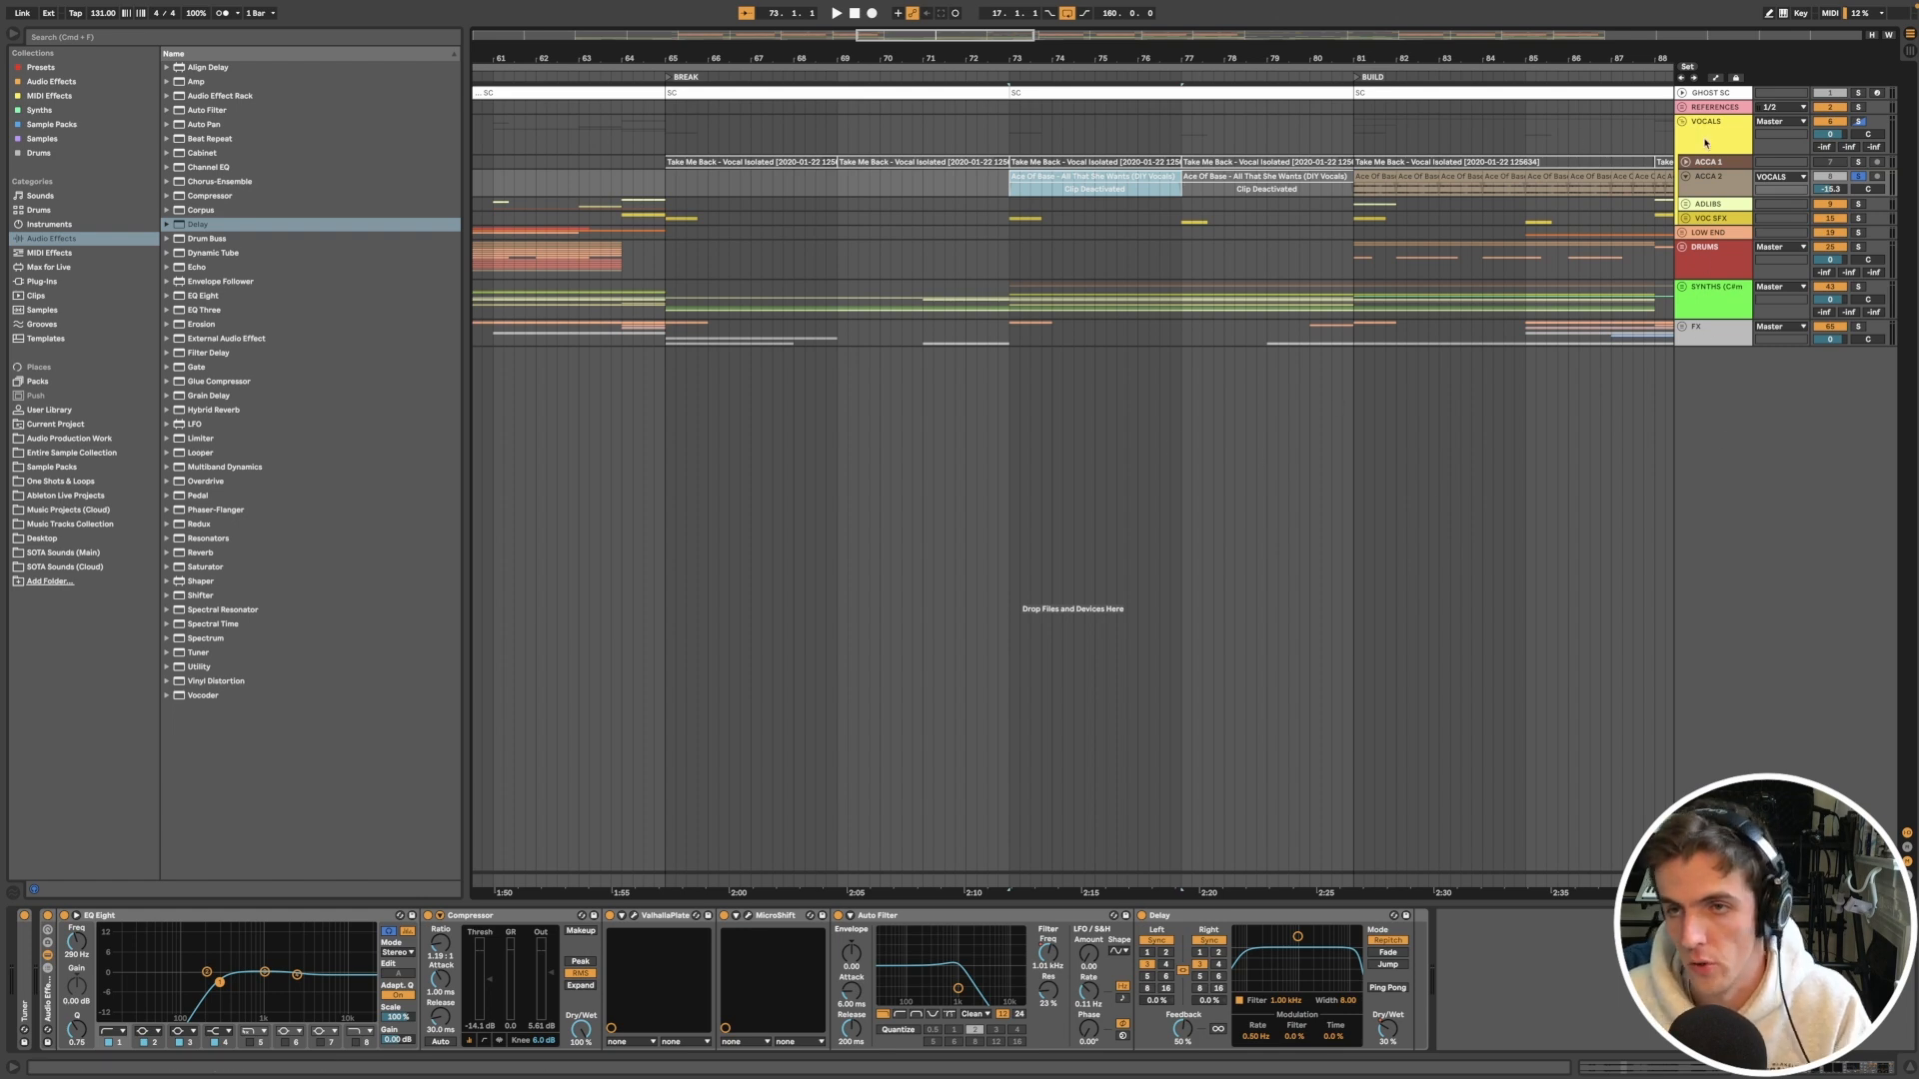
Step: Enlarge the ACCA 2 track to show the waveform of its vocal clip at bar 125
left_click(1148, 193)
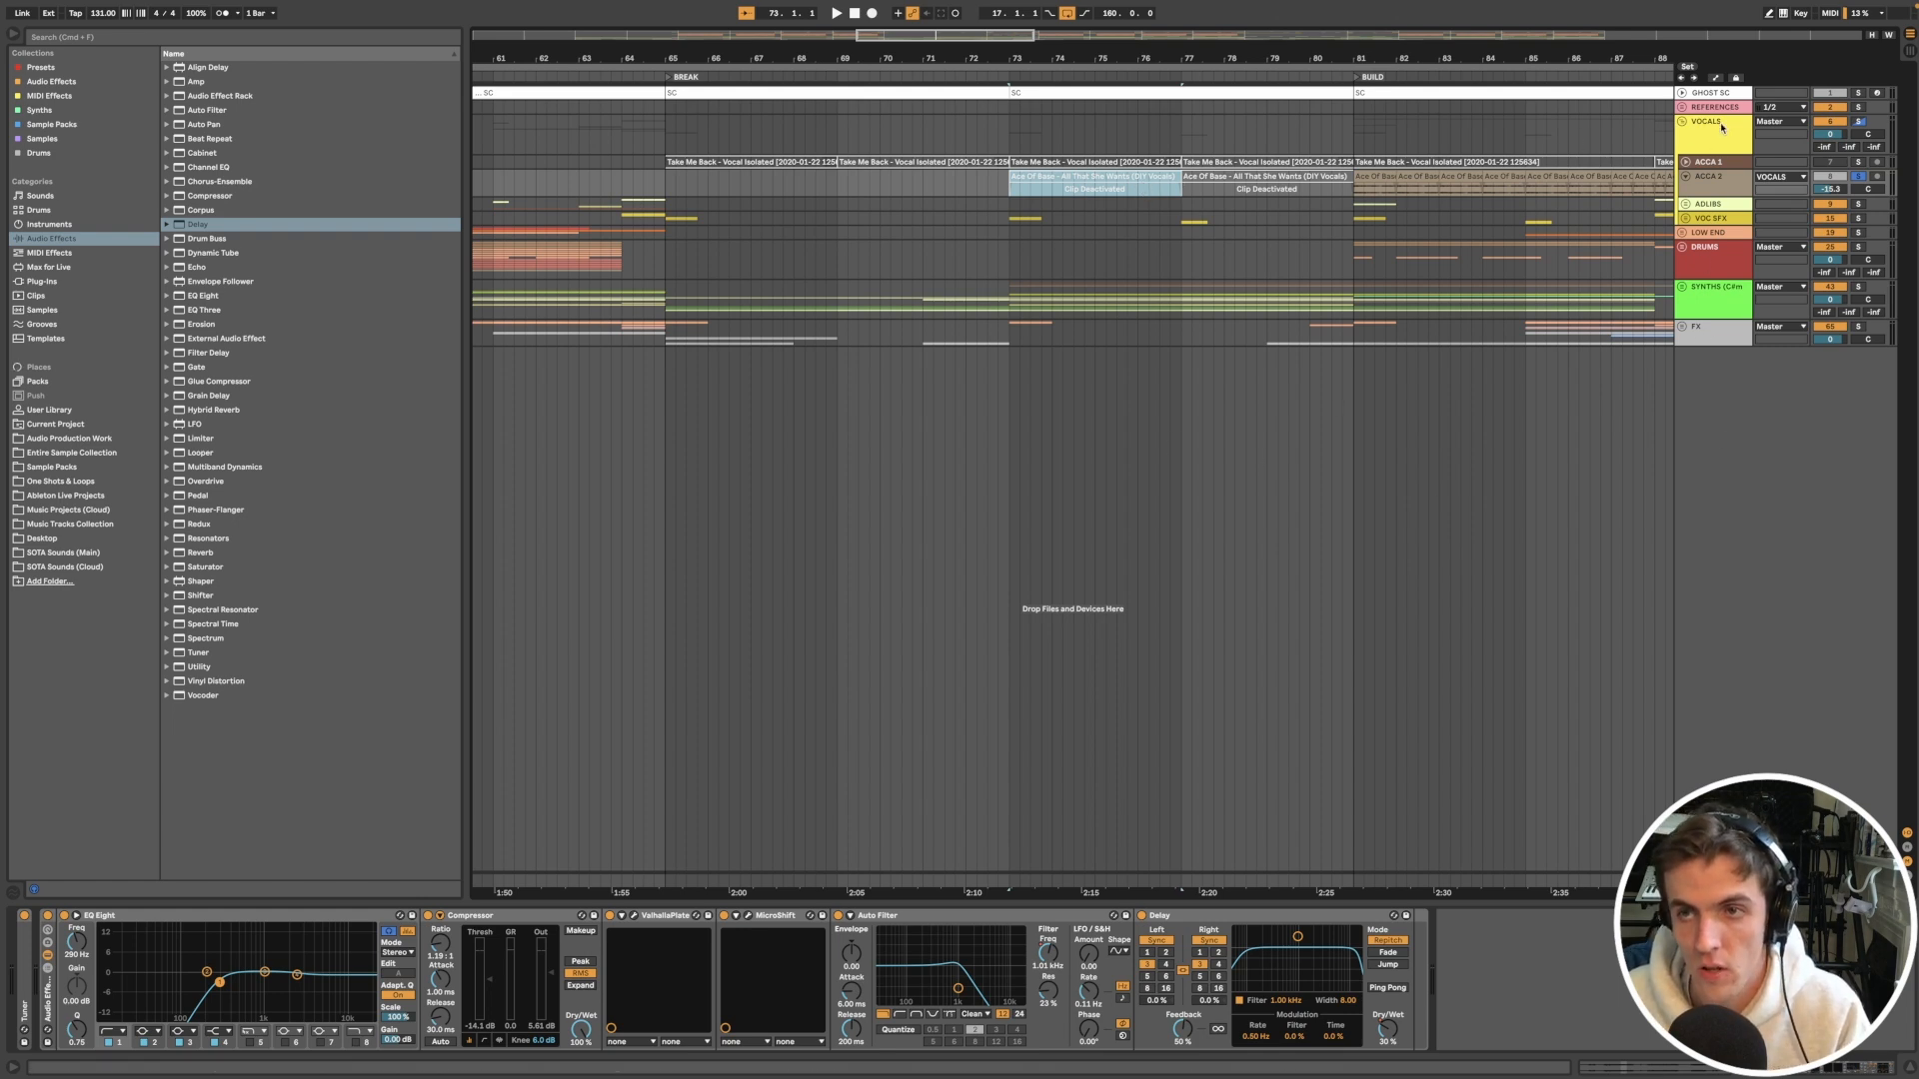
left_click(1384, 163)
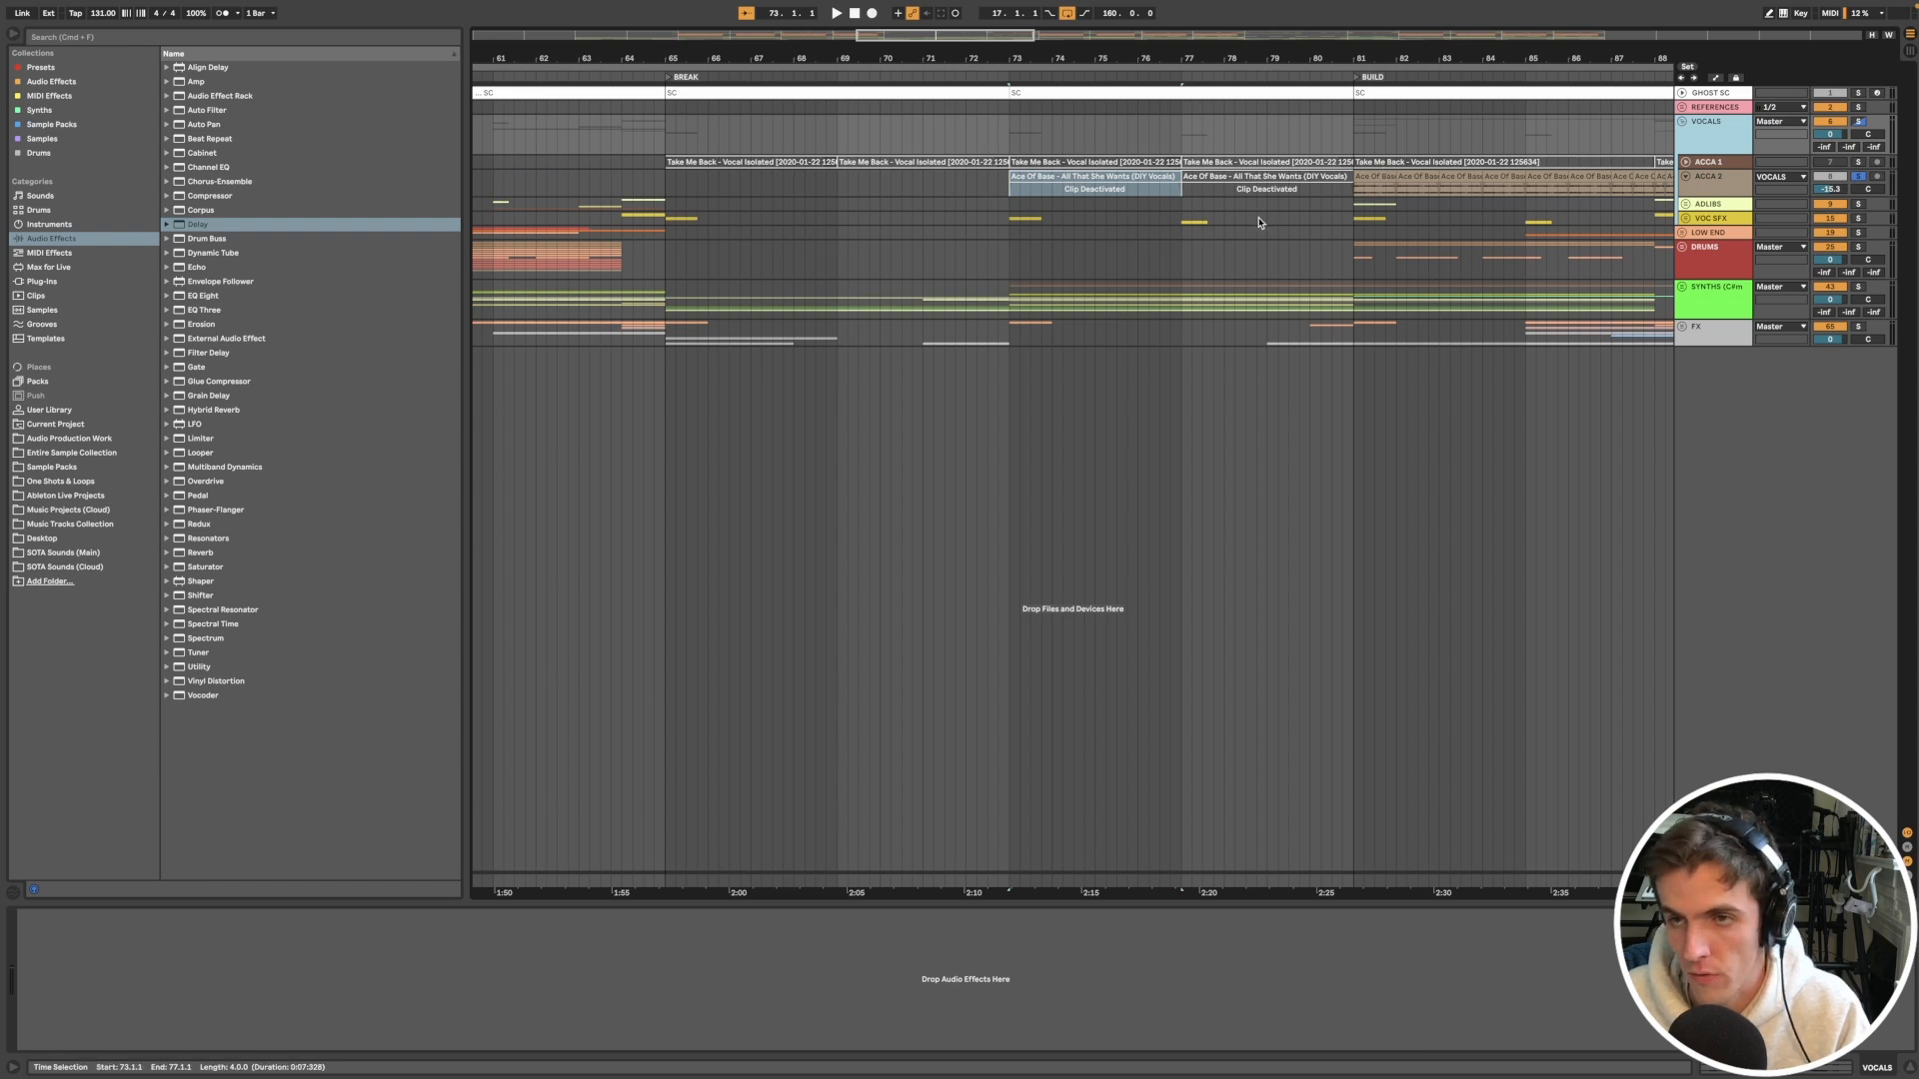
left_click(1700, 193)
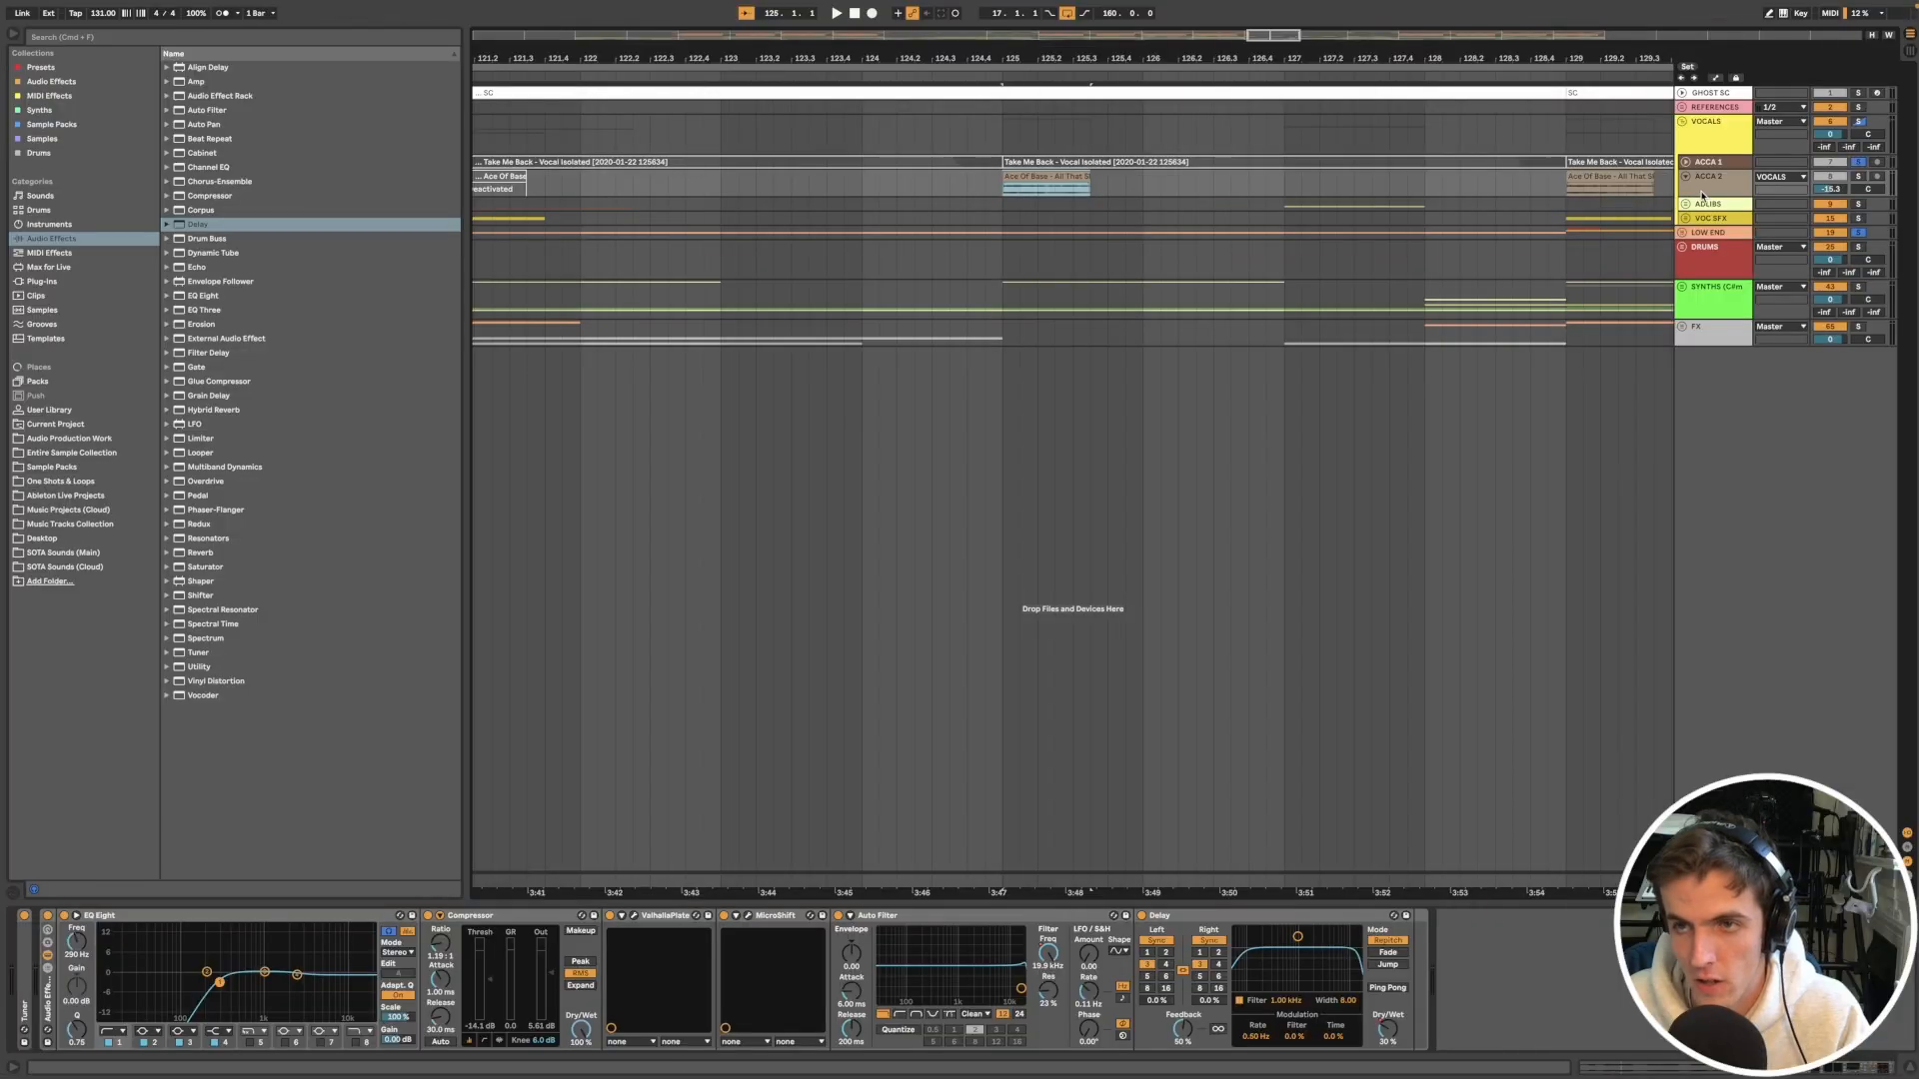
left_click_drag(1702, 197, 1703, 248)
scroll(1267, 231, "down", 5)
scroll(1156, 224, "up", 2)
scroll(1158, 224, "up", 5)
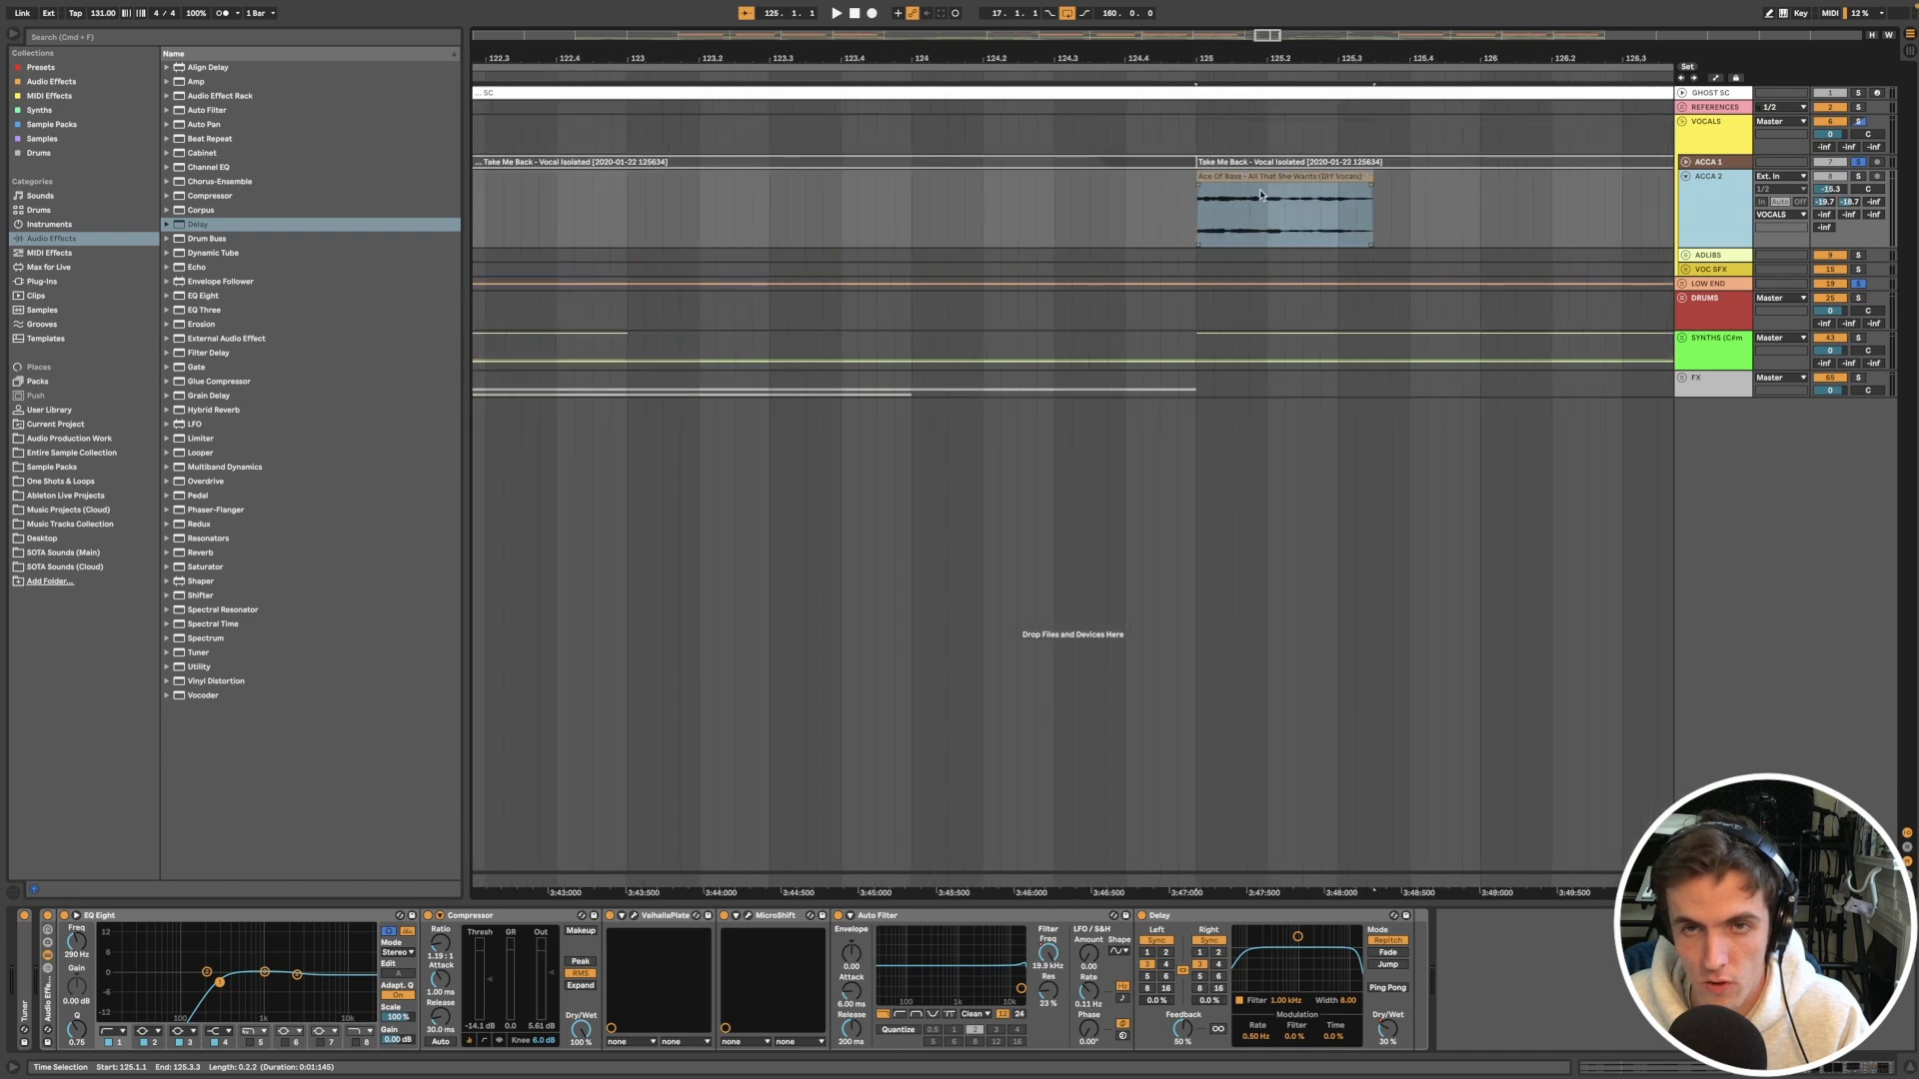
Step: Audition the Ace Of Base vocal clip on ACCA 2 in the break, from bar 73 to bar 77
left_click(1212, 215)
scroll(1212, 215, "up", 2)
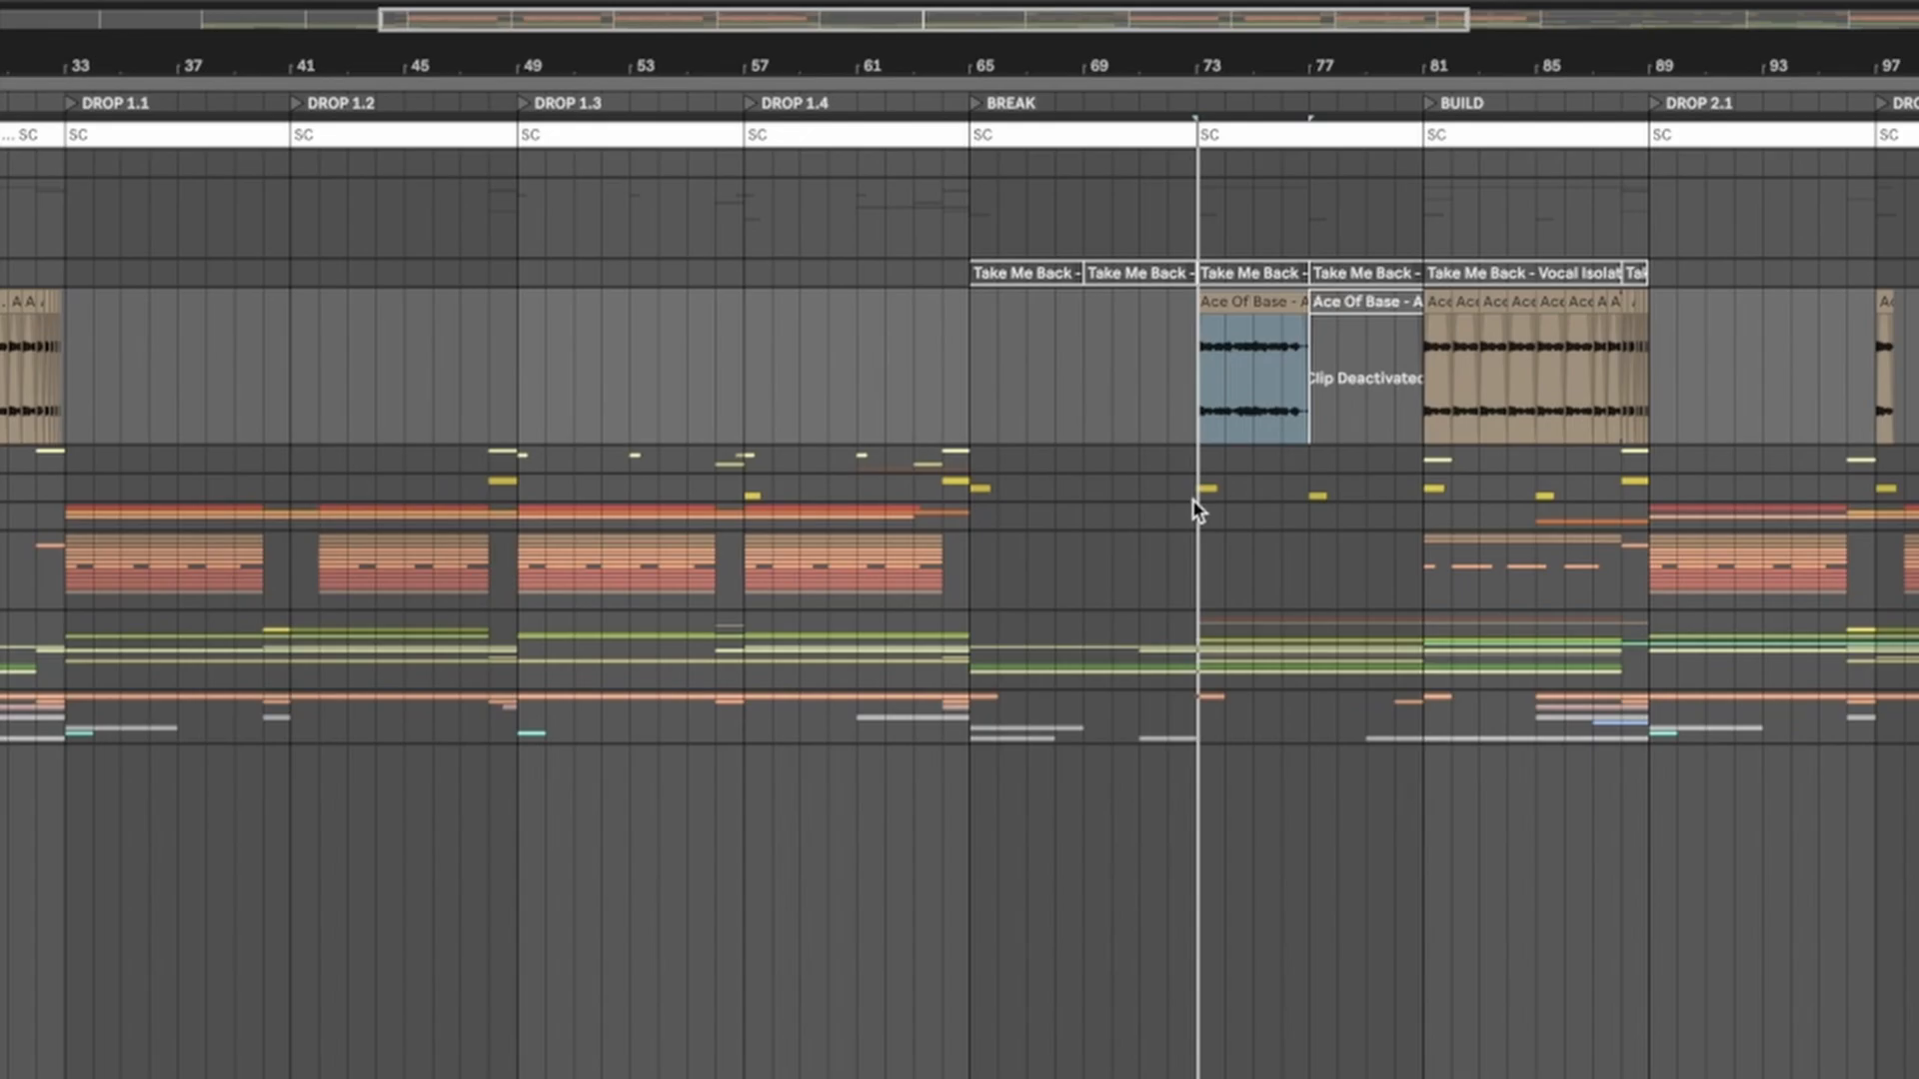
scroll(1191, 500, "up", 5)
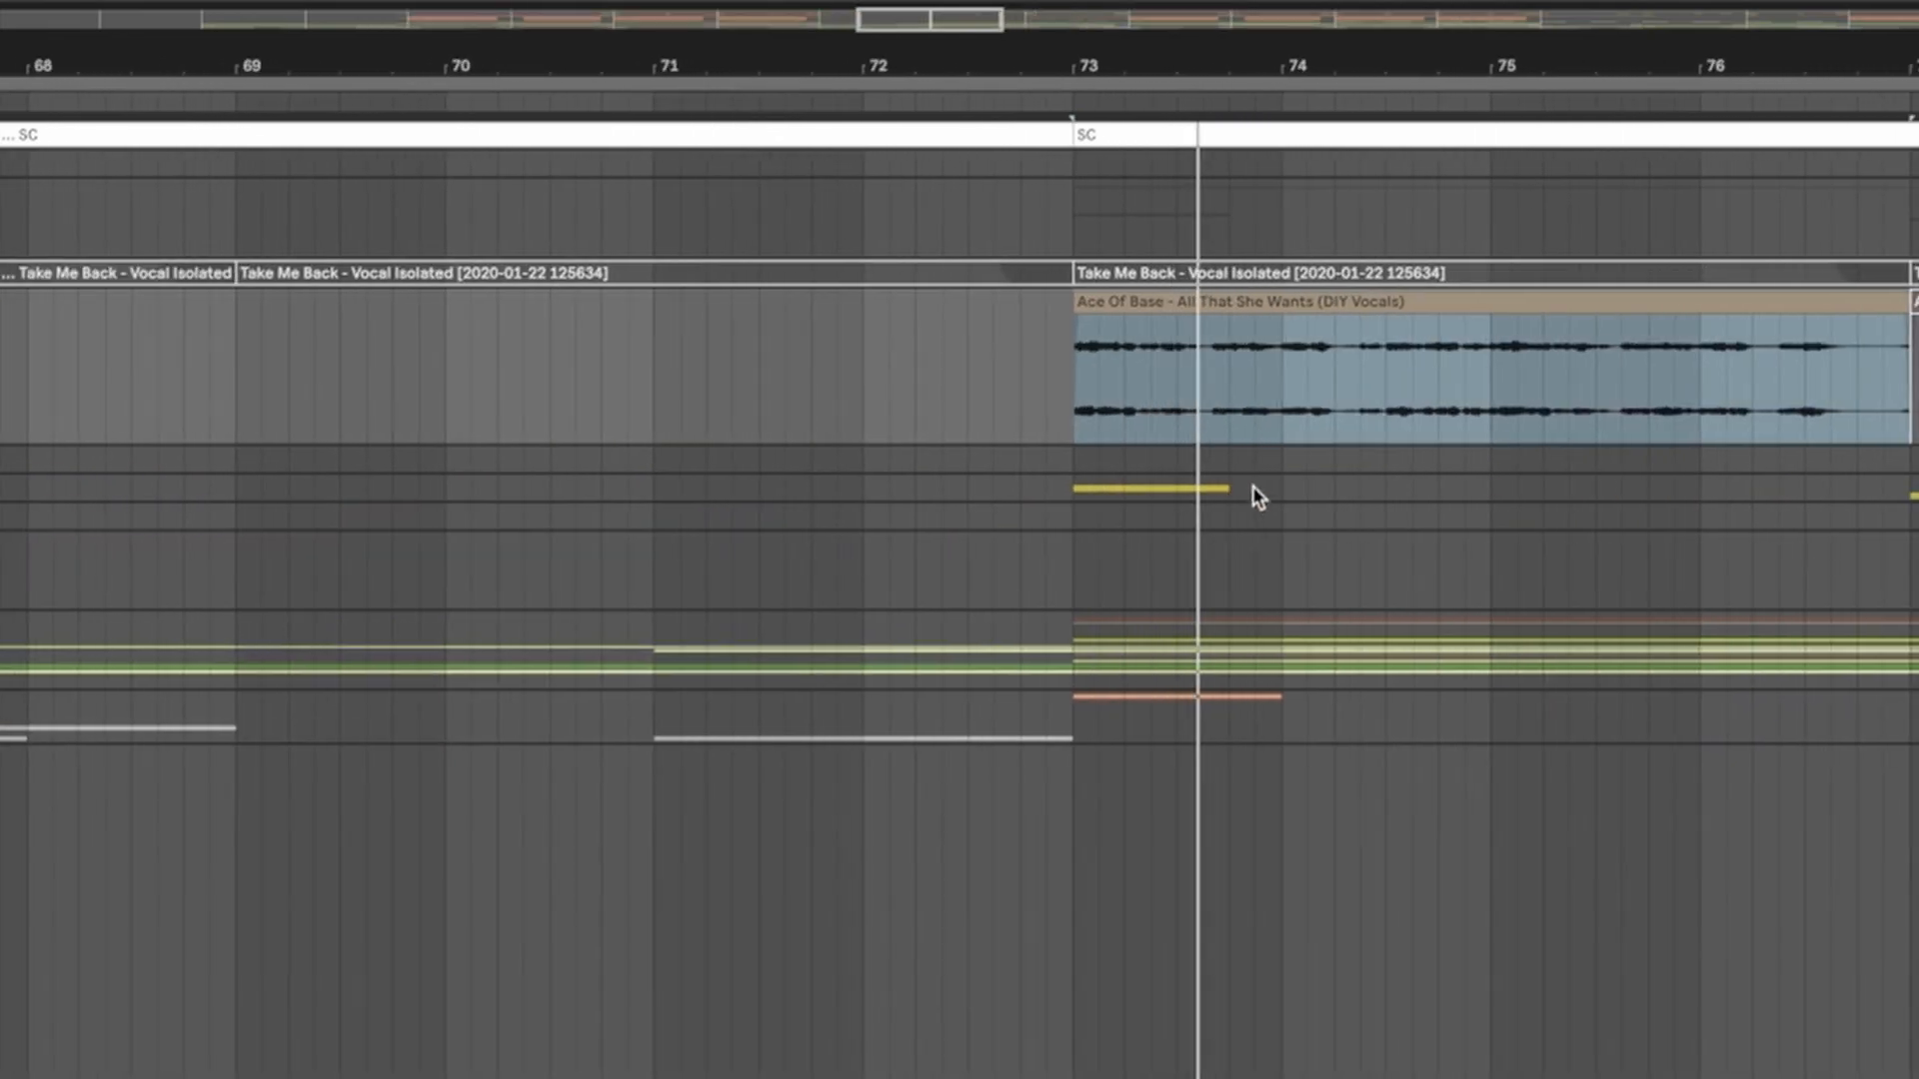
scroll(1257, 487, "down", 8)
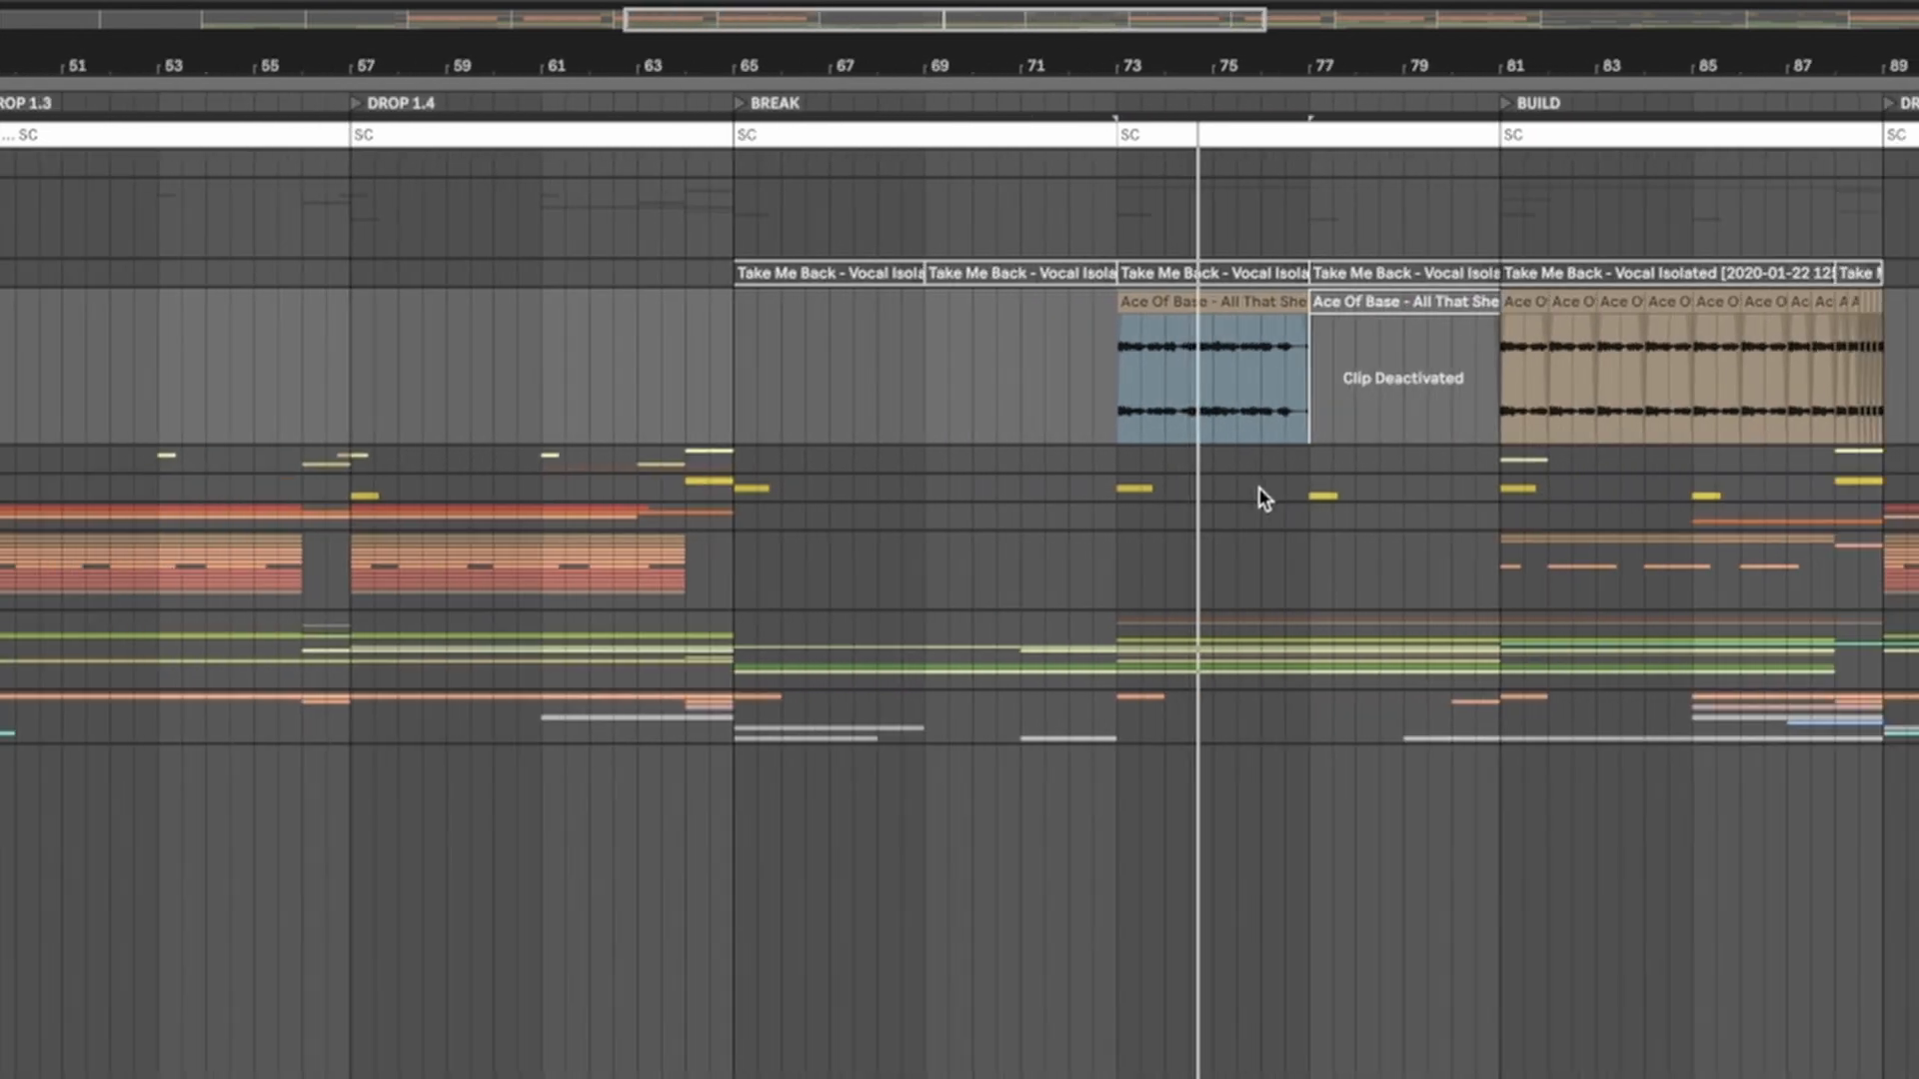
scroll(1177, 404, "down", 2)
scroll(1177, 404, "up", 8)
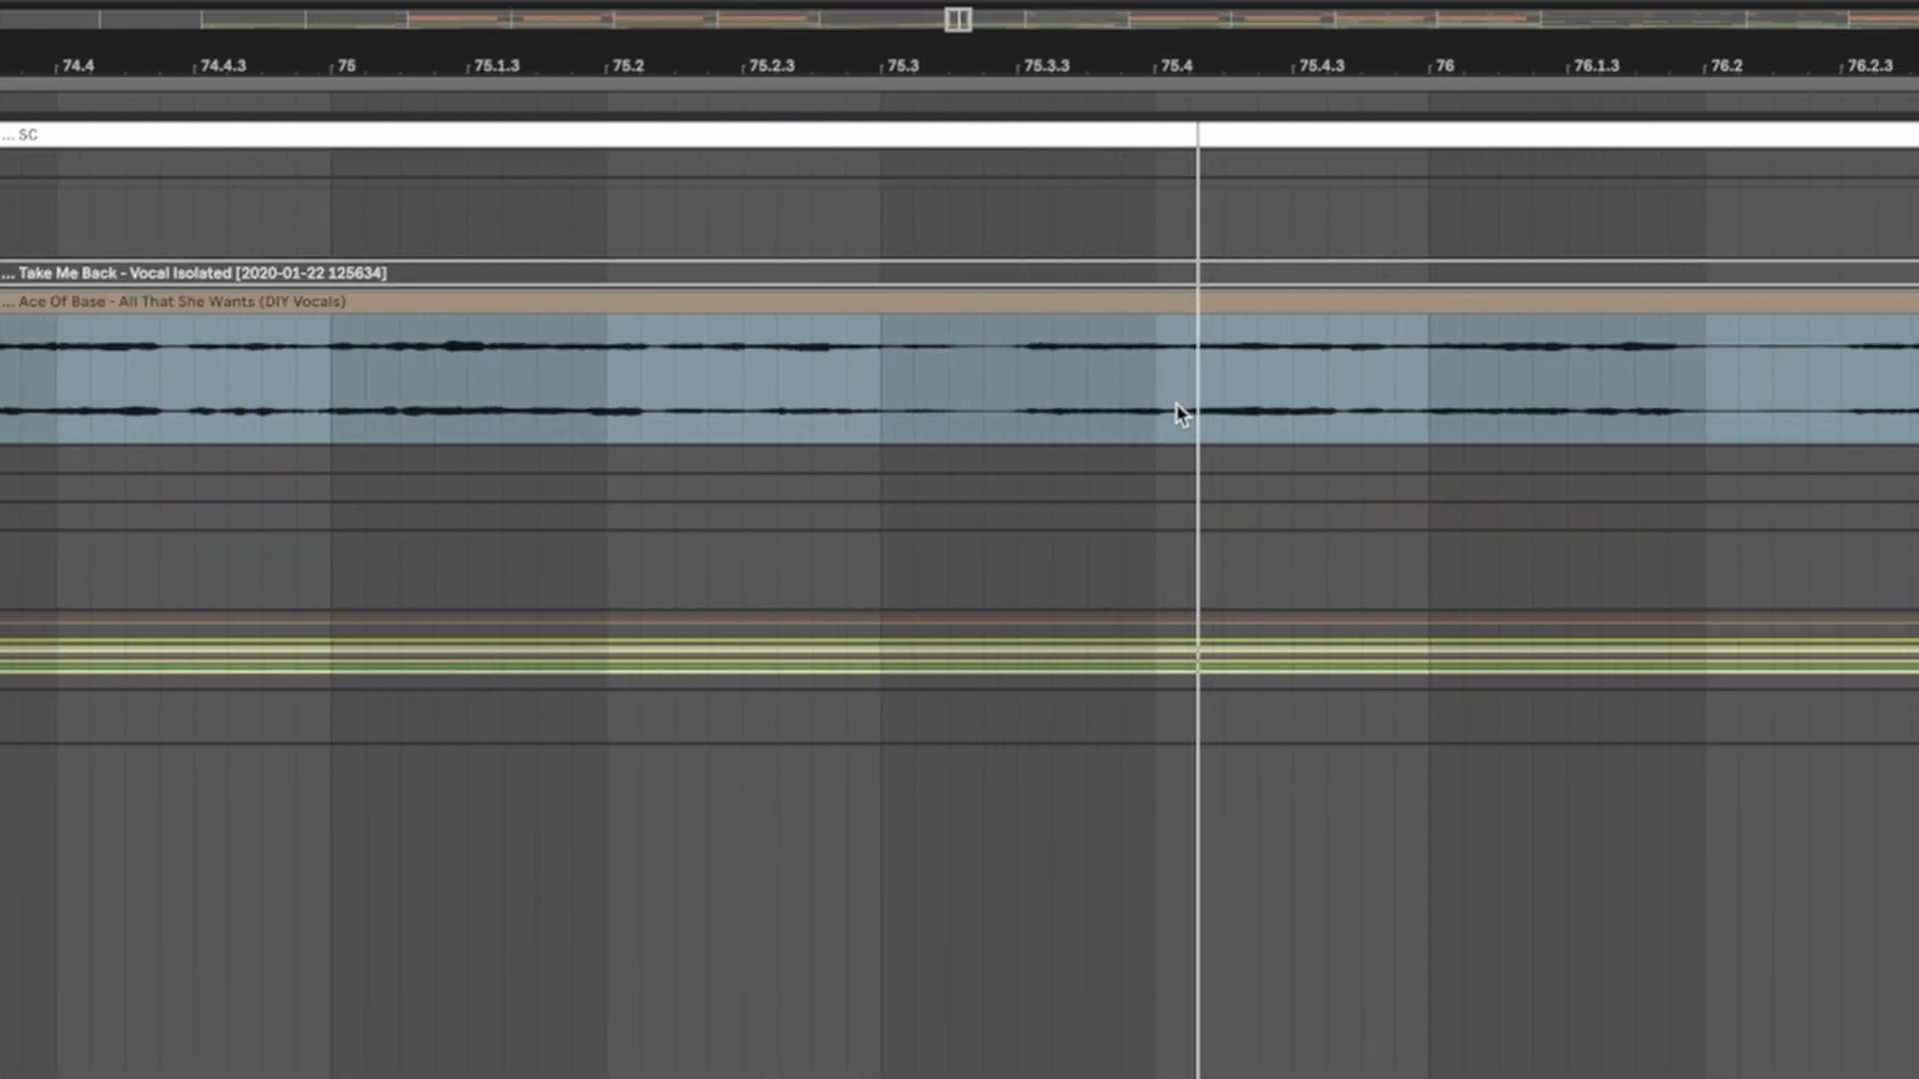
scroll(1177, 404, "down", 2)
scroll(1178, 403, "down", 5)
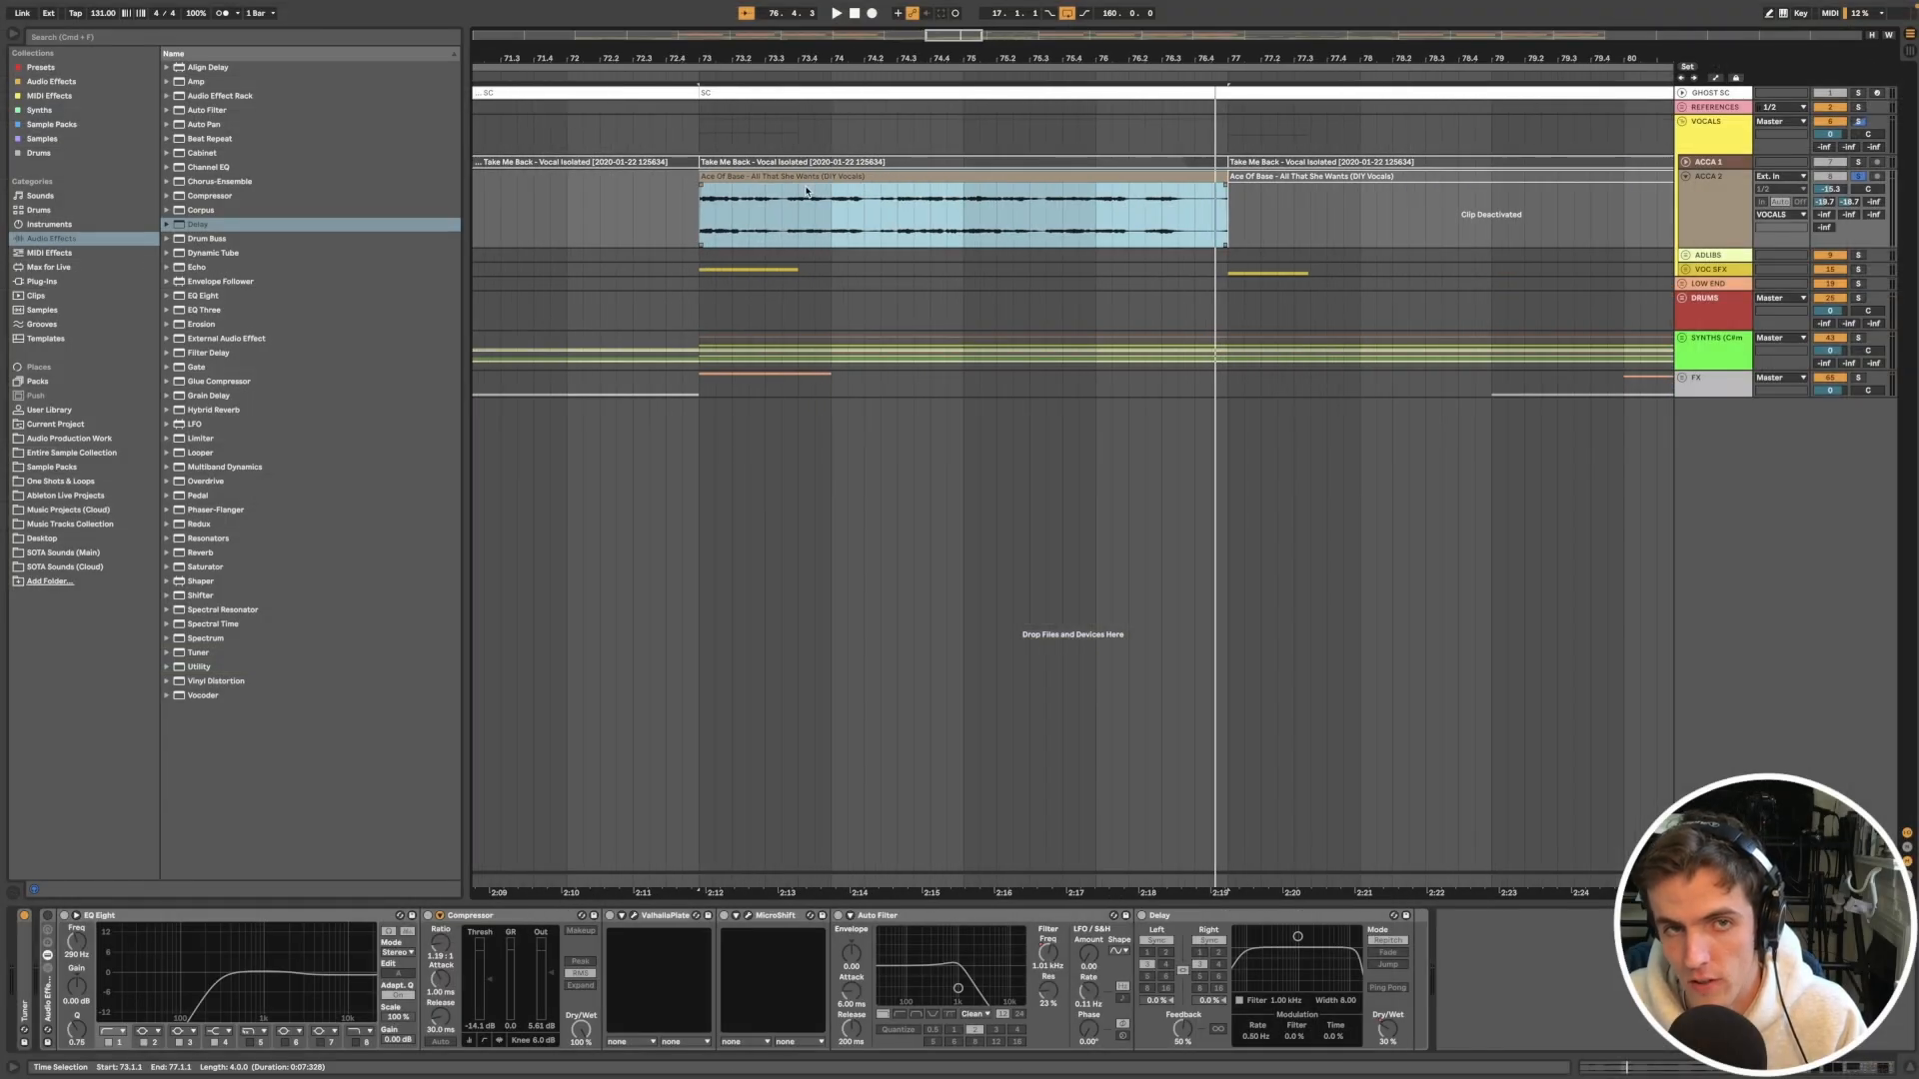
scroll(878, 335, "down", 3)
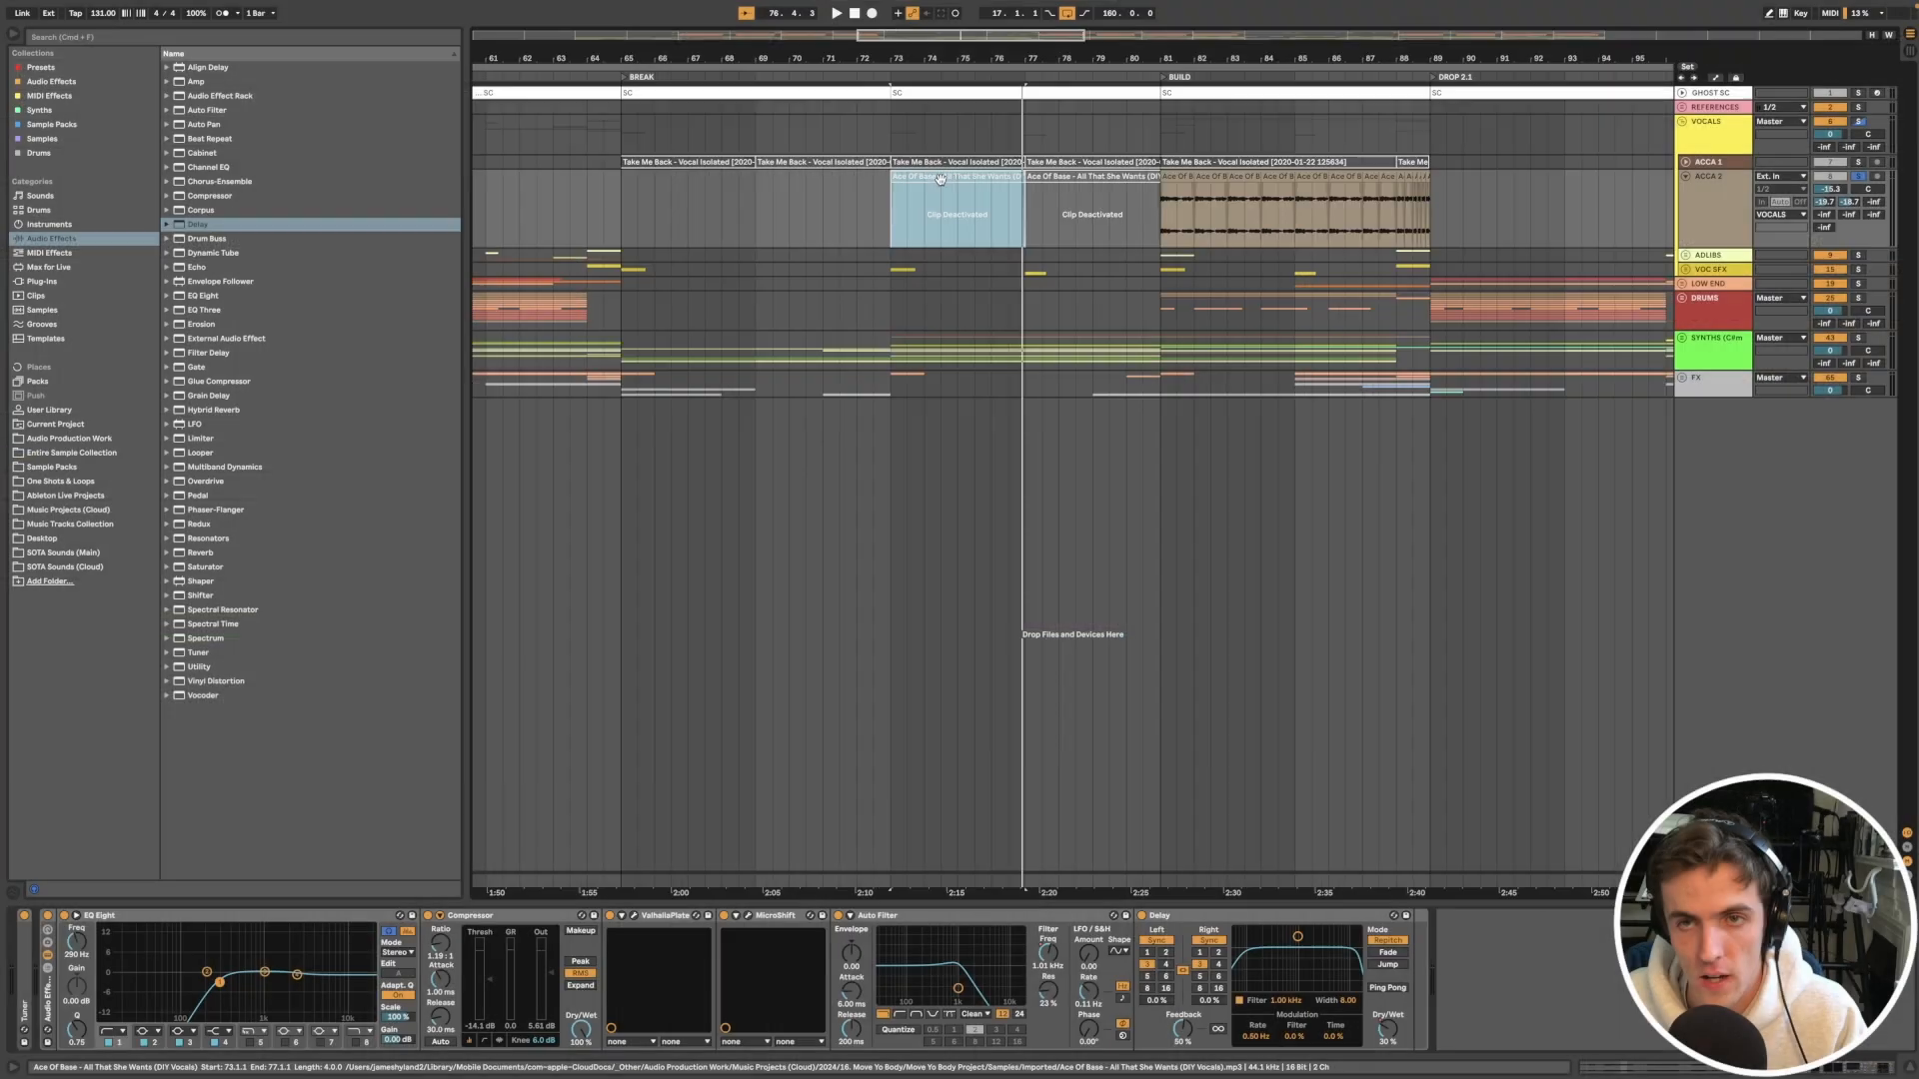
Step: Play the chopped Ace Of Base vocal clips on ACCA 2 through the build, from bar 81 into Drop 2.1
scroll(955, 178, "down", 3)
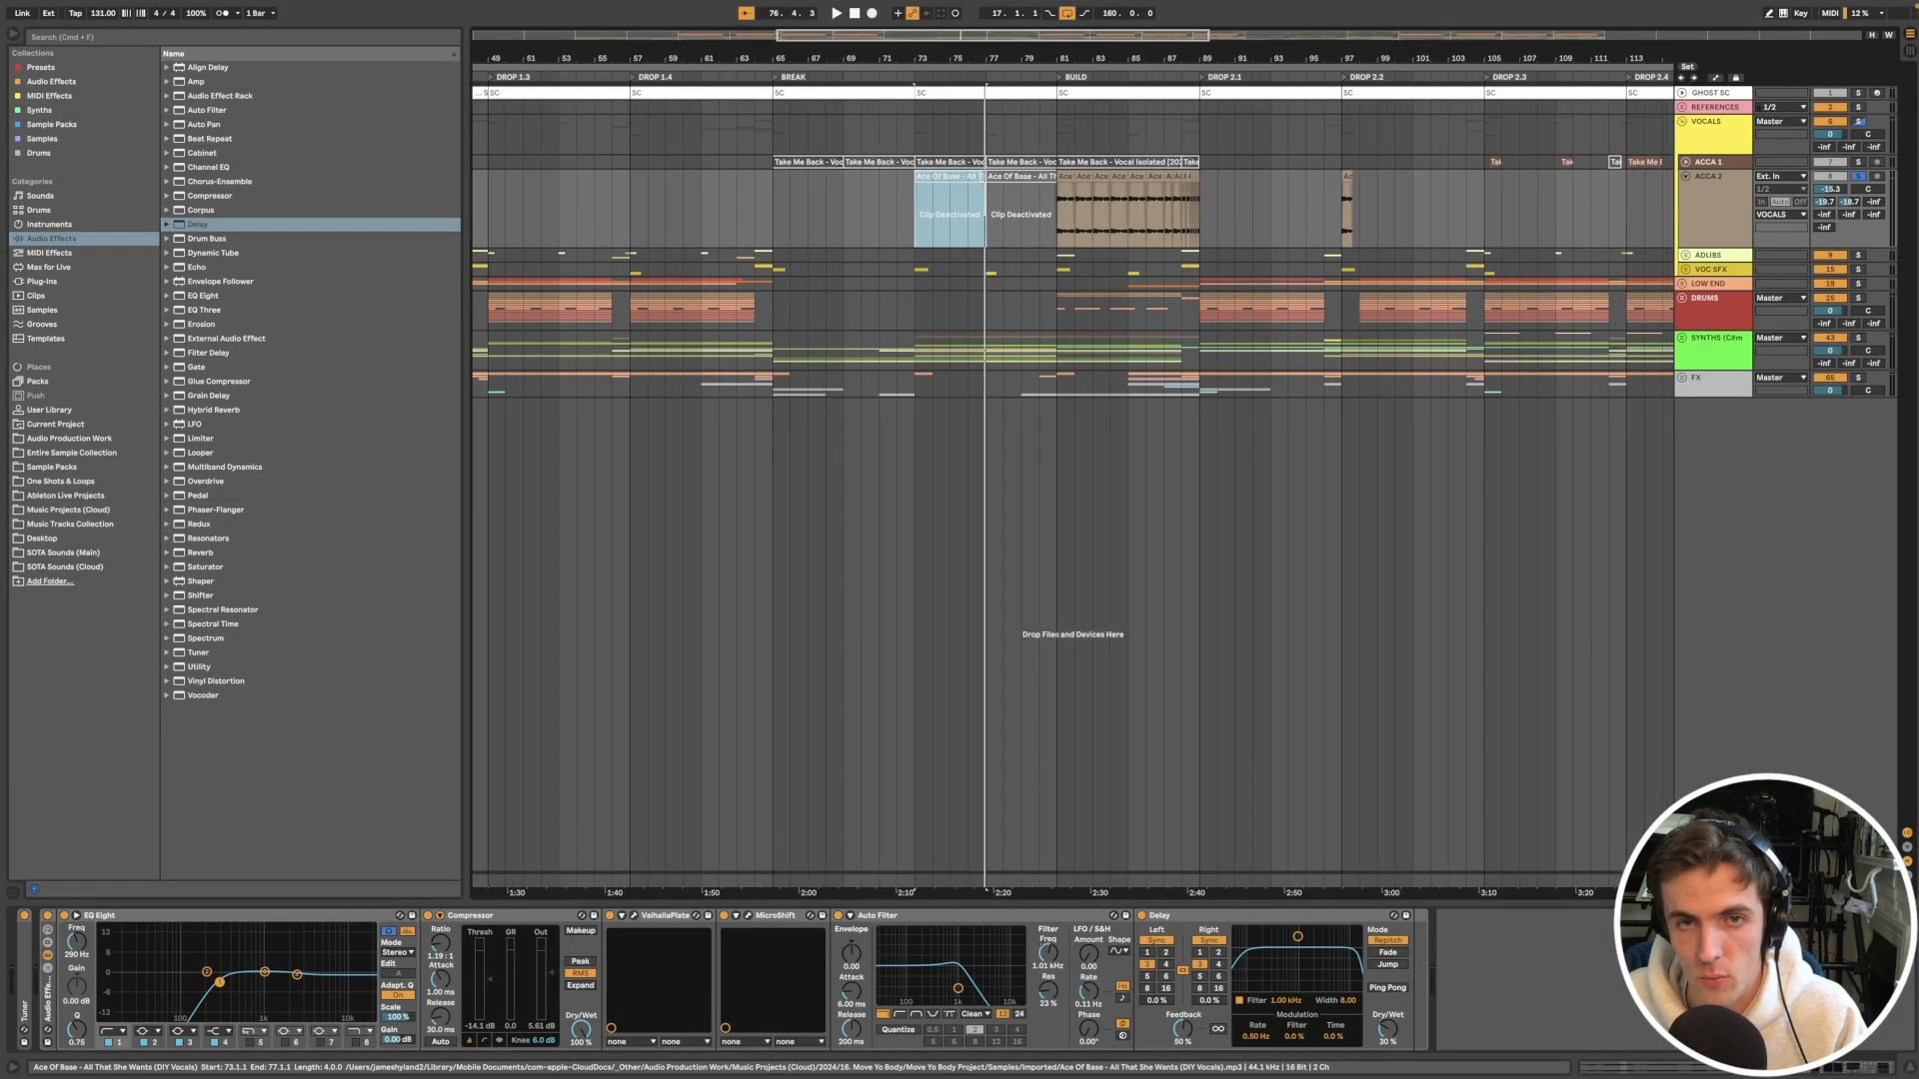
scroll(1276, 174, "down", 4)
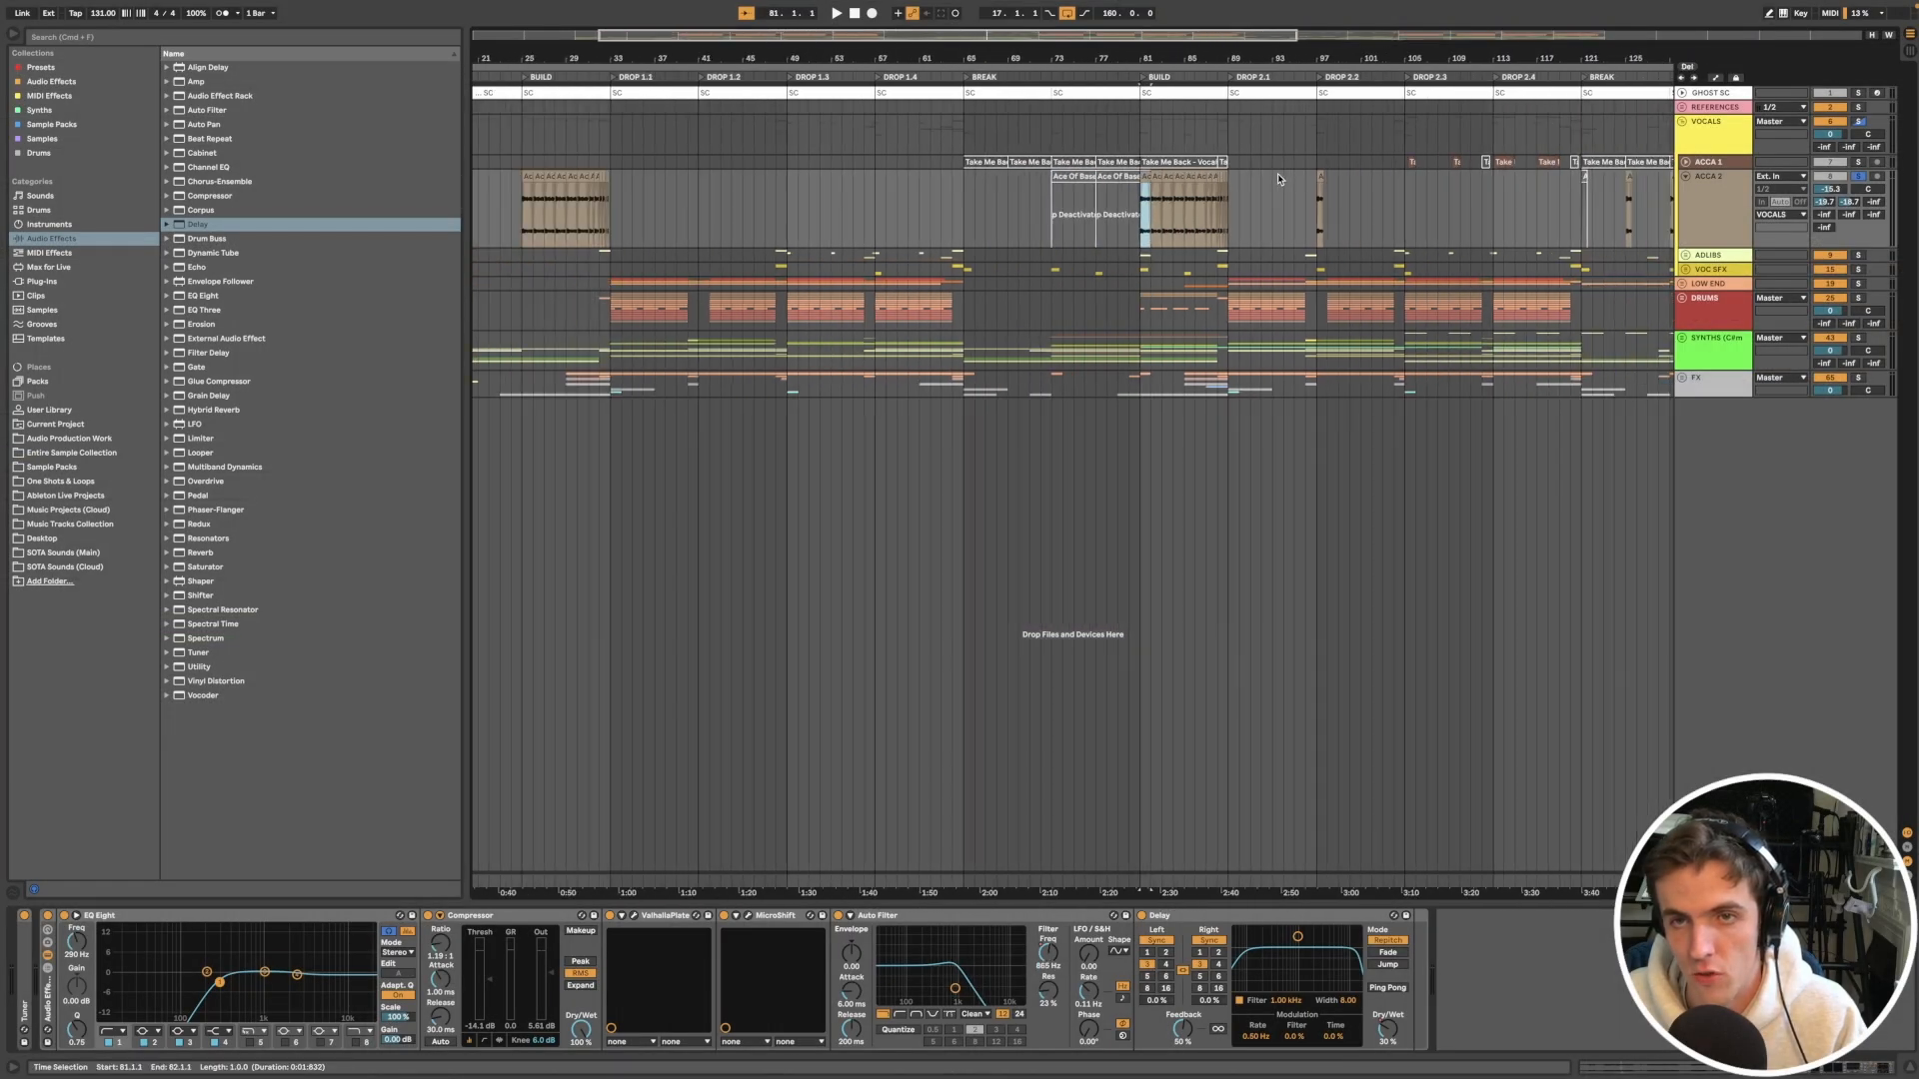
scroll(1127, 216, "up", 5)
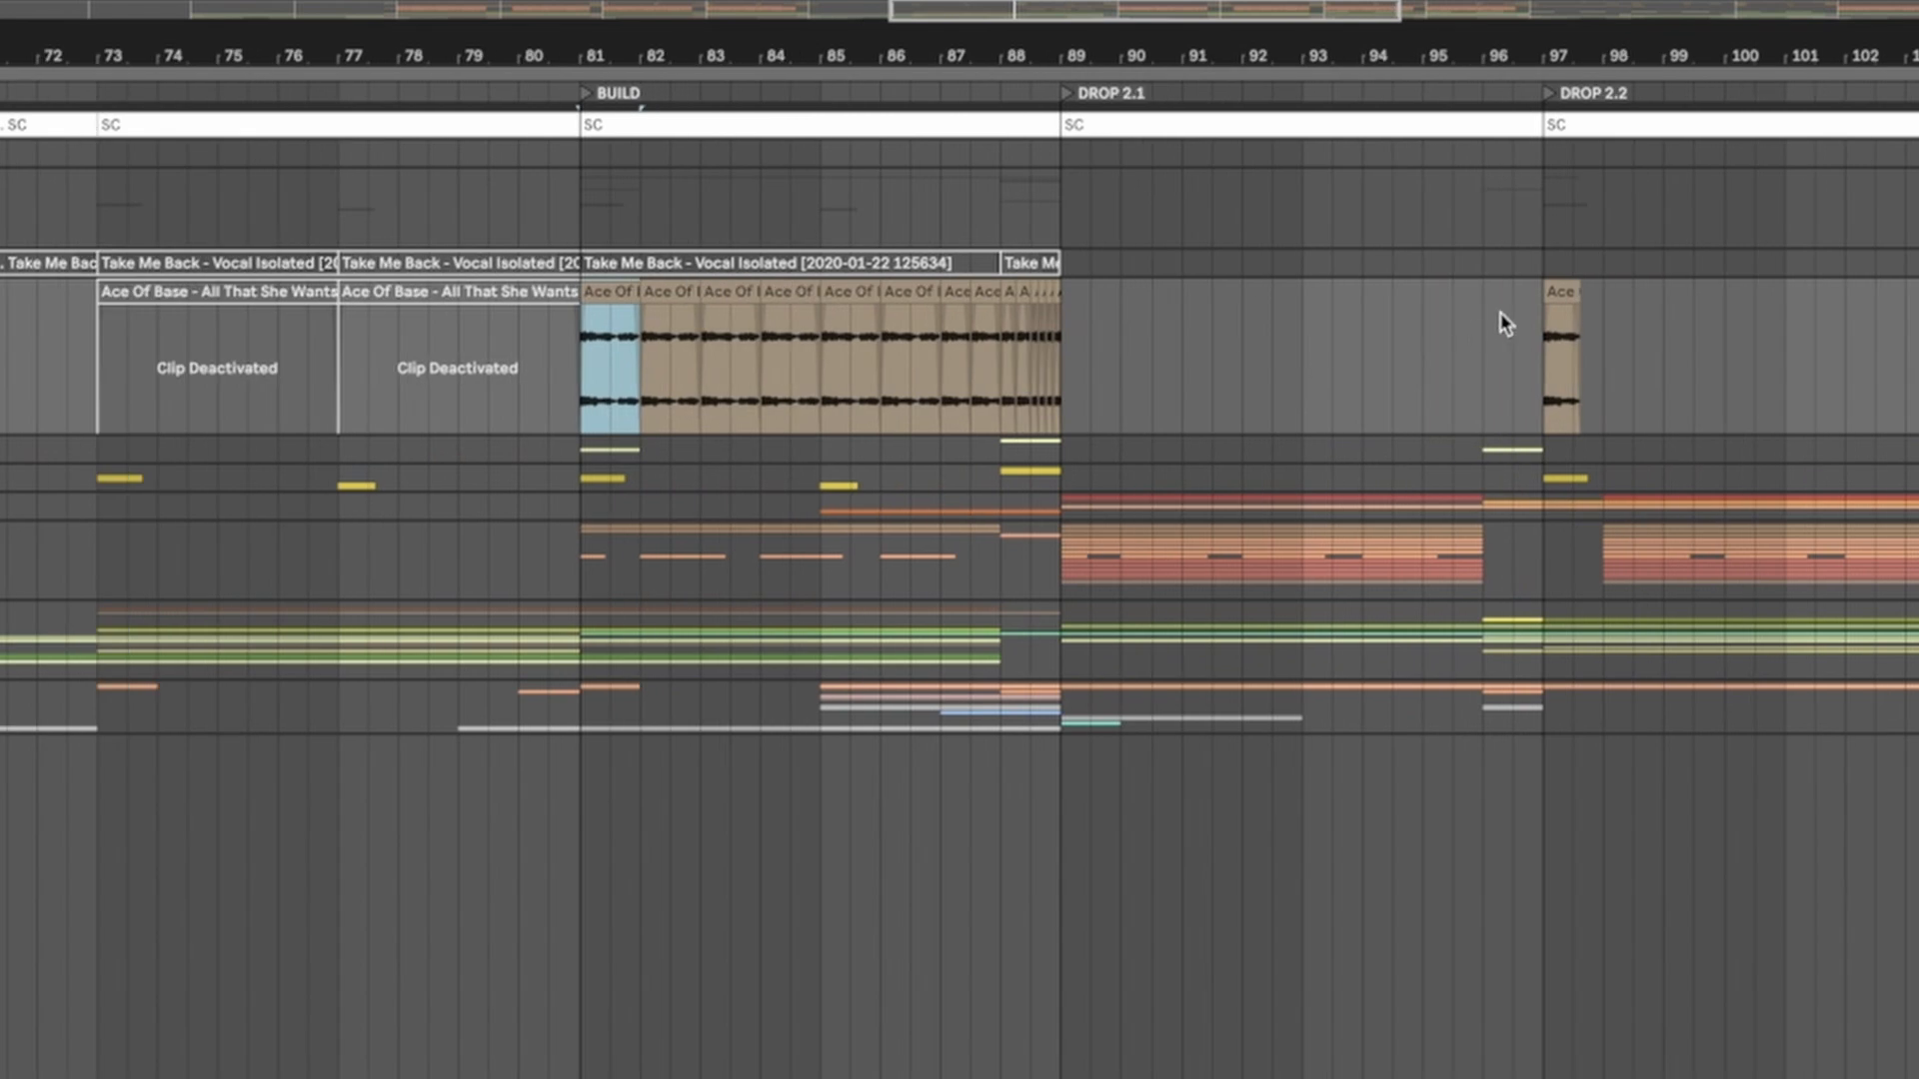
left_click(1556, 295)
scroll(1543, 368, "down", 5)
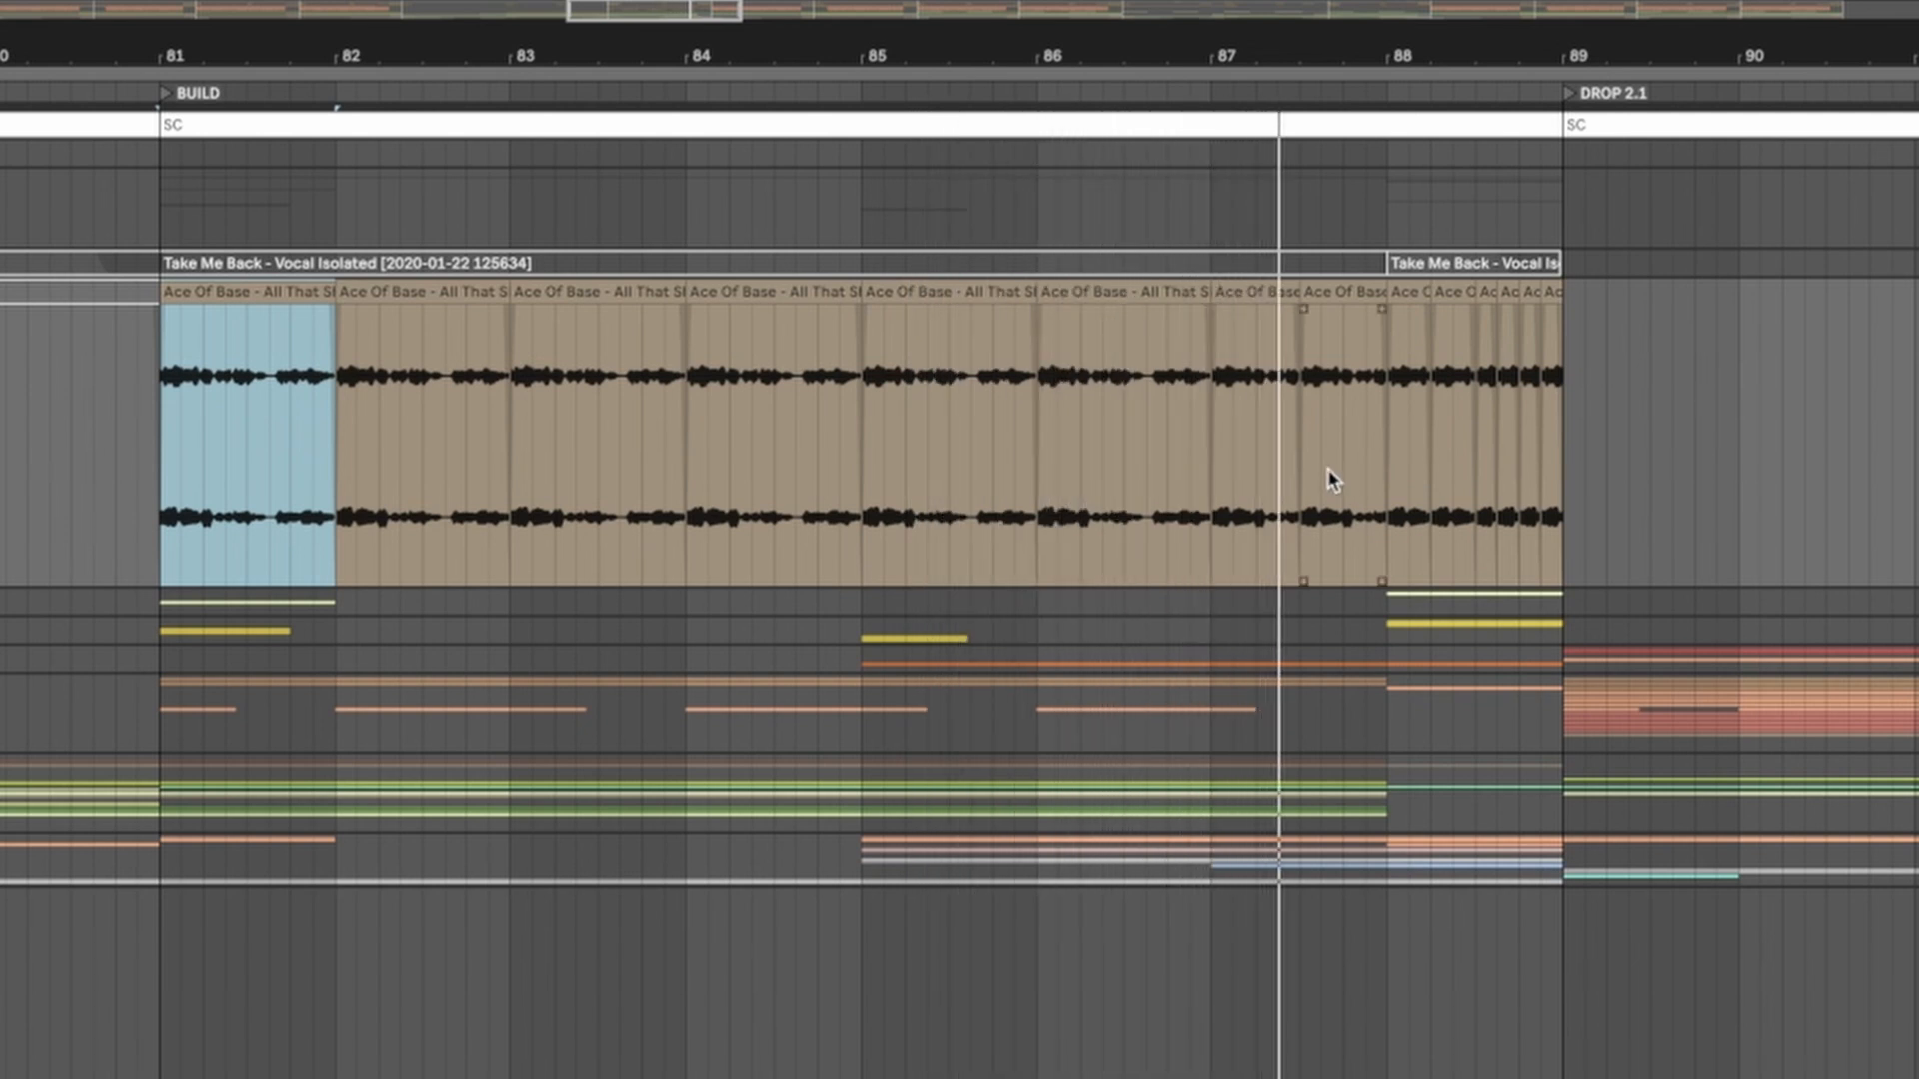
scroll(1376, 488, "up", 3)
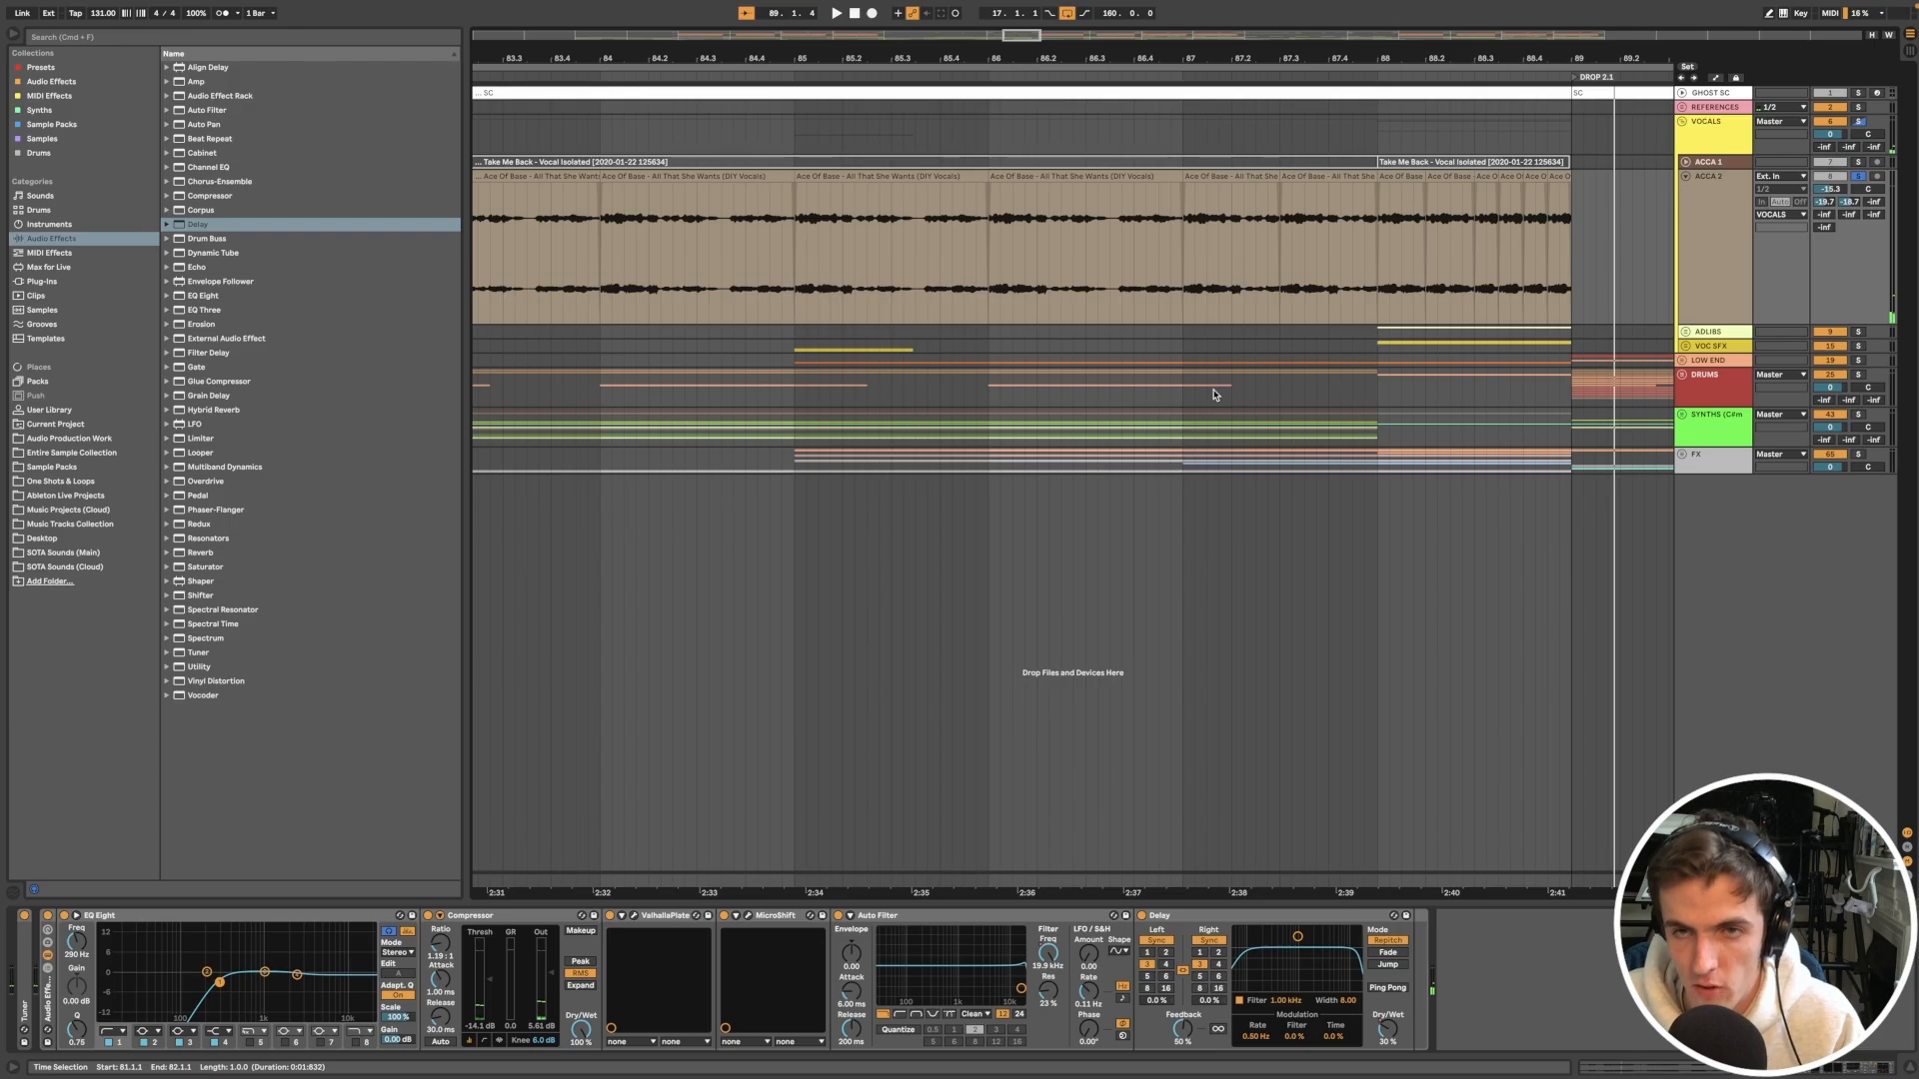
scroll(1216, 390, "down", 1)
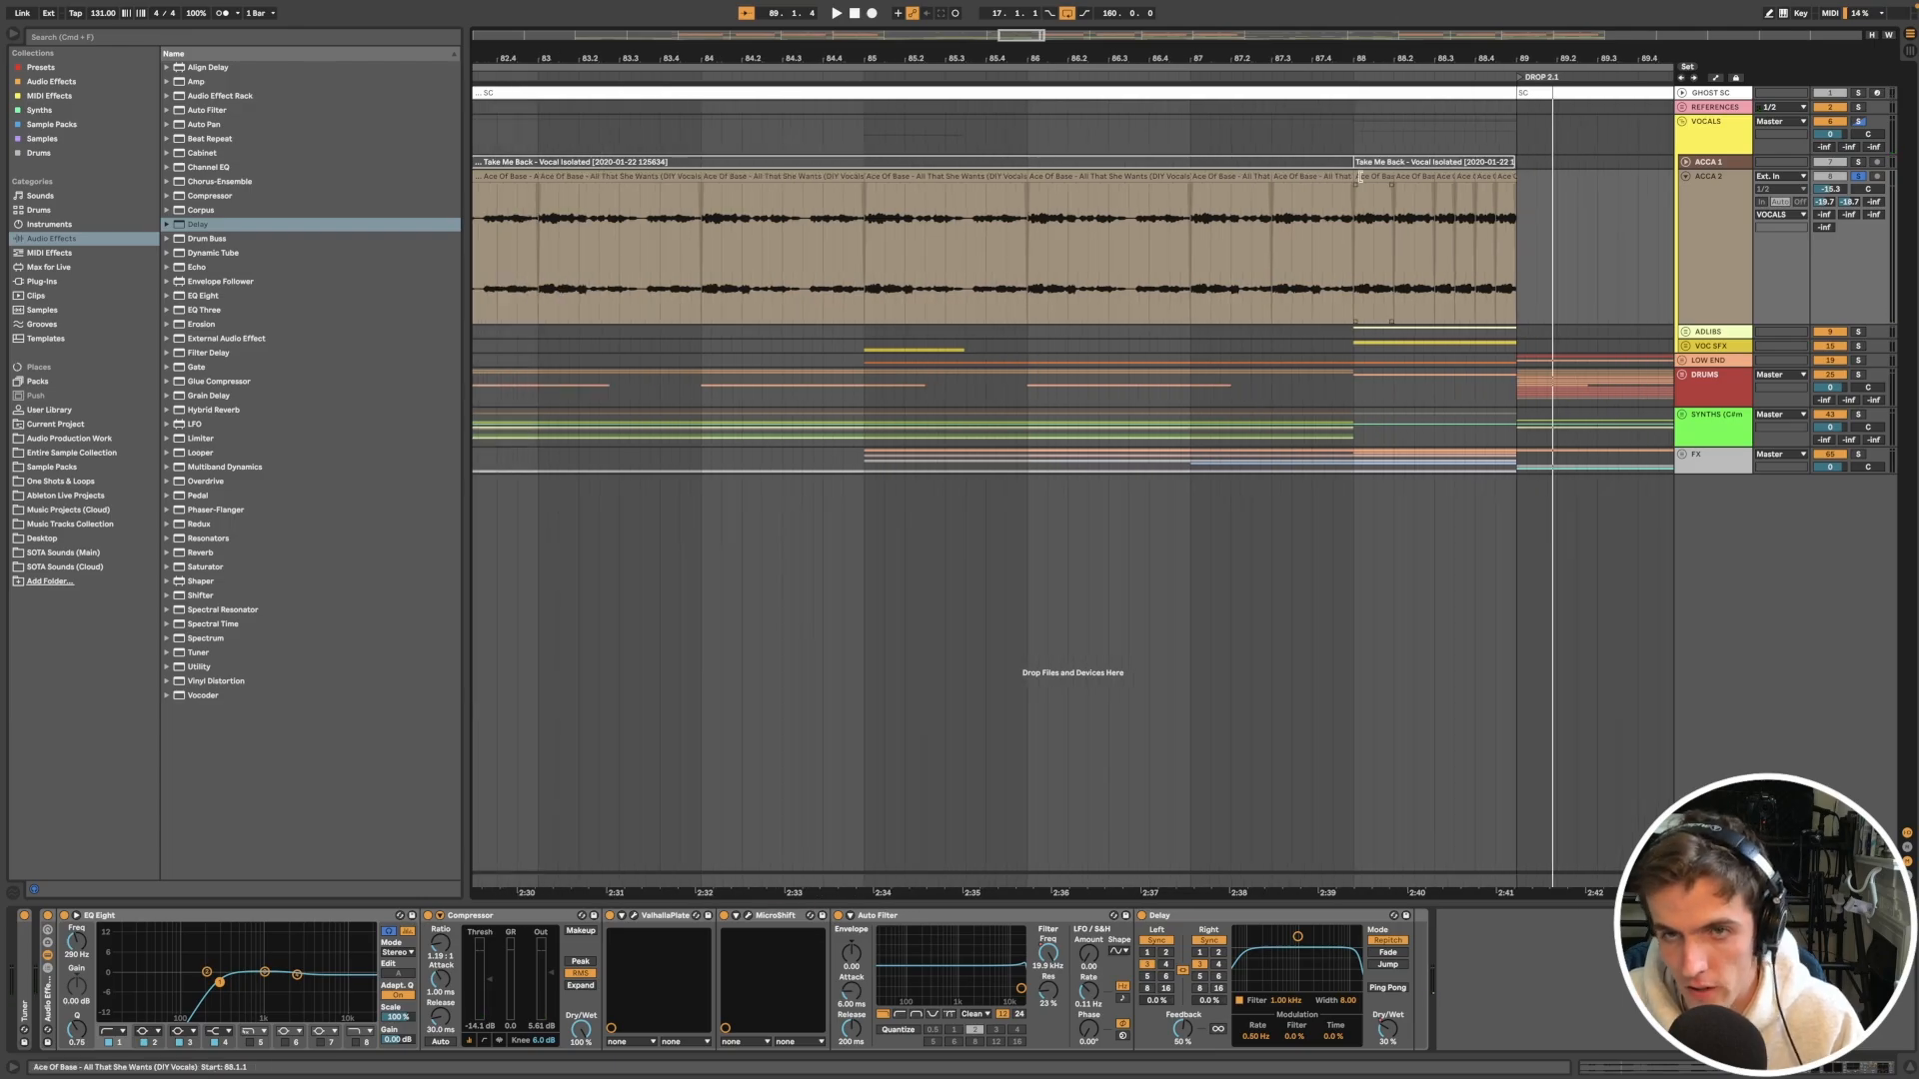
scroll(1313, 237, "down", 4)
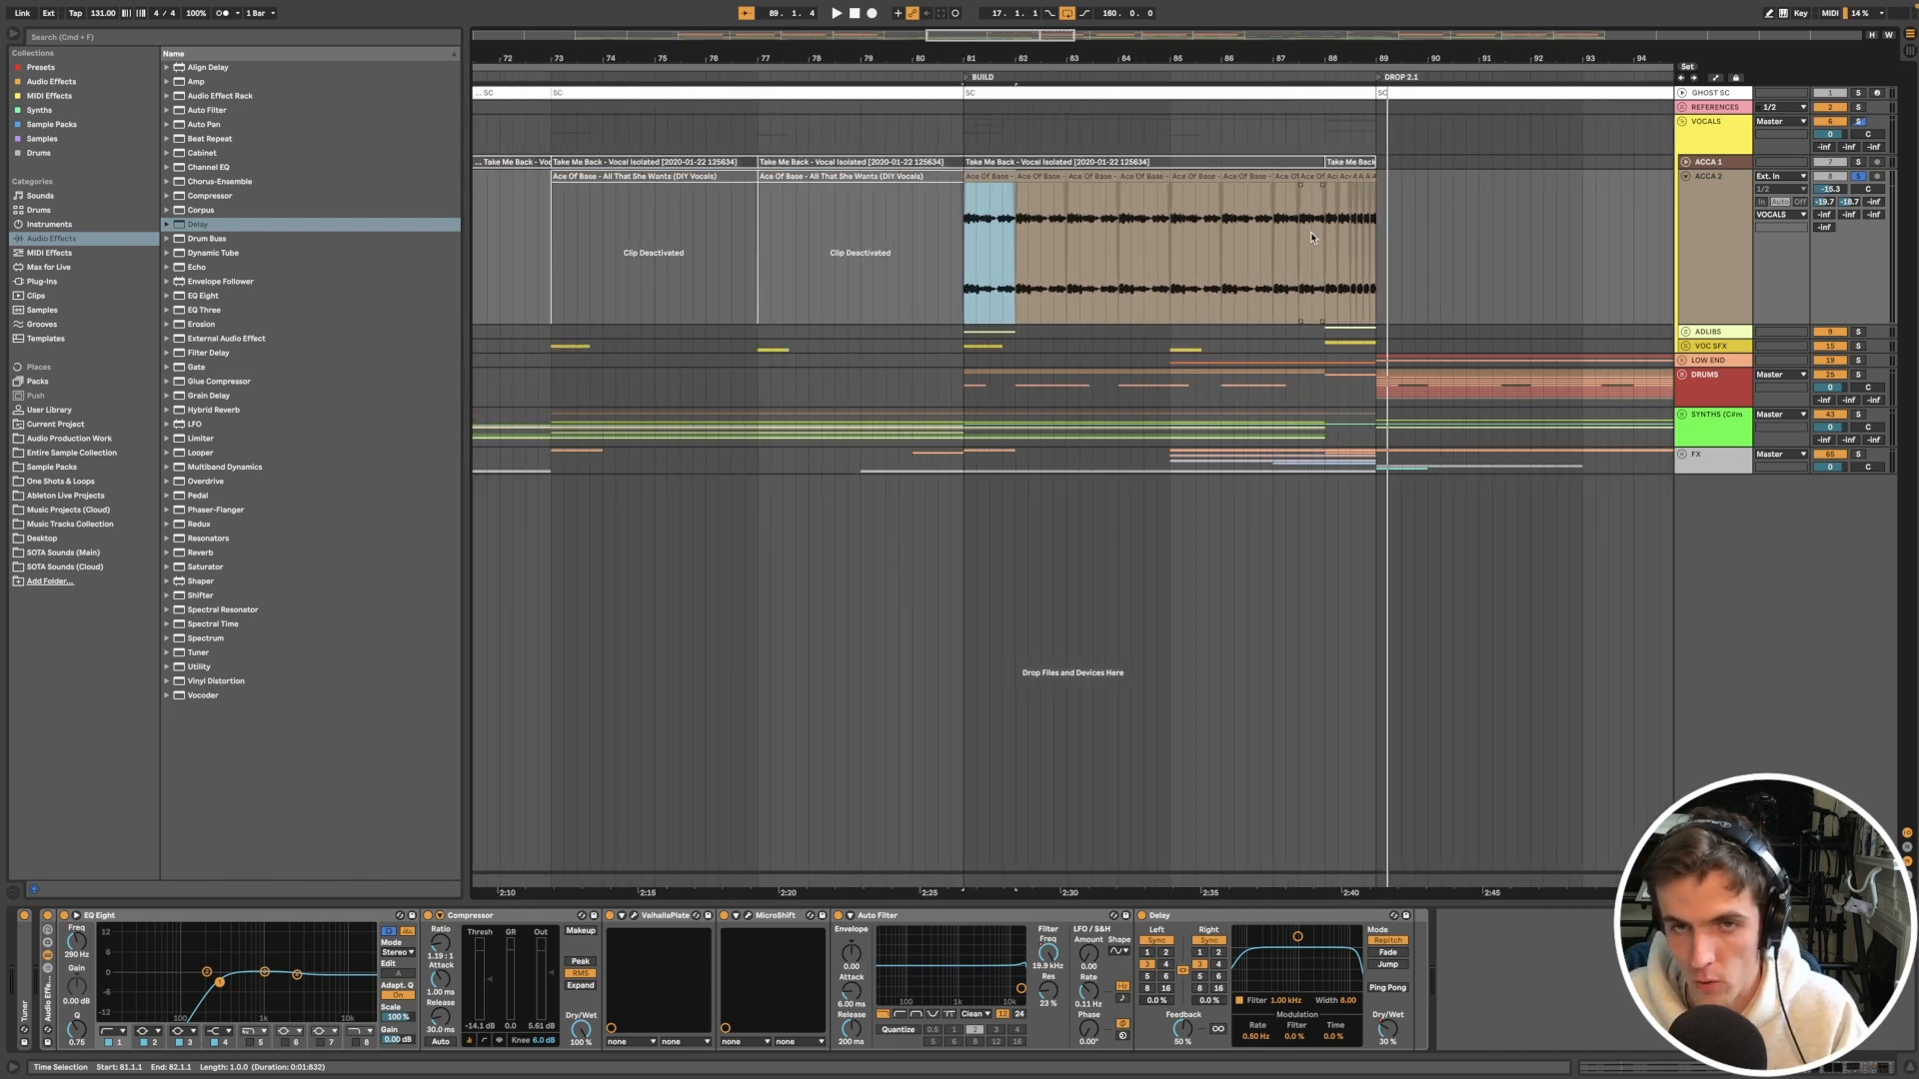
Step: Play the short vocal chops on ACCA 2 from bar 88 into the start of Drop 2.1
left_click(1312, 237)
scroll(1312, 237, "up", 2)
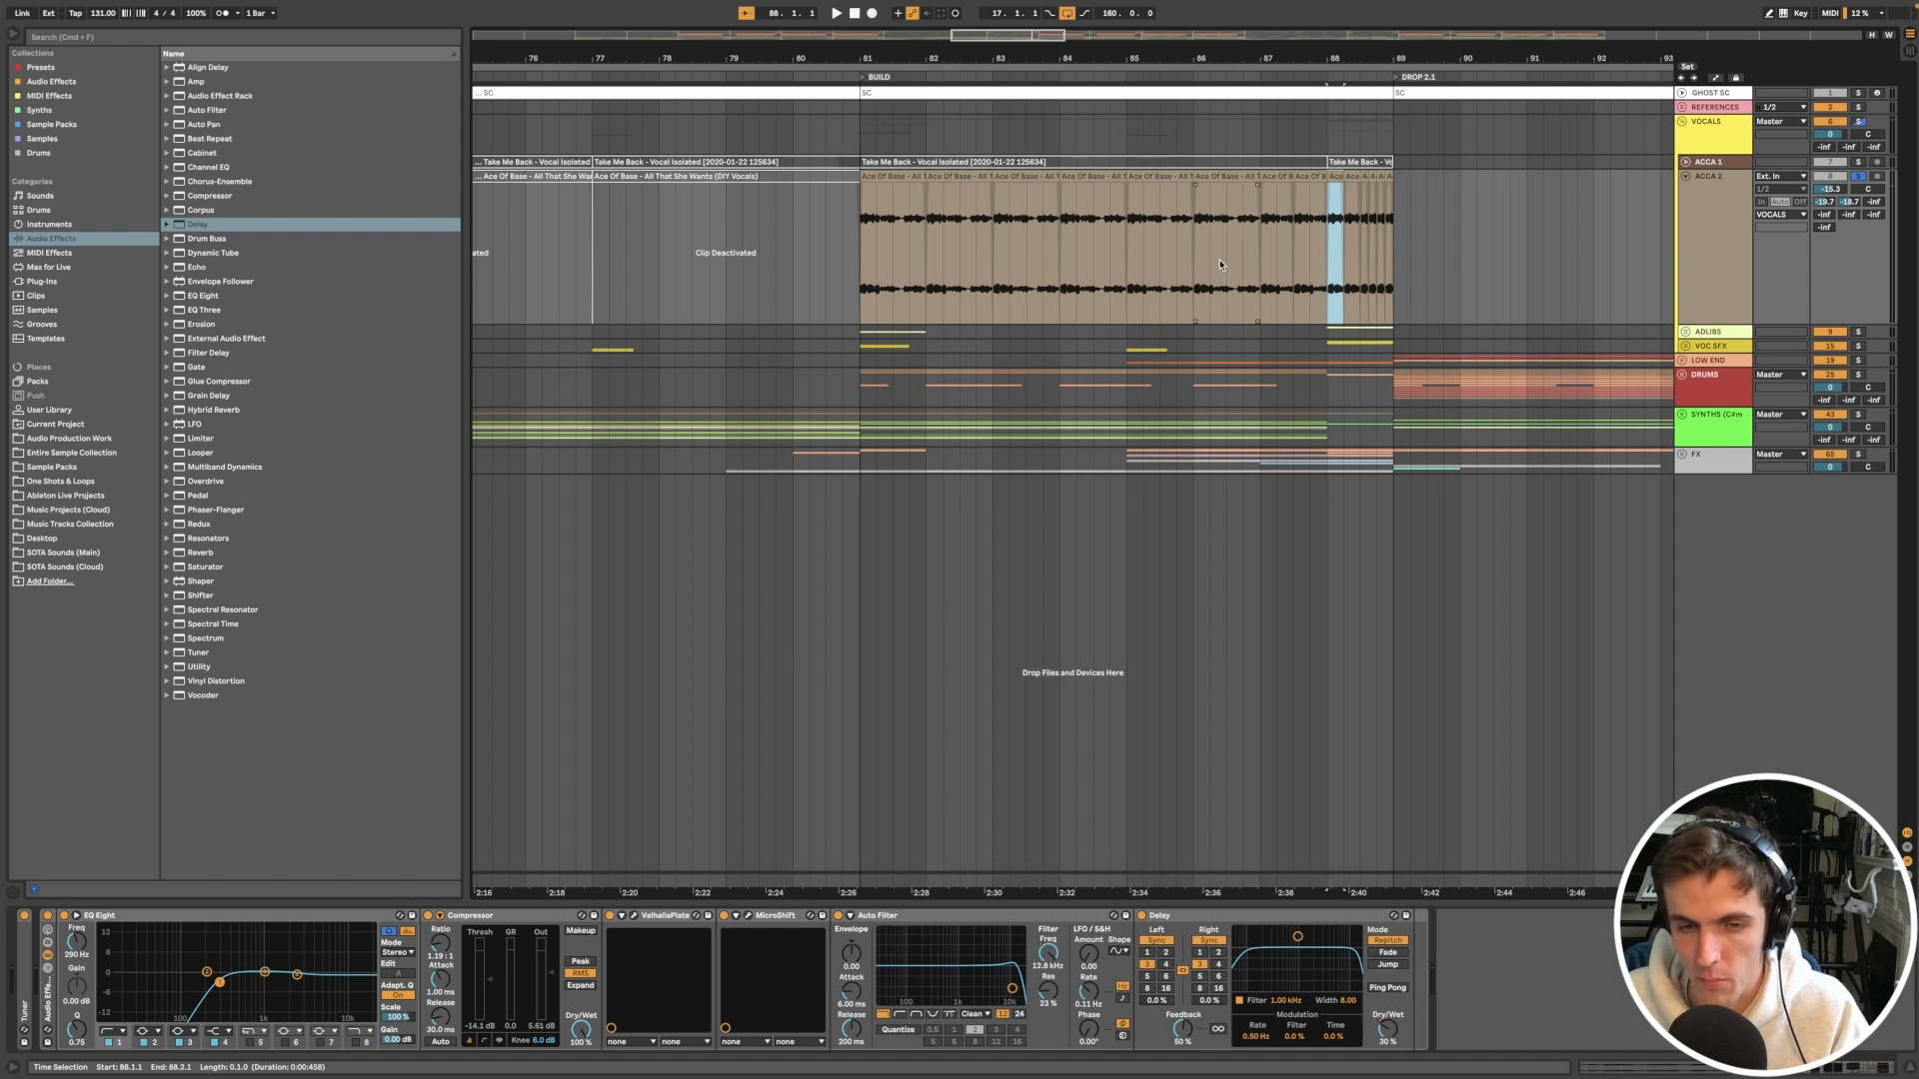
key("space")
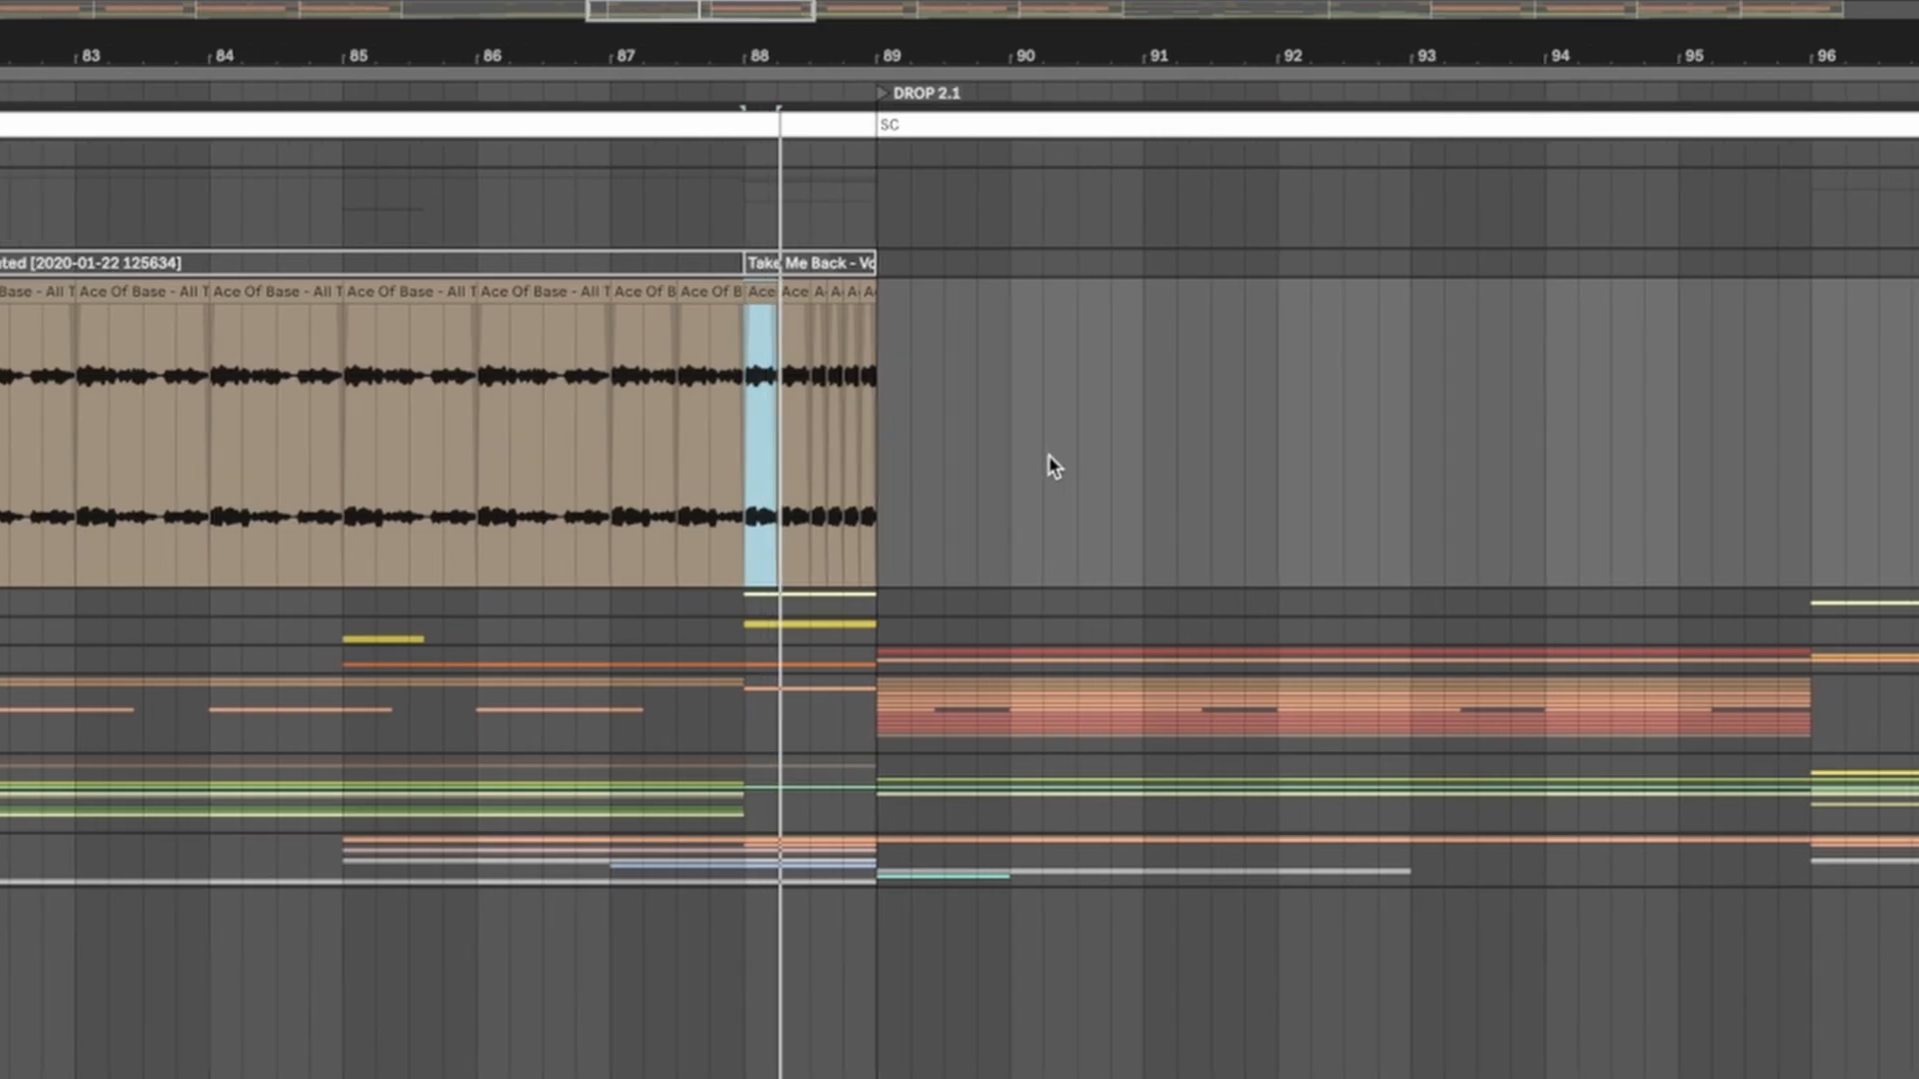
scroll(1089, 250, "down", 3)
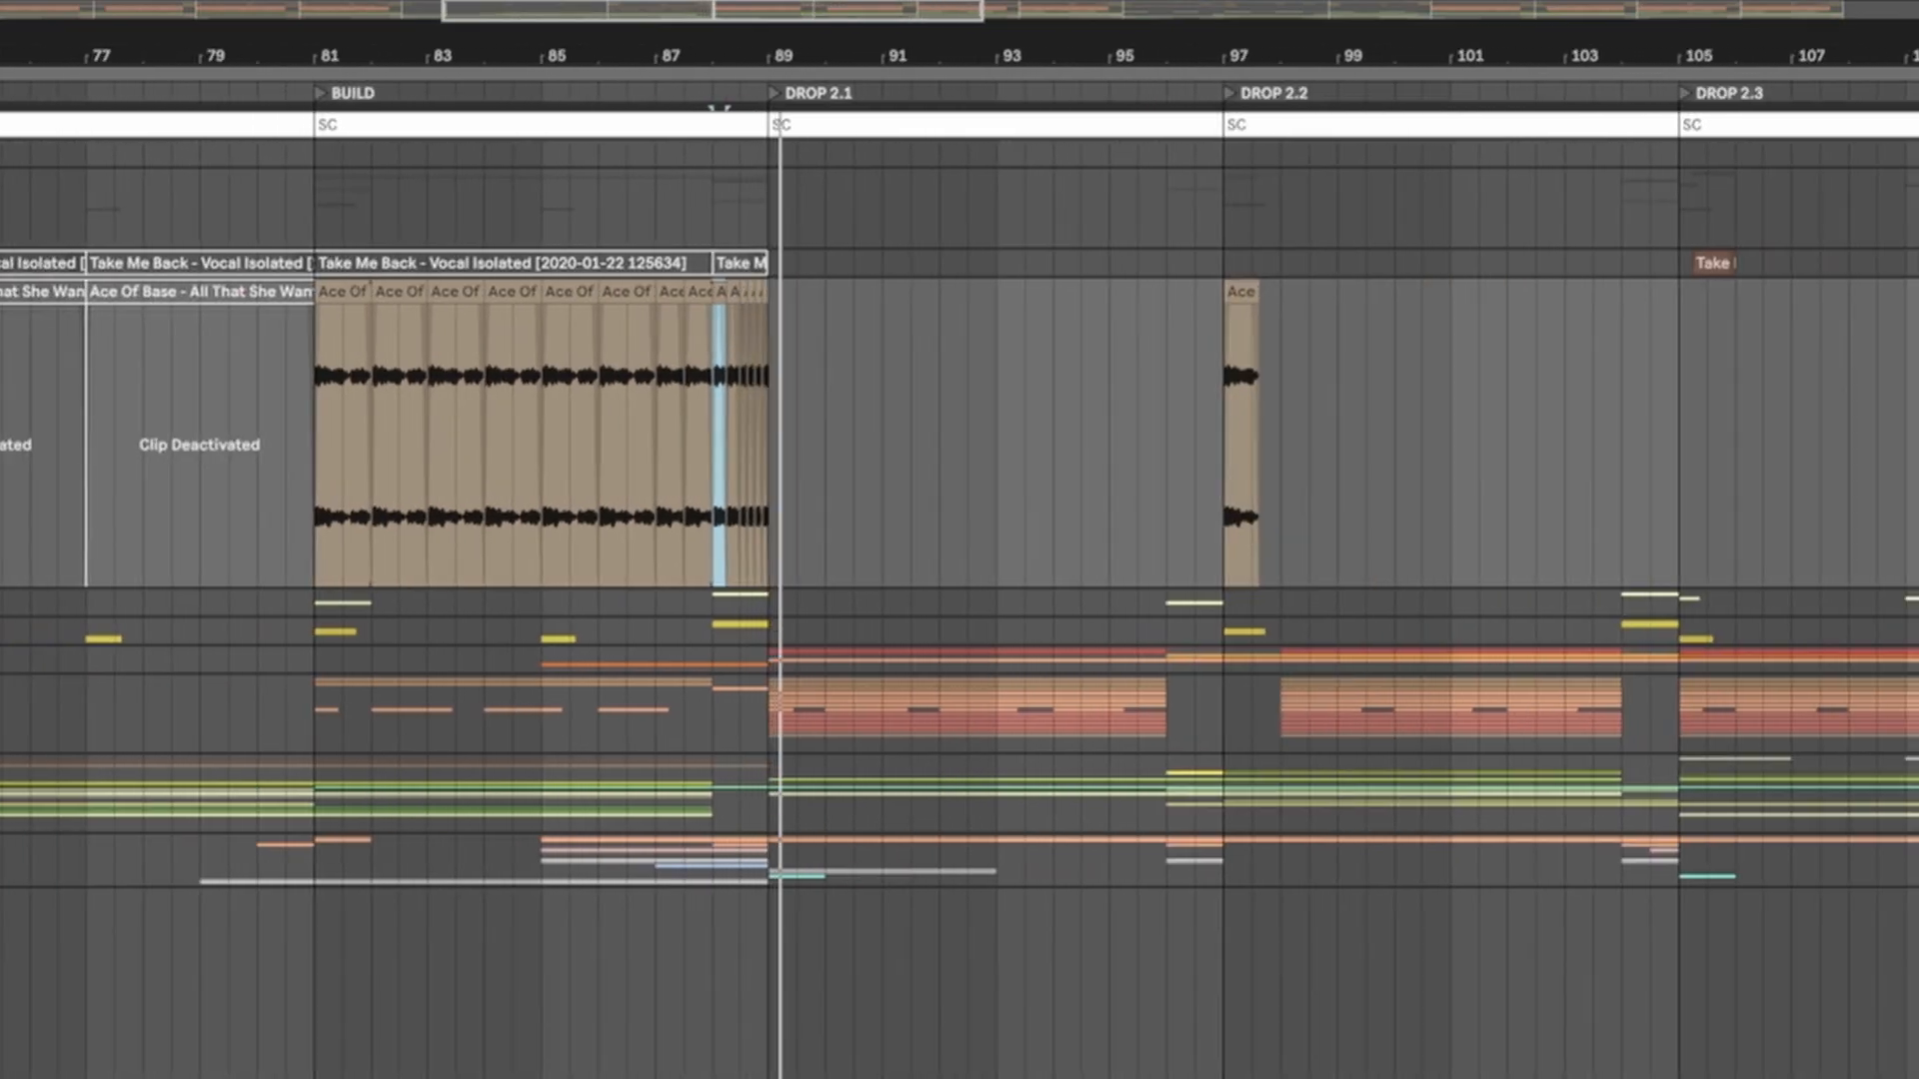
Step: Select the ACCA 2 vocal clip at bar 97 and play the opening of Drop 2.2
left_click(1109, 178)
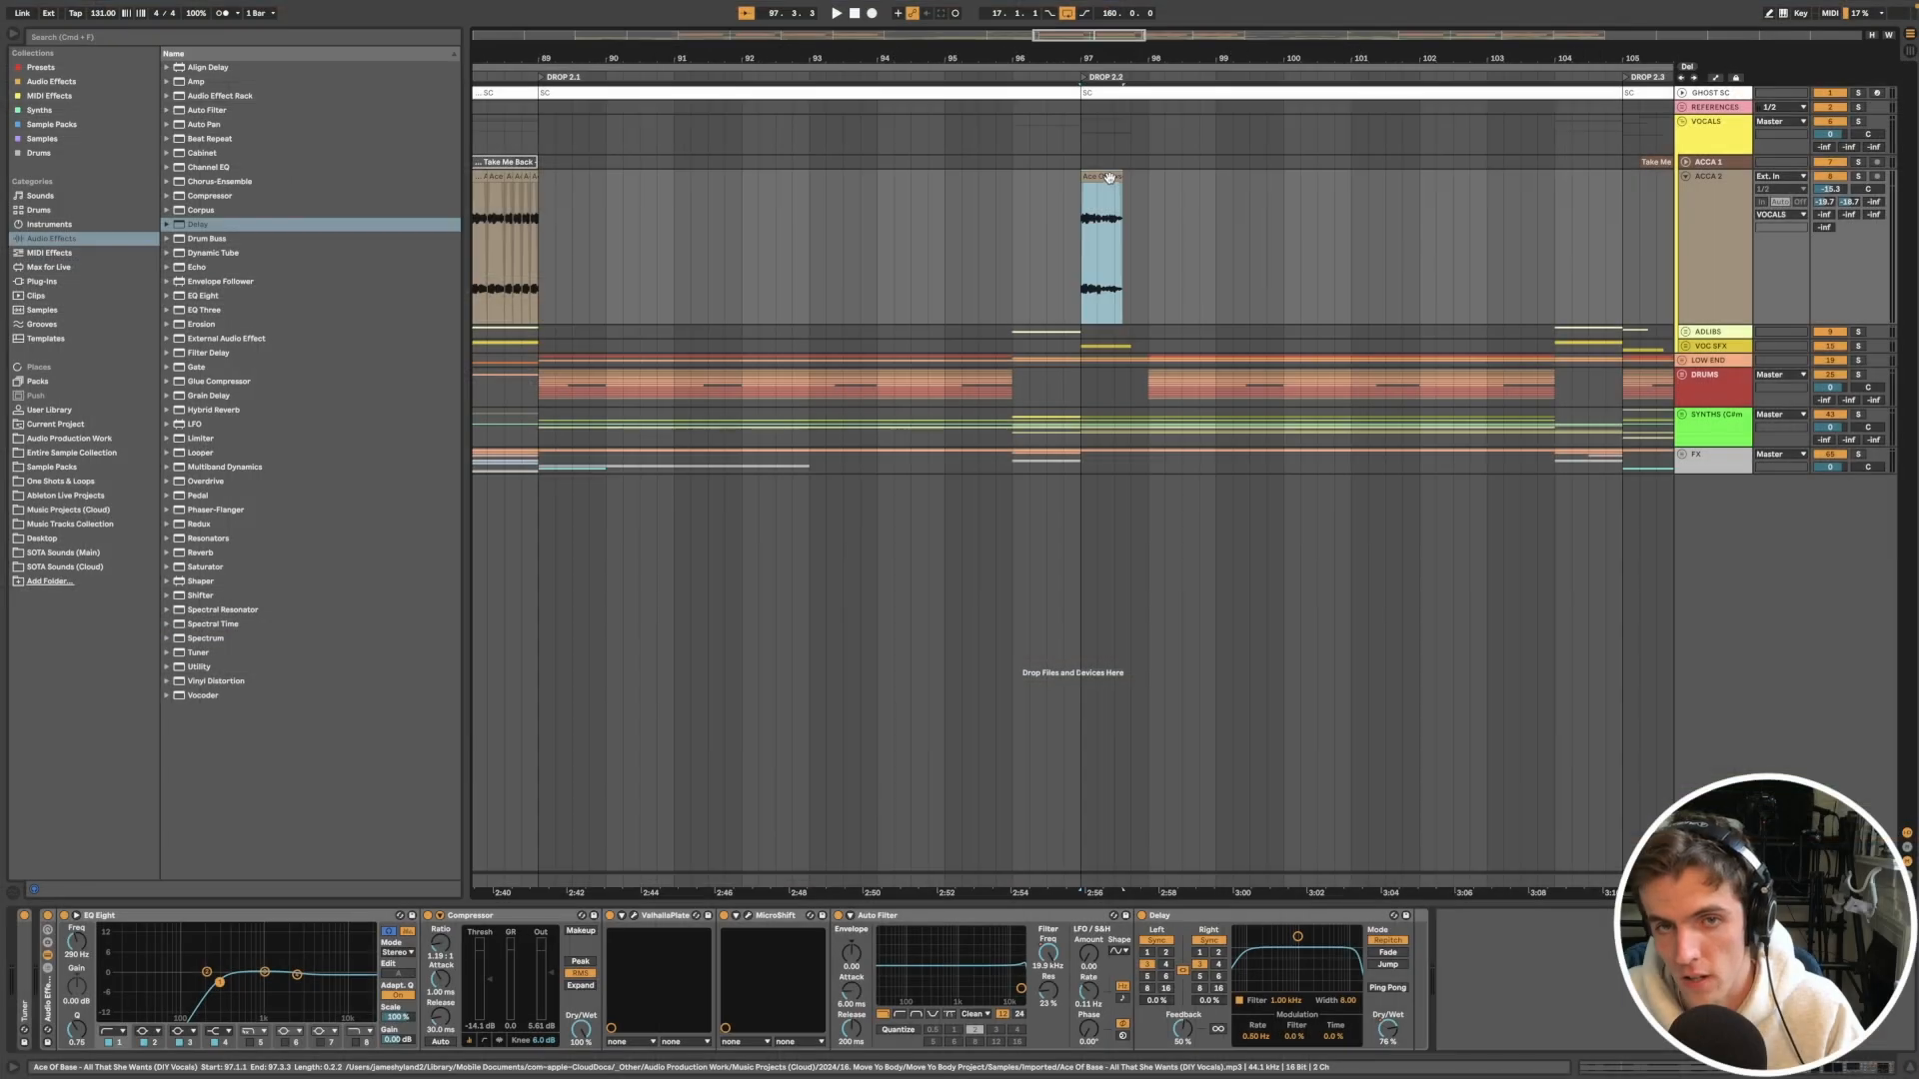
scroll(1109, 179, "up", 3)
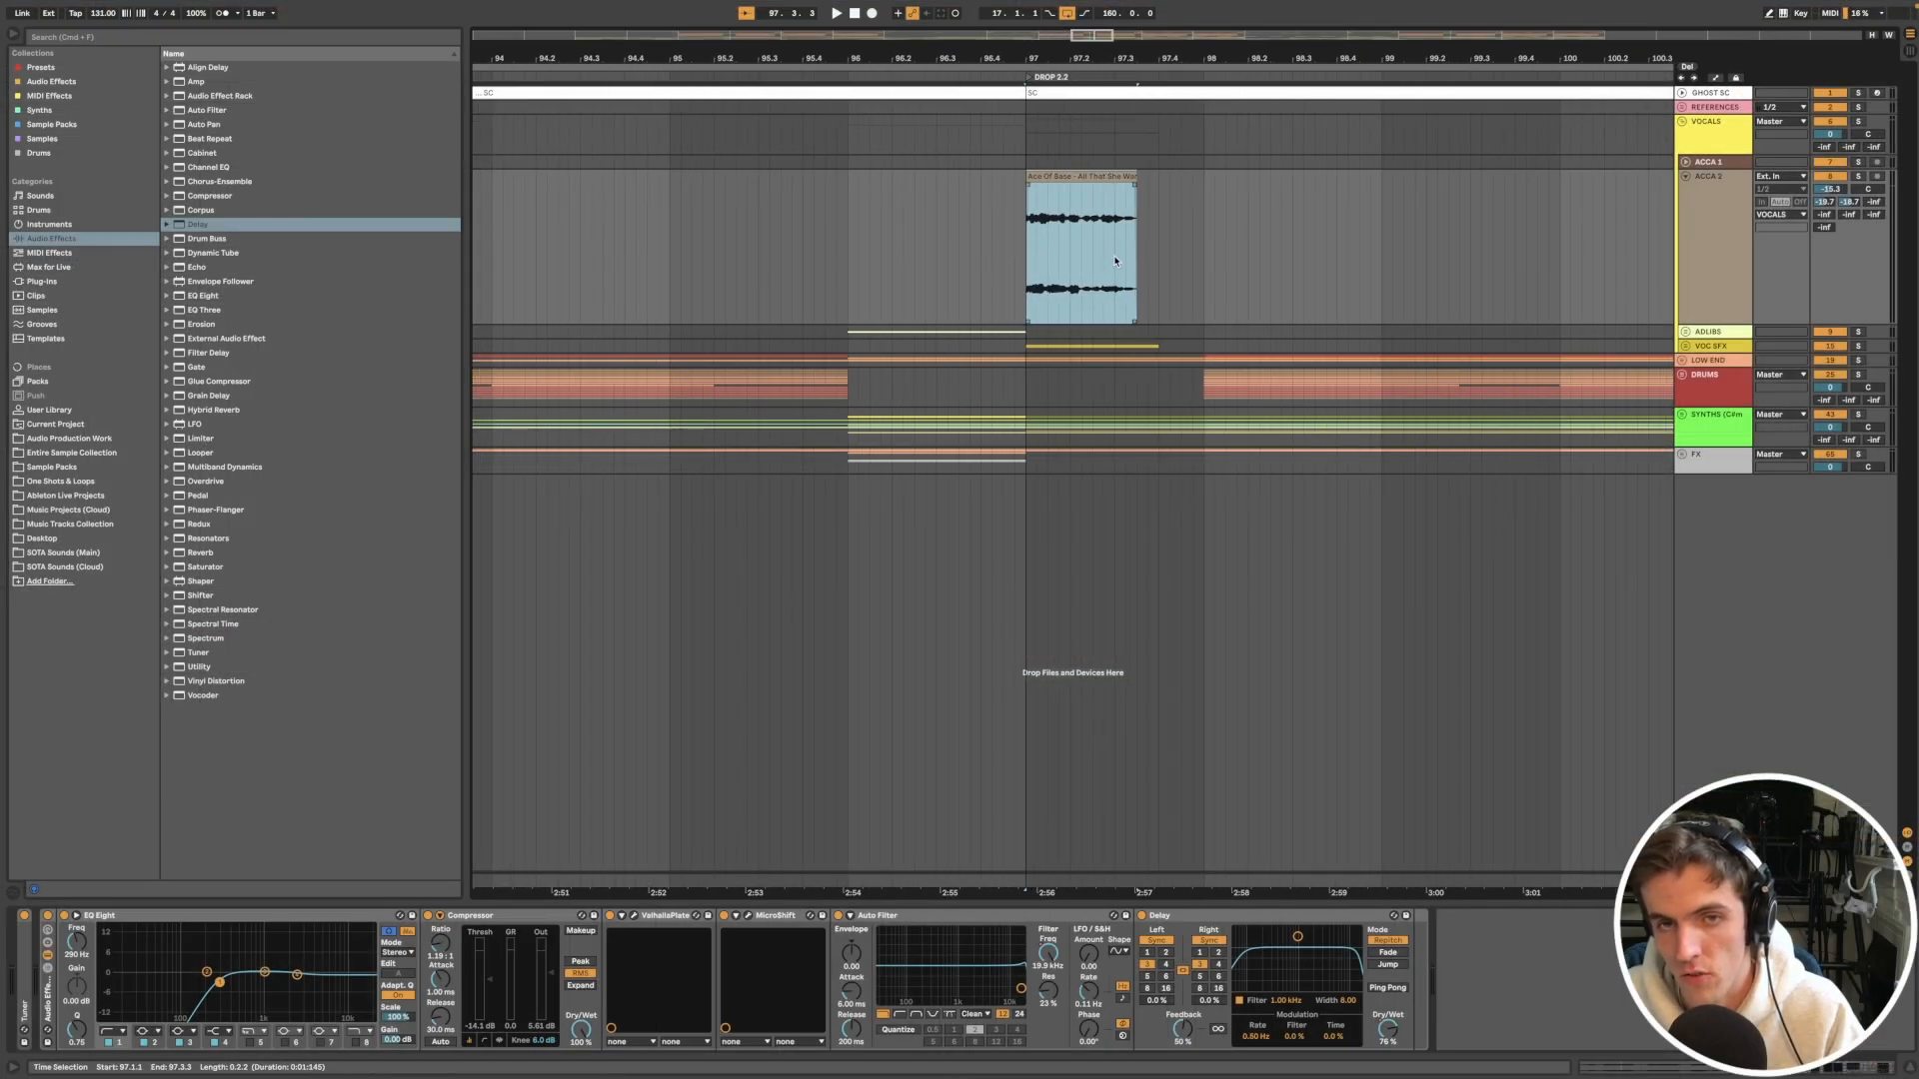
key("space")
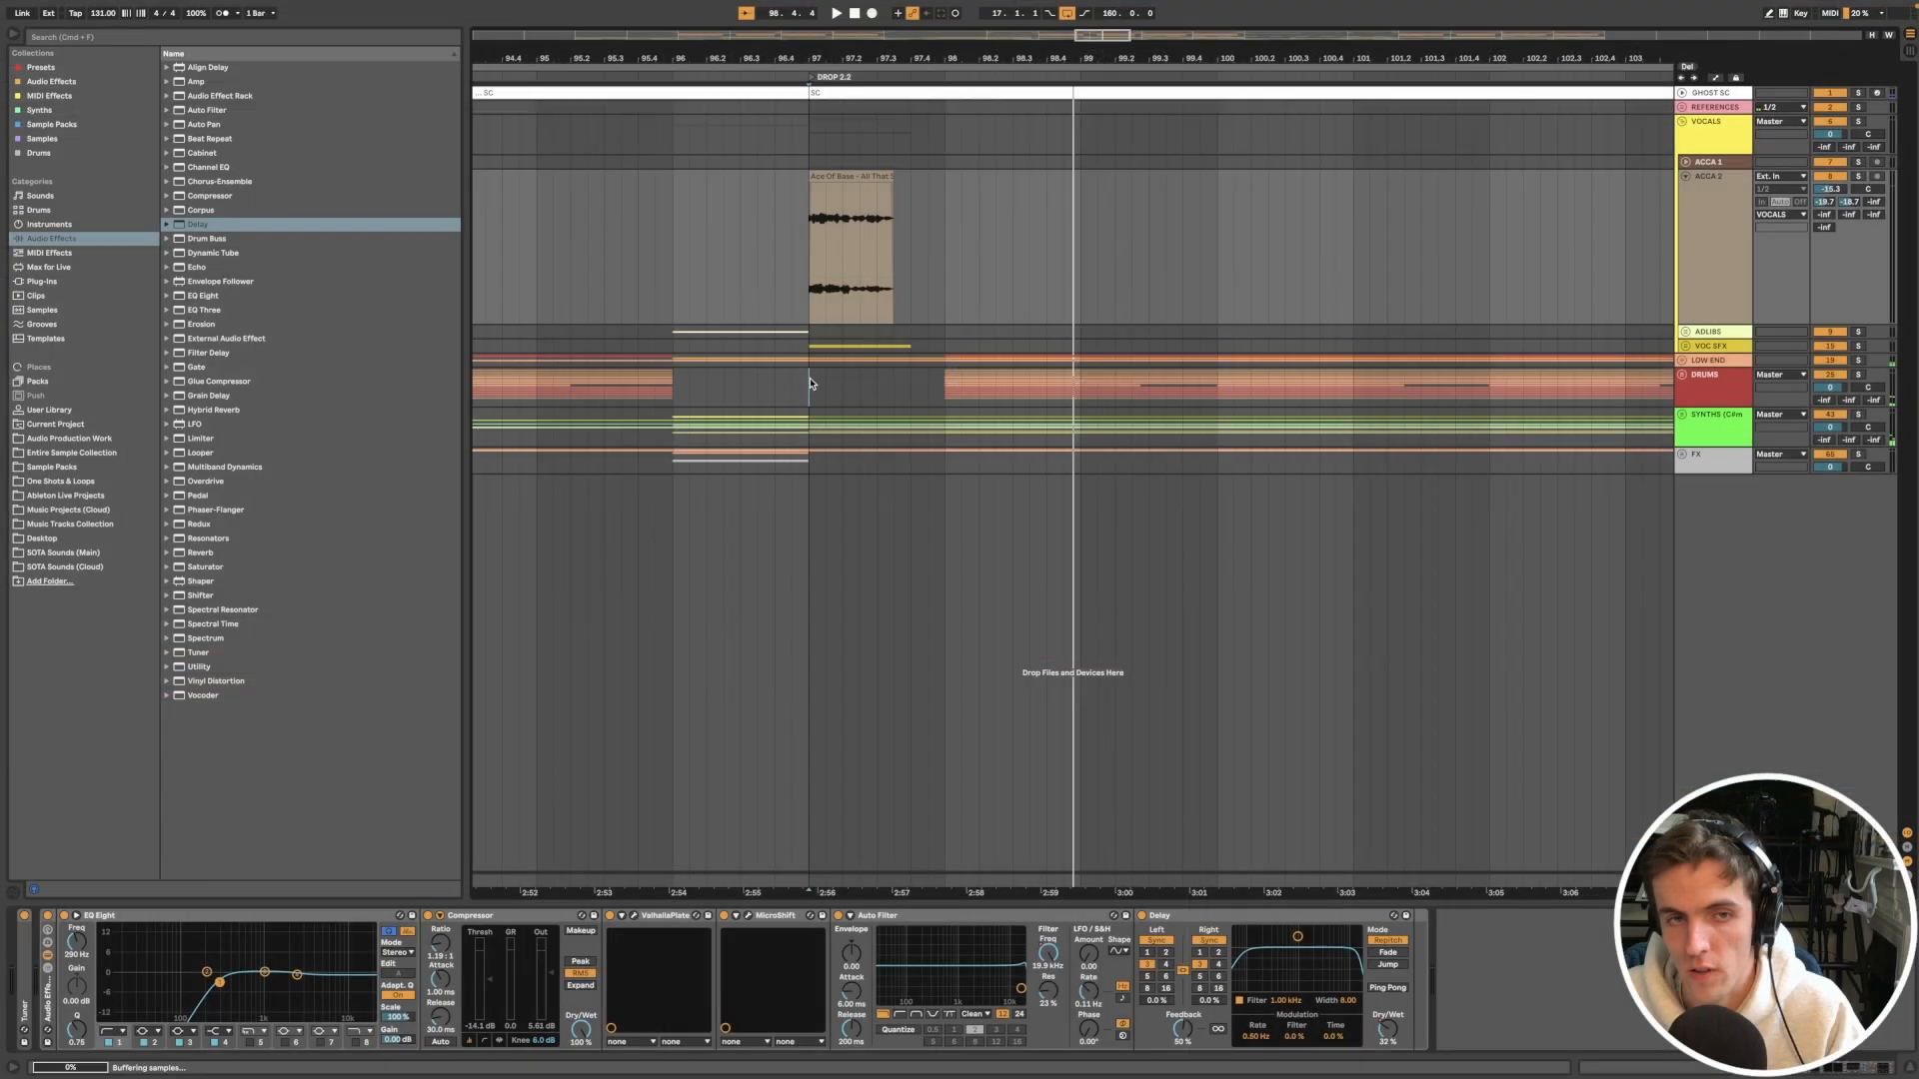
Step: Examine the drum gap from bar 97 to 98, and replay the ACCA 2 vocal clip that fills it
left_click_drag(1011, 718, 1266, 726)
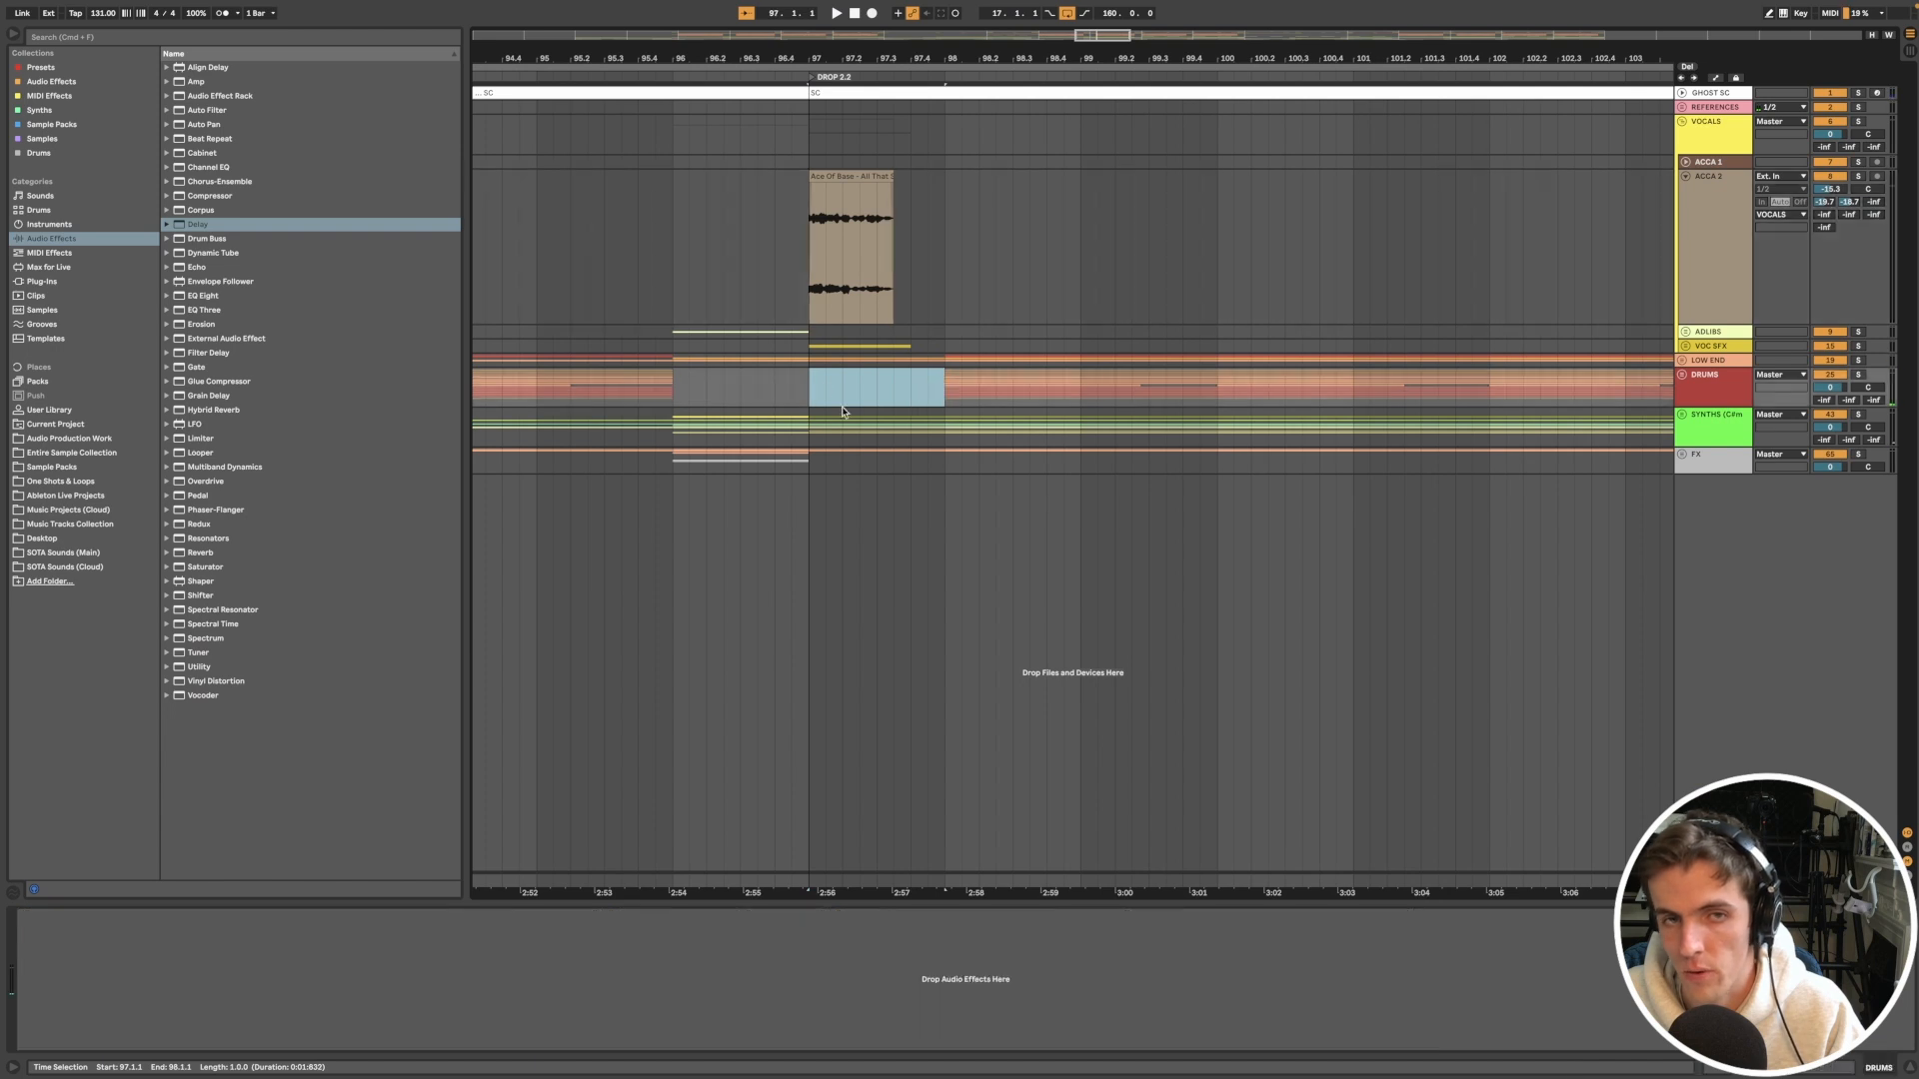
scroll(849, 304, "down", 3)
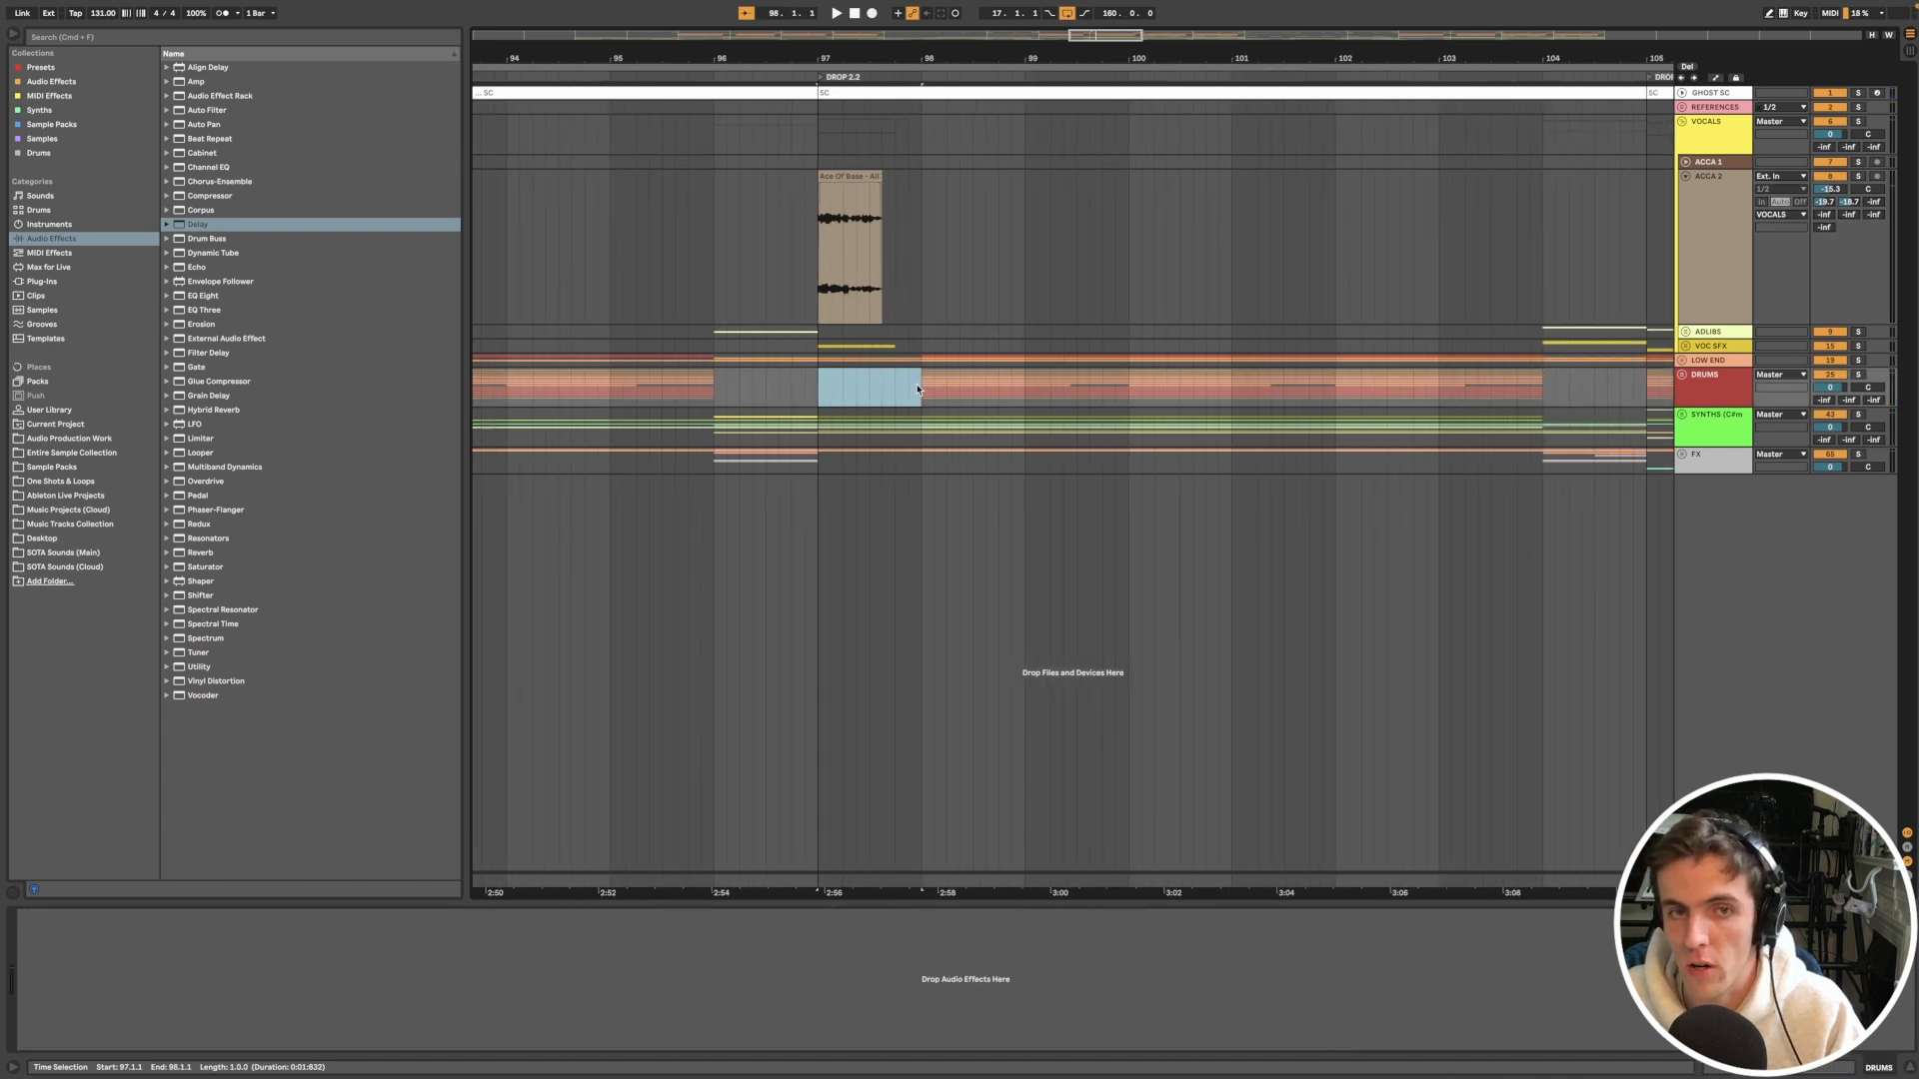
left_click(850, 215)
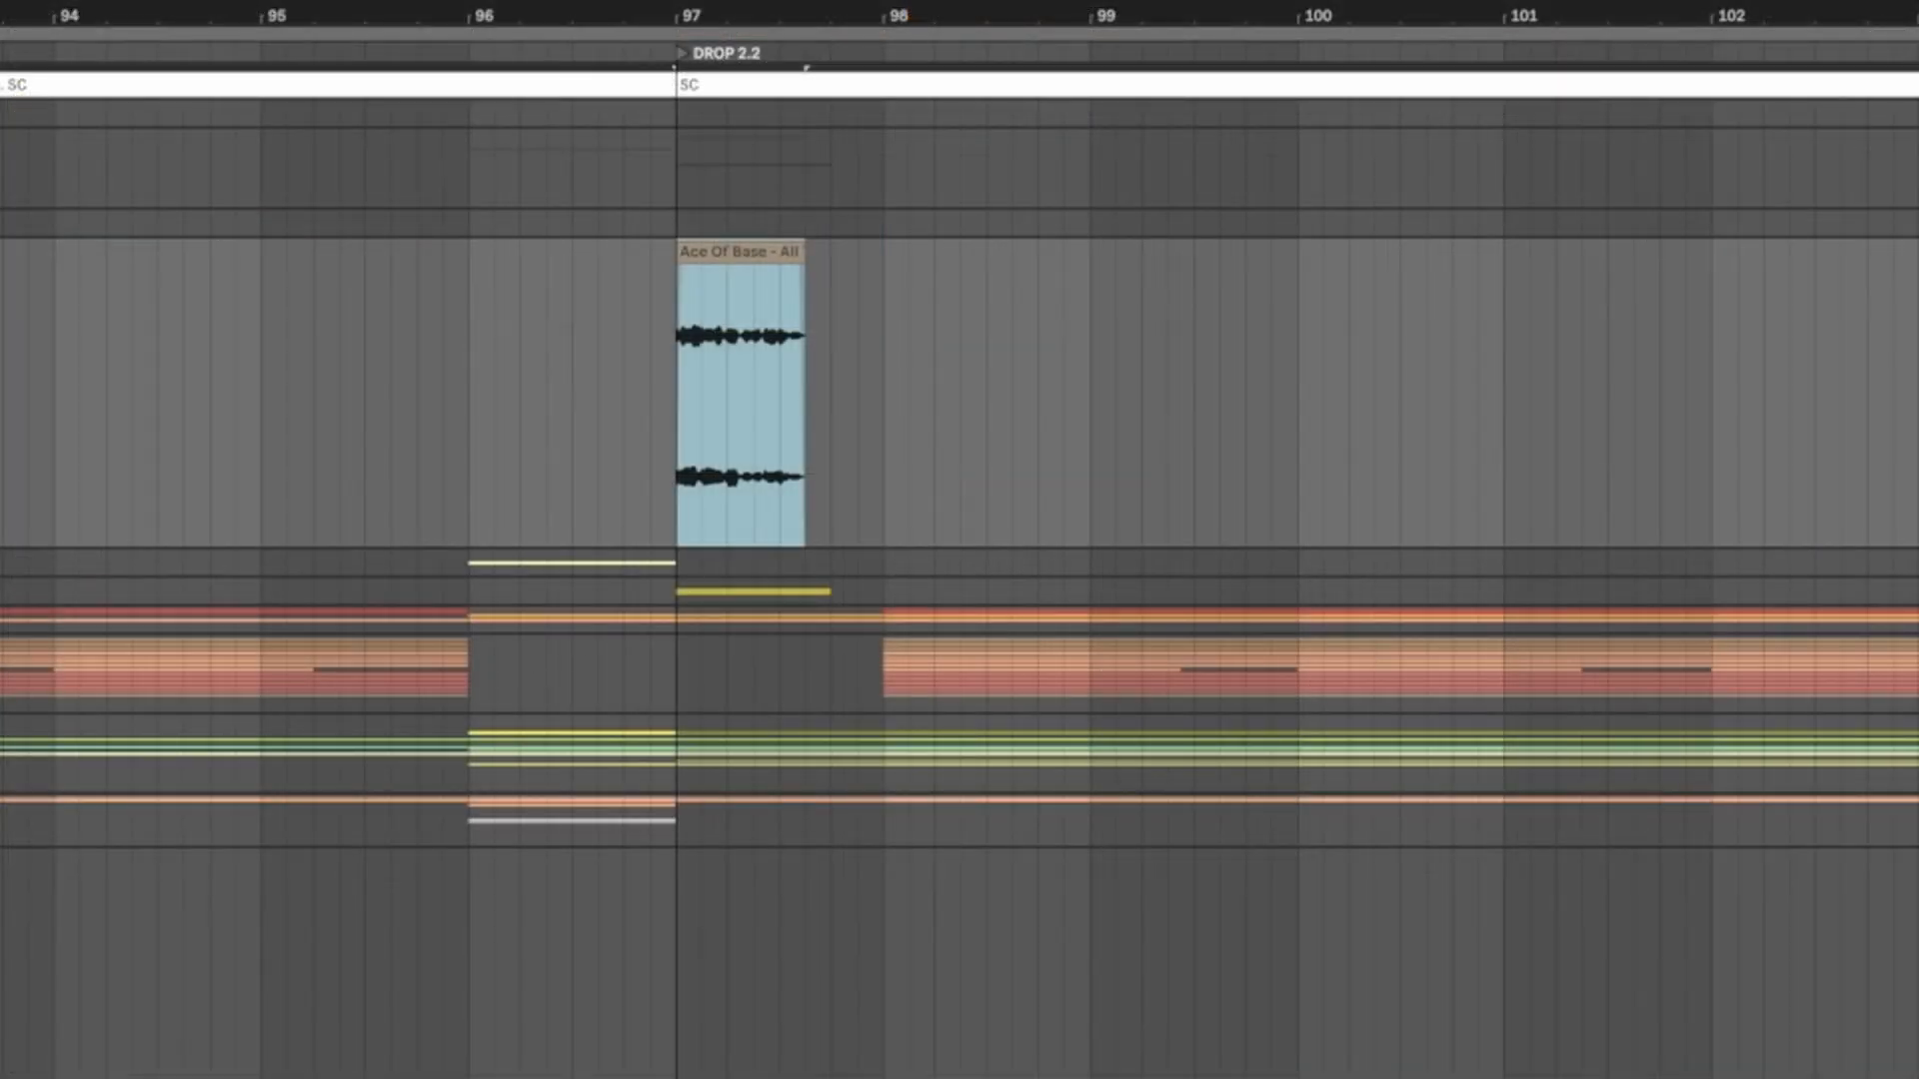
key("space")
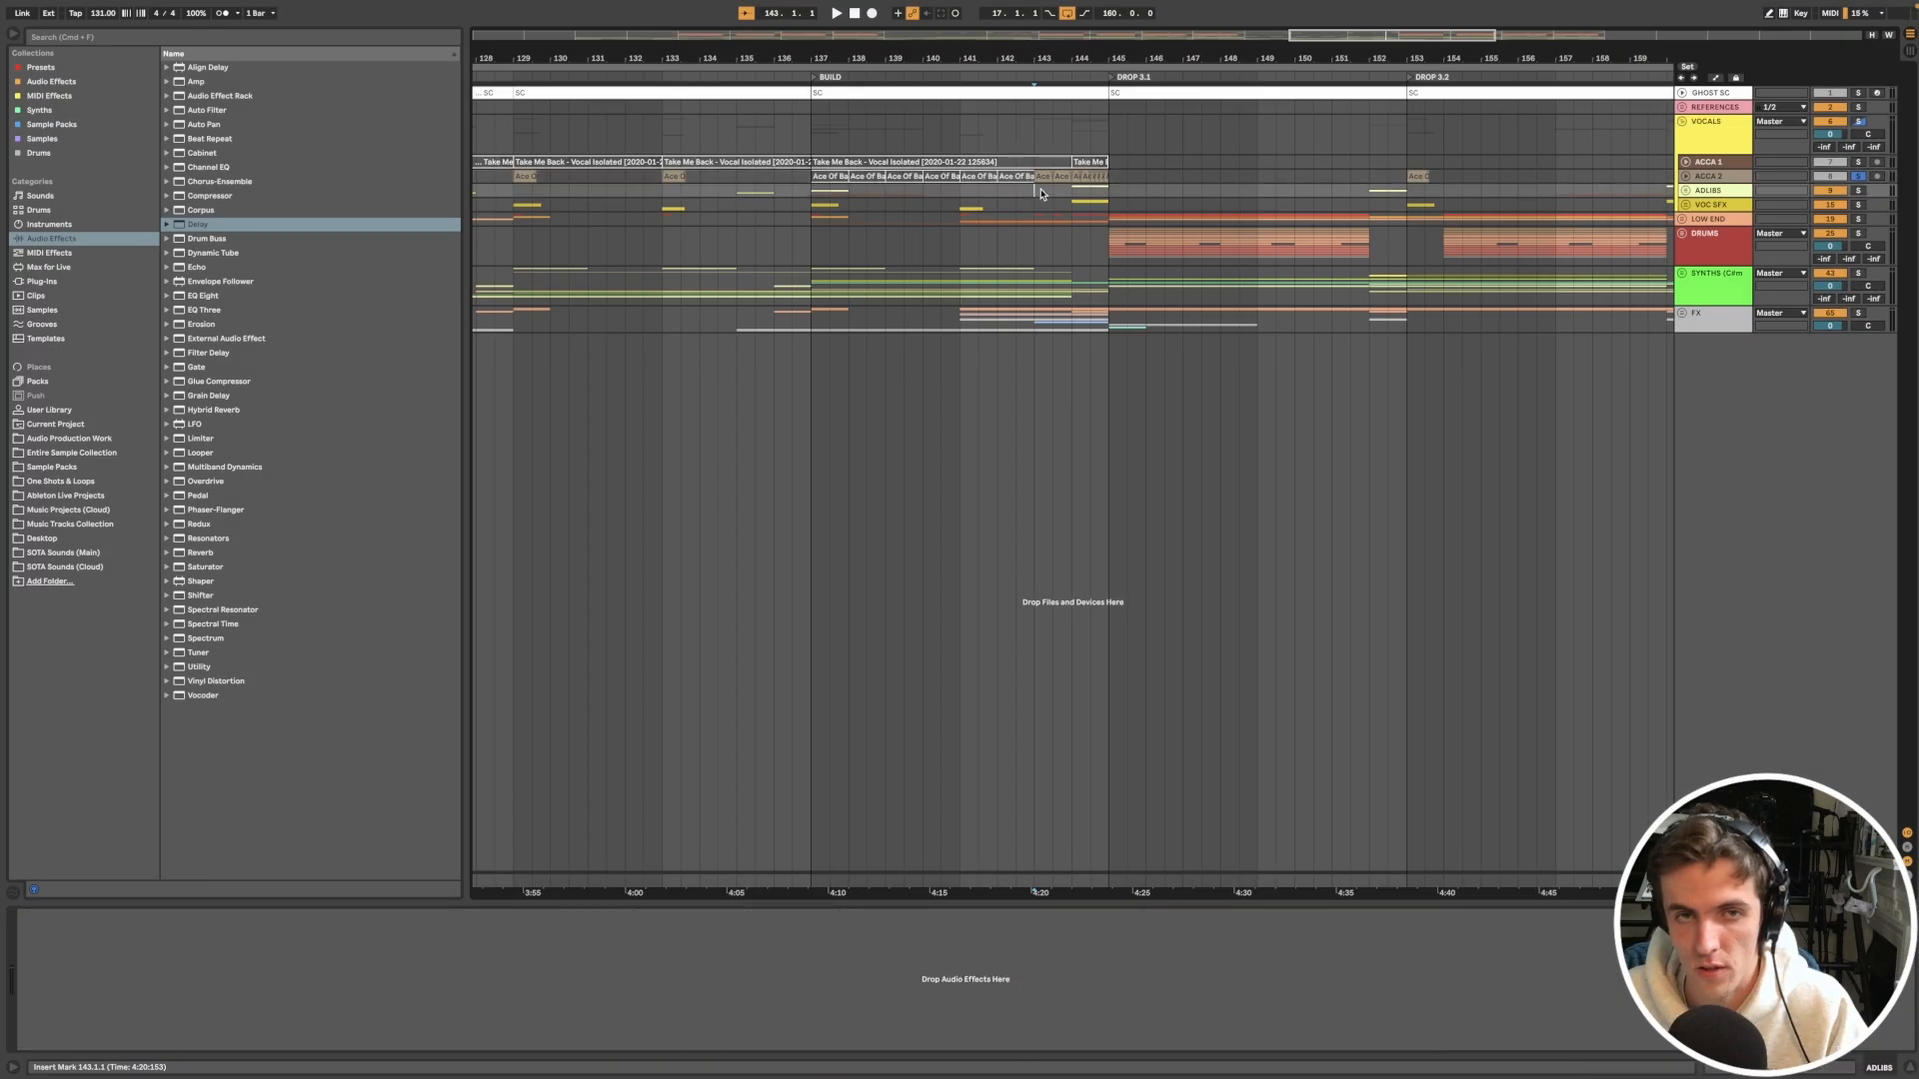
Step: Unfold the ADLIBS group and audition the "Lay down the beat so we can party" clip at bar 120
left_click(1683, 192)
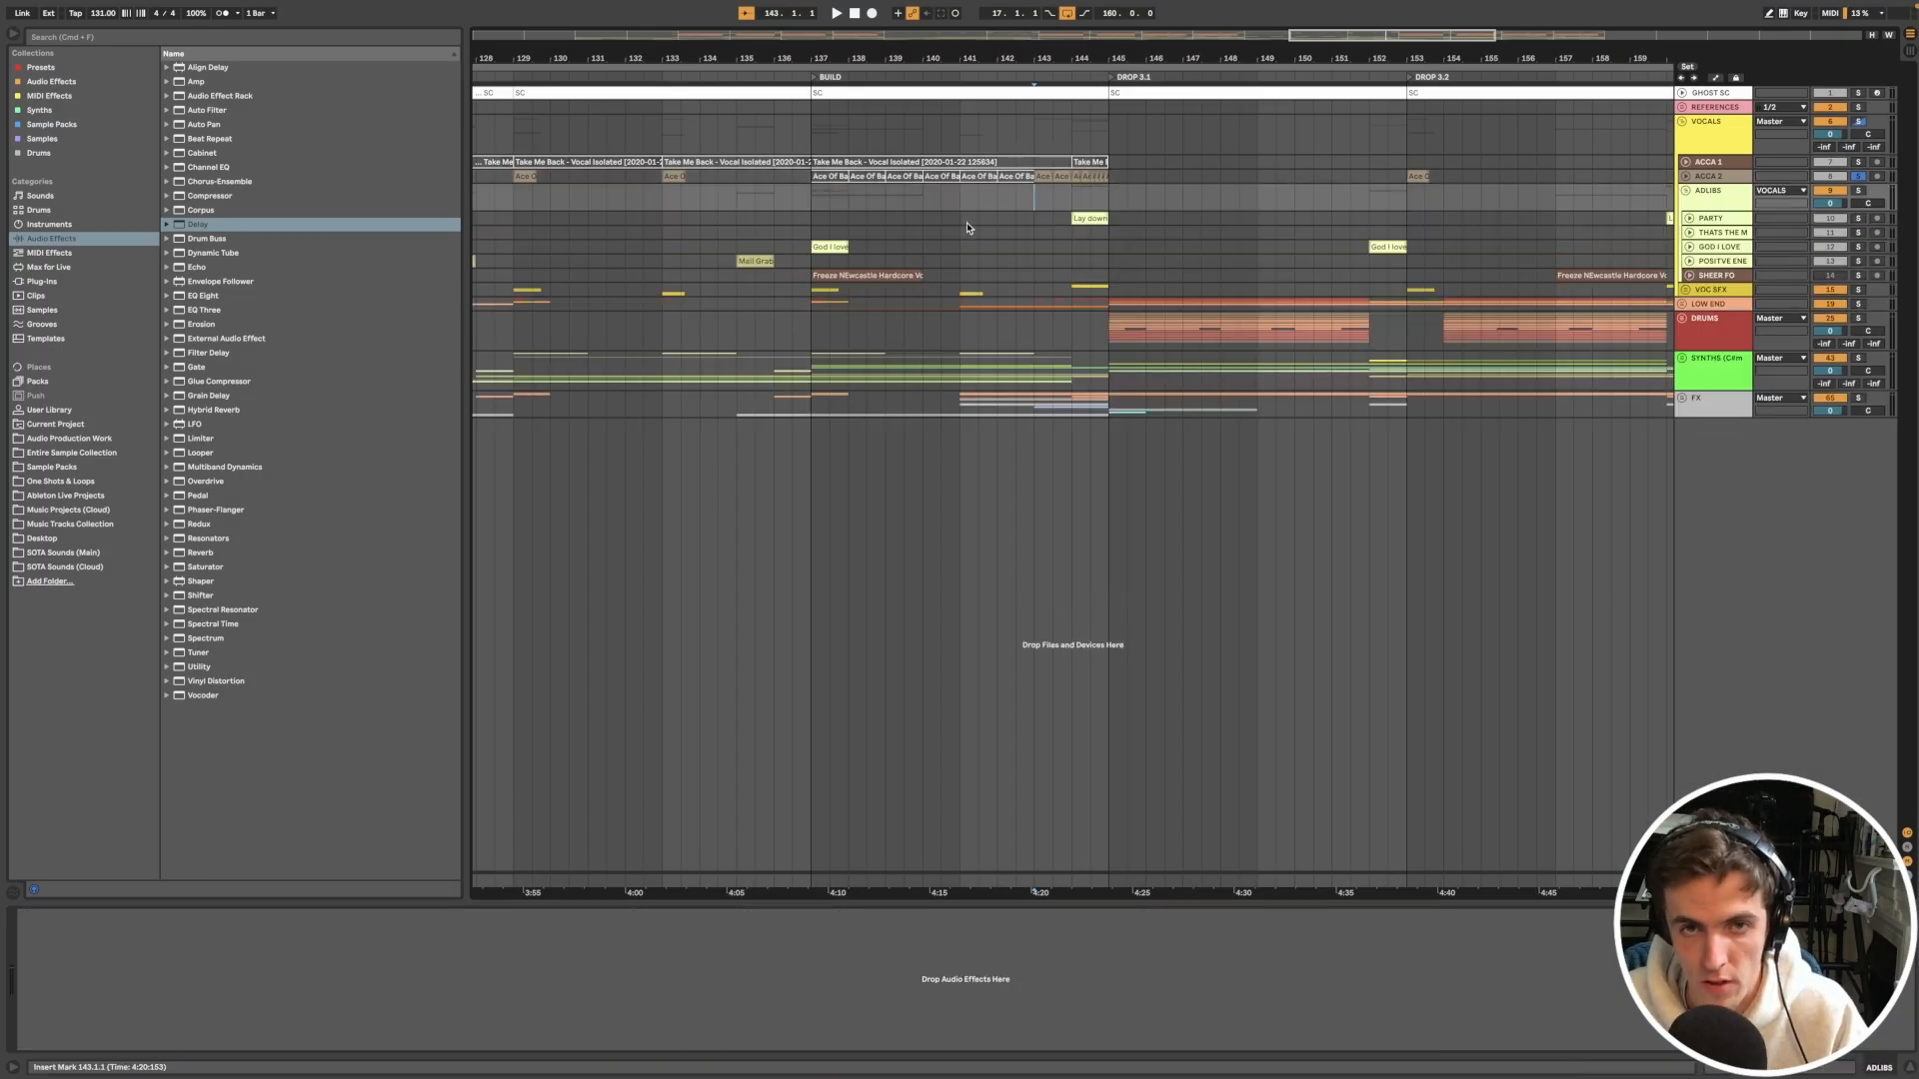
key("plus")
key("minus")
scroll(1122, 241, "left", 8)
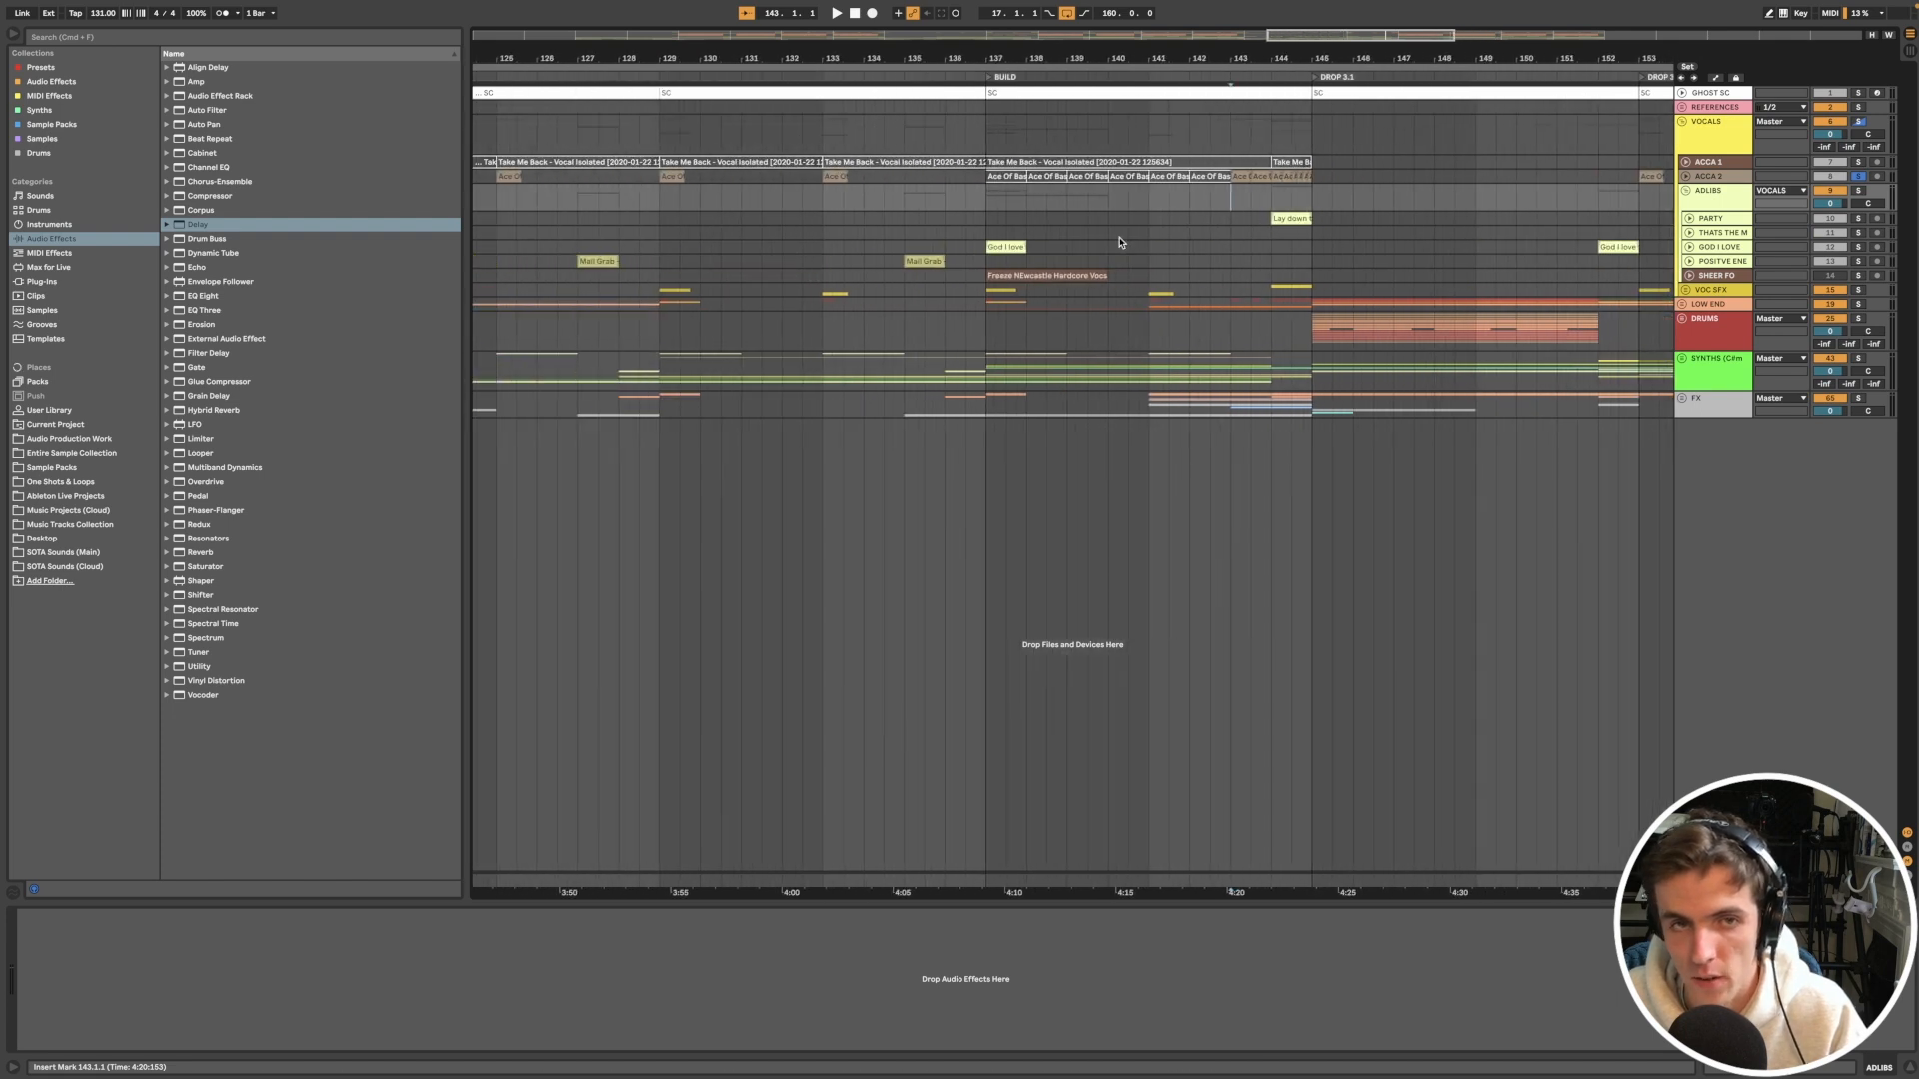
left_click(1010, 219)
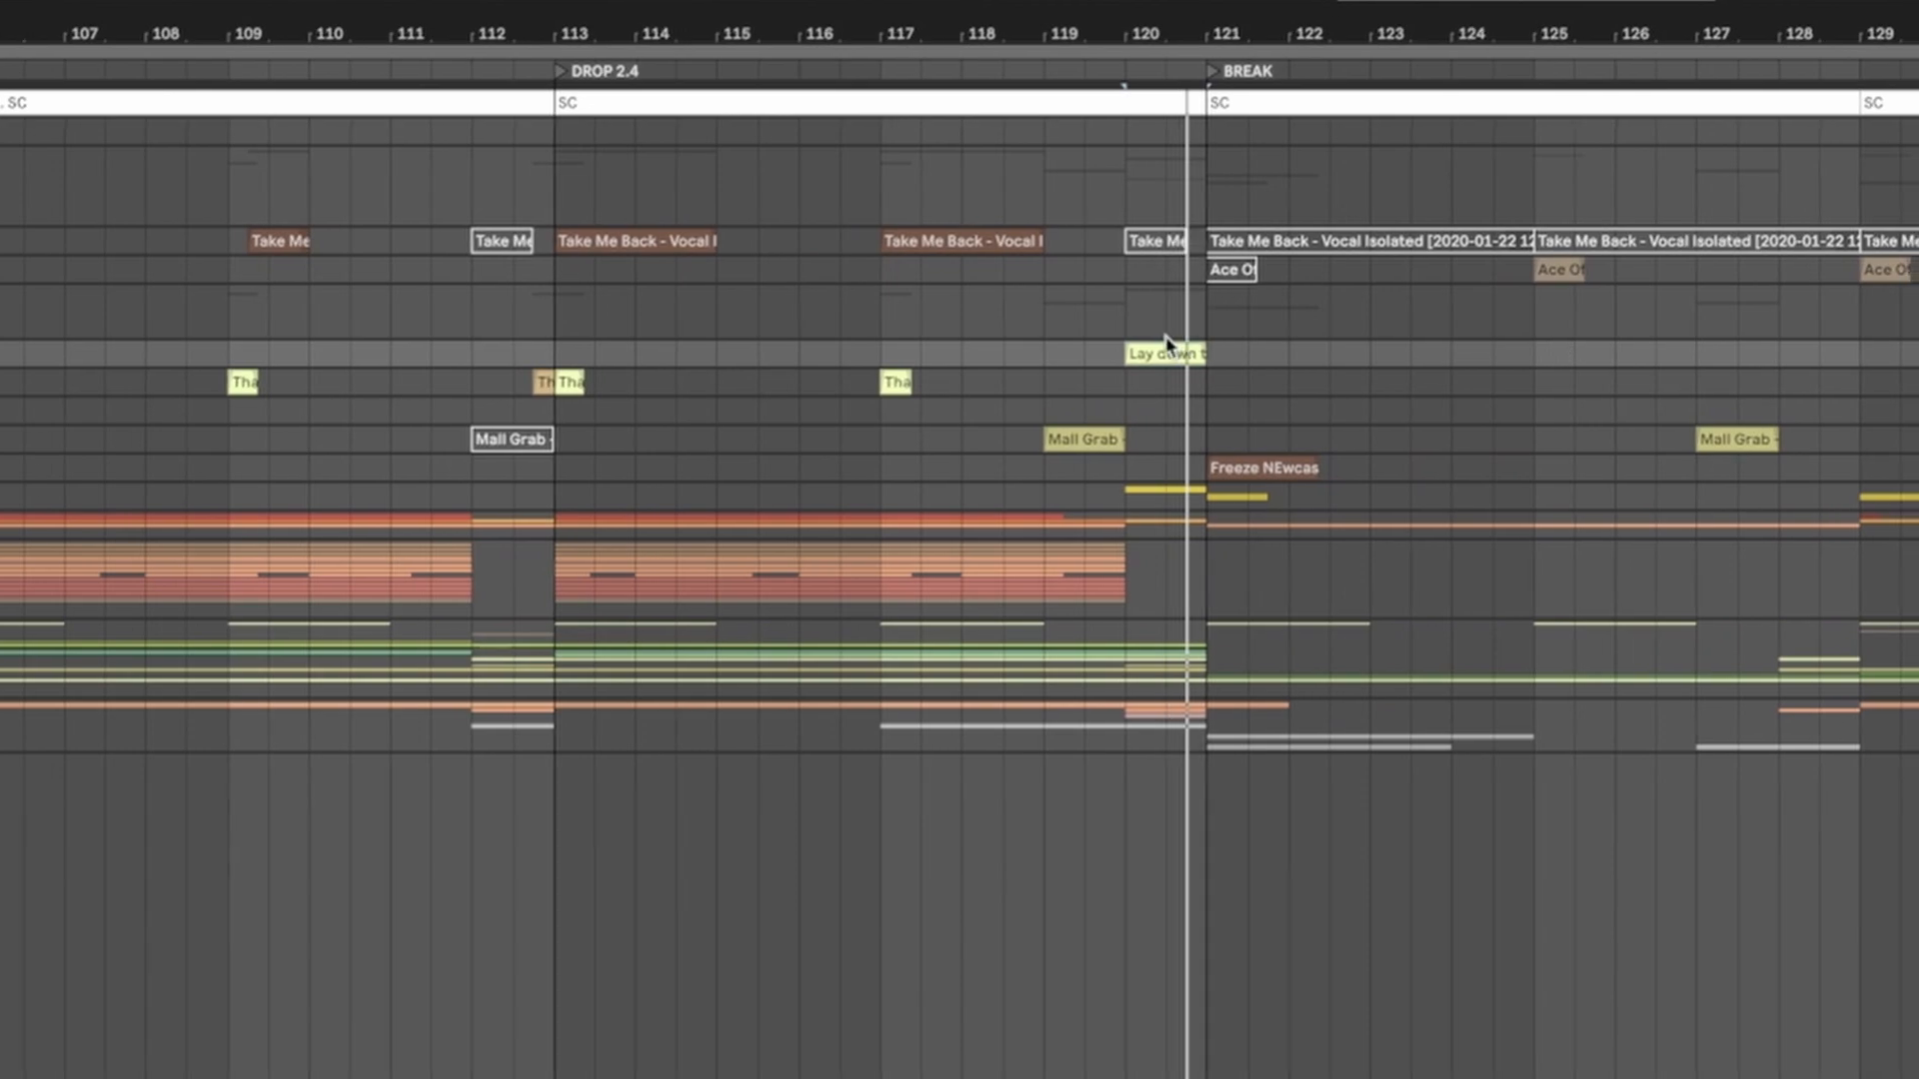
Step: Stop playback and unfold the PARTY track to show the waveform of its clip at bar 120
scroll(1166, 345, "up", 6)
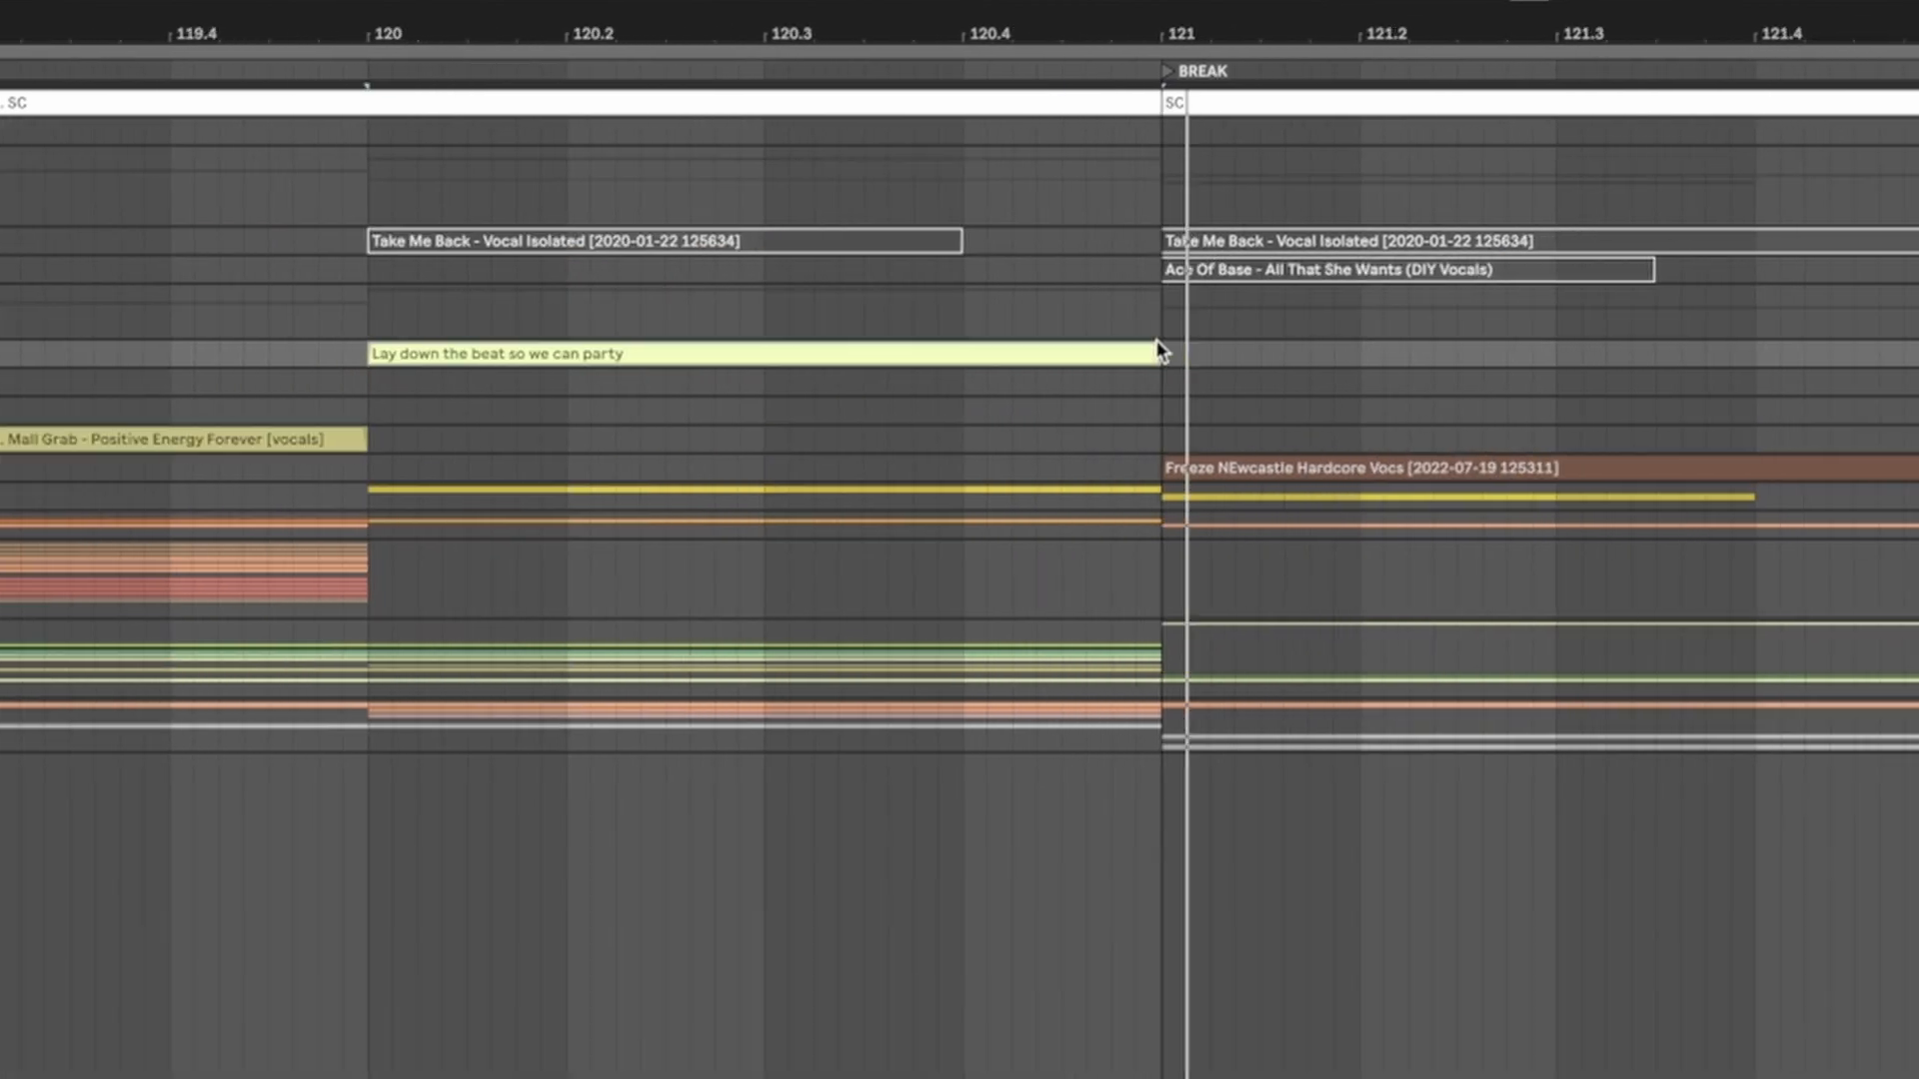
scroll(1233, 347, "left", 4)
key("space")
key("u")
scroll(1523, 418, "left", 5)
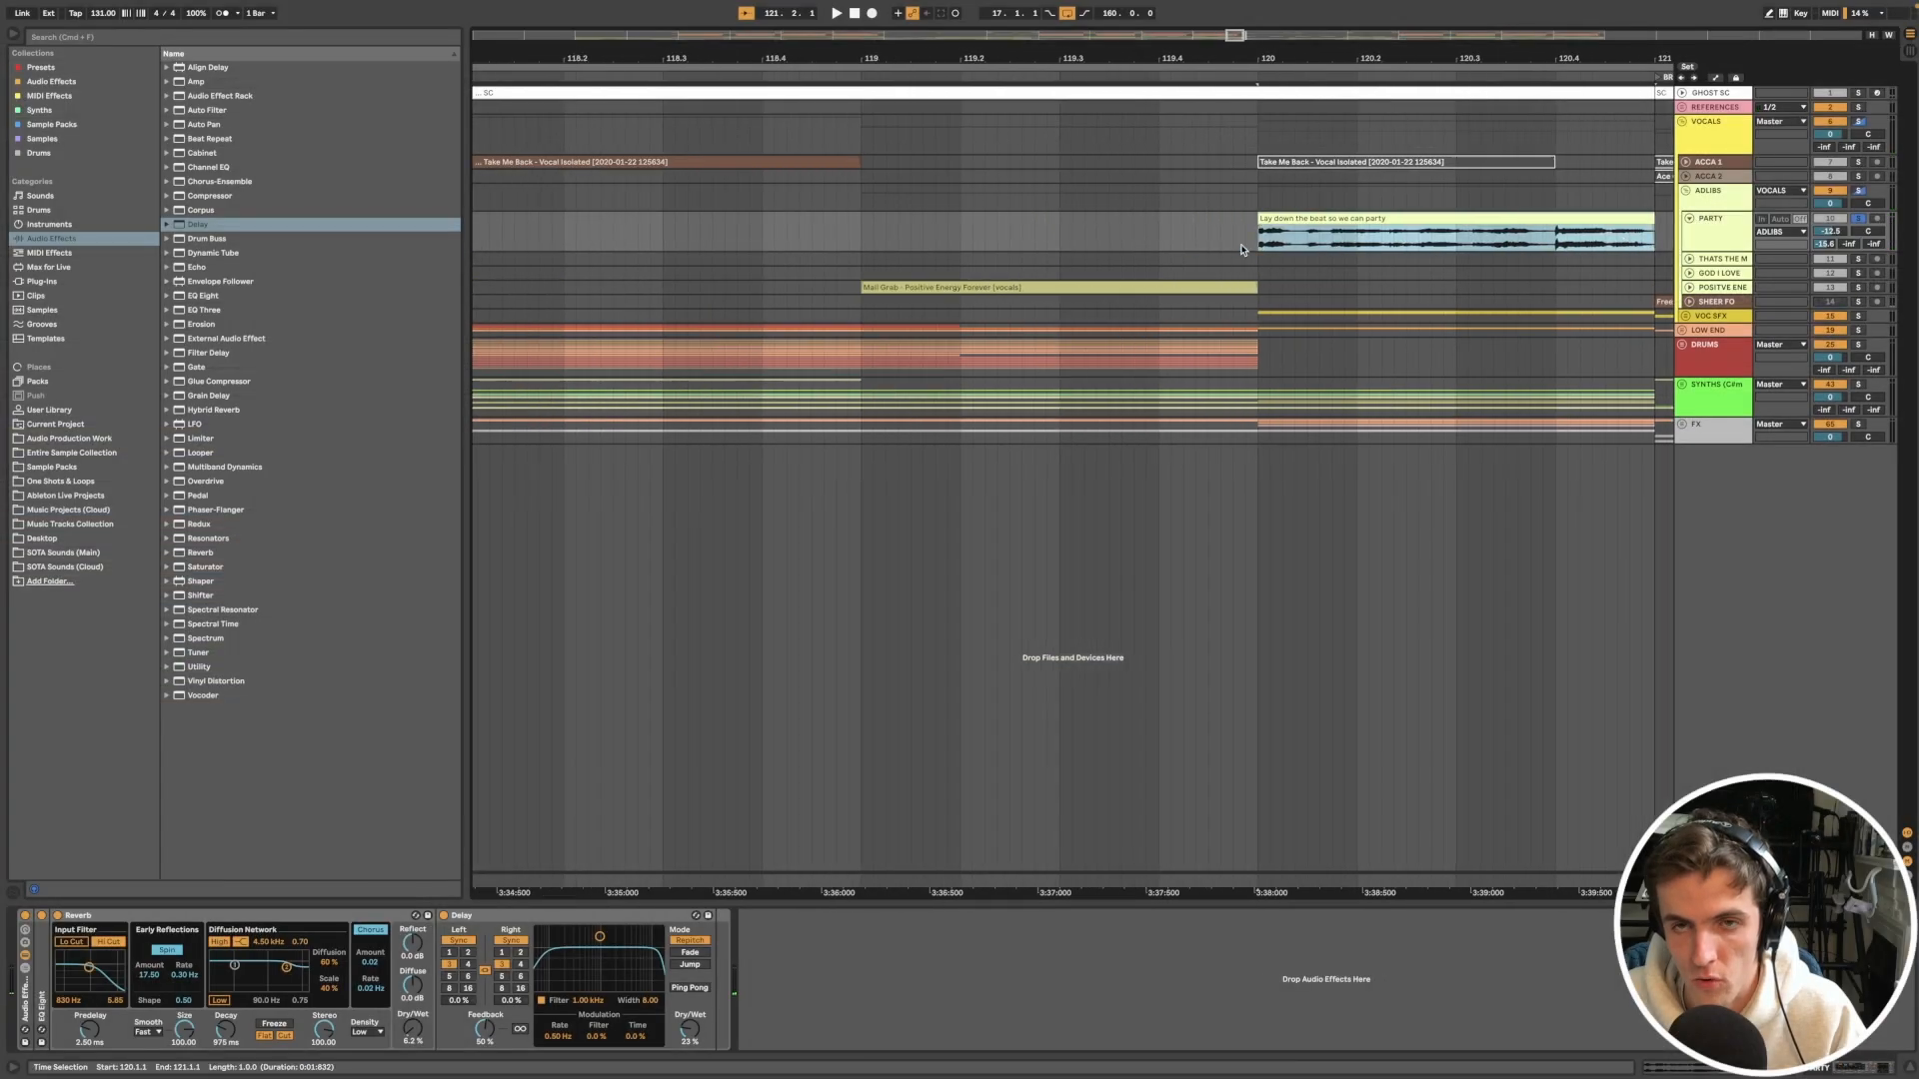
Step: Extend the start of the "Lay down the beat so we can party" clip back to bar 119 and audition it
scroll(1243, 250, "down", 5)
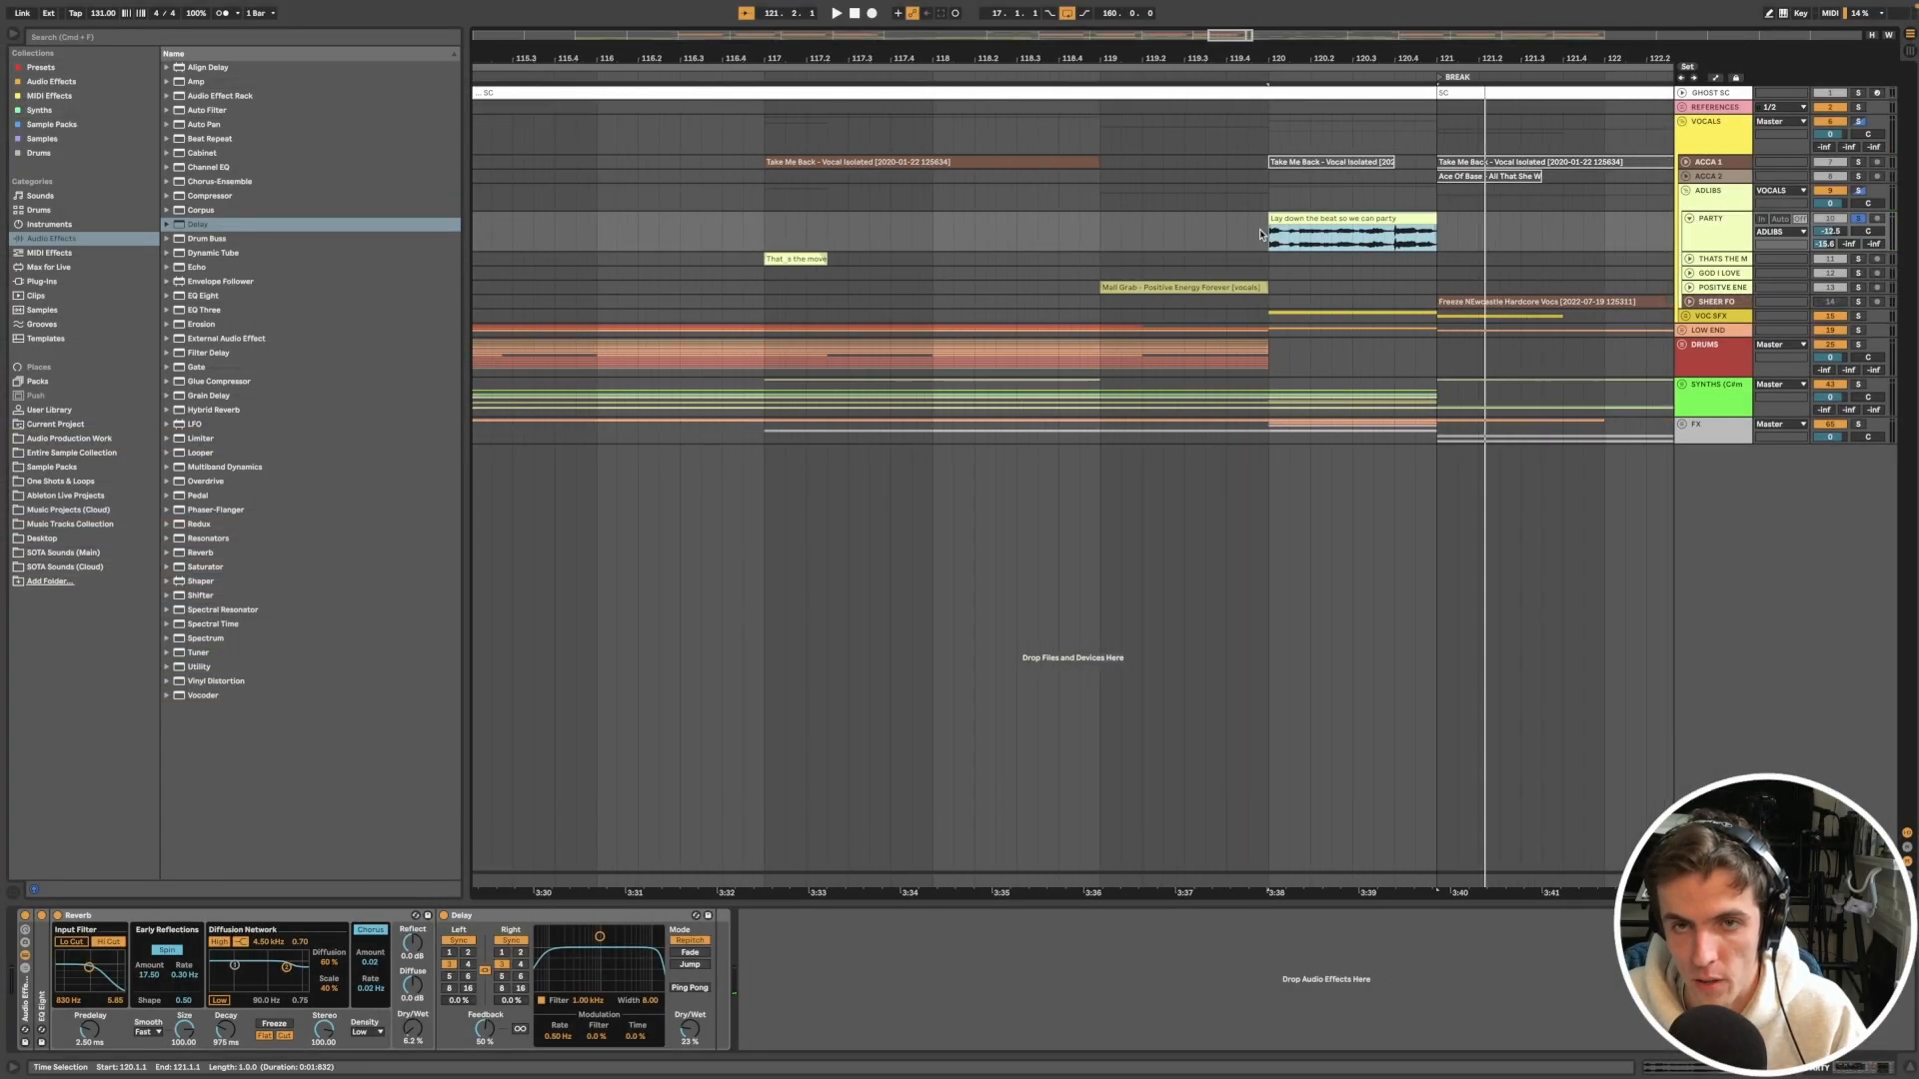
left_click_drag(1271, 218, 1117, 219)
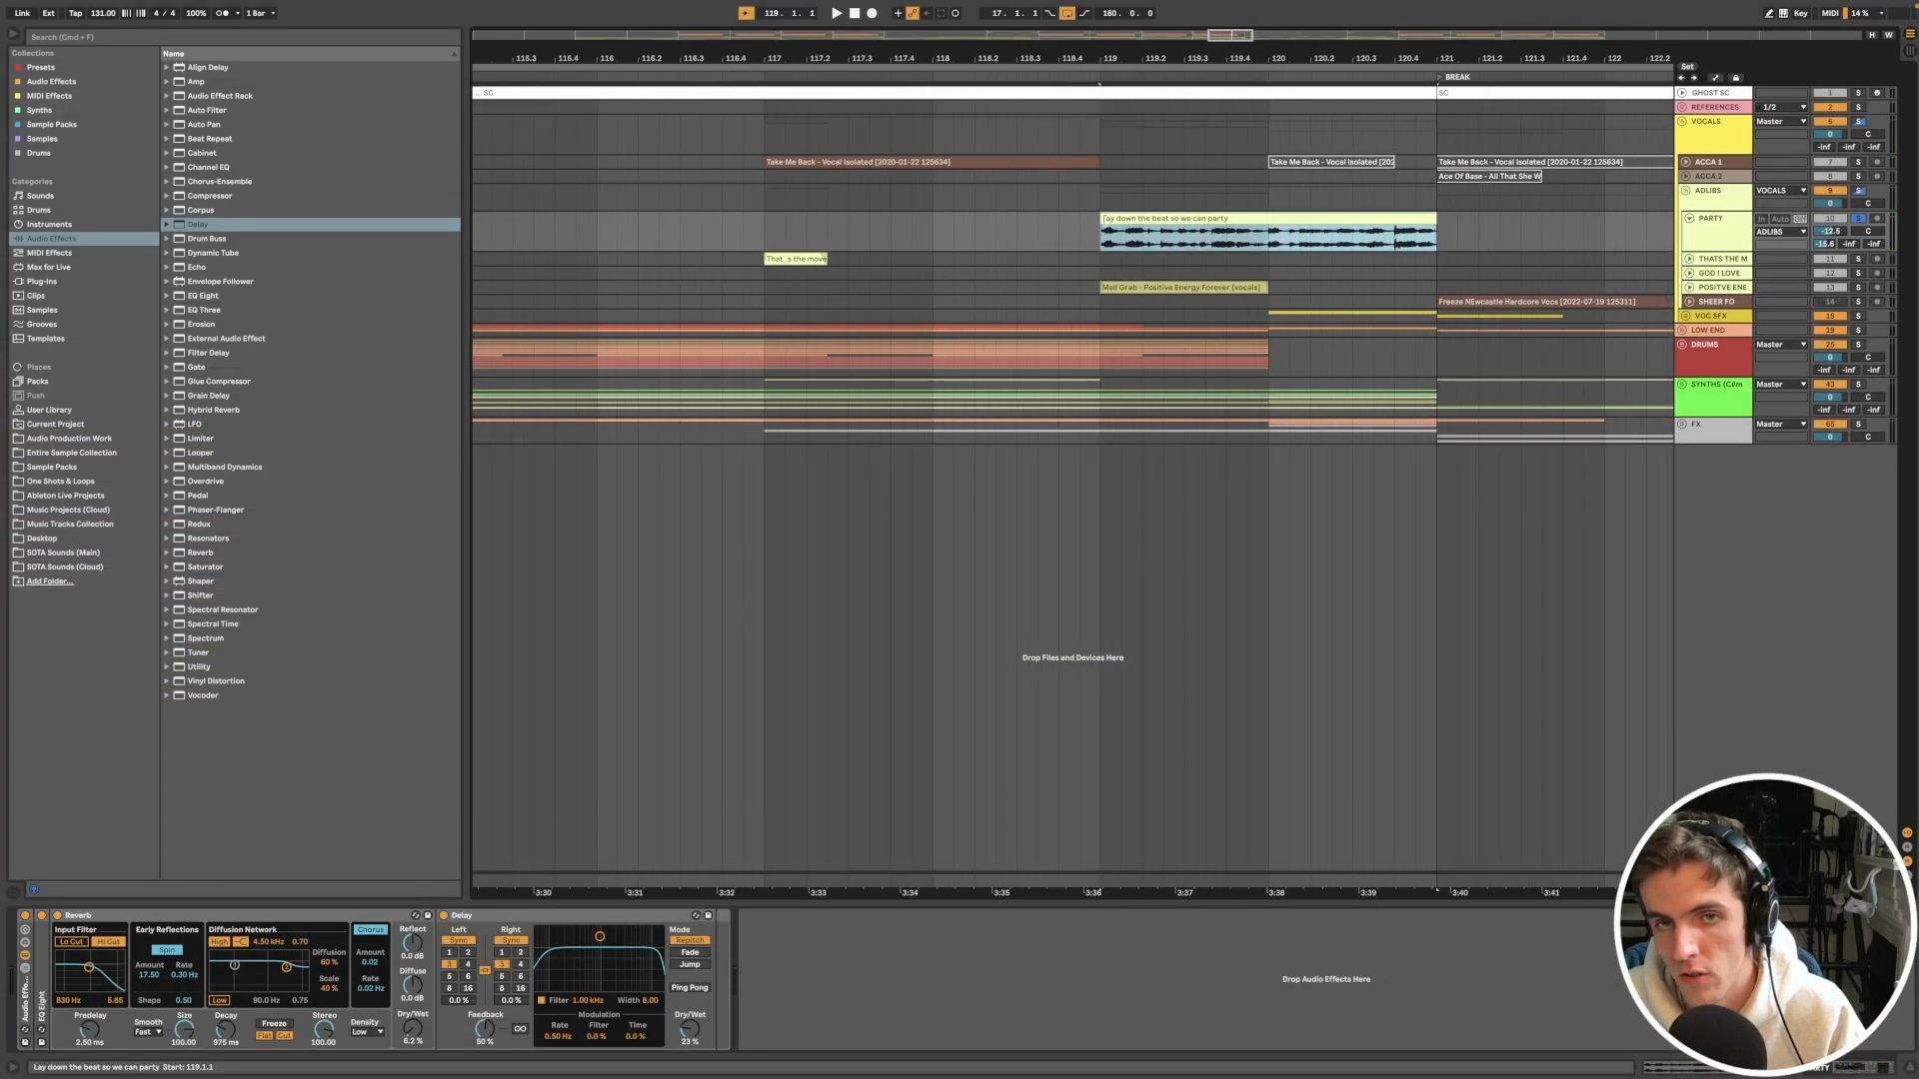
key("space")
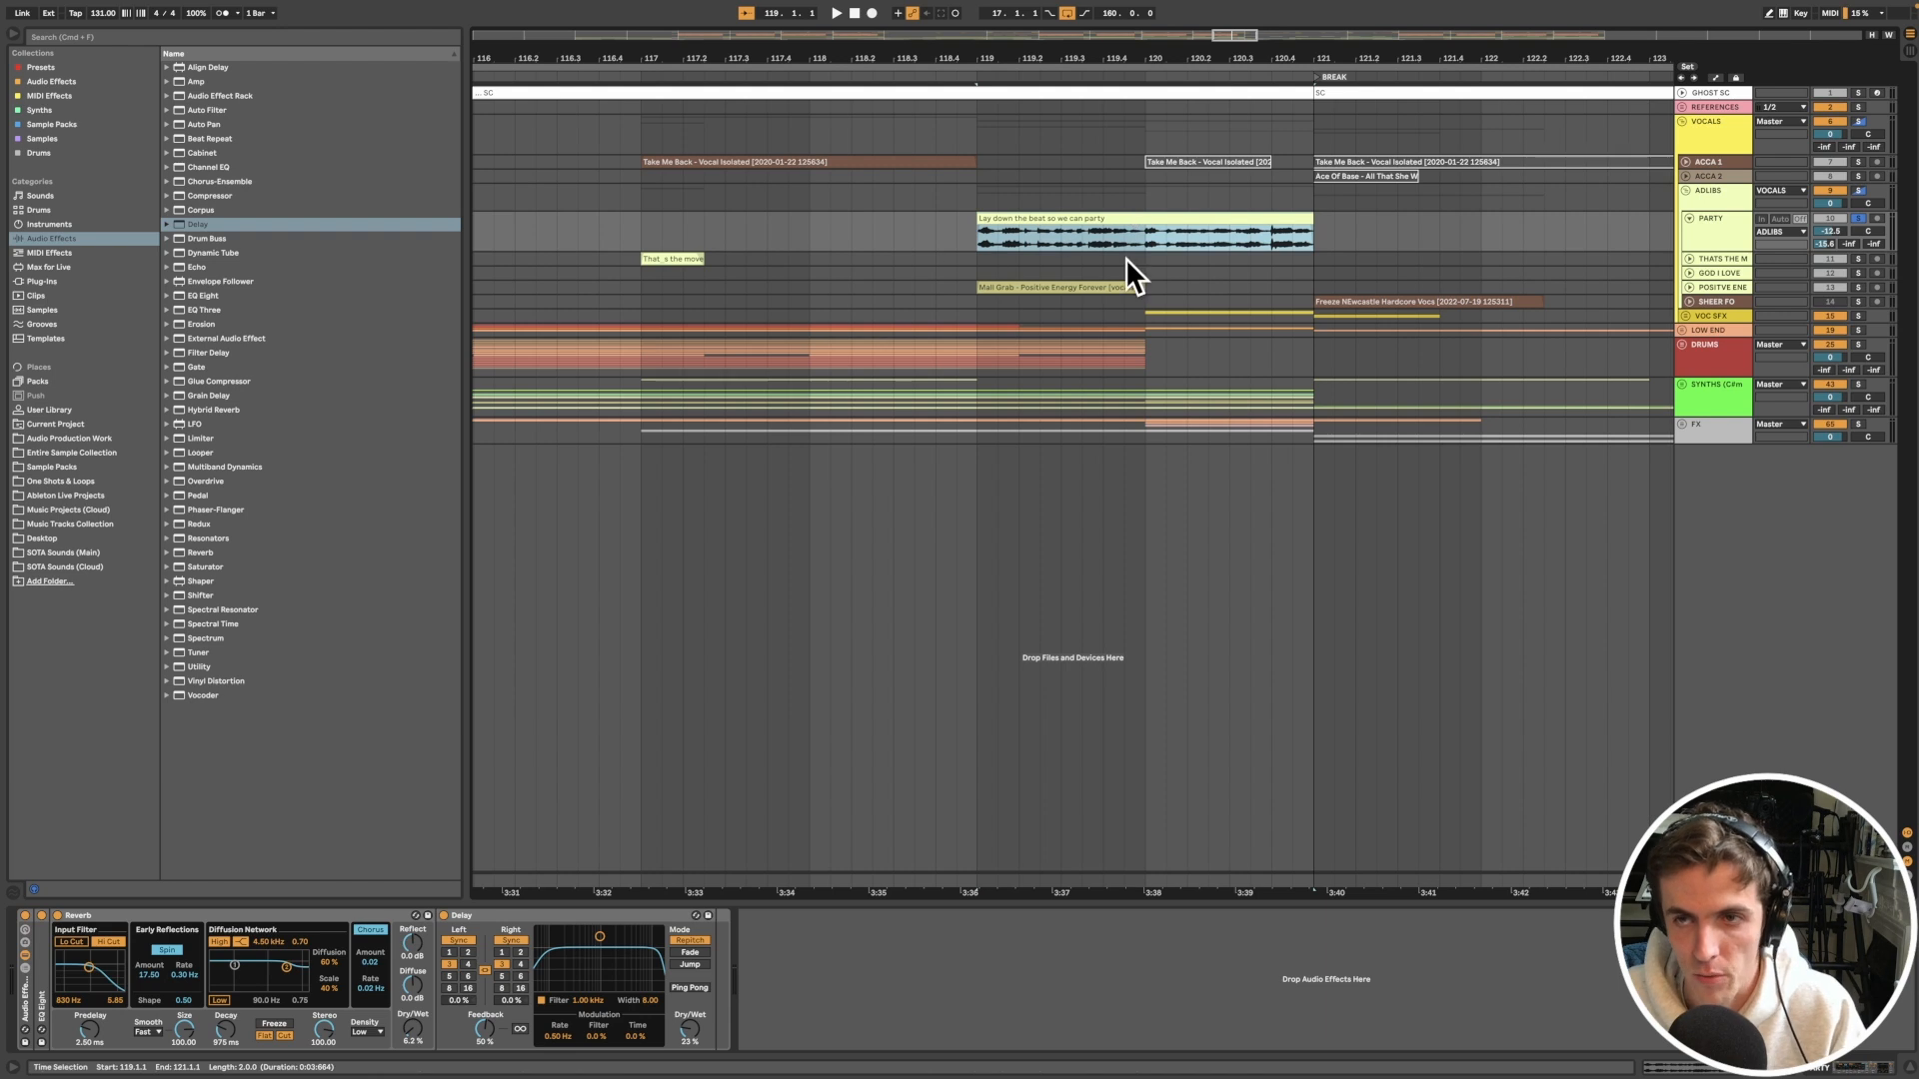
Step: Trim the start of the "Lay down the beat so we can party" clip to bar 120 and audition it
scroll(1090, 267, "left", 2)
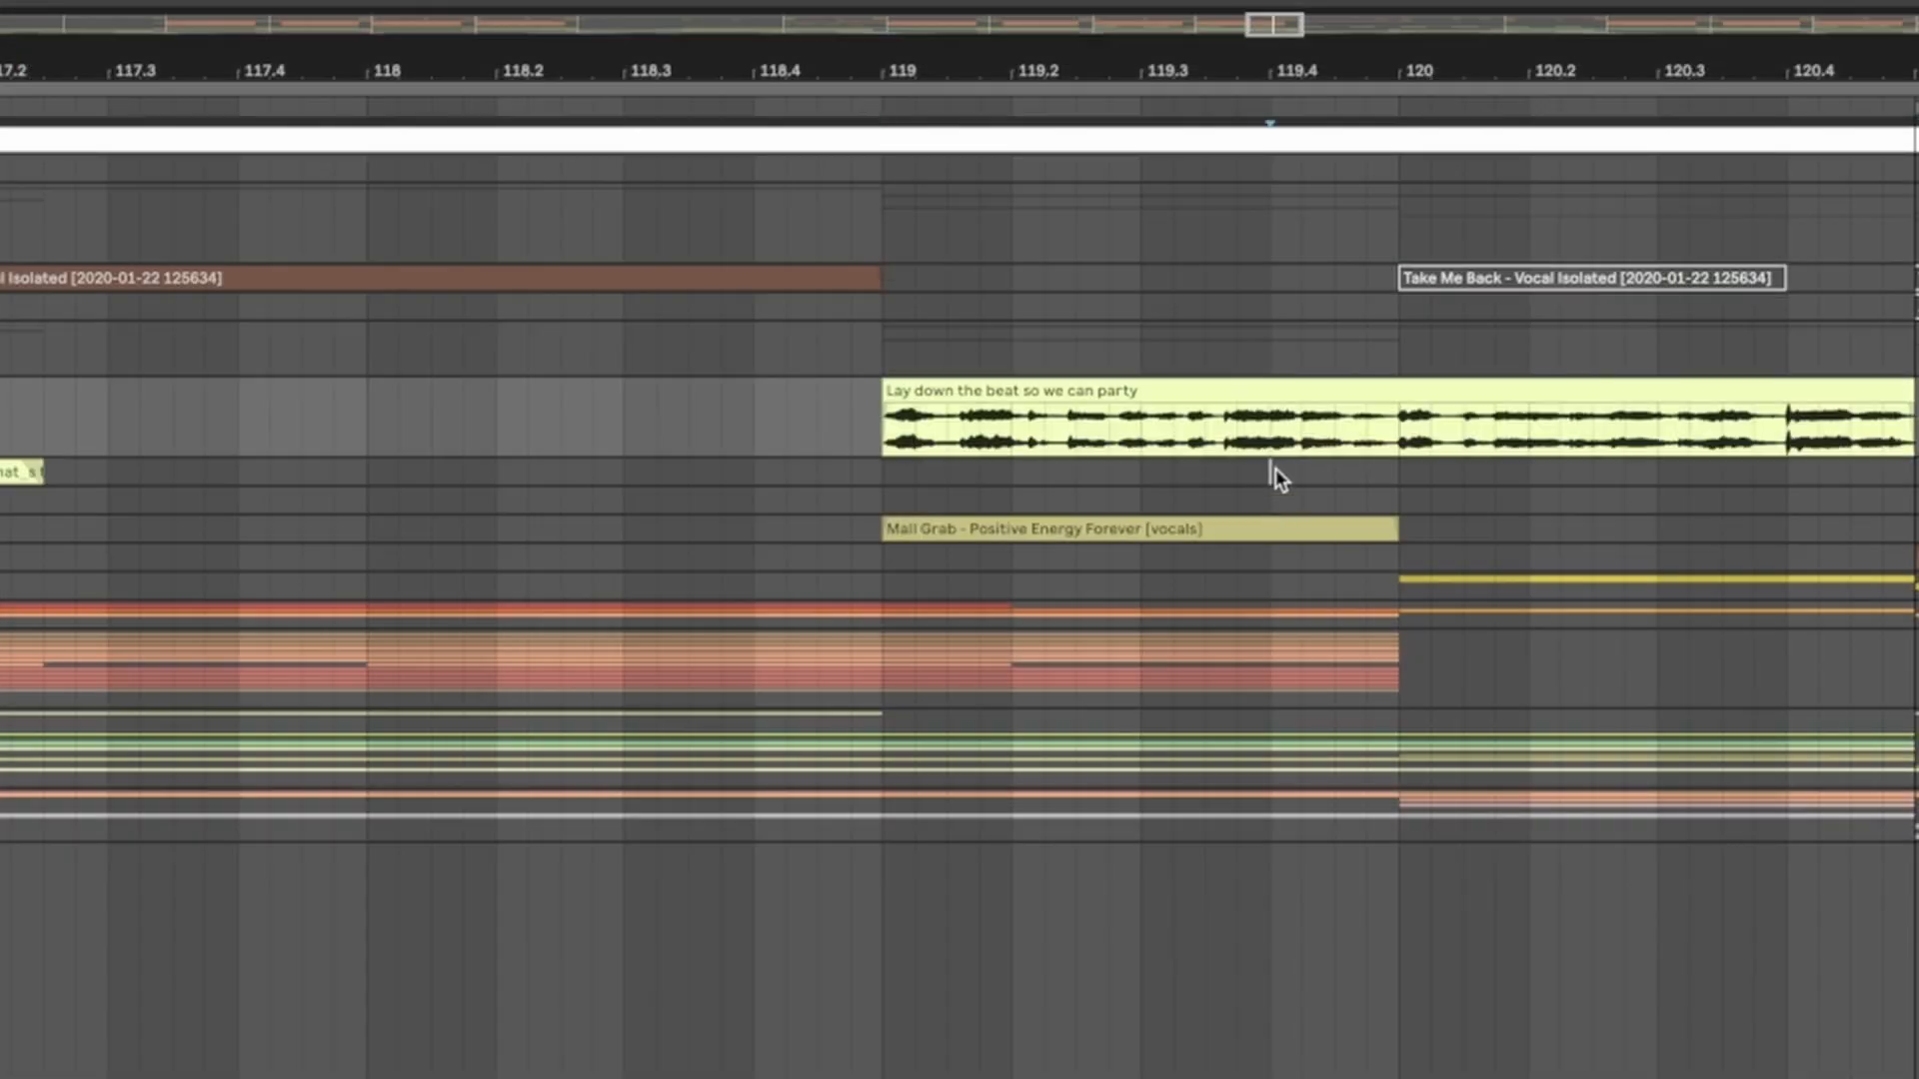
left_click_drag(897, 381, 1390, 400)
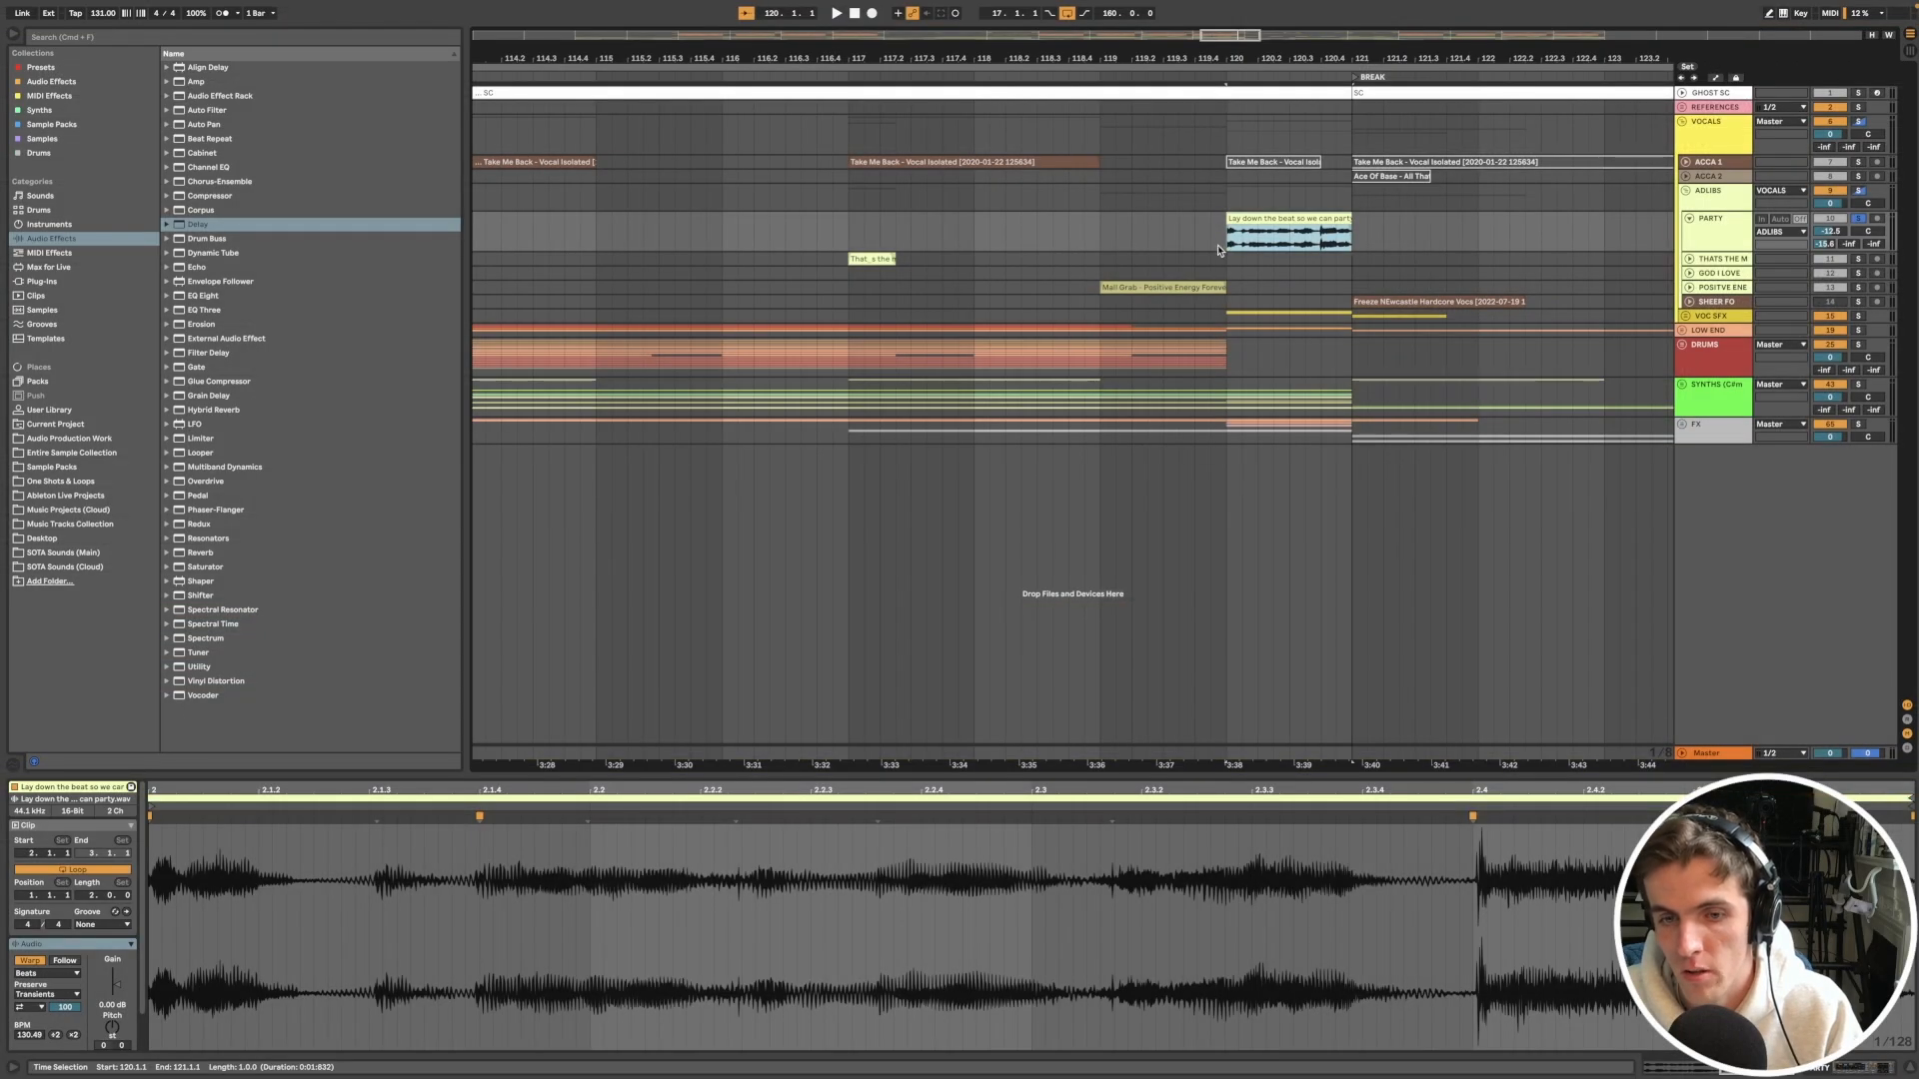
key("space")
scroll(1199, 248, "left", 5)
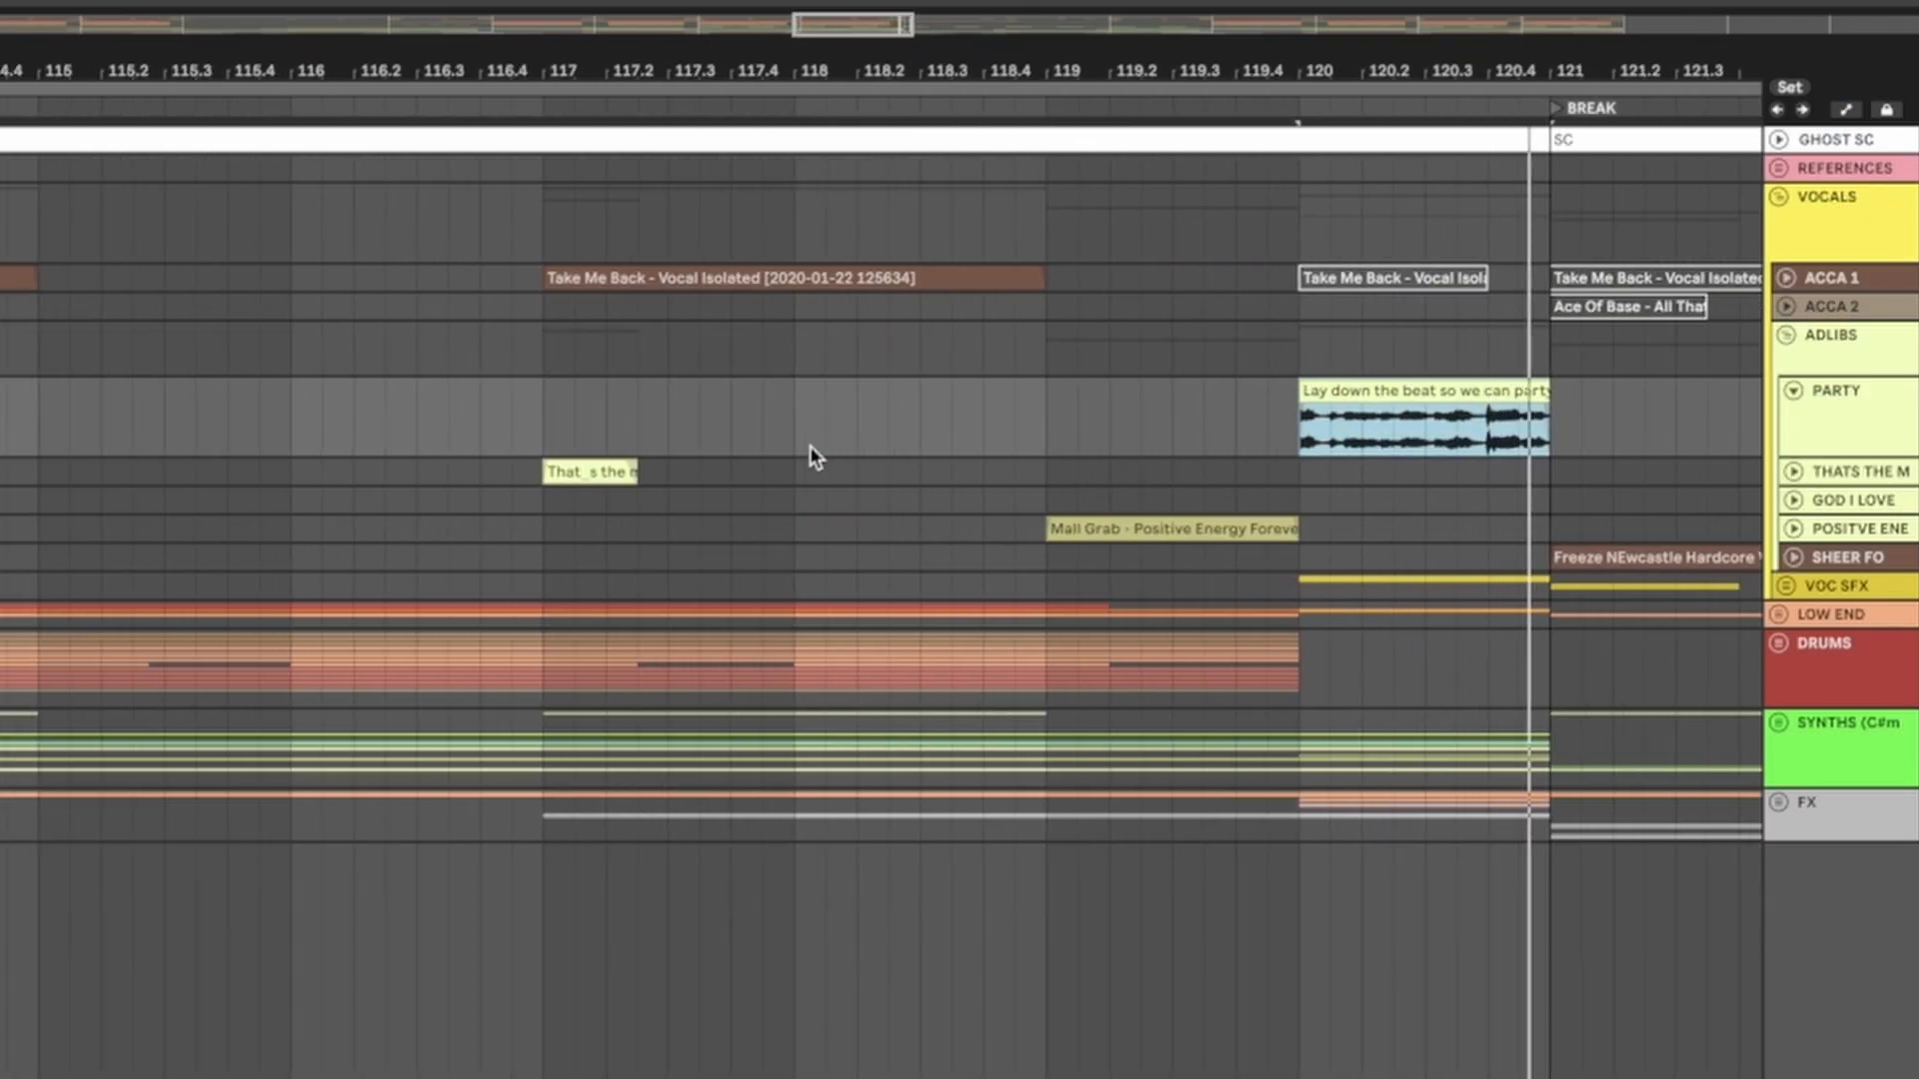
Step: Unfold the THATS THE MOVE ad-lib track and audition its clip at bar 117, finishing by folding the PARTY track
scroll(810, 446, "down", 5)
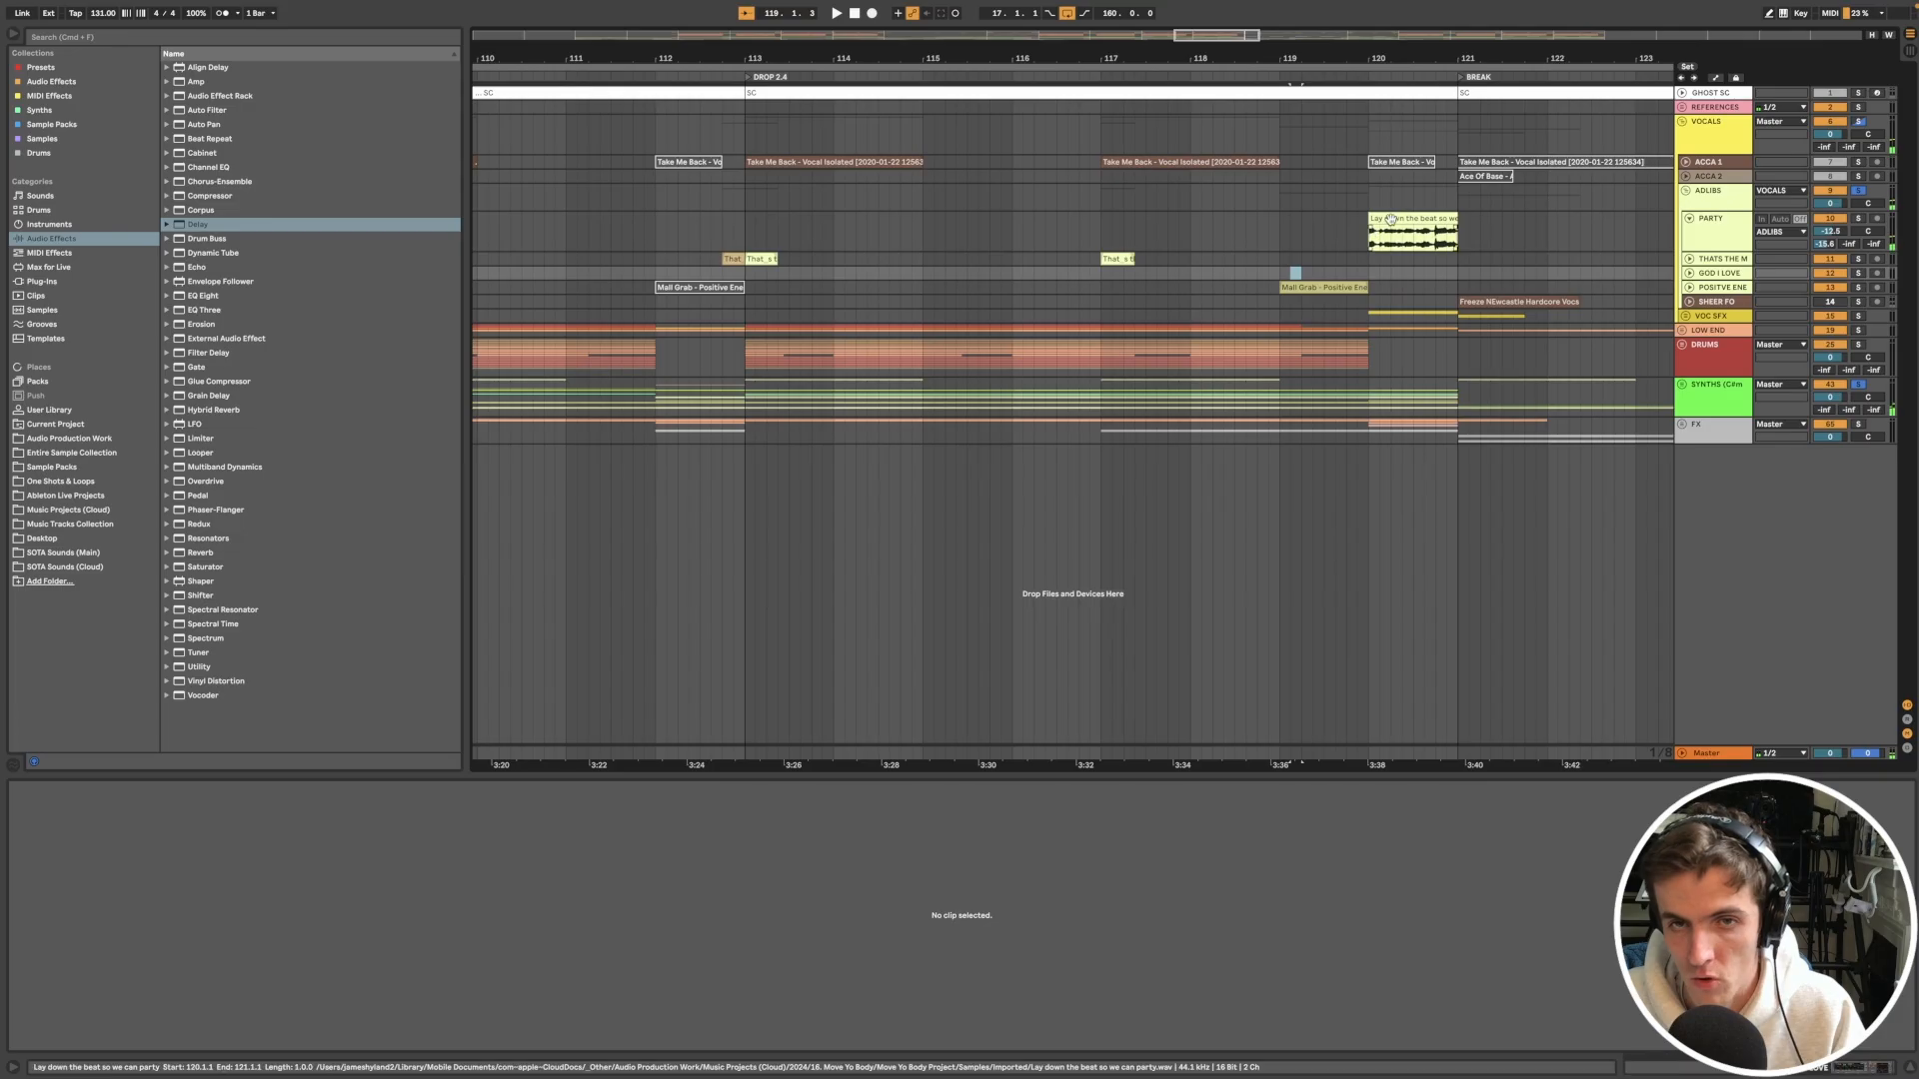
left_click(1403, 218)
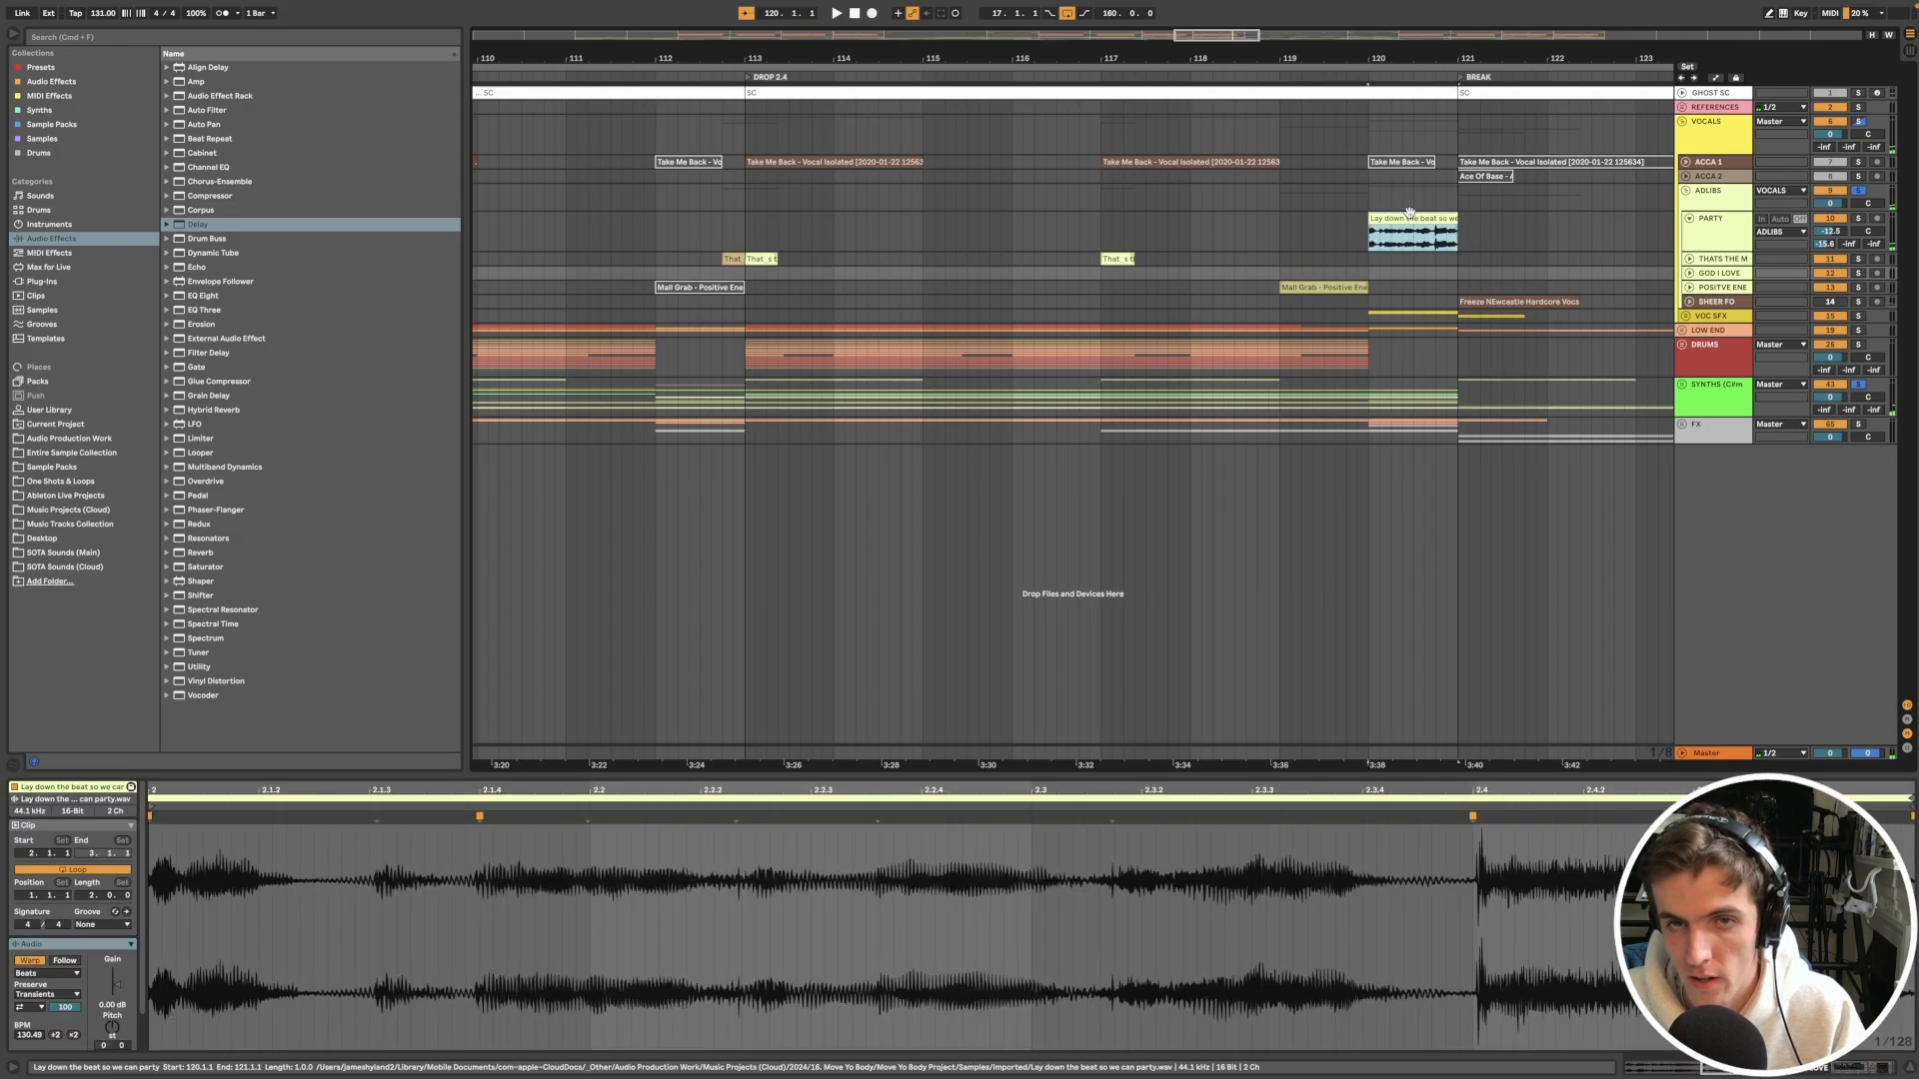
left_click(1115, 257)
left_click(1689, 260)
scroll(1193, 312, "up", 5)
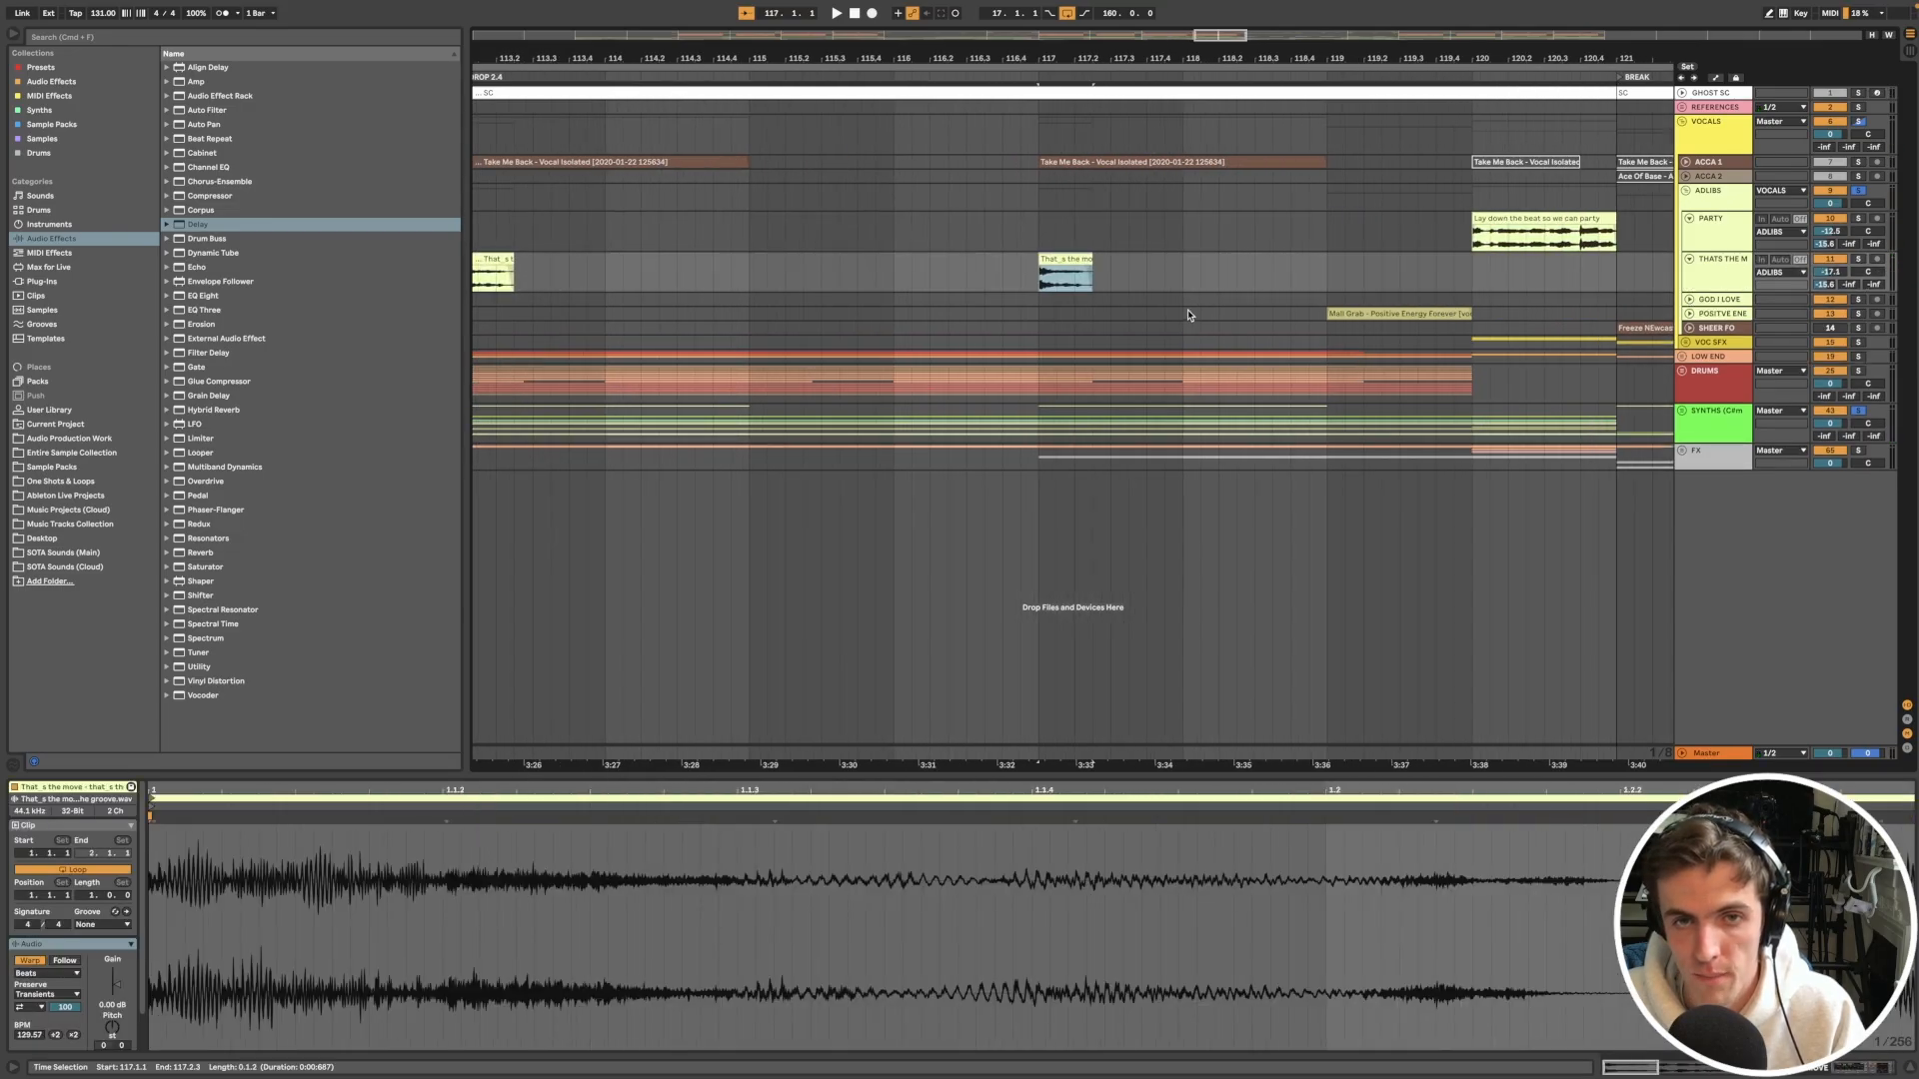
key("space")
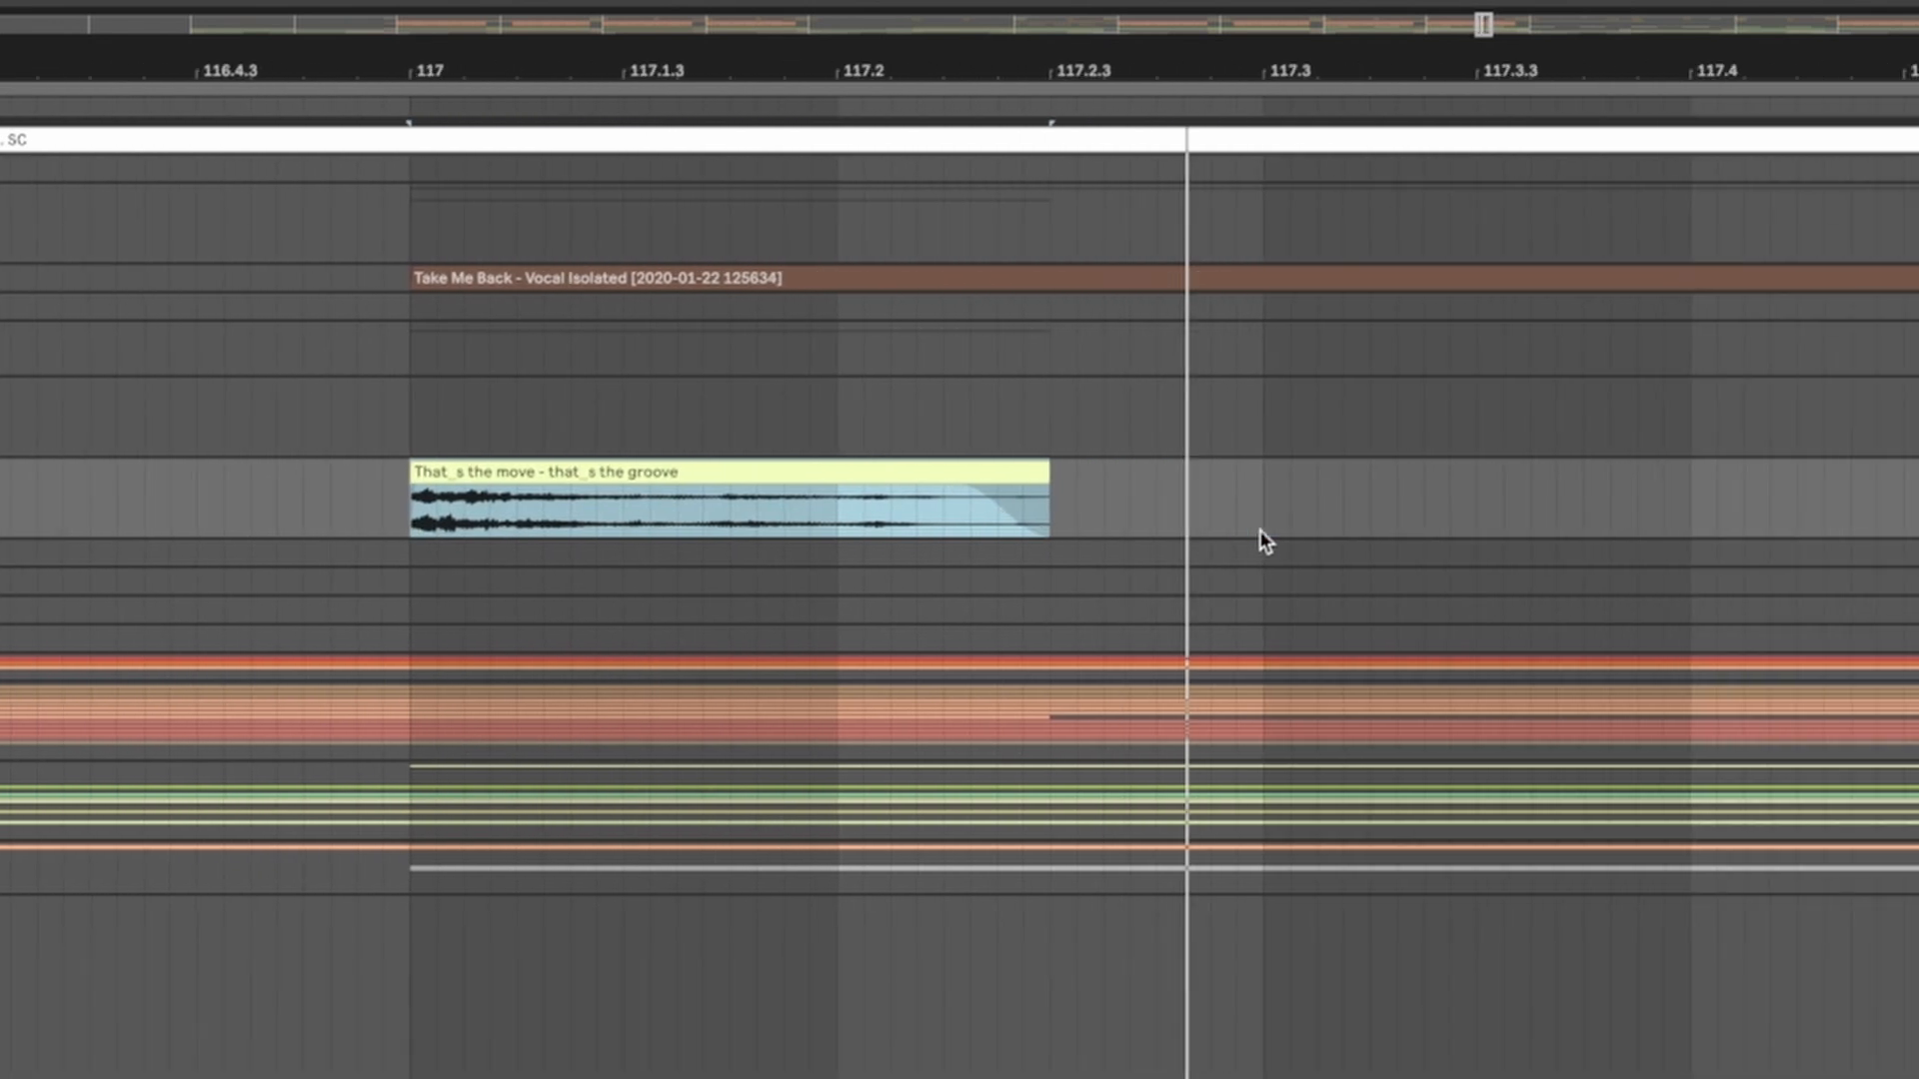
scroll(1259, 537, "down", 3)
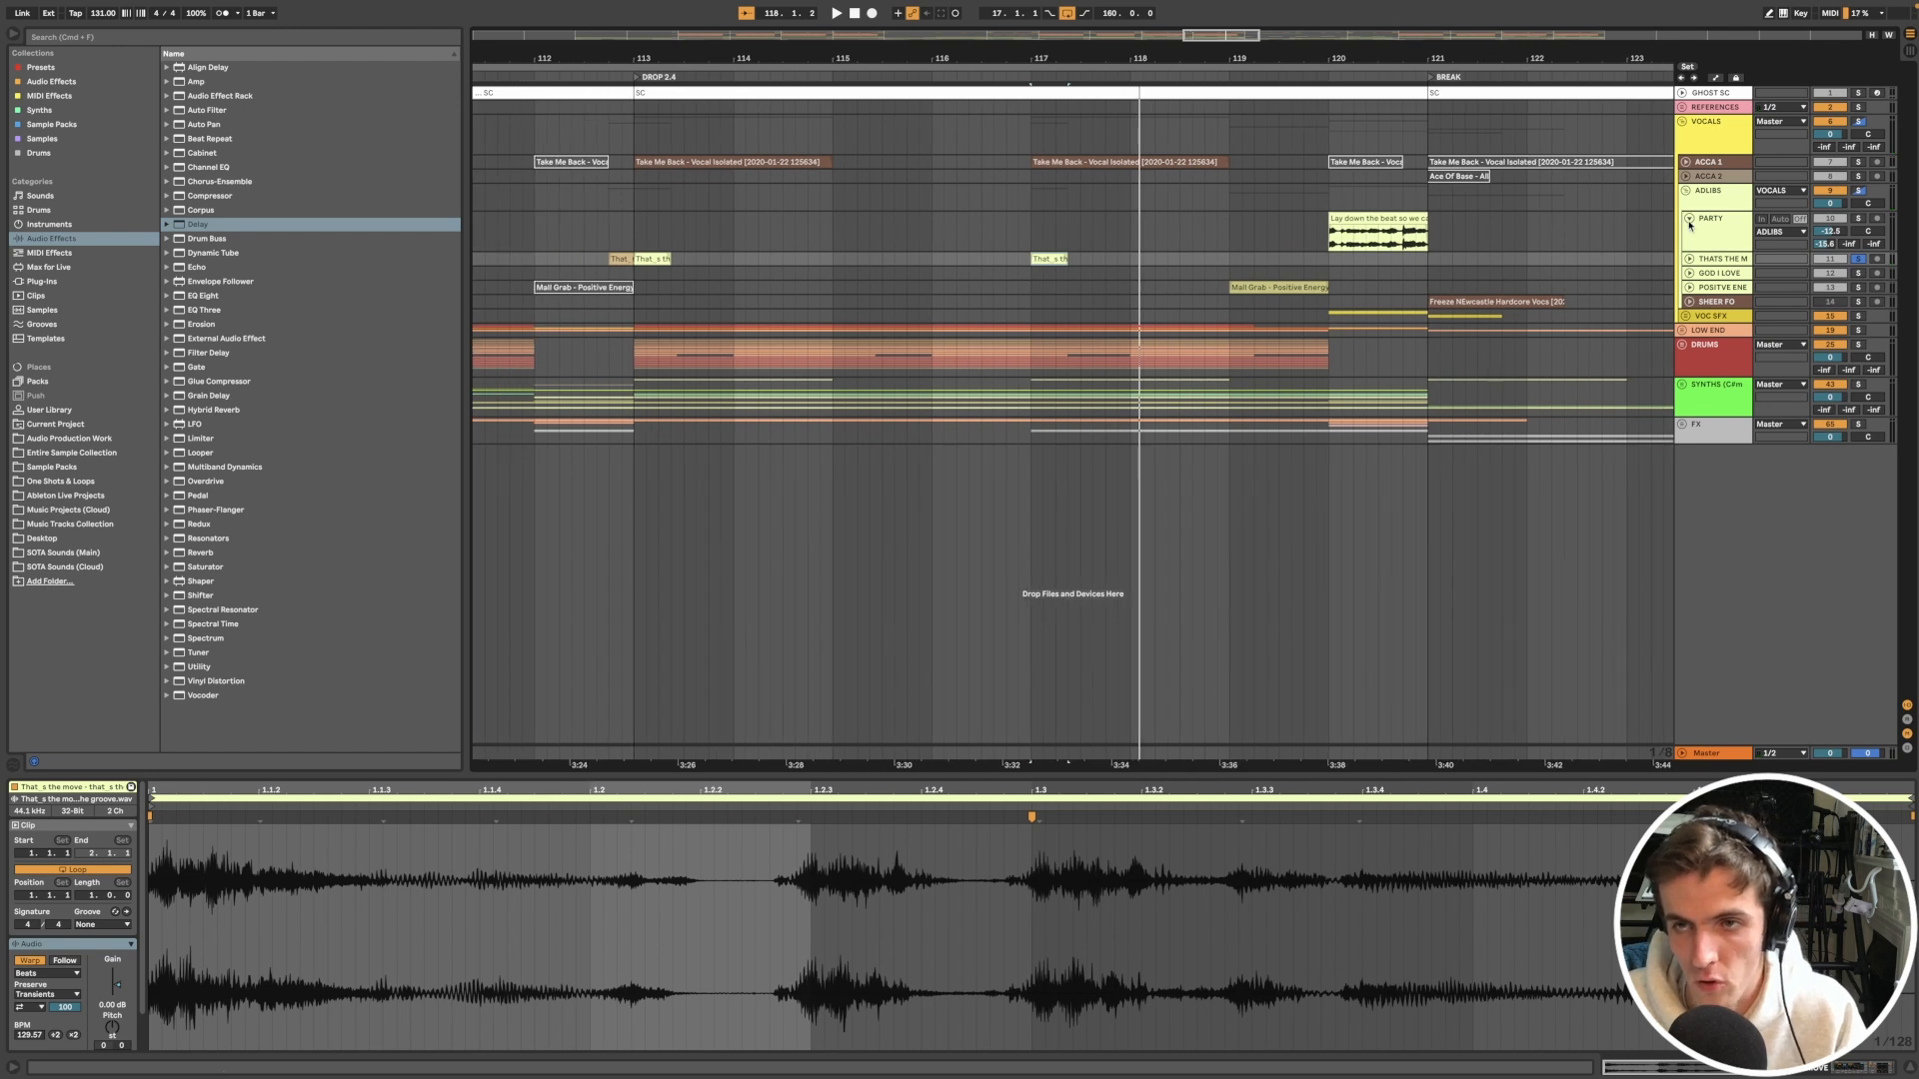
left_click(1689, 218)
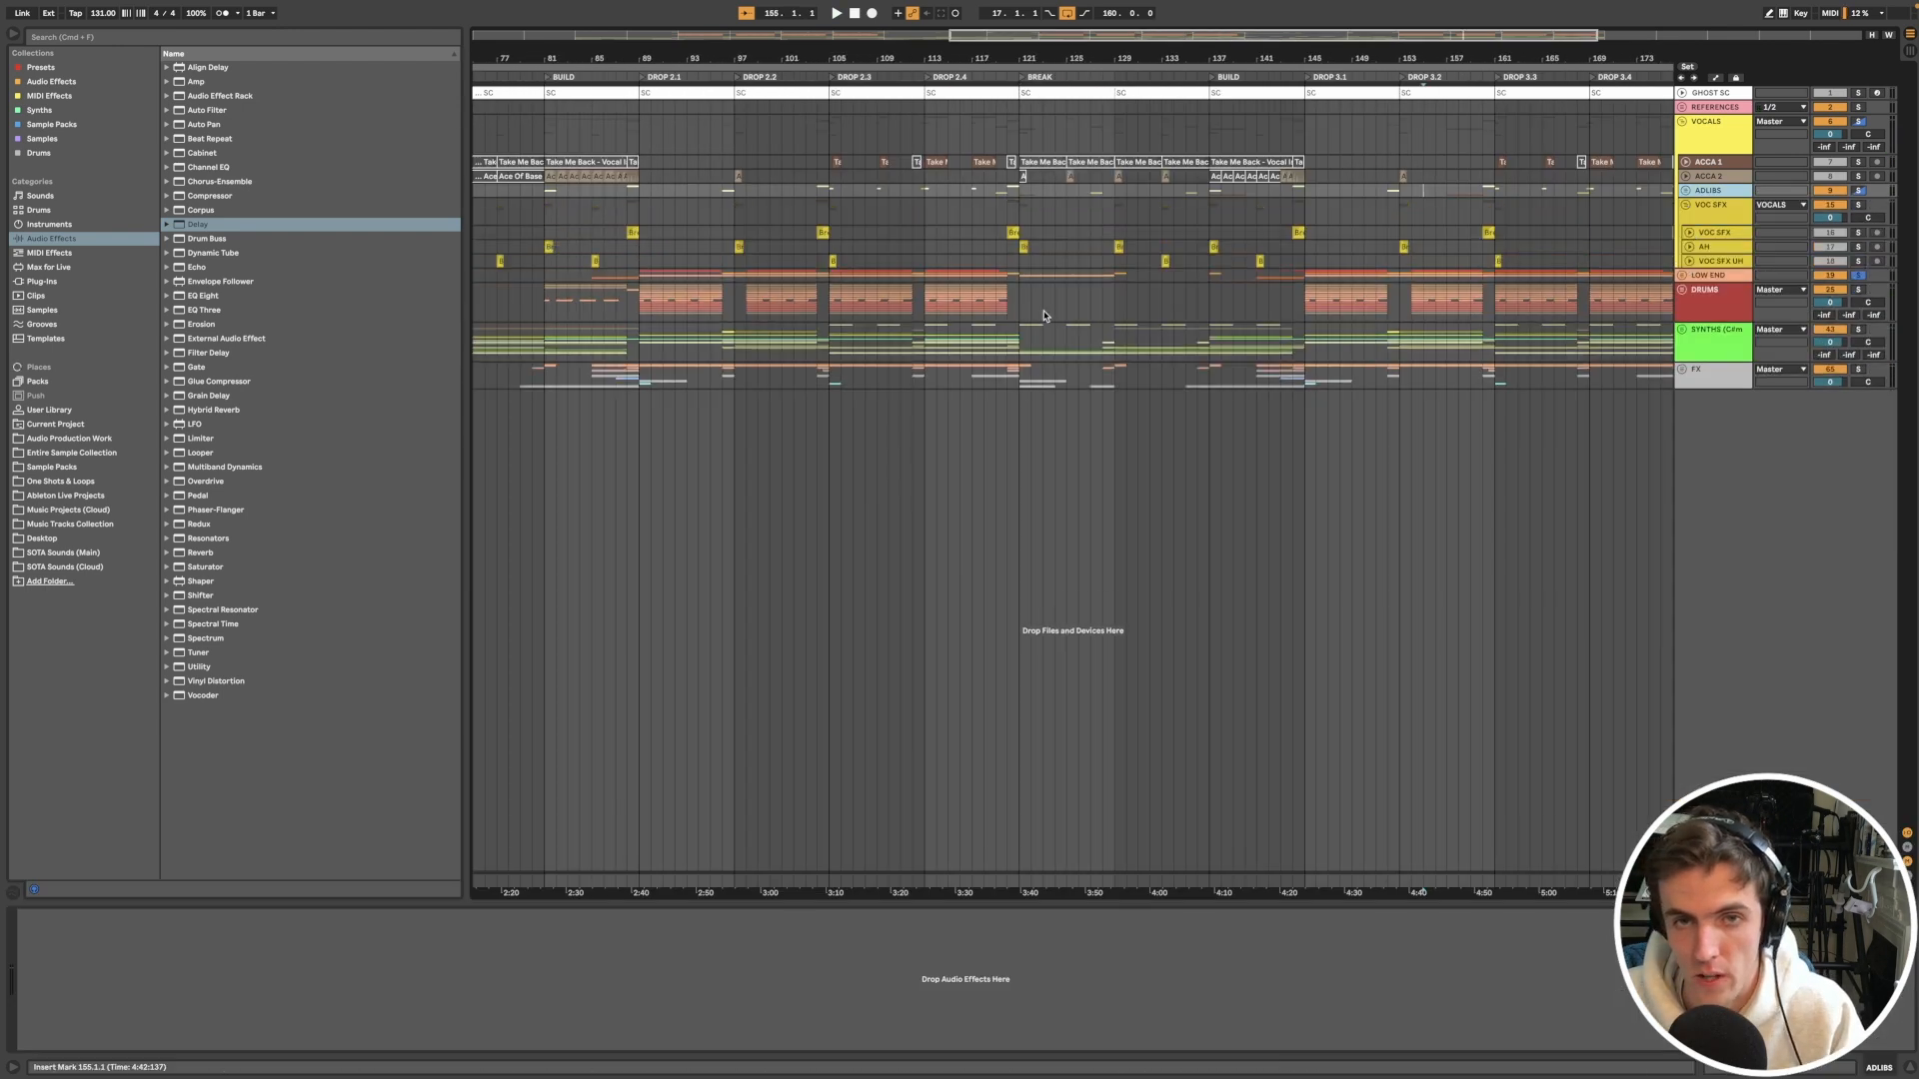
Step: Audition the Breakbeat Paradise Scream Vox clip at bar 120, briefly unfolding the VOC SFX track to show its waveform
scroll(1045, 316, "up", 5)
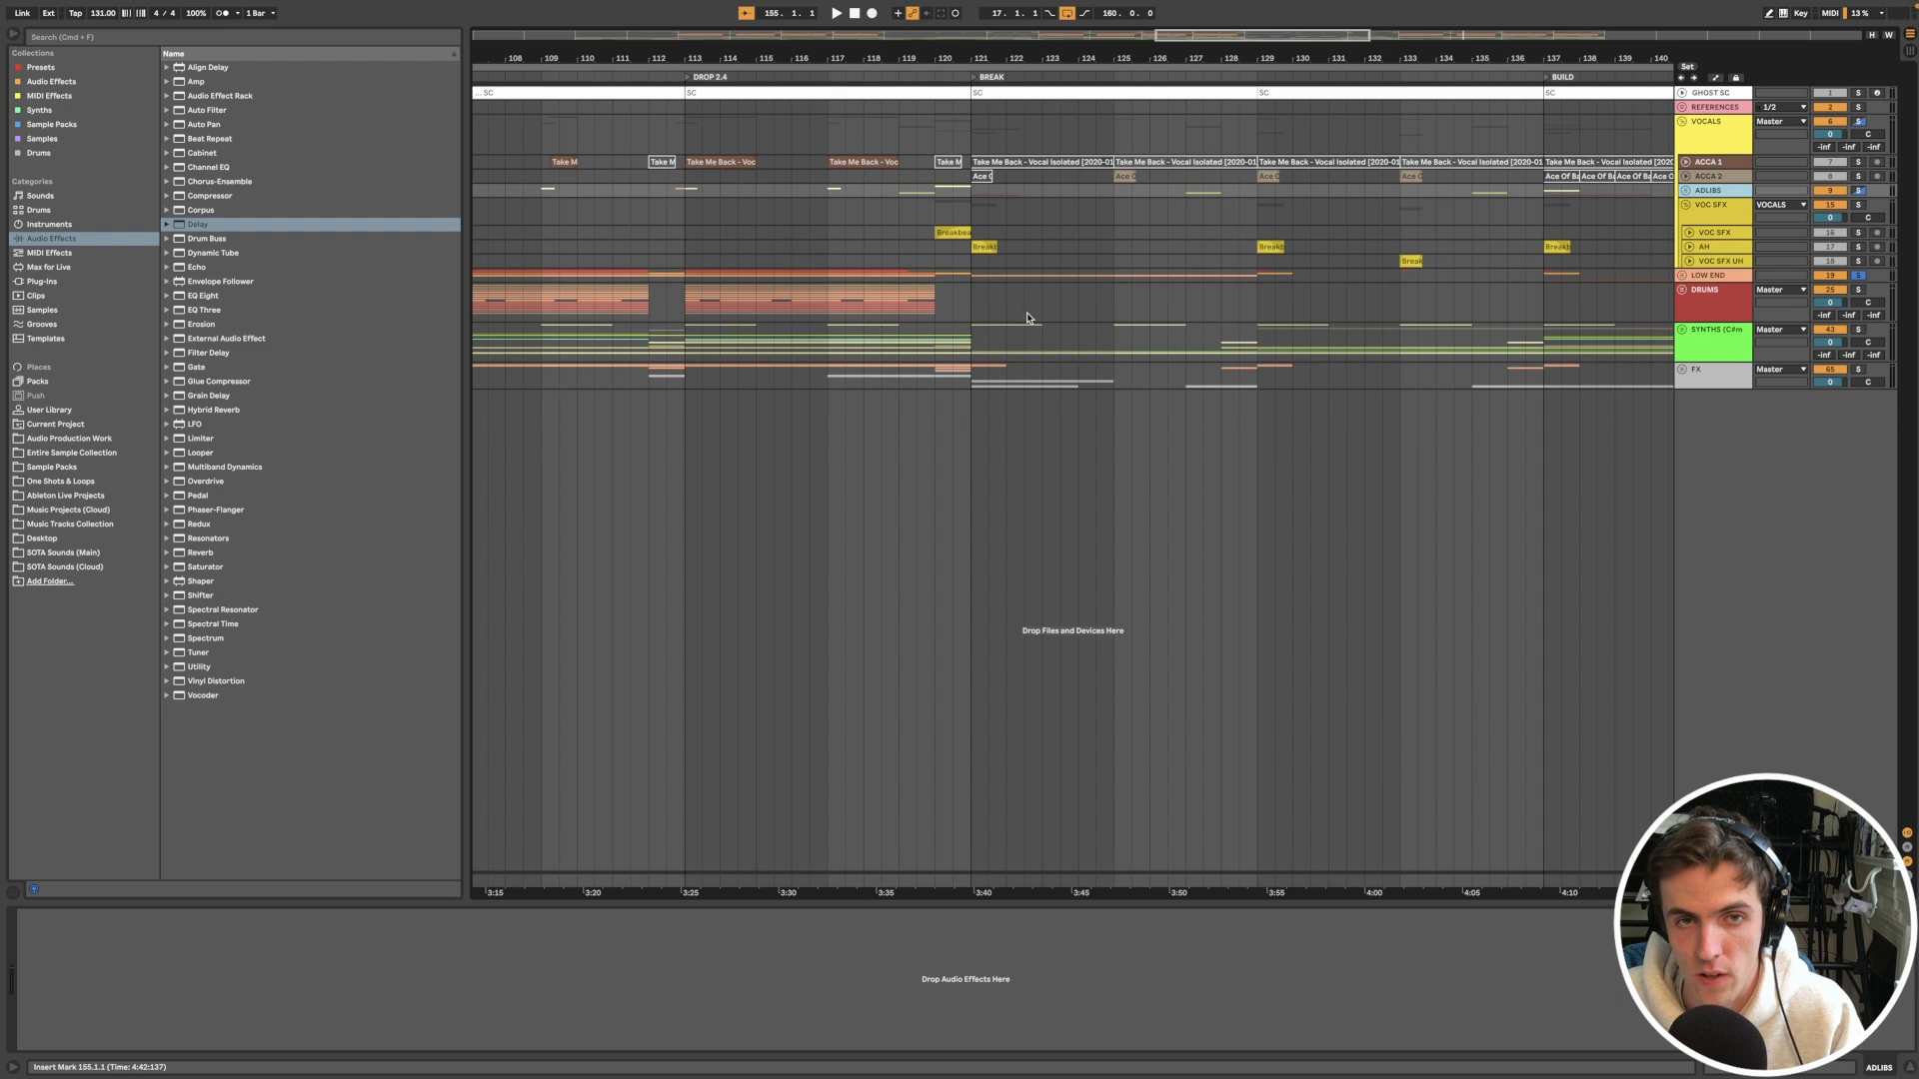
left_click(975, 243)
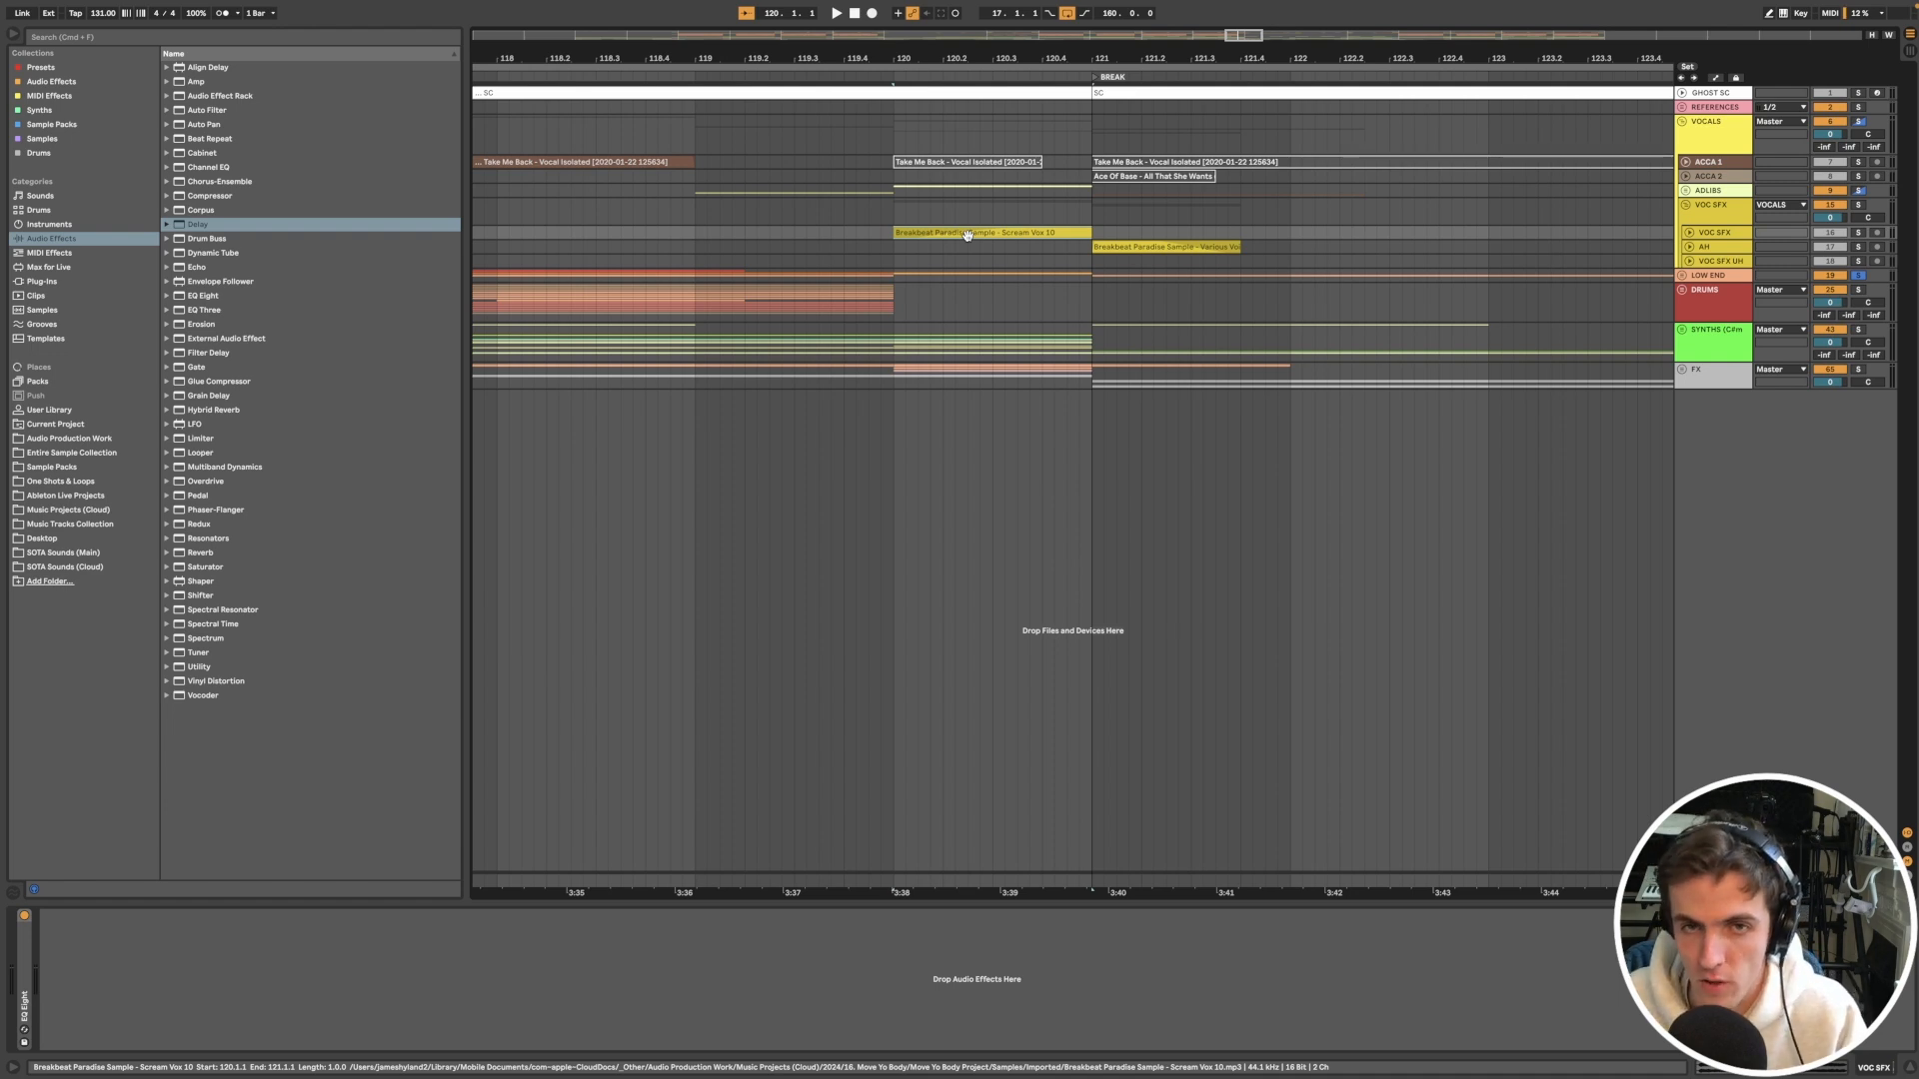
scroll(966, 235, "down", 3)
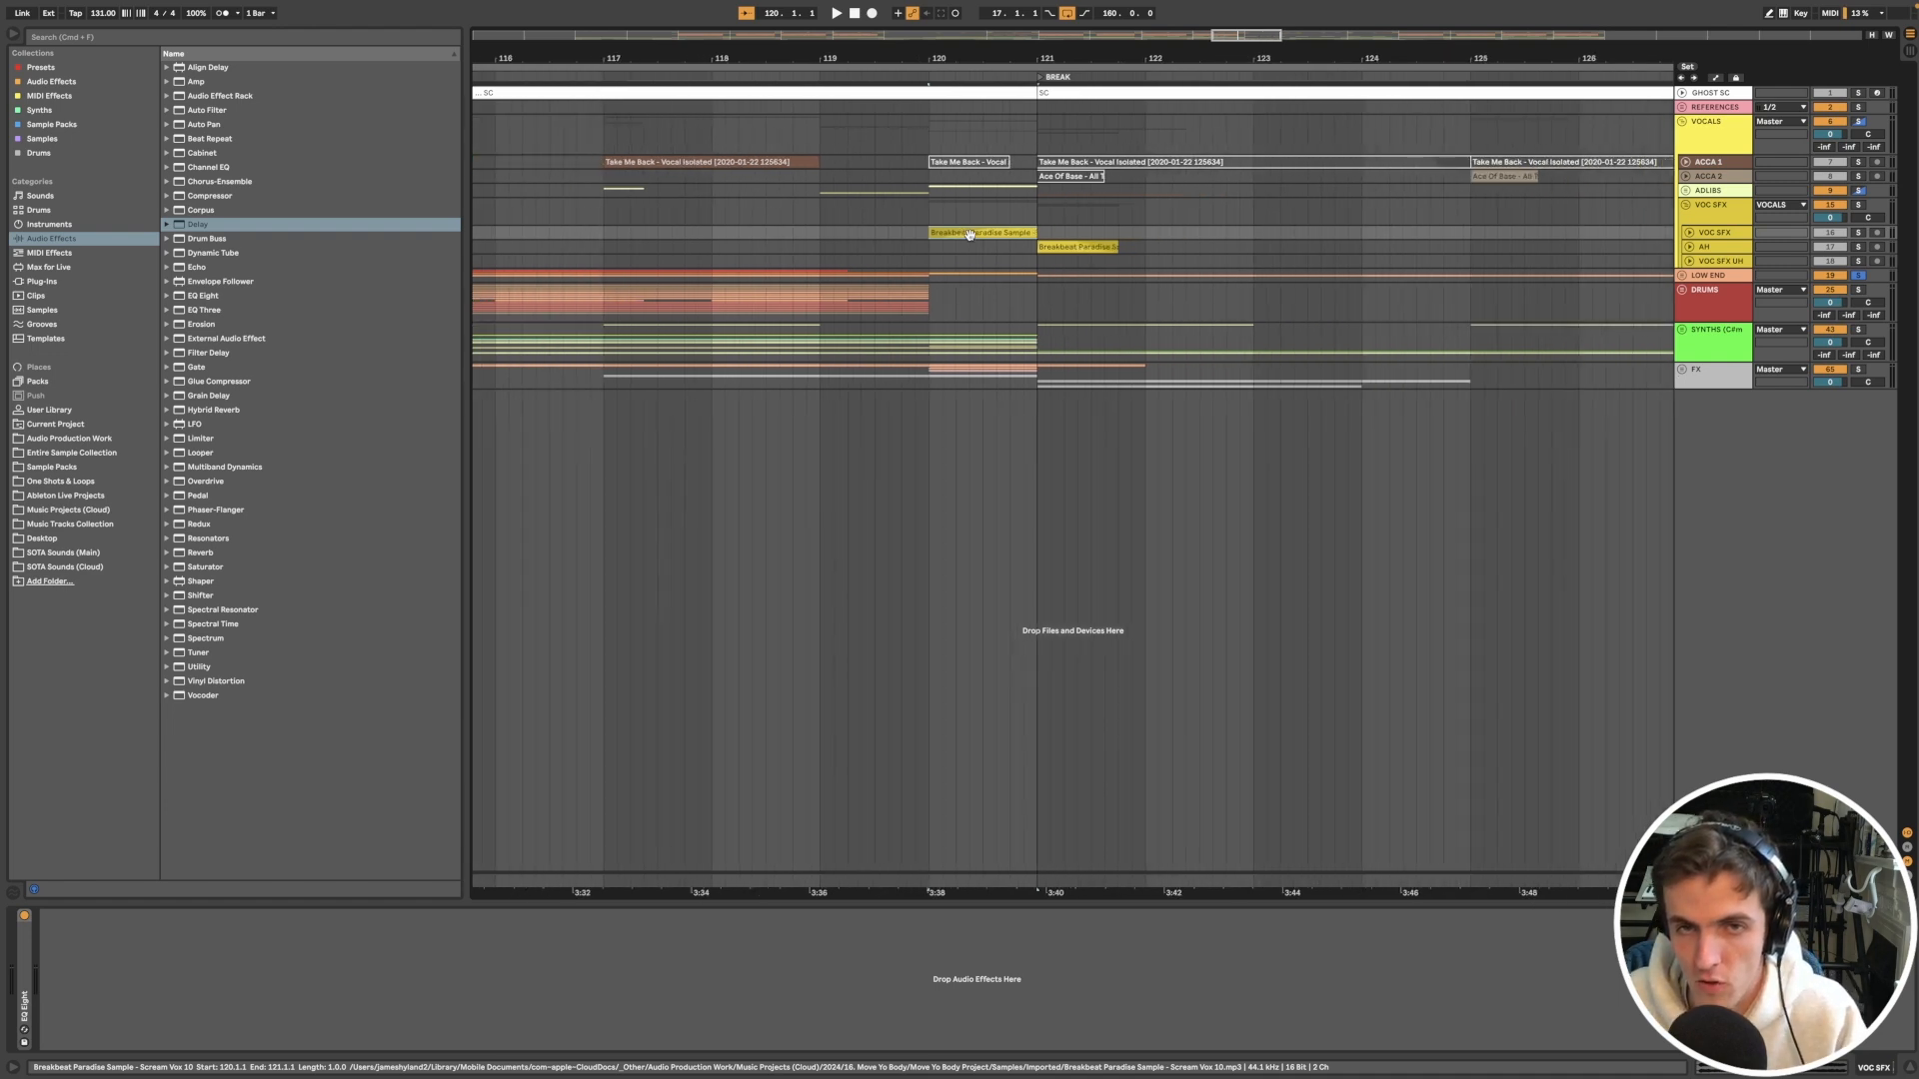
key("space")
left_click(1689, 233)
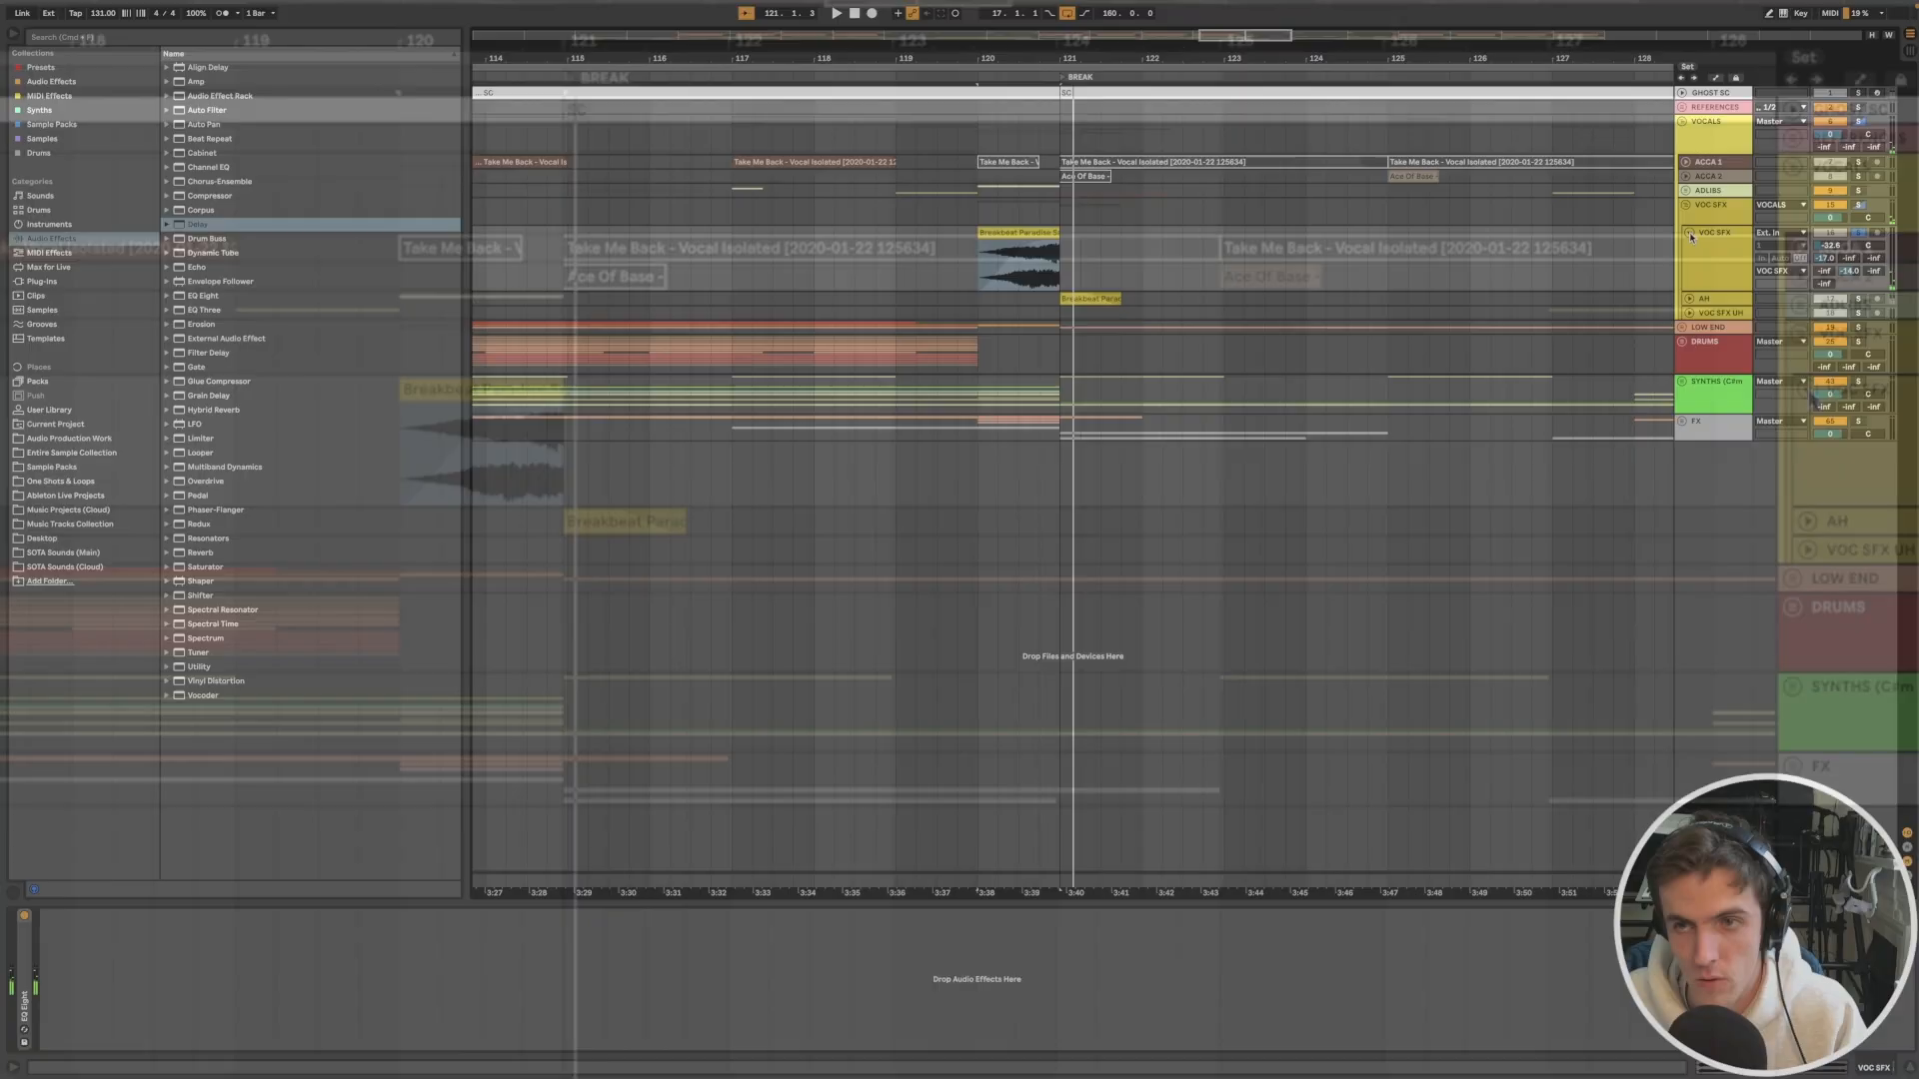
left_click(1689, 234)
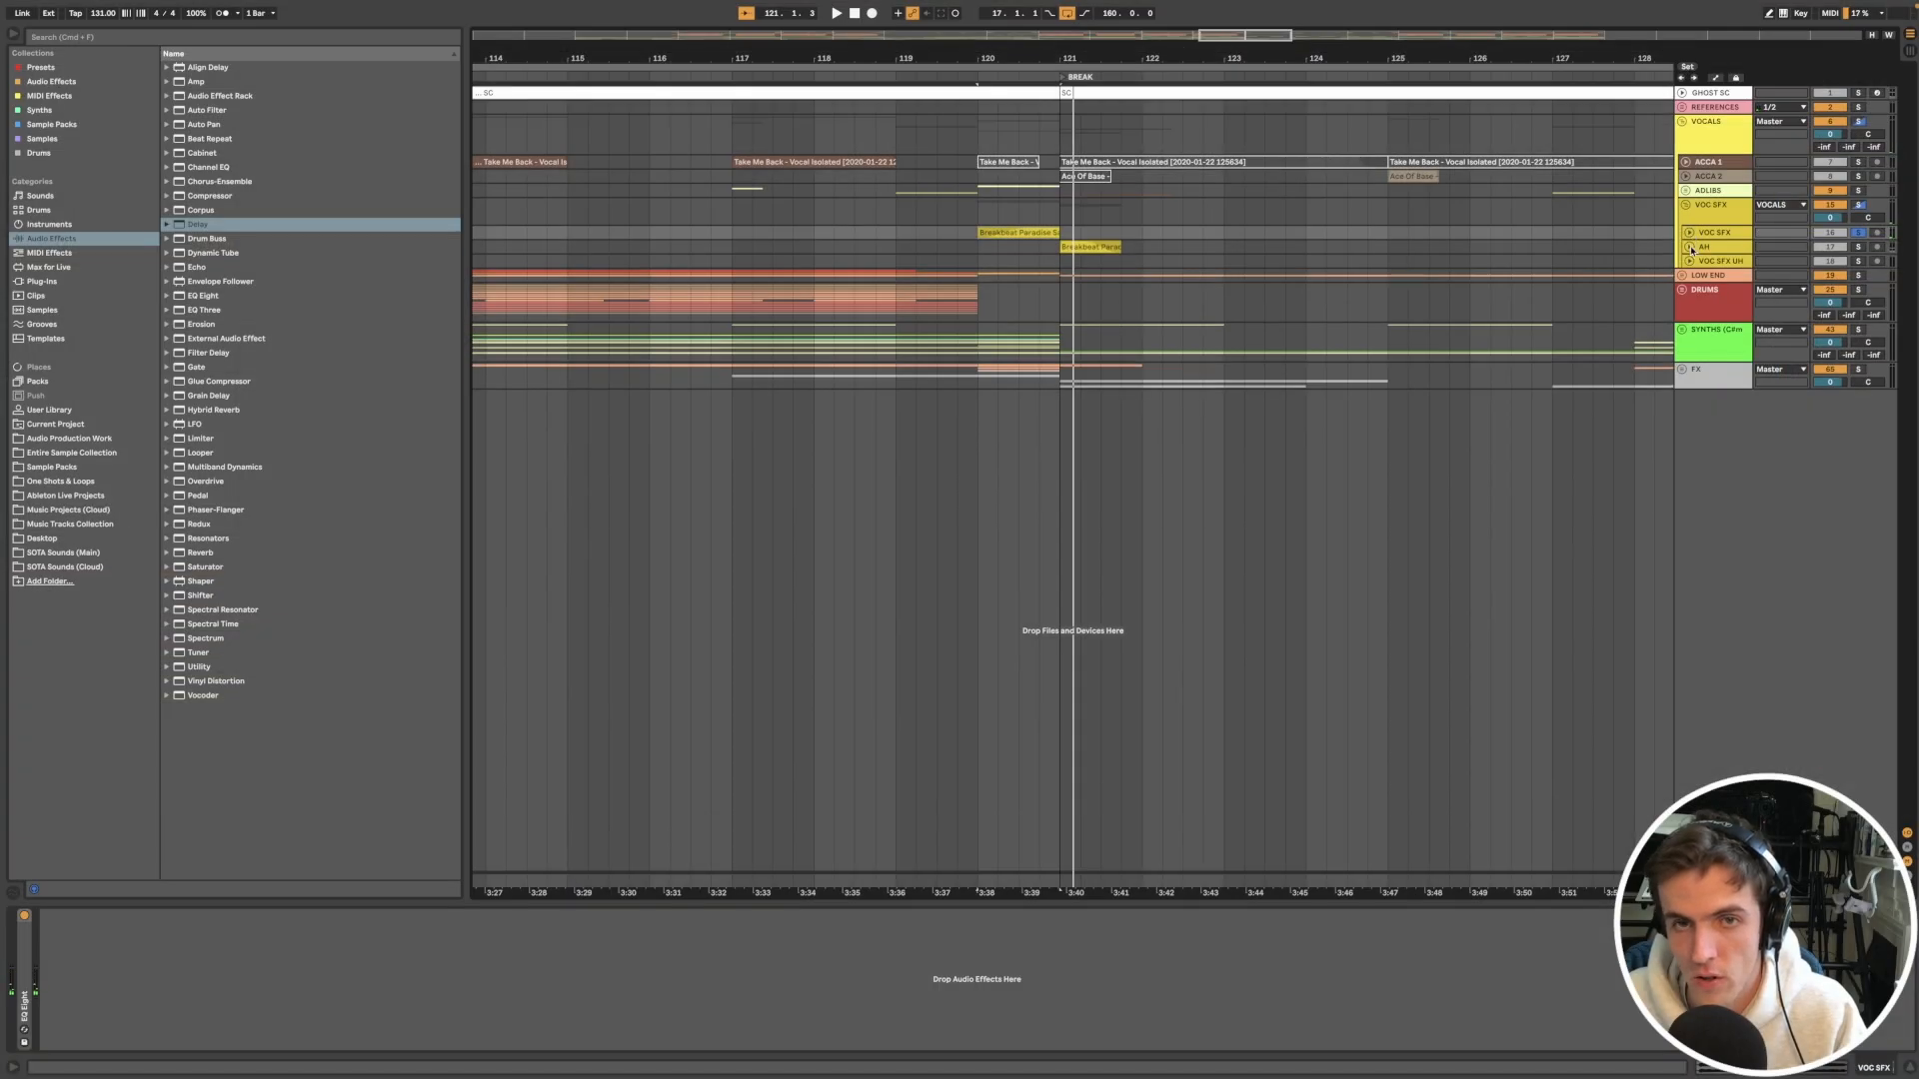
Step: Unfold the AH track to examine its vocal clip at bar 121, and the VOC SFX UH clip at bar 133
left_click(1690, 248)
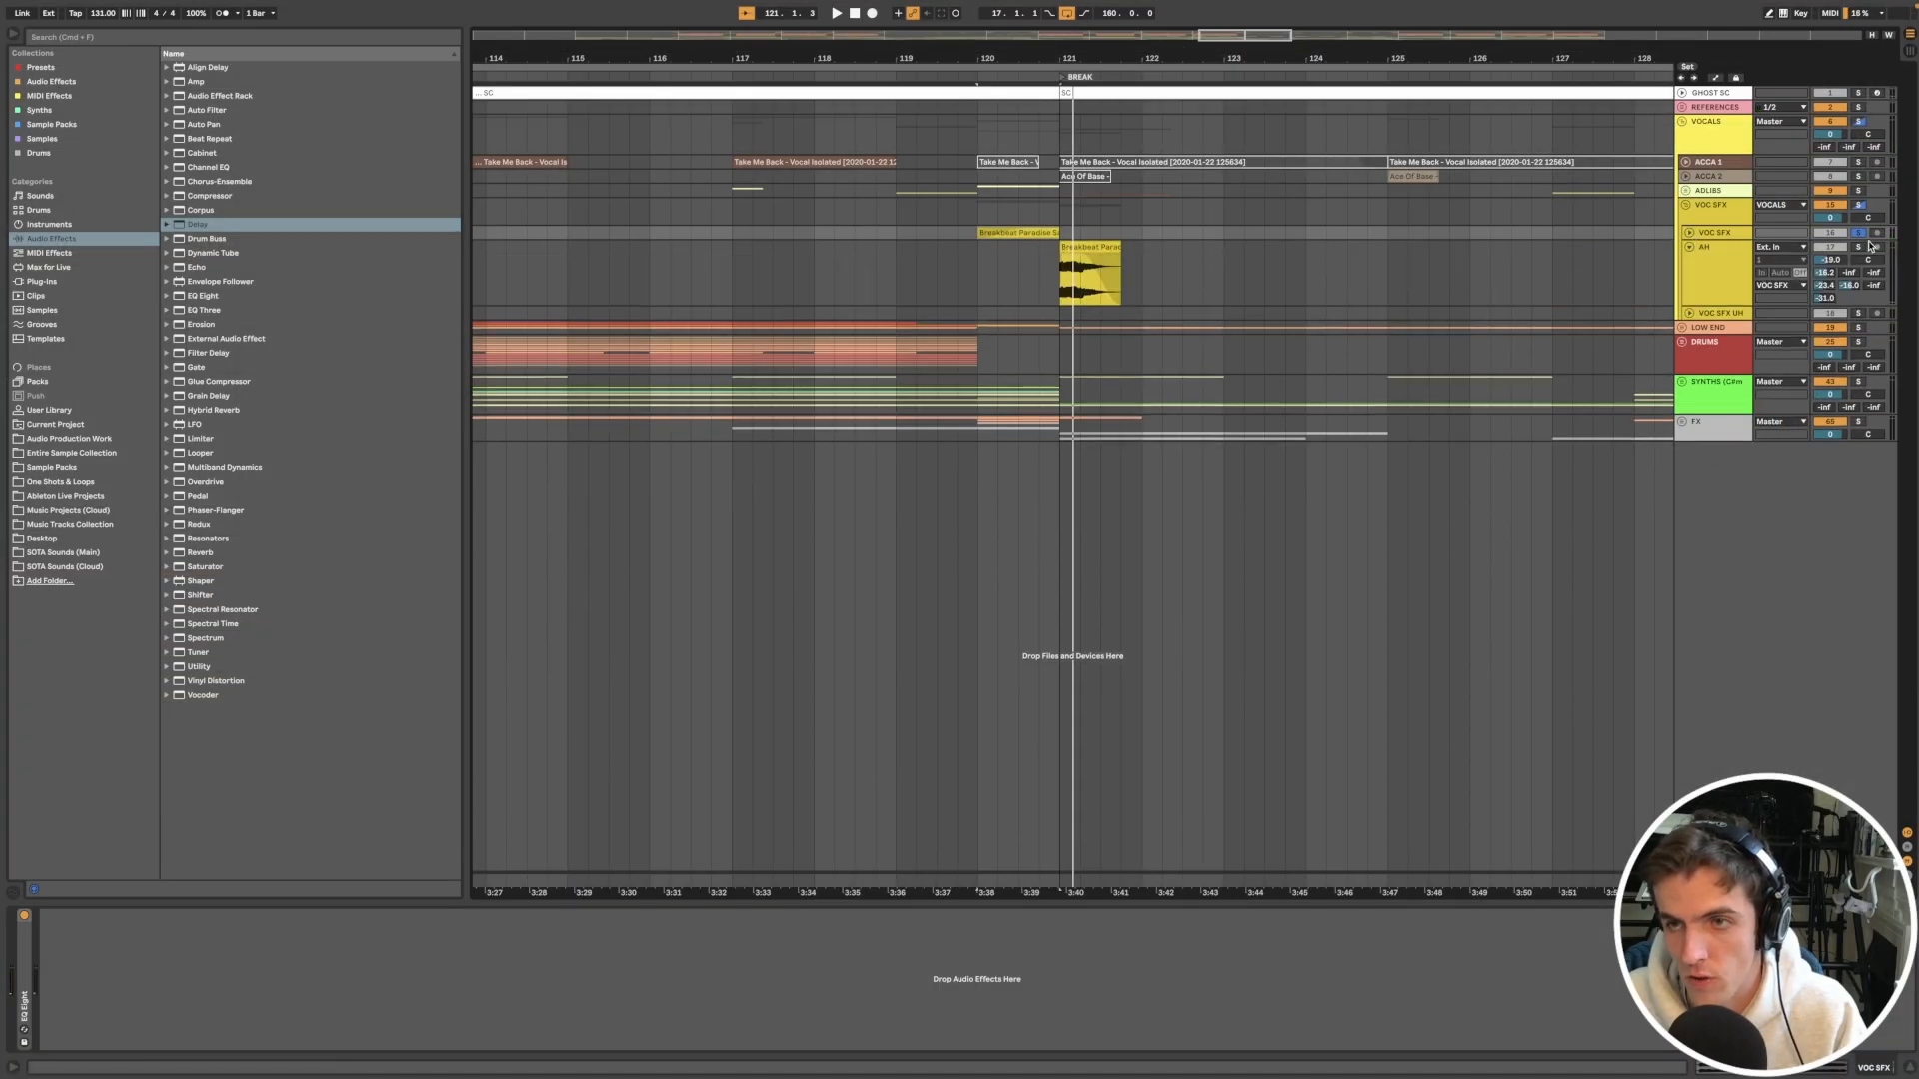
left_click(1090, 248)
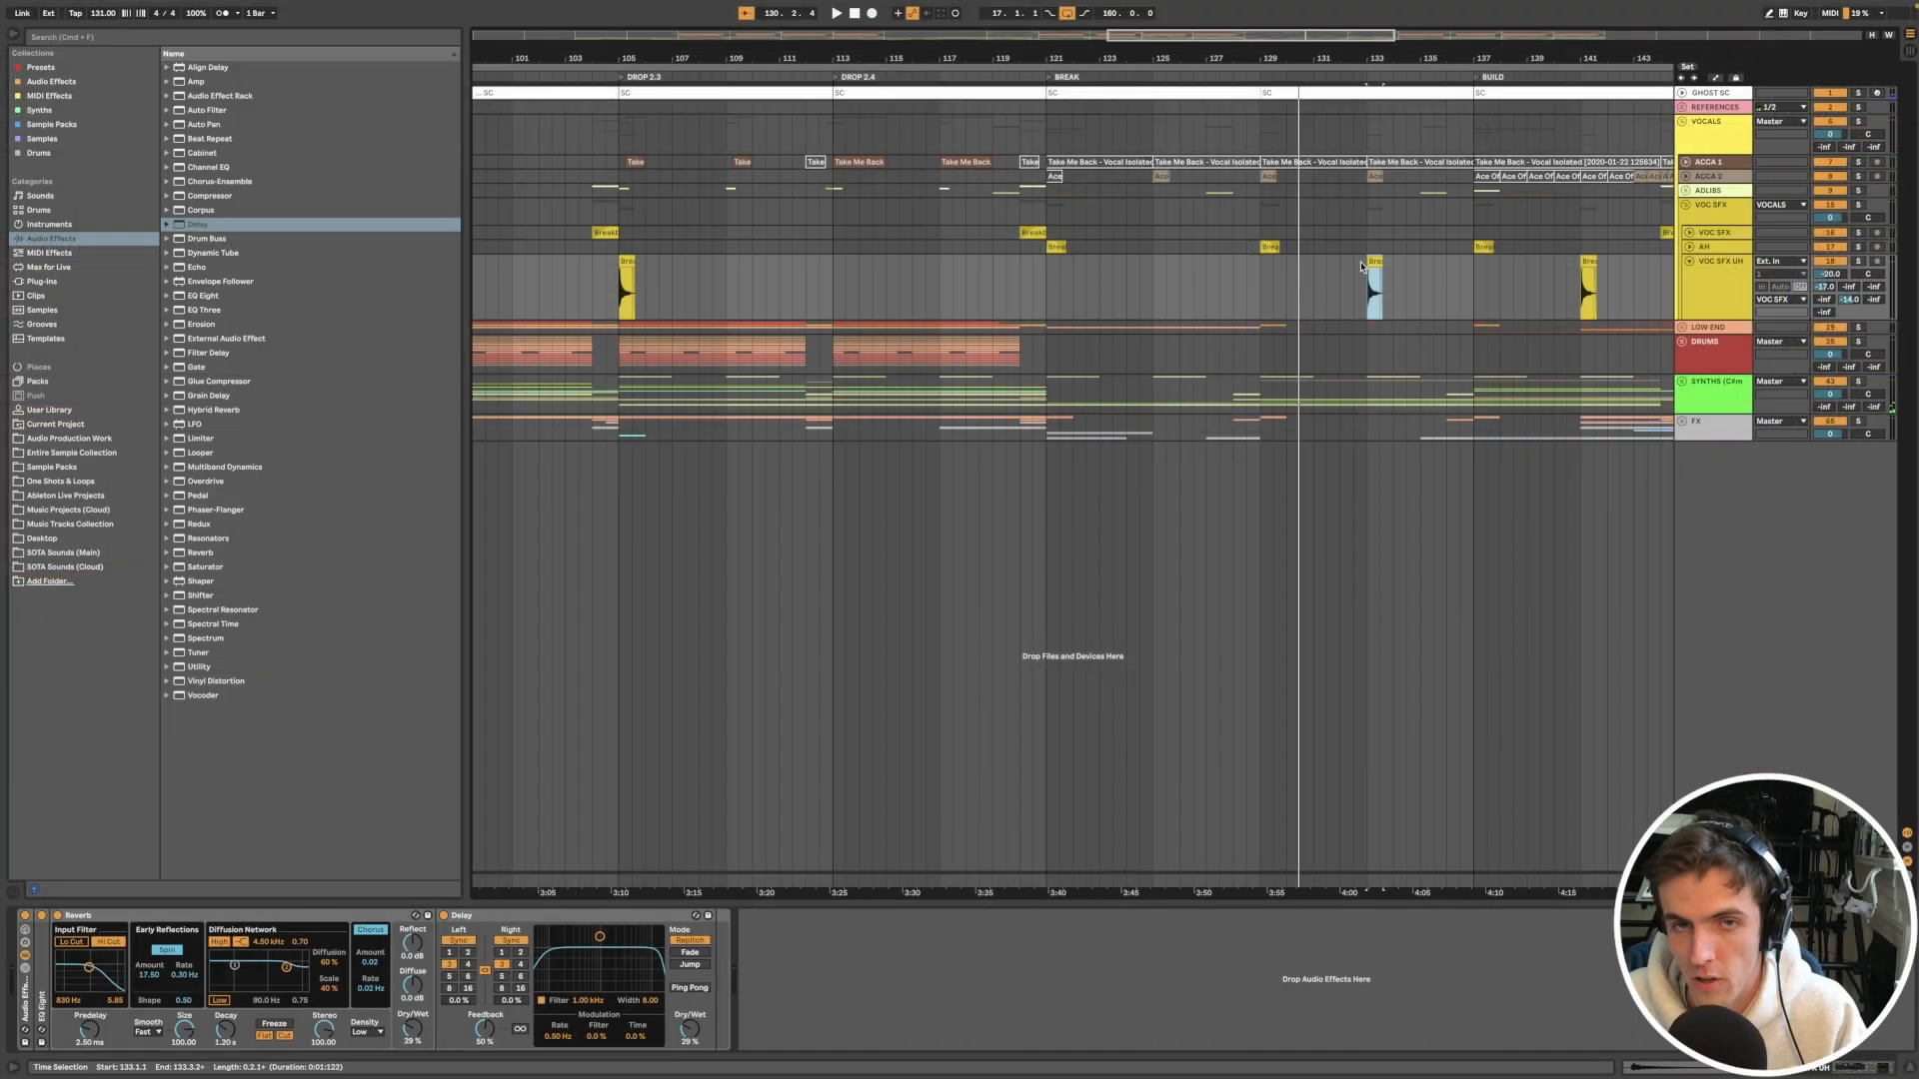
scroll(1335, 281, "right", 2)
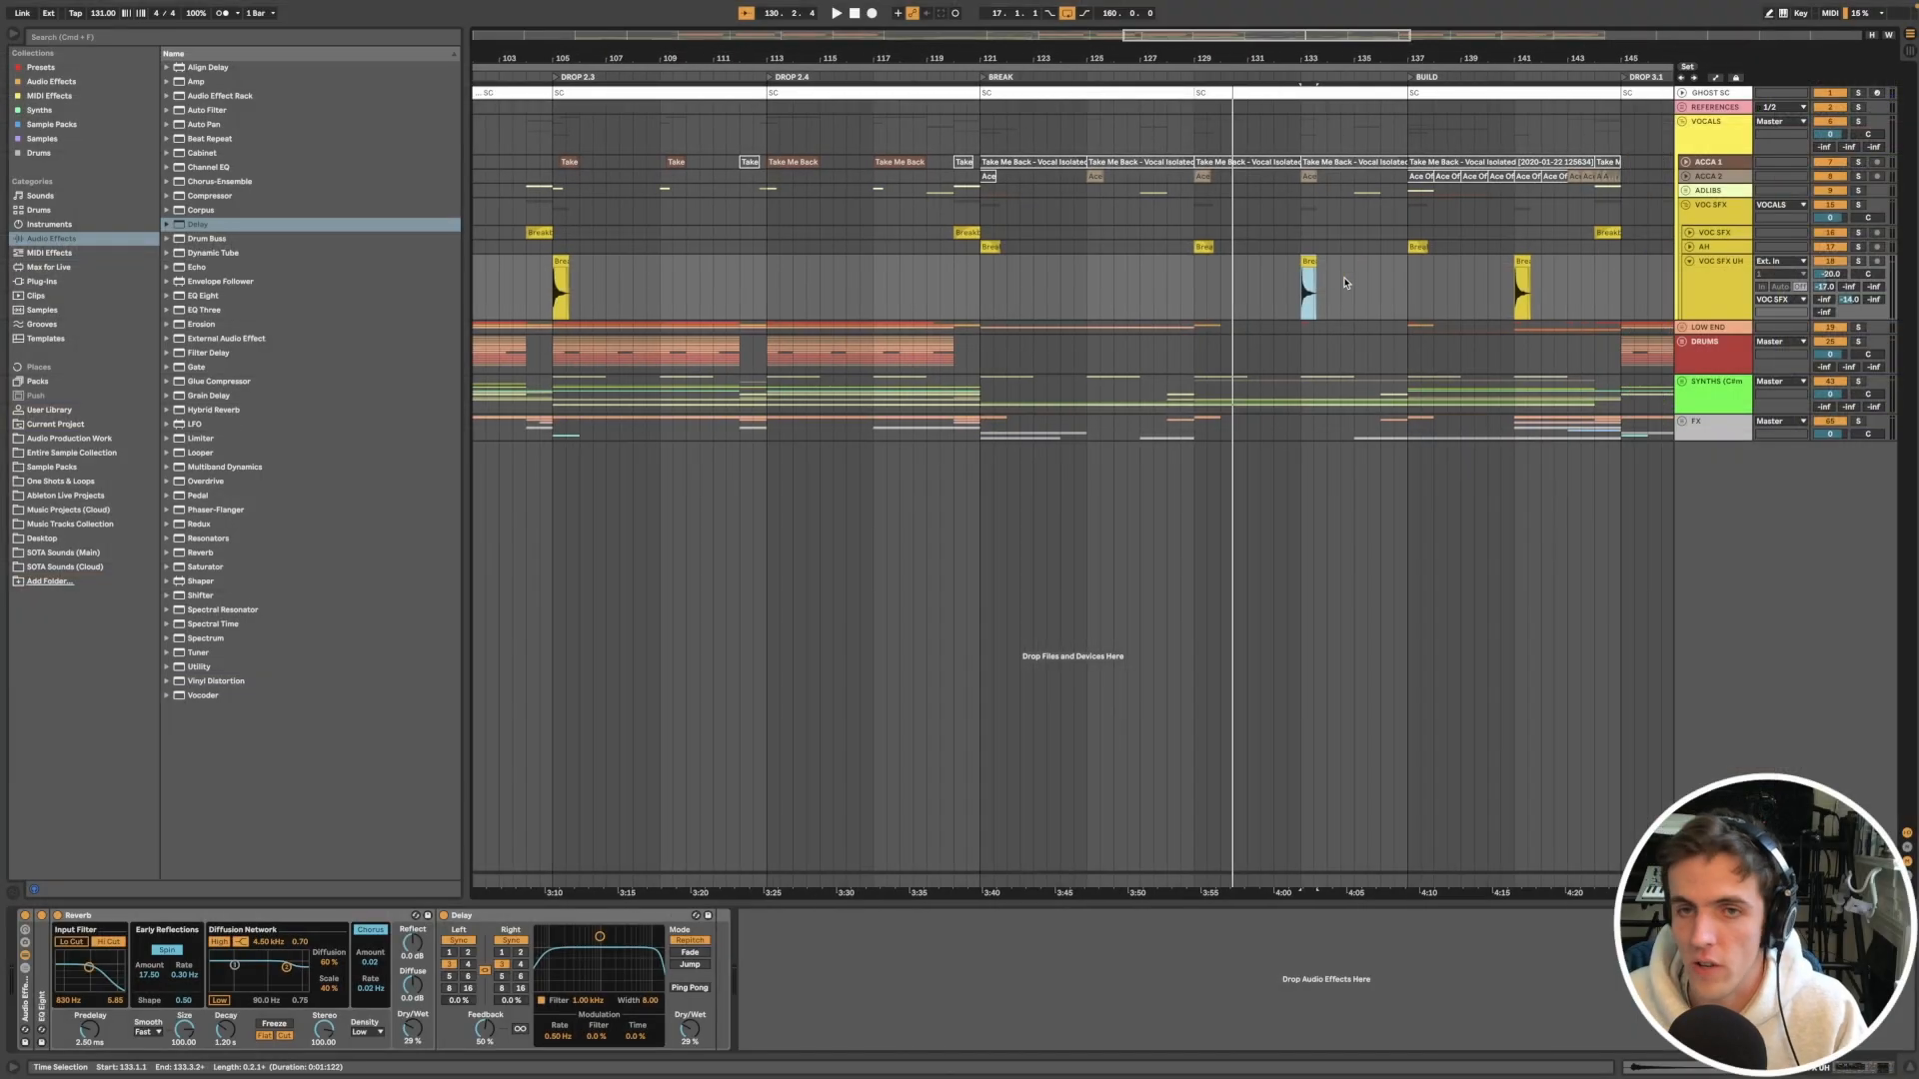
Step: Go to the LOW END group and open the KICK clip at DROP 3.1 to show its MIDI notes
scroll(1317, 282, "up", 5)
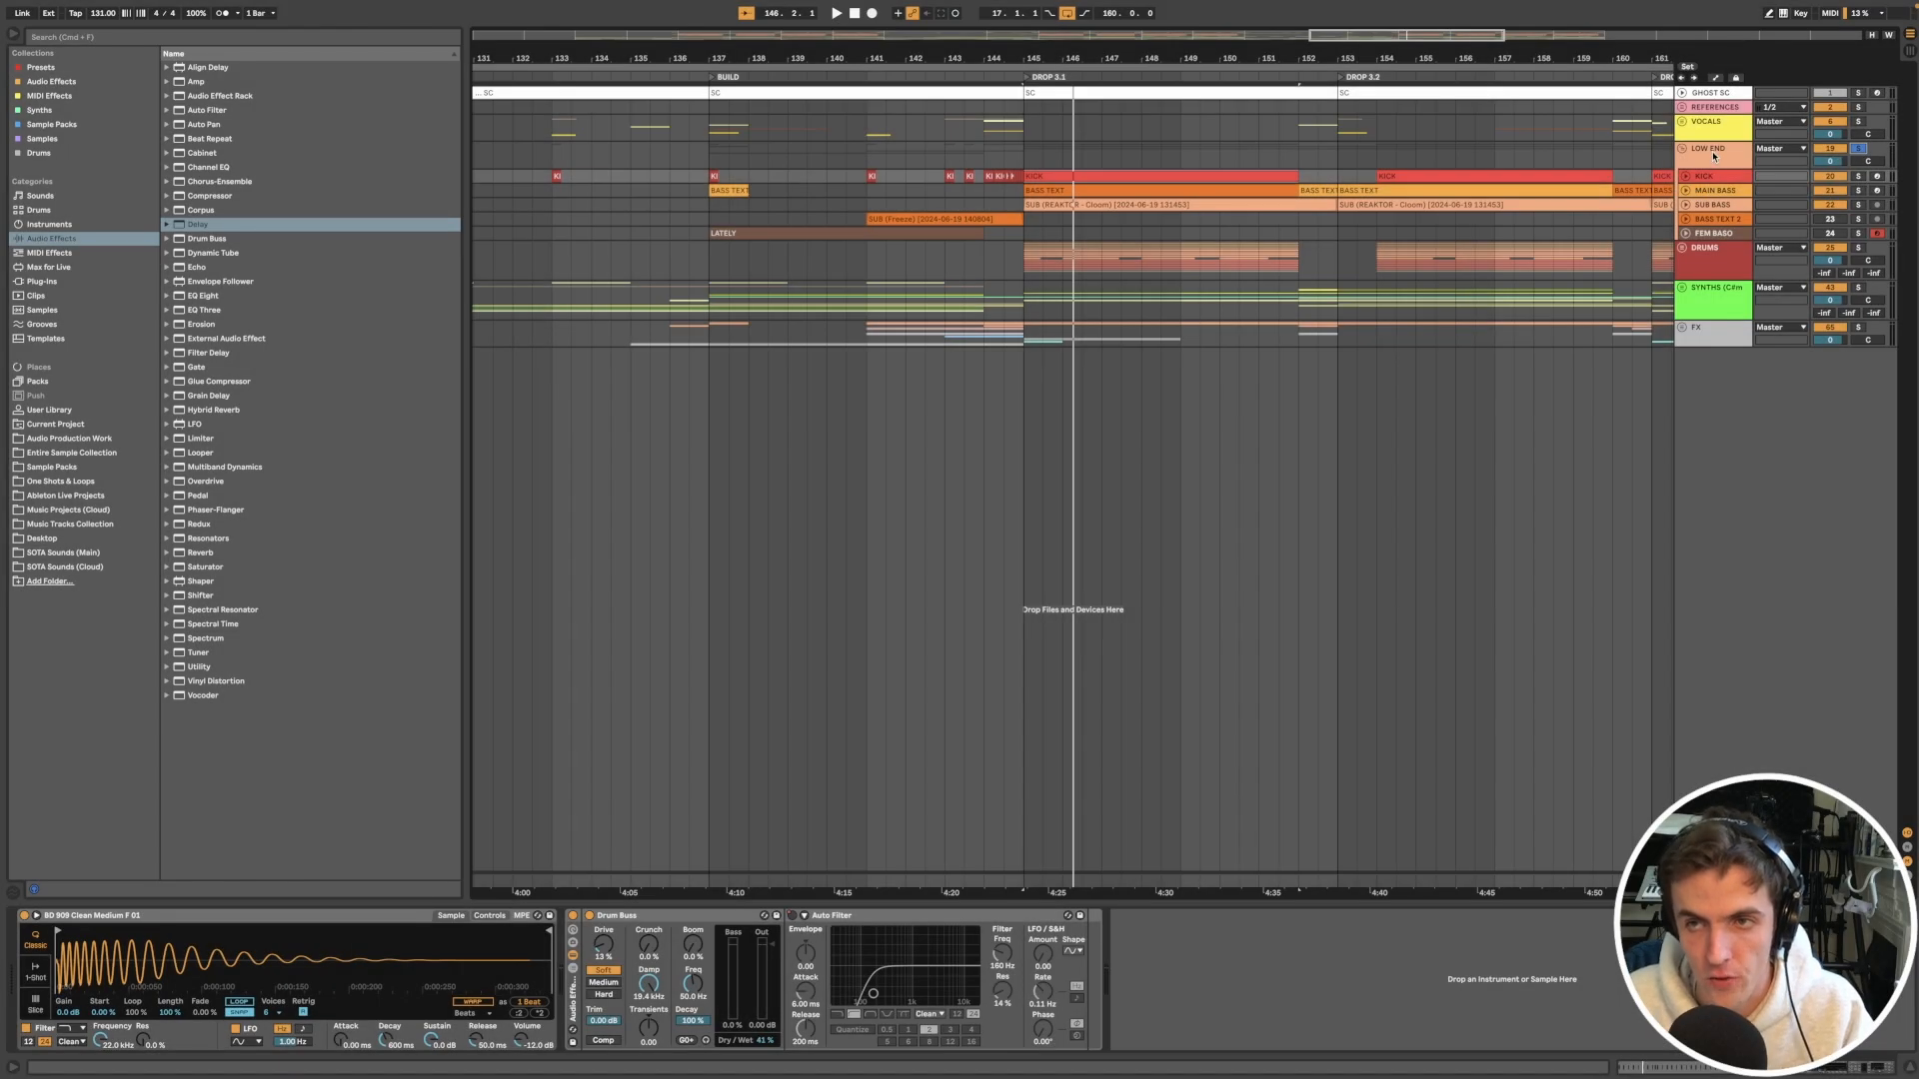
left_click(1713, 156)
left_click(1029, 180)
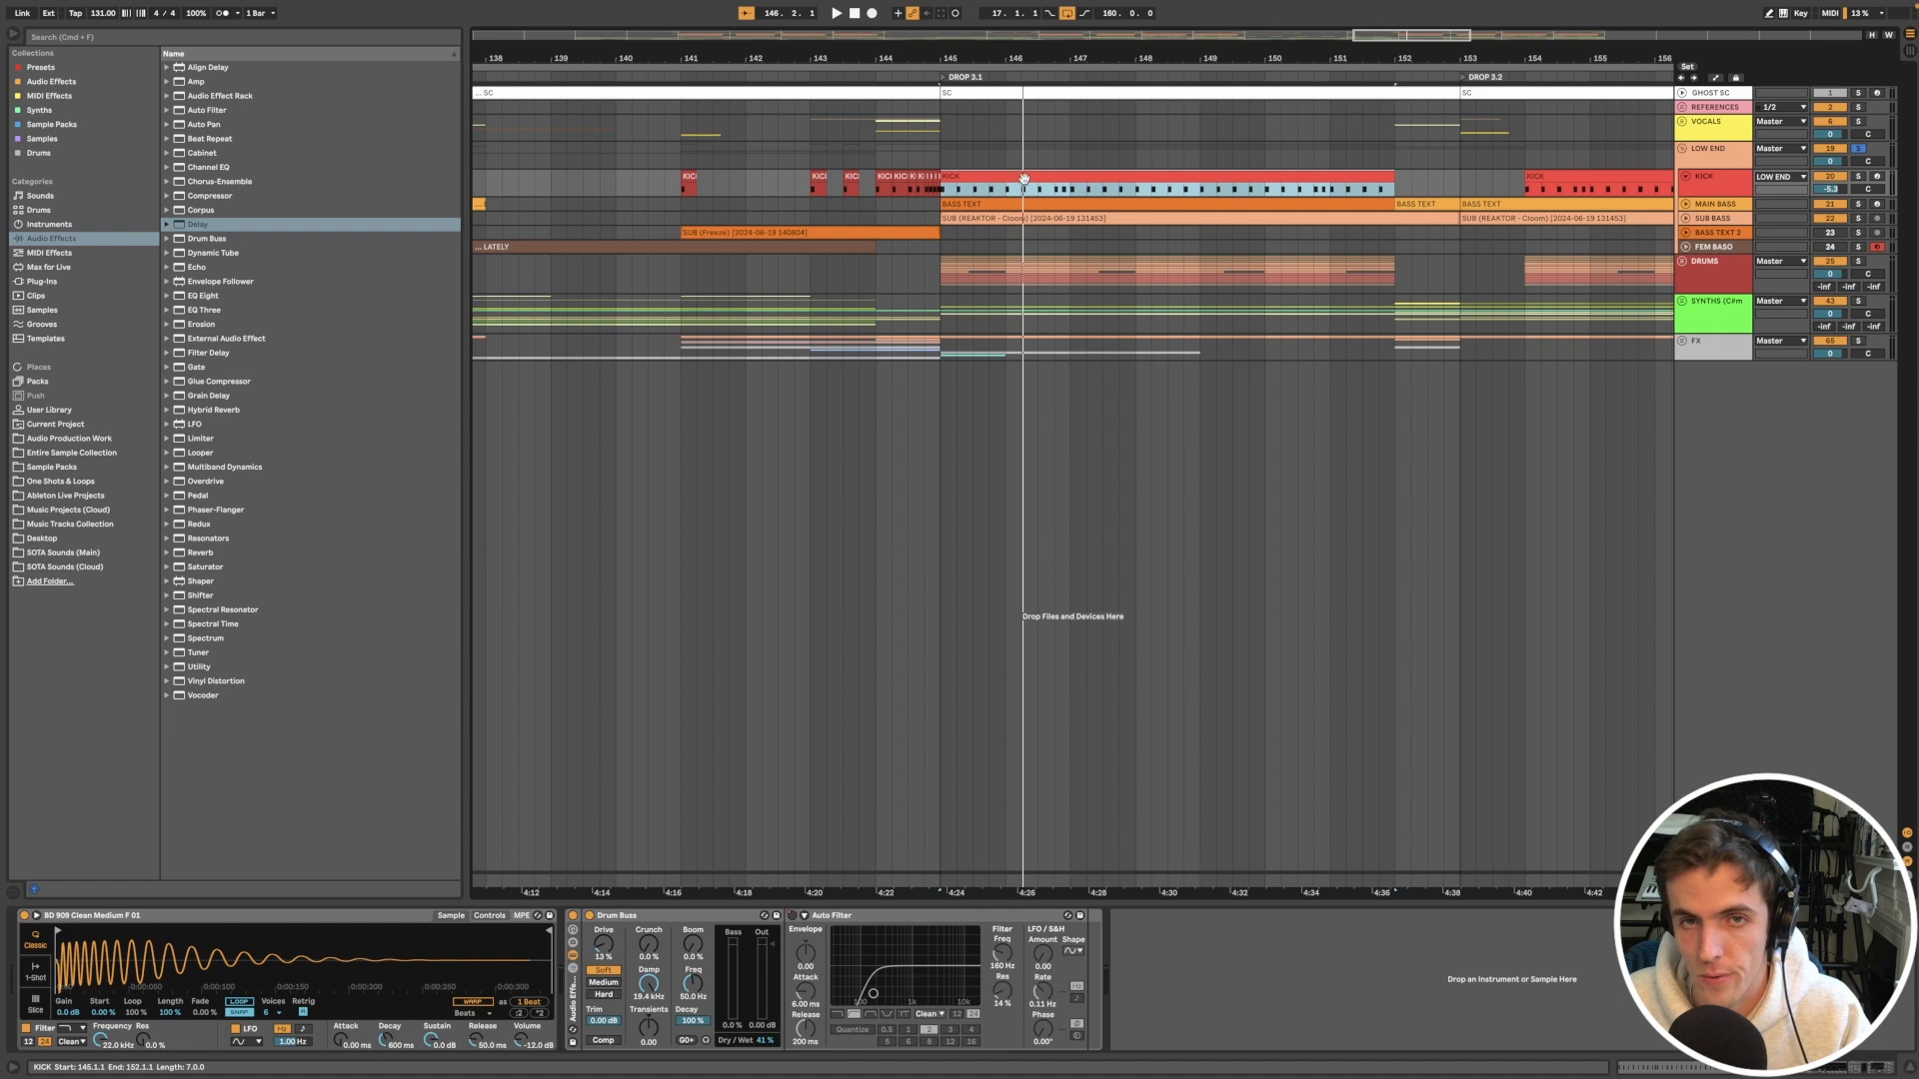
scroll(1029, 181, "down", 2)
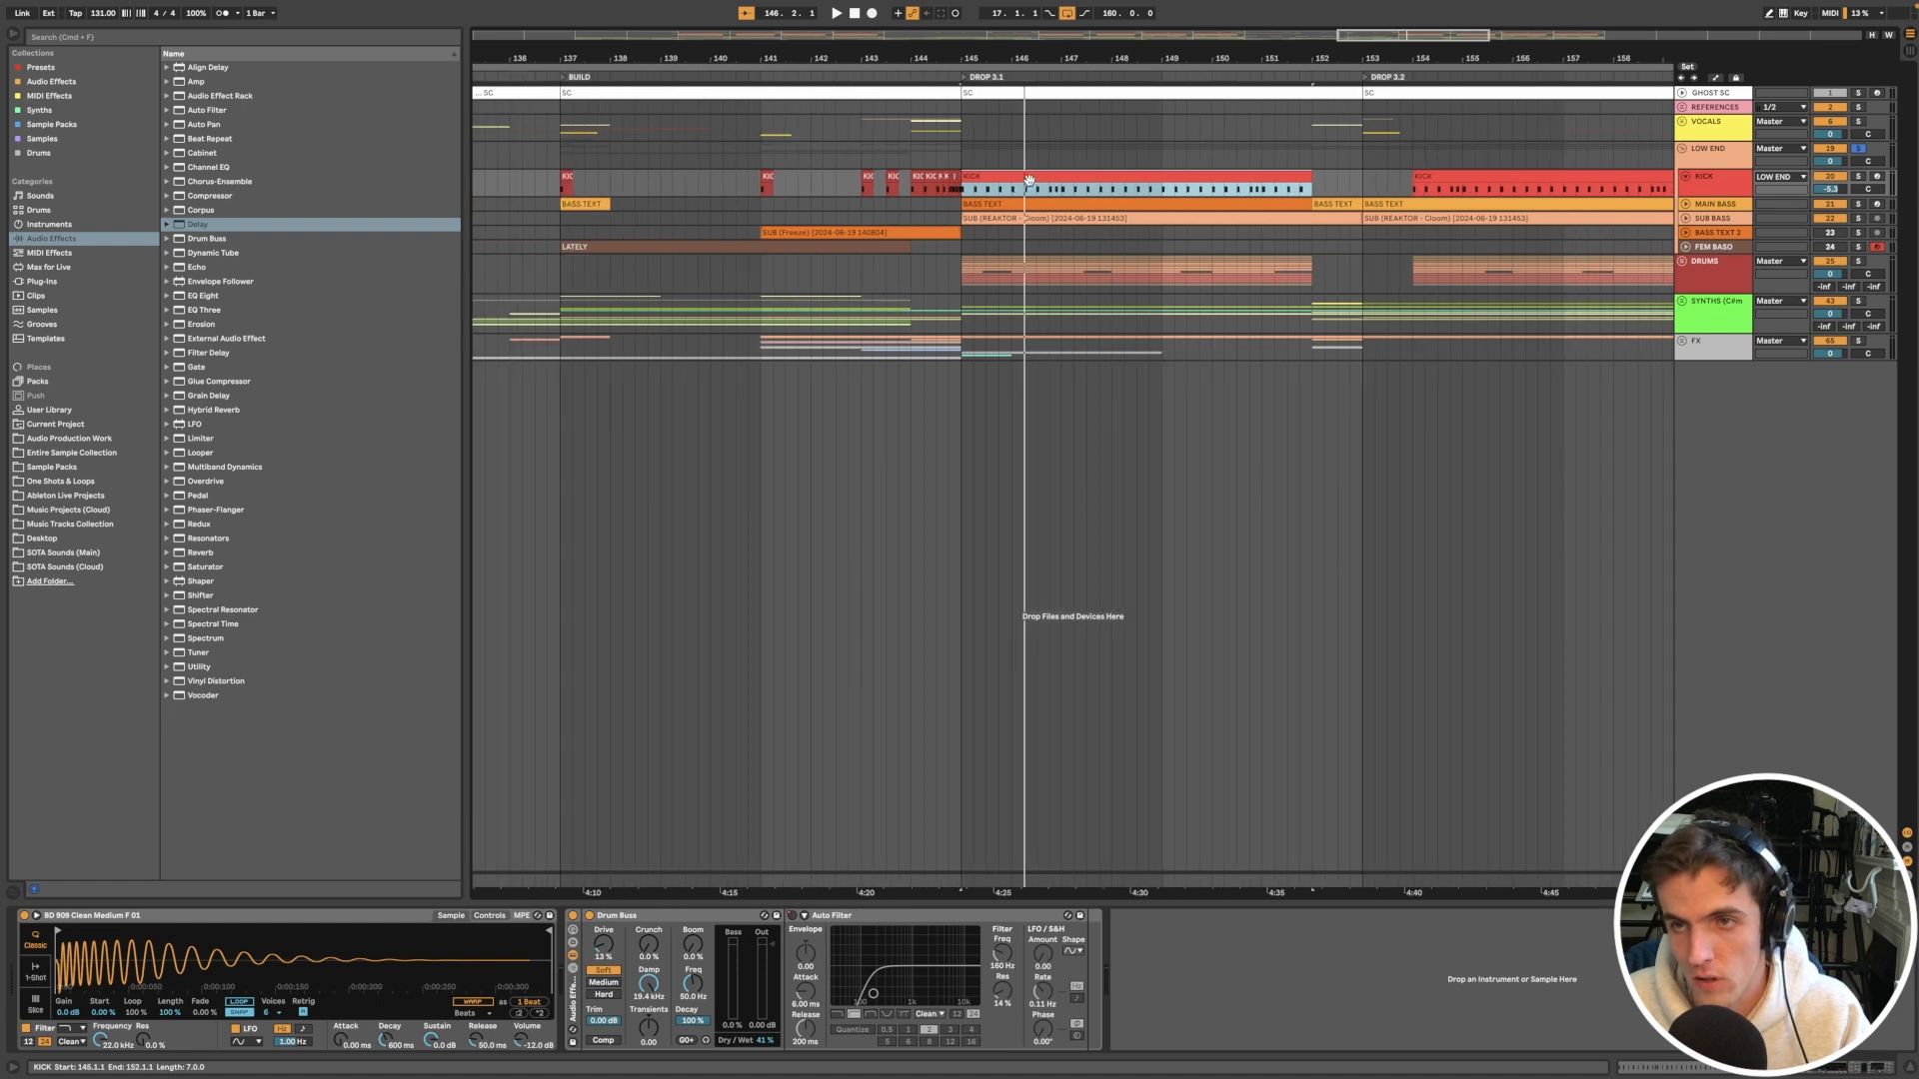
scroll(1077, 180, "up", 3)
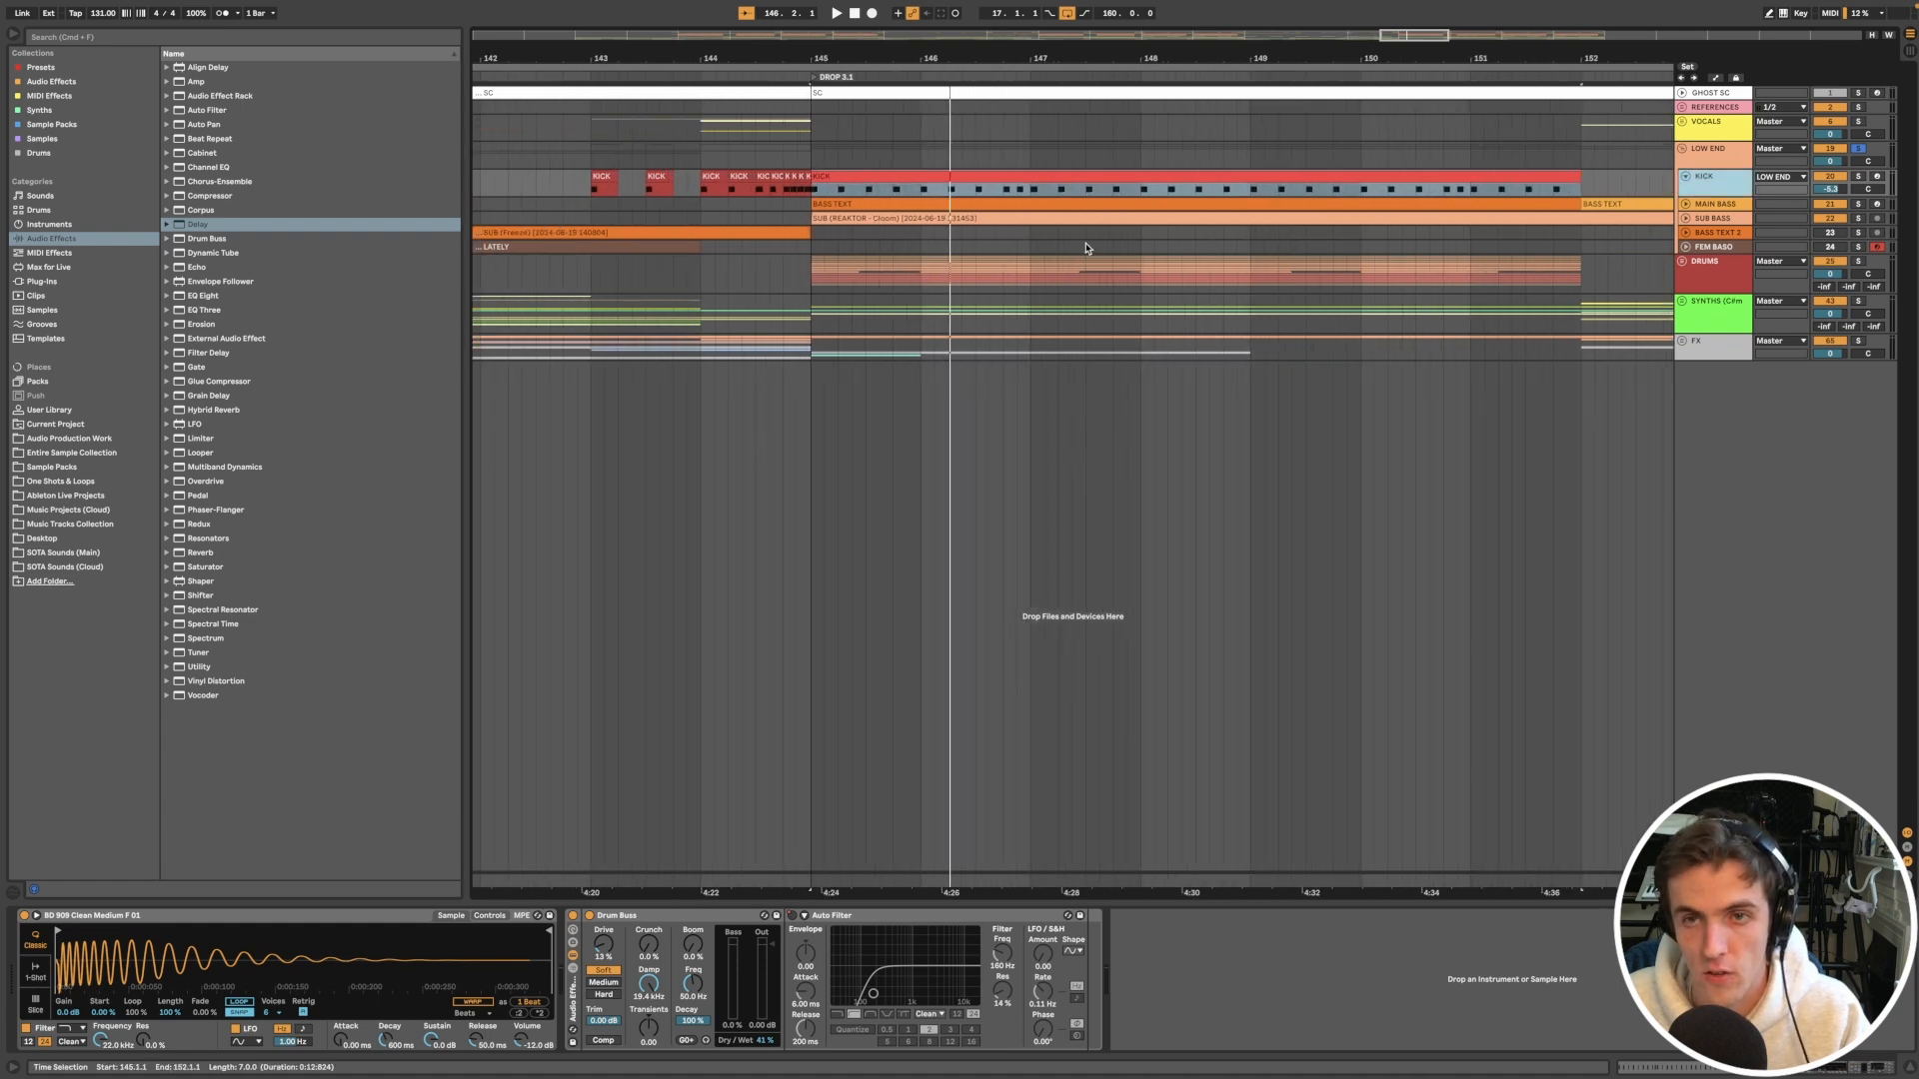
double_click(1085, 194)
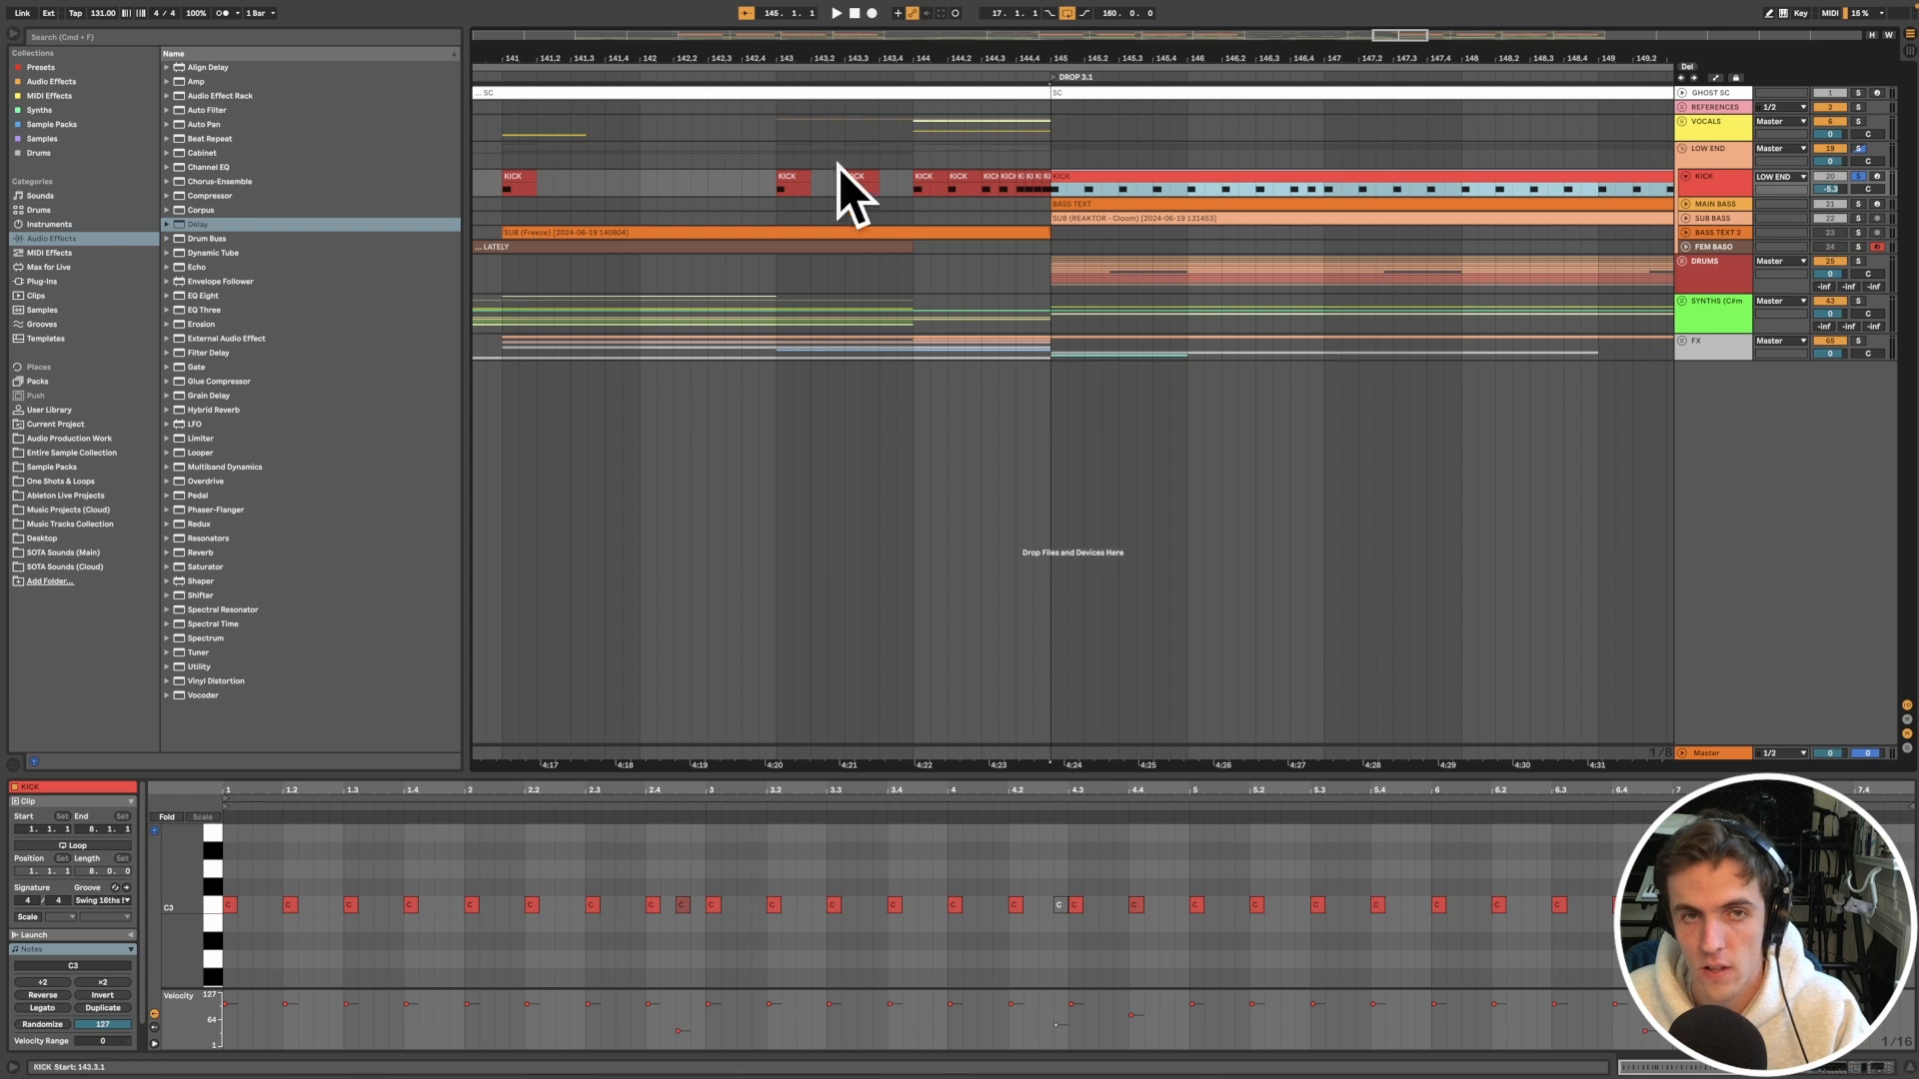
Step: Audition the kick build-up from the KICK clip at bar 143 towards DROP 3.1
left_click(795, 176)
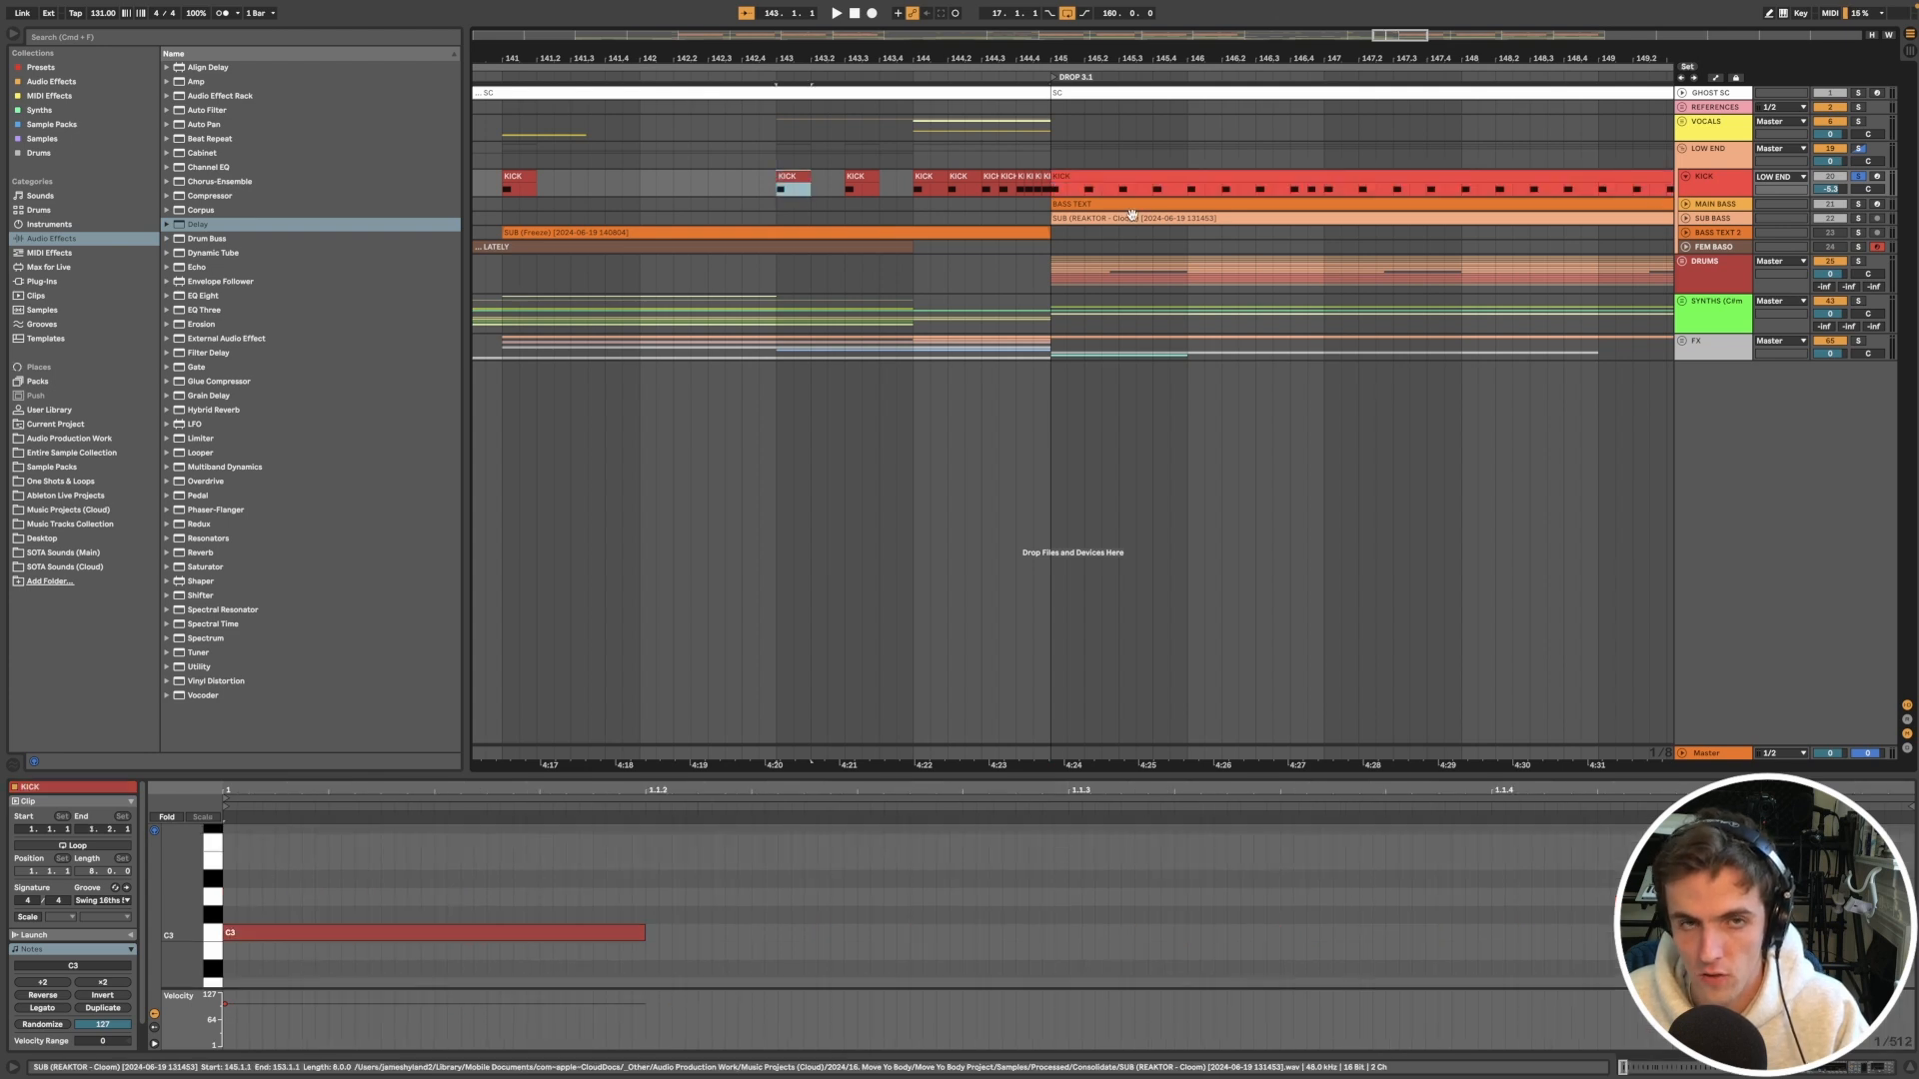
key("space")
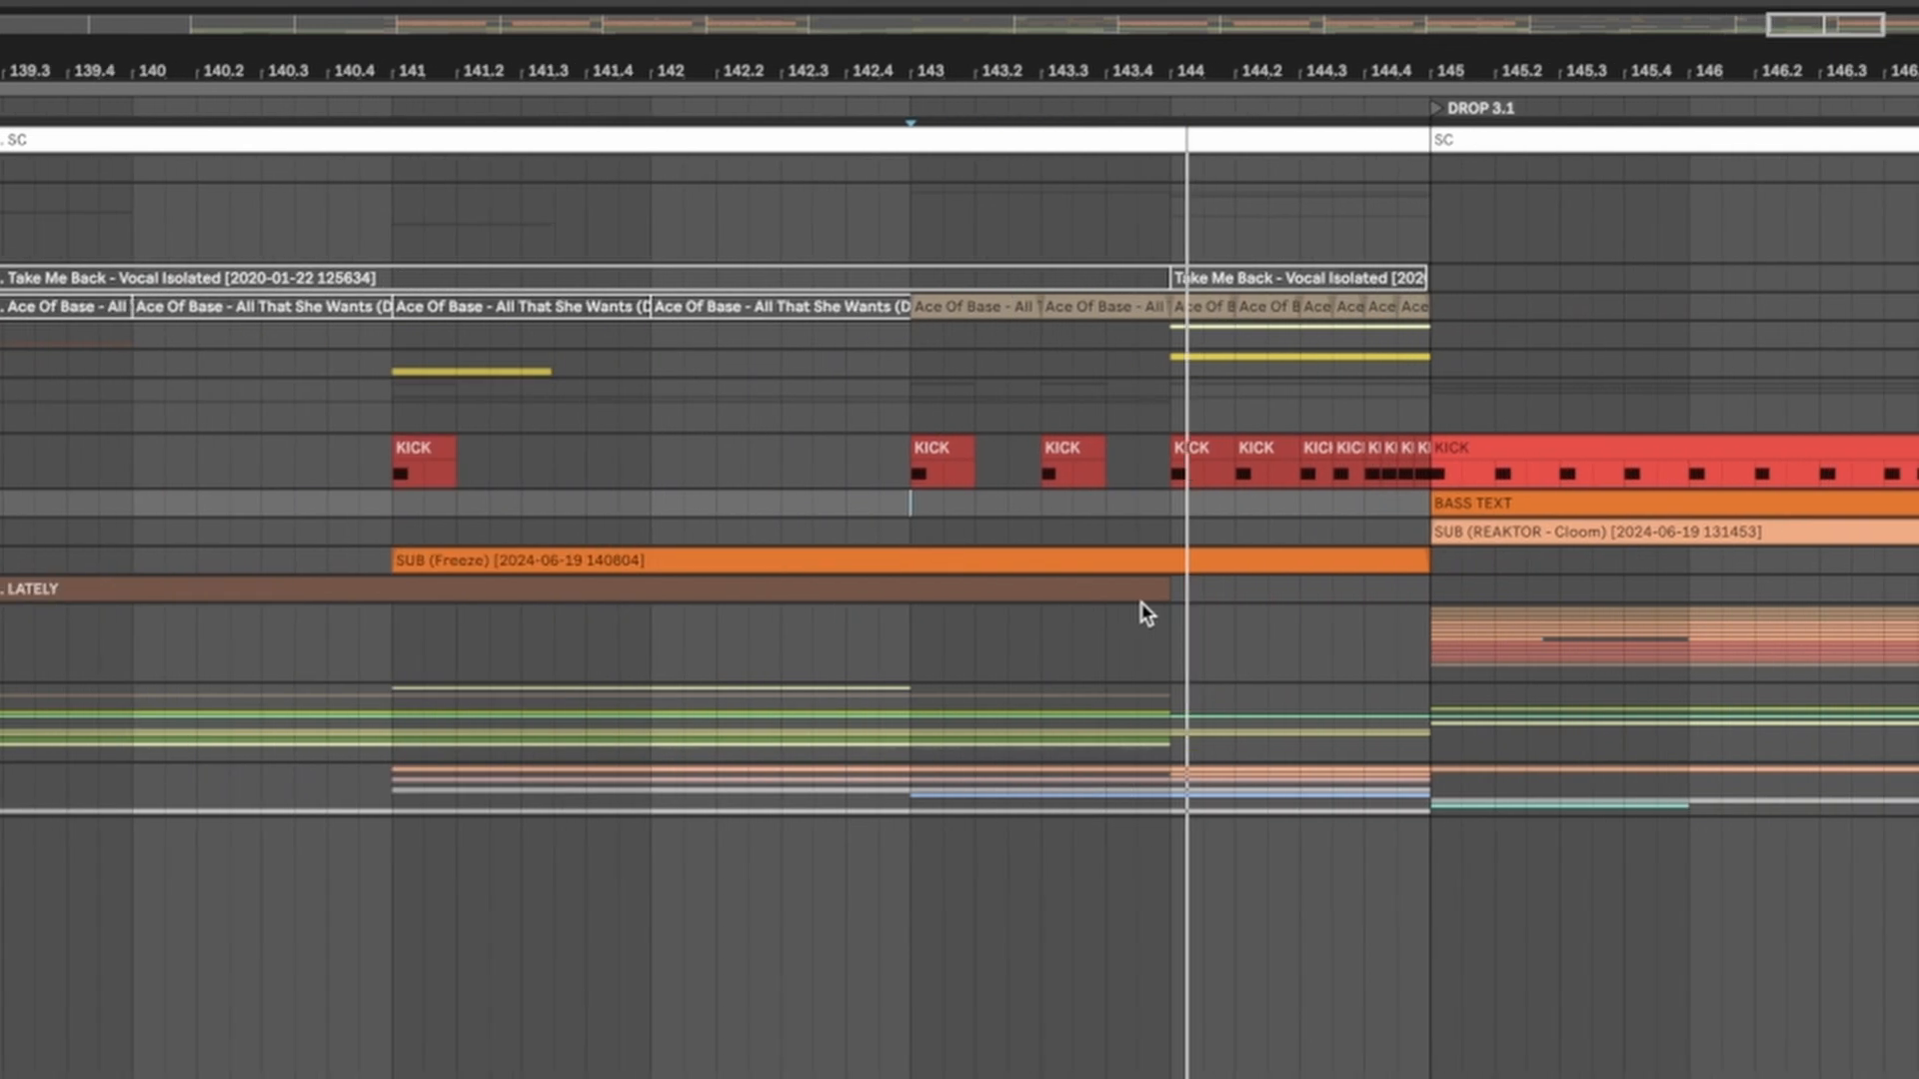
scroll(1145, 614, "up", 6)
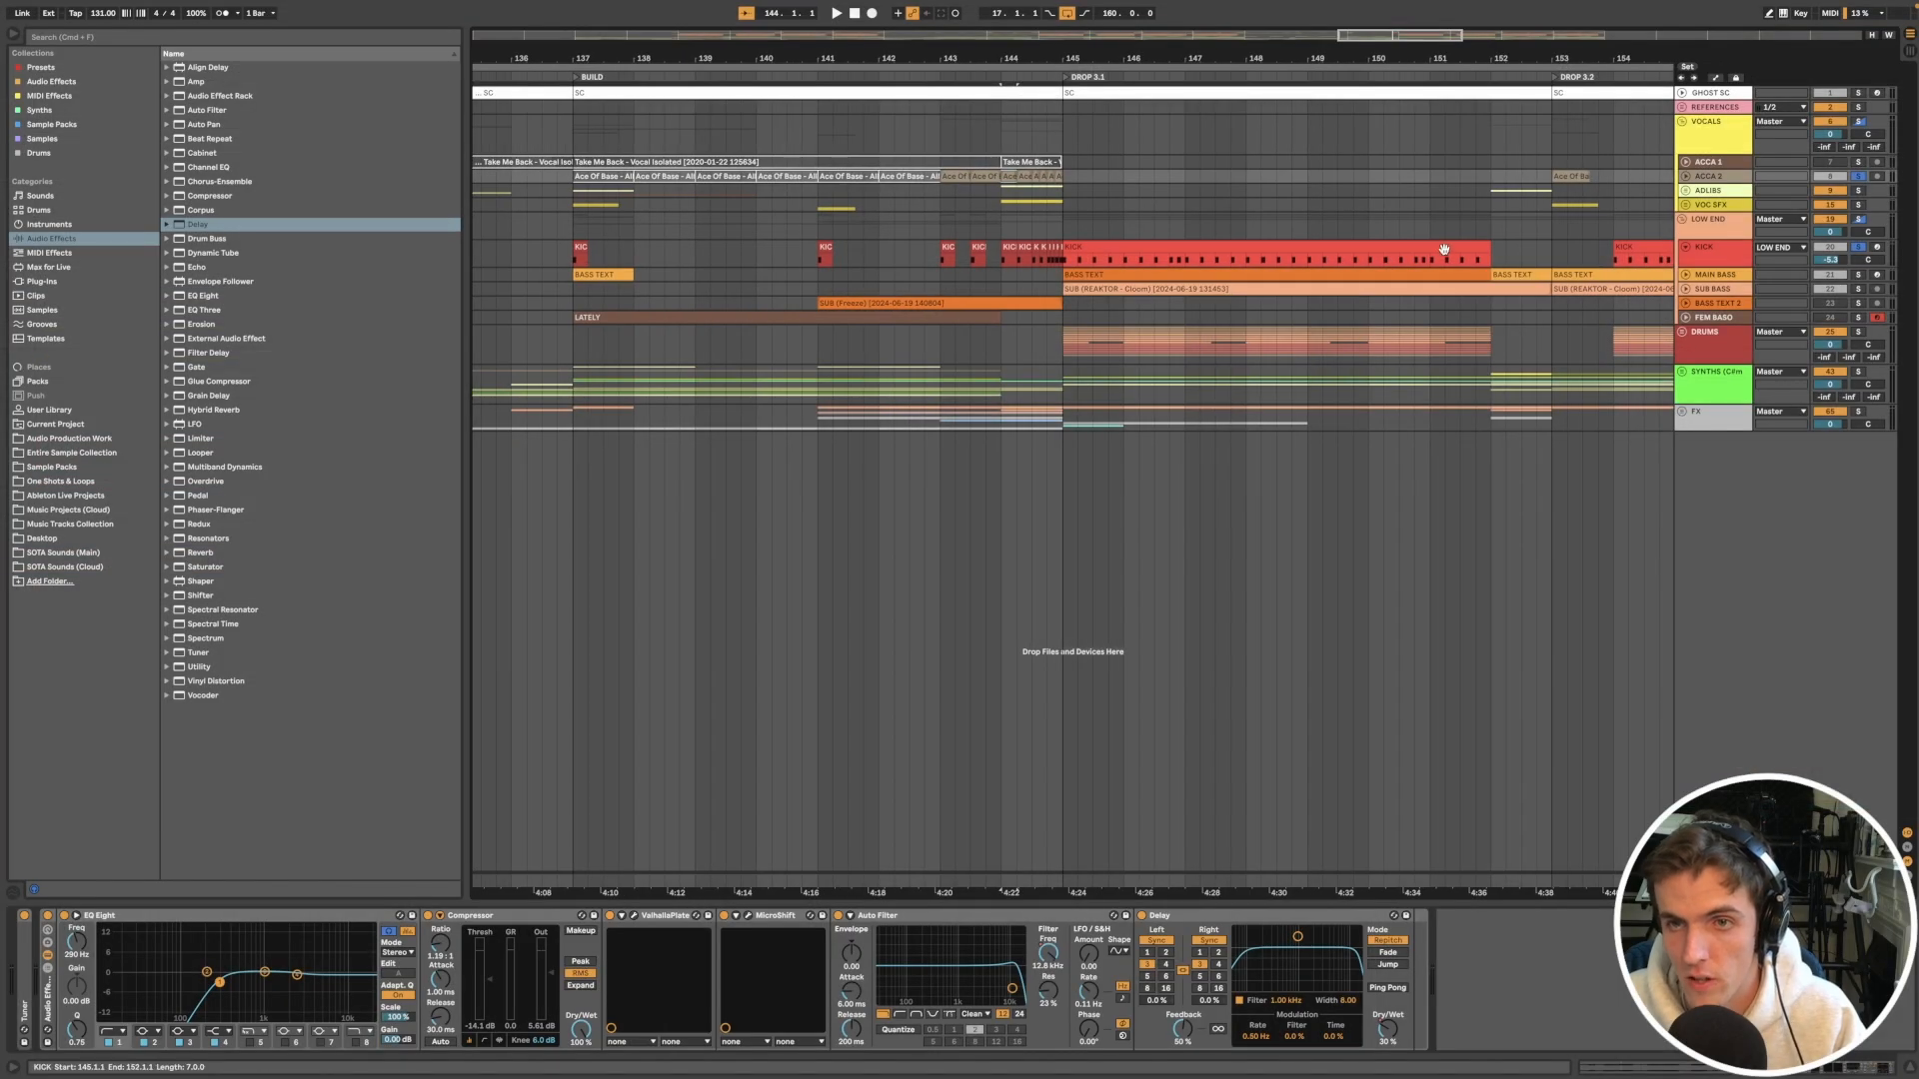
Step: Show the KICK track's devices at DROP 3.1, and browse the sample packs down to Essential WAV From Mars, then the plug-ins
left_click(1443, 249)
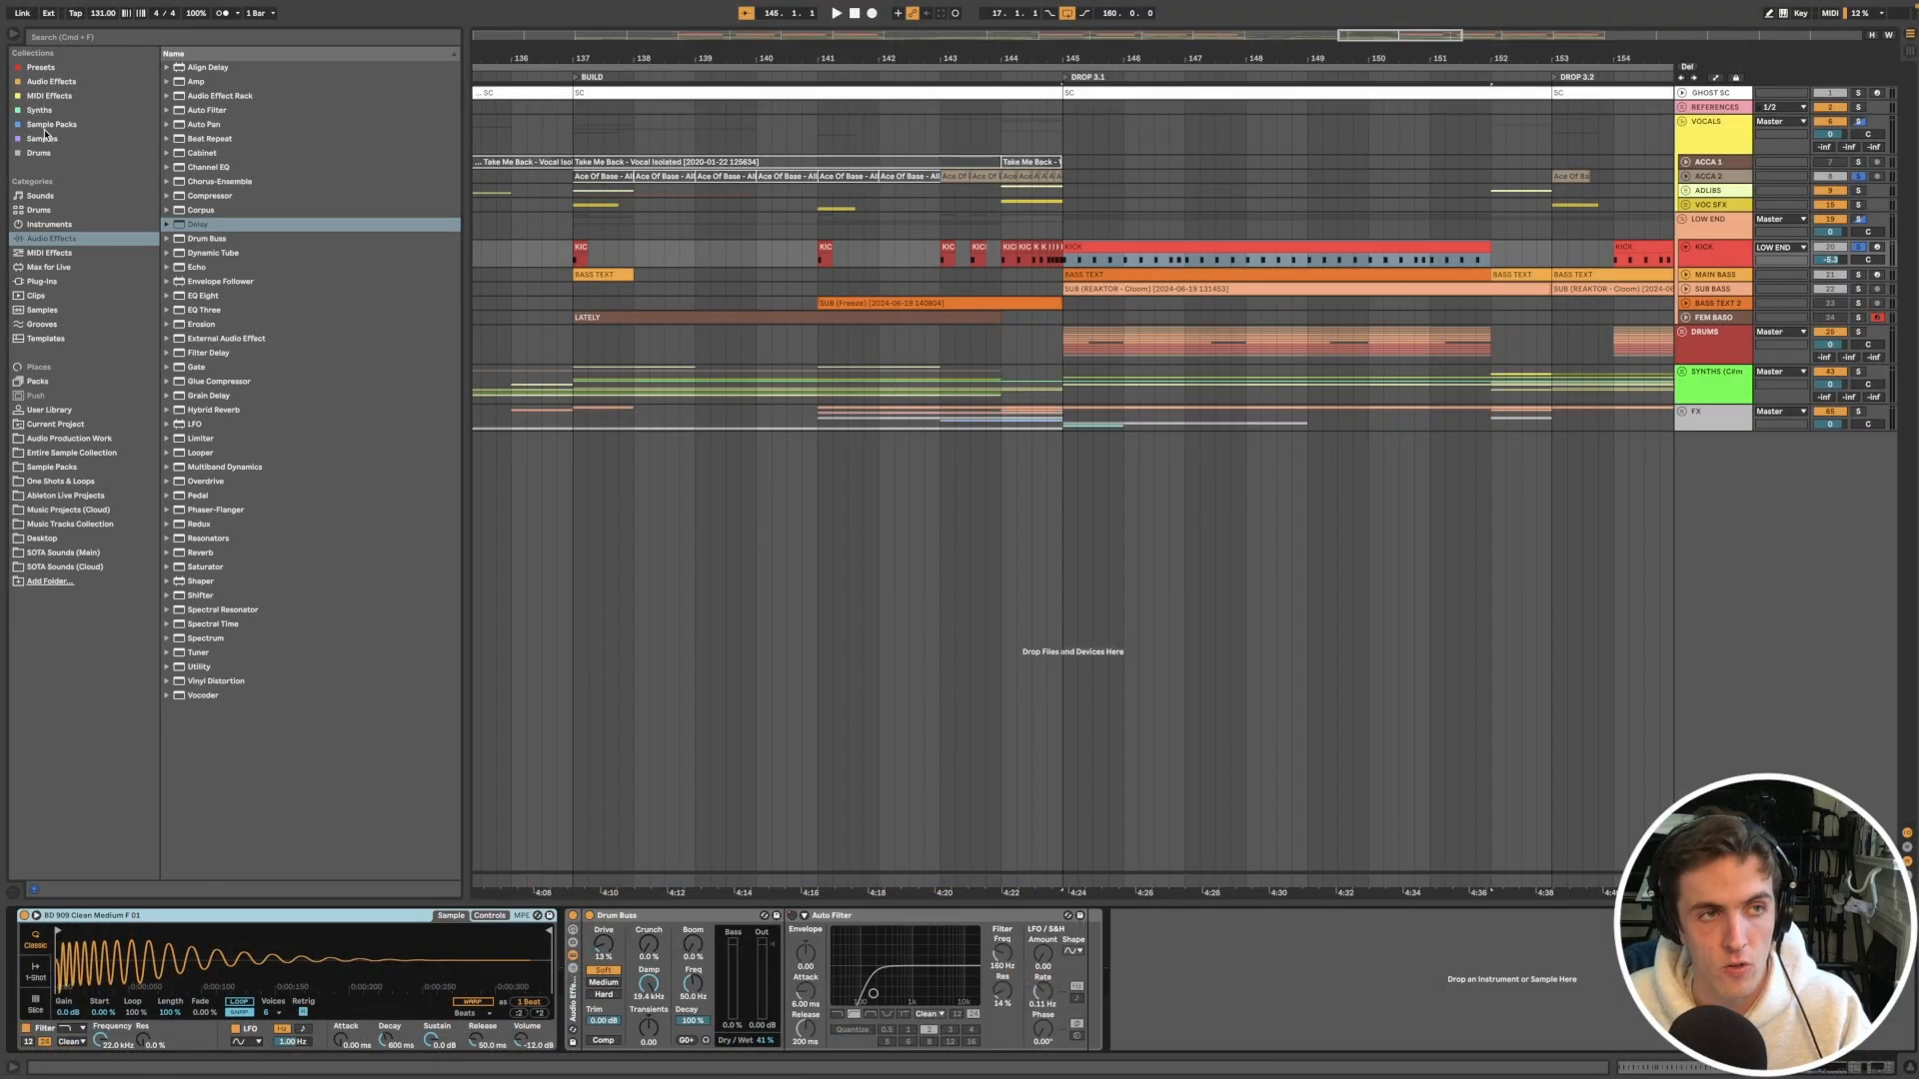
left_click(50, 123)
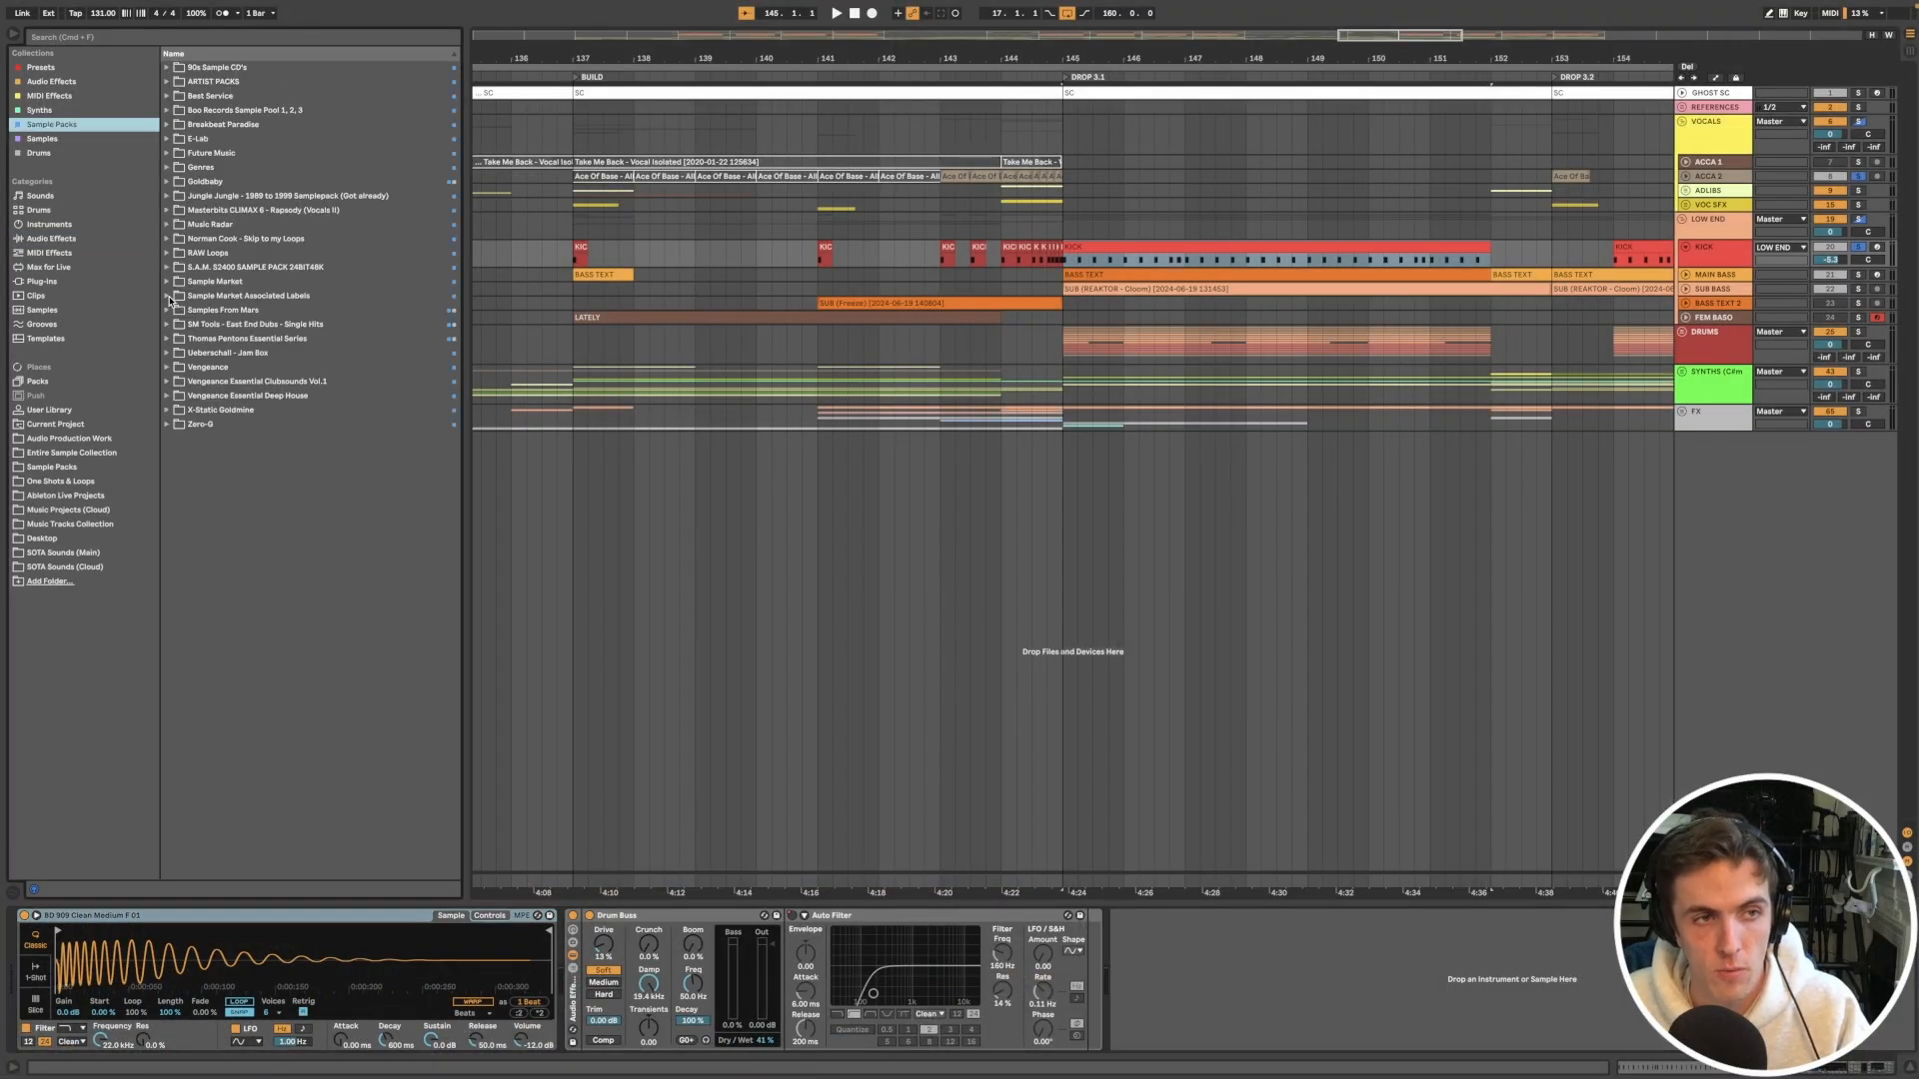
left_click(167, 310)
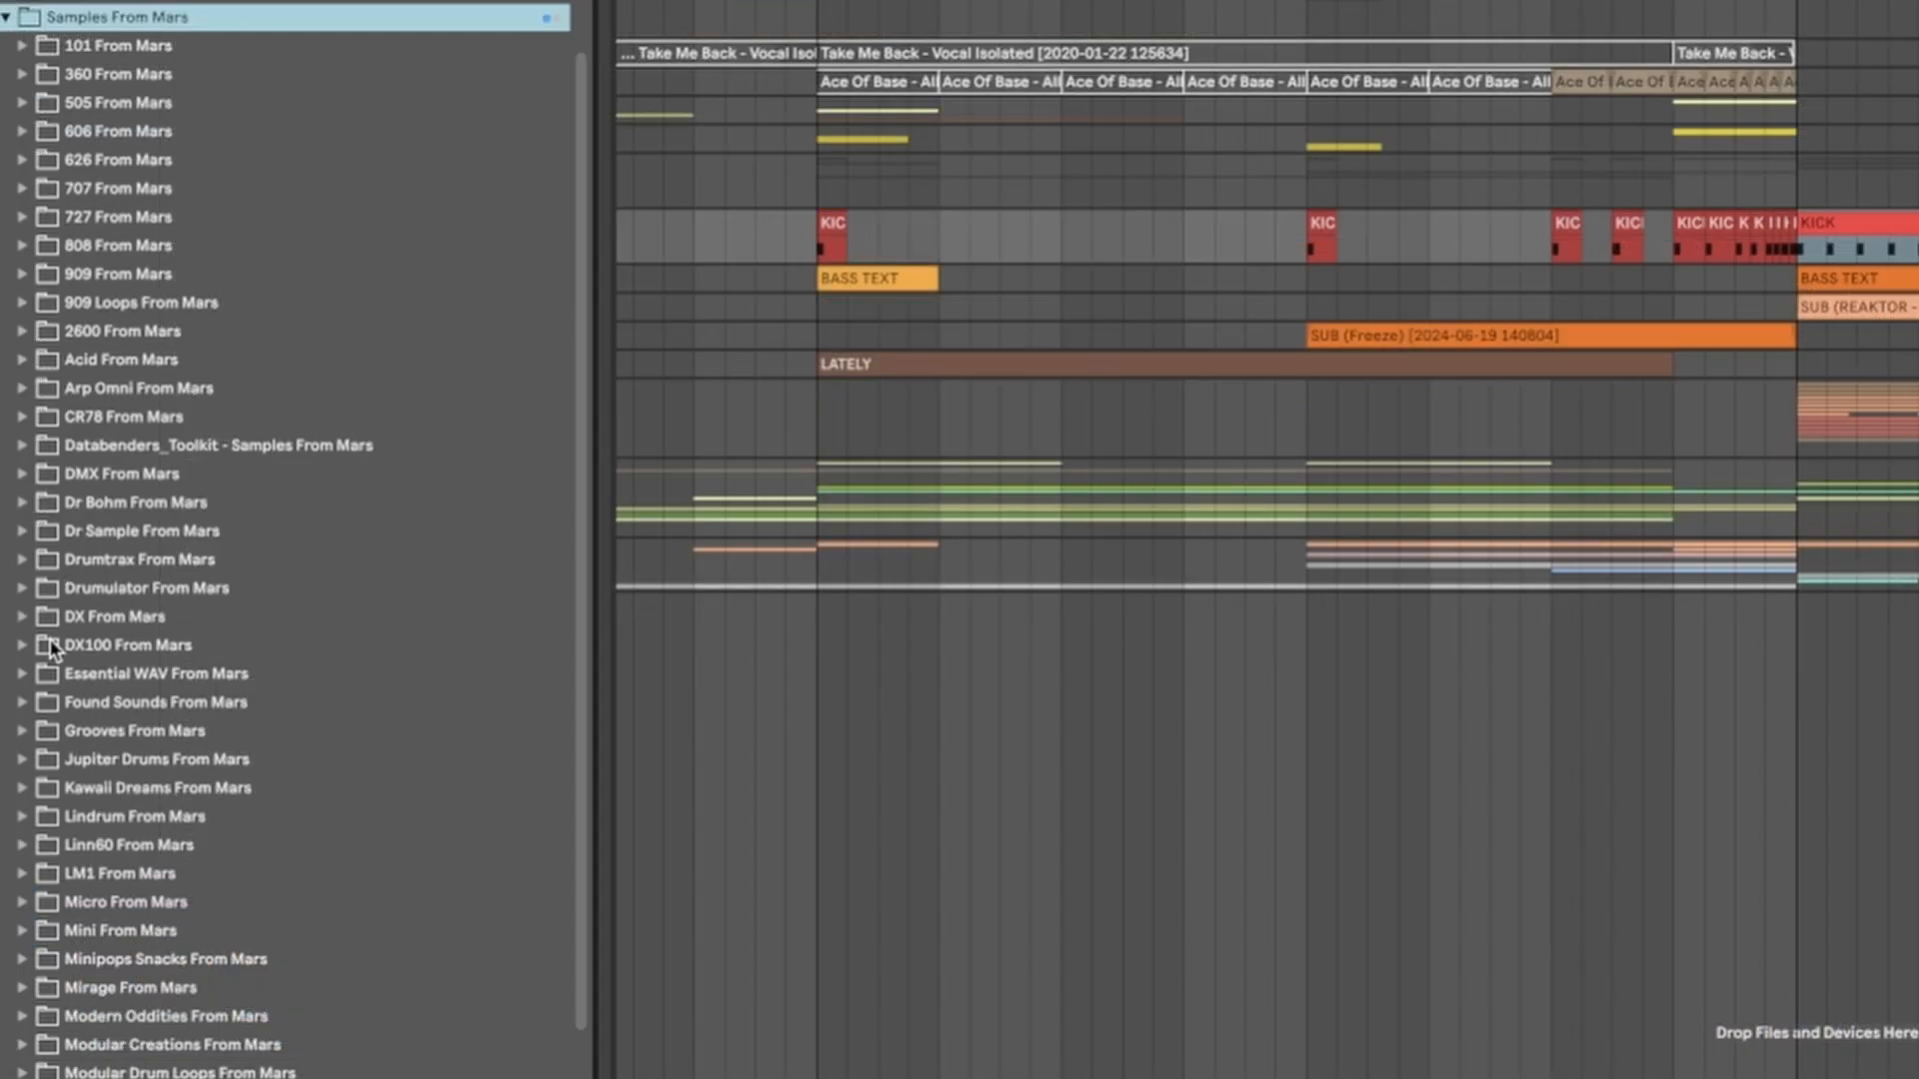
left_click(21, 675)
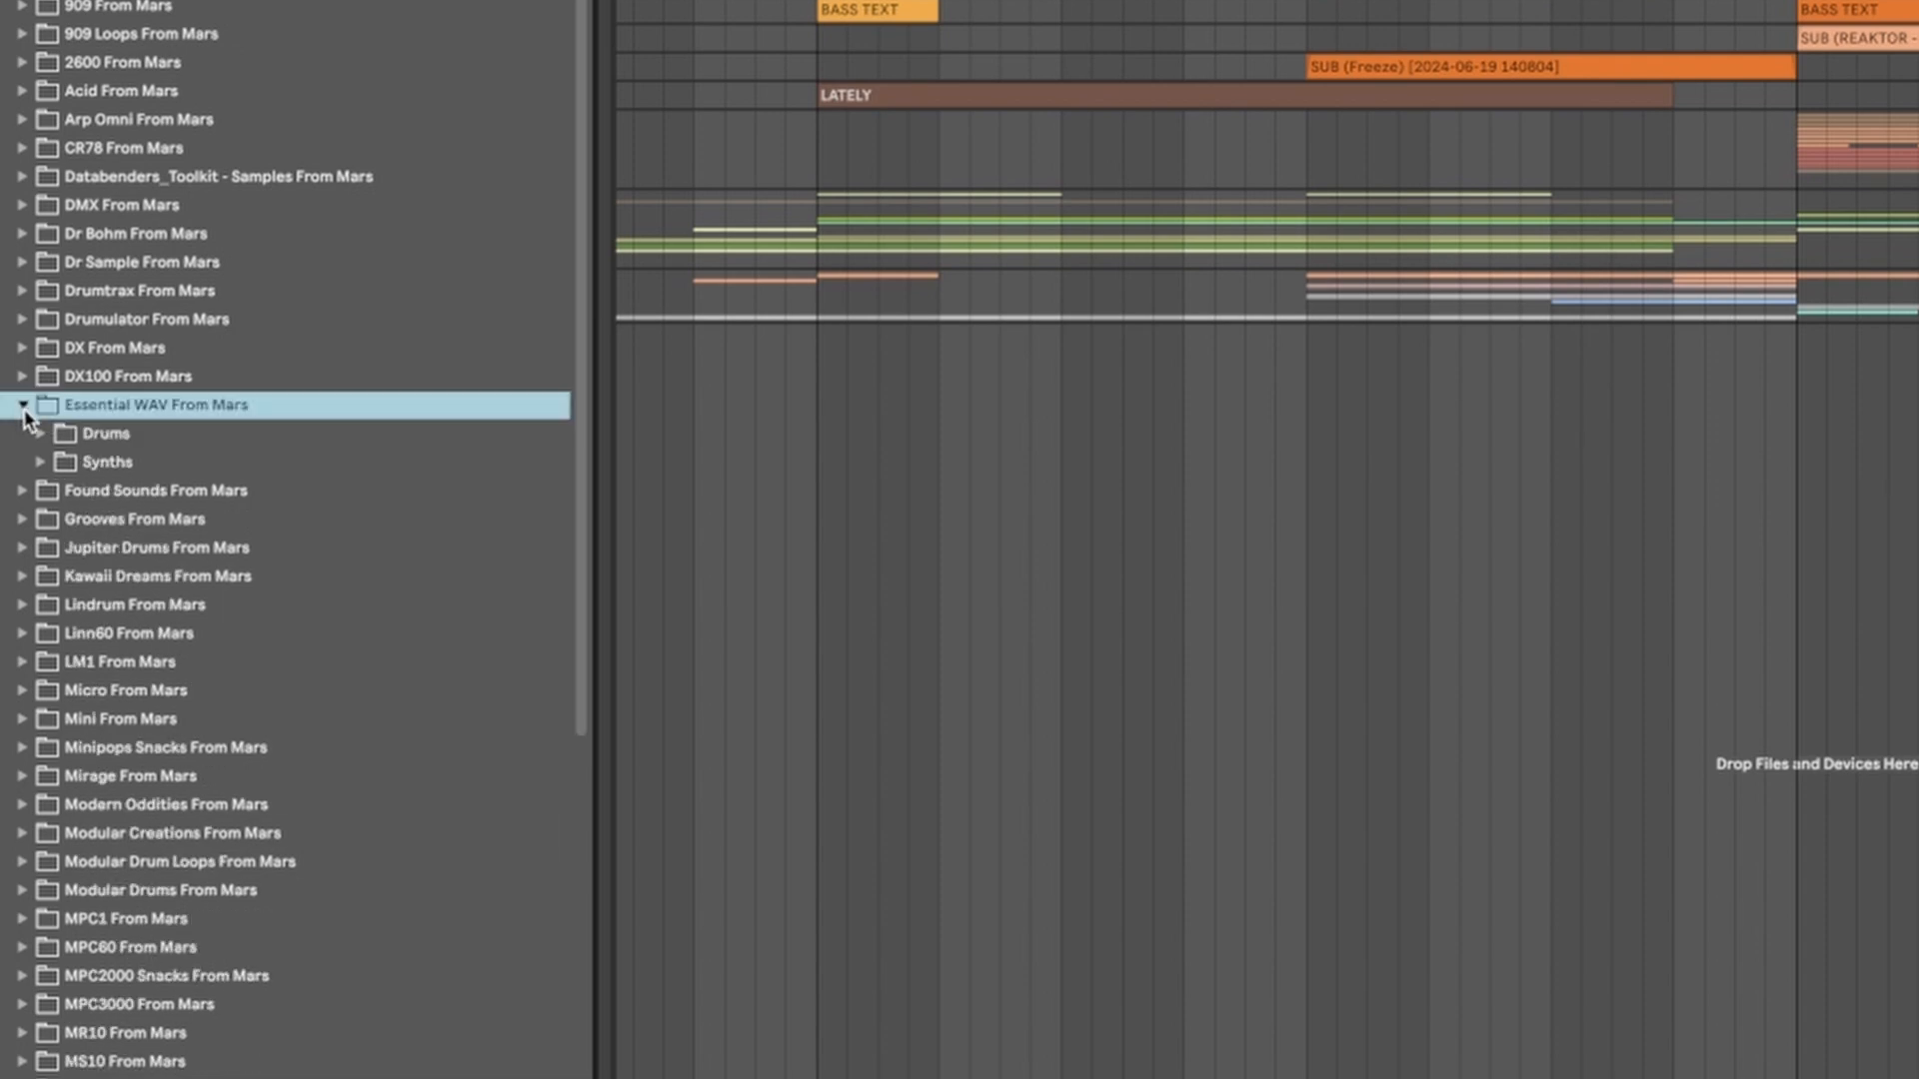
left_click(38, 704)
left_click(58, 462)
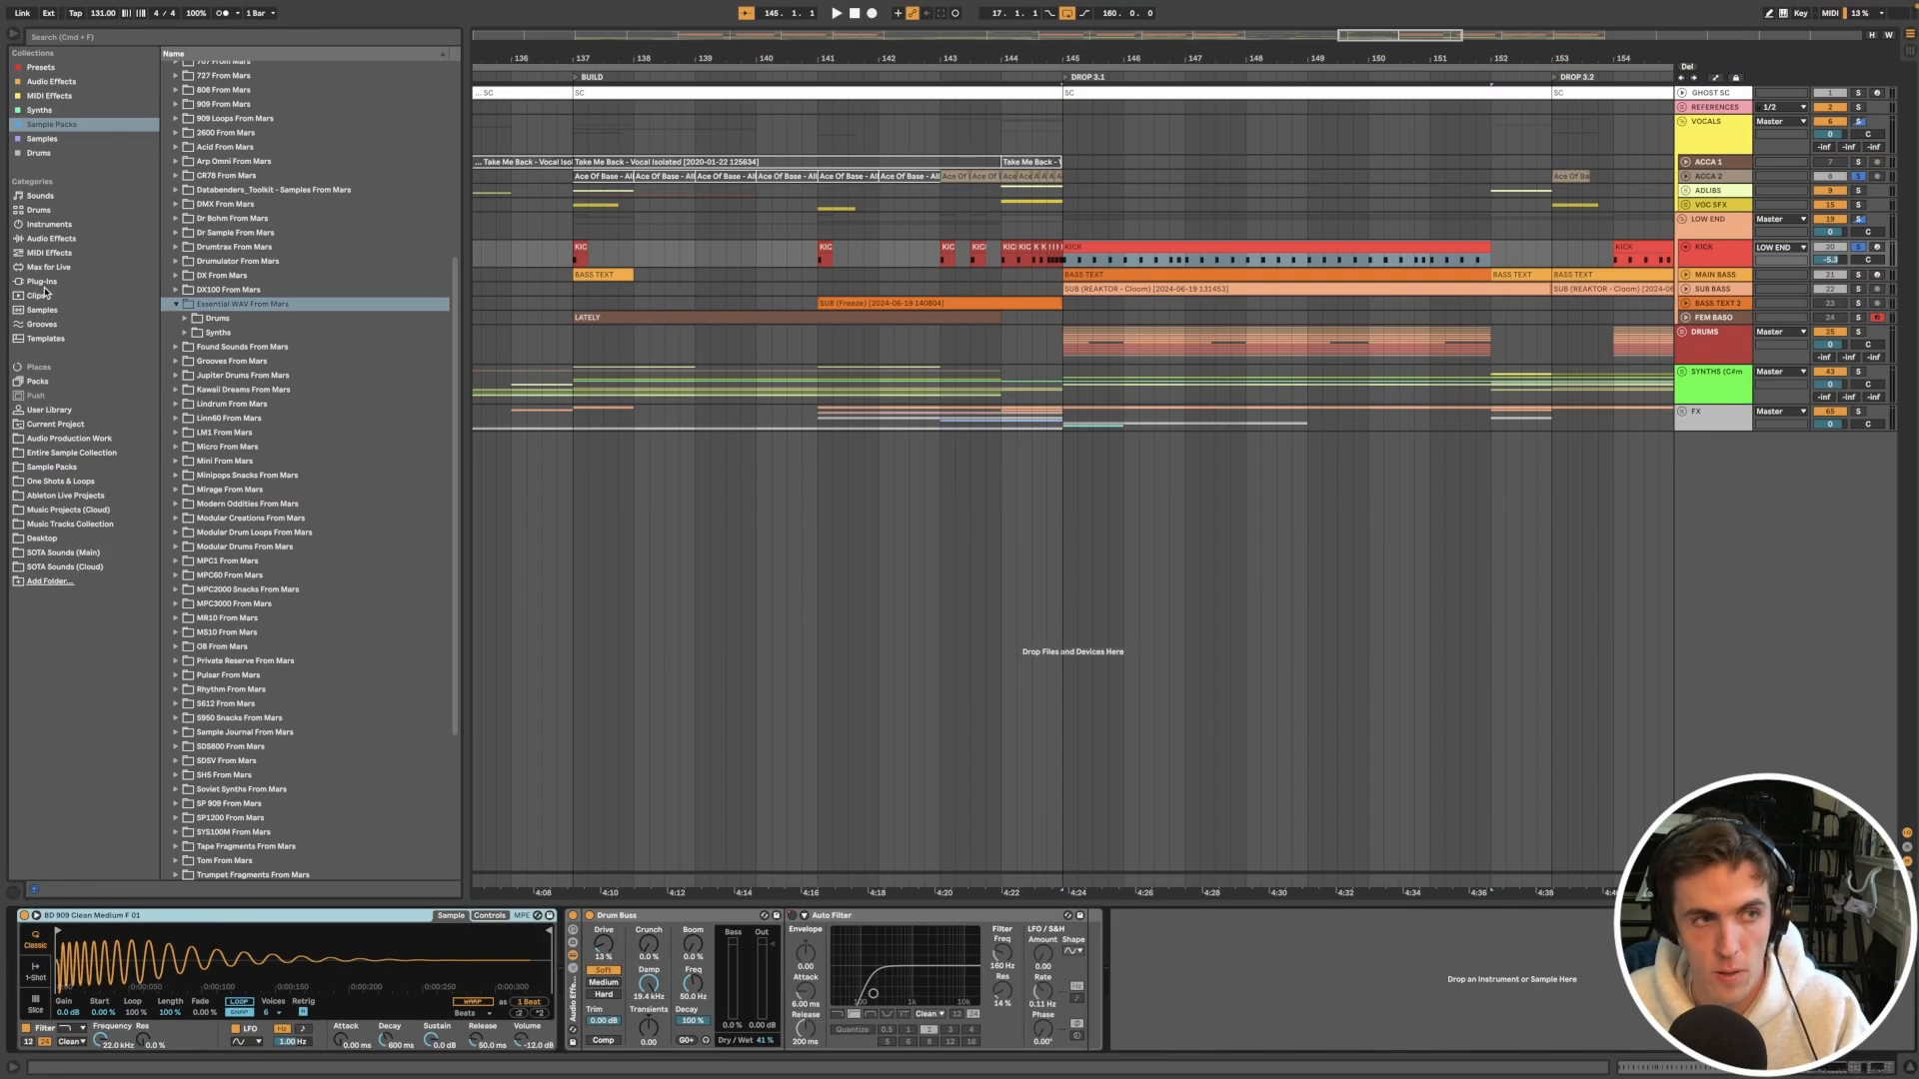
left_click(44, 289)
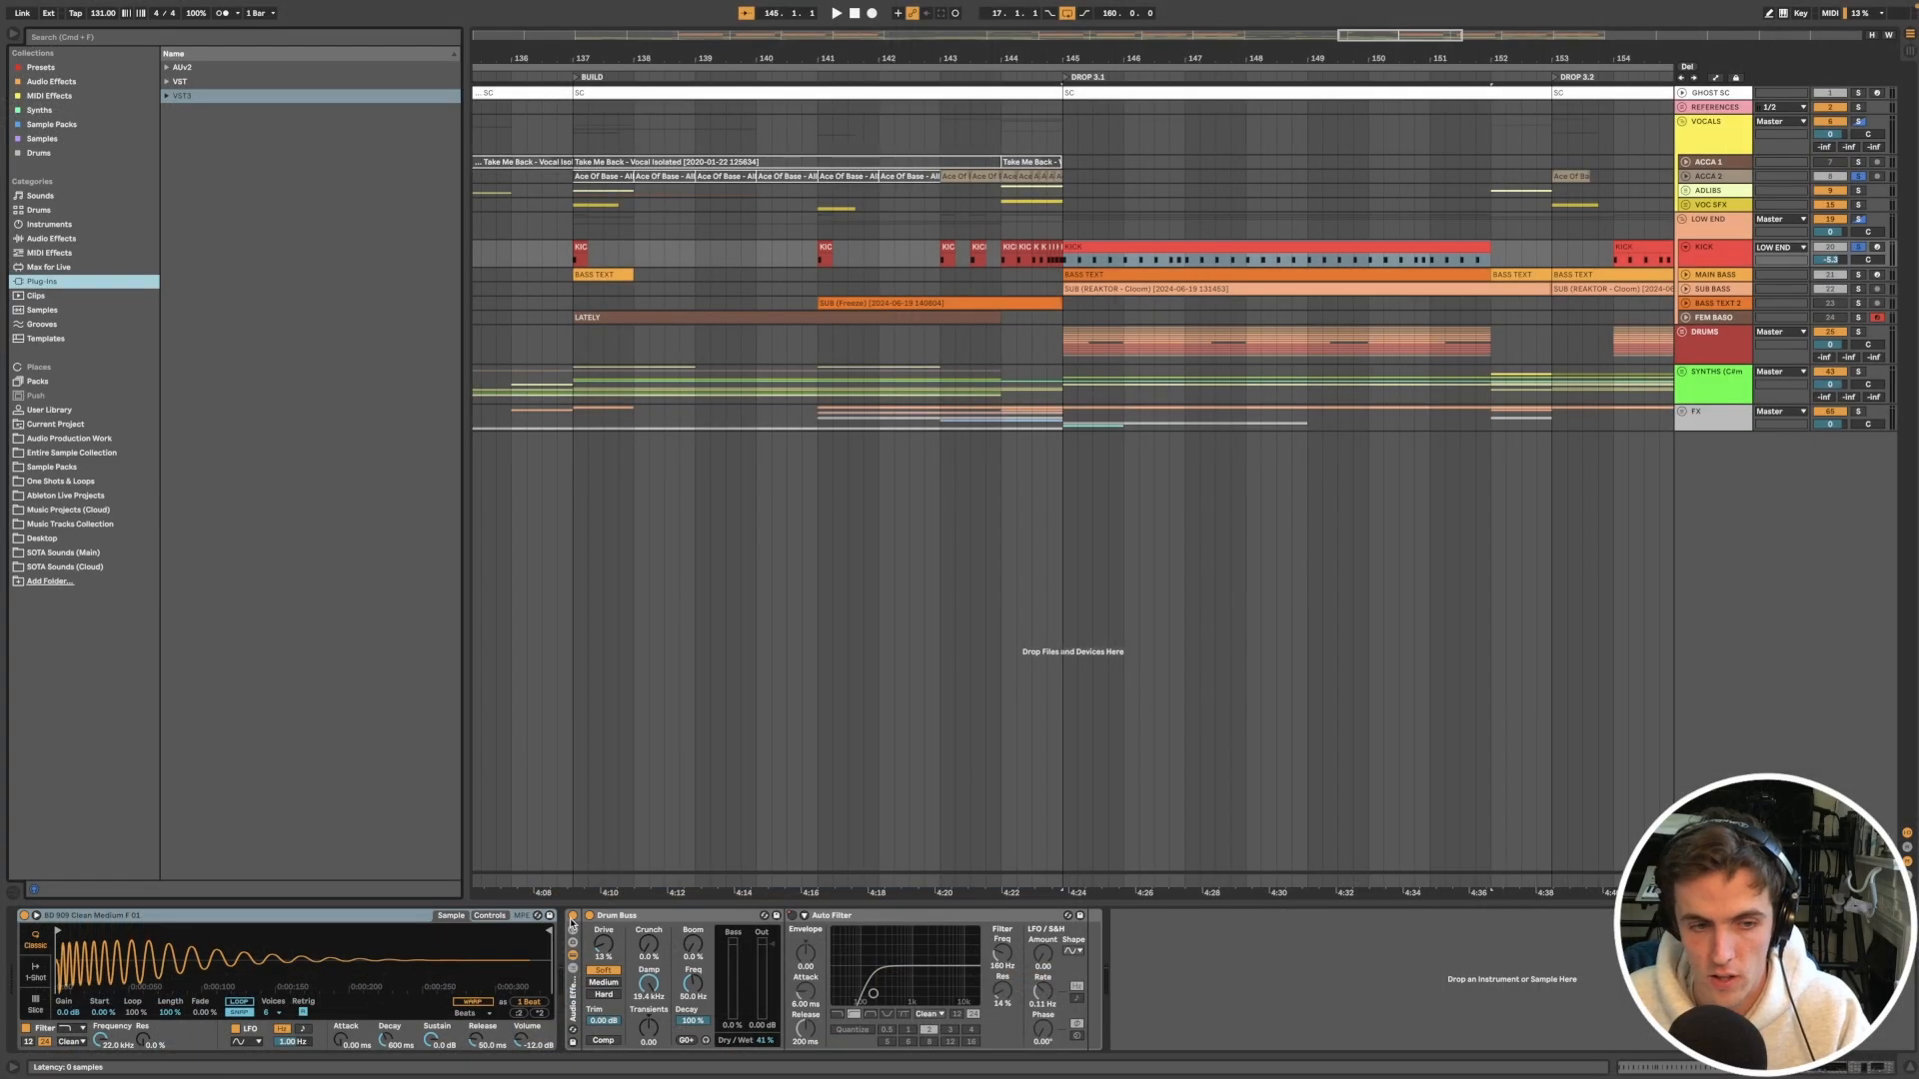
Step: Bypass the audio effect rack containing Drum Buss on the KICK track and play the kick from DROP 3.1
left_click(573, 917)
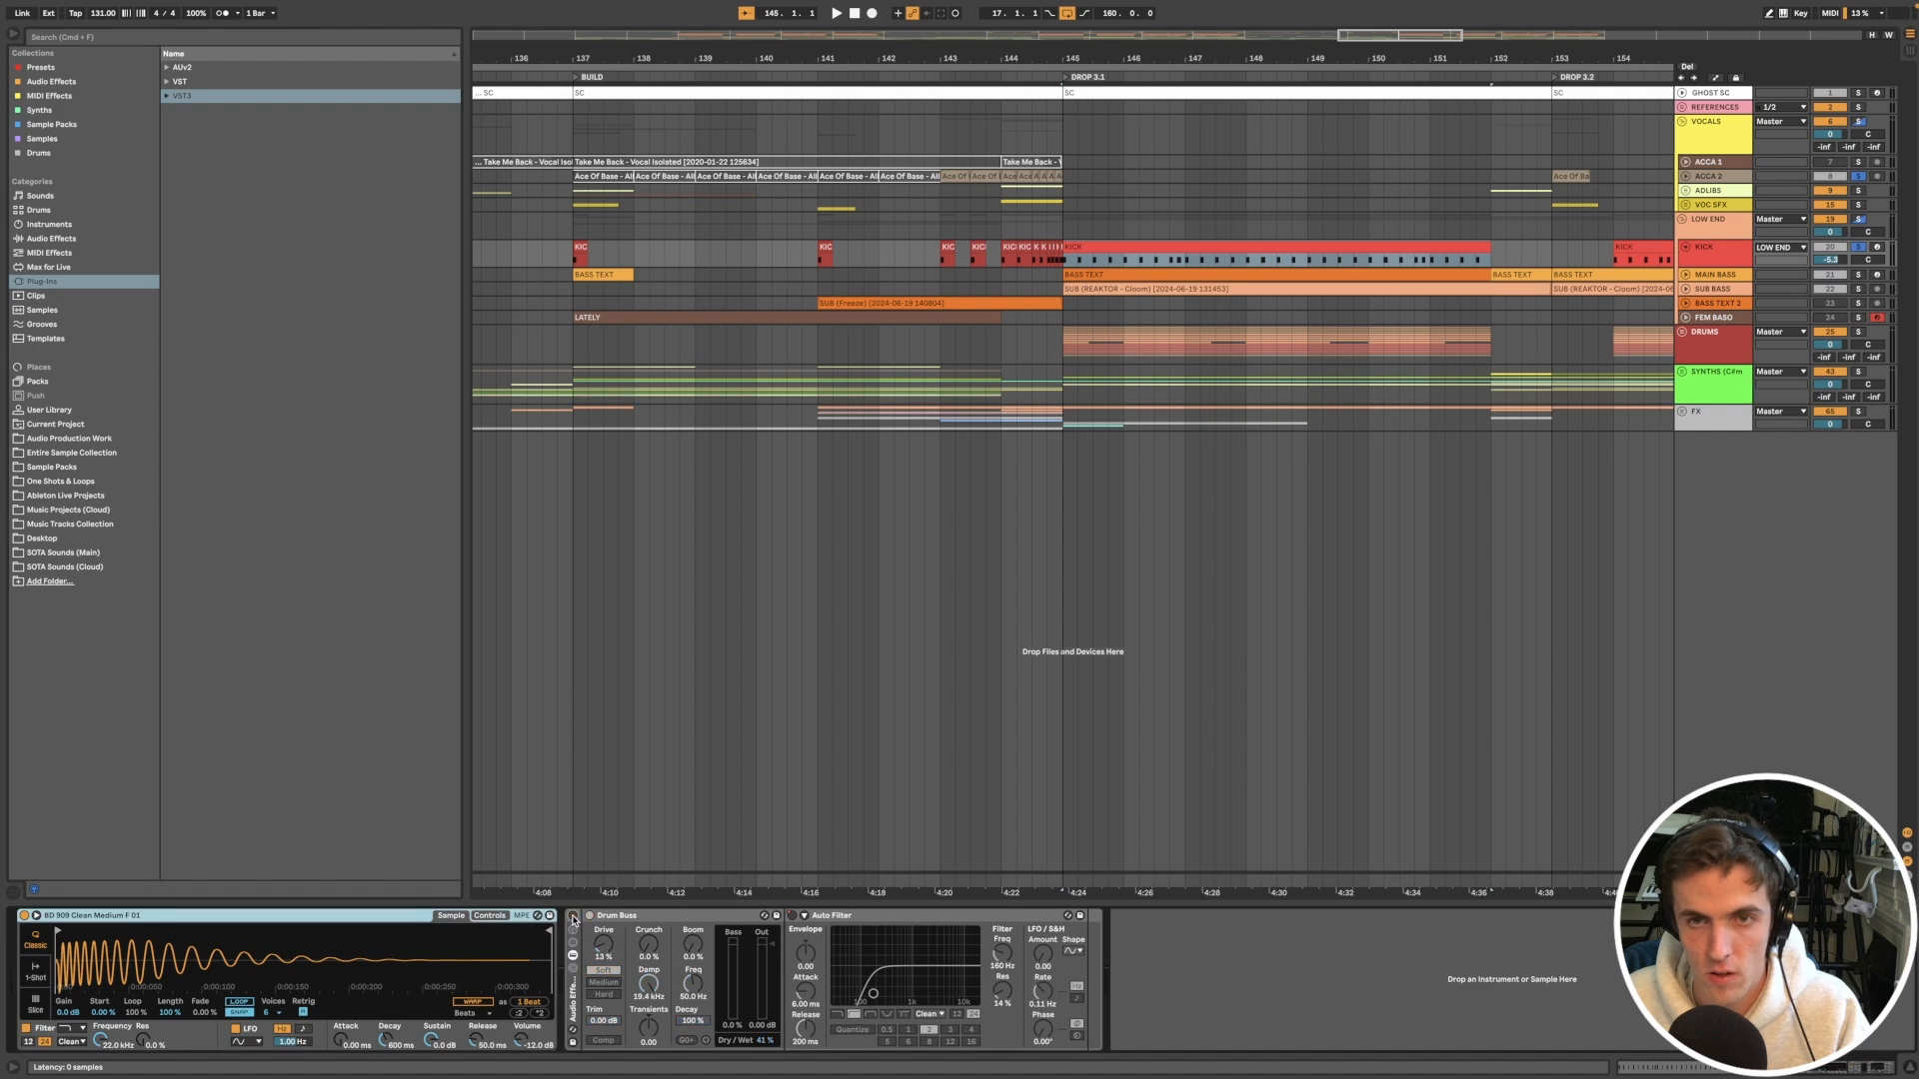
key("space")
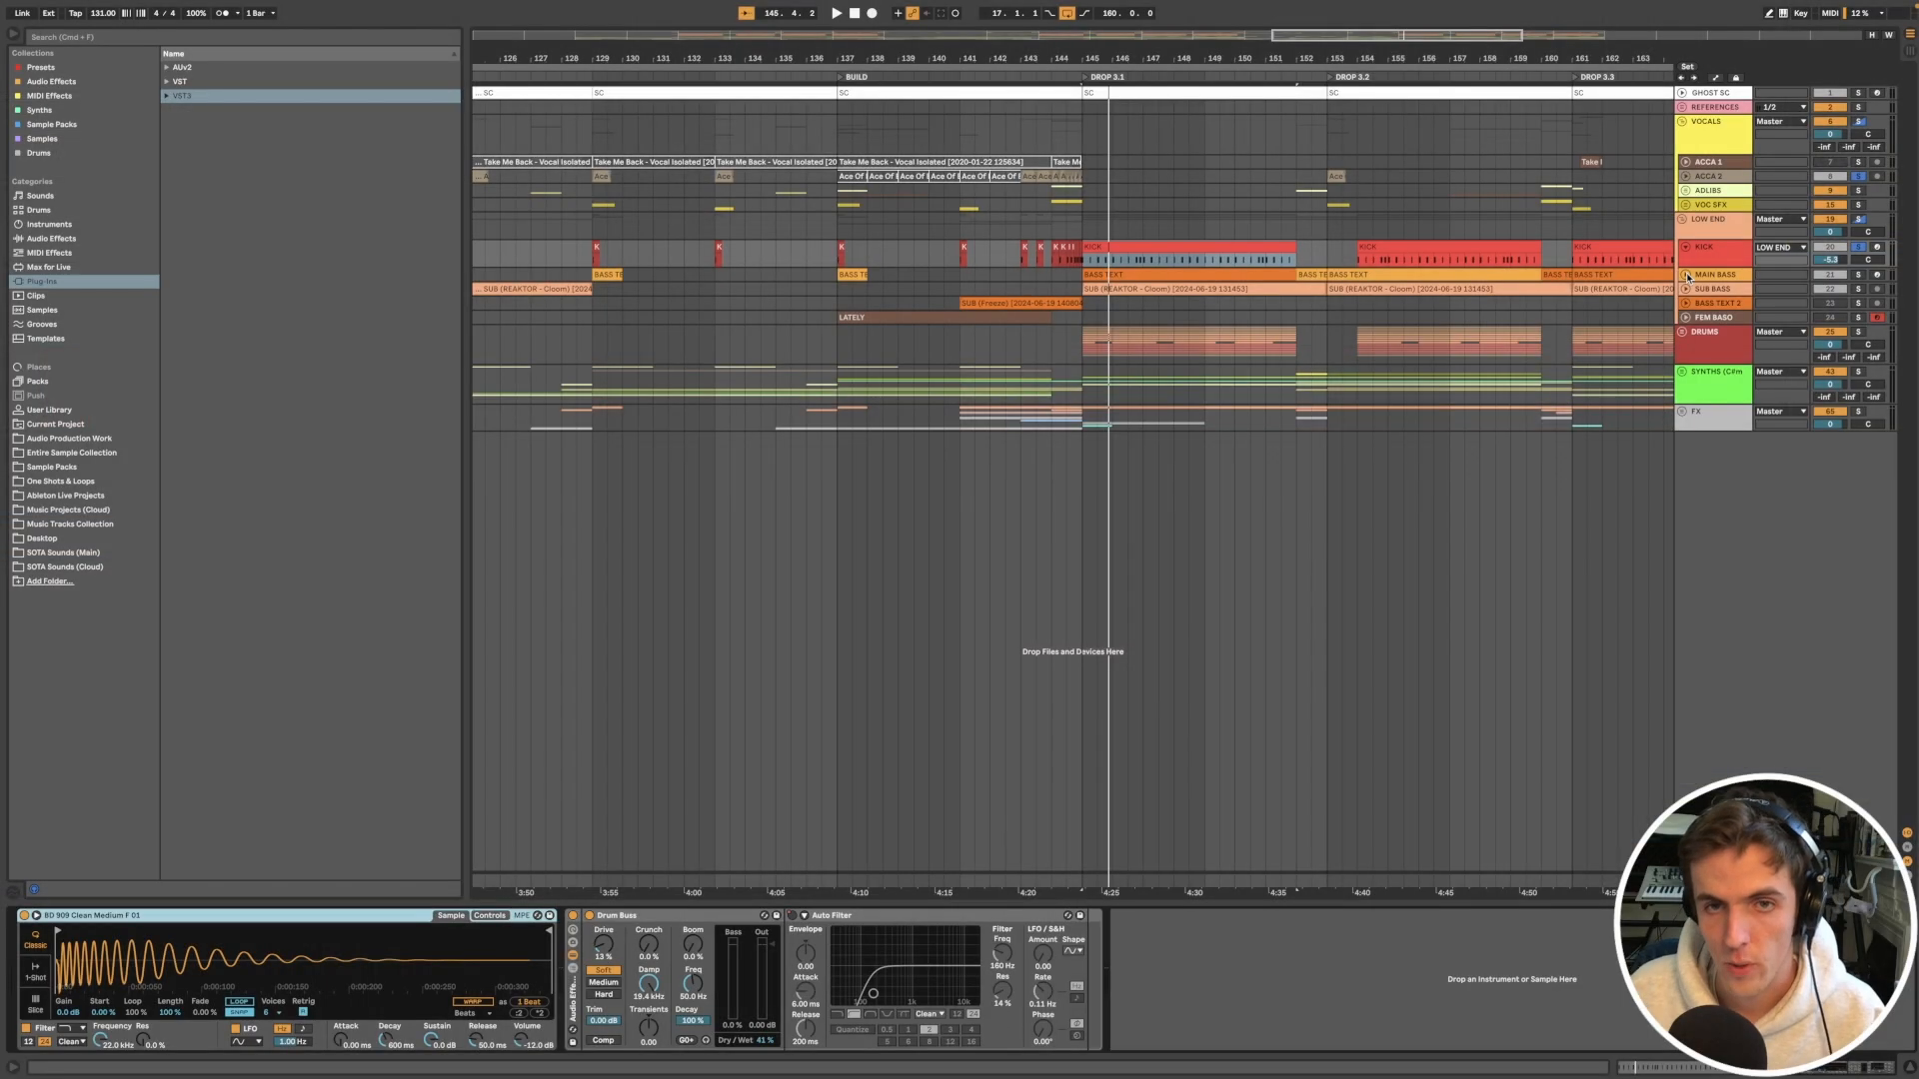
Step: Unfold the MAIN BASS track and show its device chain
left_click(1686, 276)
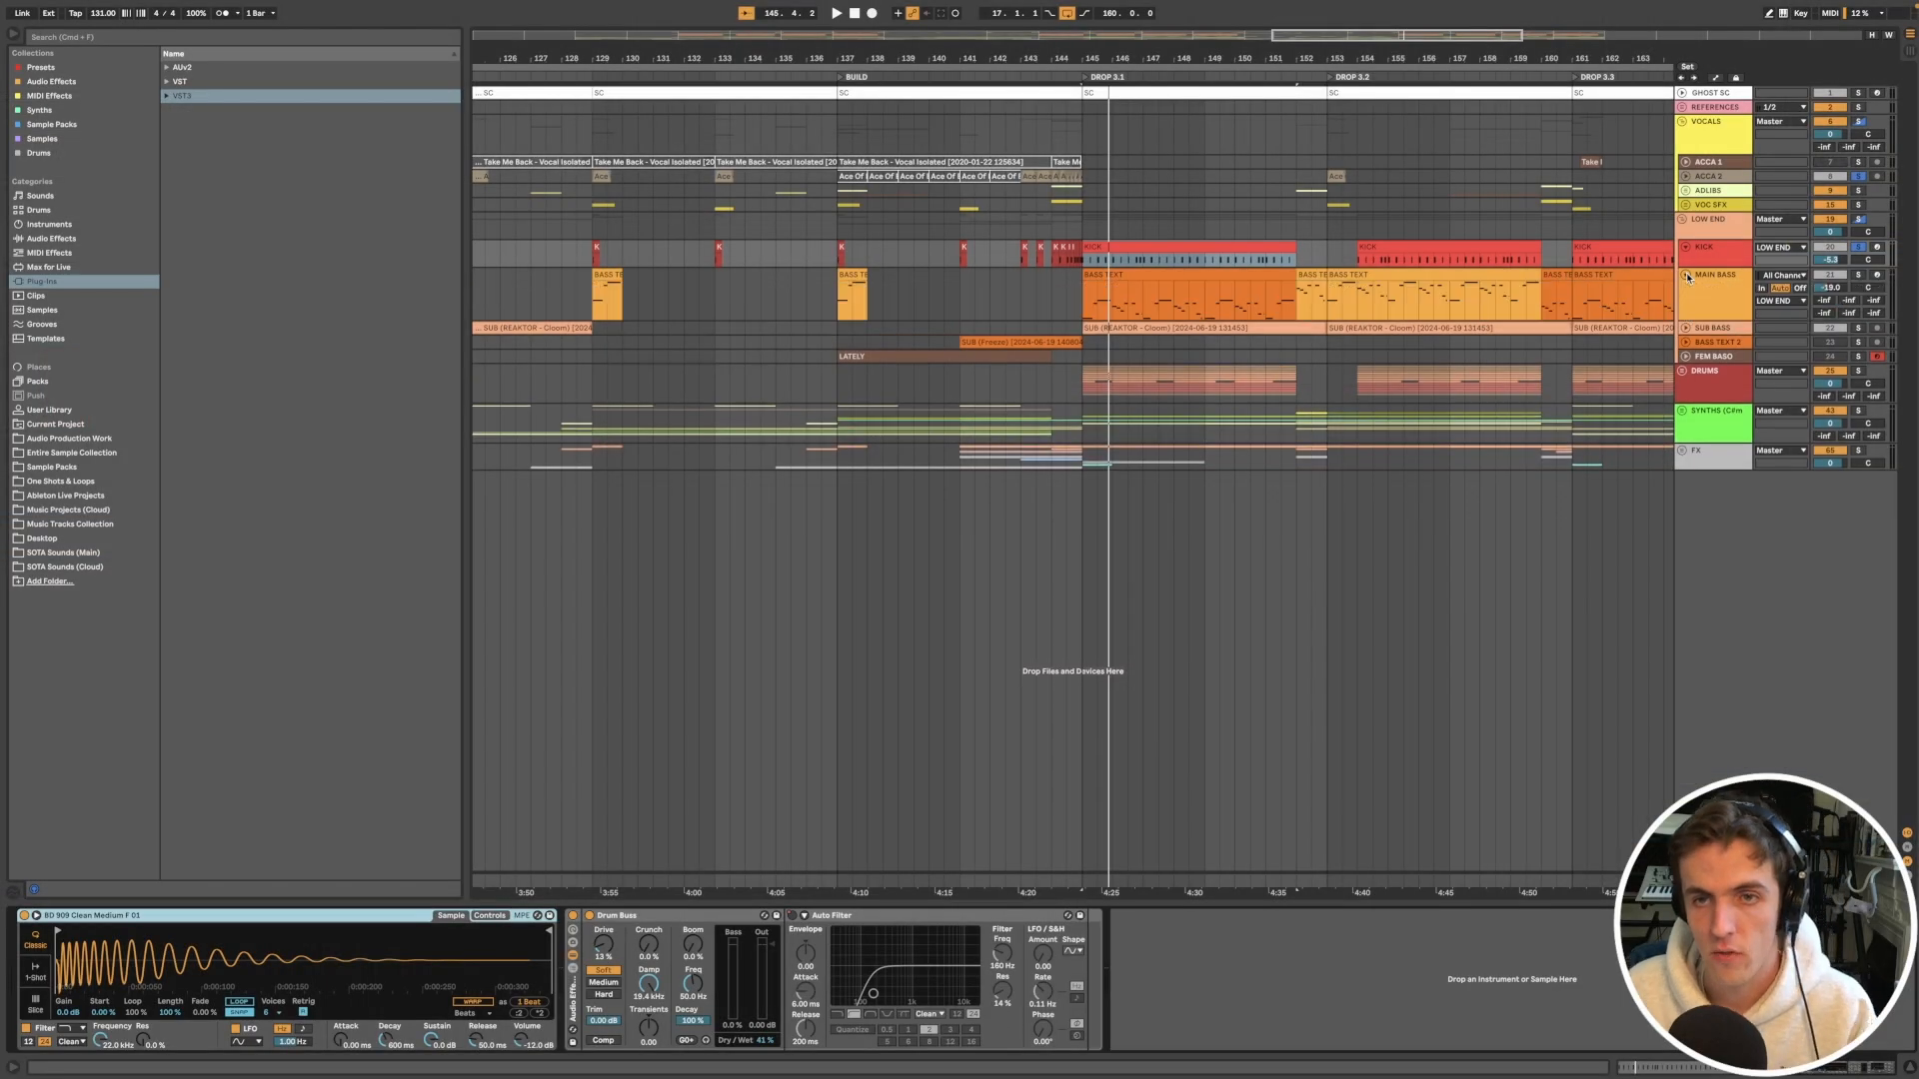
left_click(1708, 281)
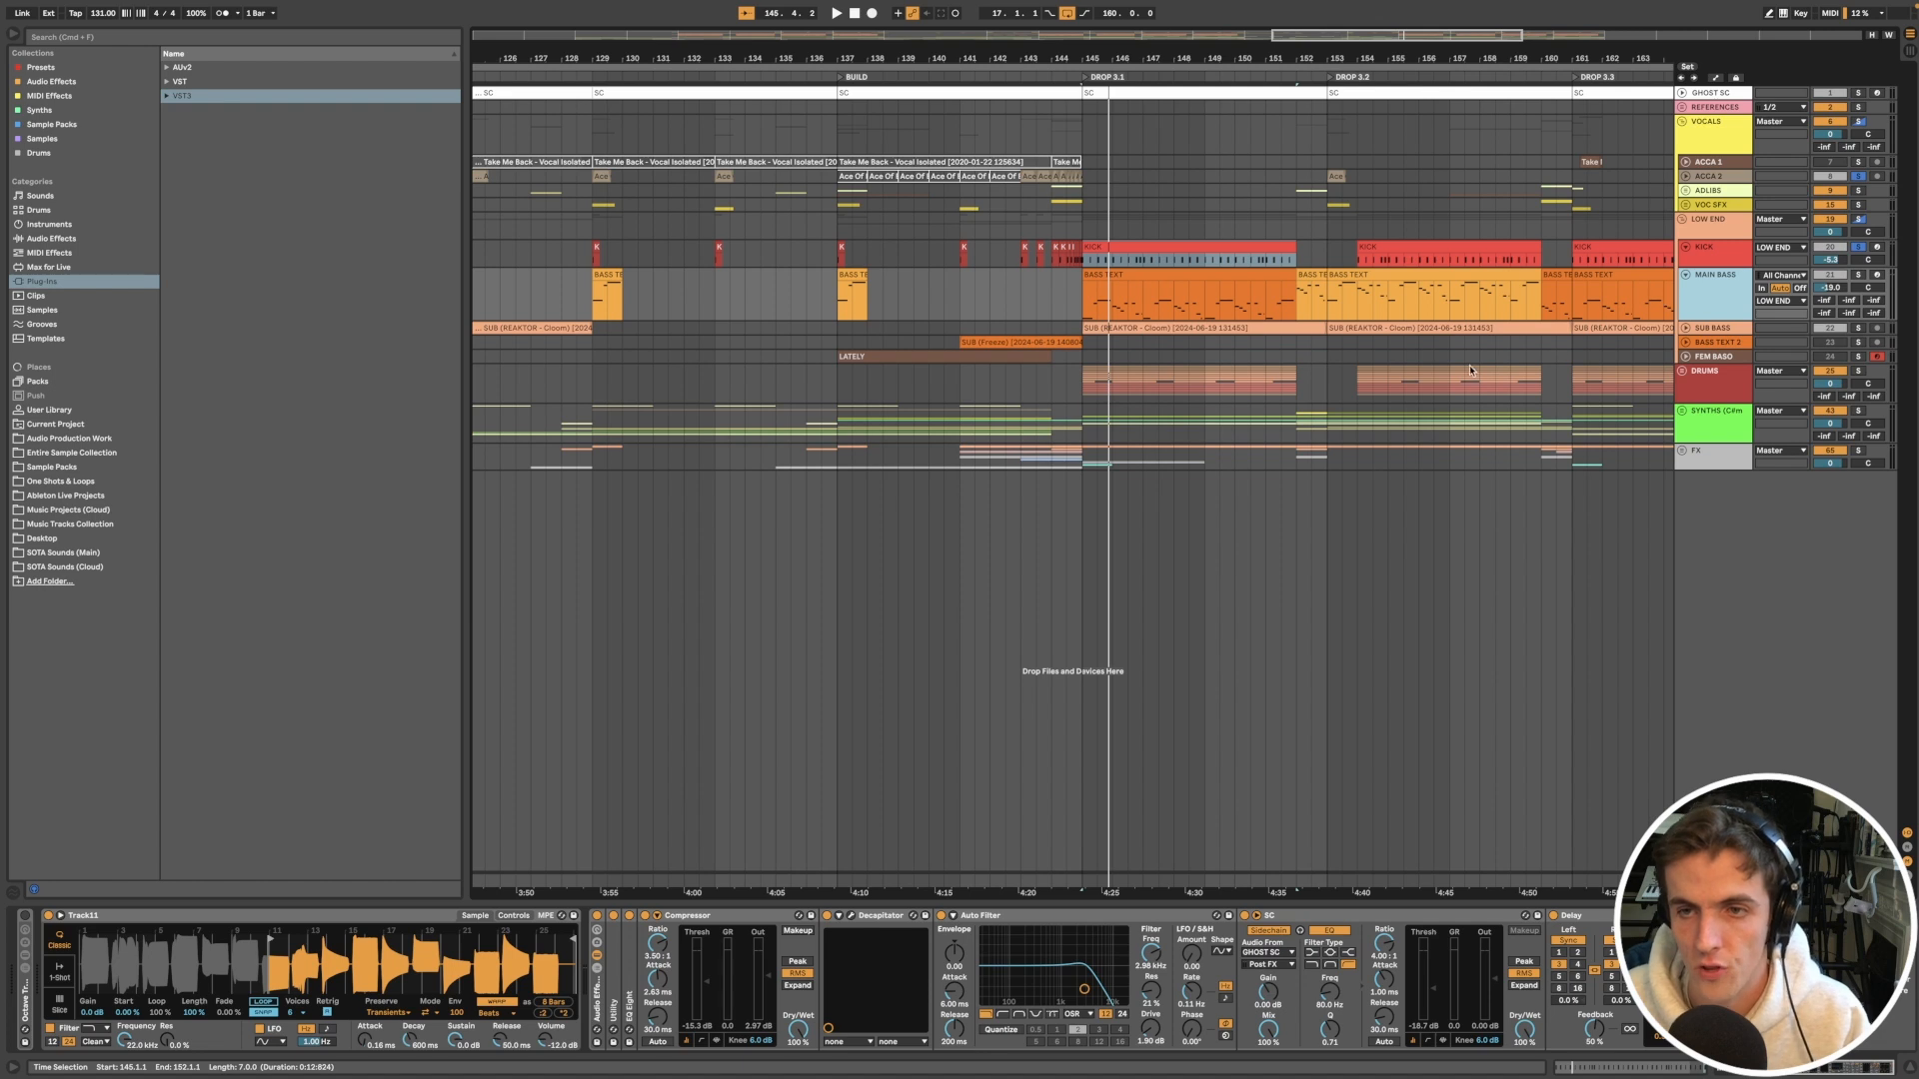
Step: Show the FEM BASO devices at DROP 3.1, and play the MAIN BASS track's BASS TEXT clip there
left_click(1085, 357)
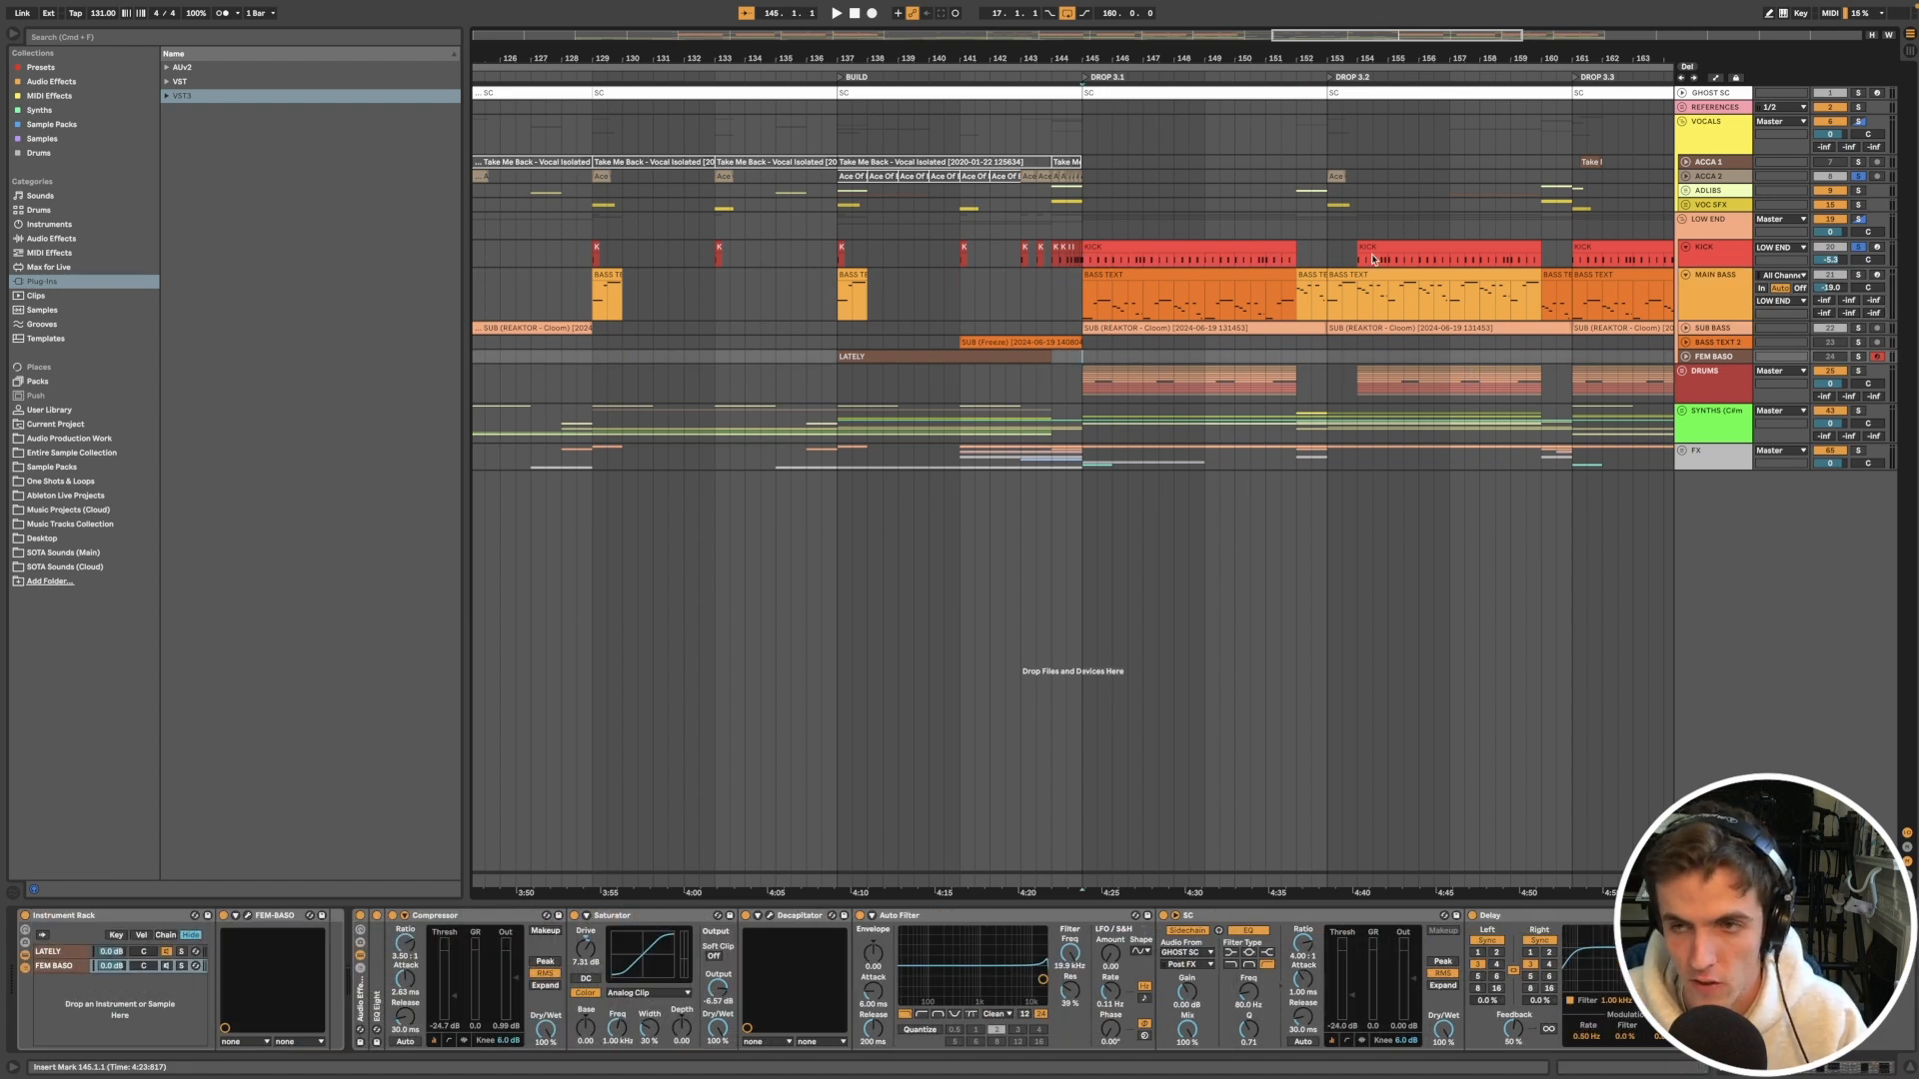
left_click(1744, 303)
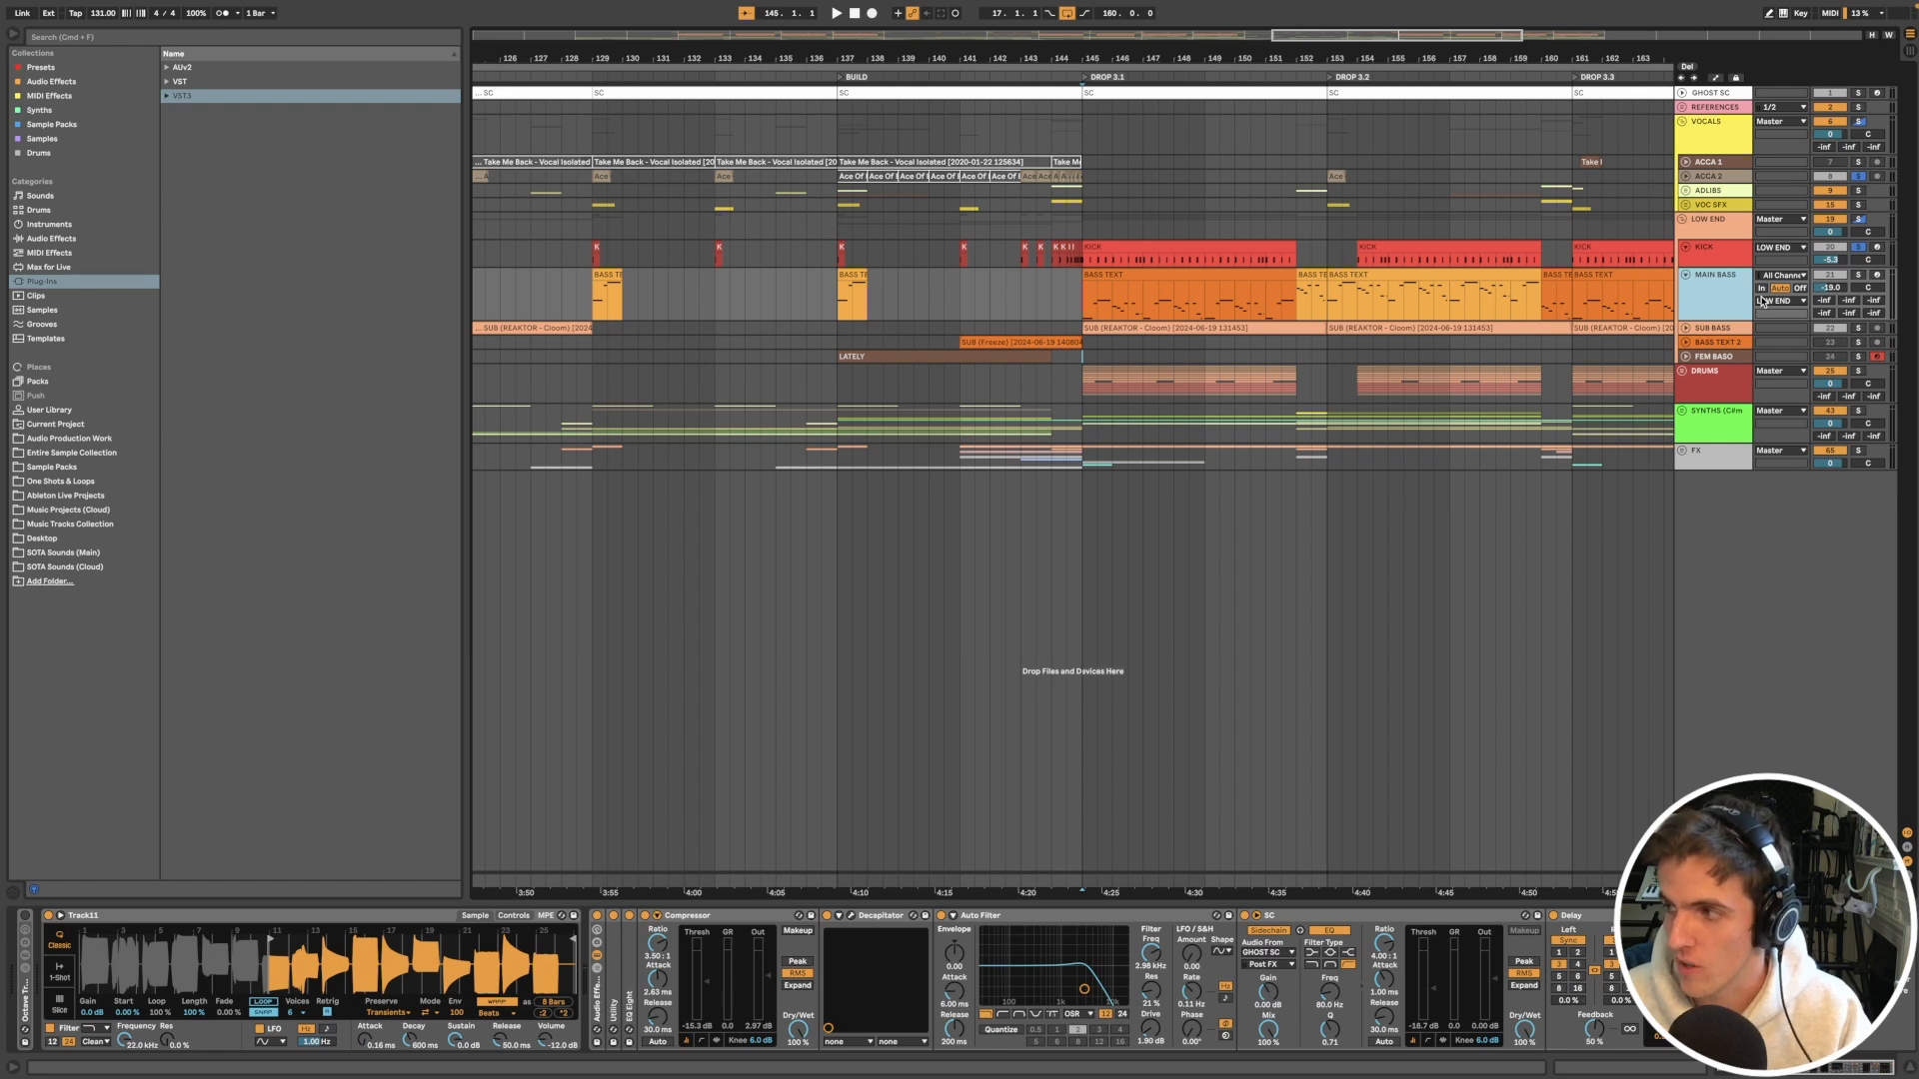
left_click(1165, 276)
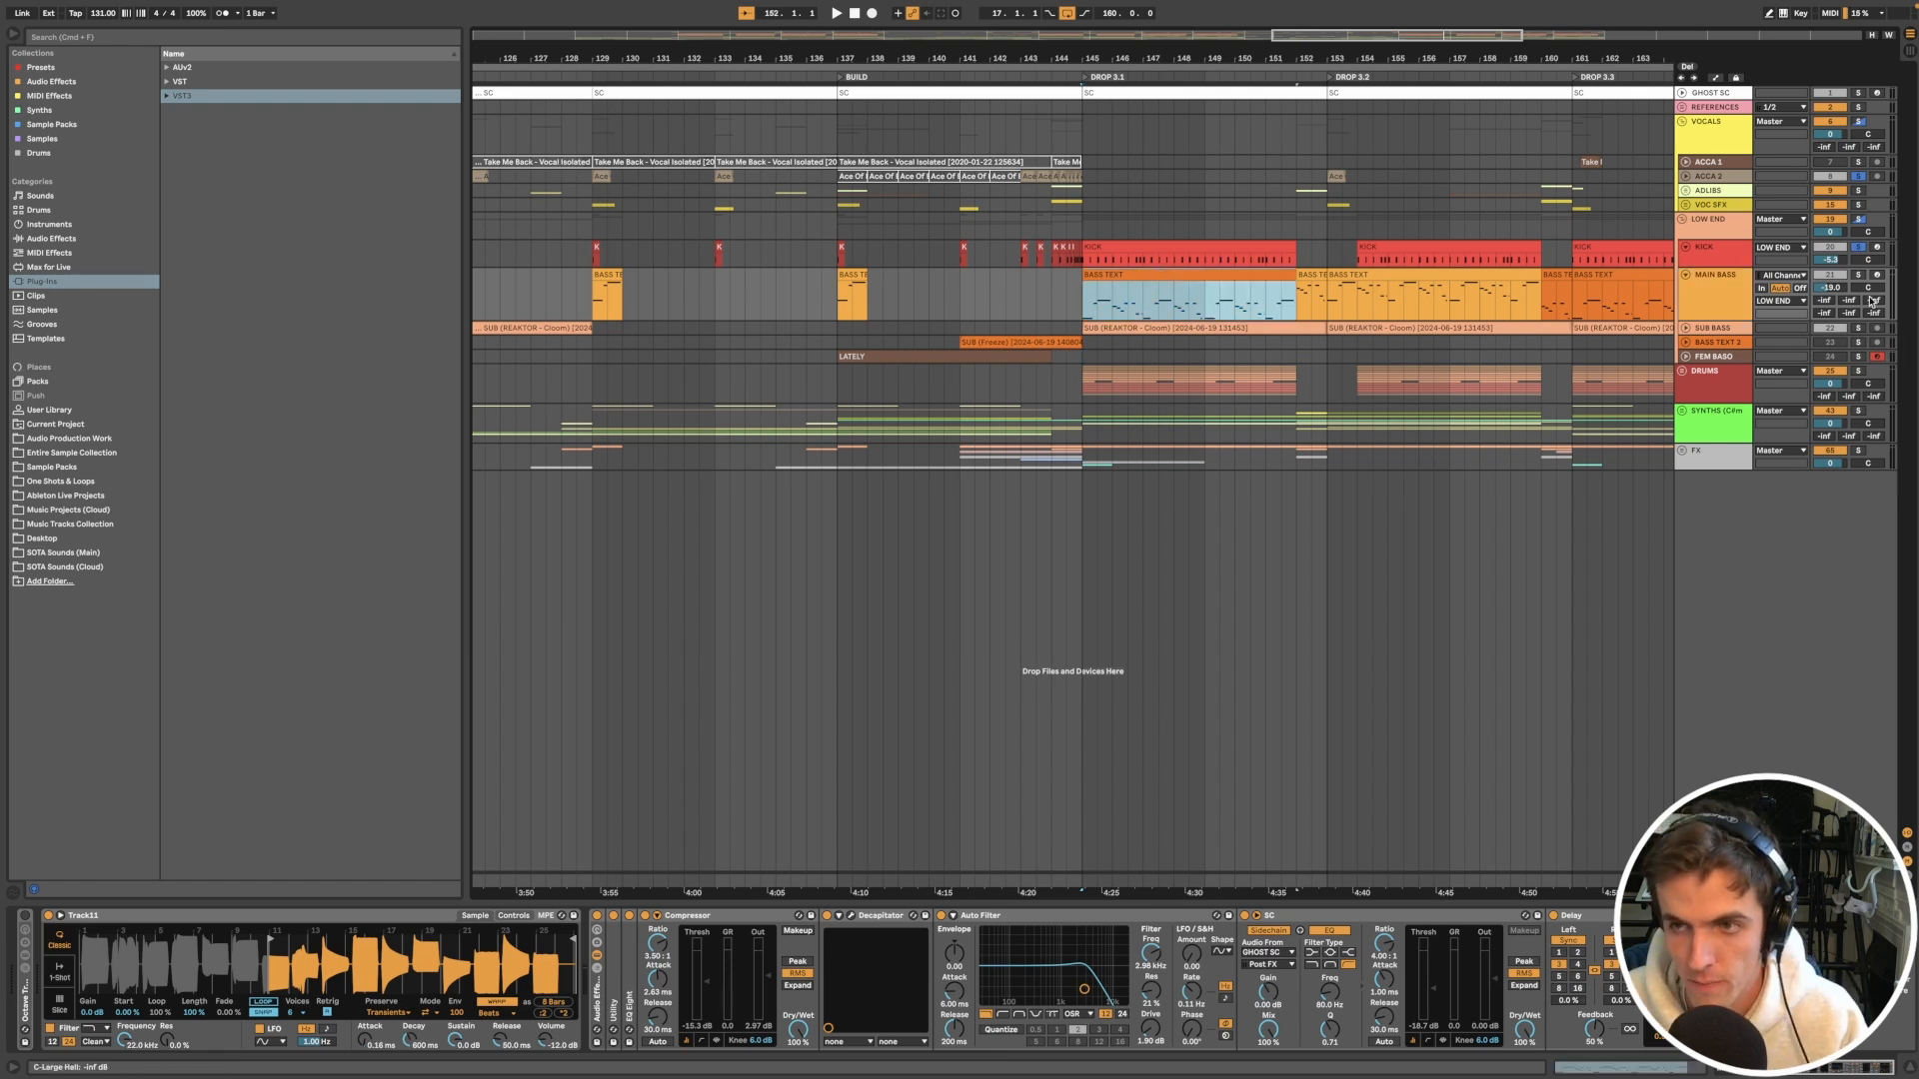
key("space")
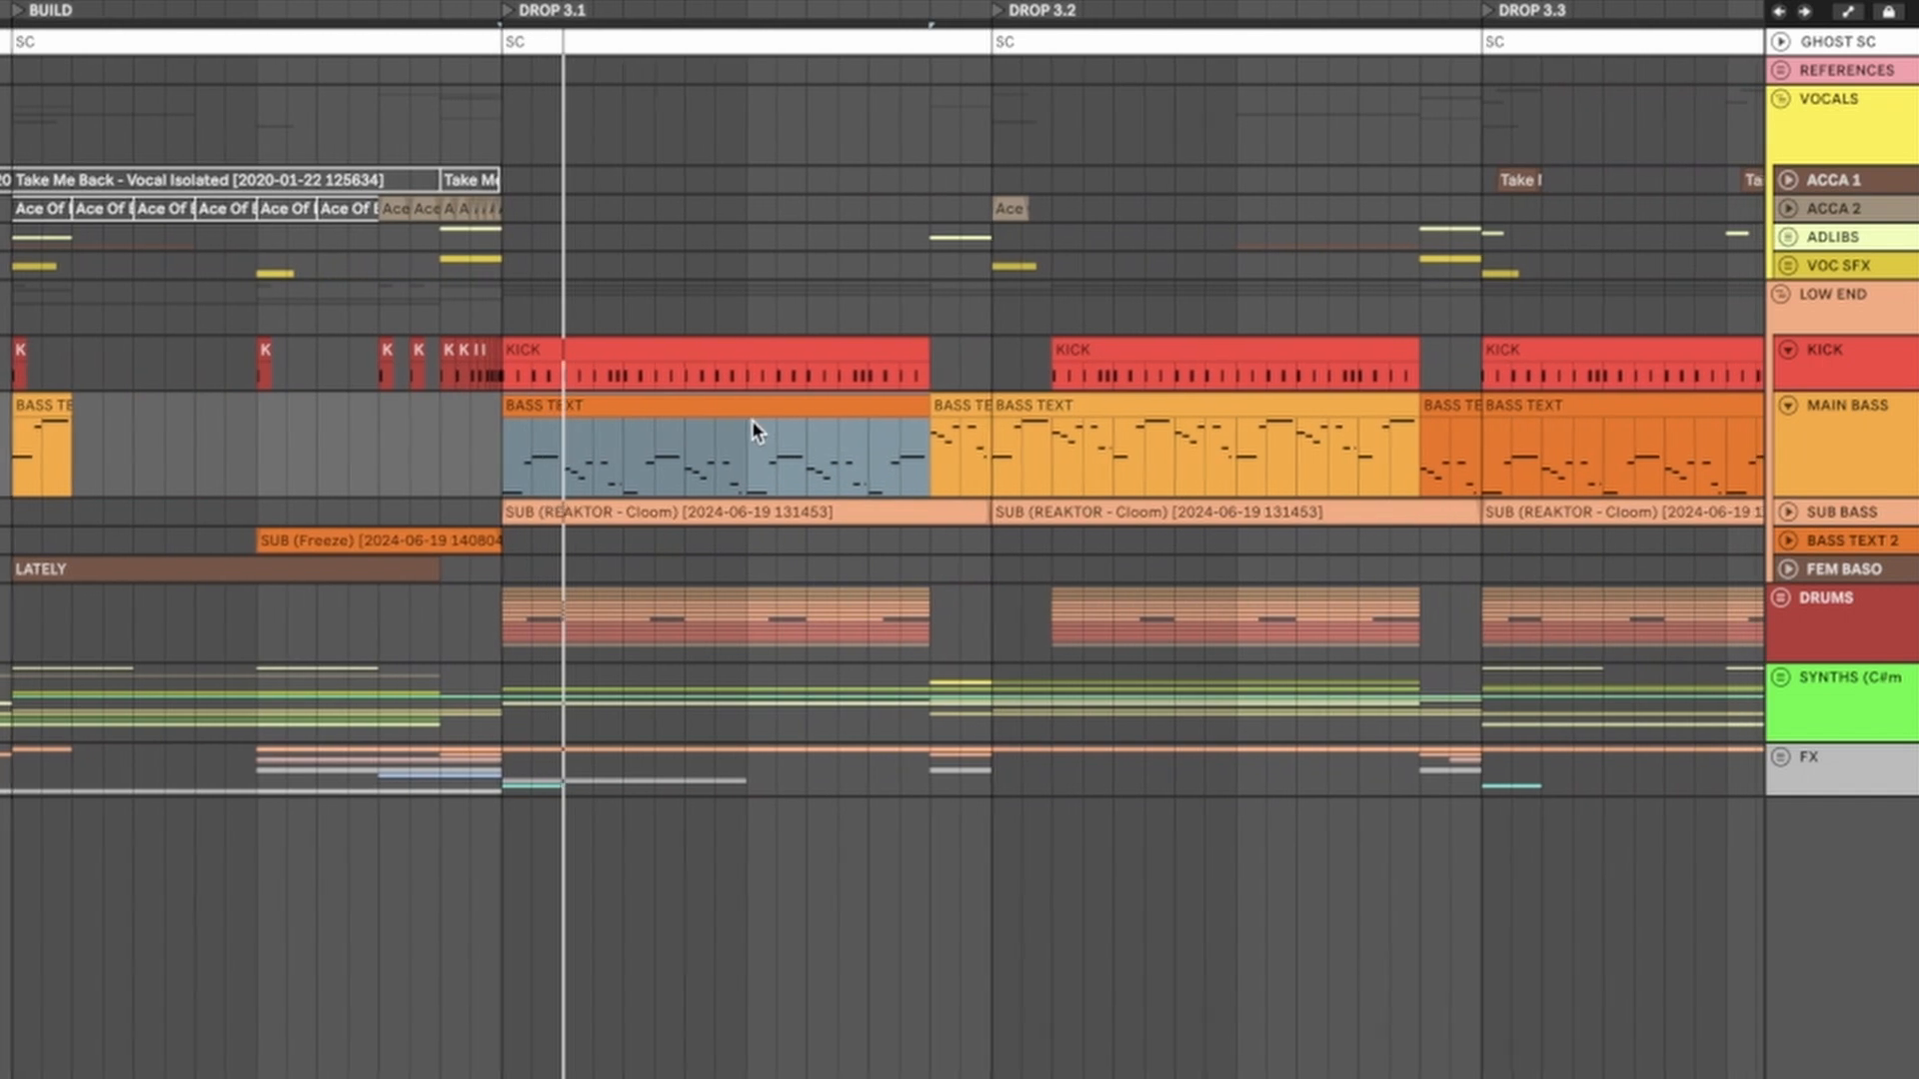
key("plus")
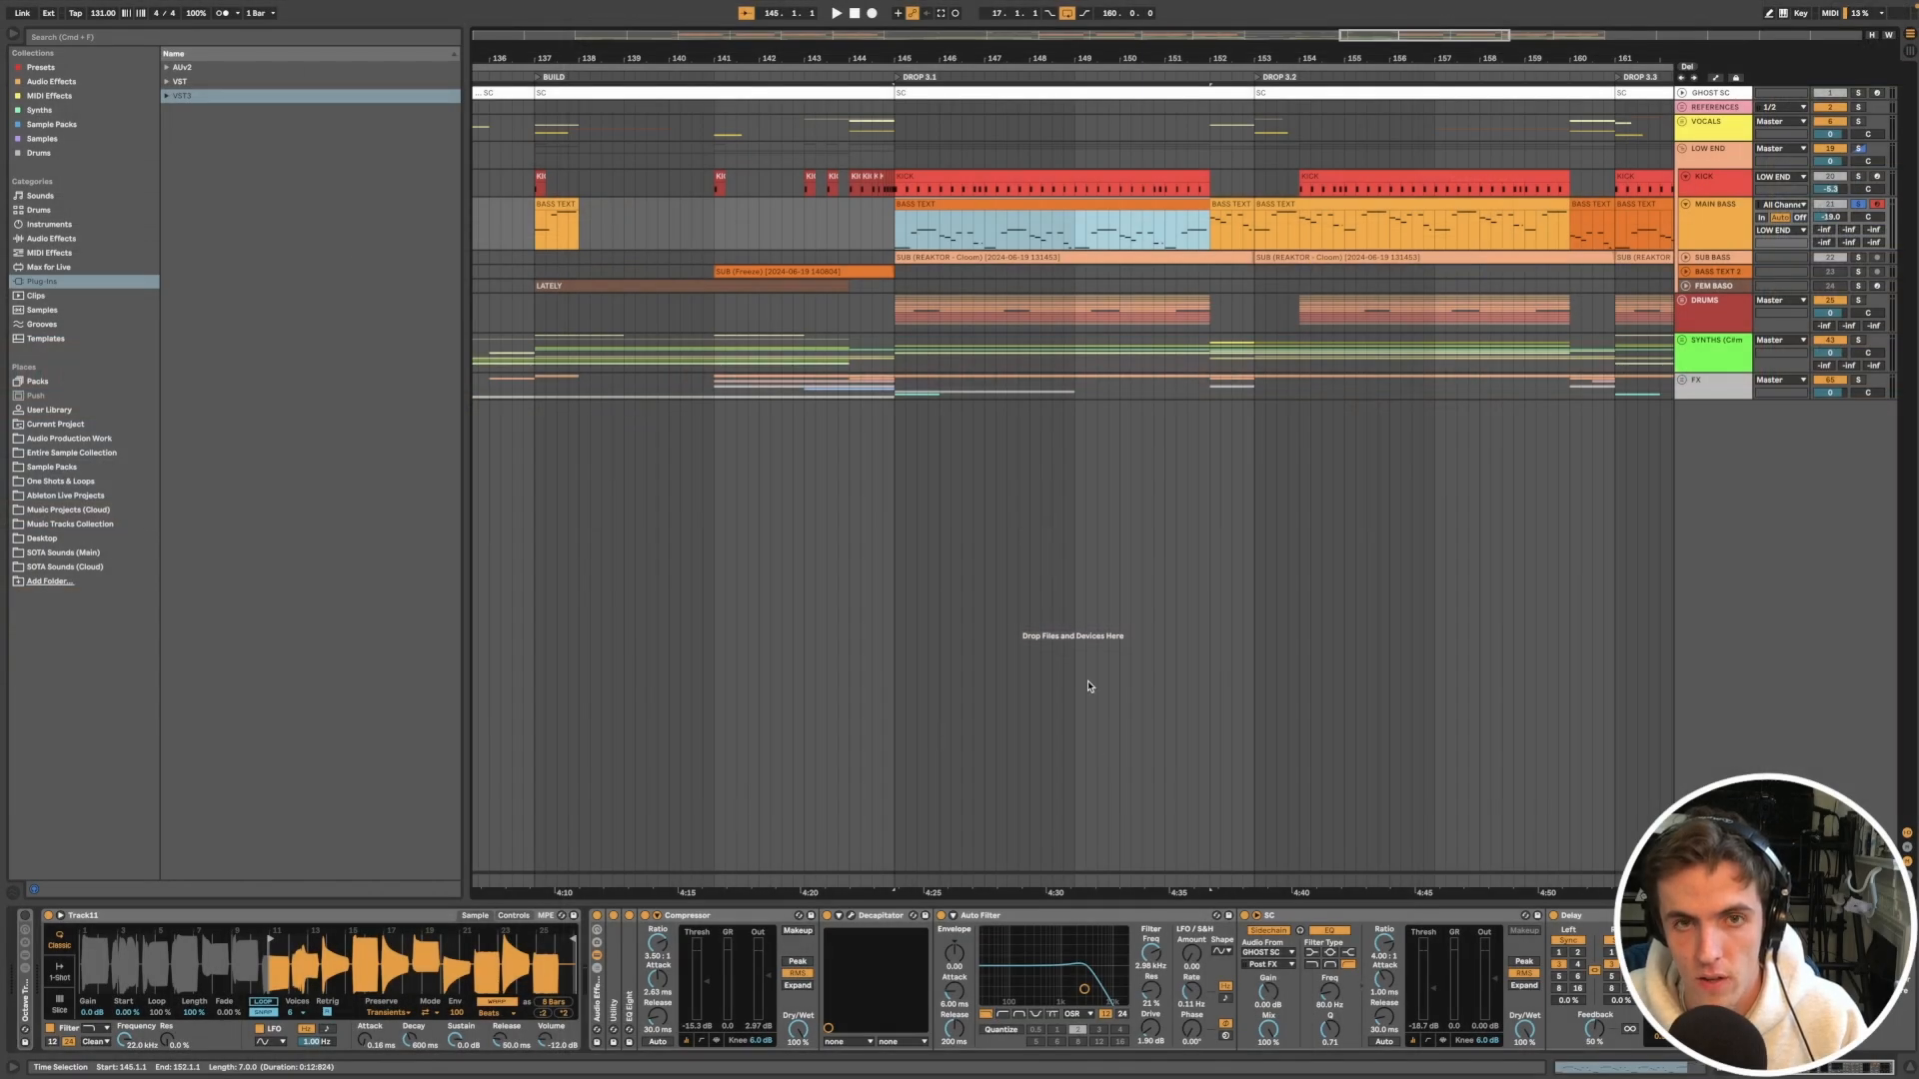
Step: Examine the Track11 waveform in the MAIN BASS sampler around the sample's start point near bar 11 while auditioning the bass
left_click(202, 916)
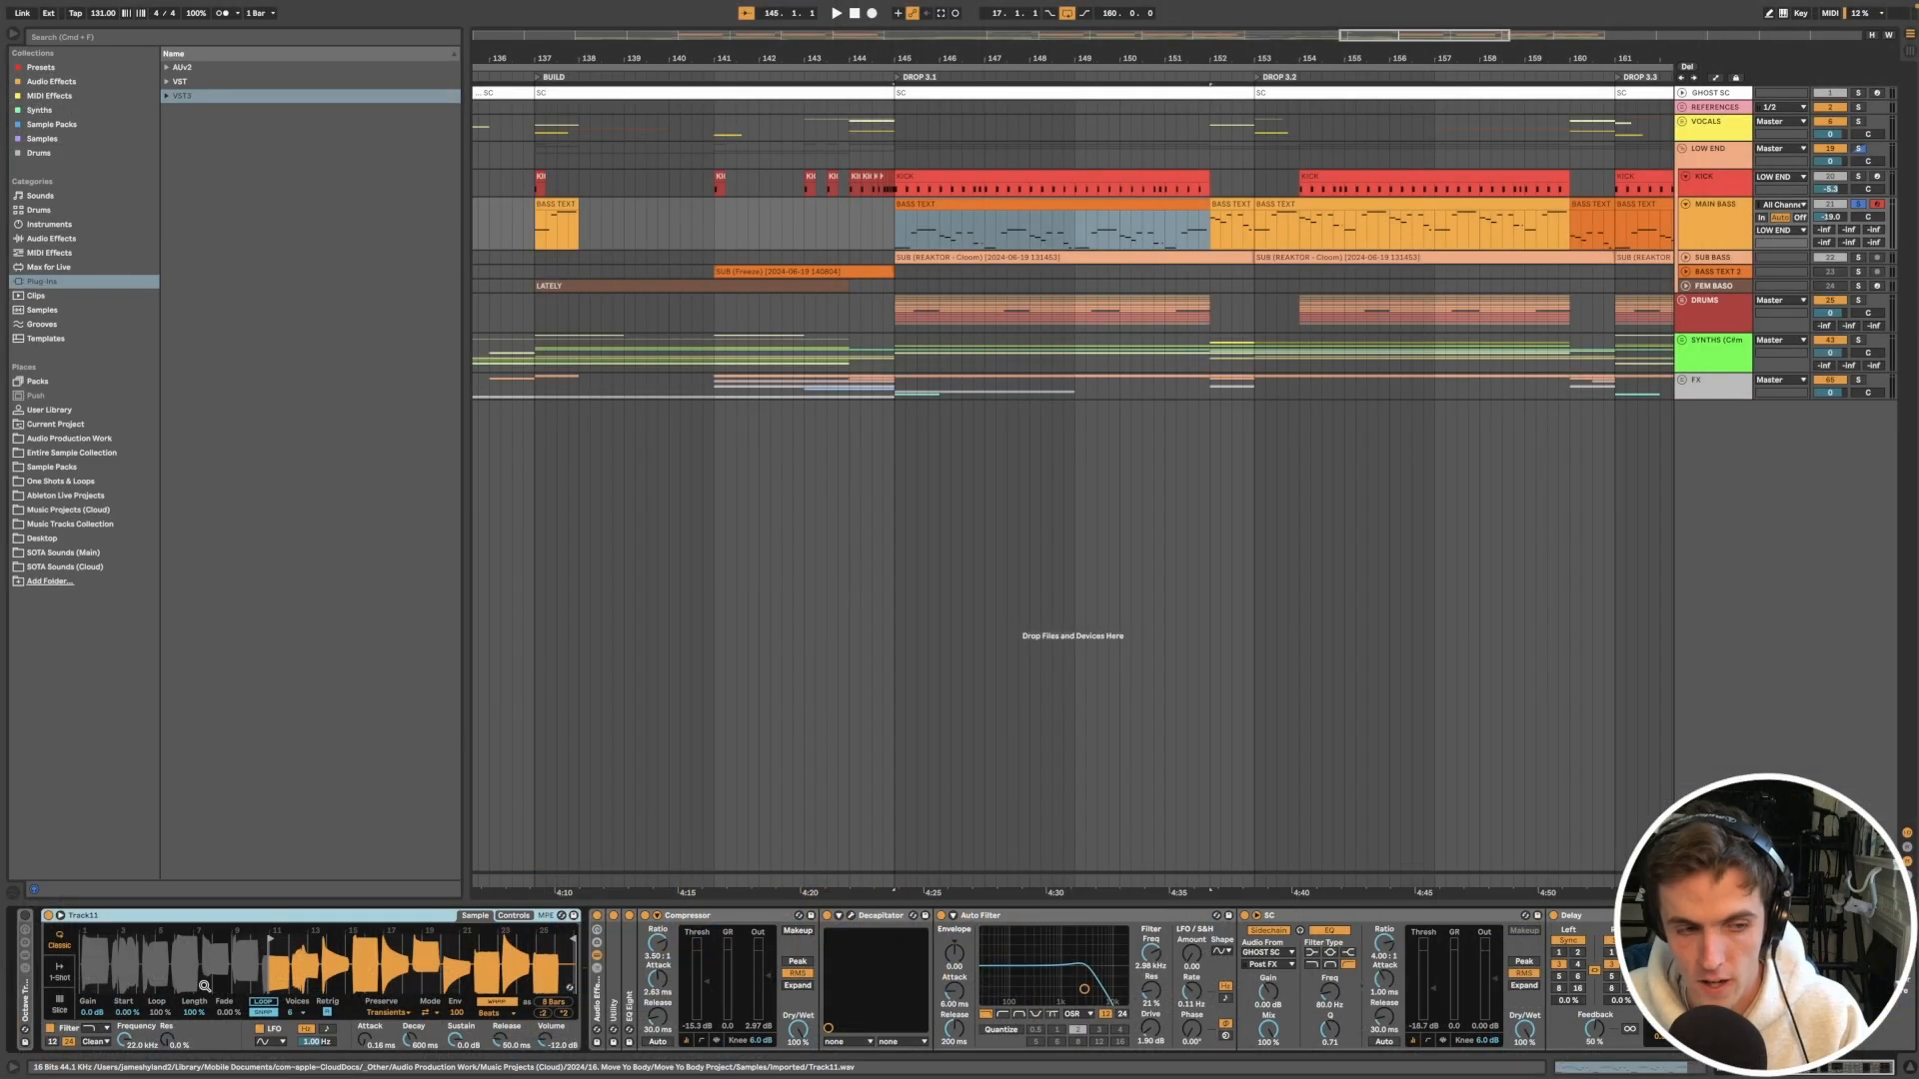
left_click_drag(351, 879, 367, 935)
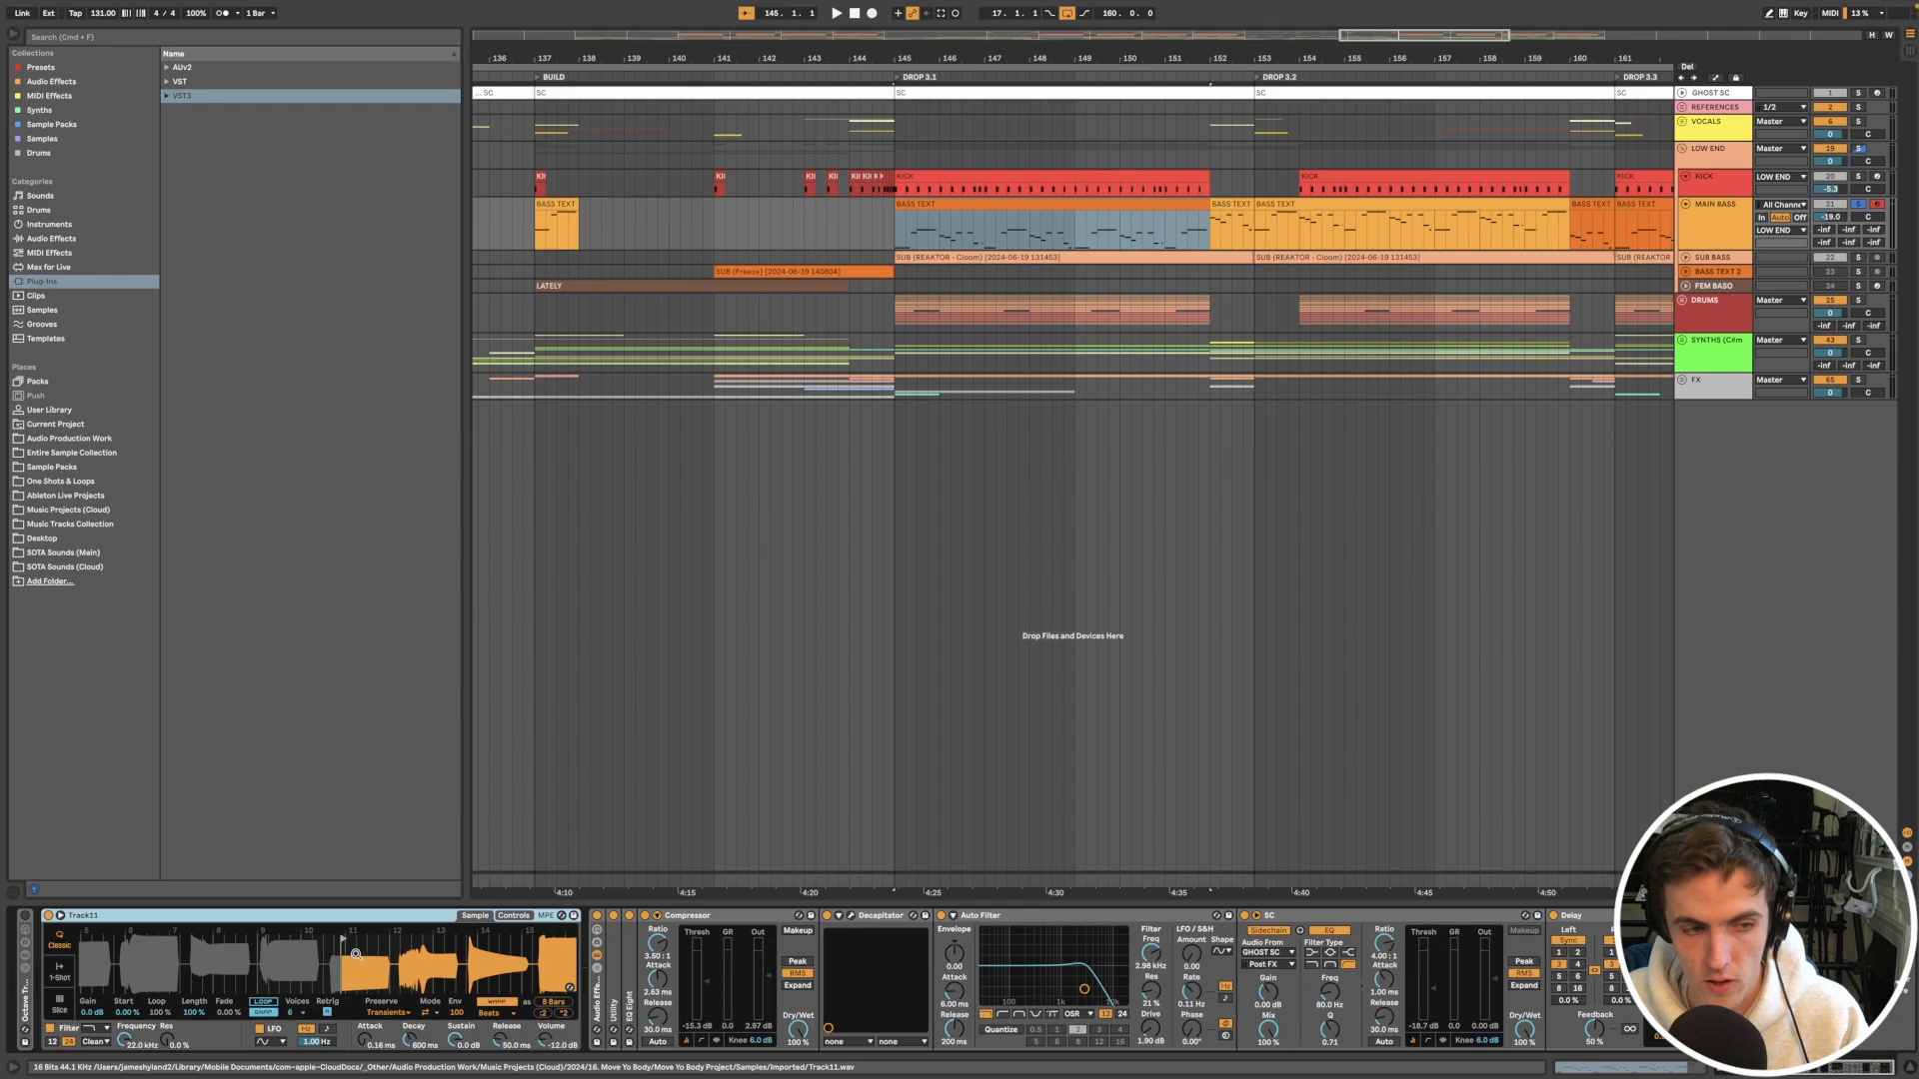
key("minus")
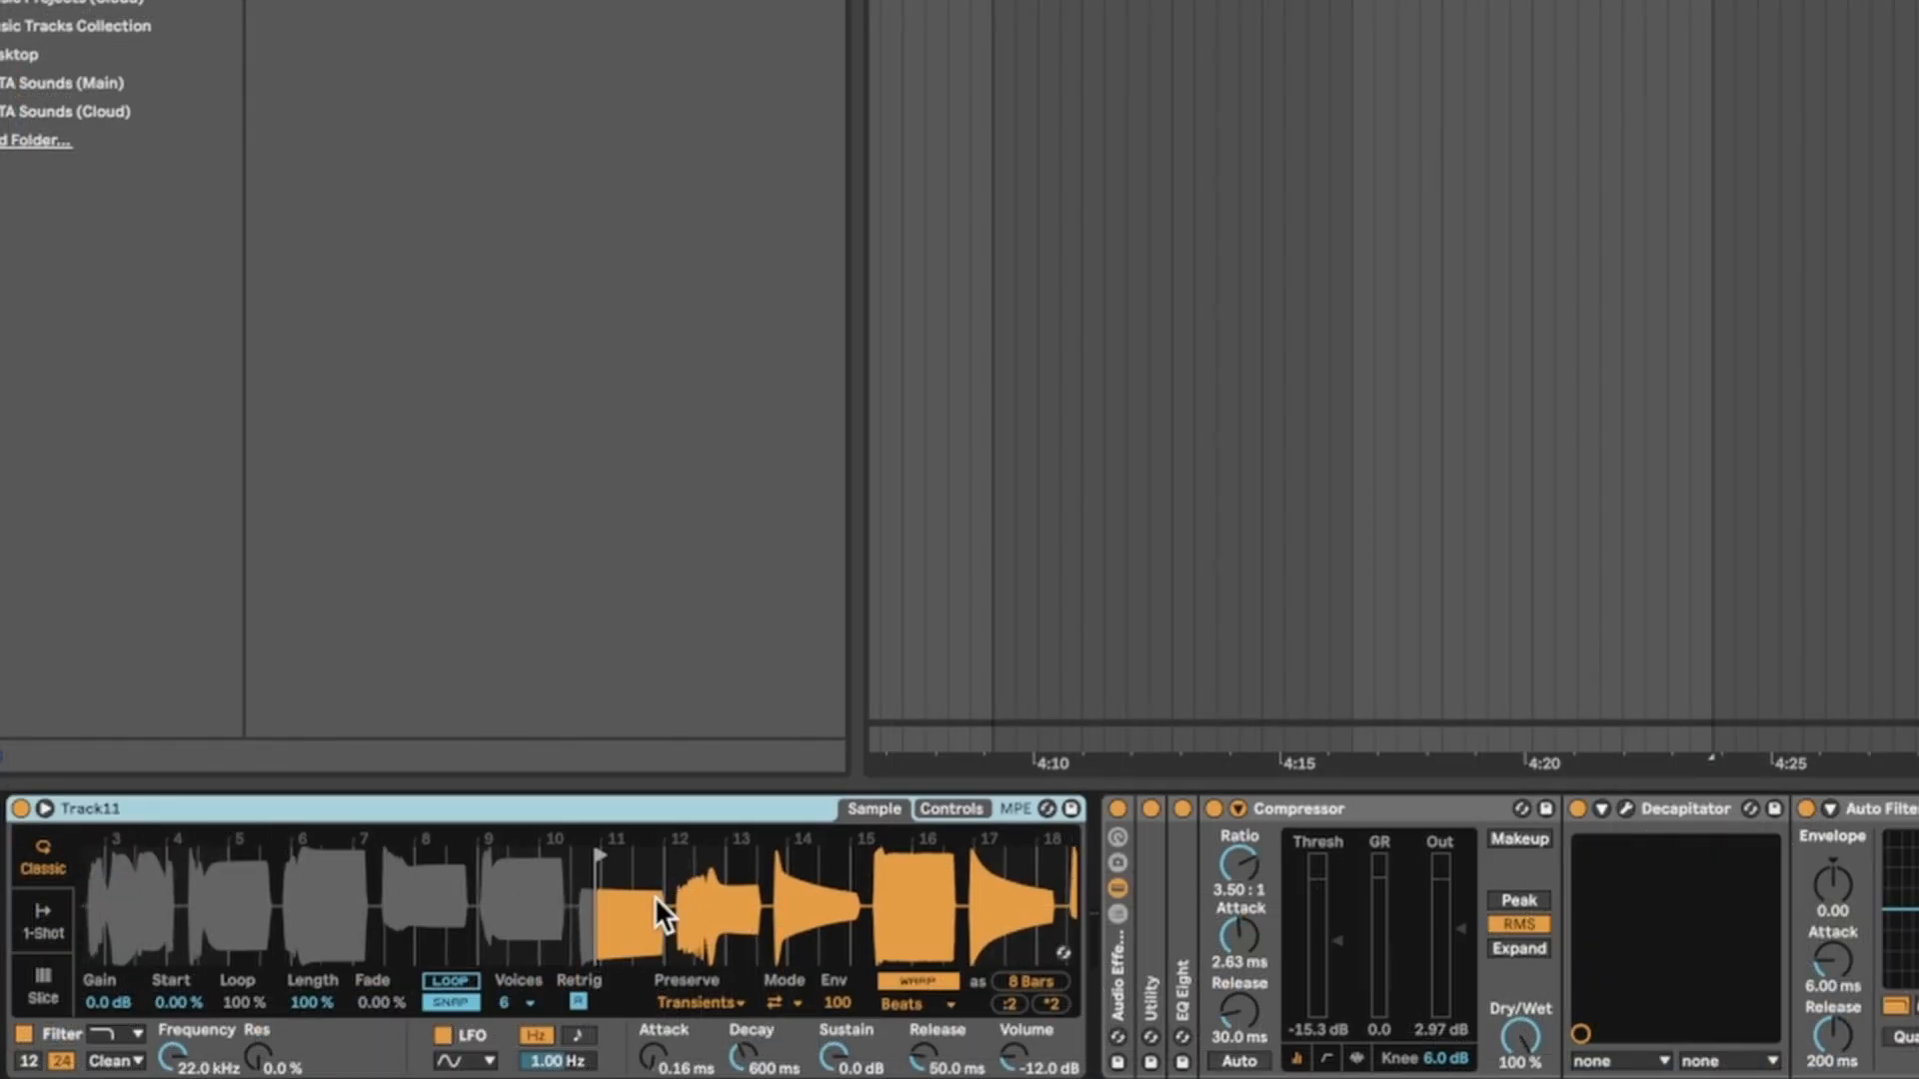
key("minus")
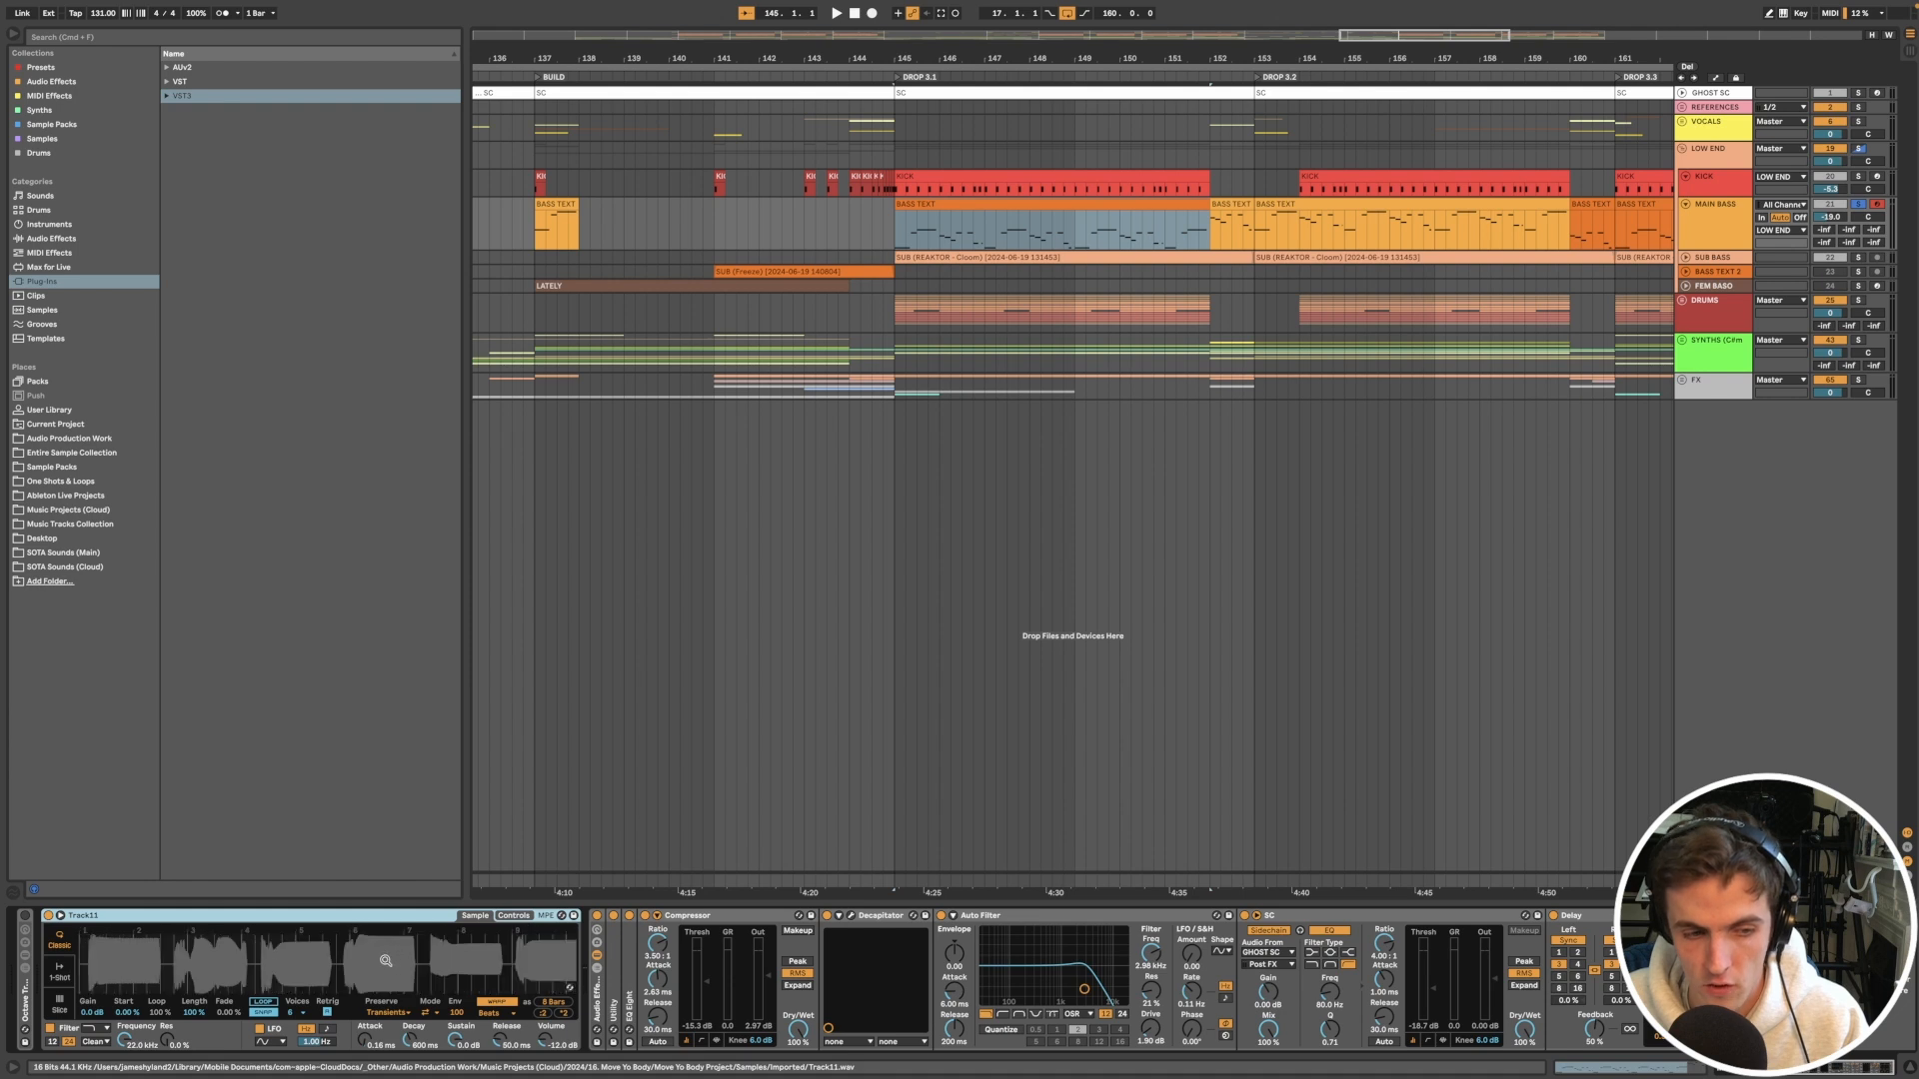
scroll(386, 961, "right", 10)
scroll(336, 970, "up", 5)
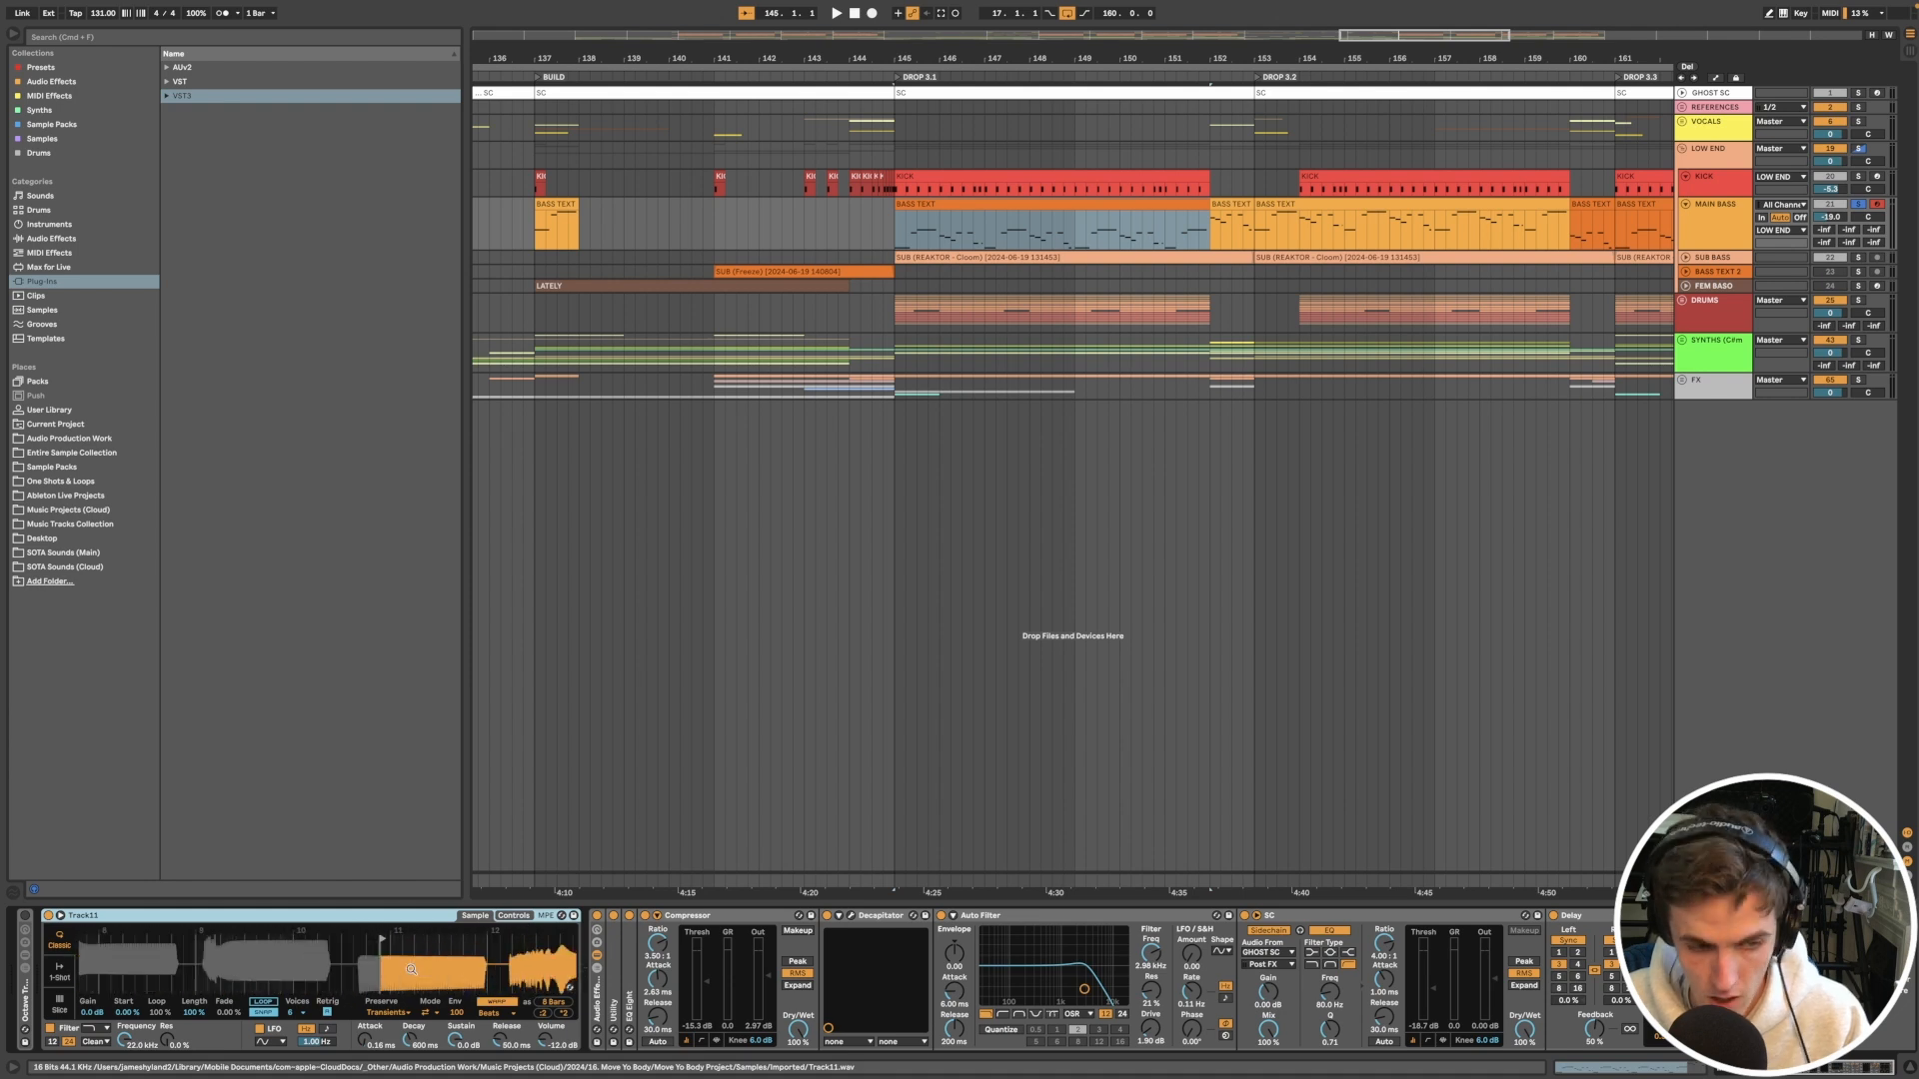
scroll(336, 970, "up", 5)
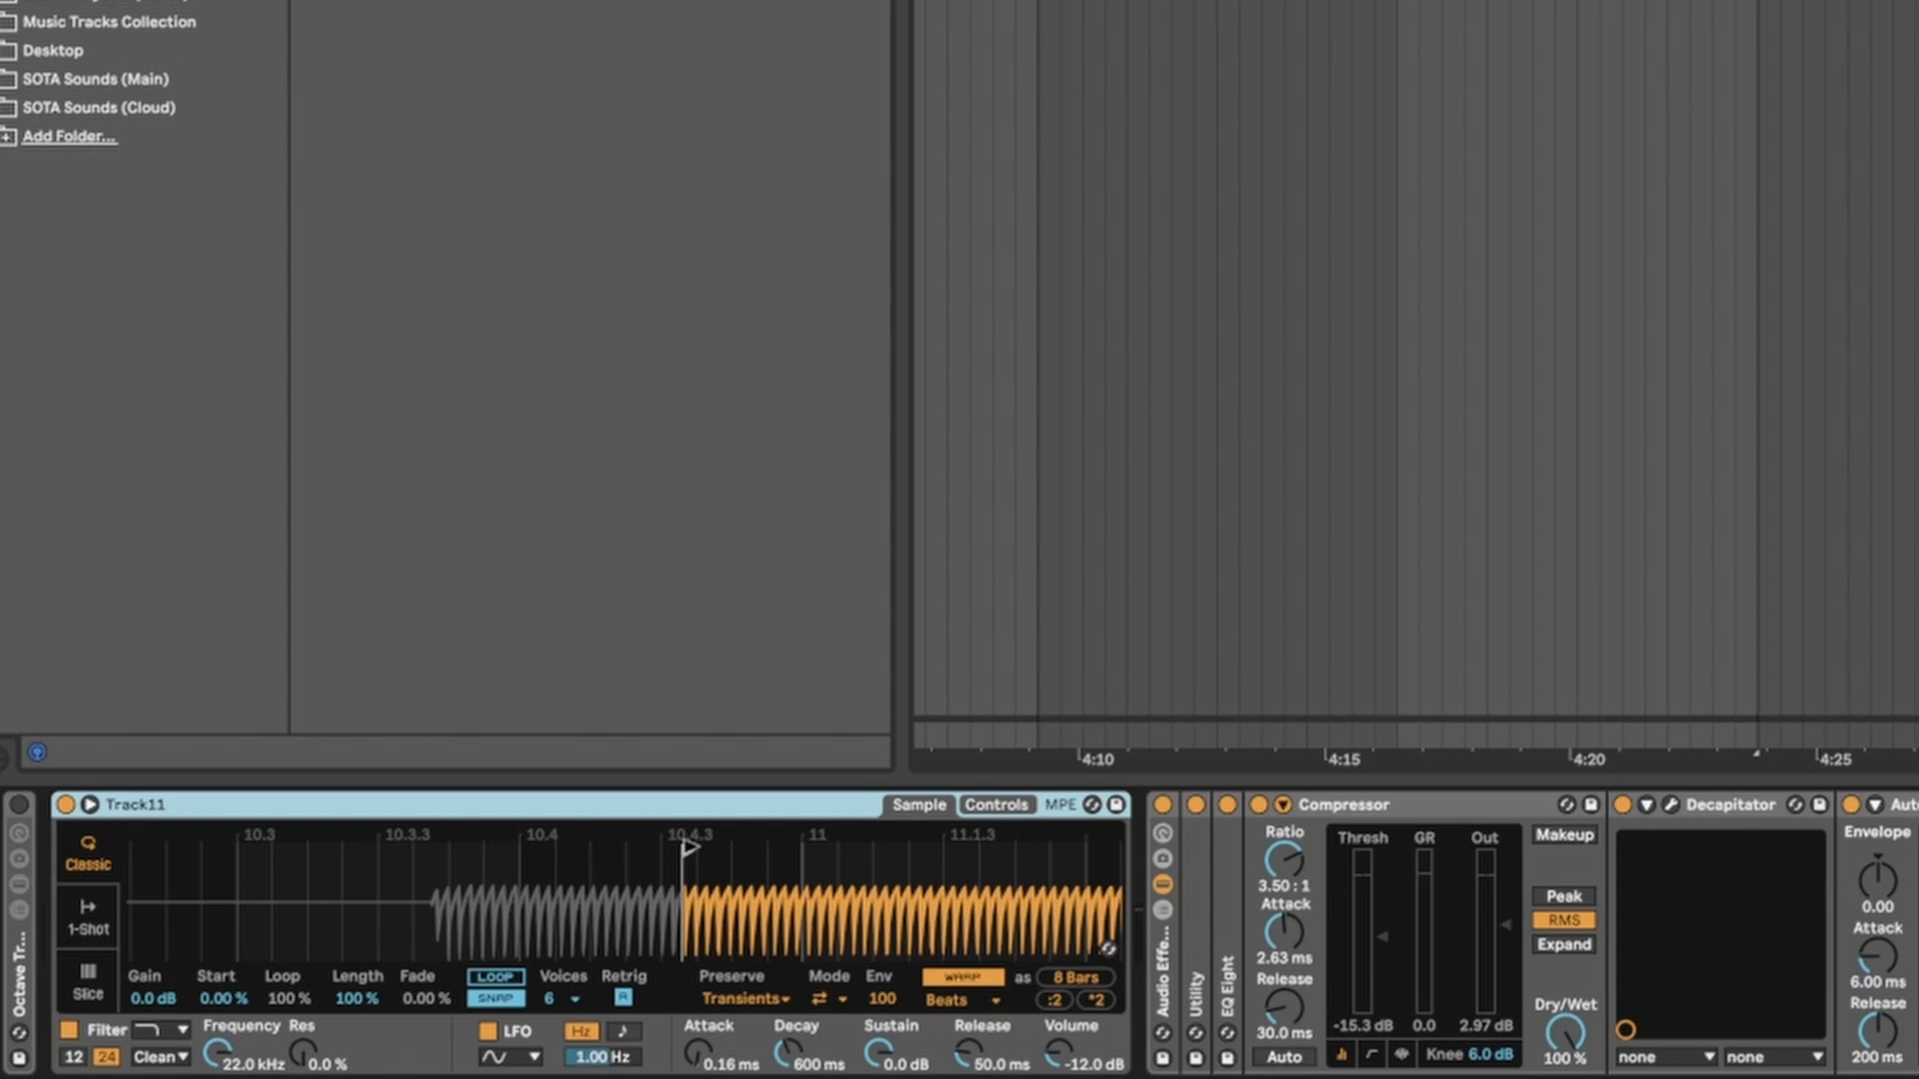
scroll(812, 859, "down", 5)
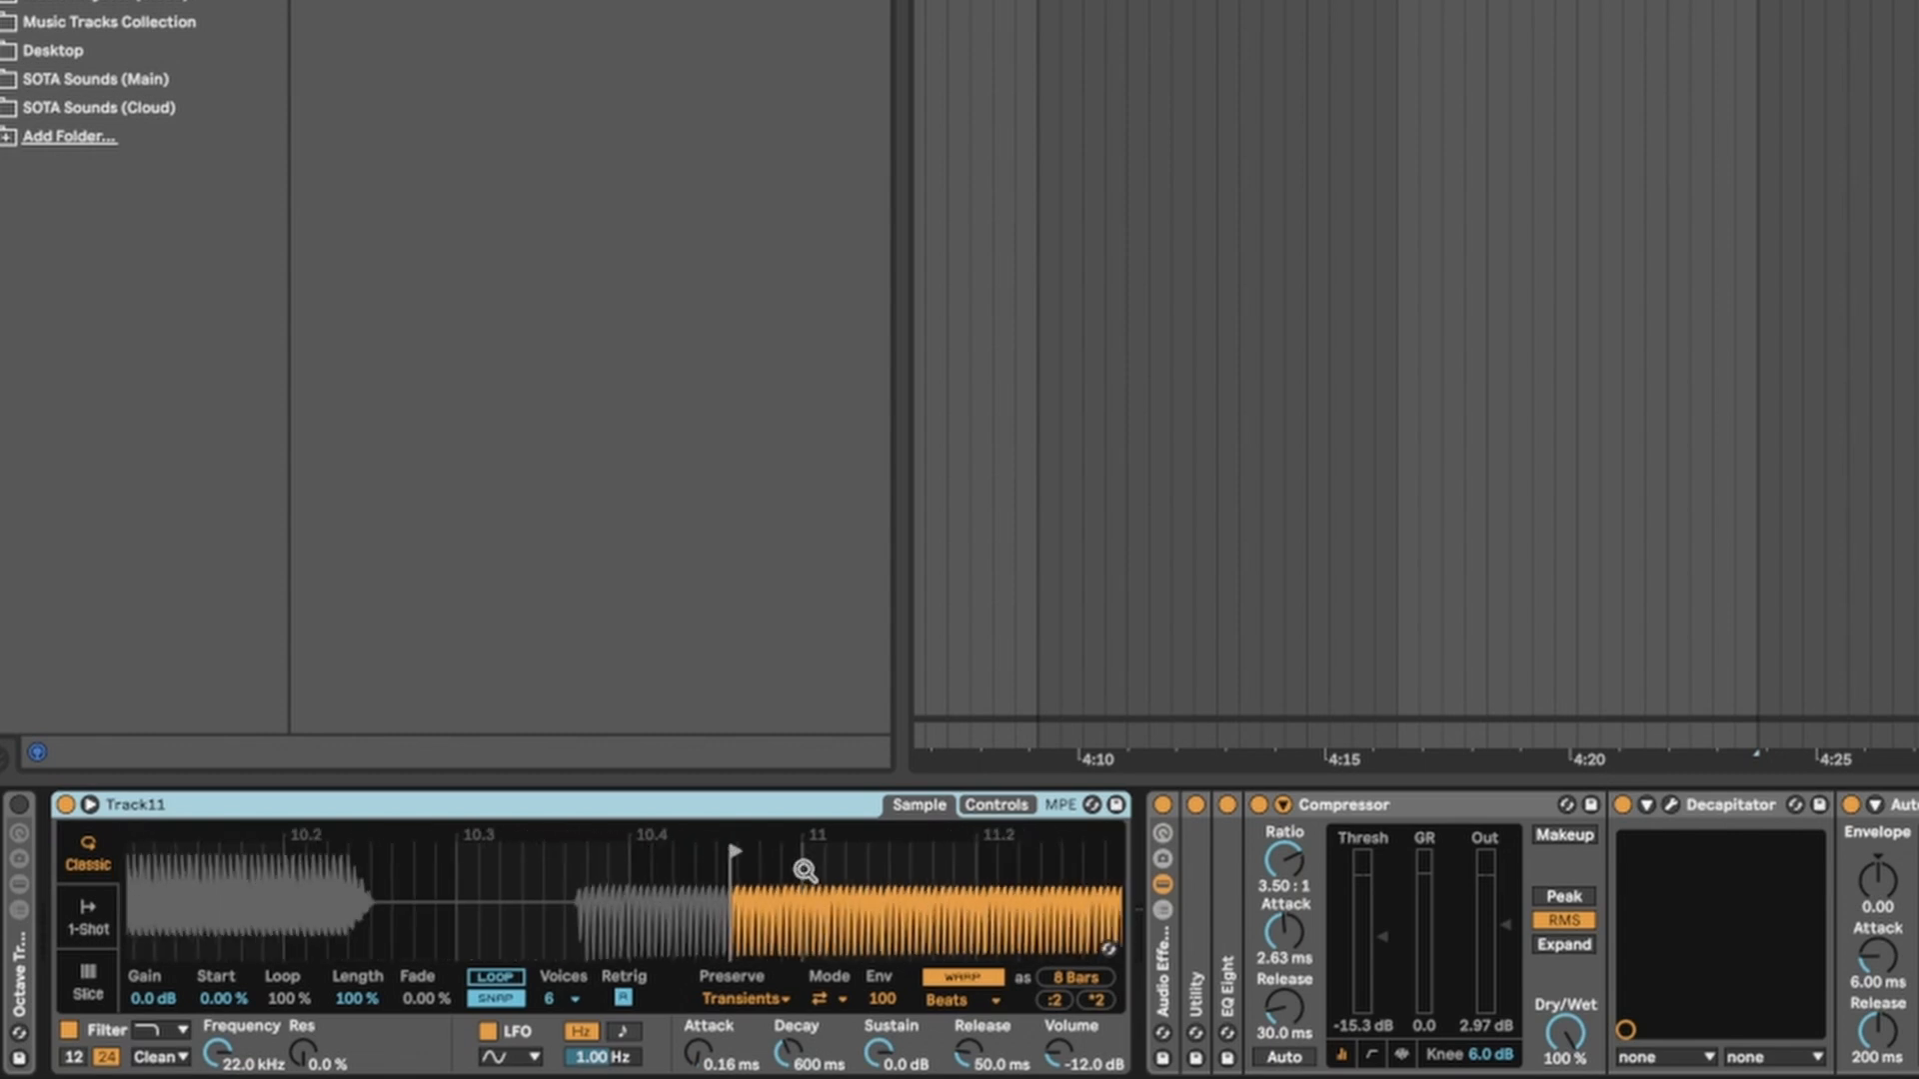
scroll(327, 965, "up", 5)
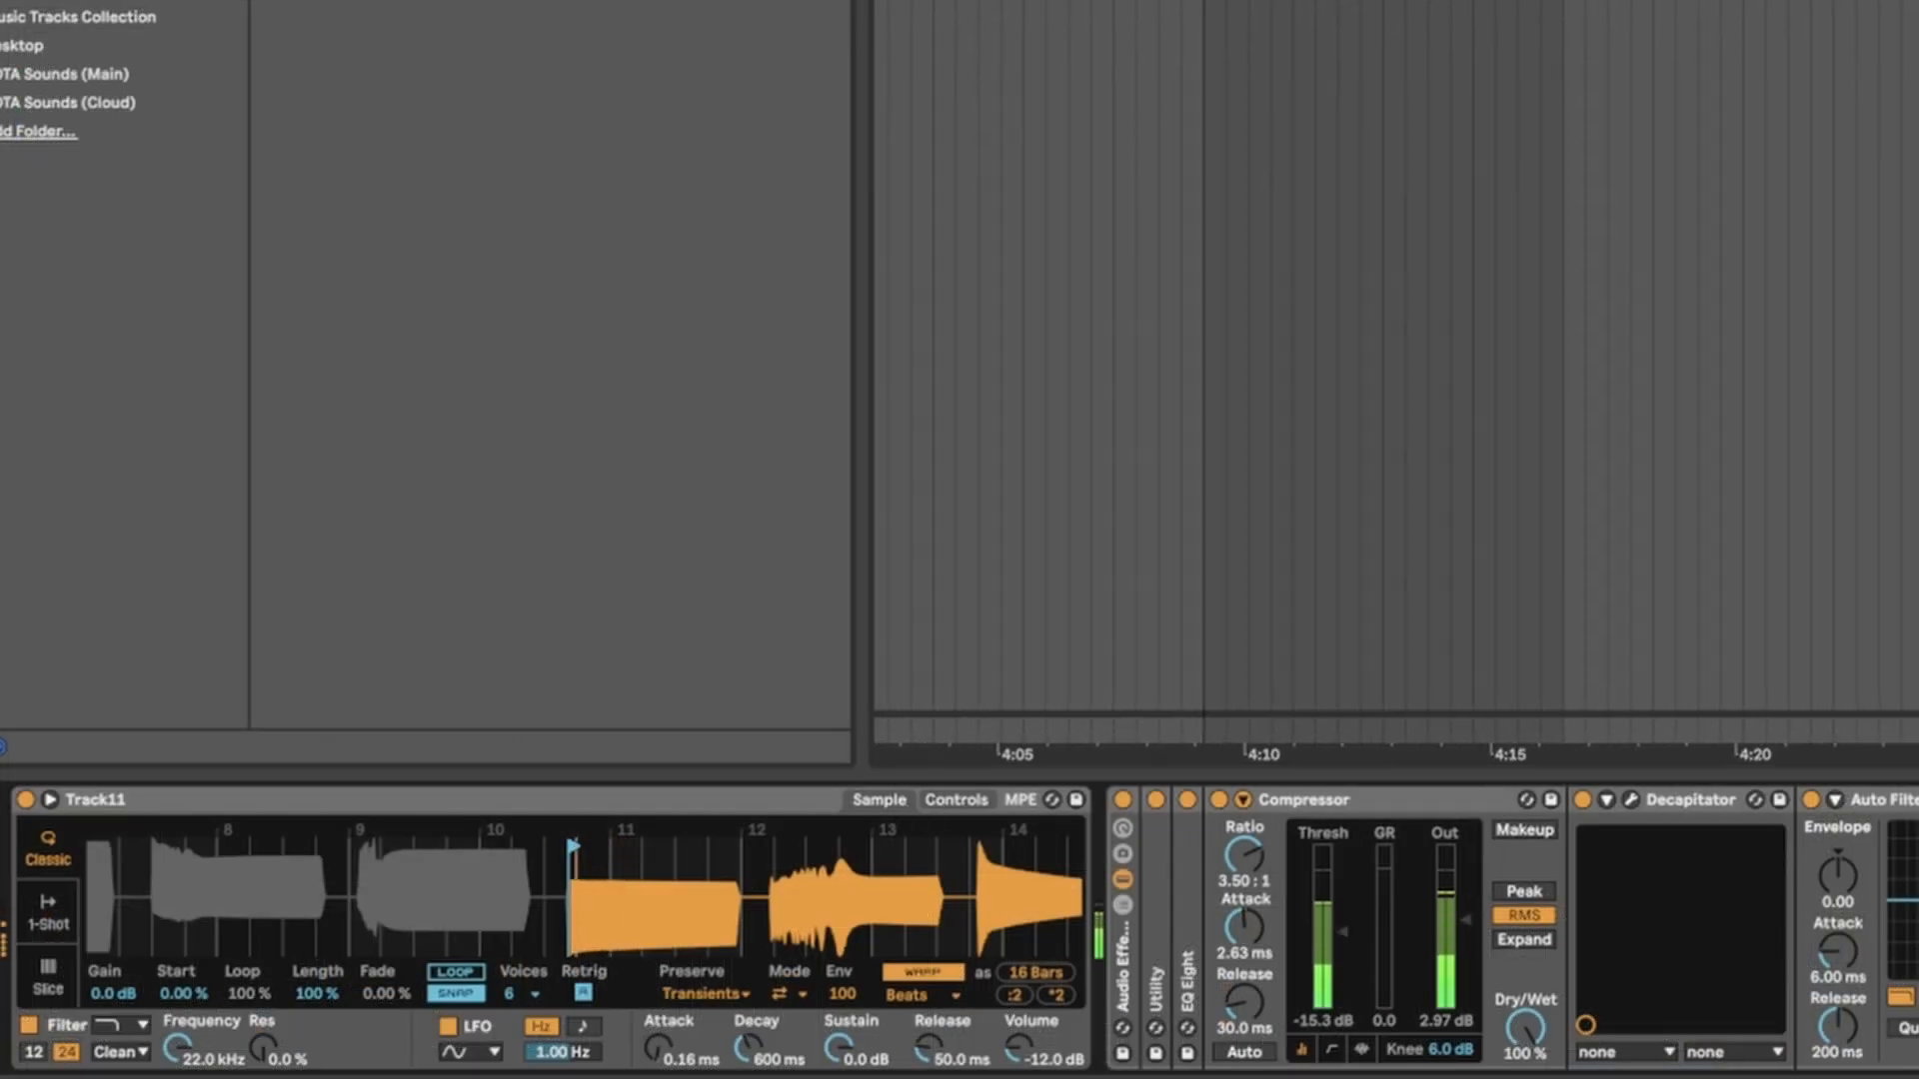
mouse_move(585, 885)
left_mouse_down()
mouse_move(602, 899)
mouse_move(566, 894)
left_mouse_up()
left_click_drag(566, 895, 578, 894)
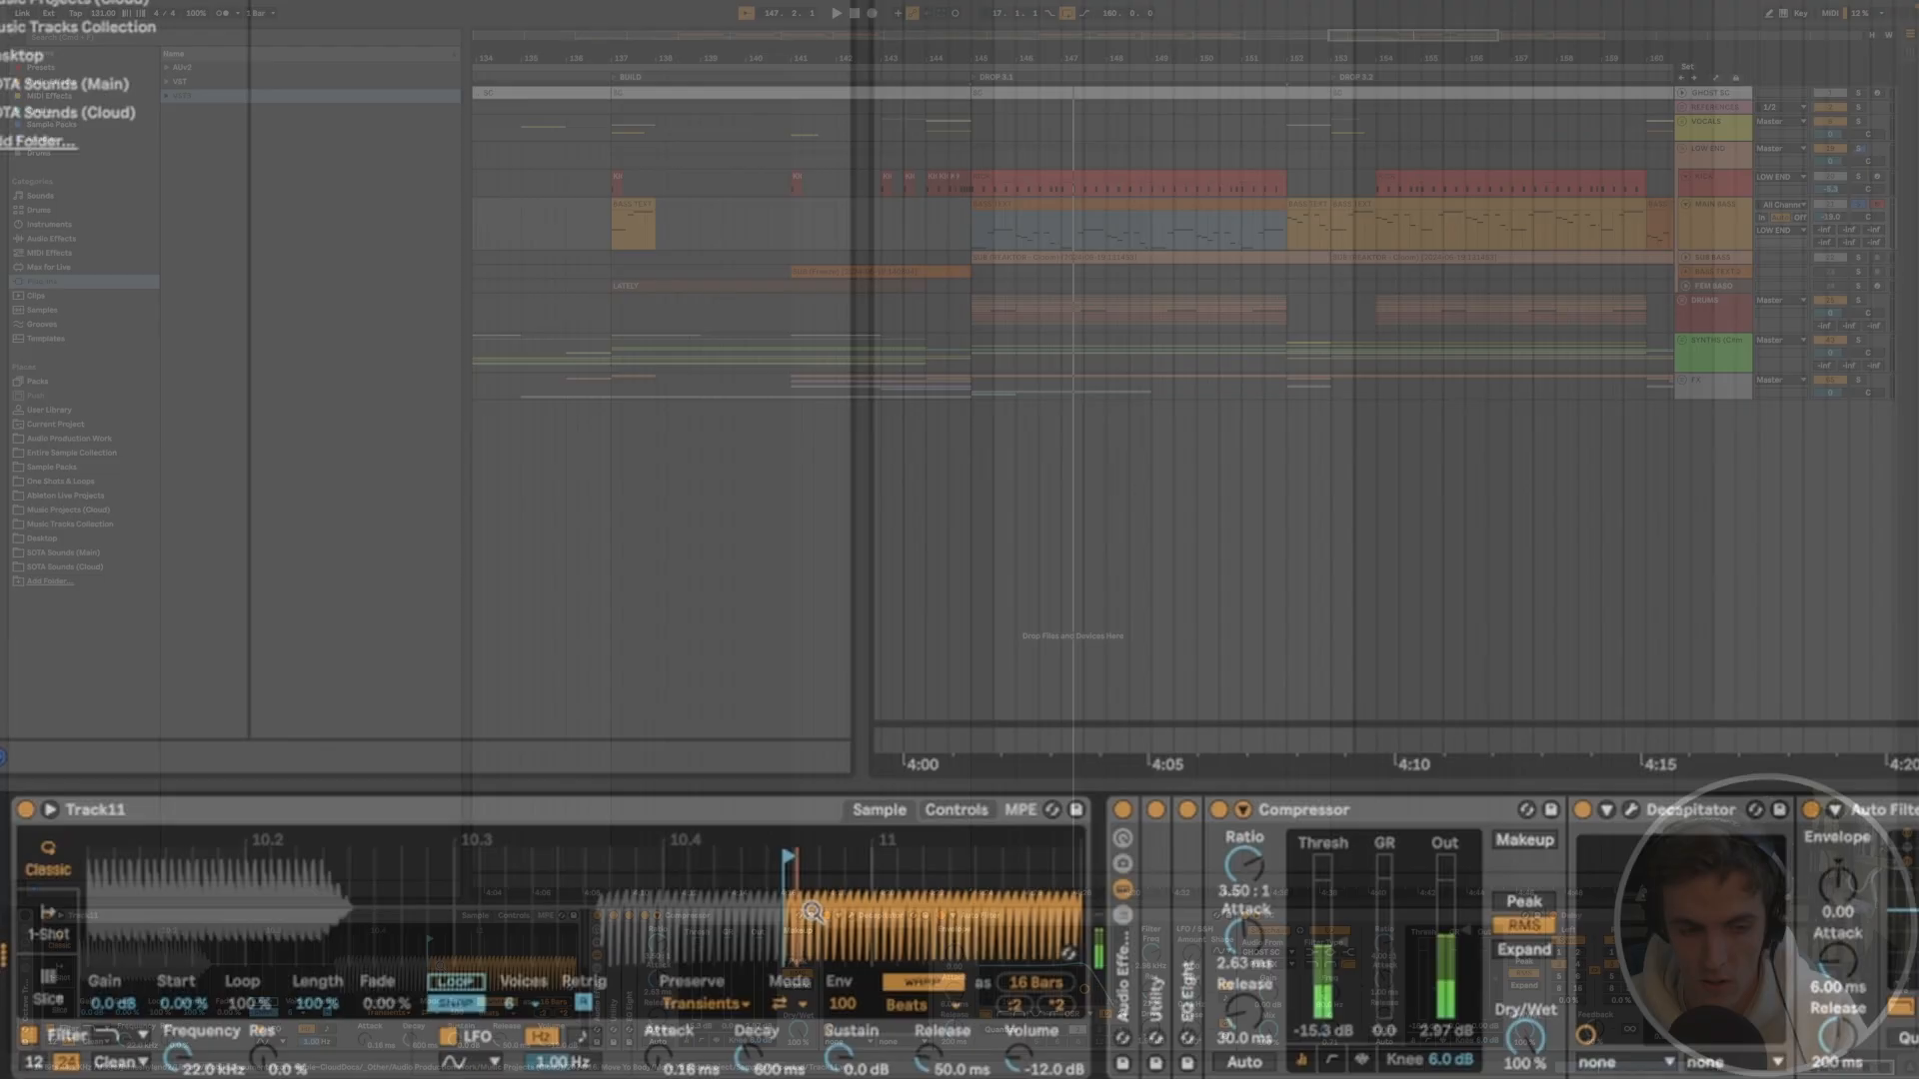
left_click_drag(812, 911, 842, 906)
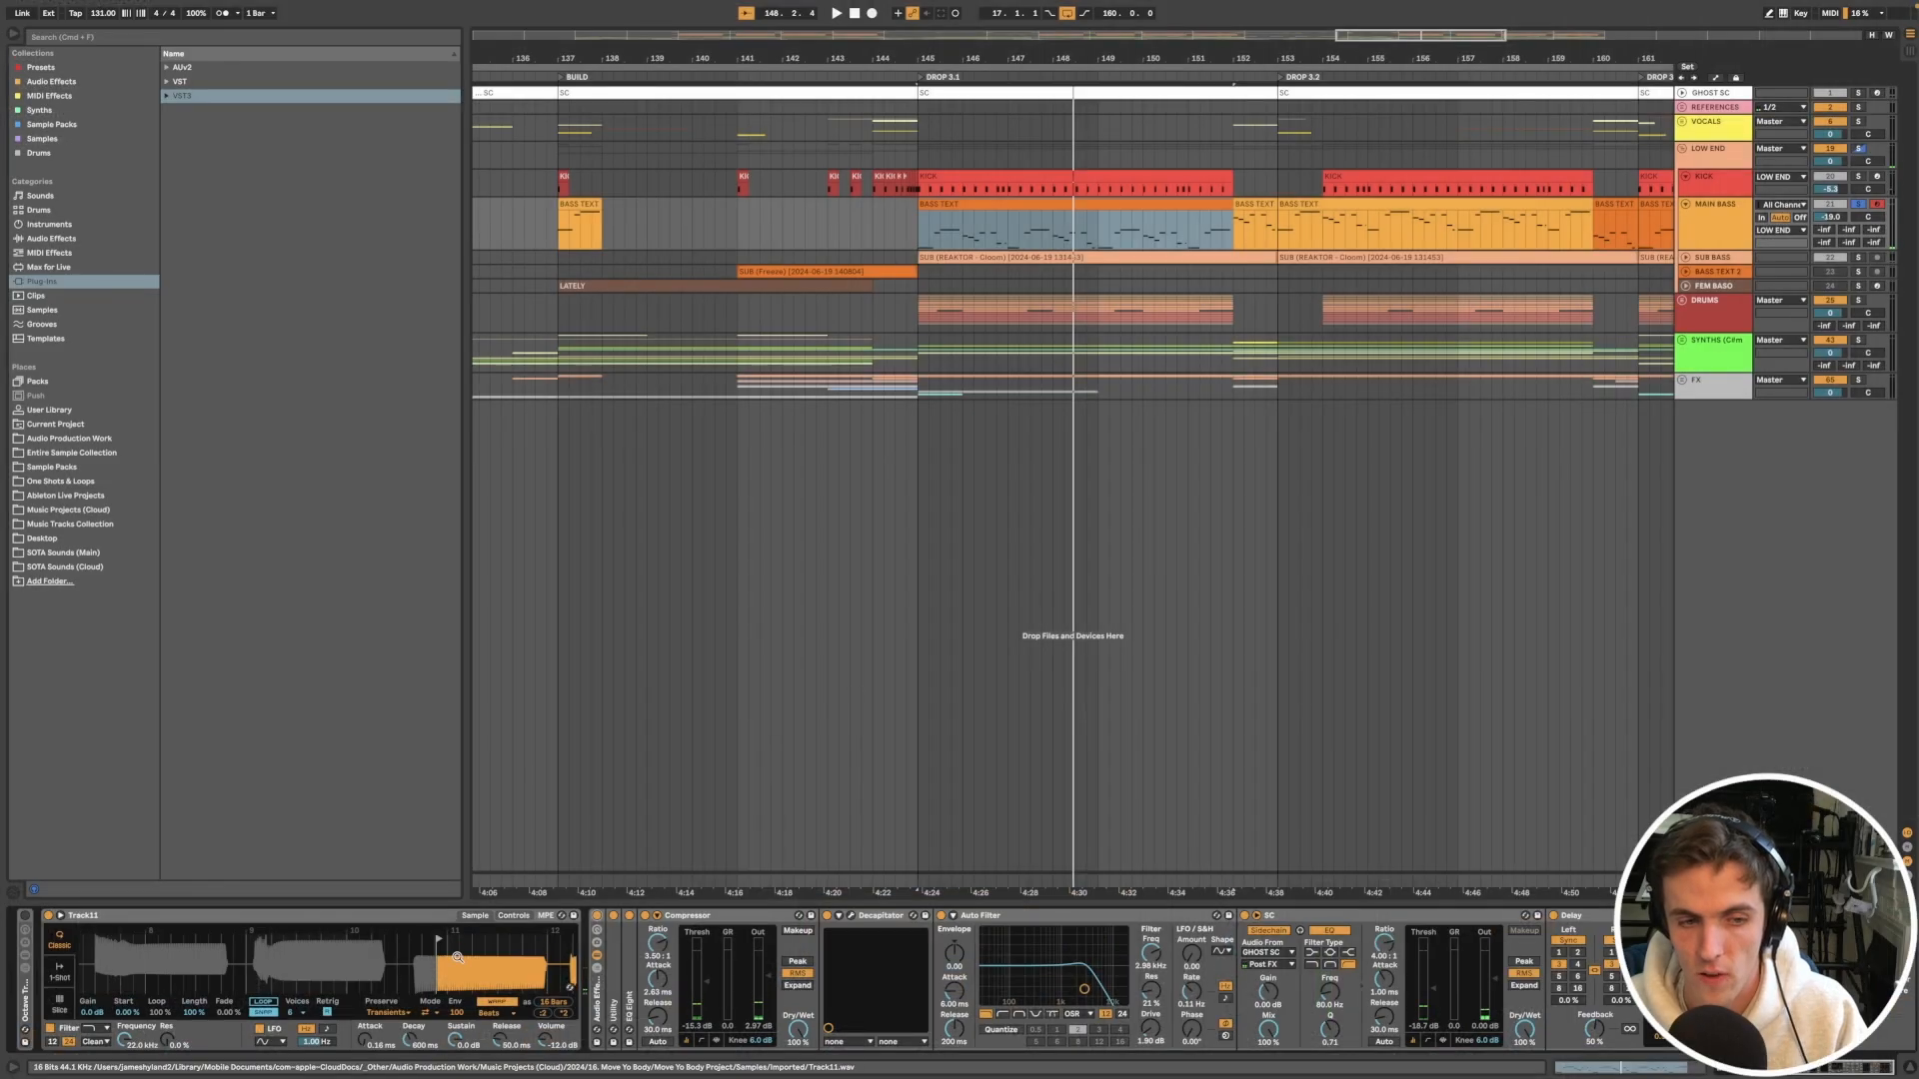
Step: Show the effects following the MAIN BASS sampler and open the Decapitator plug-in
left_click(431, 918)
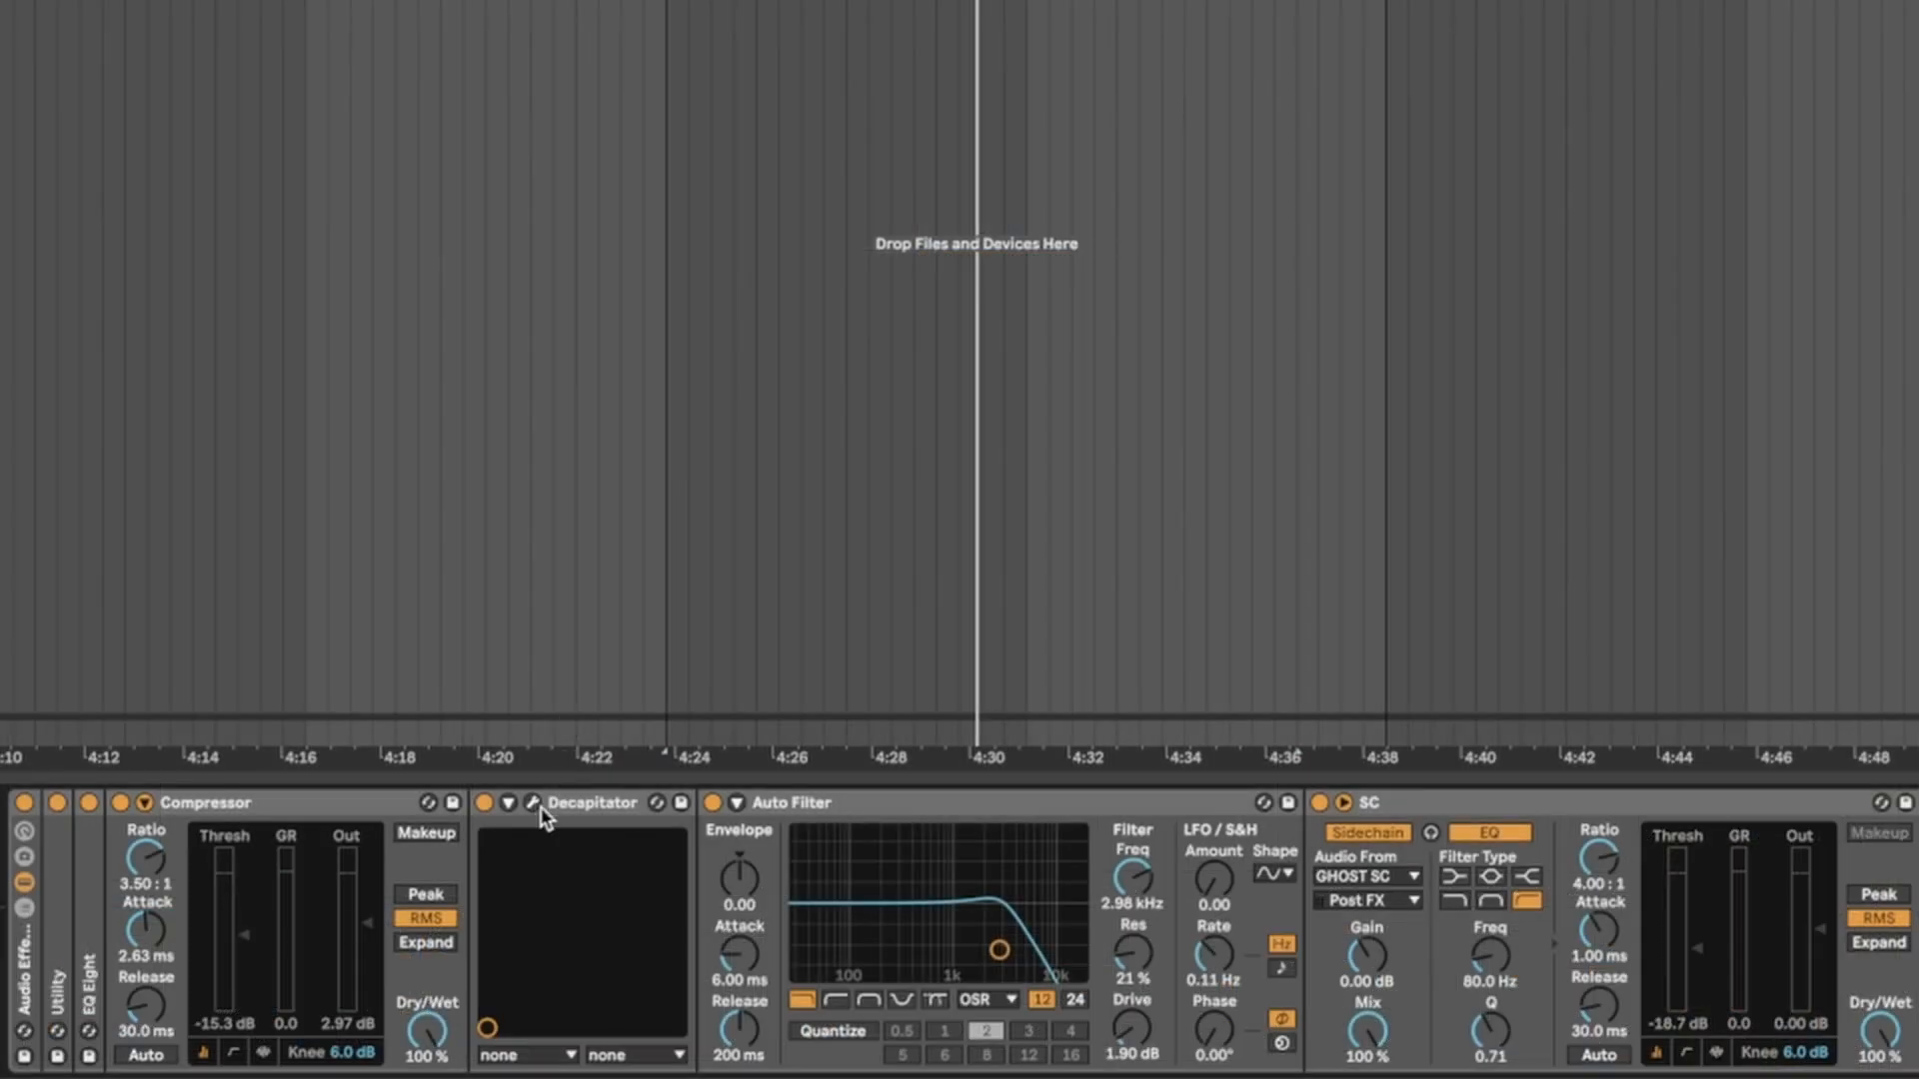
left_click(537, 806)
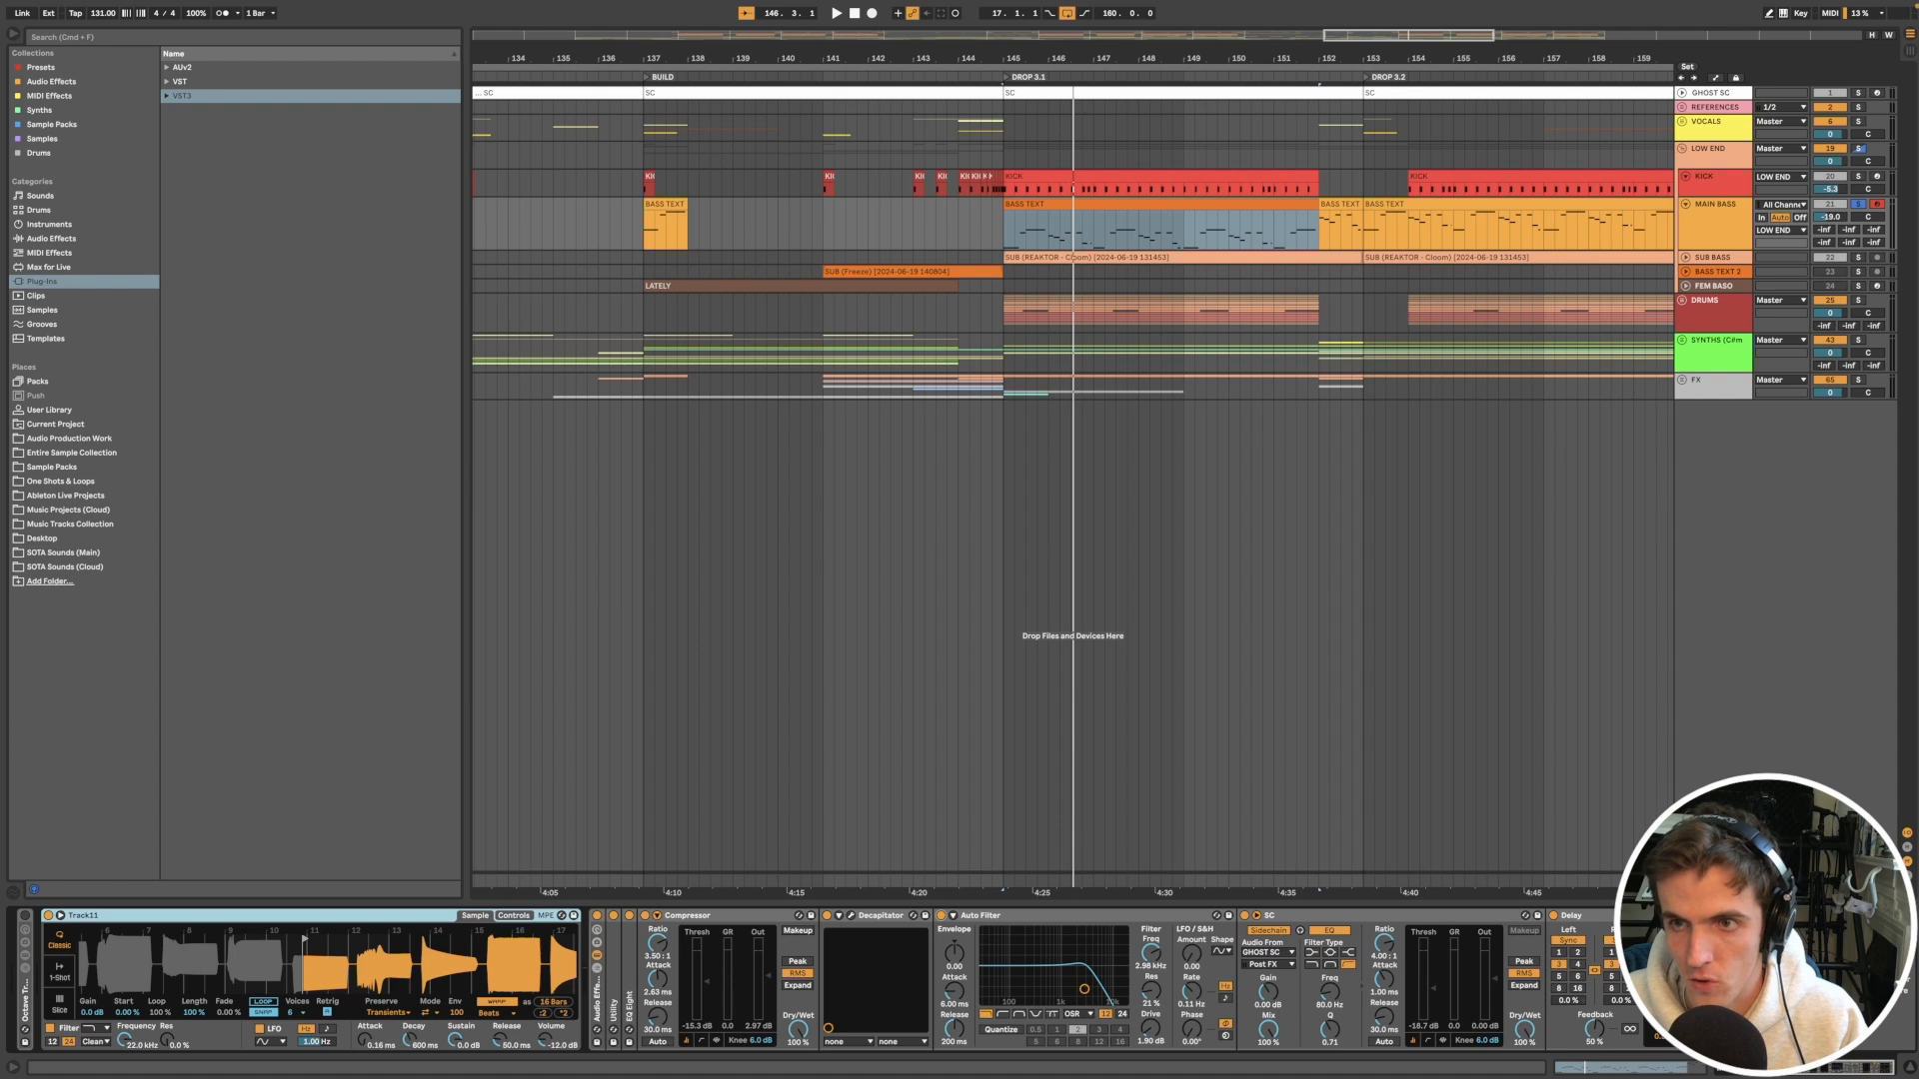
Step: Show the notes of the BASS TEXT clip at DROP 3.1 in an enlarged note editor and play them
left_click(1339, 204)
key("space")
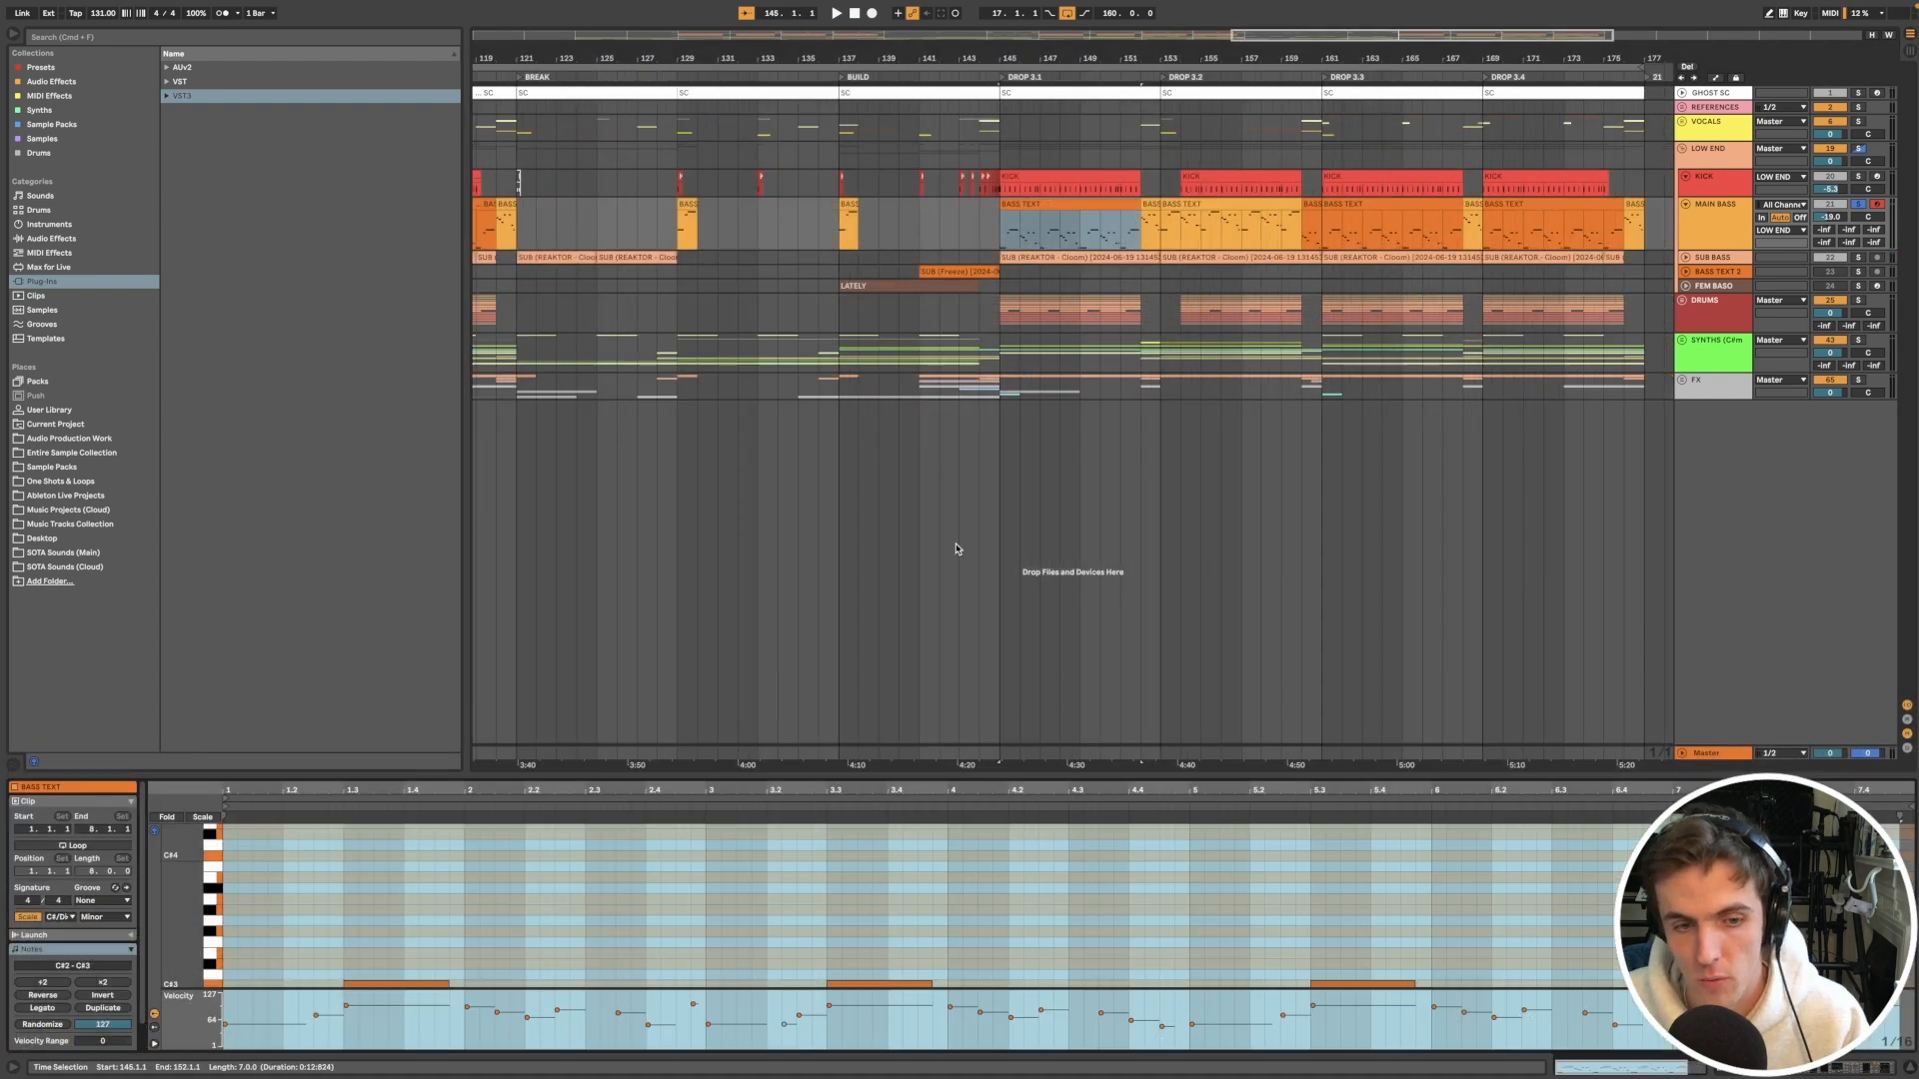
left_click_drag(934, 776, 900, 517)
scroll(290, 812, "up", 5)
left_click(213, 861)
key("space")
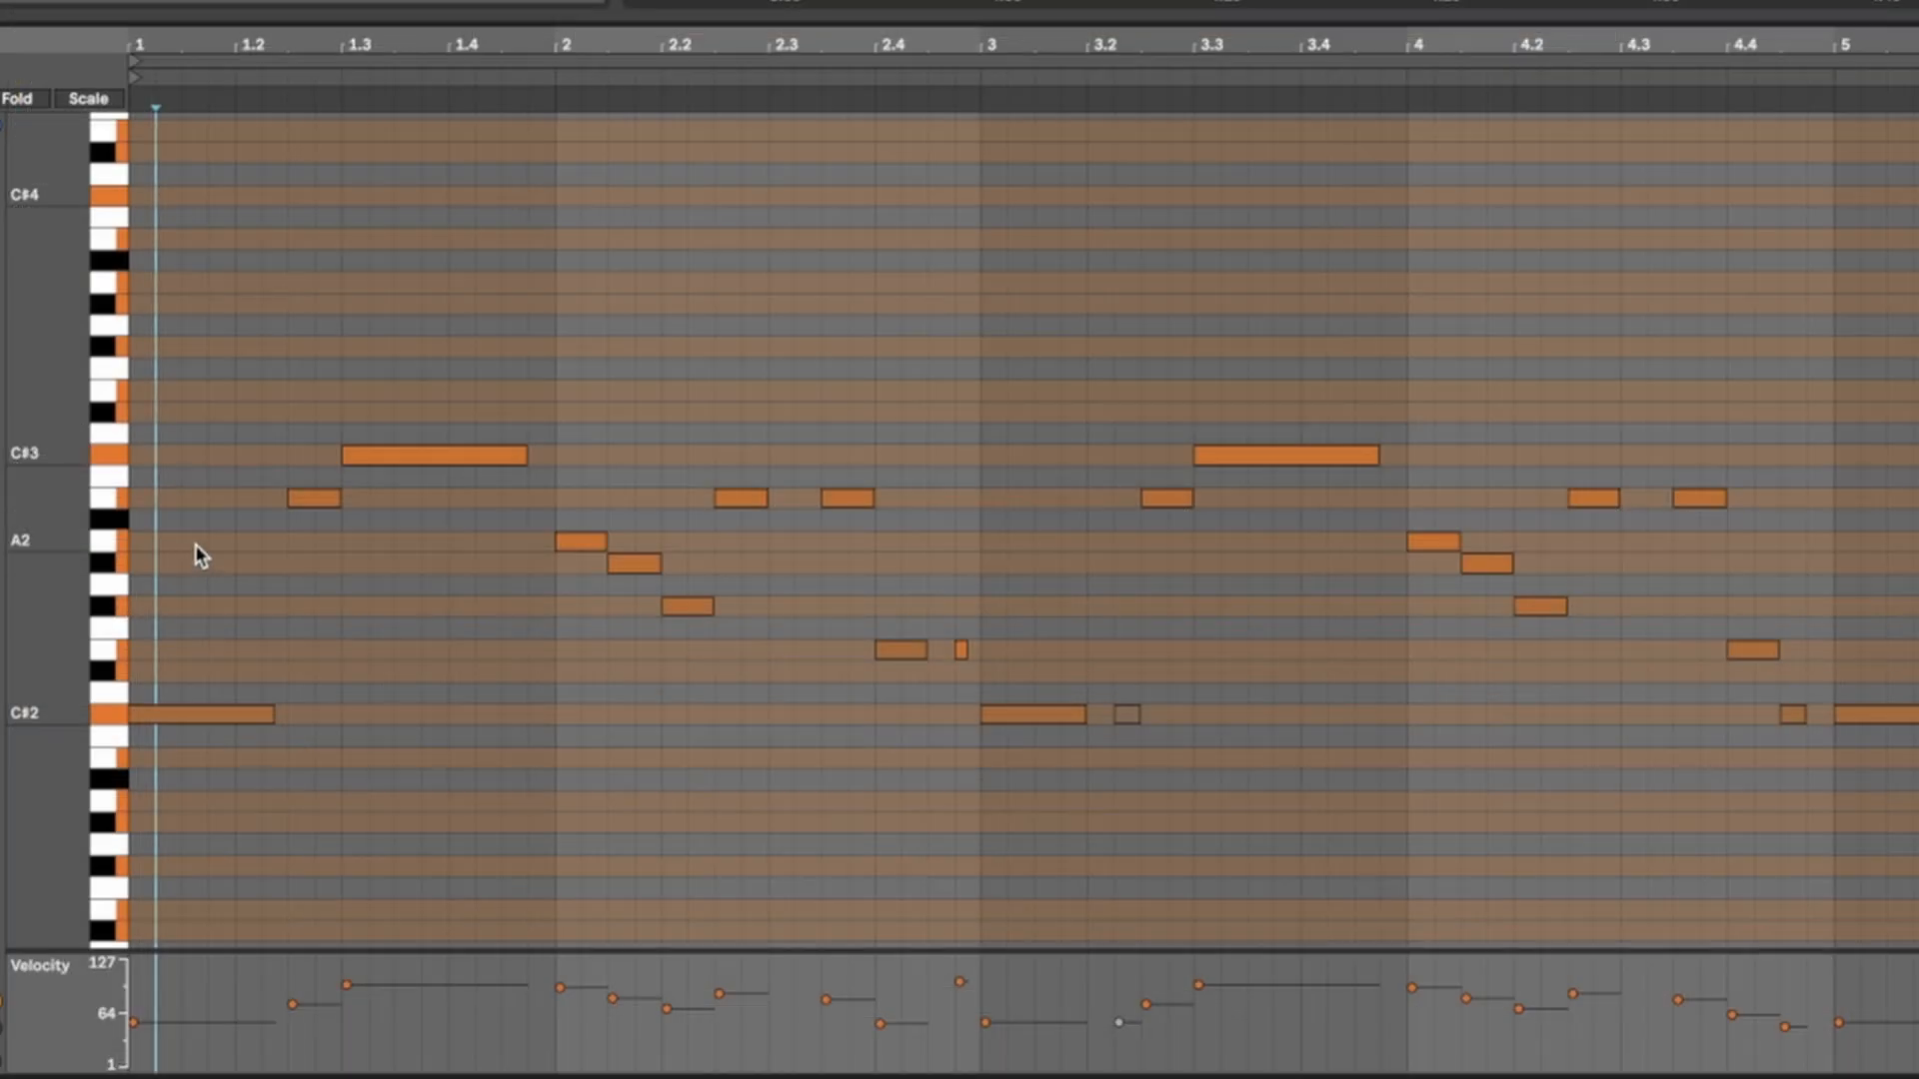
Step: Highlight the C#2 and B2 notes of the lower bass line, and the A3 to F#3 notes of the higher BASS TEXT clip
scroll(255, 777, "up", 3)
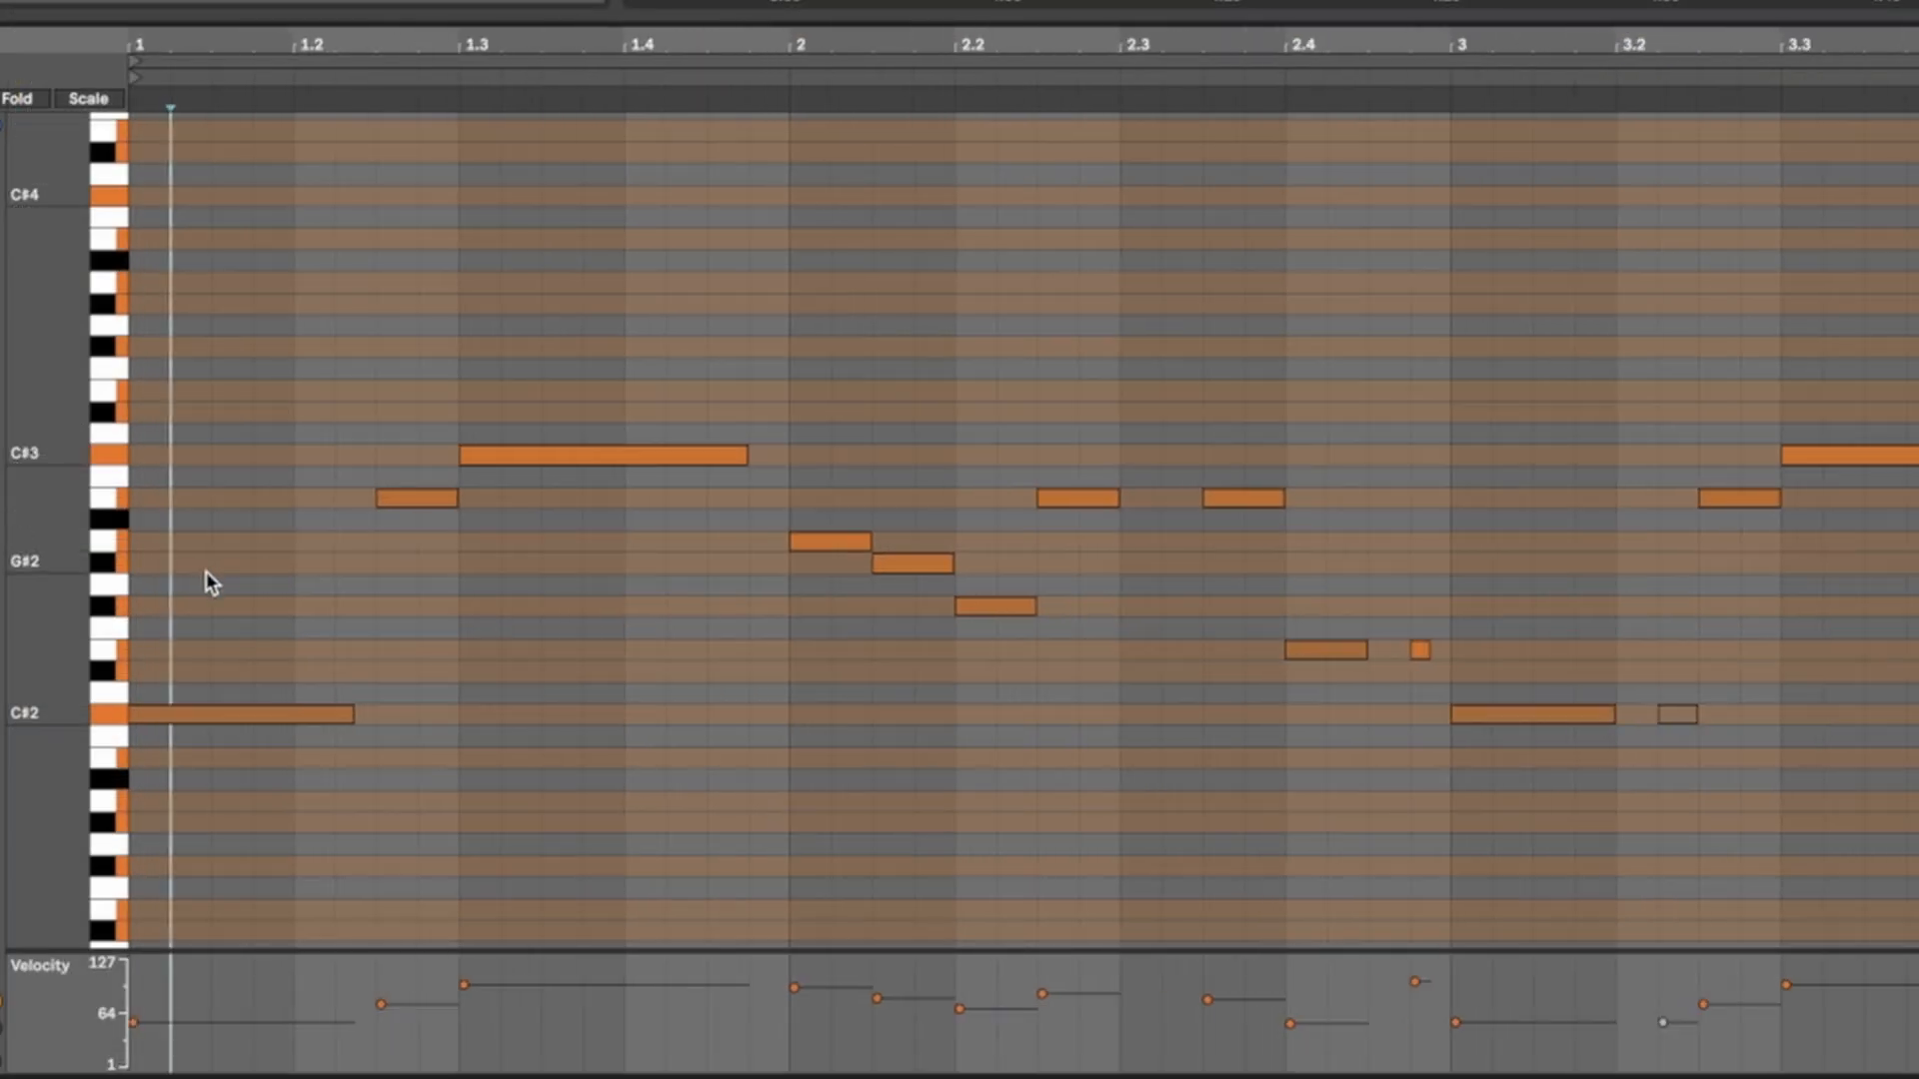
left_click(107, 711)
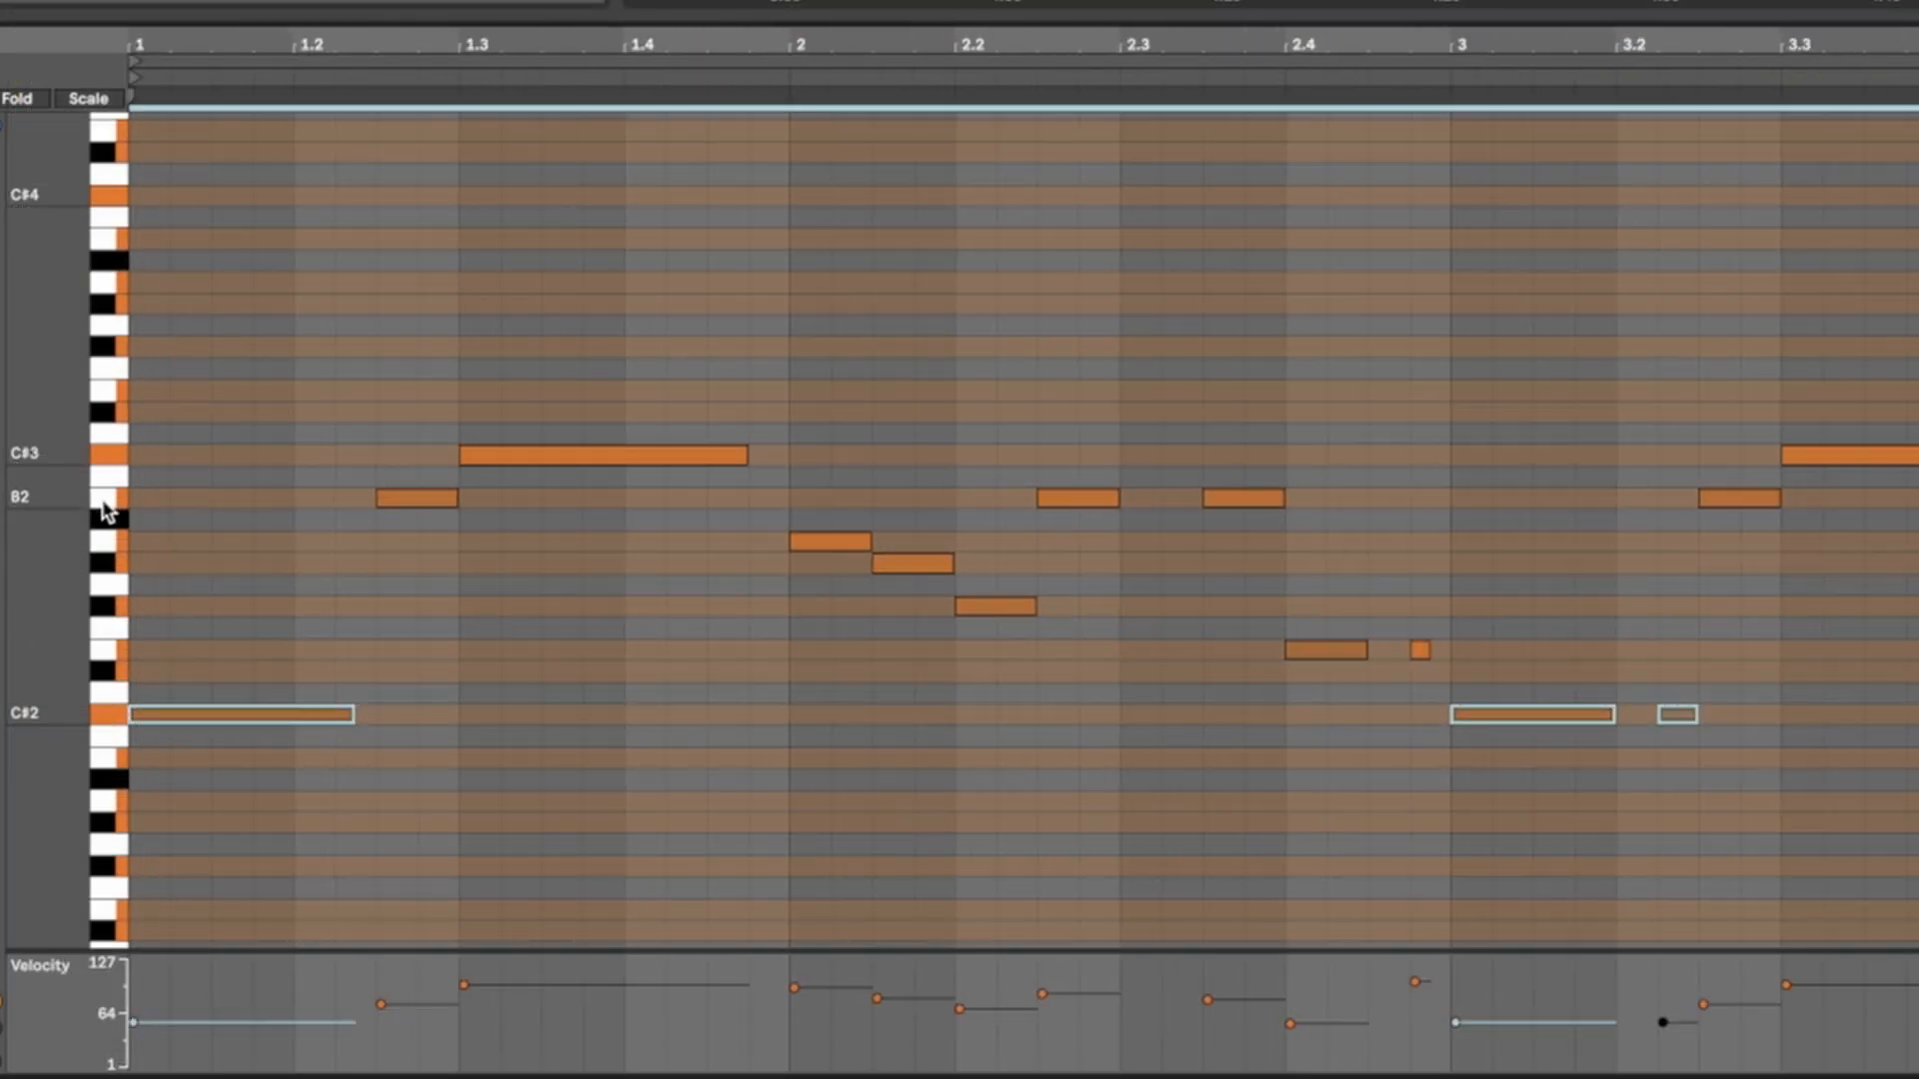
left_click(103, 499)
left_click(116, 712)
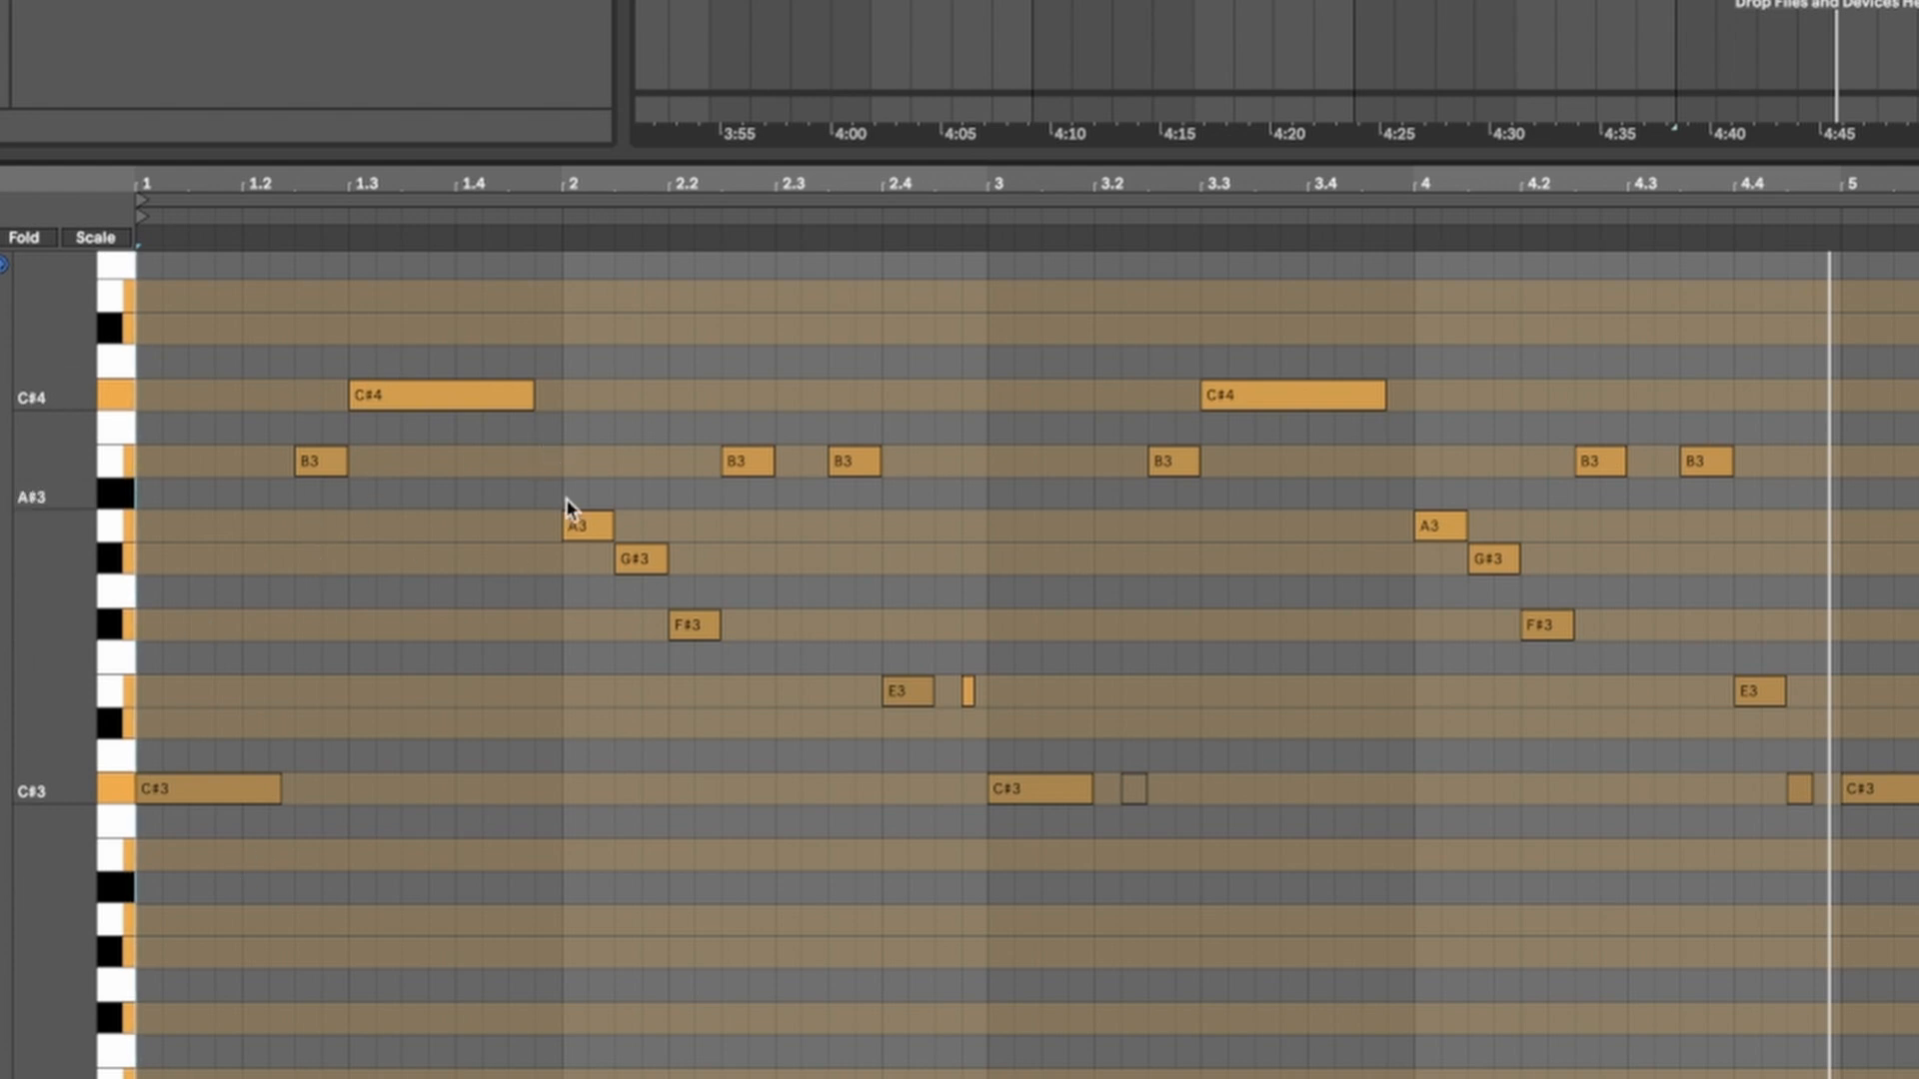
left_click_drag(566, 500, 693, 664)
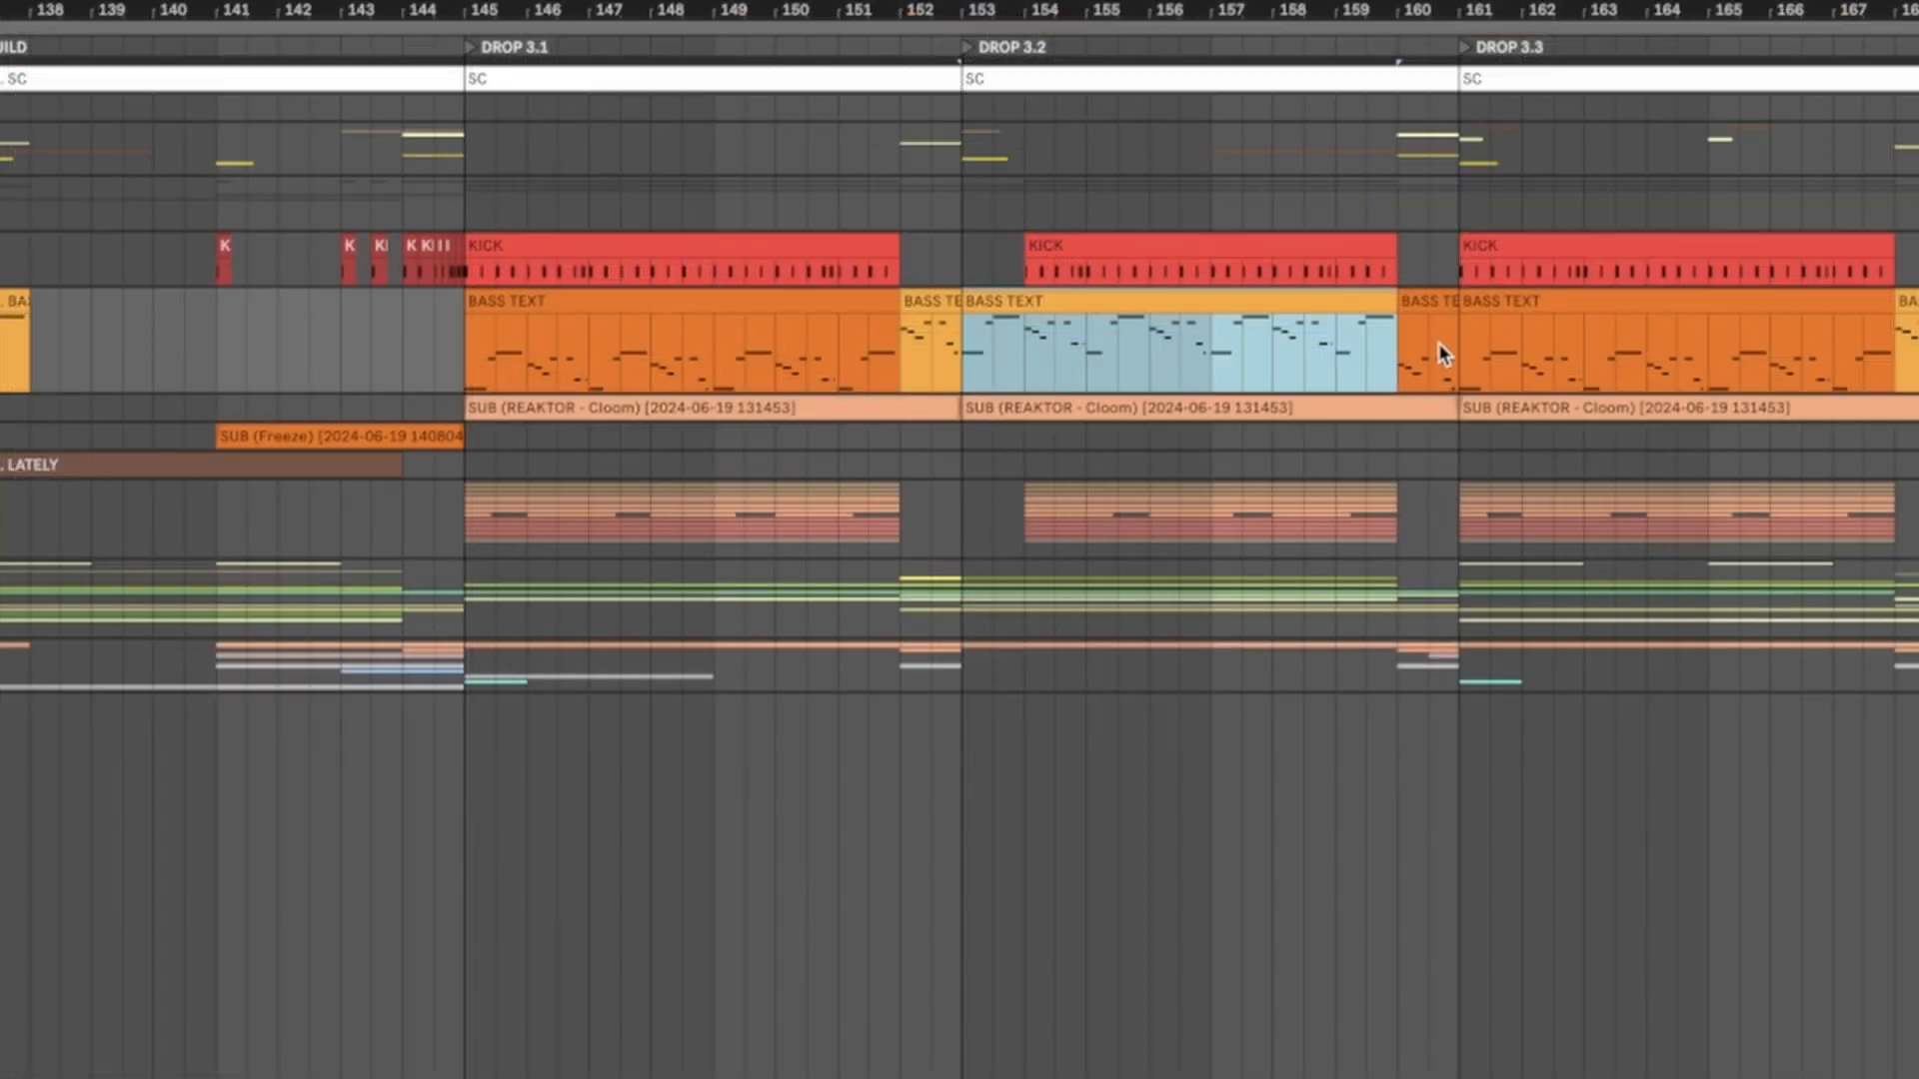
Step: Select the BASS TEXT clip at bar 160 and play the bass transition from bar 159 towards DROP 3.3
scroll(1201, 225, "up", 3)
left_click(1188, 203)
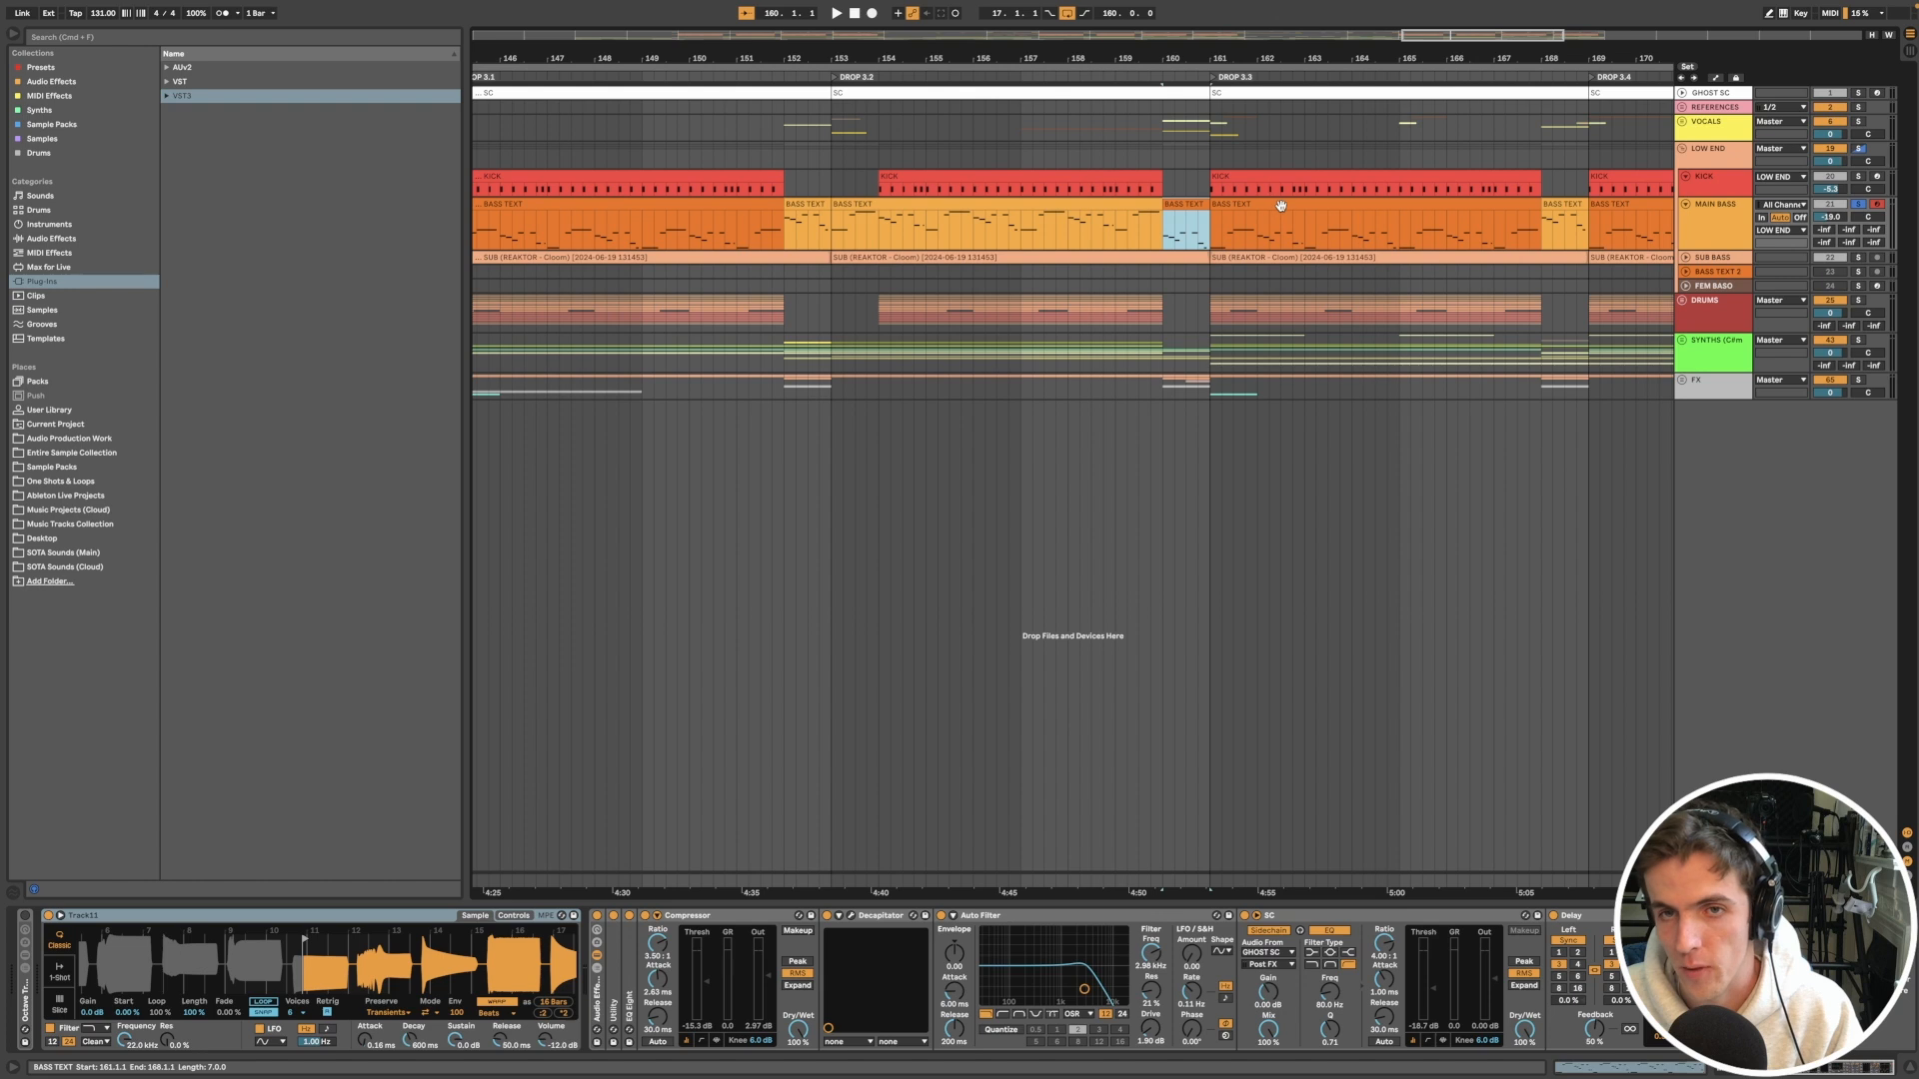
left_click(1116, 235)
key("space")
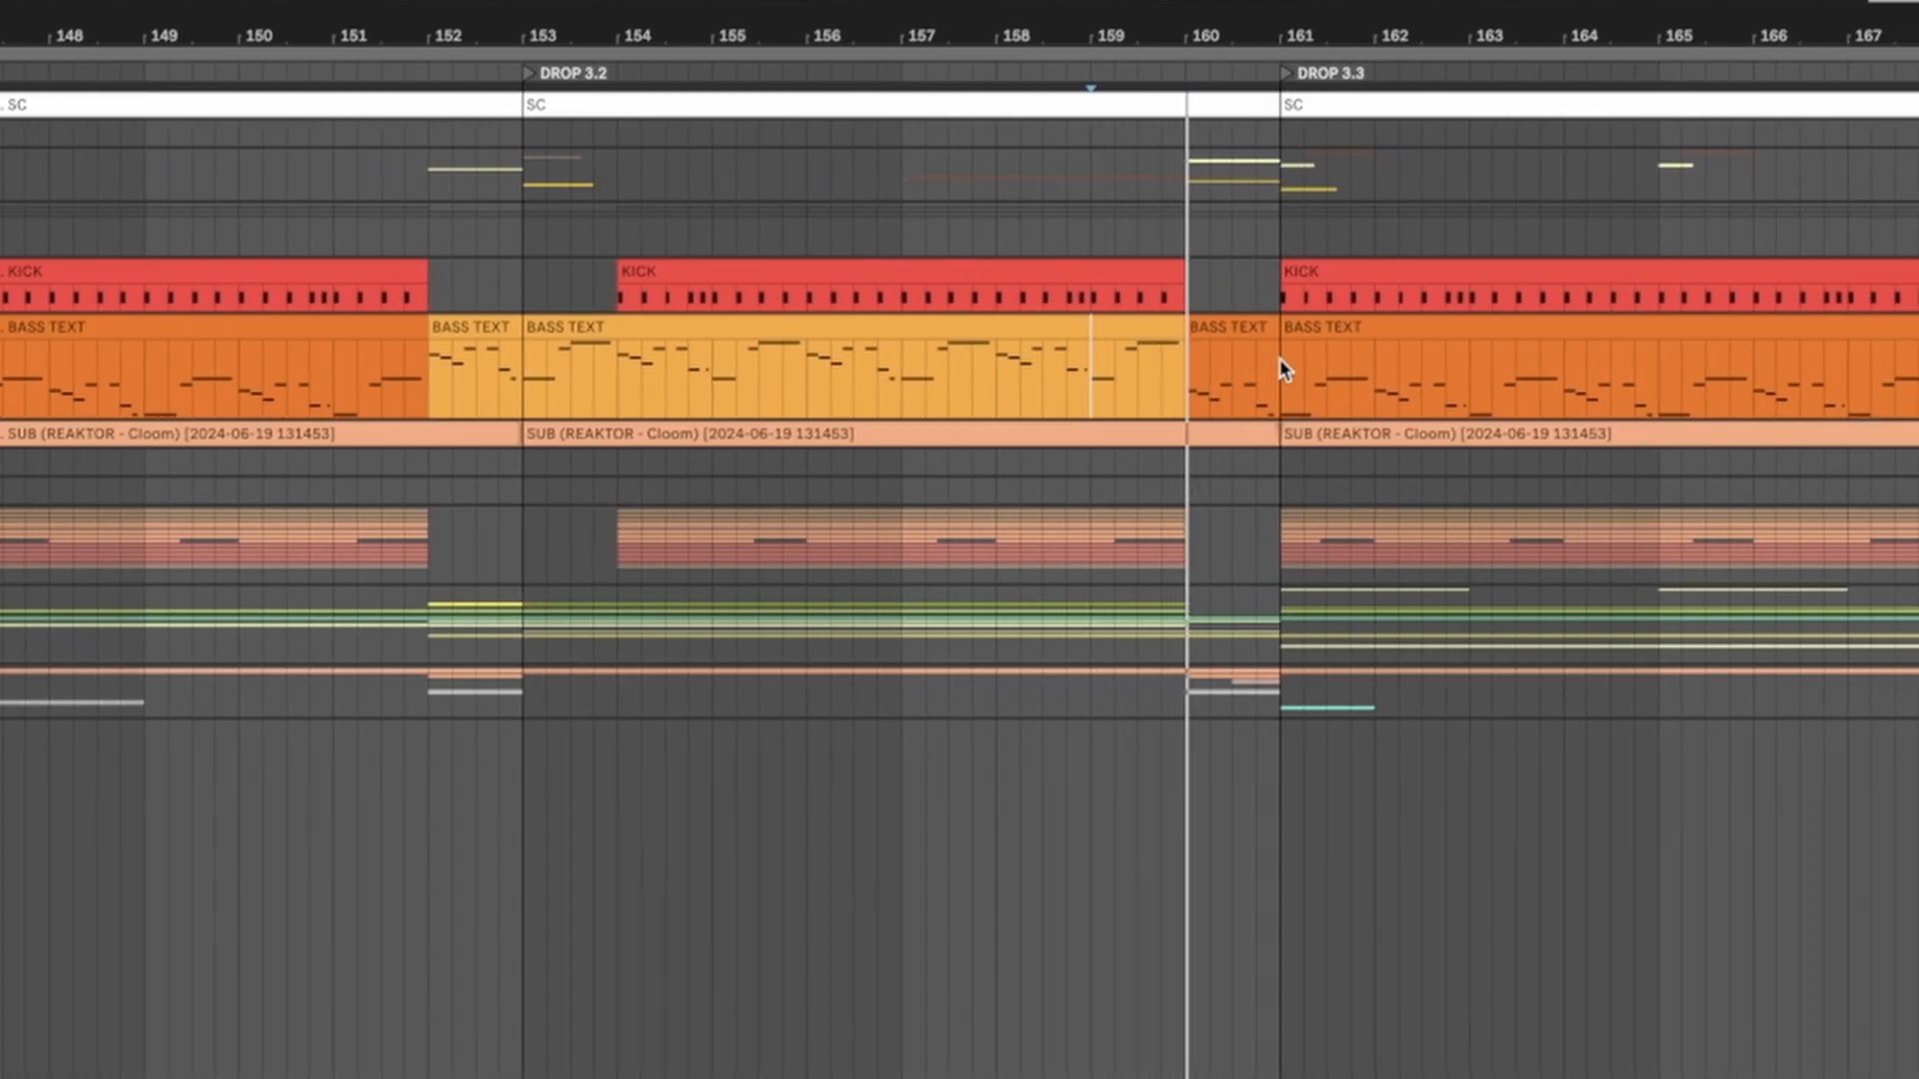
Step: Play the bass transition from bar 167 in DROP 3.3 towards the higher BASS TEXT clip at bar 168
left_click(1760, 398)
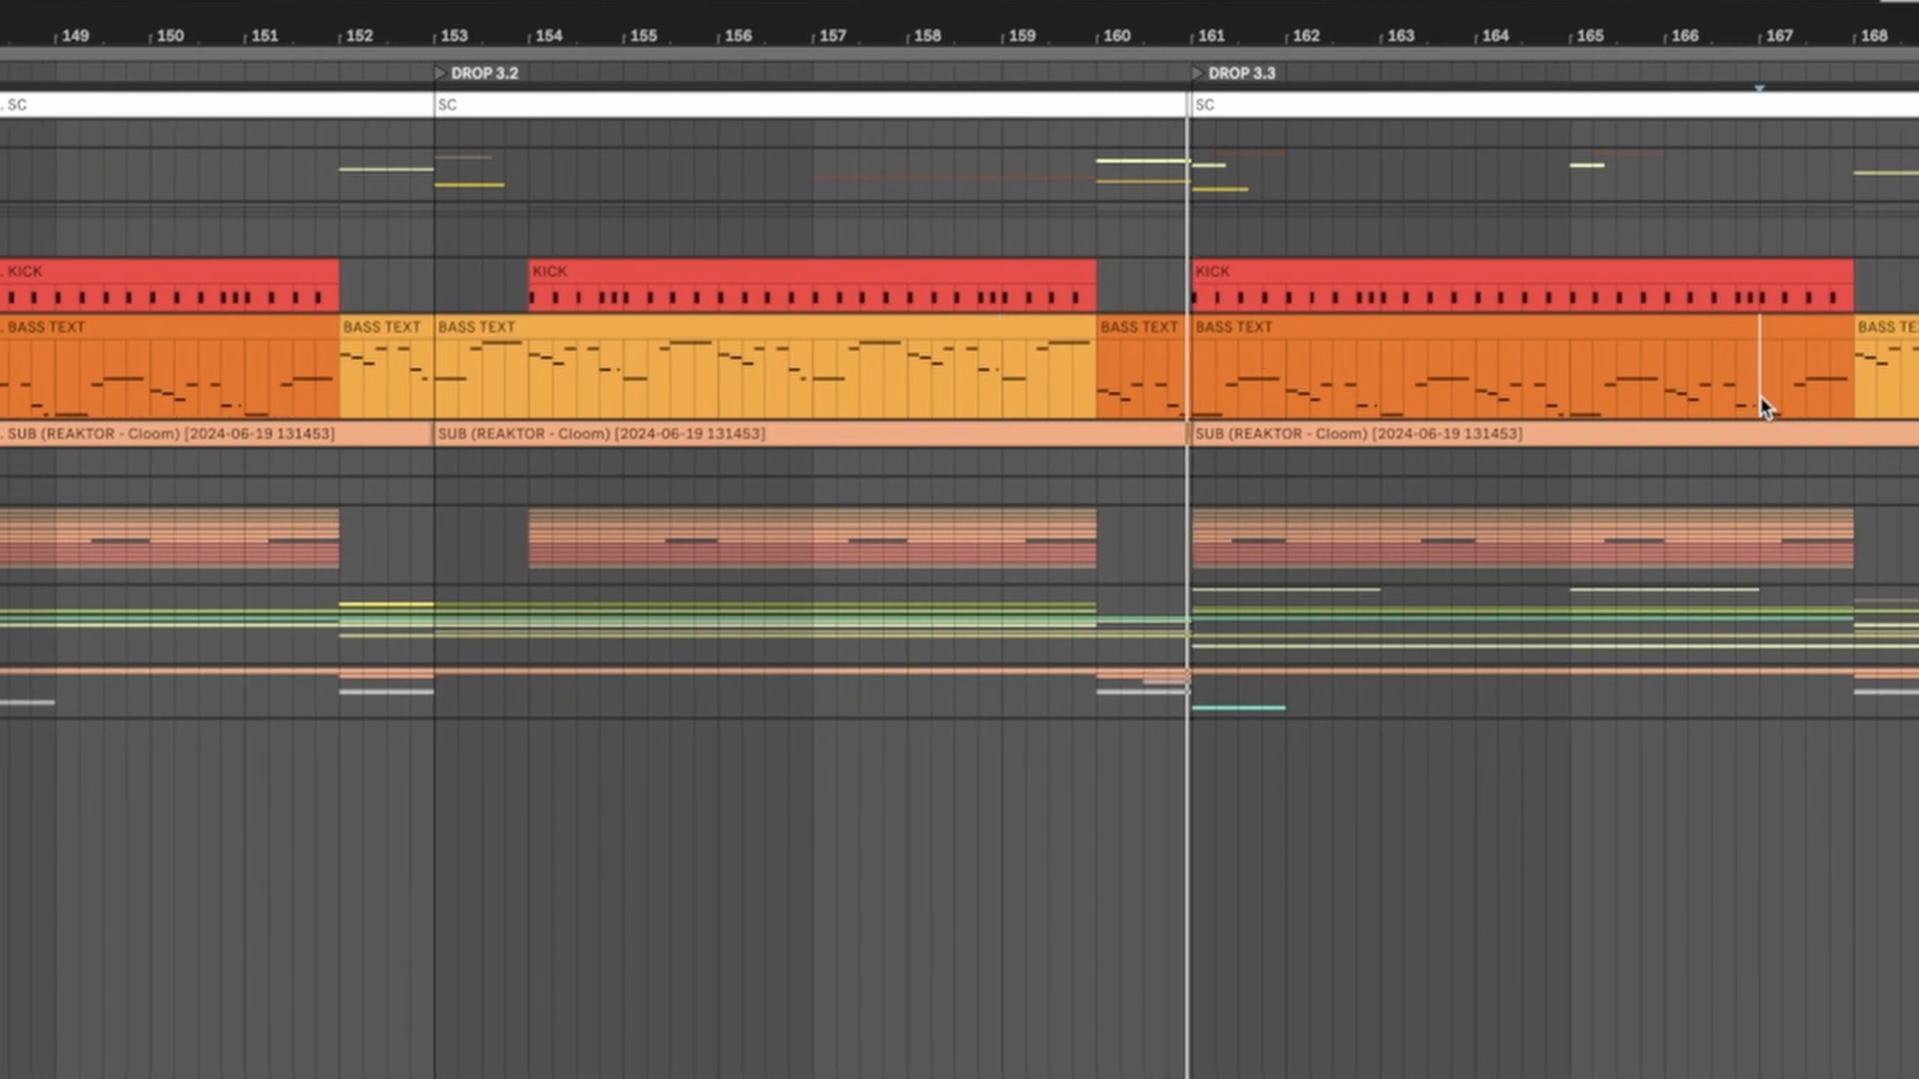
key("space")
key("space")
scroll(1229, 328, "left", 3)
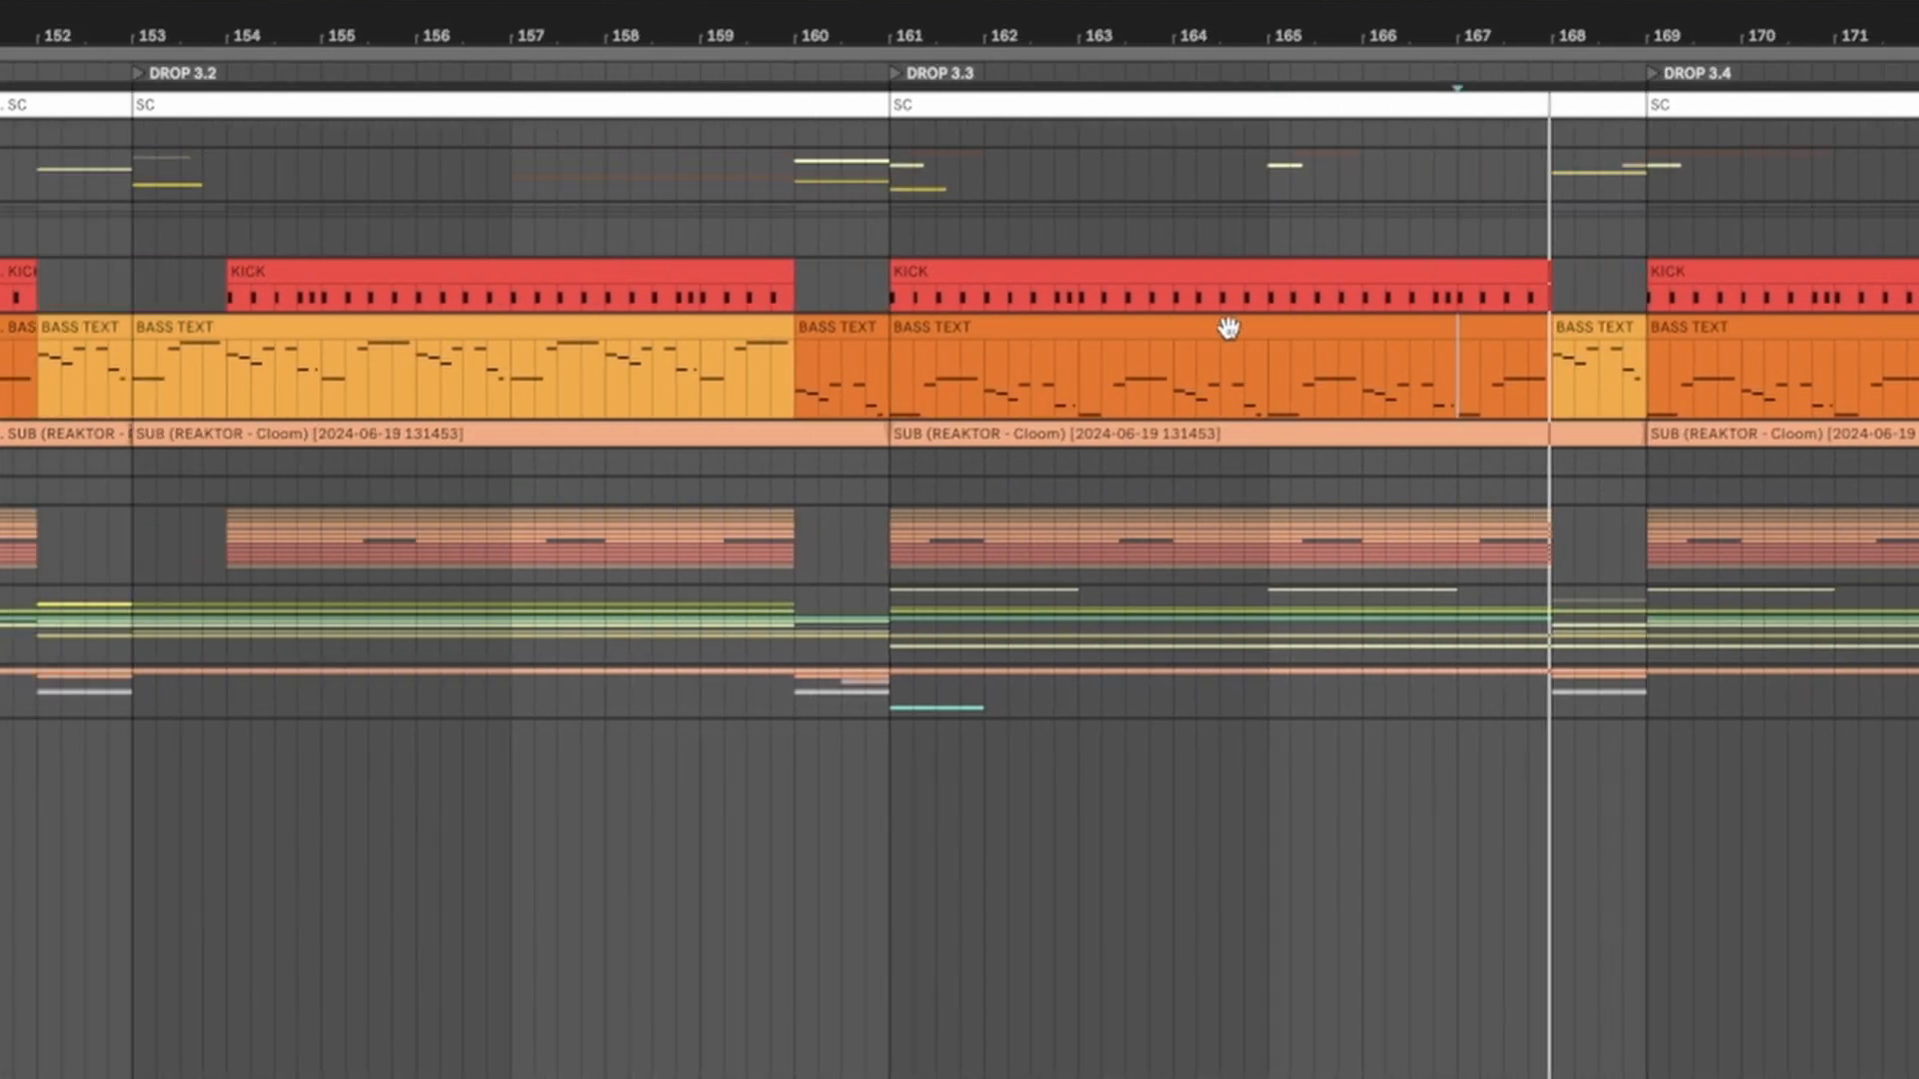
Step: Select the KICK clip at DROP 3.1 and play the kick together with the bass from there
scroll(1229, 329, "down", 5)
scroll(1233, 328, "left", 6)
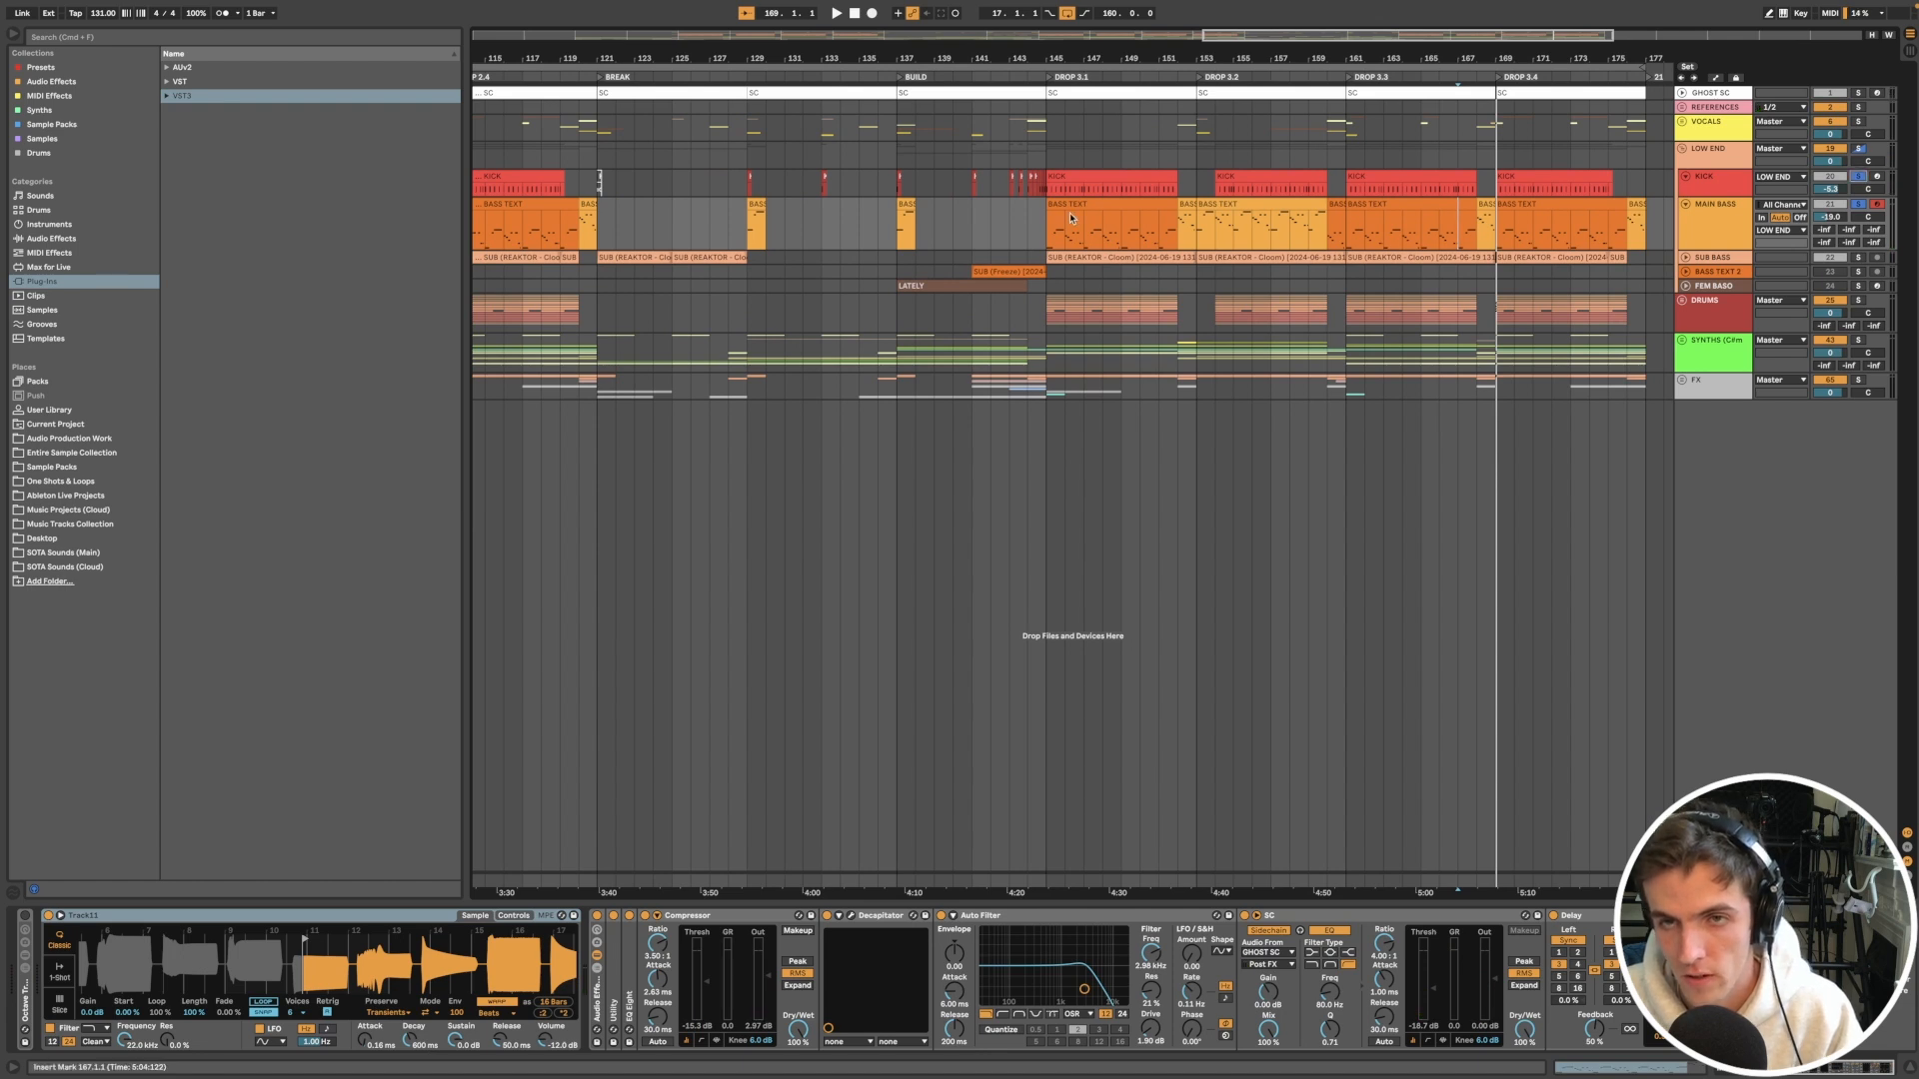
left_click(1111, 178)
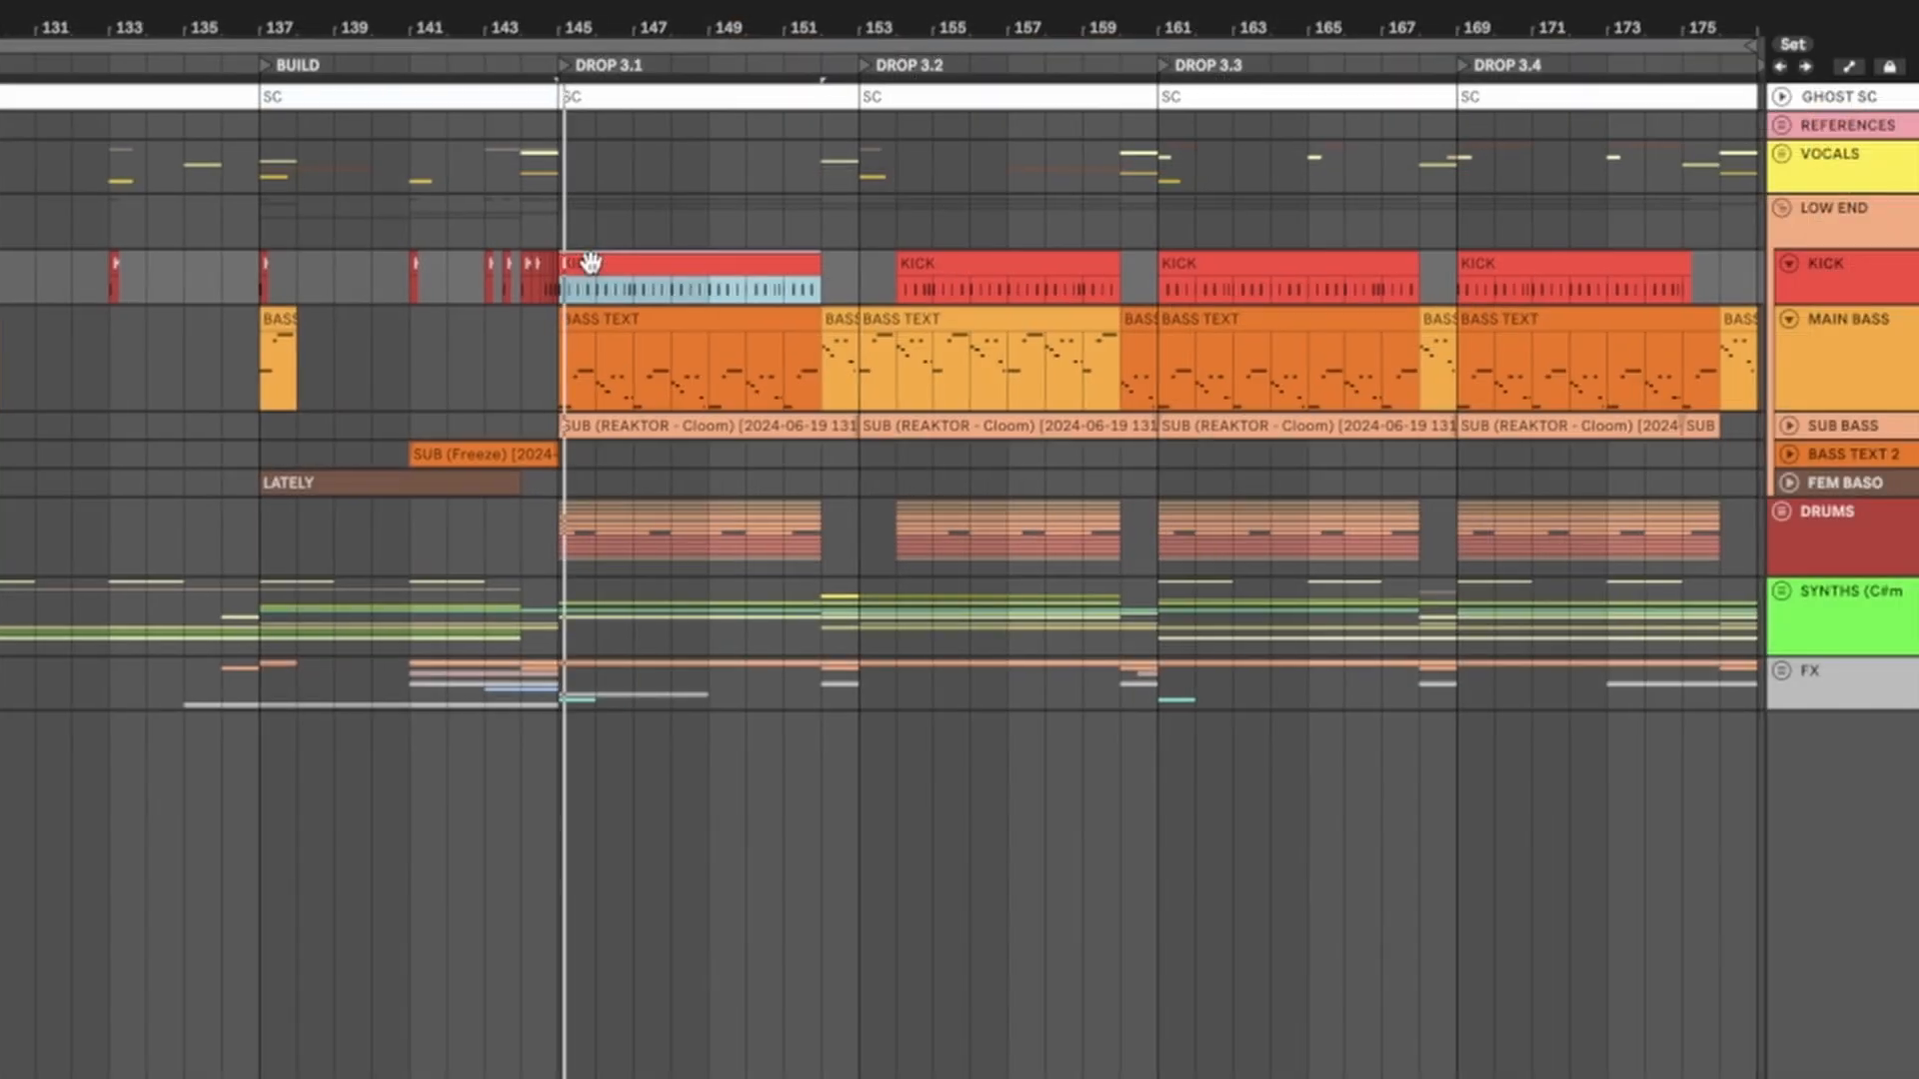
scroll(1086, 176, "up", 6)
scroll(645, 302, "down", 5)
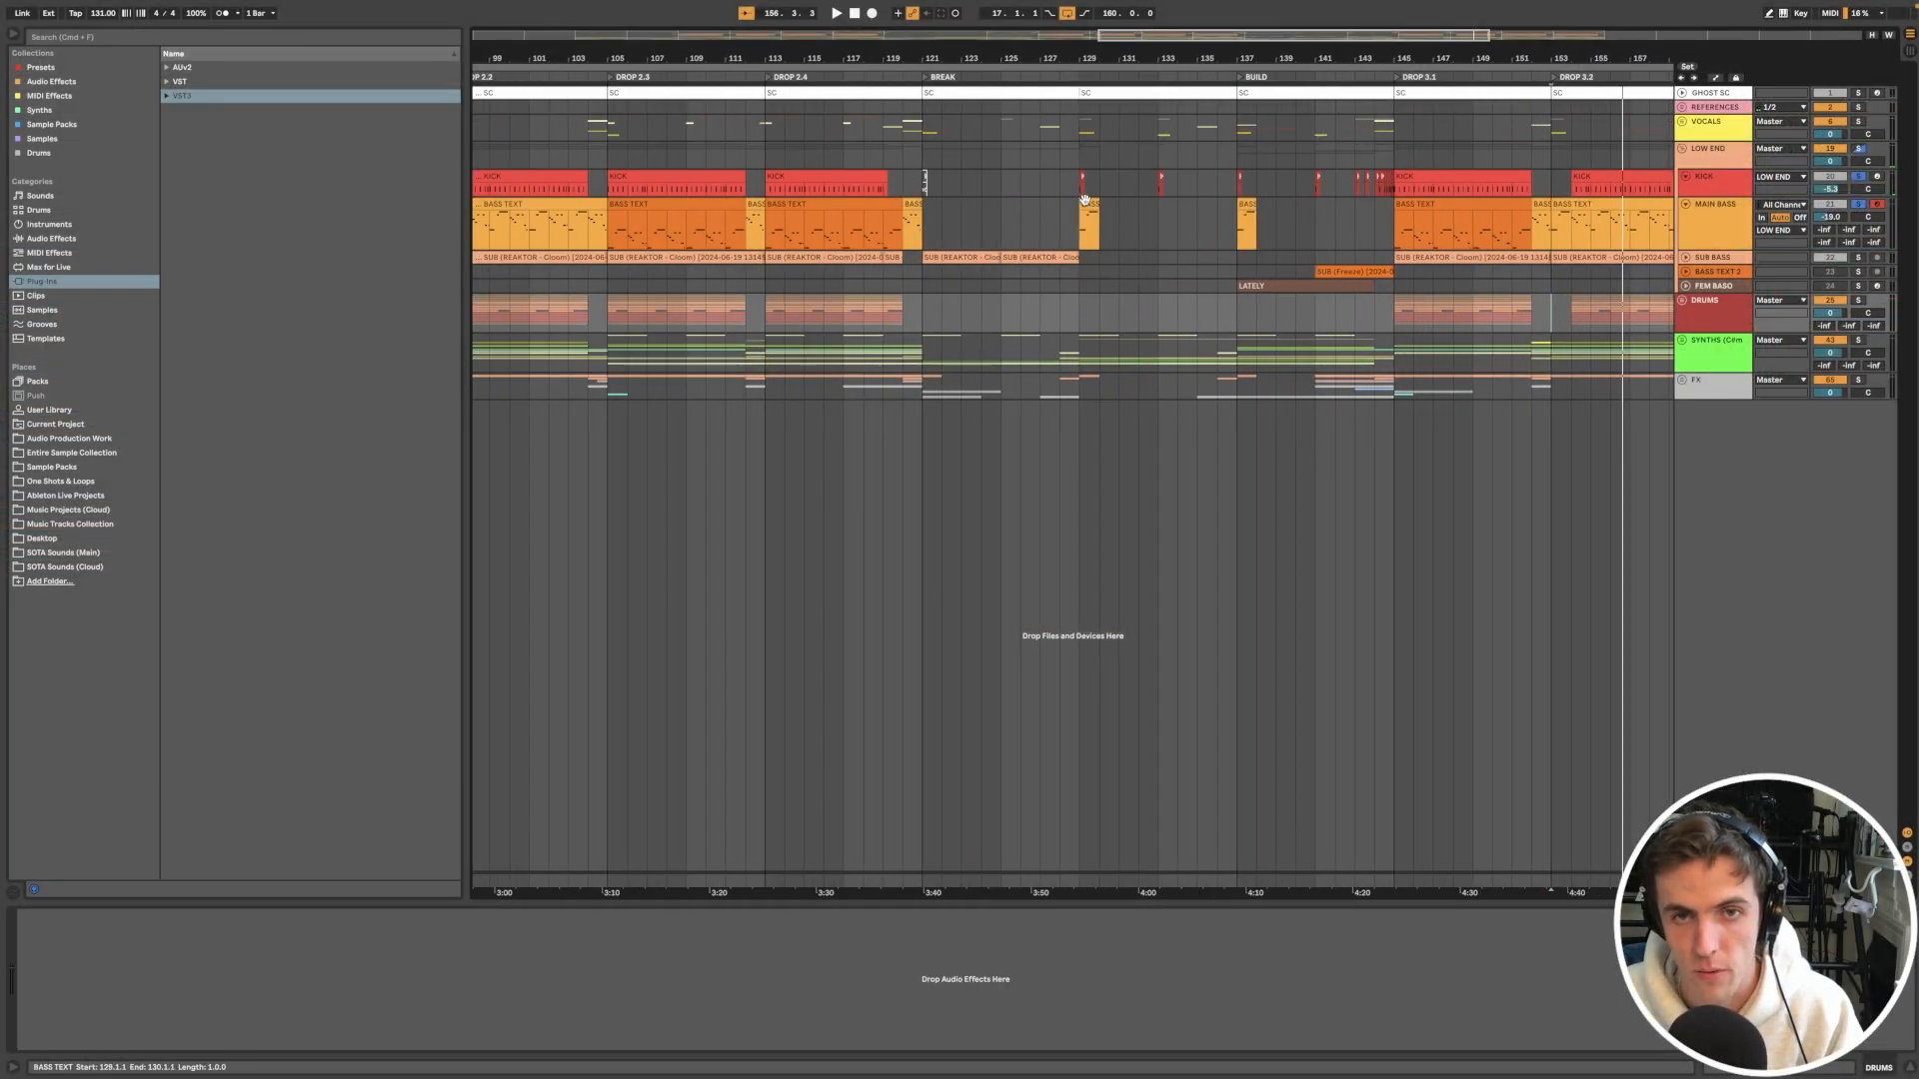
Step: Unfold the SUB BASS track, compare its SUB audio with the MAIN BASS notes at DROP 3.1, and play the sub
left_click(1085, 202)
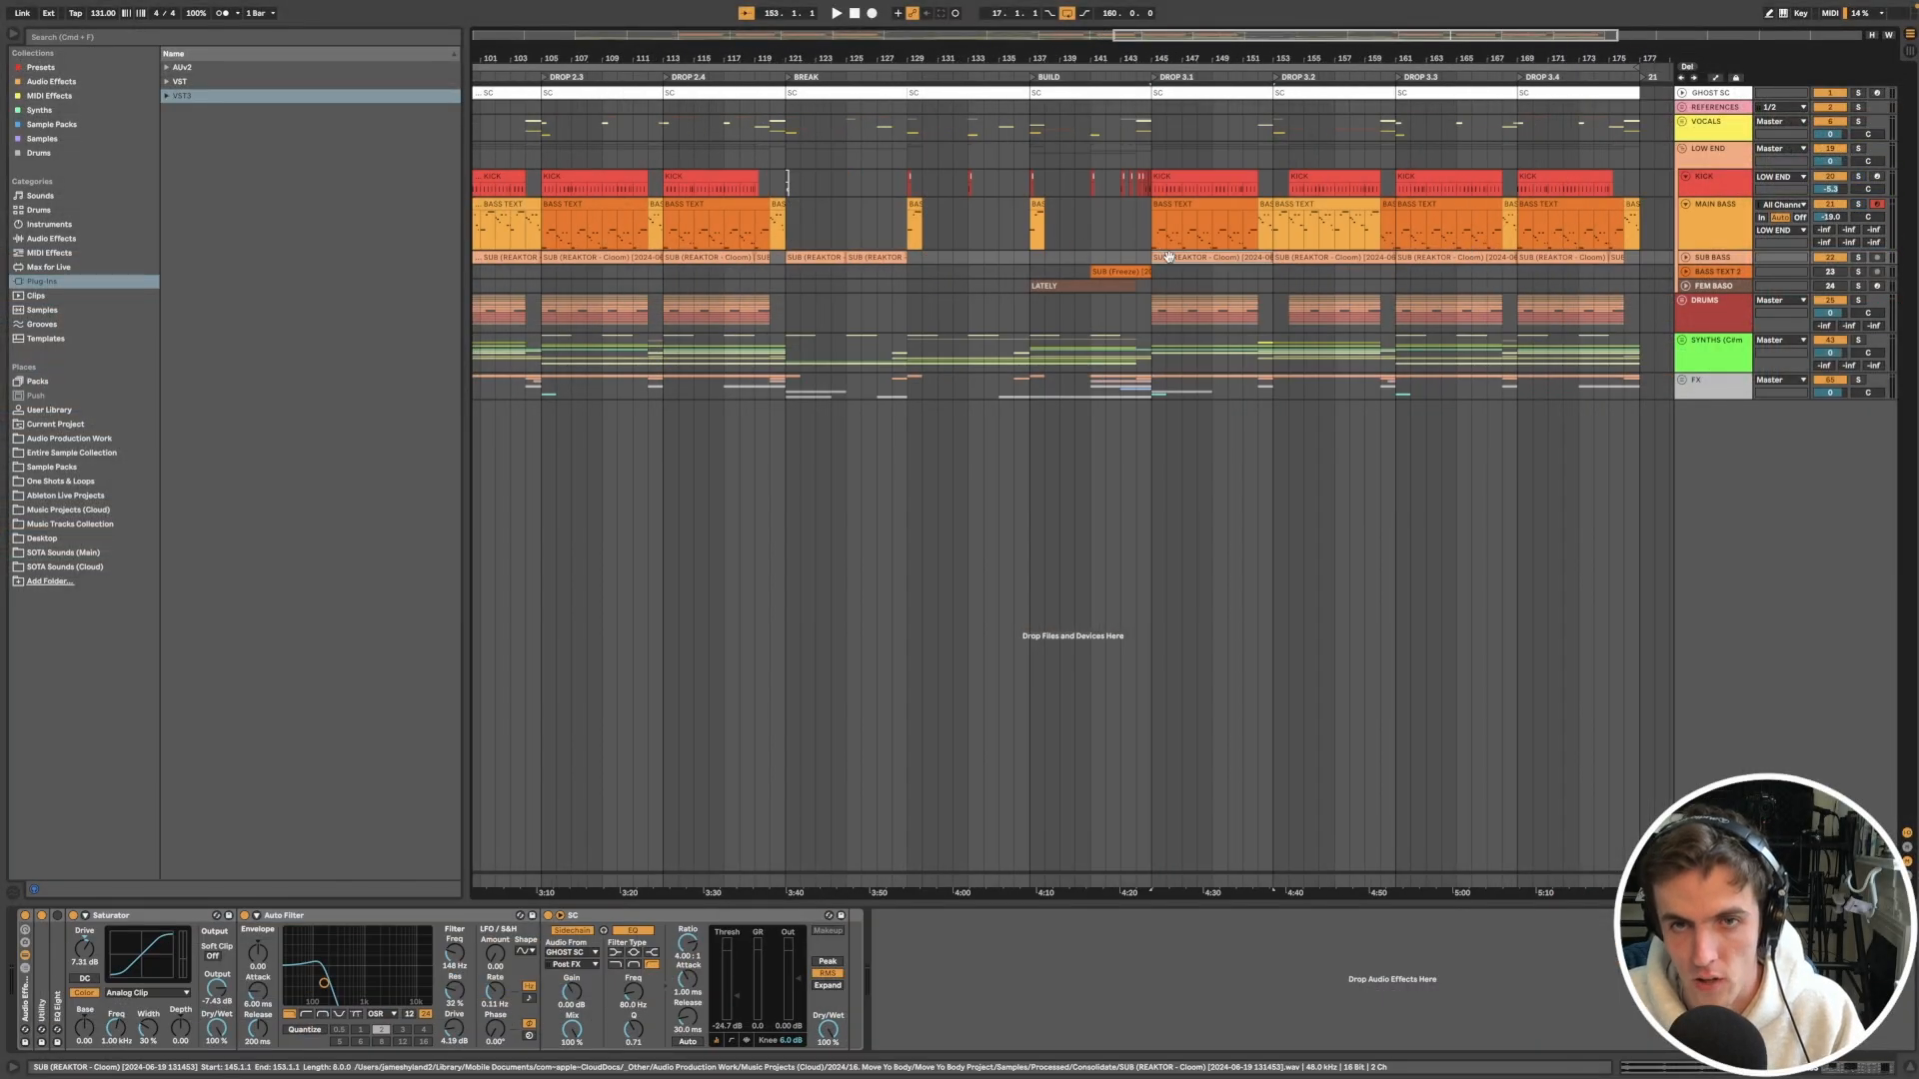
left_click(1685, 258)
scroll(1218, 290, "up", 4)
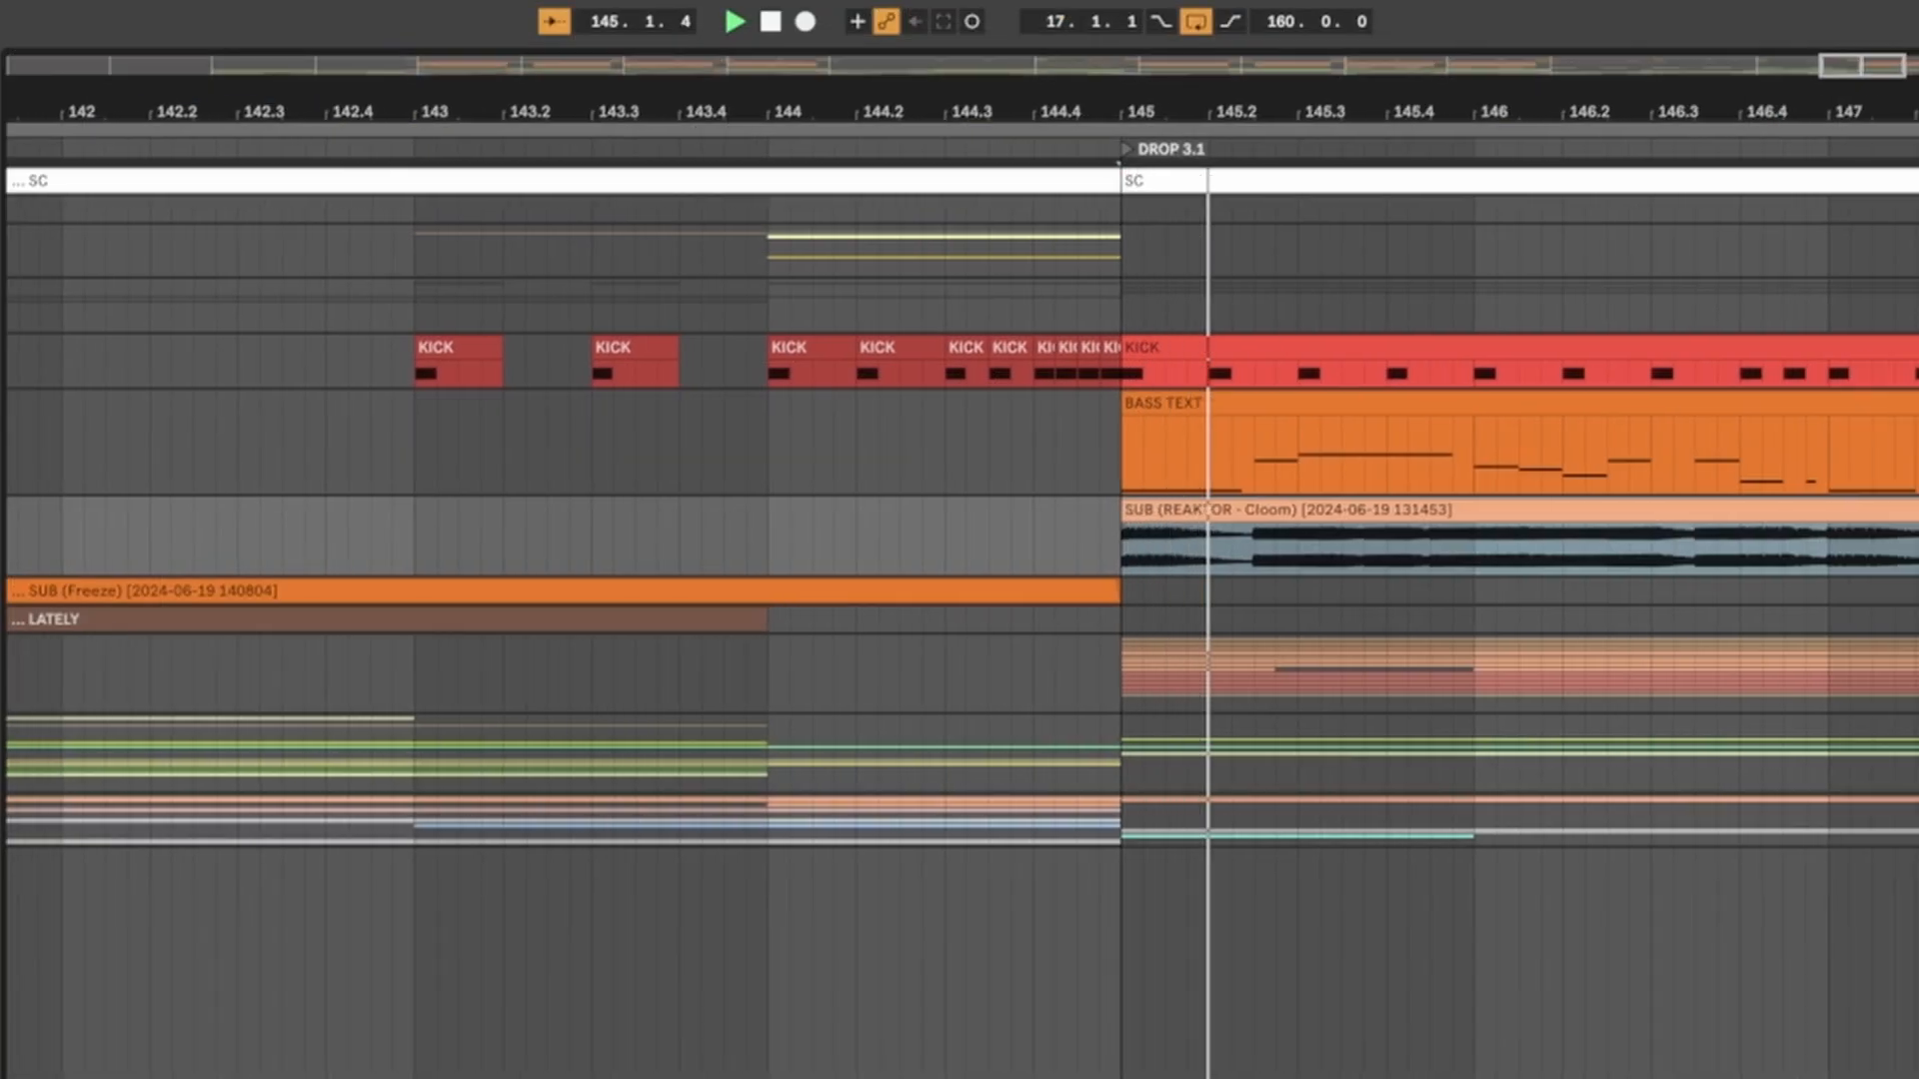
scroll(1194, 590, "up", 8)
scroll(1047, 458, "down", 9)
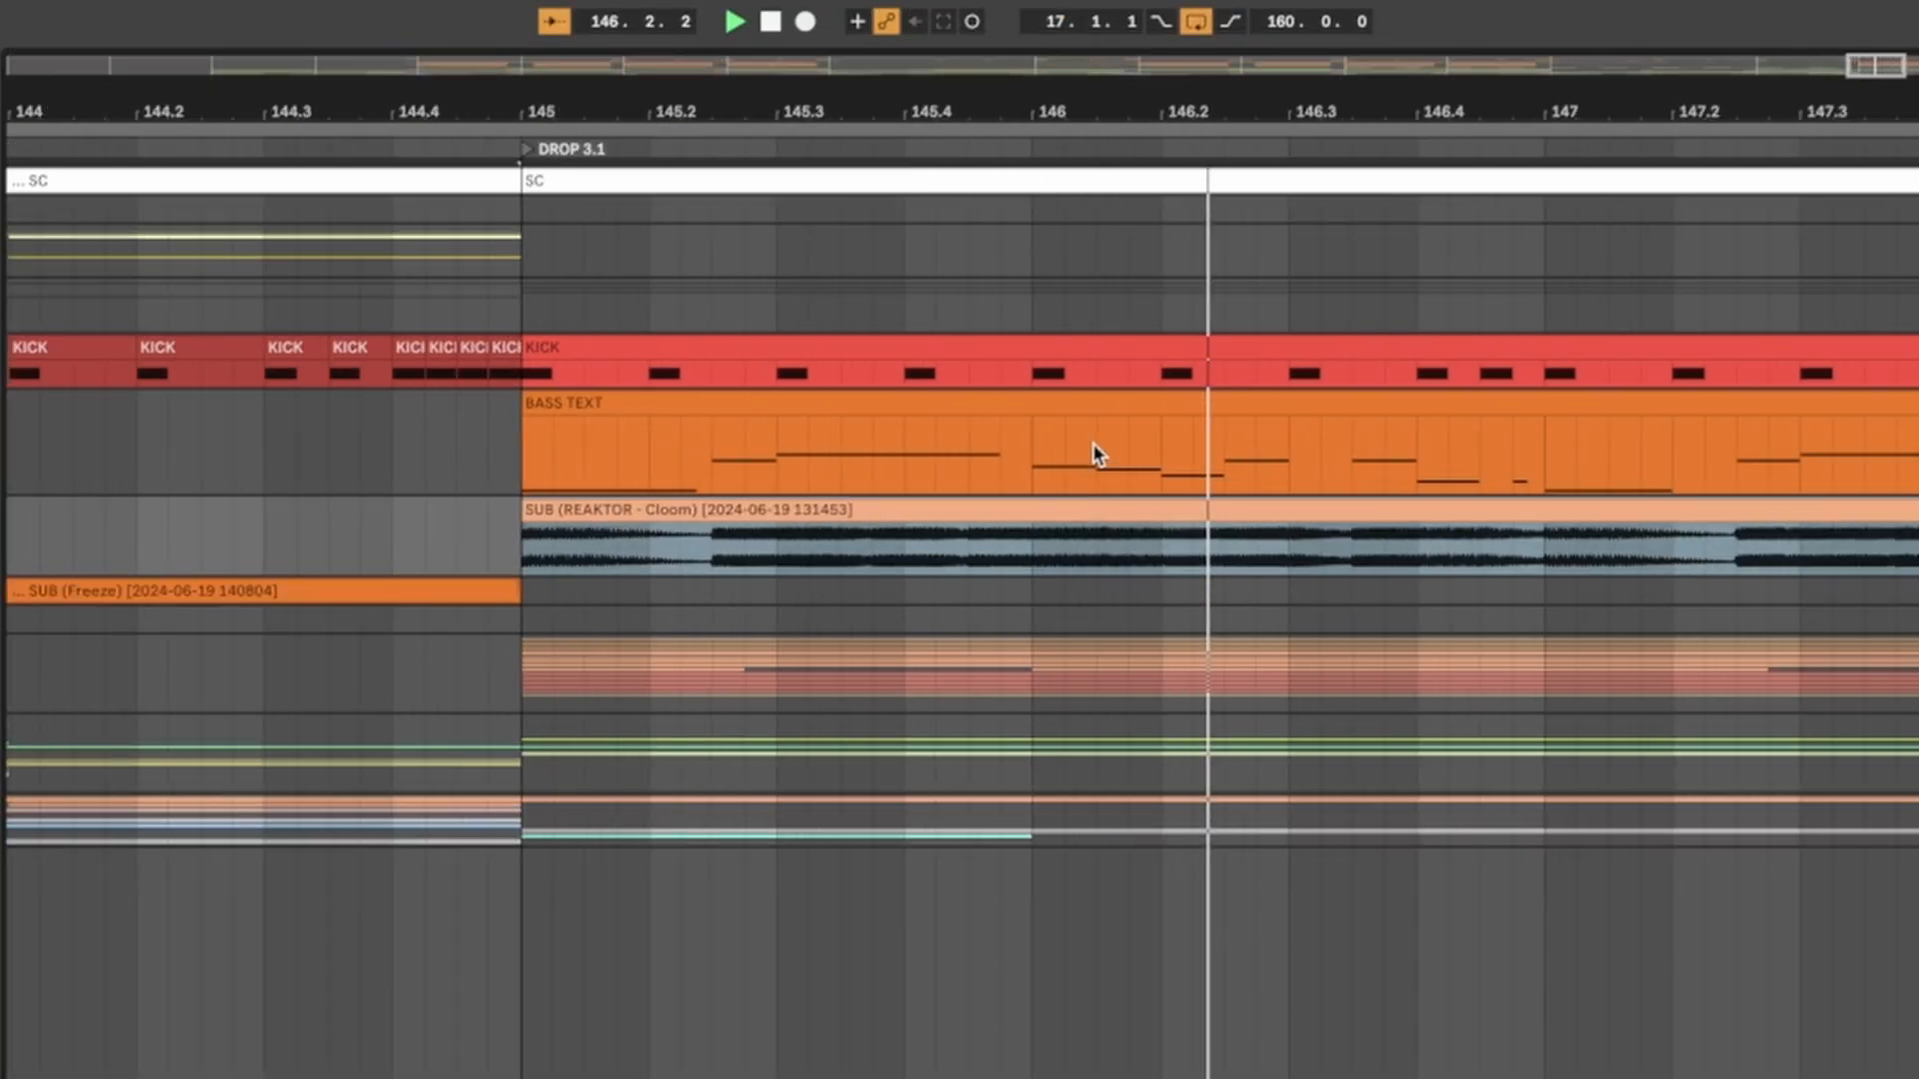
scroll(1131, 446, "down", 4)
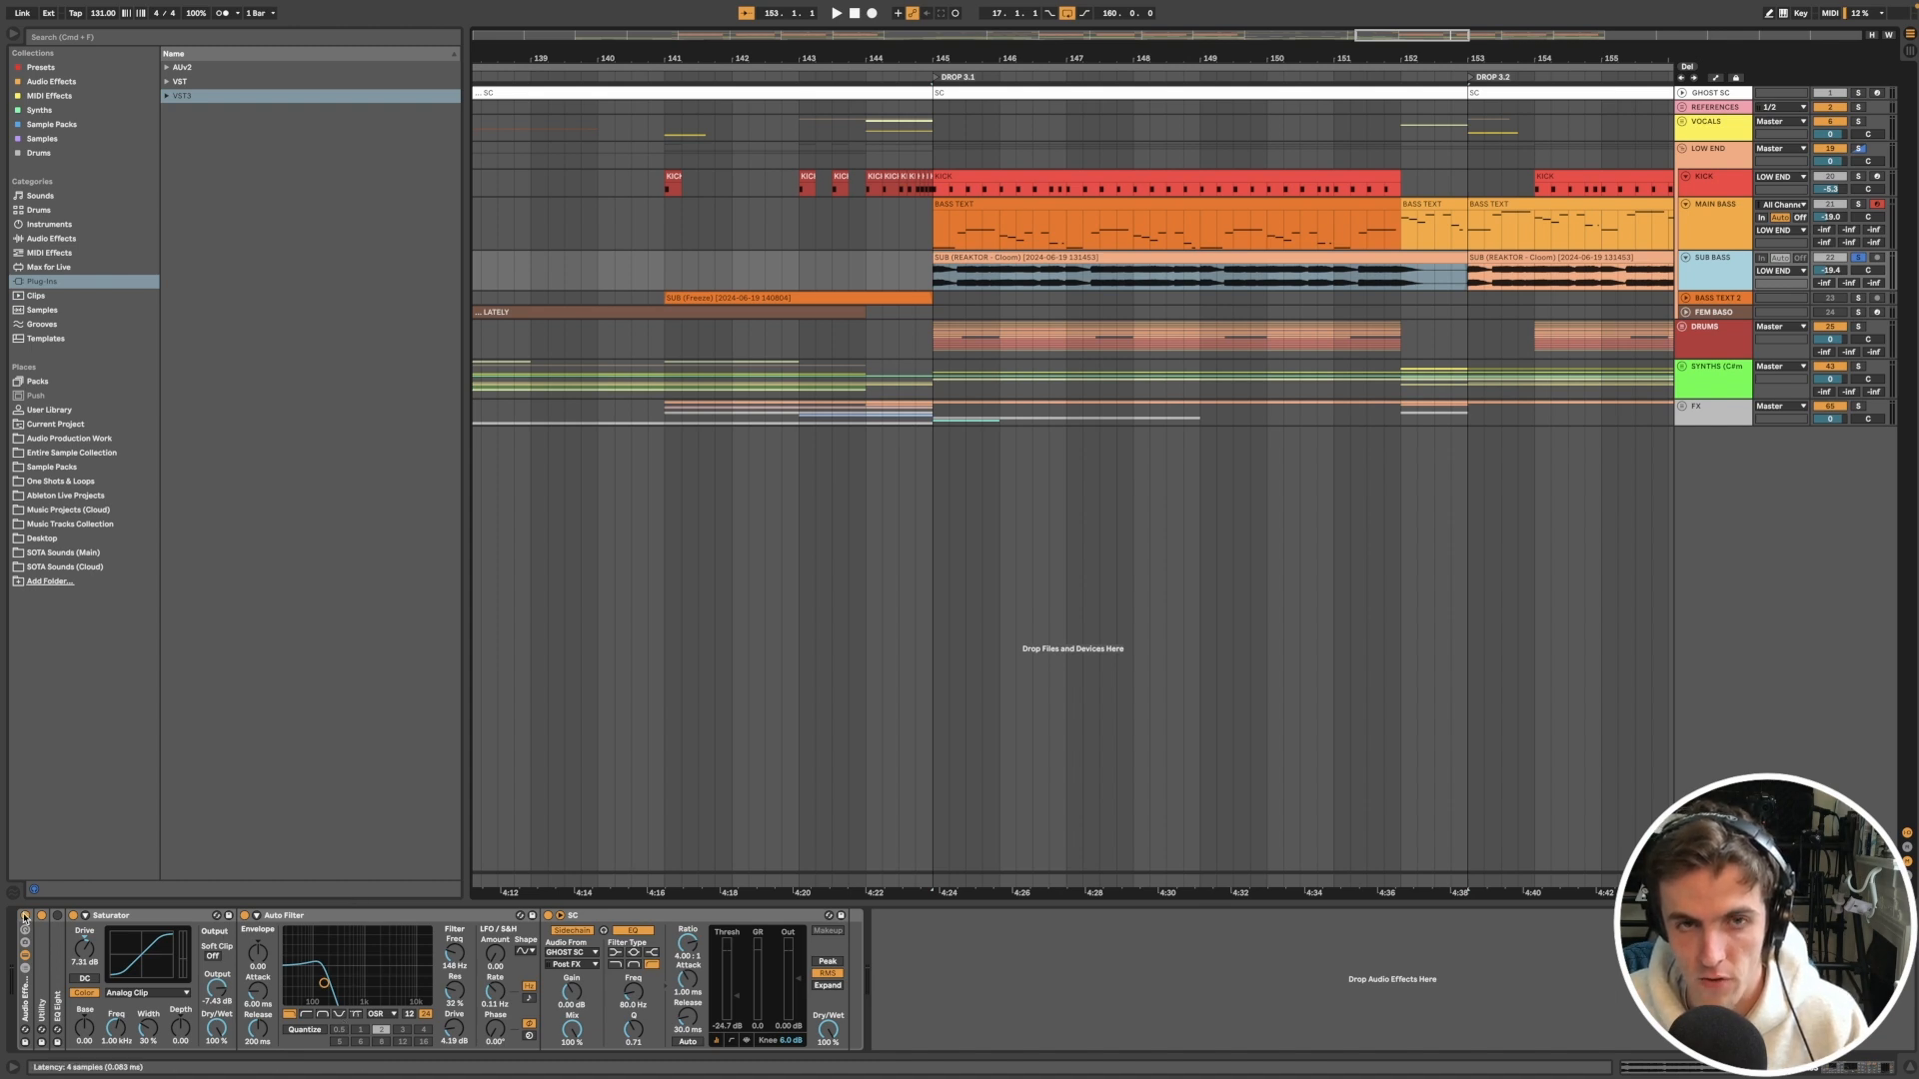
key("space")
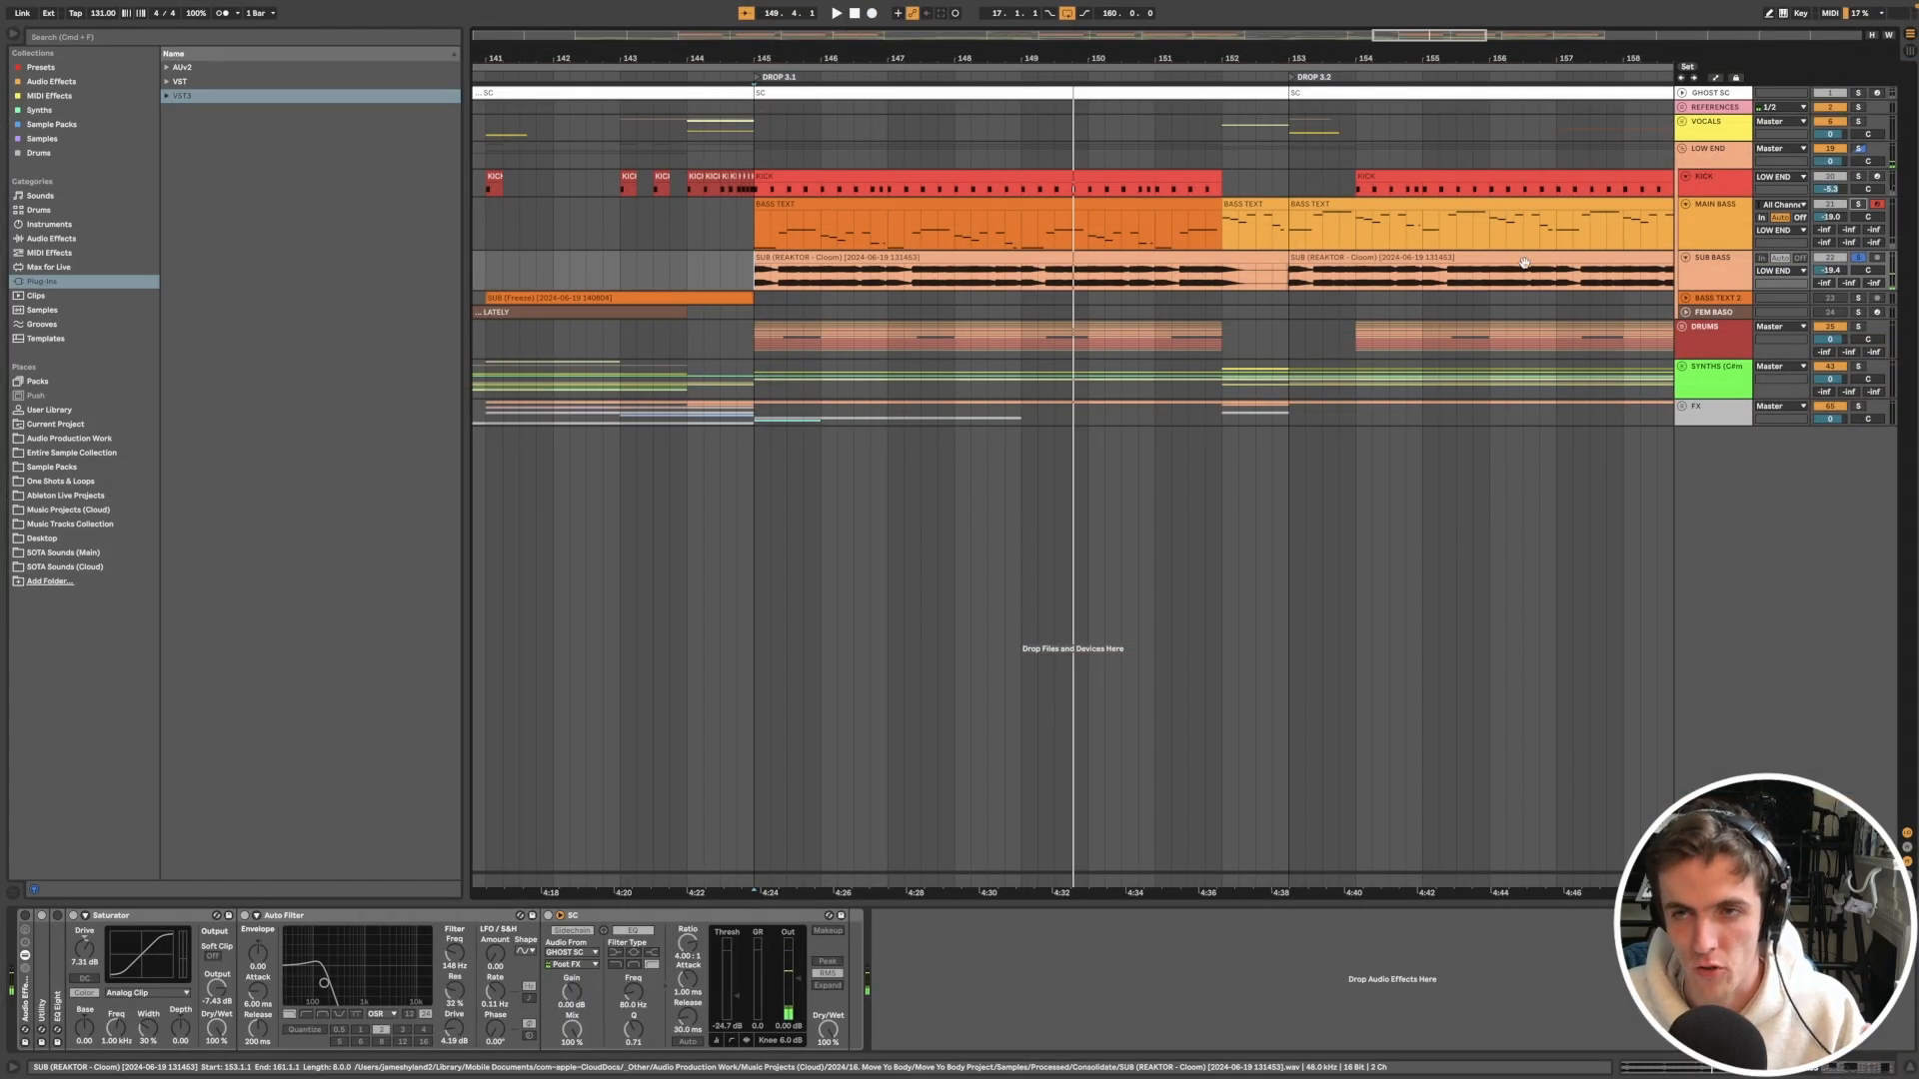
Step: Play the SUB clip at DROP 3.1 and examine the sub bass's Saturator, Auto Filter and SC sidechain compressor
left_click(1005, 255)
key("space")
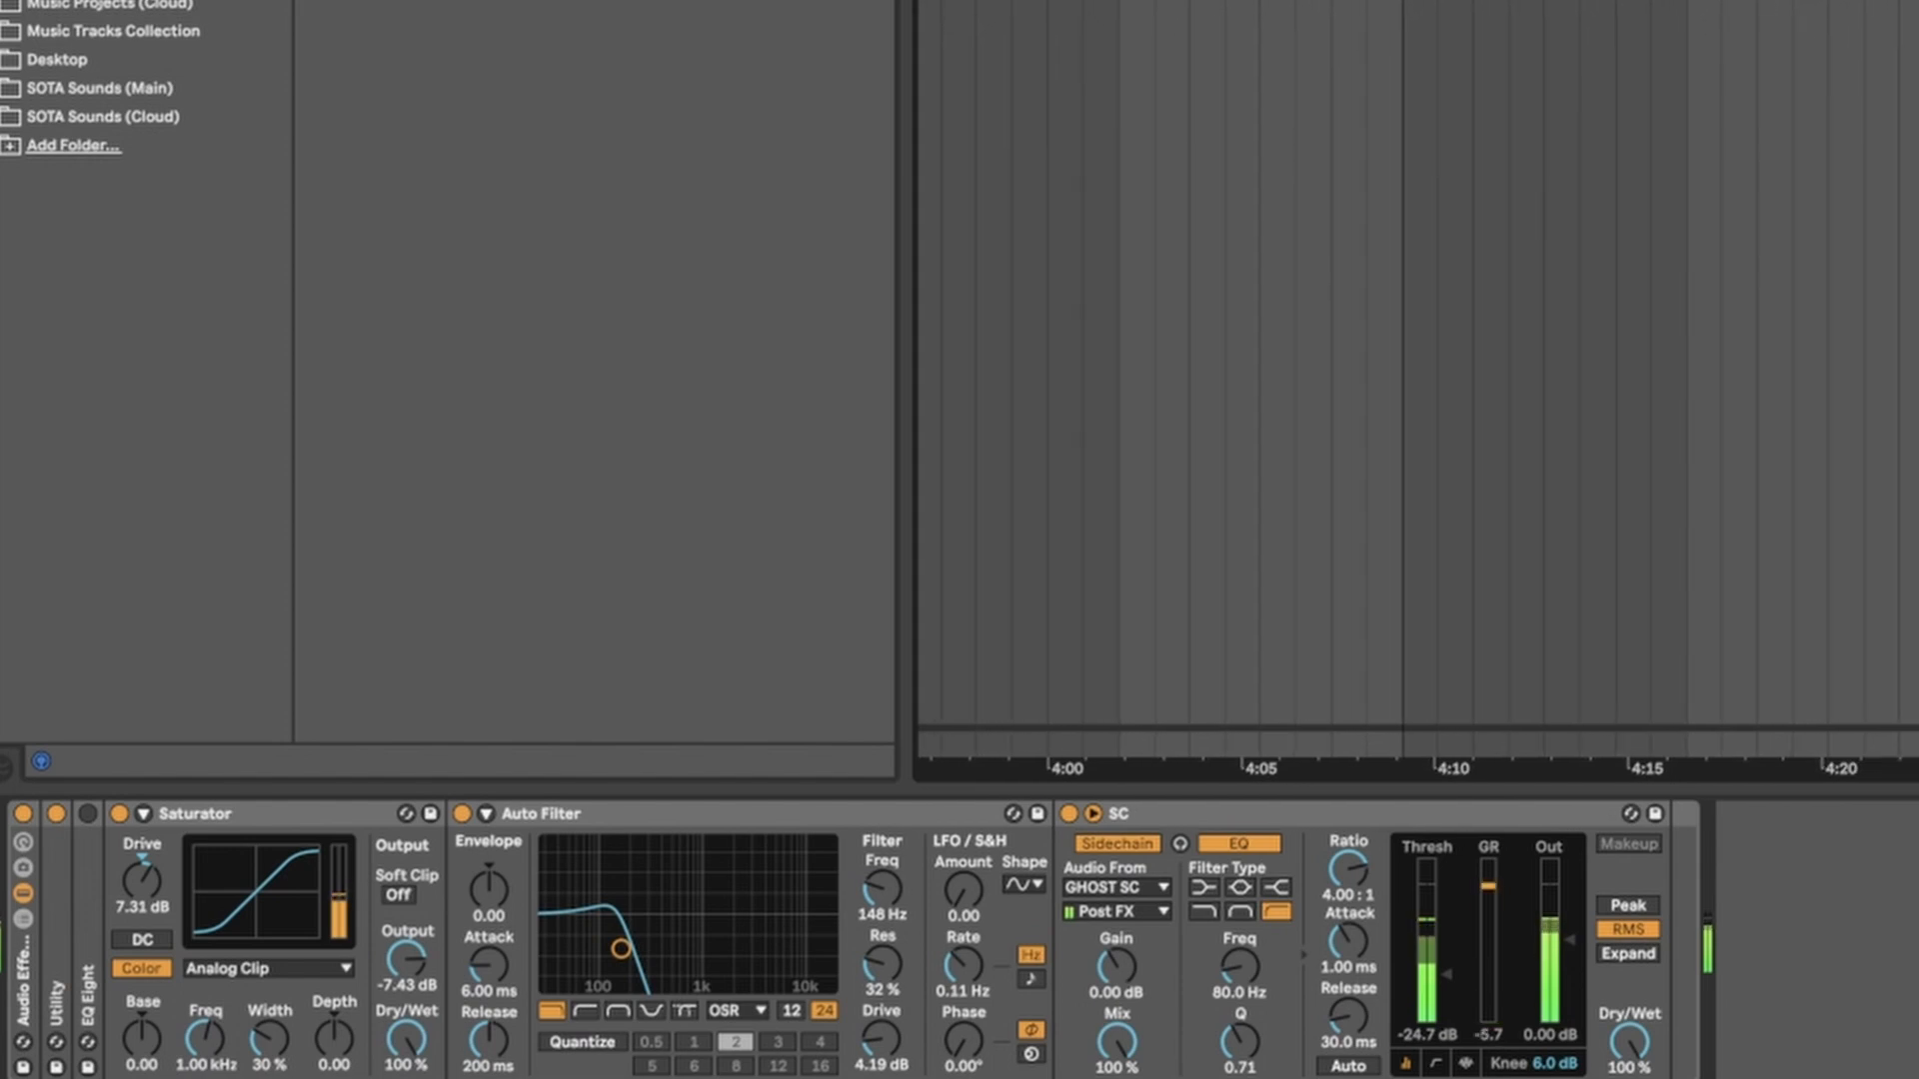
key("minus")
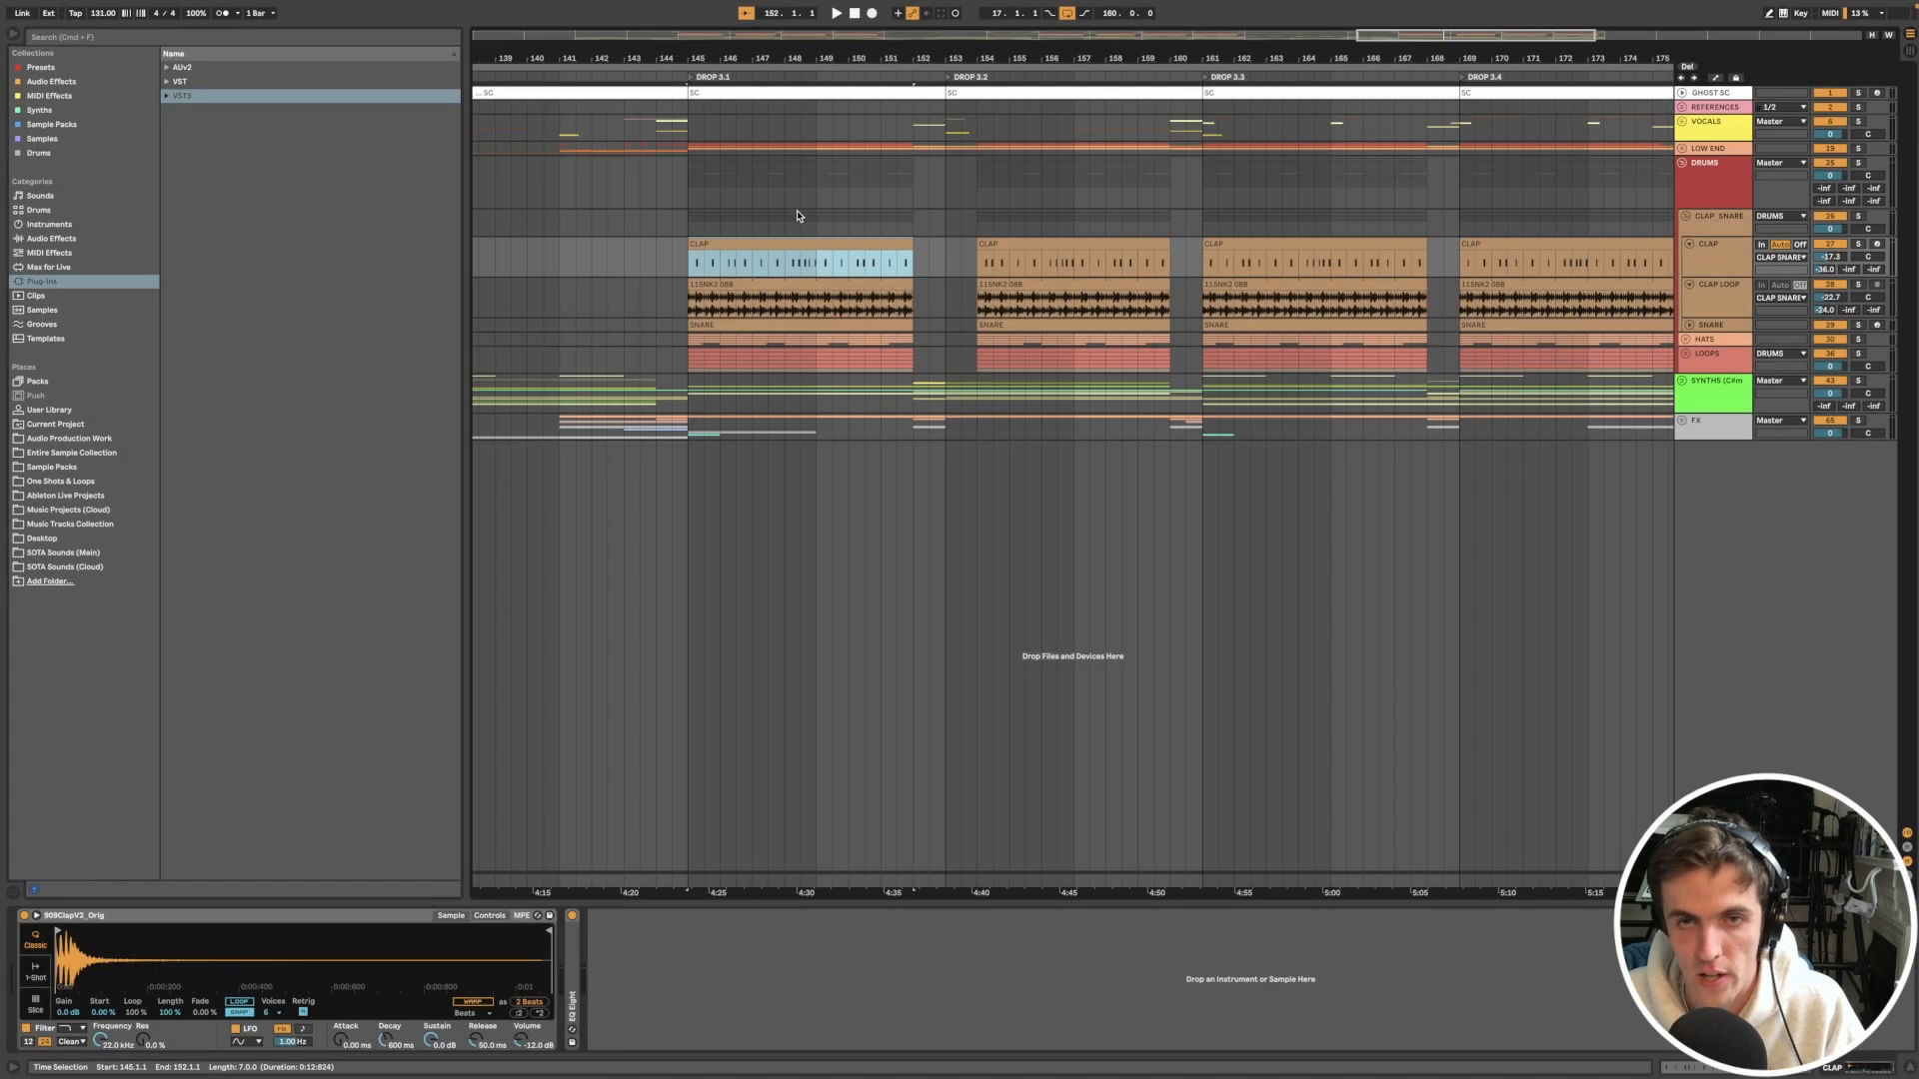
Step: Inspect the DRUMS group and its CLAP_SNARE subgroup around the gap before DROP 3.2
left_click(1711, 180)
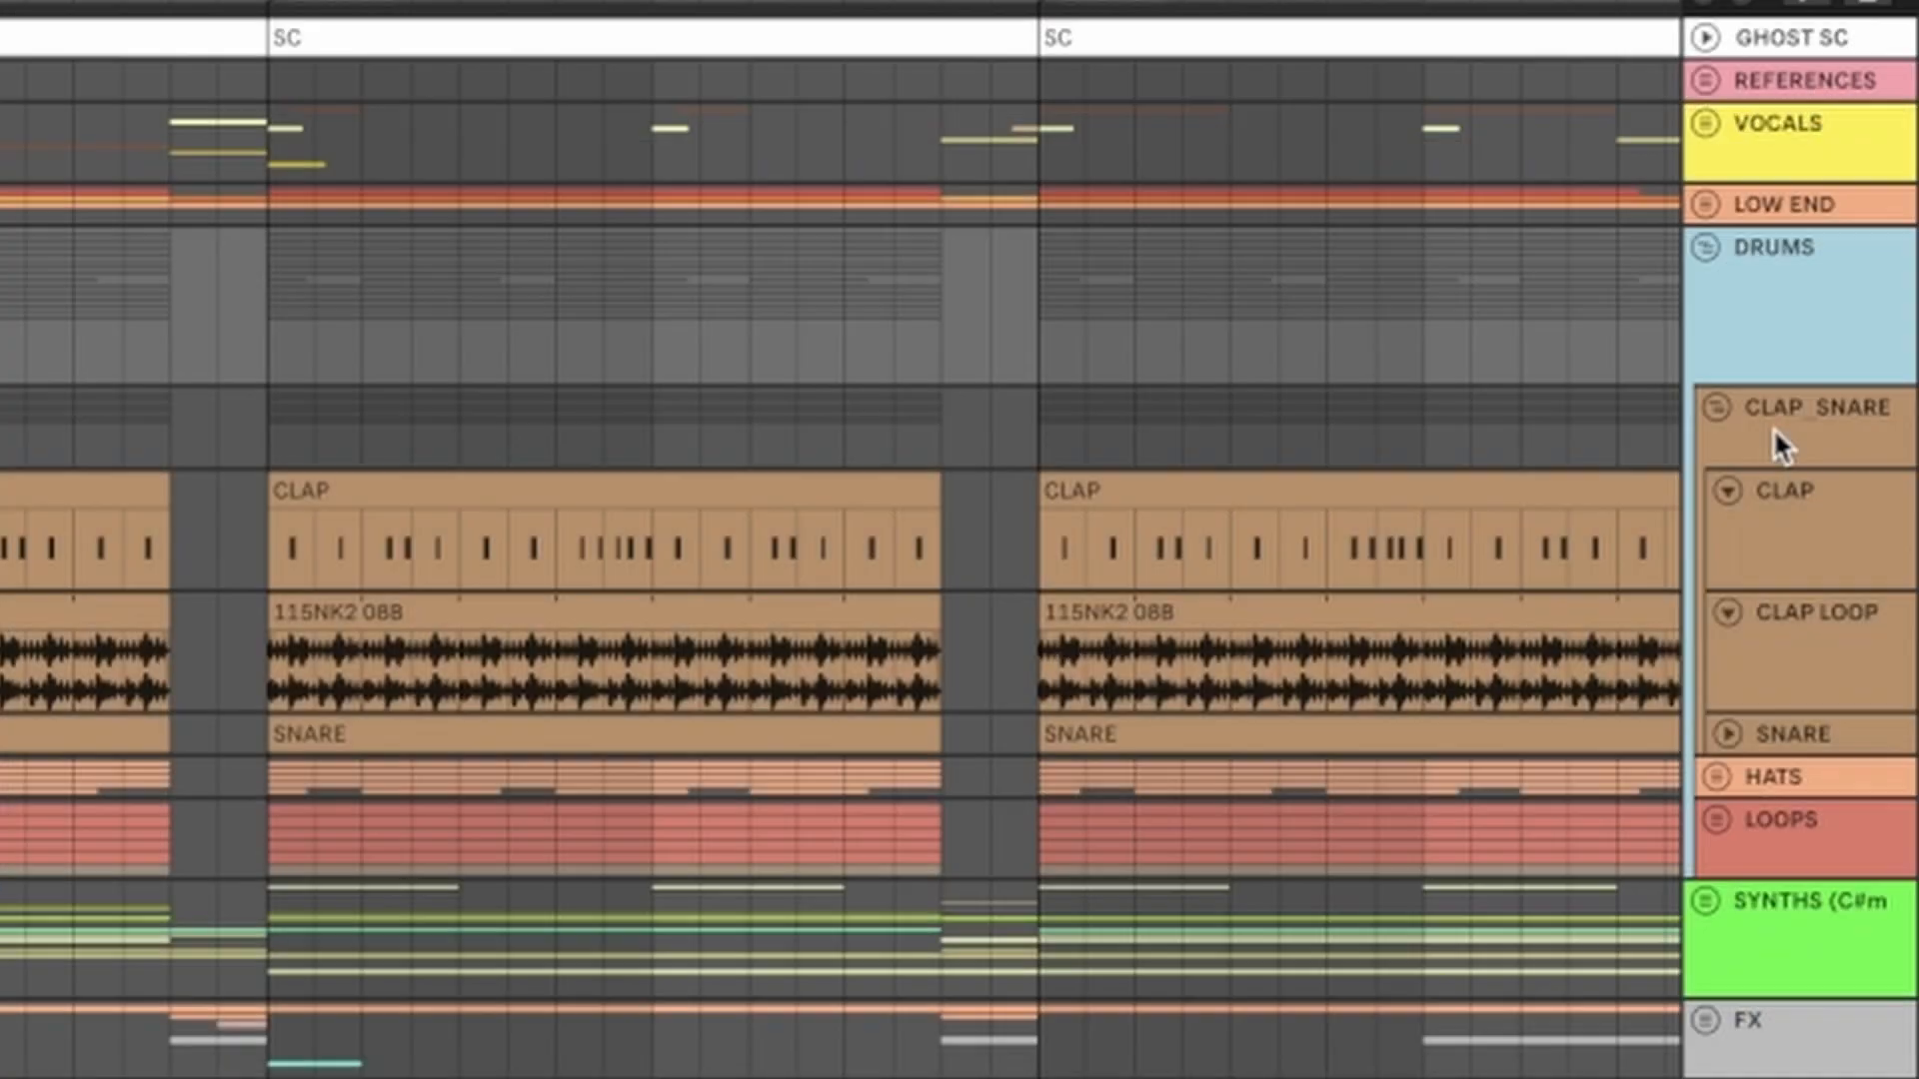
left_click(1706, 222)
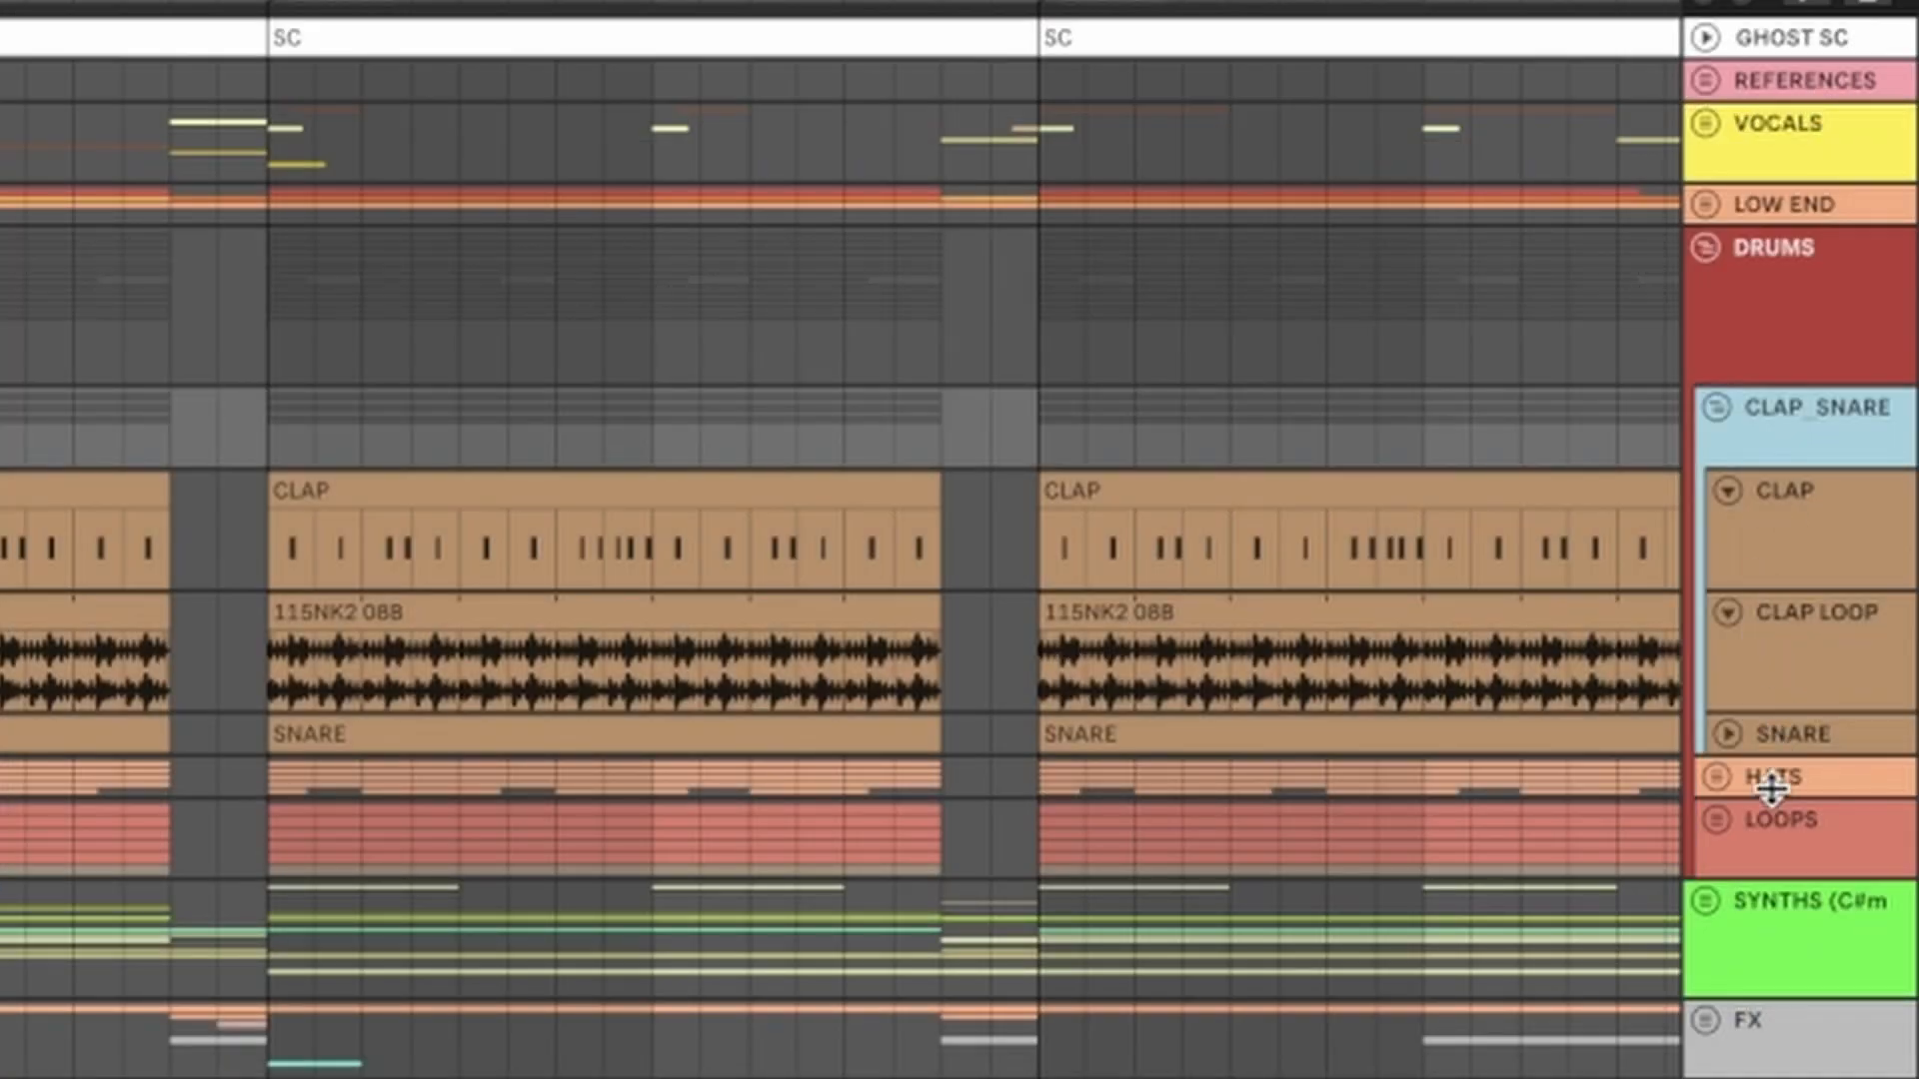
scroll(863, 237, "up", 5)
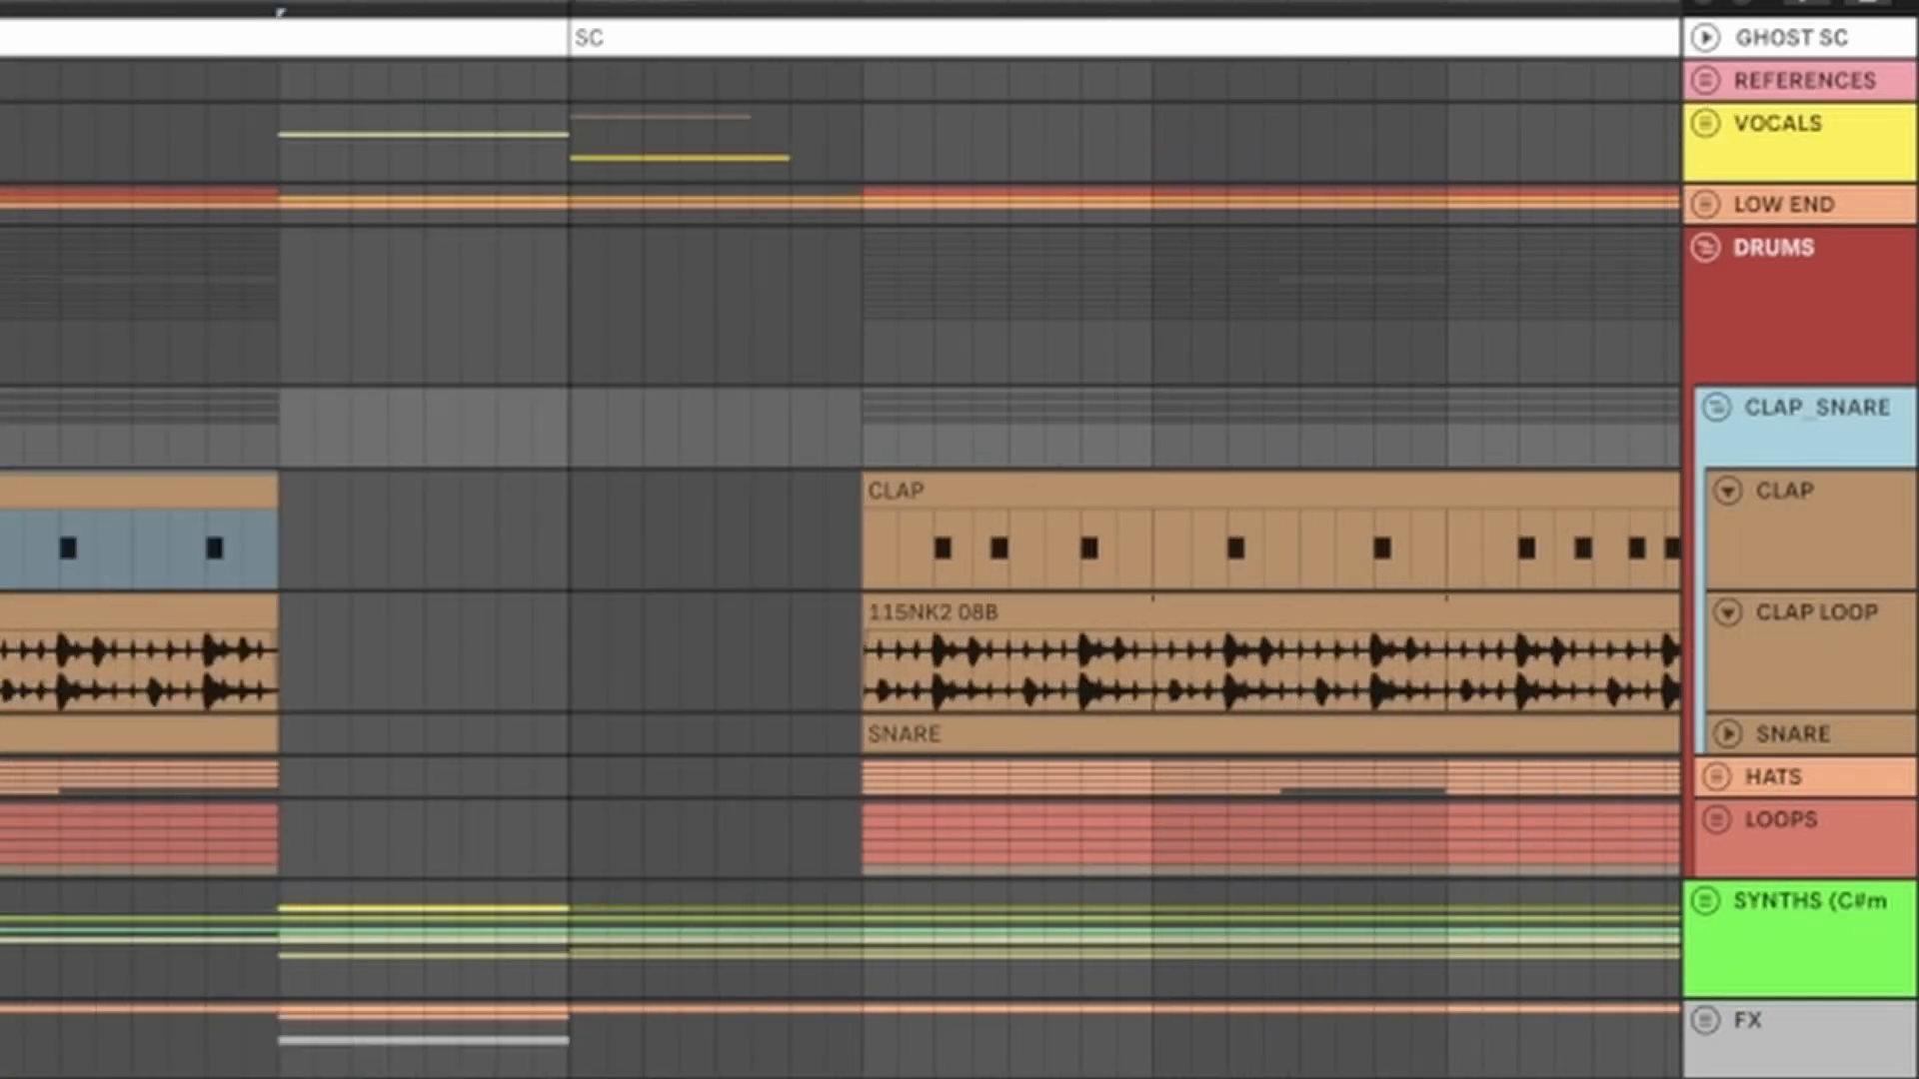
Step: Select the CLAP clip at DROP 3.1 and play the clap on its own
scroll(864, 238, "left", 2)
left_click(865, 239)
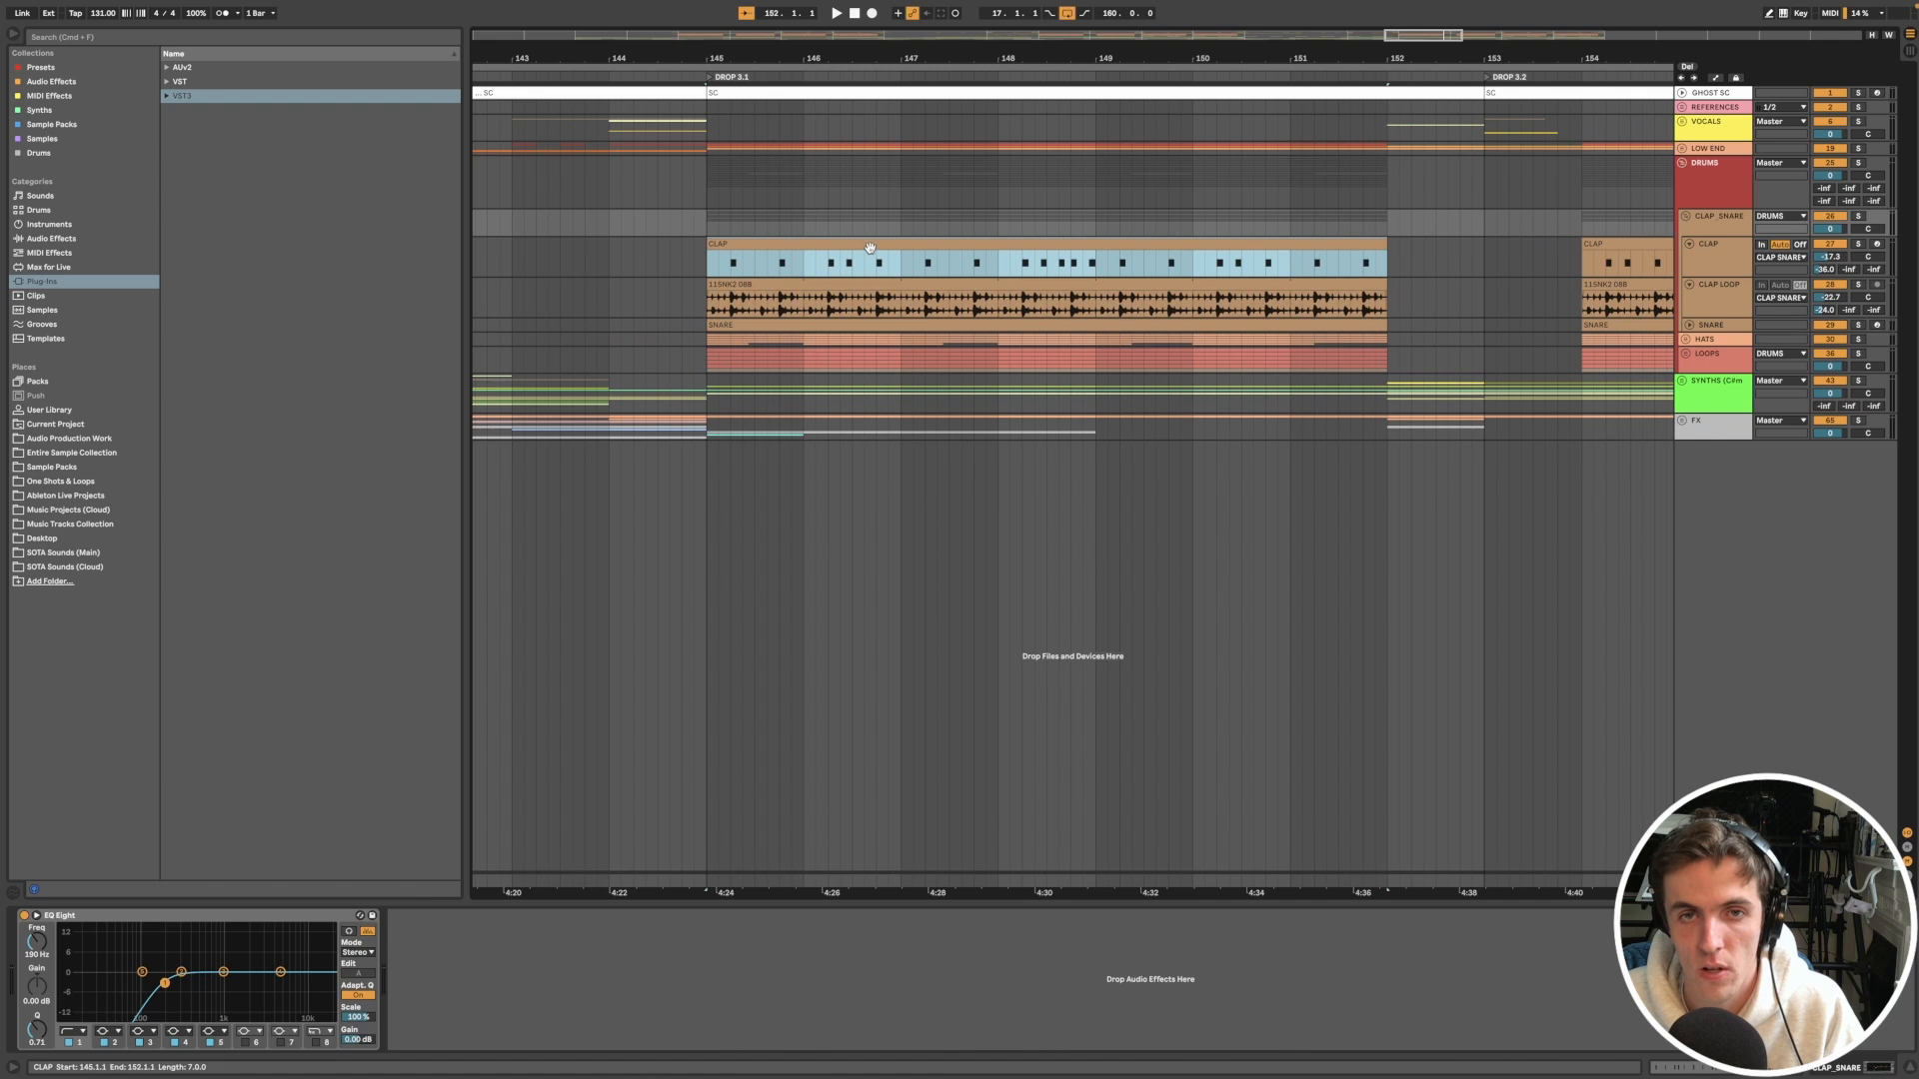
left_click(869, 248)
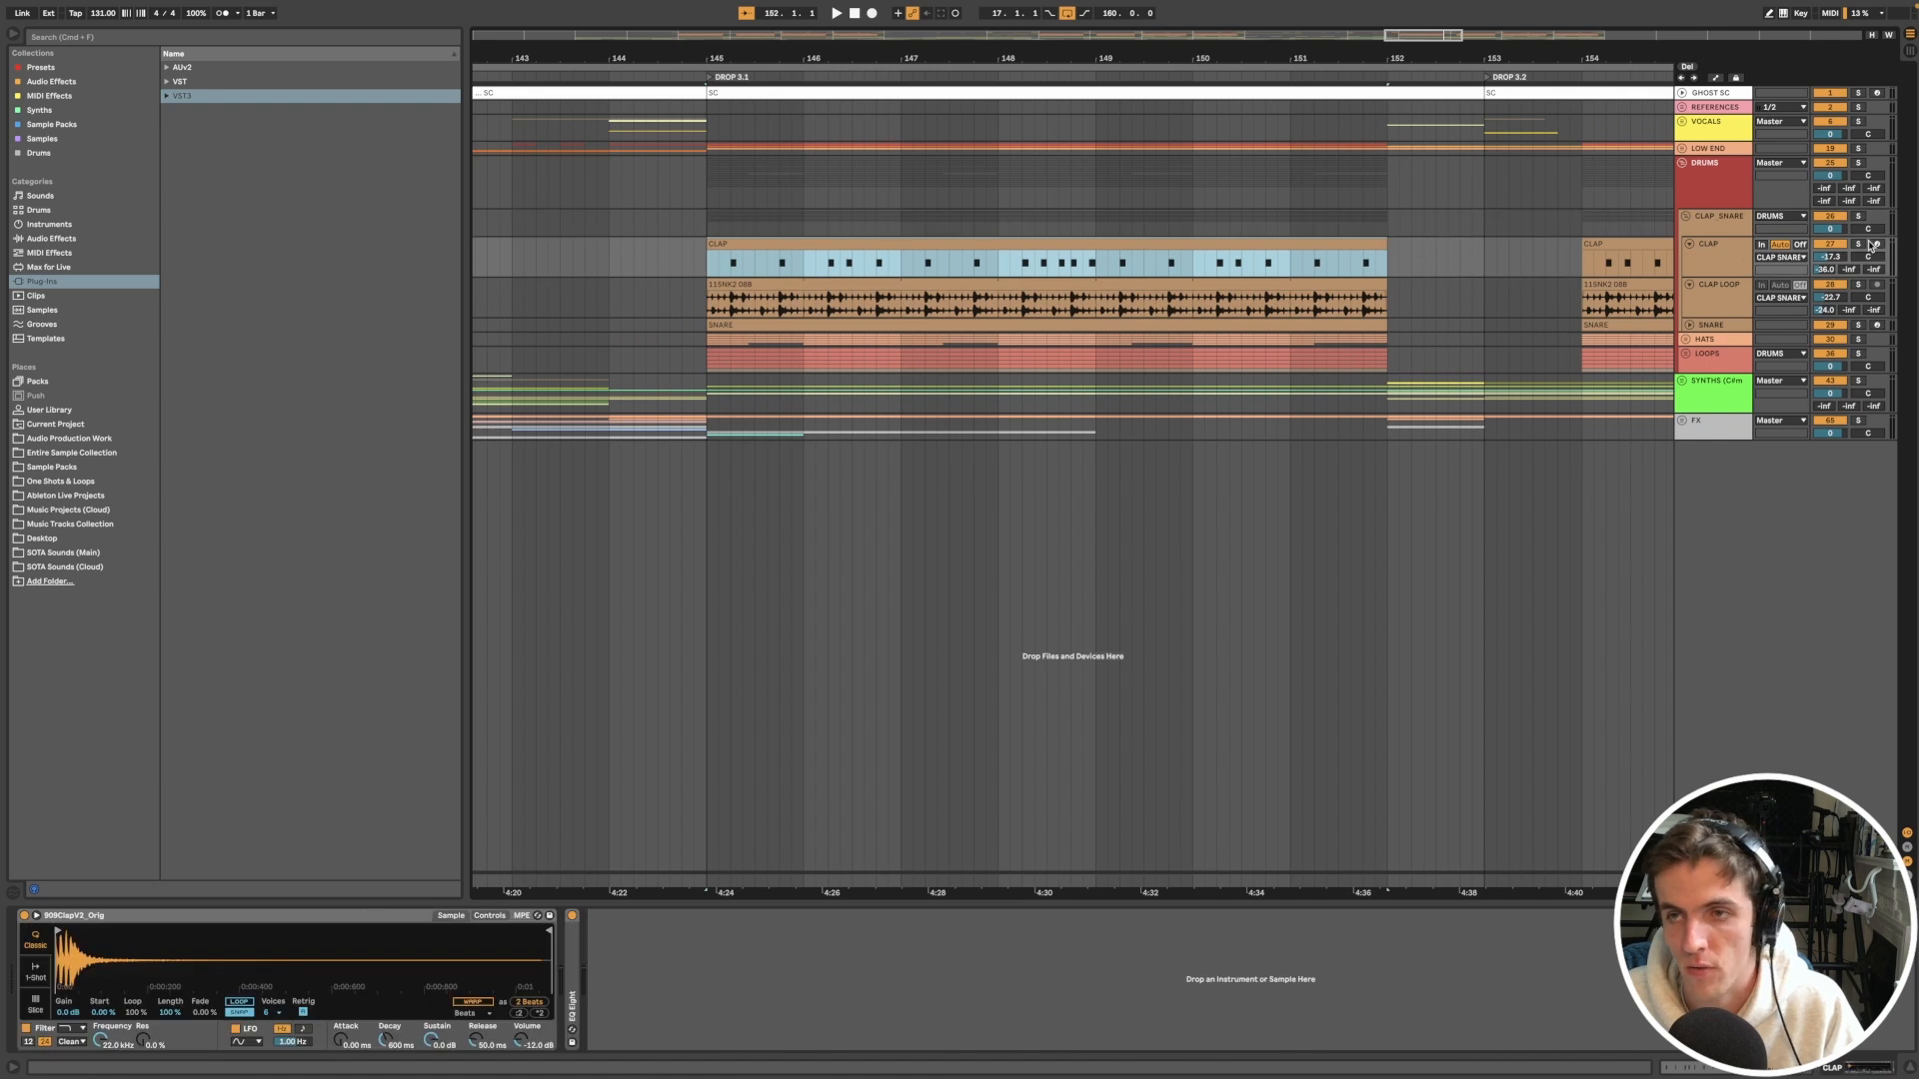
key("space")
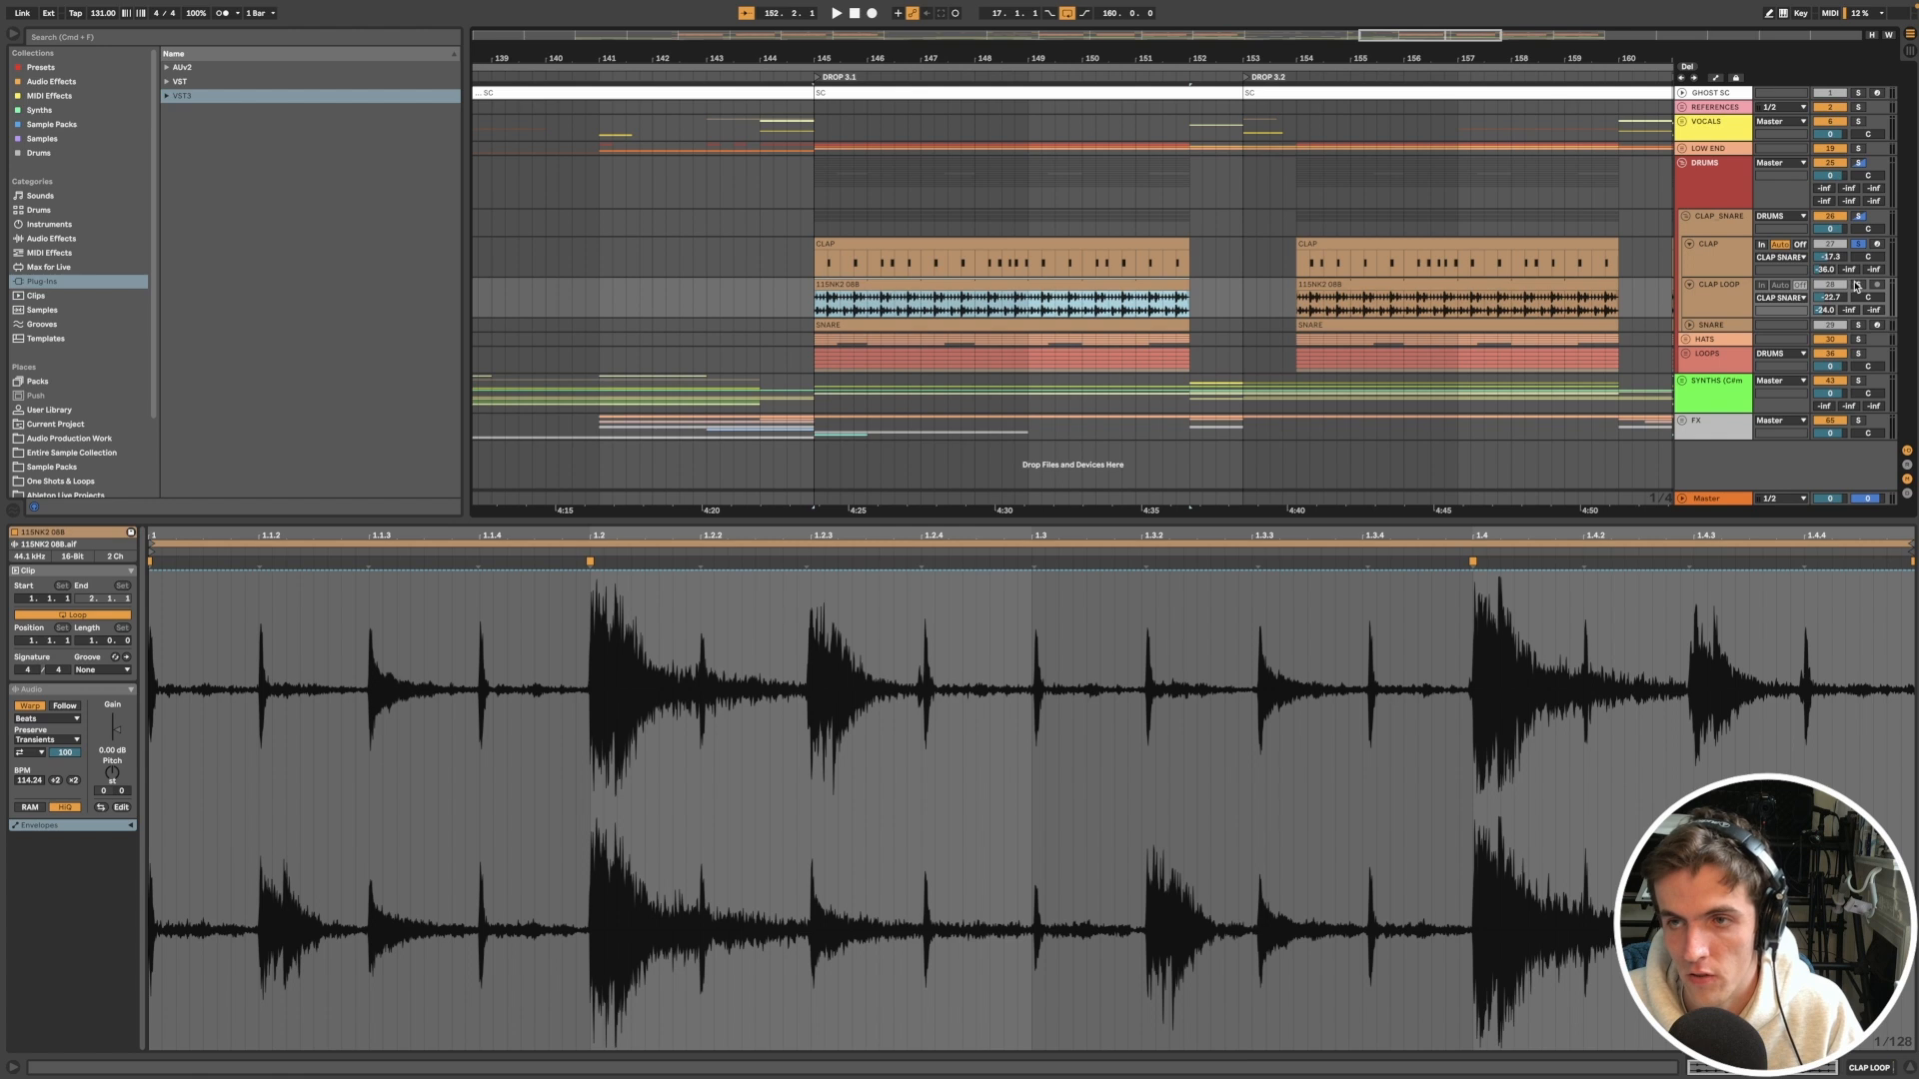
Step: Solo and play the CLAP LOOP track at DROP 3.1 while examining the 115NK2 08B clip's waveform and envelope section
left_click(1857, 286)
double_click(1721, 286)
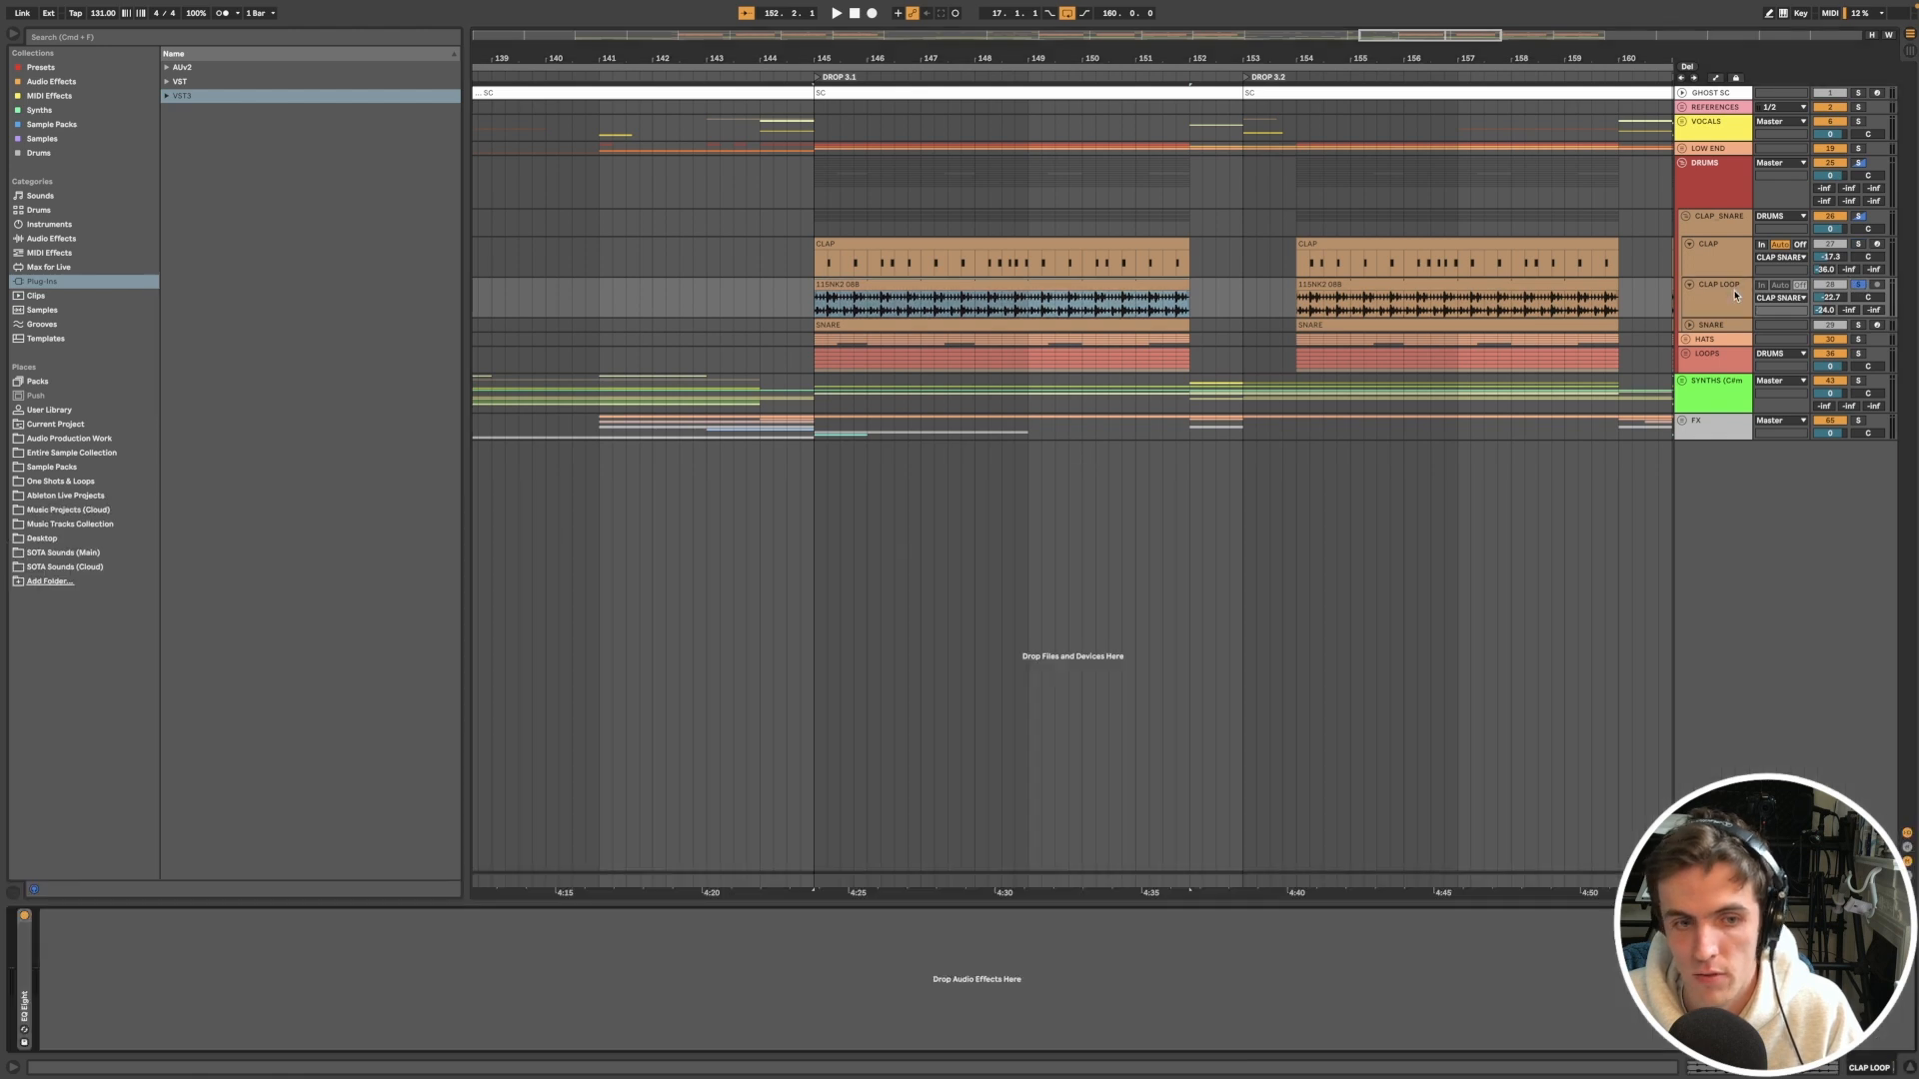
key("space")
double_click(1246, 286)
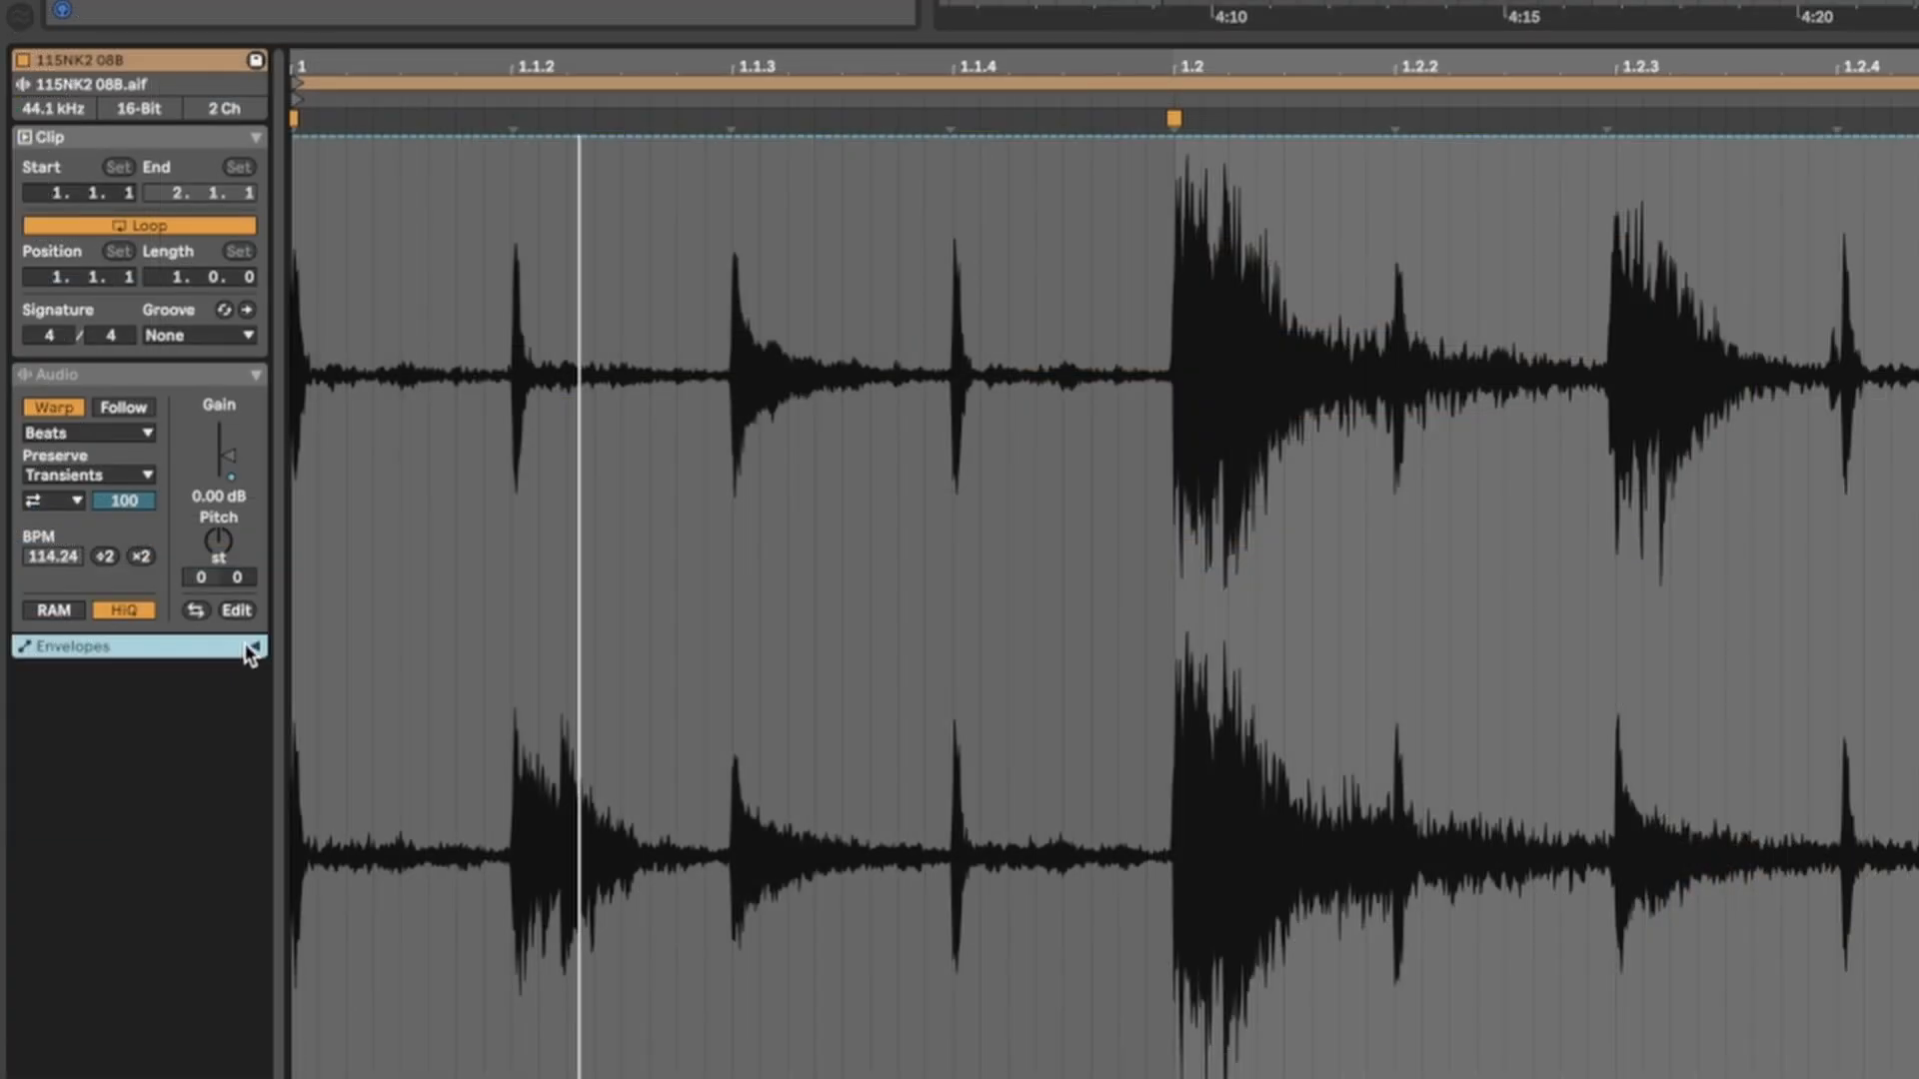
left_click(129, 825)
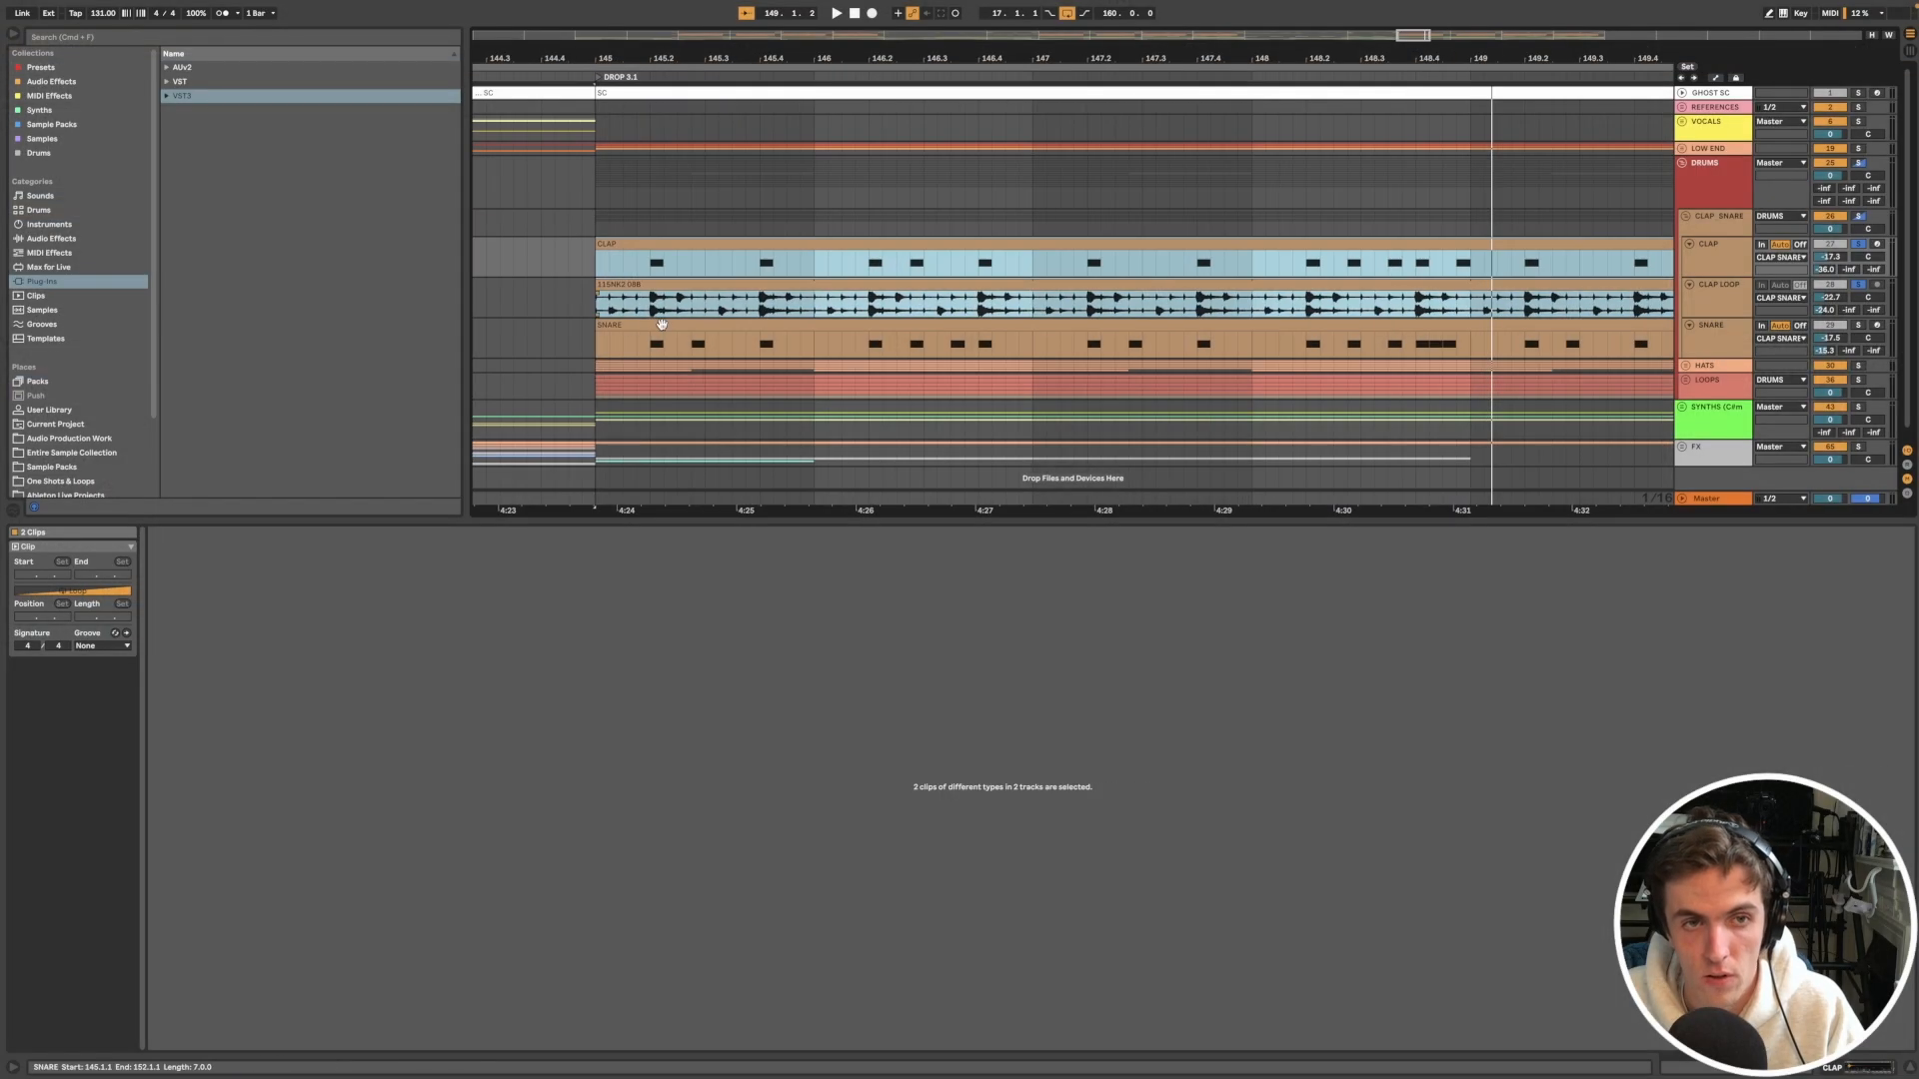
Step: Examine the SNARE clip's notes at DROP 3.1, solo the snare, and select the CLAP clip alongside it
left_click(662, 325)
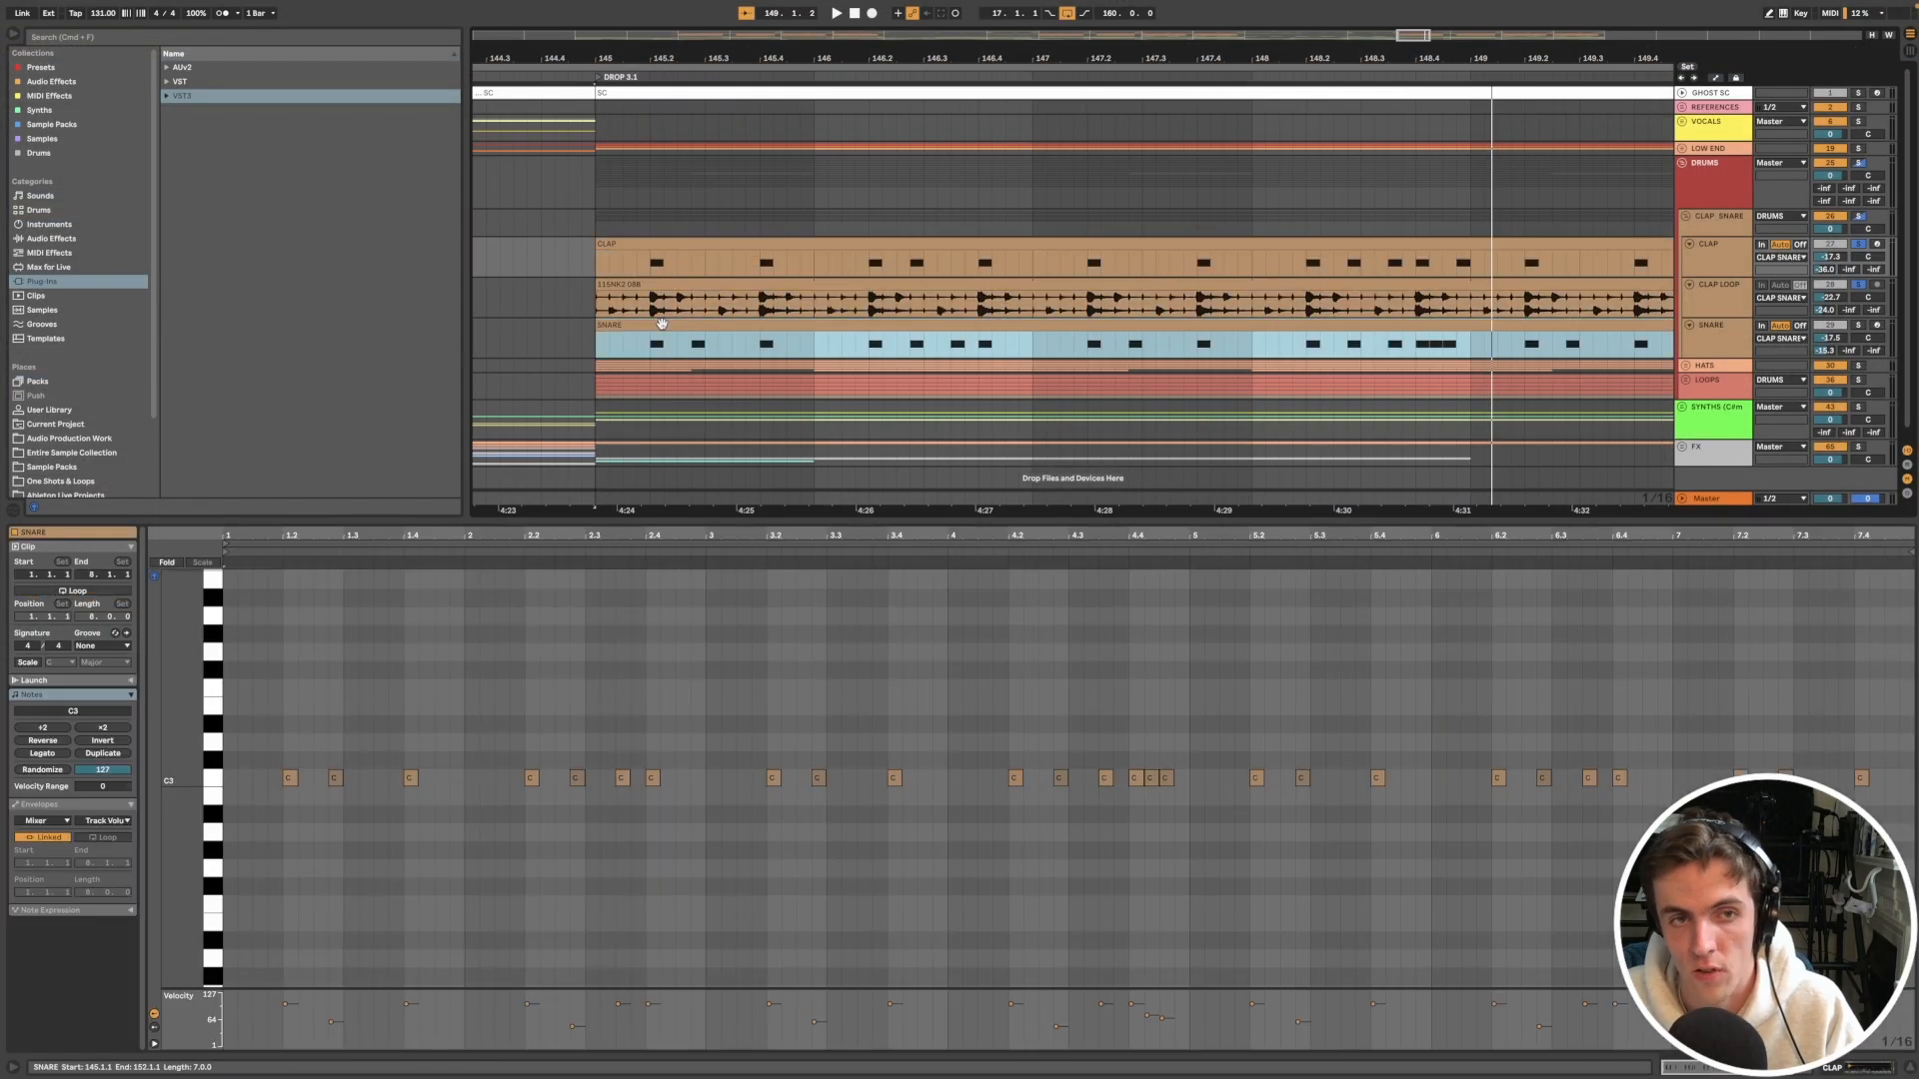
scroll(700, 324, "up", 3)
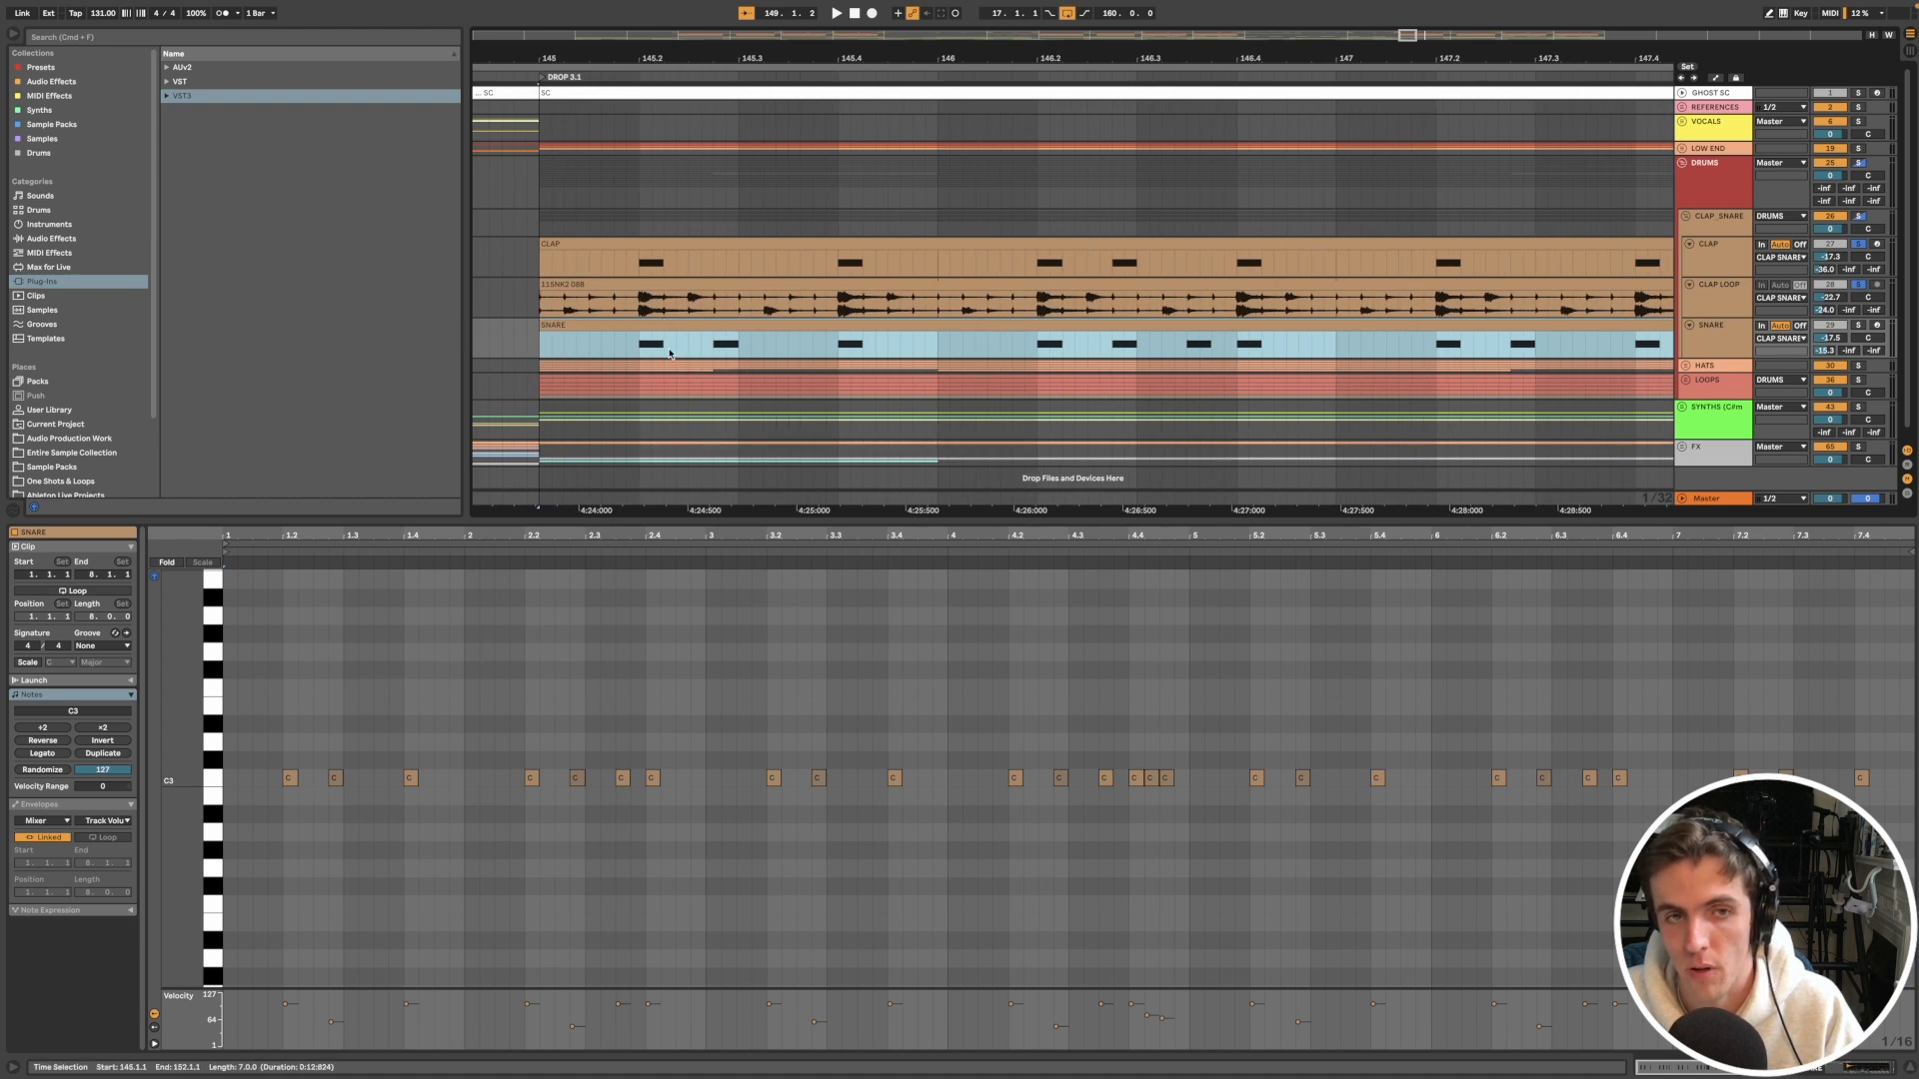
left_click(1861, 327)
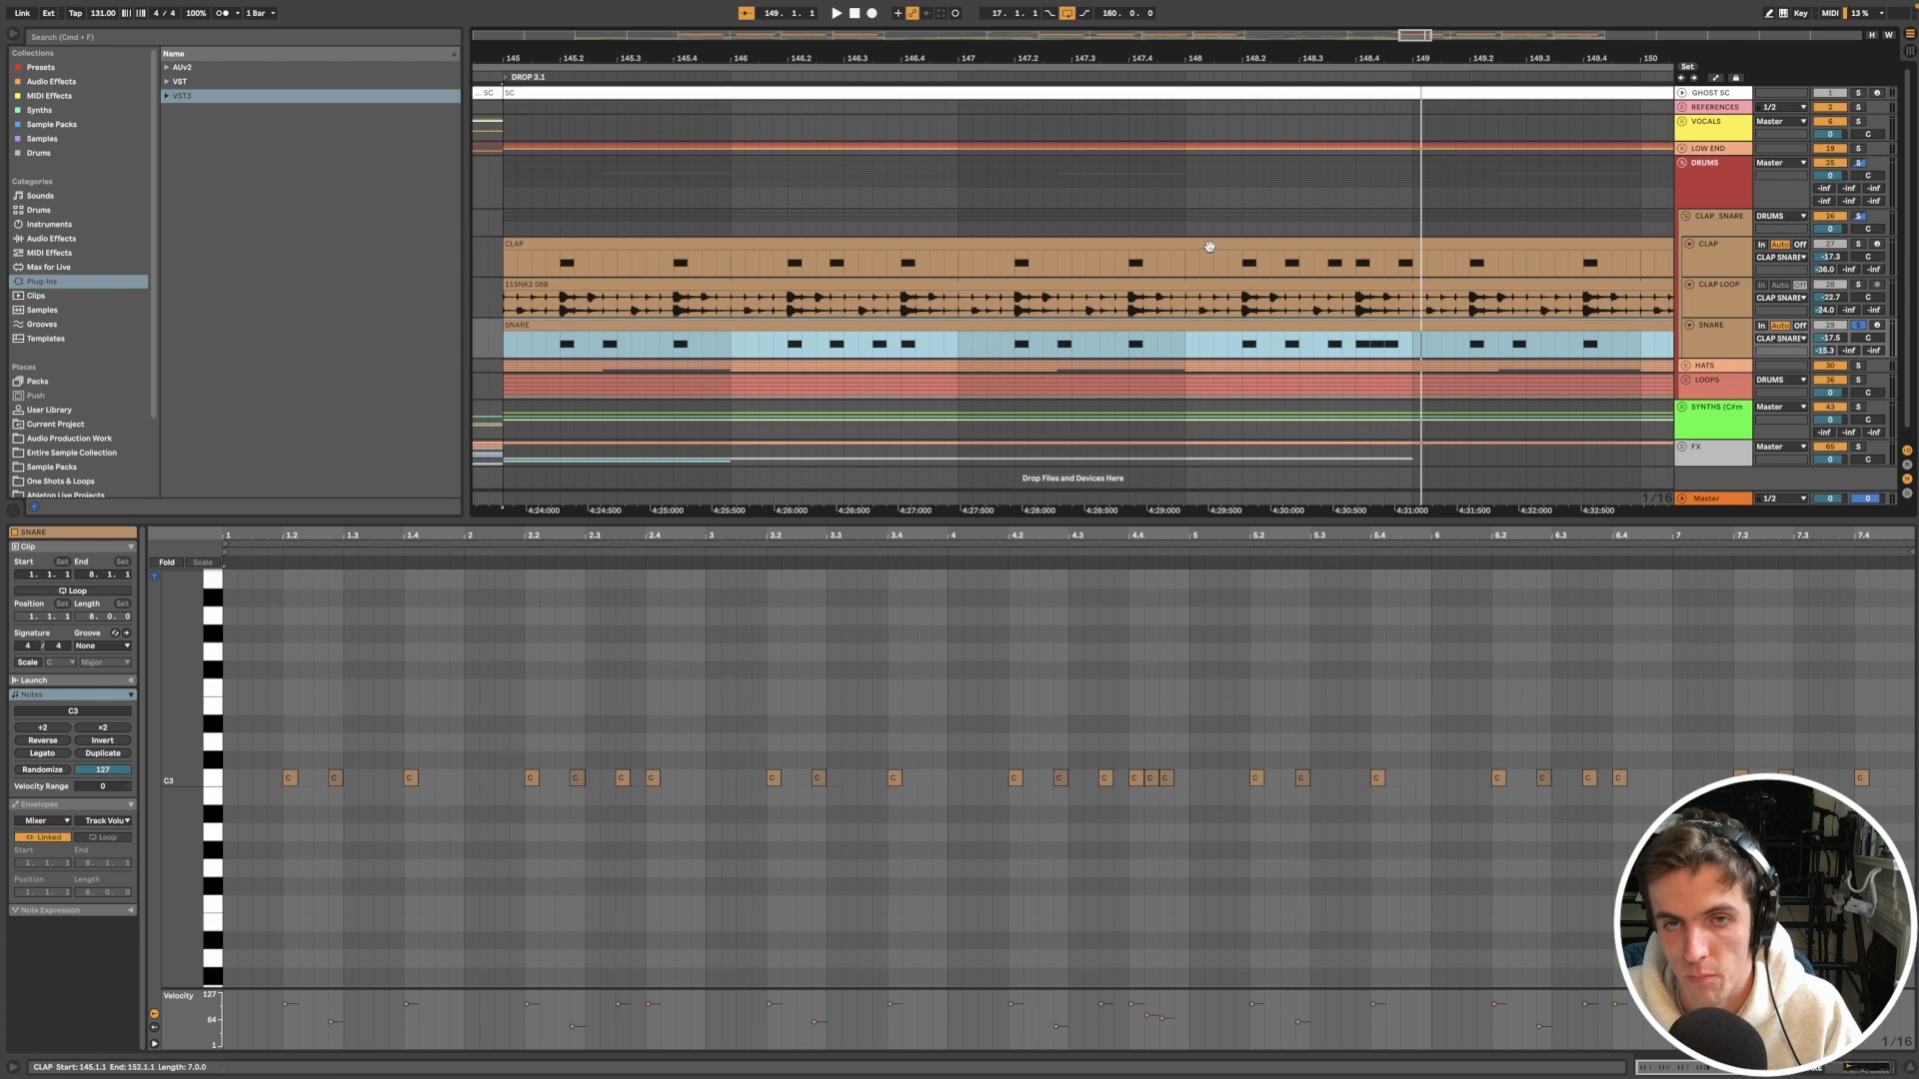
left_click(1209, 250, "shift")
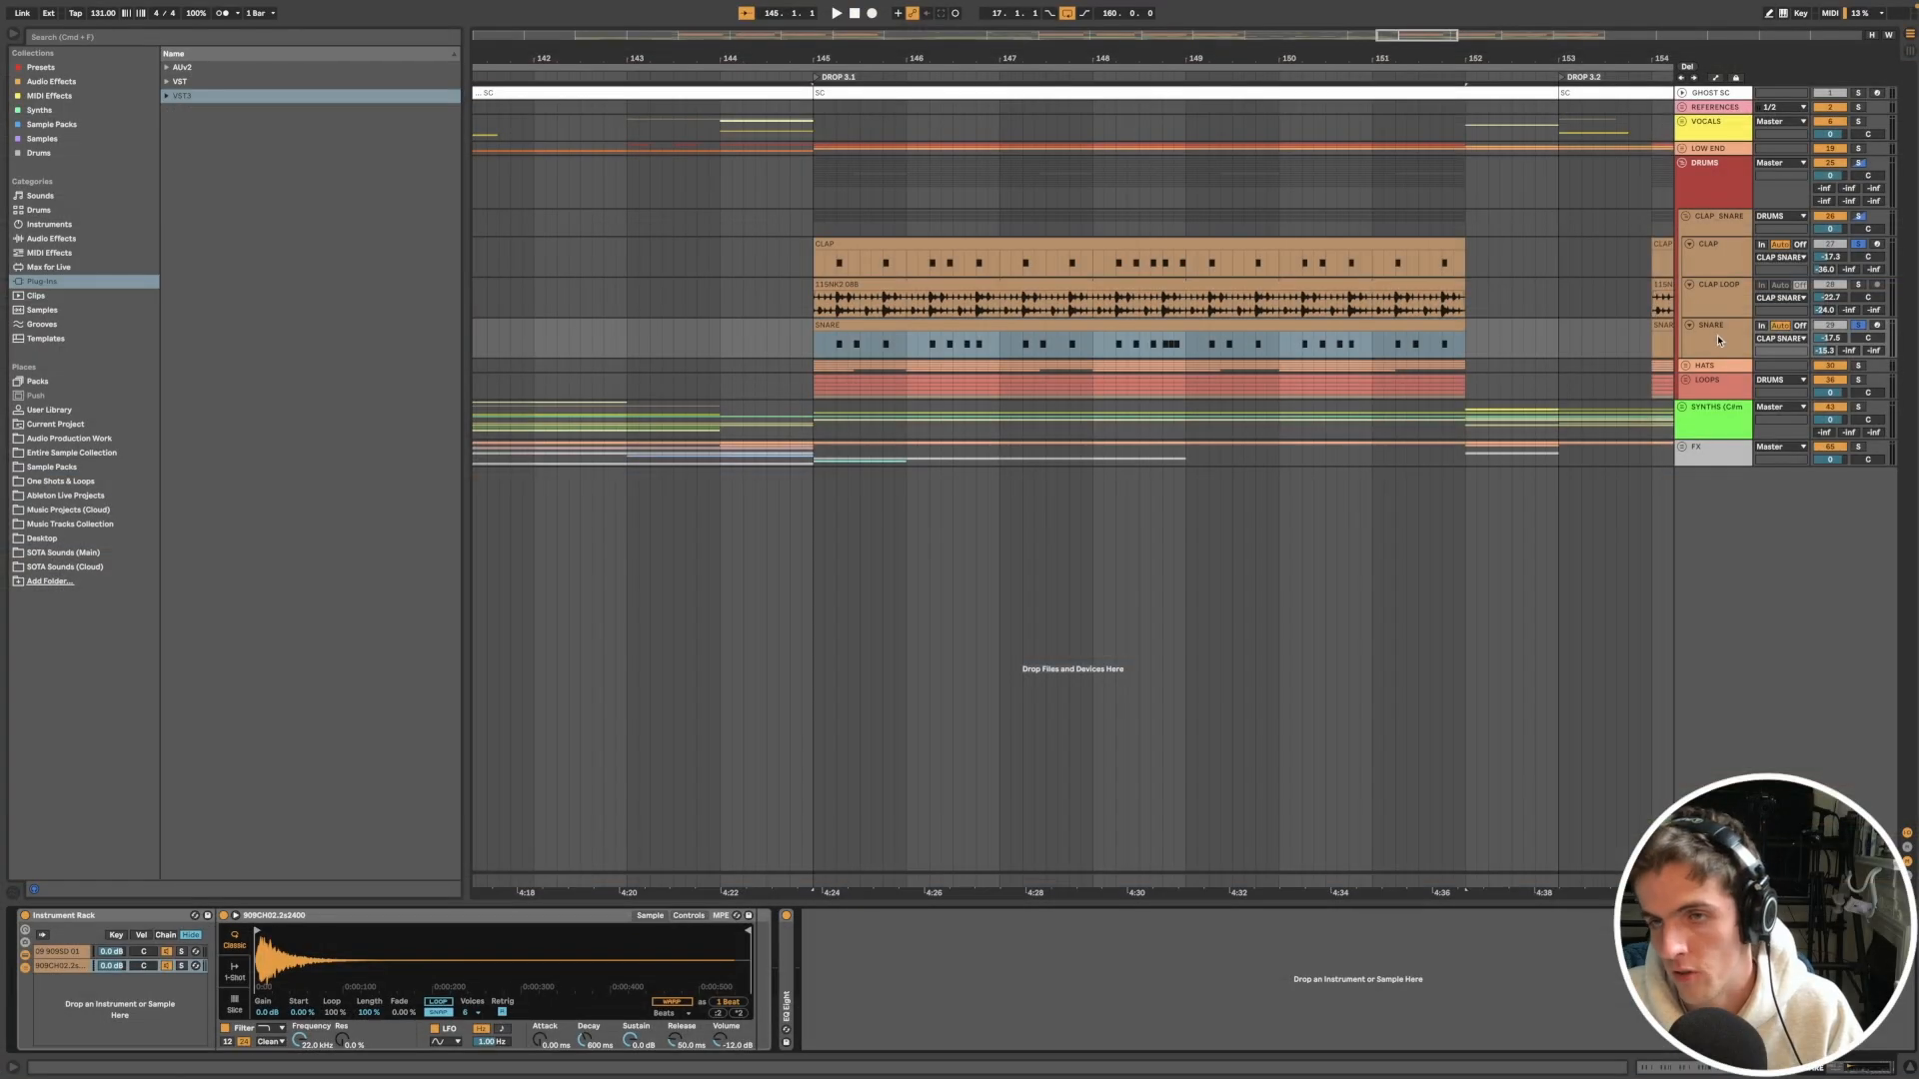
Step: Compare the CLAP LOOP audio with the SNARE notes at DROP 3.1
left_click(1712, 287)
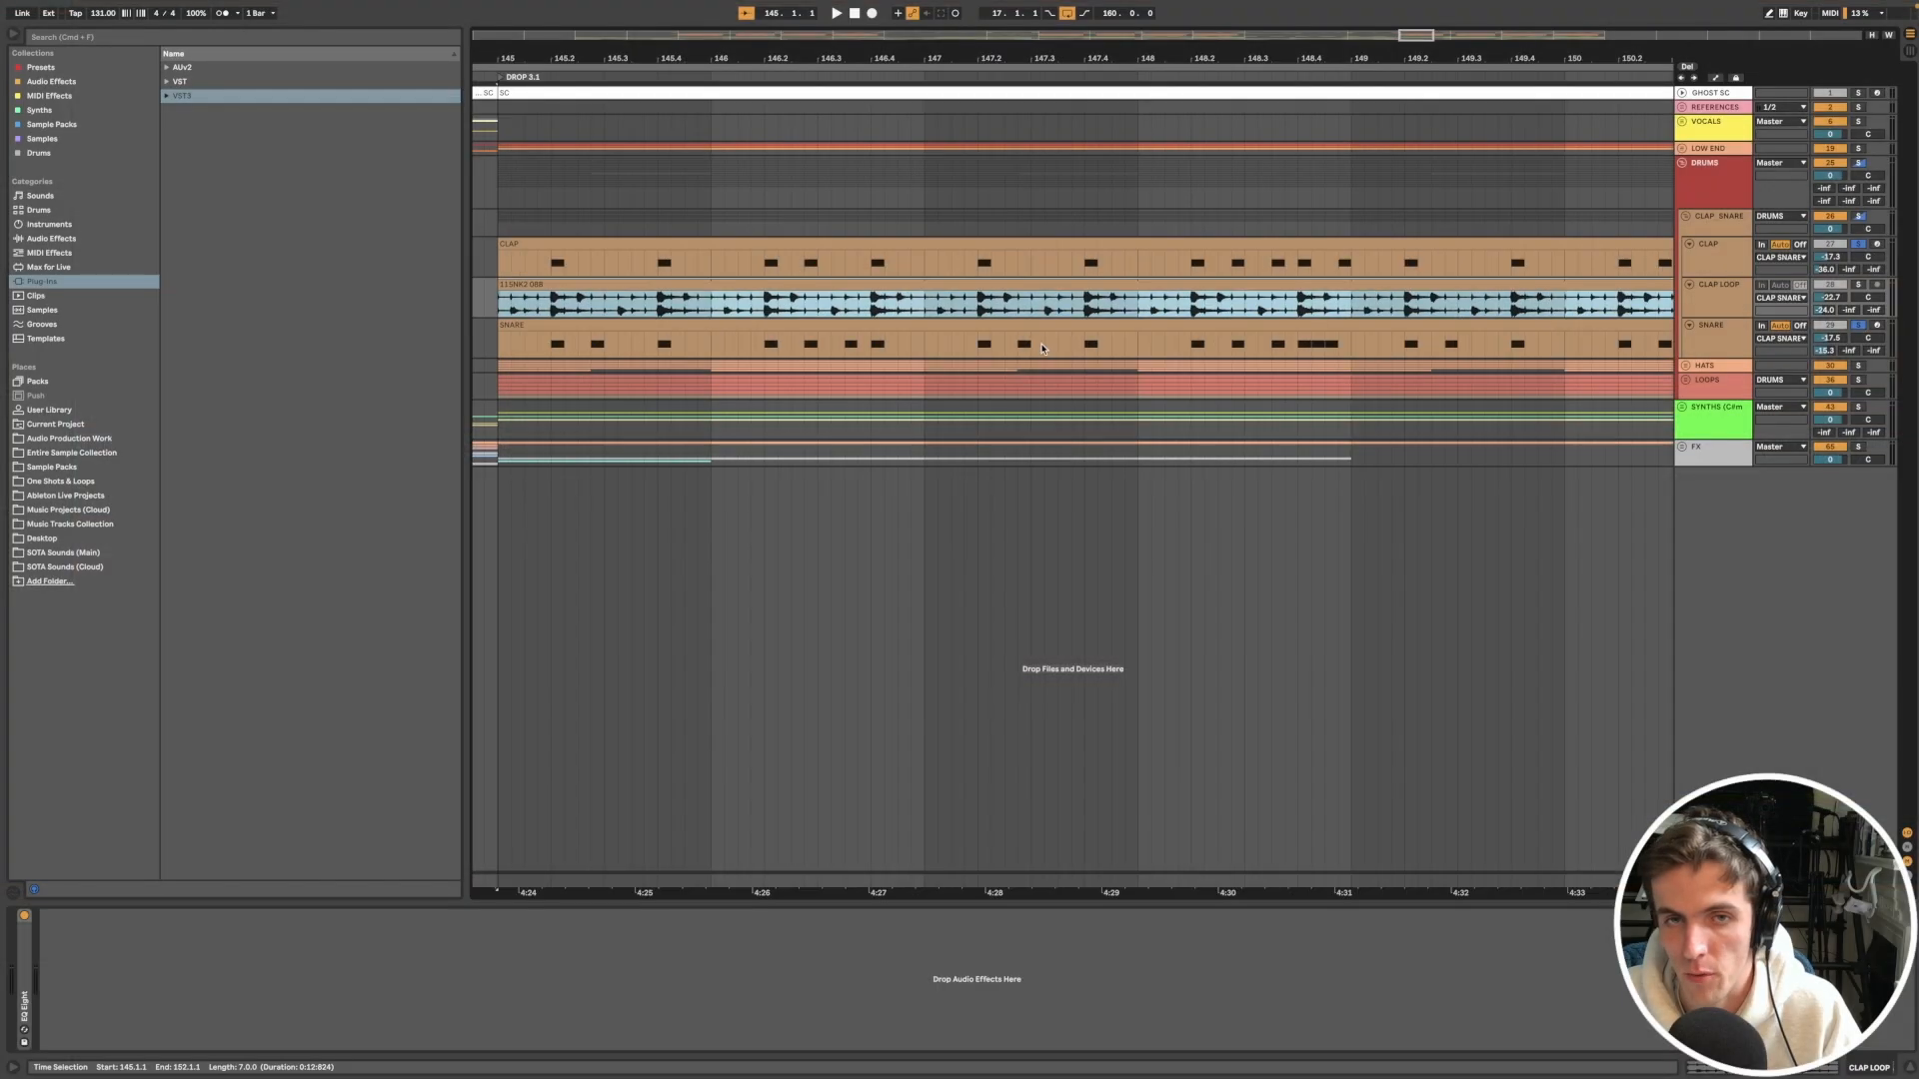
left_click(1046, 327)
scroll(1049, 329, "down", 5)
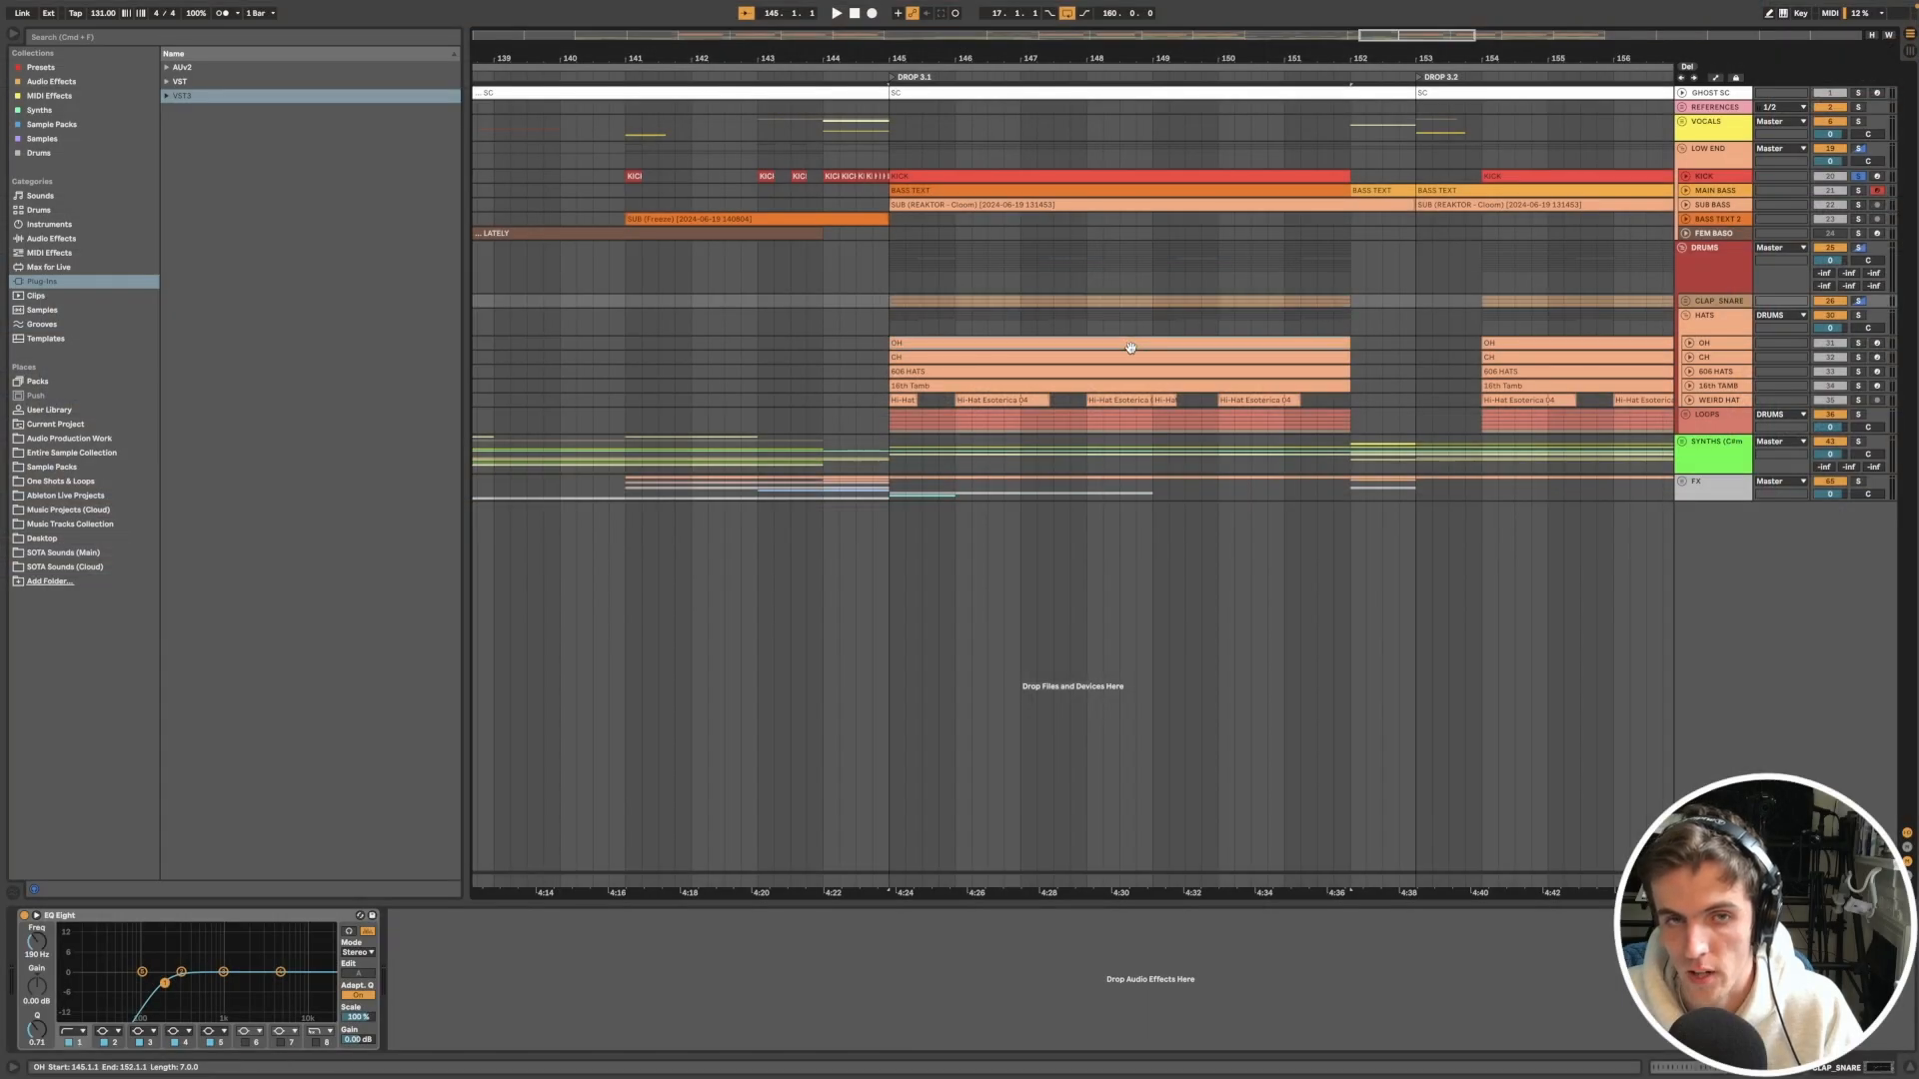
Step: Select the OH clip at DROP 3.1 and examine the open hat's sample decay and Reverb
left_click(1130, 347)
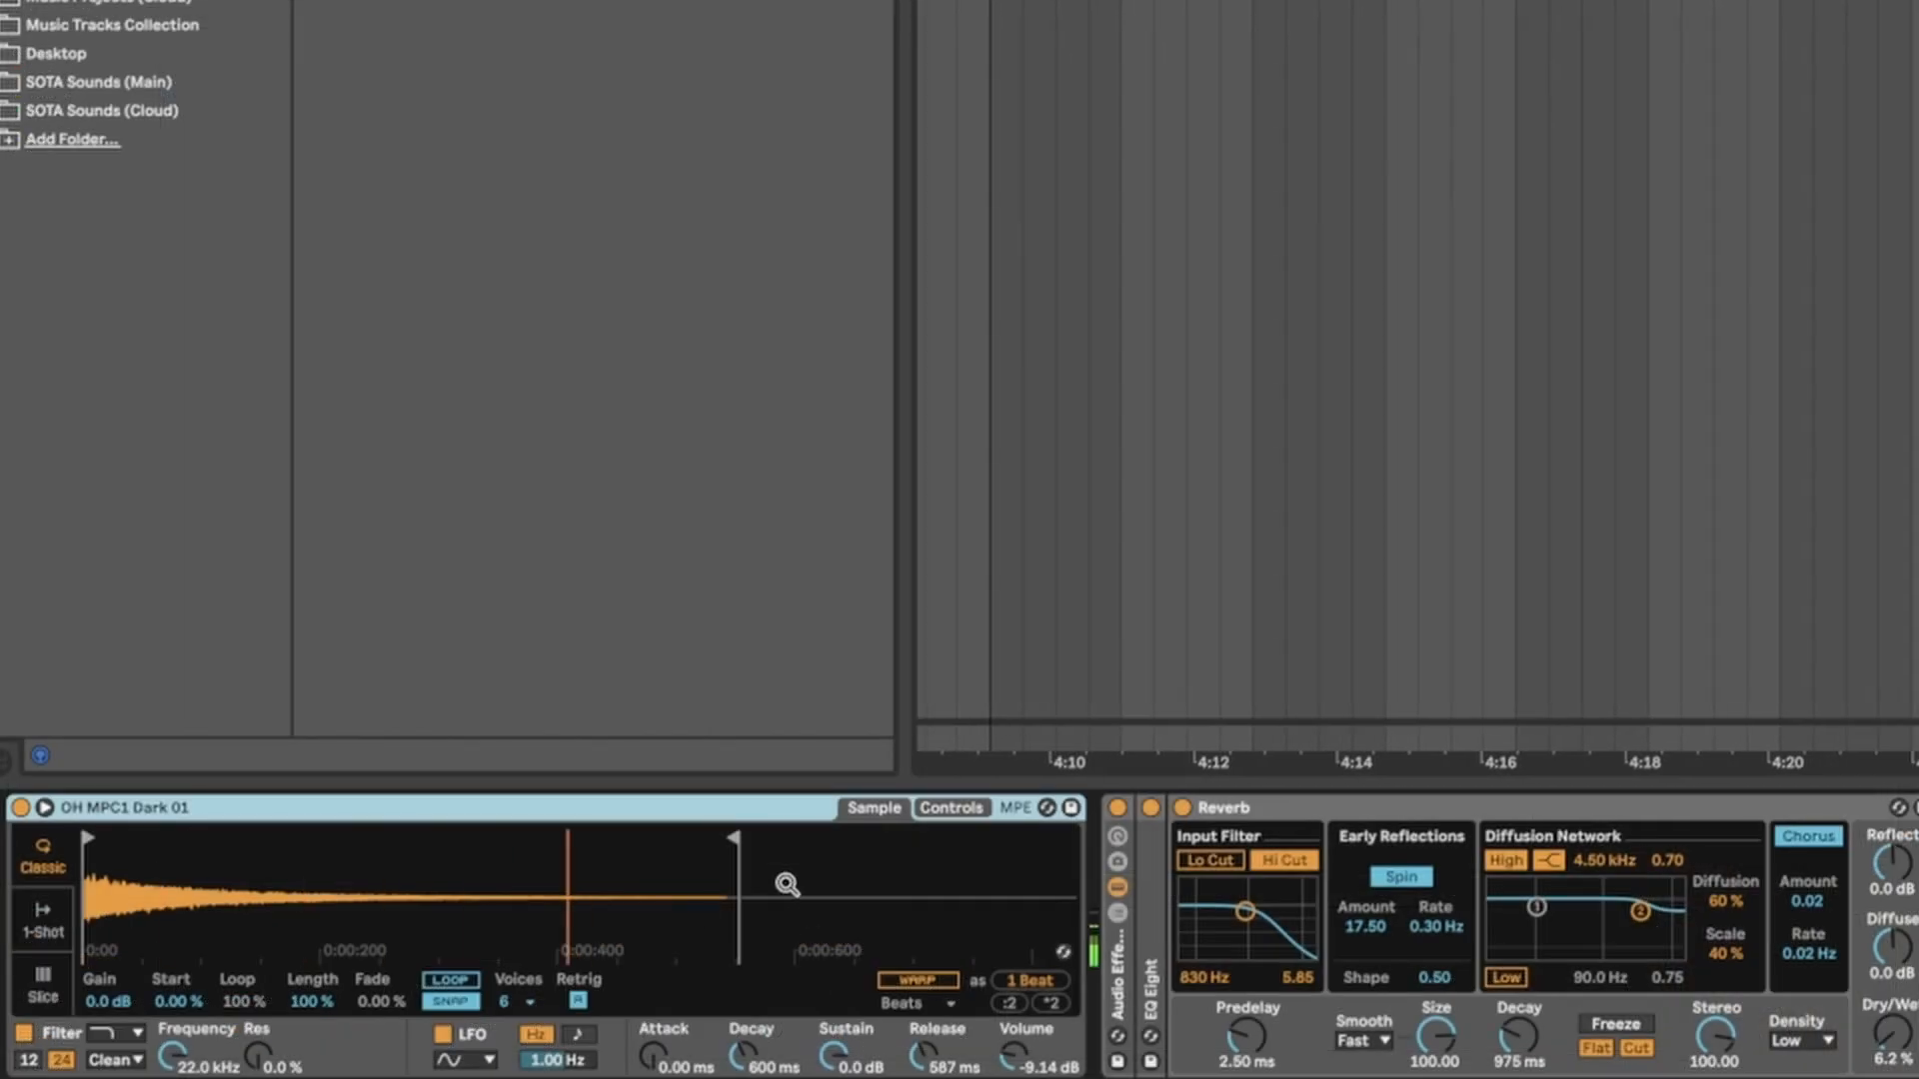
left_click_drag(381, 931, 154, 933)
mouse_move(265, 847)
left_mouse_down()
mouse_move(228, 847)
mouse_move(828, 892)
left_mouse_up()
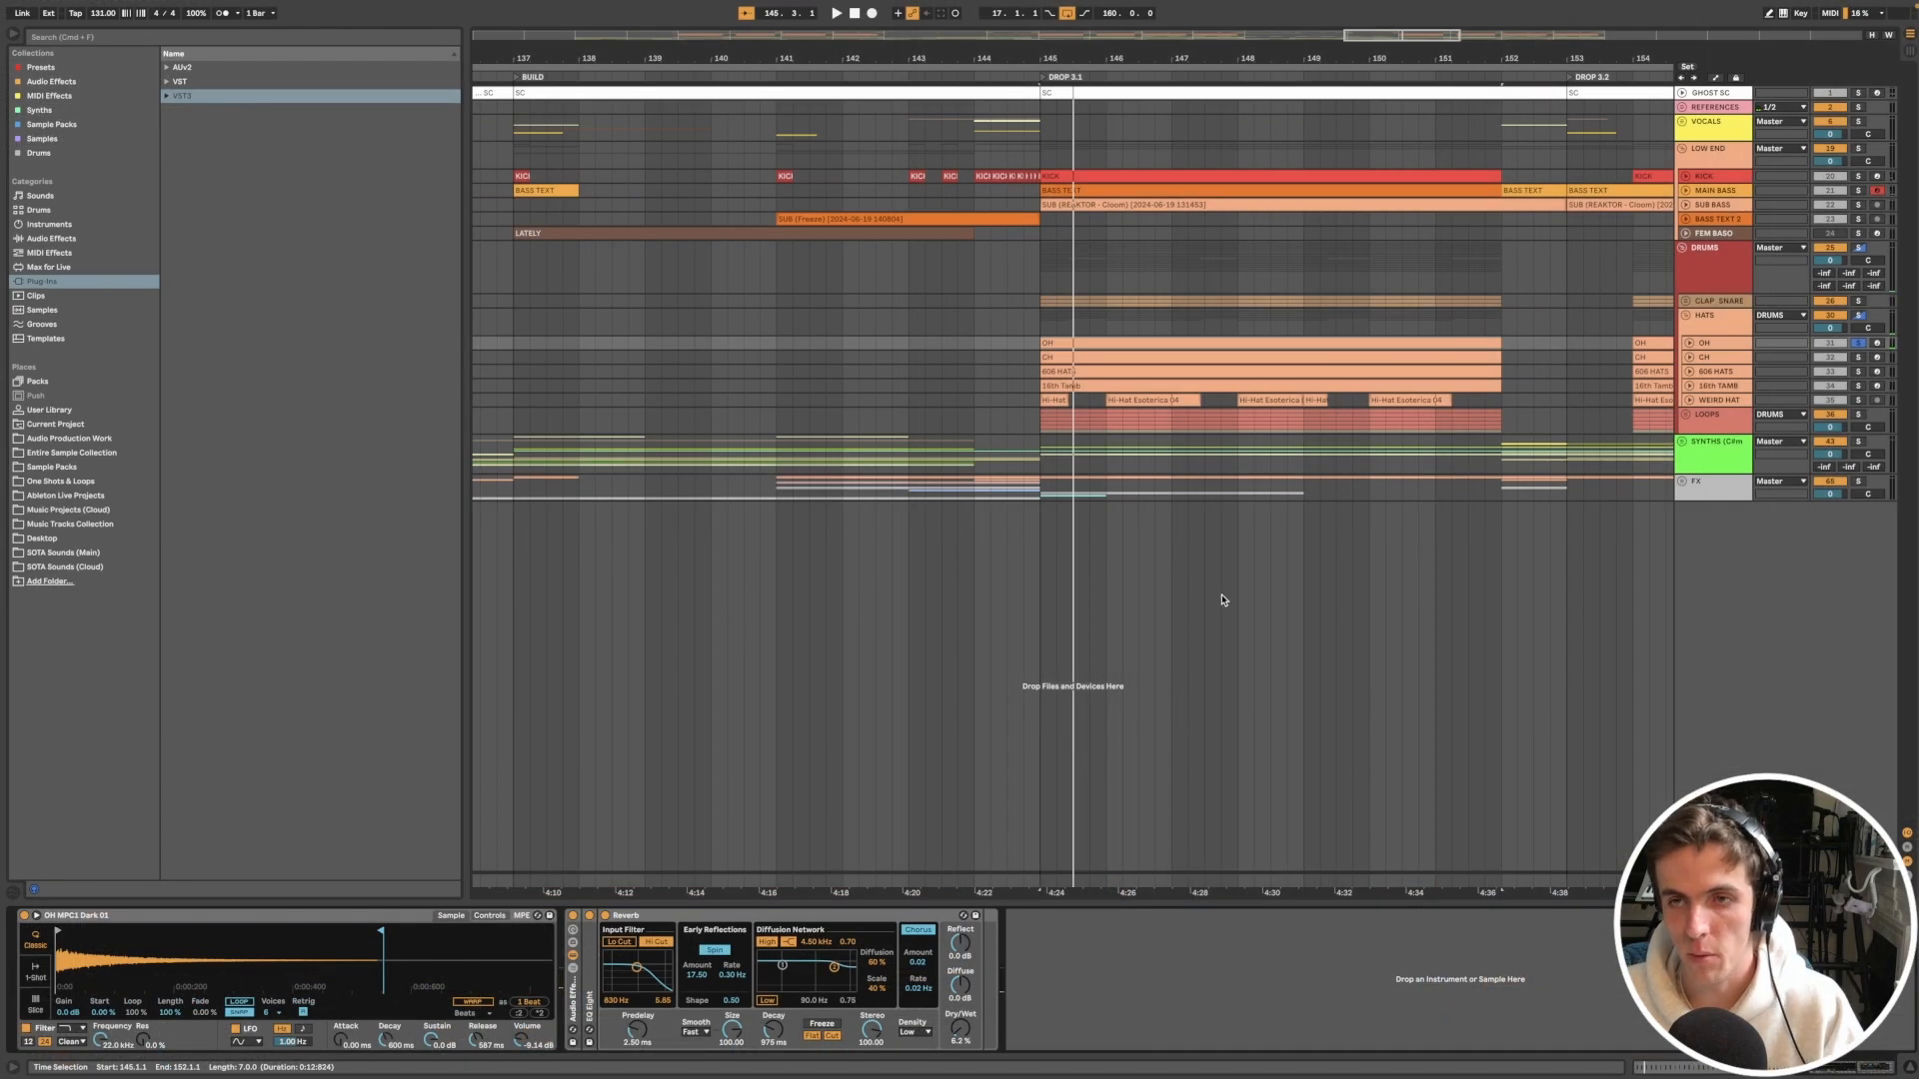
Step: Unfold the hat tracks, open the CH and OH clips of DROP 3.1 together in the note editor, and play them
key("u")
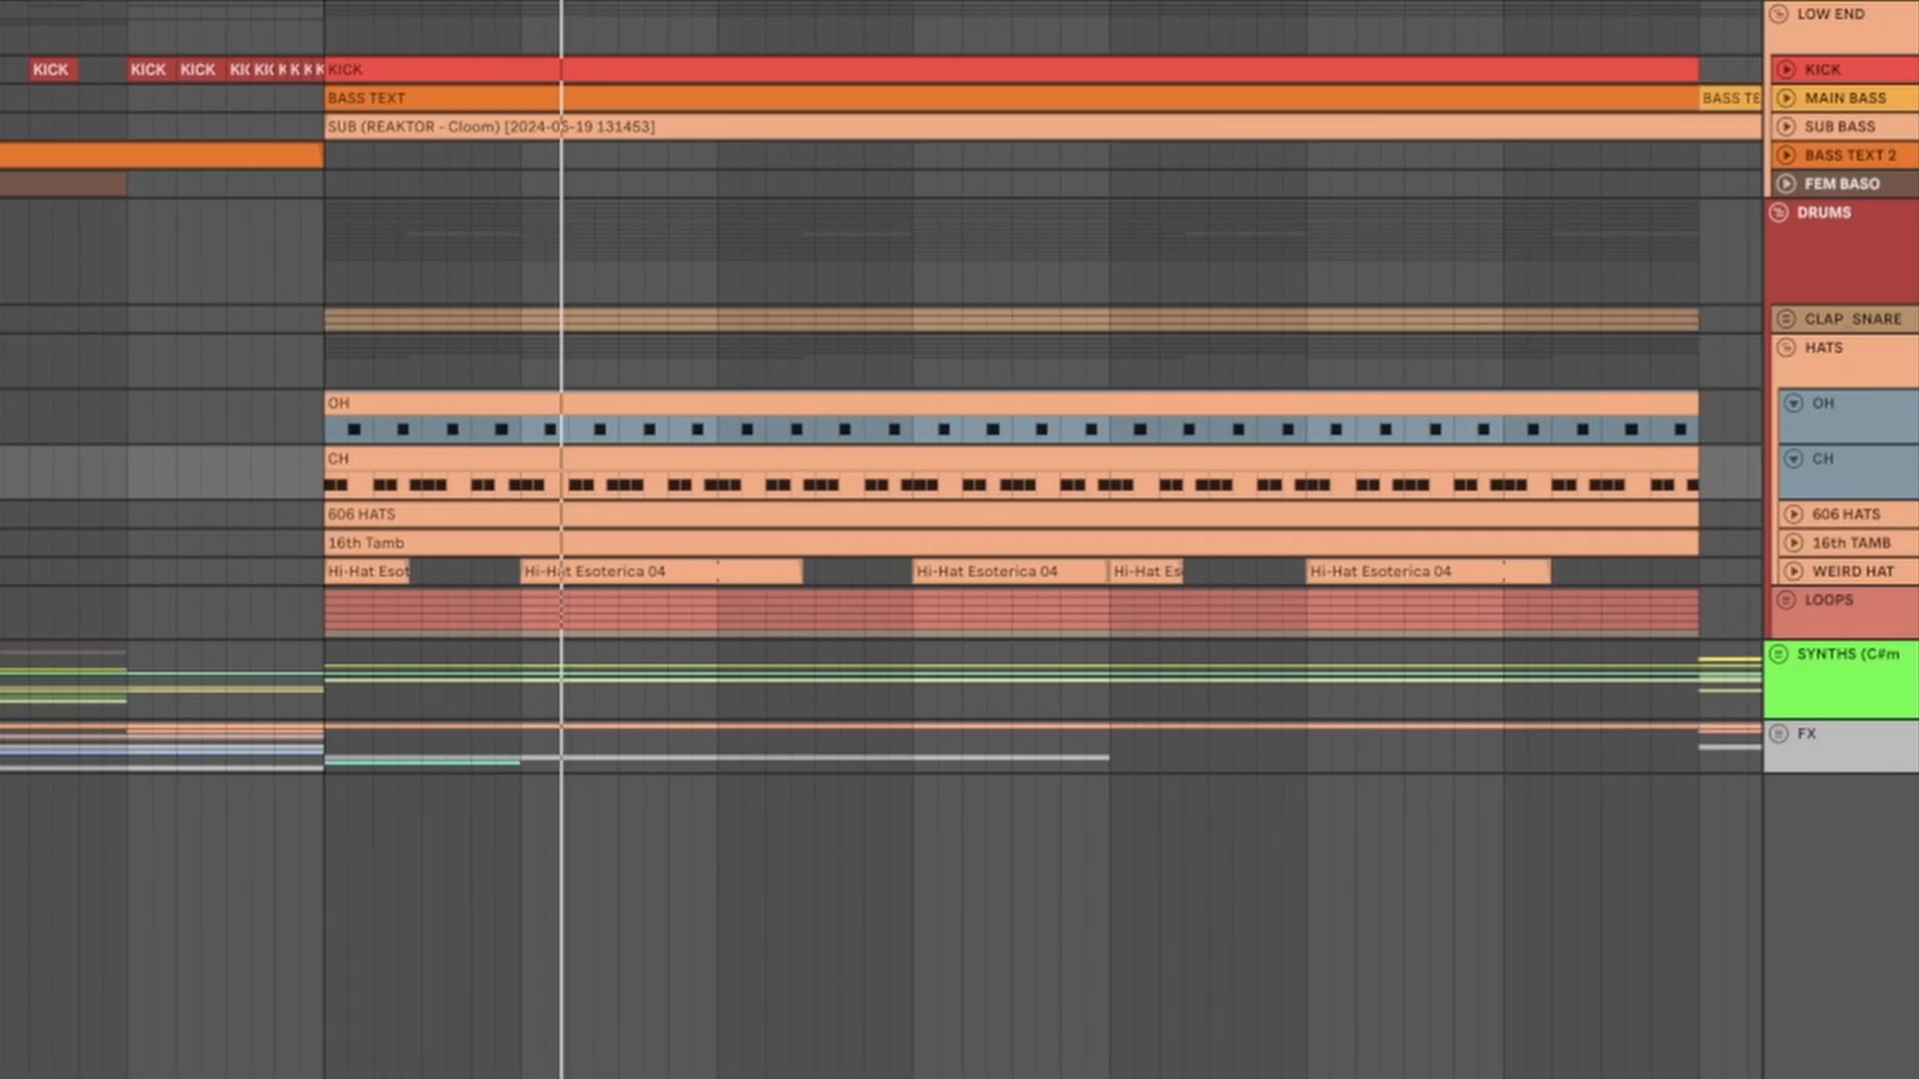
left_click(1178, 459)
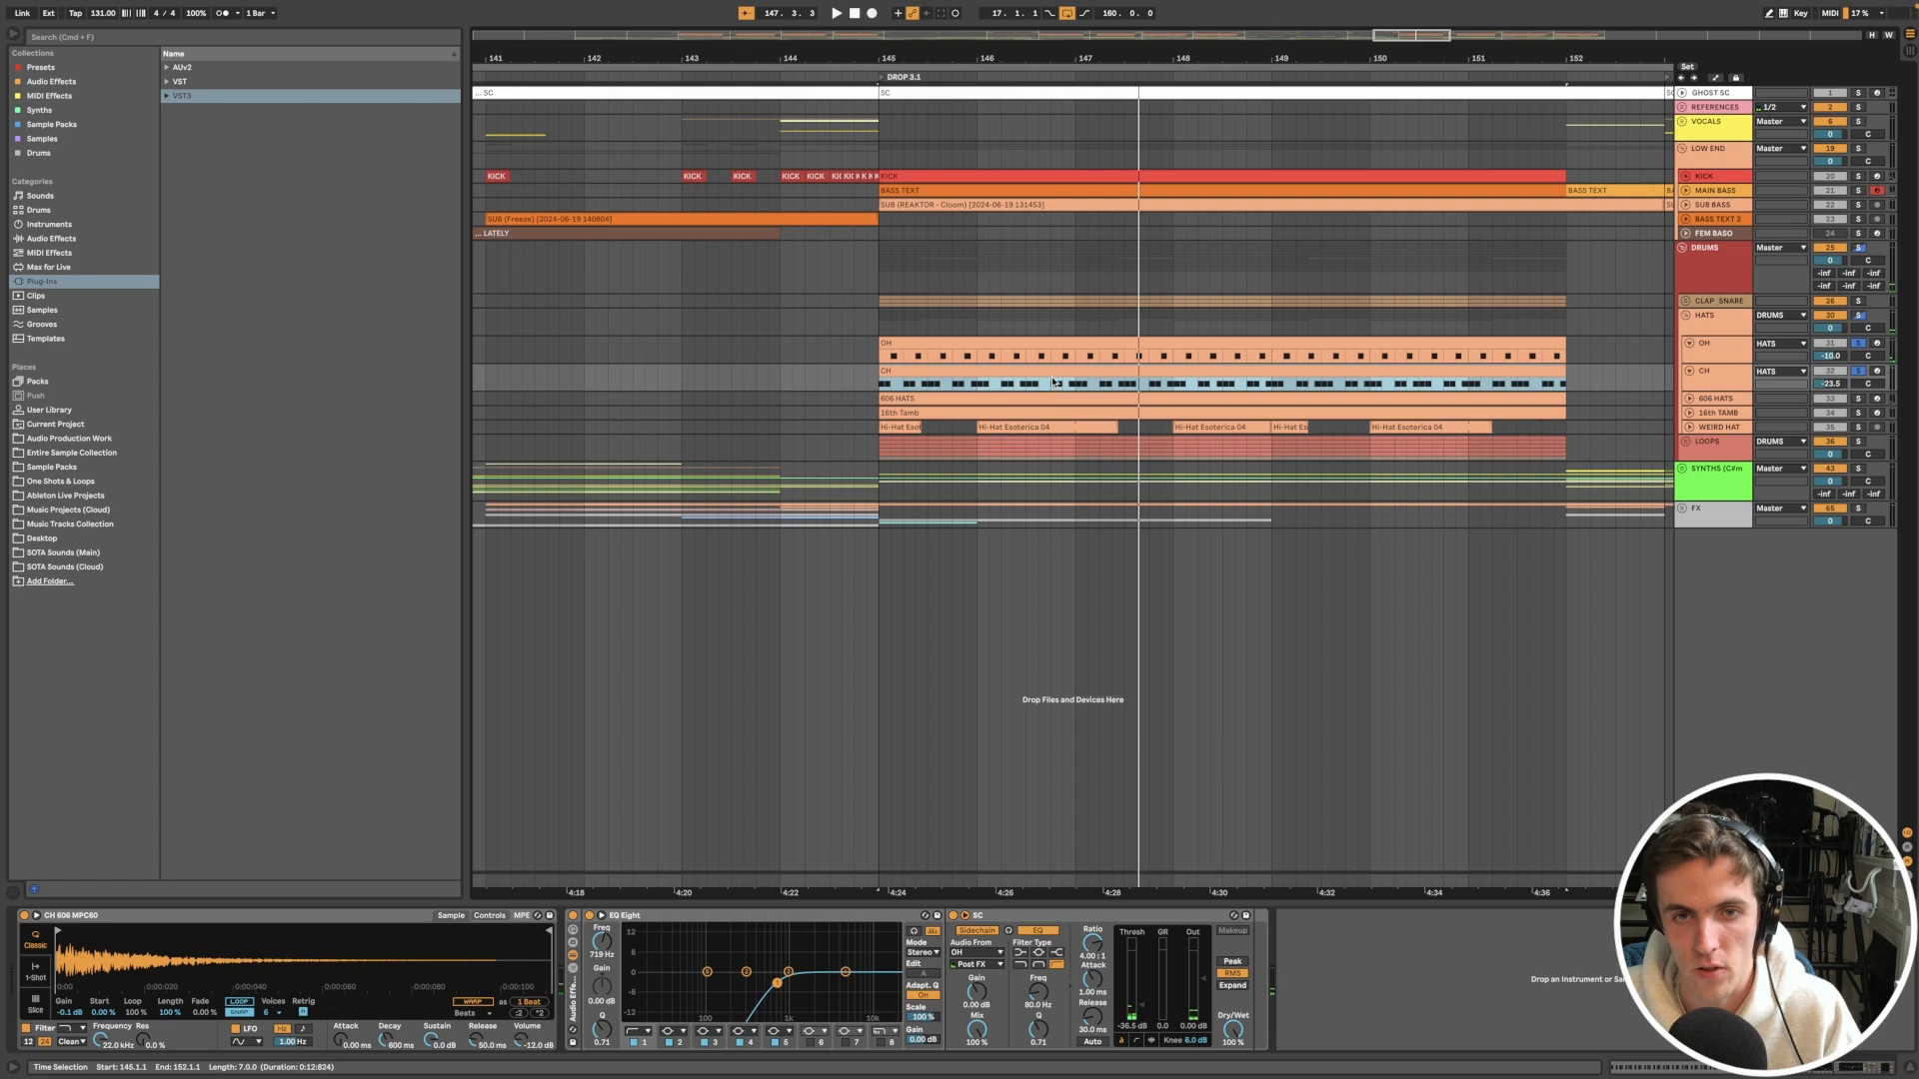
double_click(1053, 372)
left_click(1054, 343, "shift")
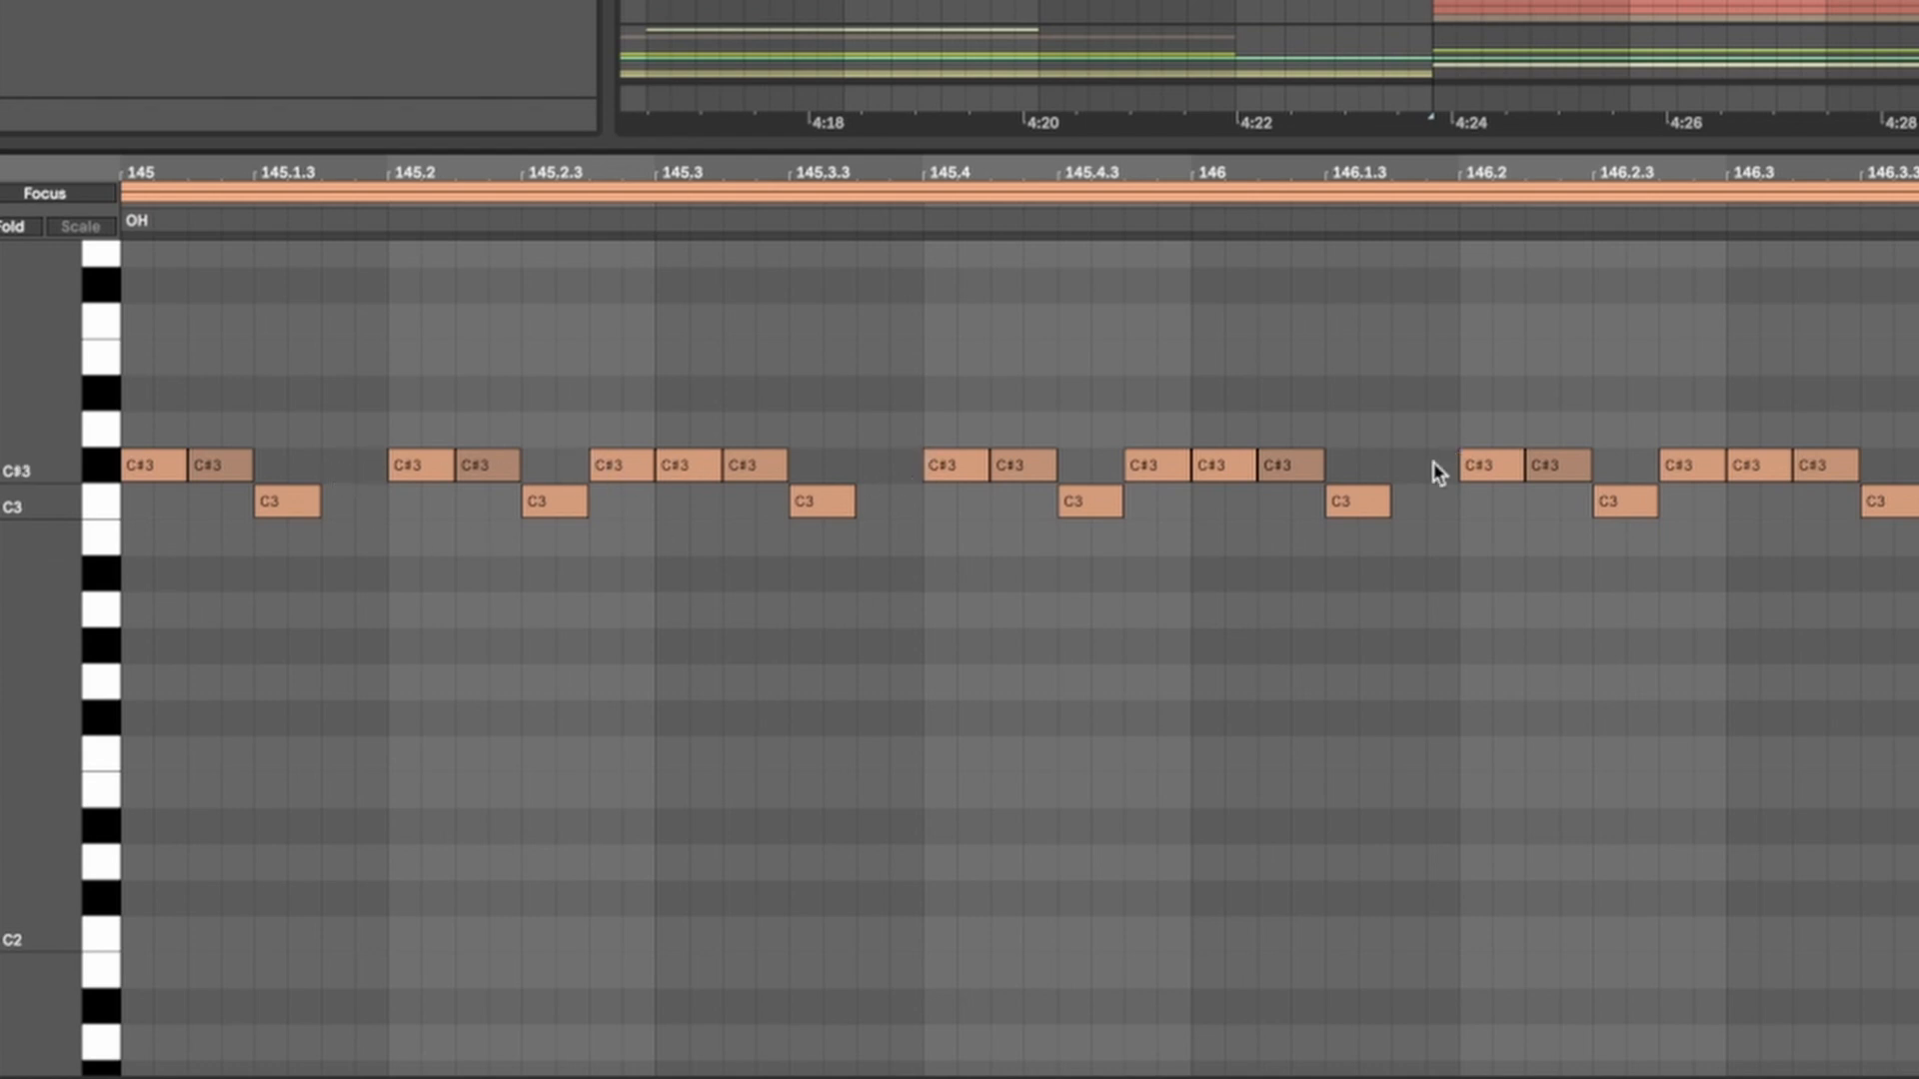
key("space")
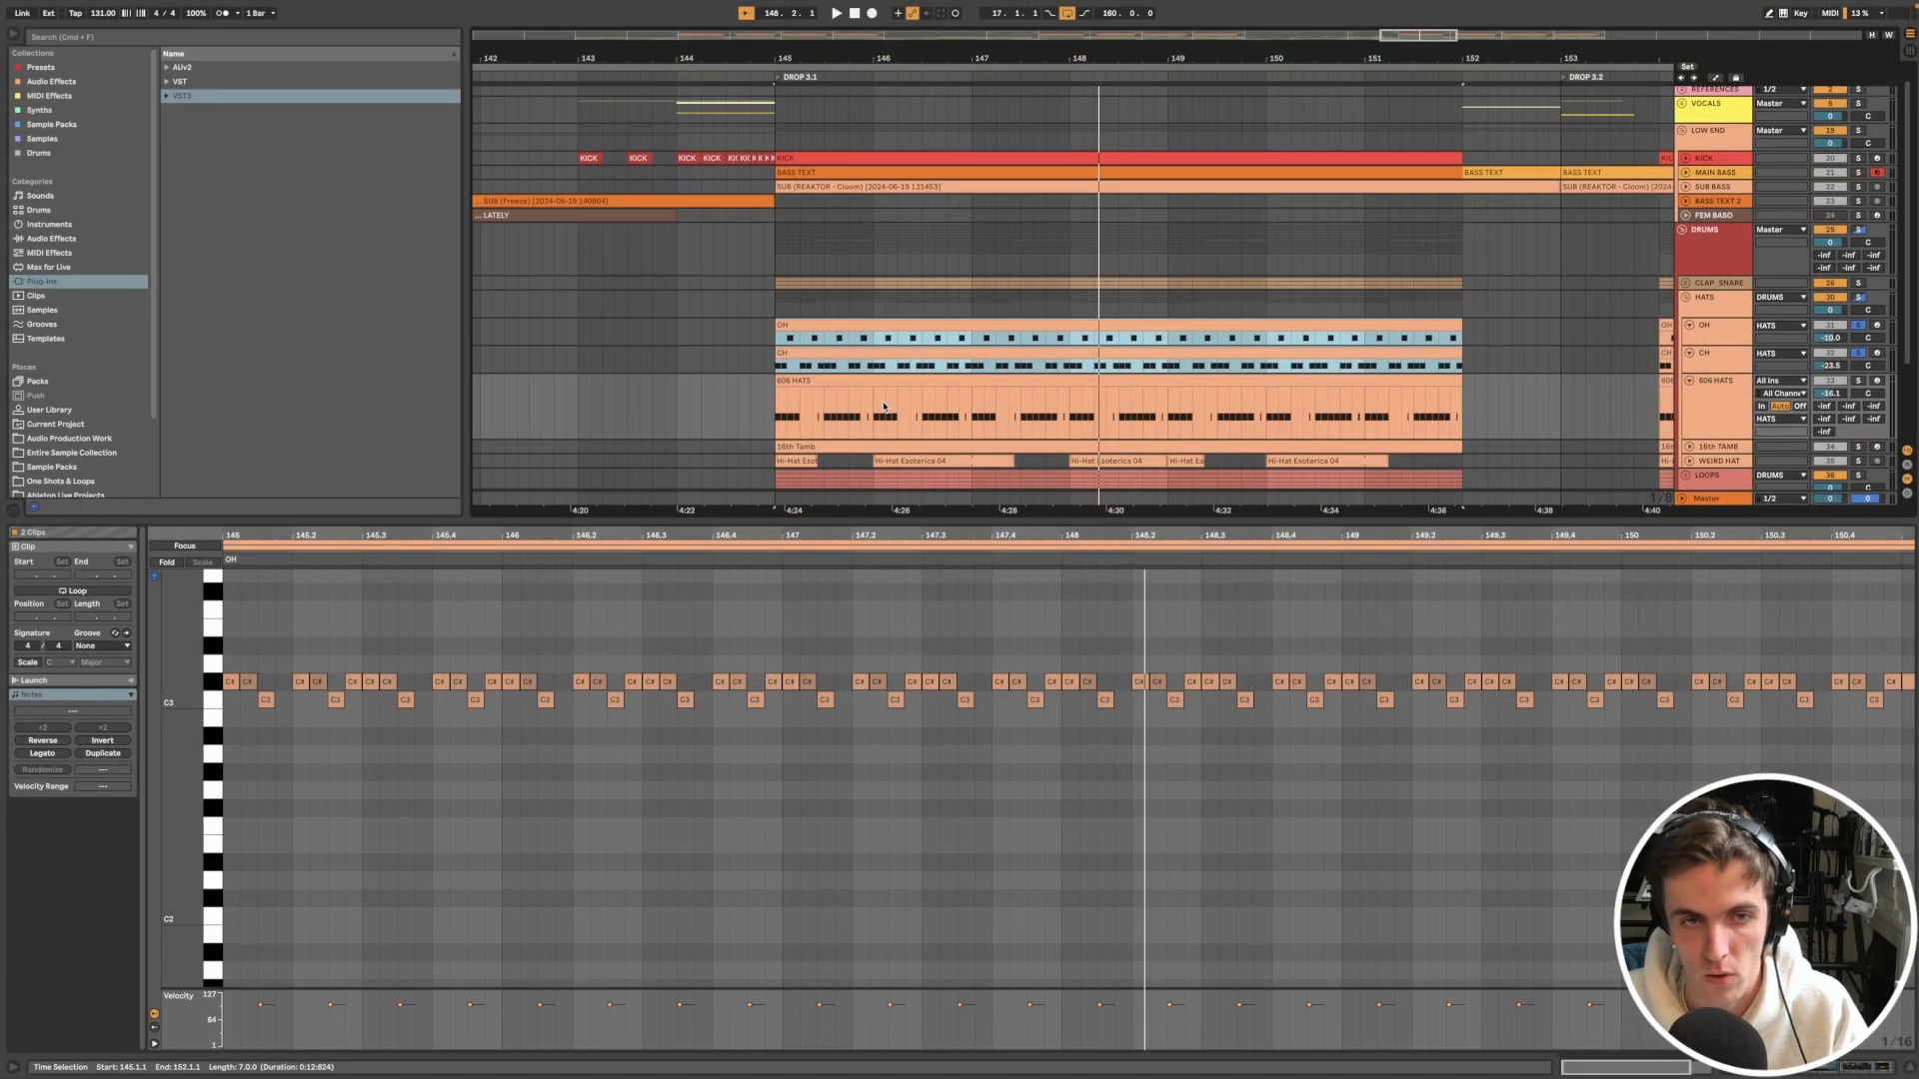
Step: Open the 606 HATS clip at DROP 3.1 and examine its open and closed hi-hat notes
left_click(924, 392)
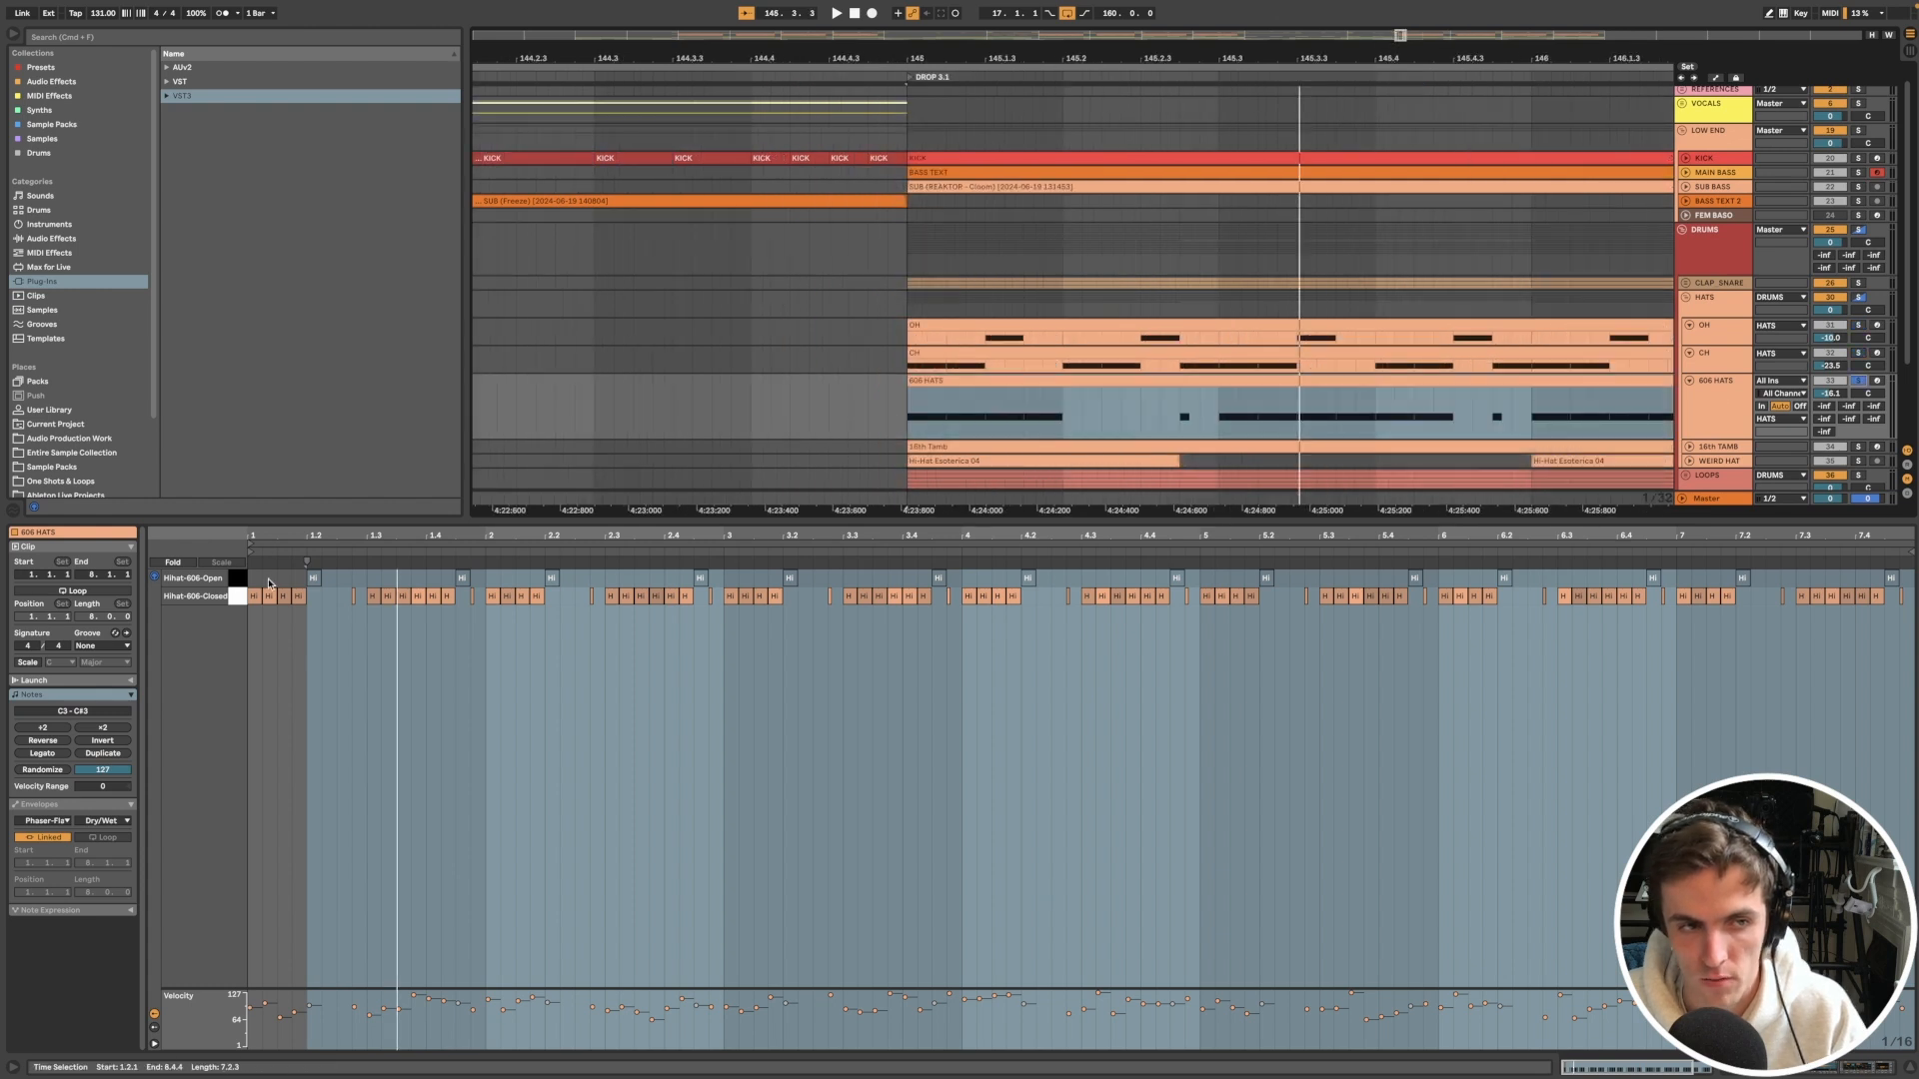
scroll(287, 654, "up", 3)
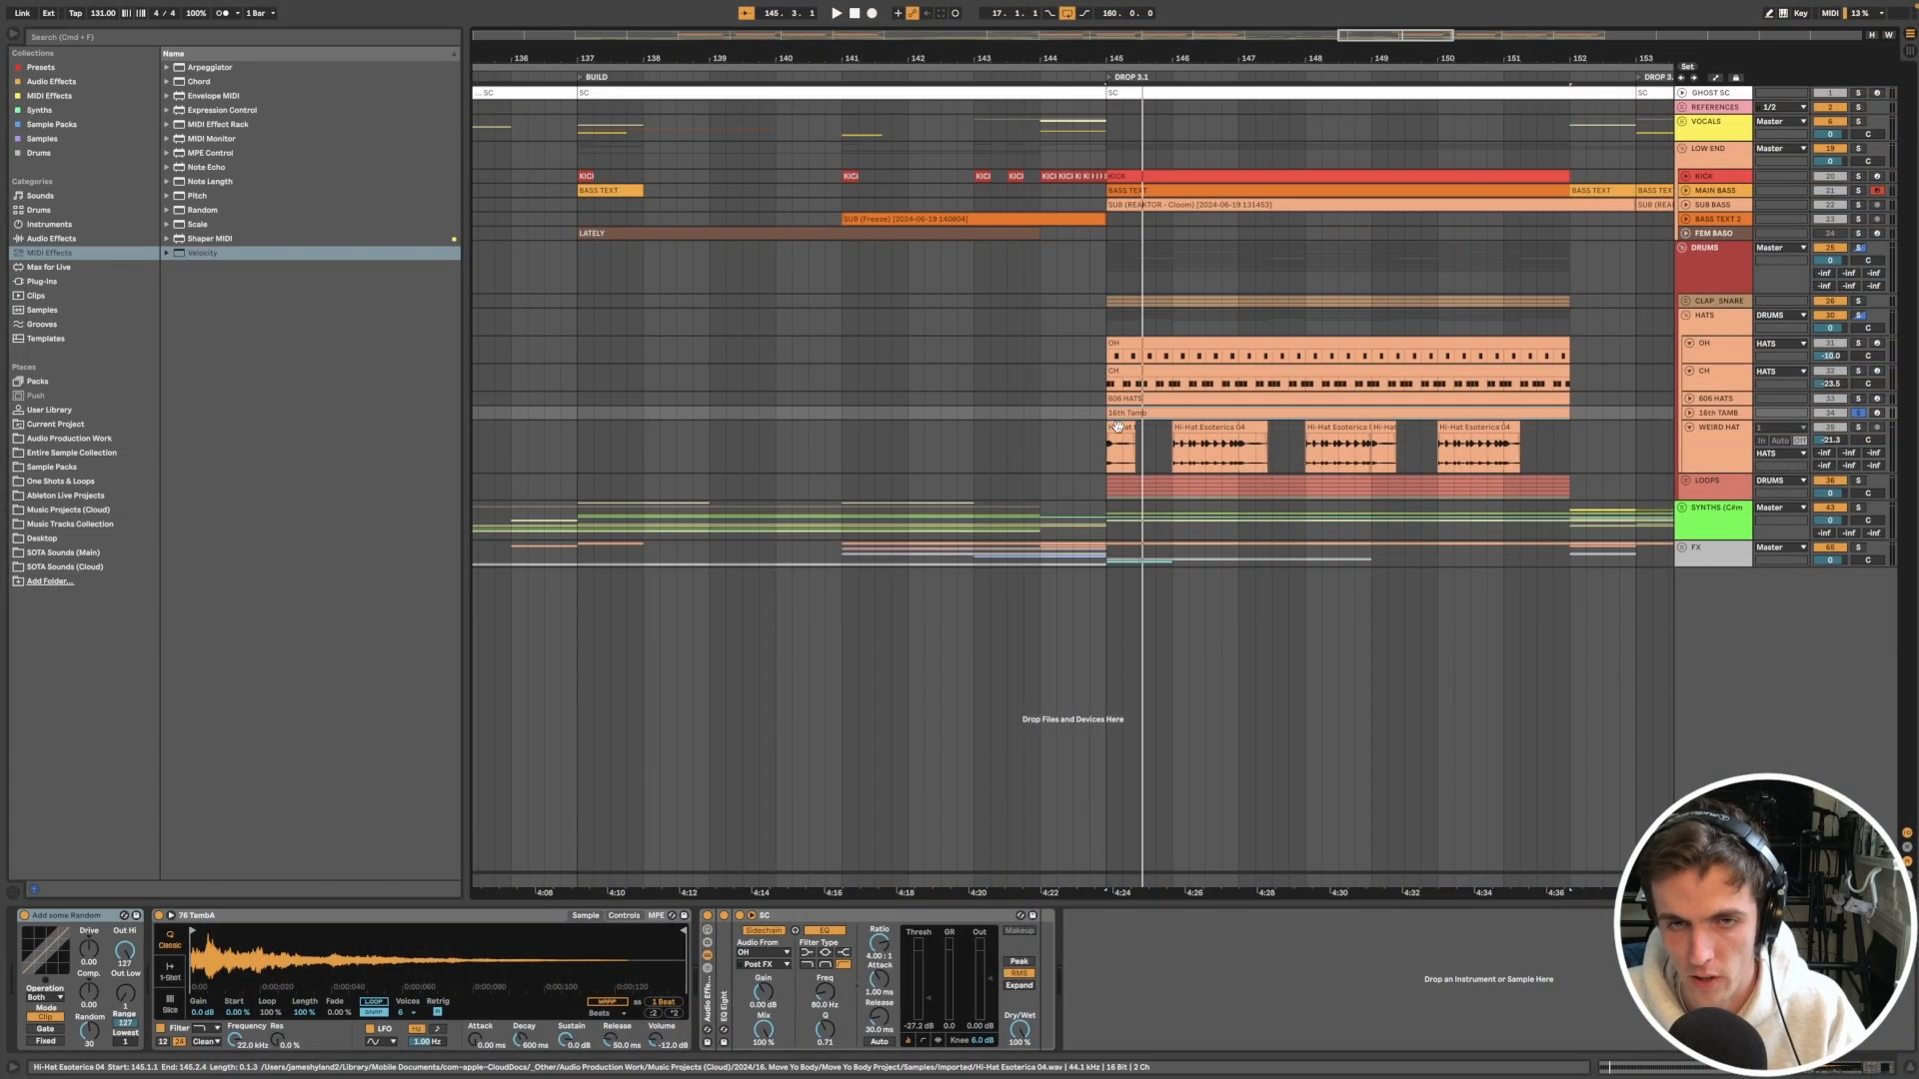
Step: Select the first Hi-Hat Esoterica 04 clip on WEIRD HAT and examine its placement and the track's effects across DROP 3.1
left_click(1118, 427)
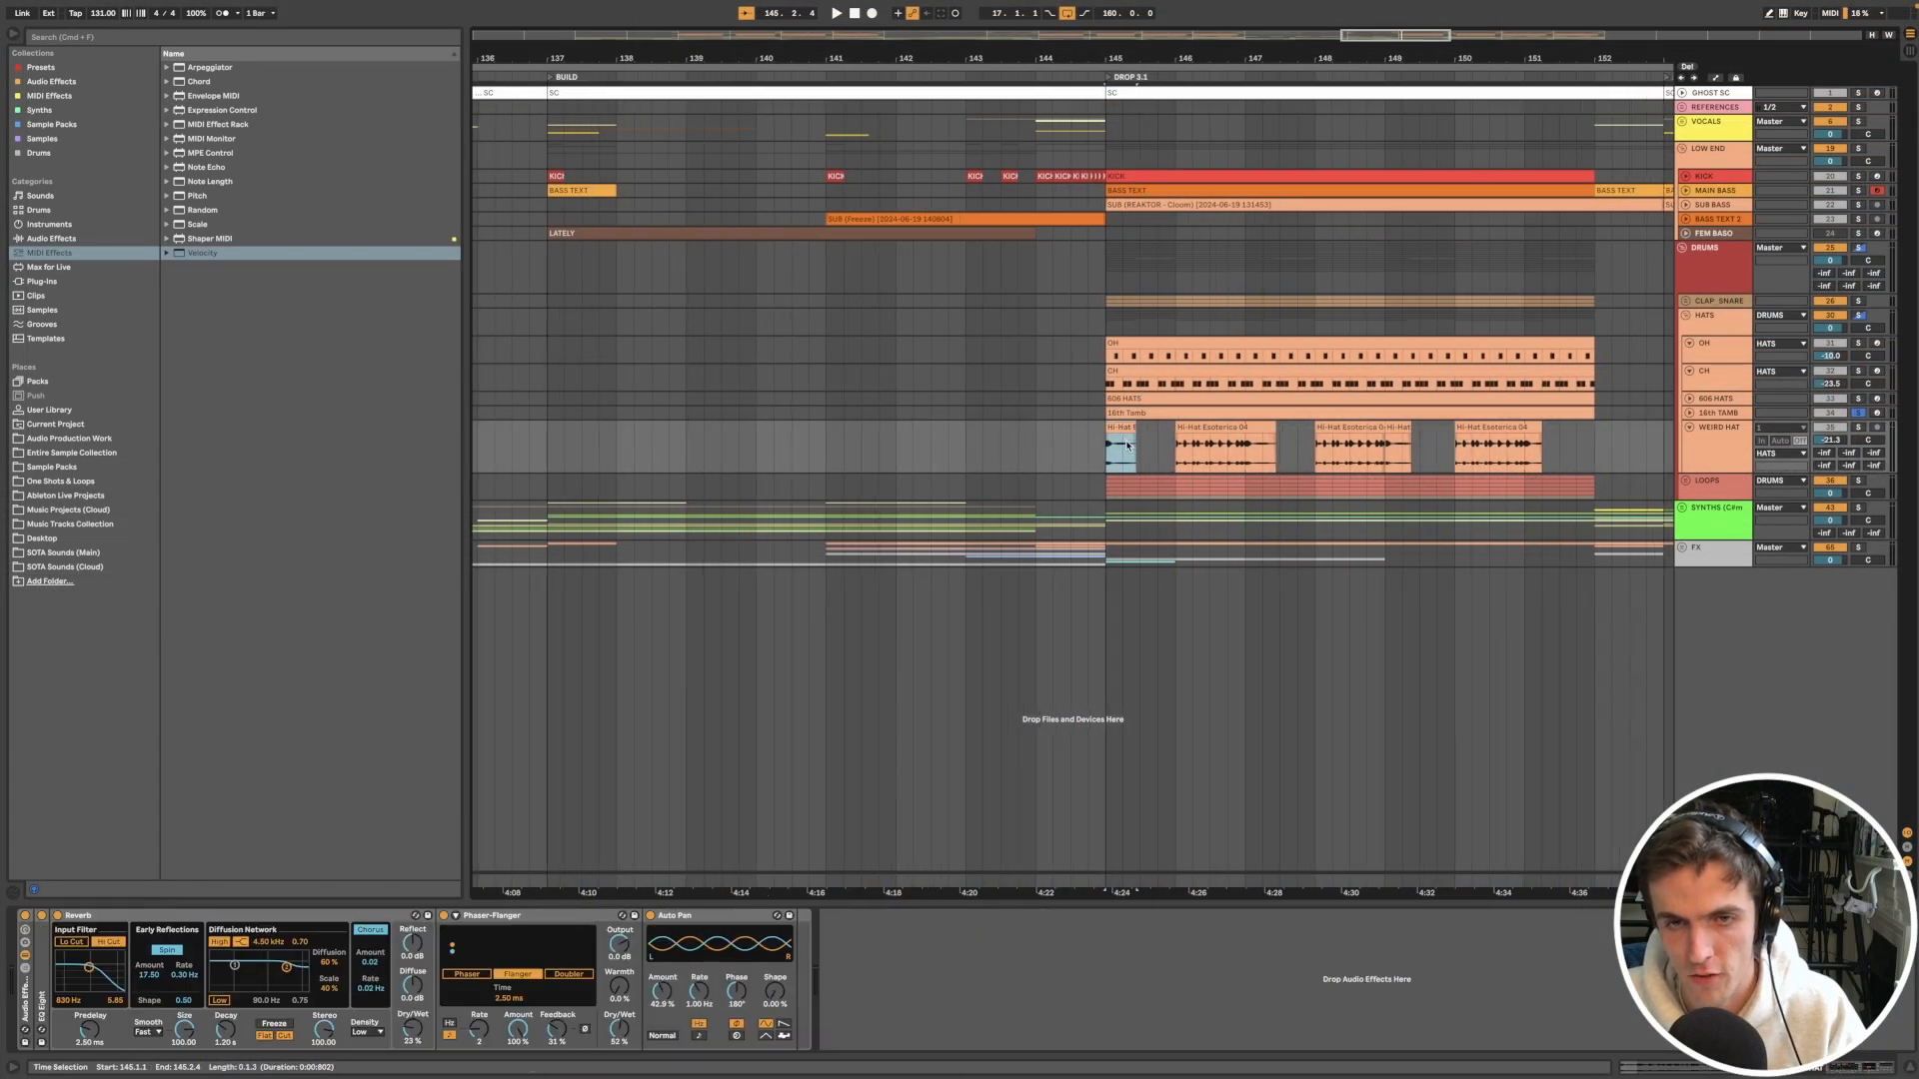
key("plus")
key("plus")
key("plus")
scroll(1128, 446, "down", 3)
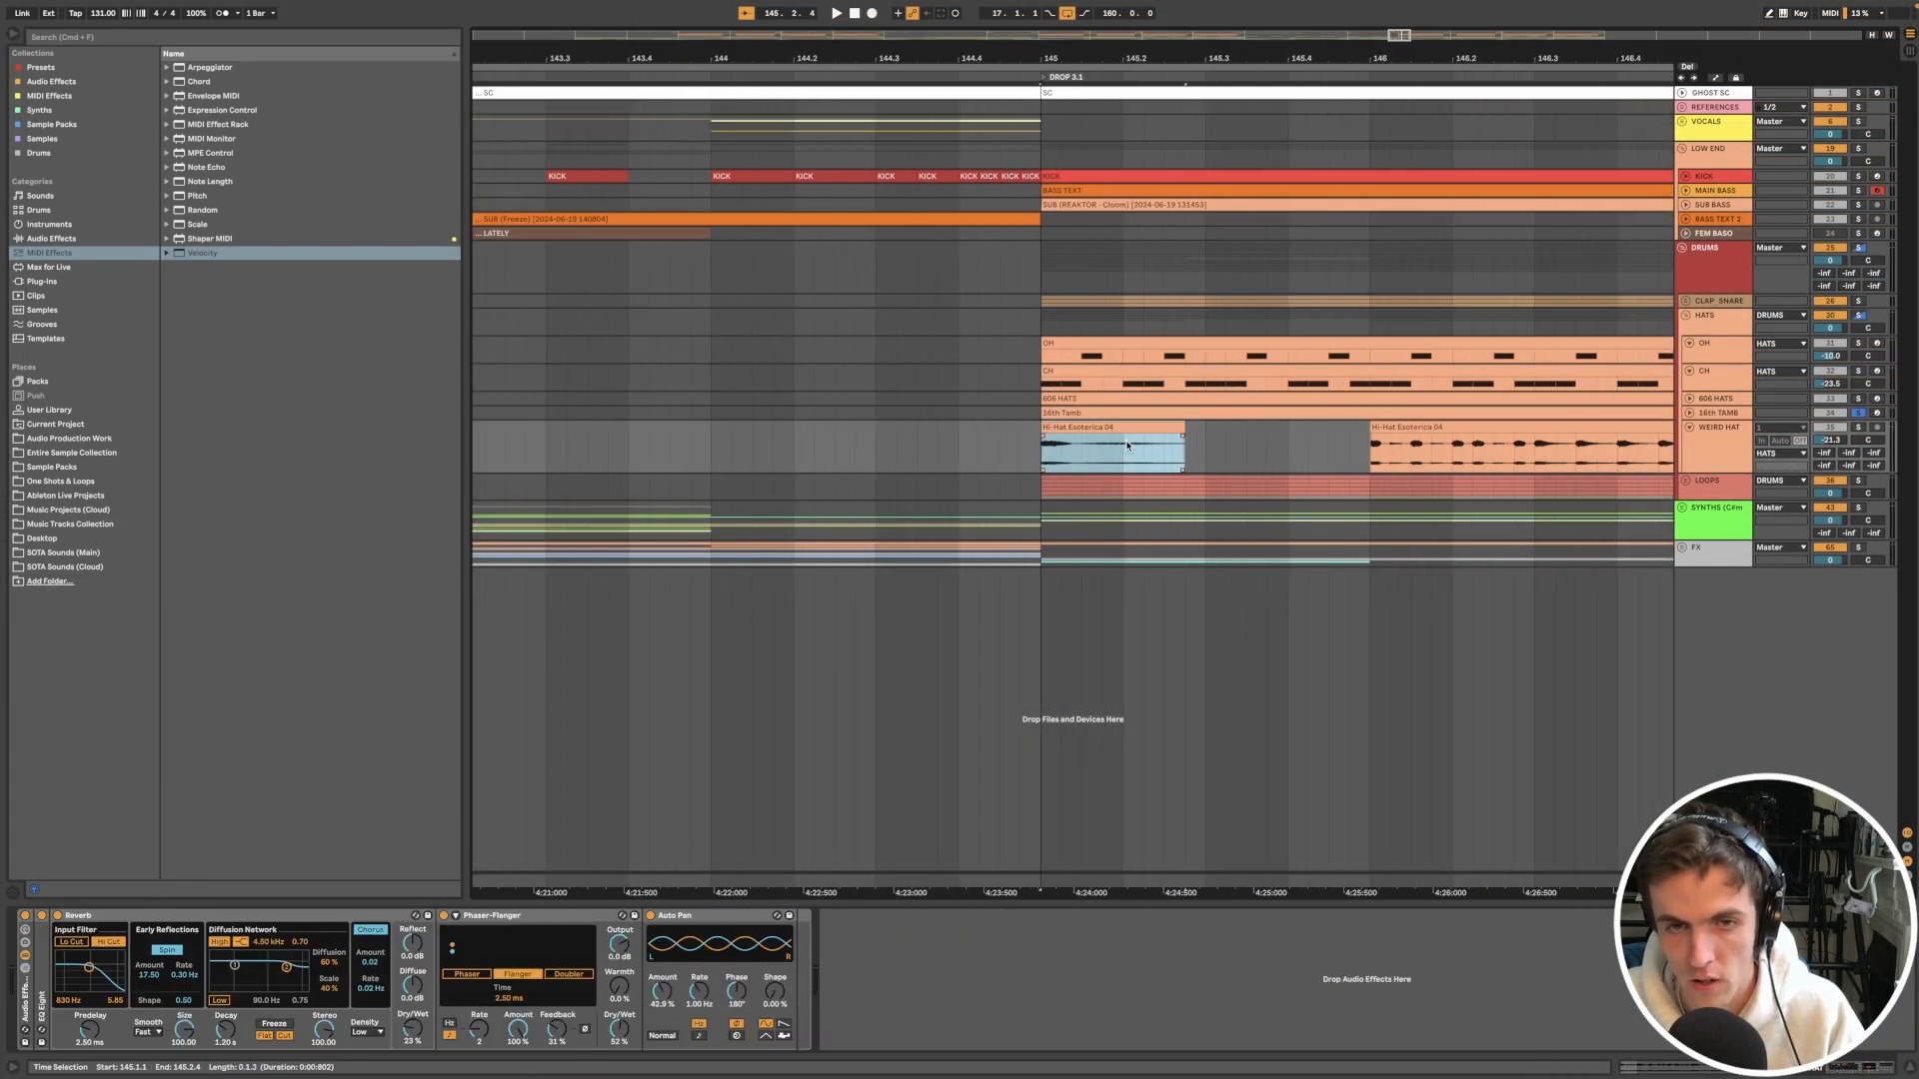
scroll(1127, 445, "right", 1)
scroll(1127, 445, "down", 2)
scroll(1127, 446, "right", 1)
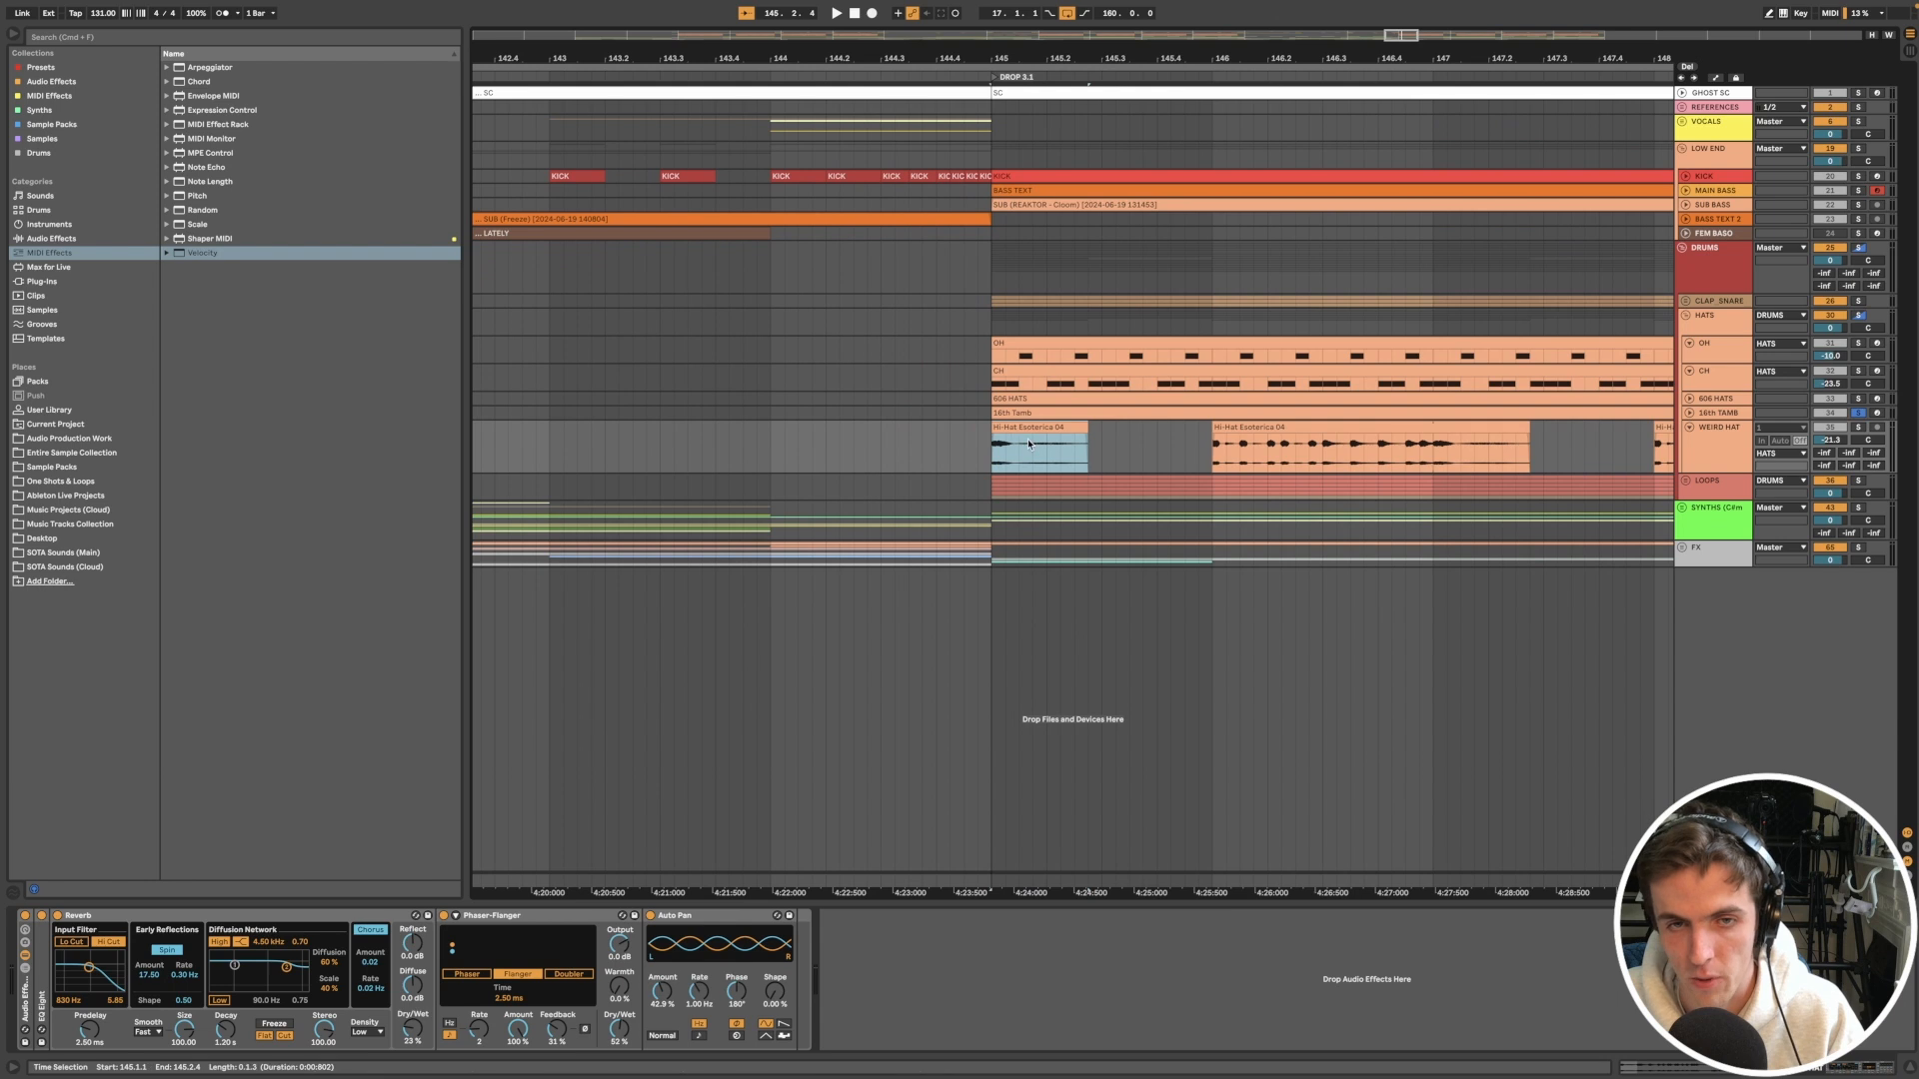
scroll(1030, 445, "right", 1)
scroll(1029, 445, "down", 1)
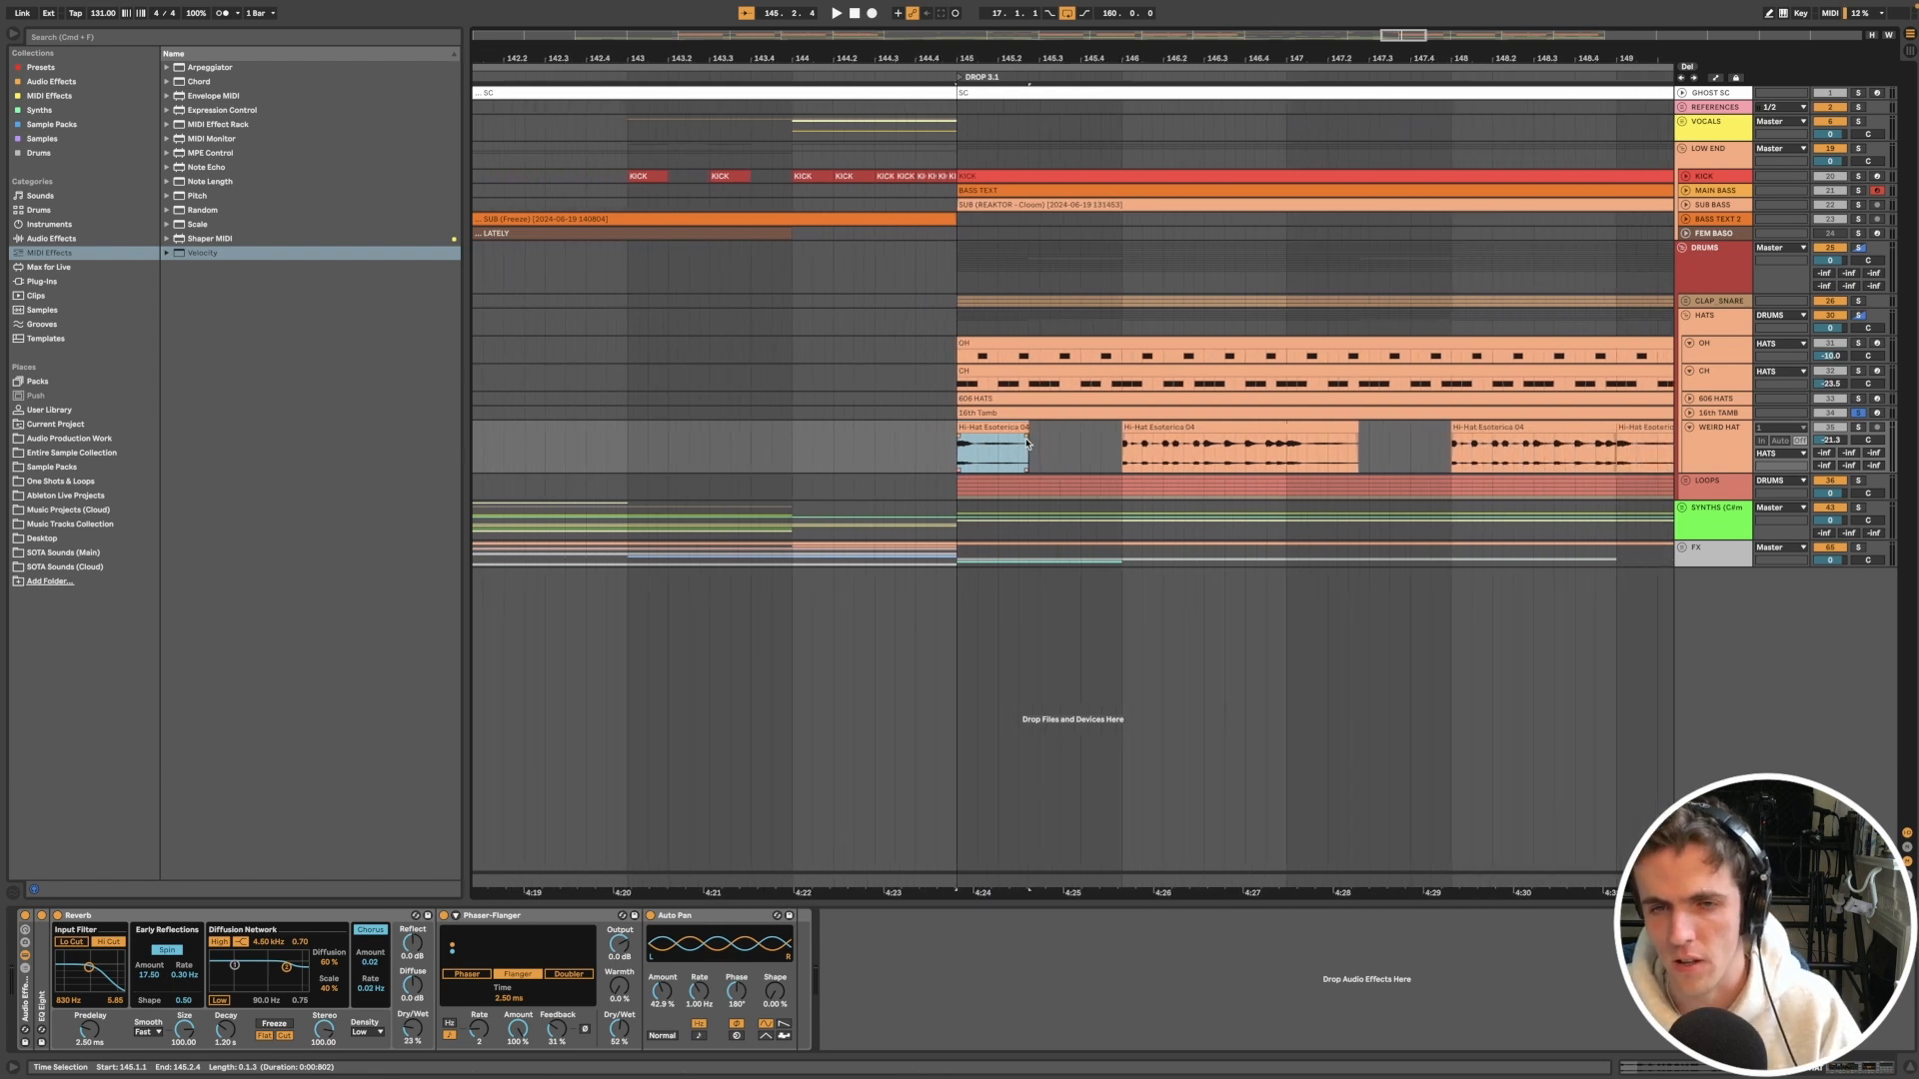
scroll(1027, 443, "right", 1)
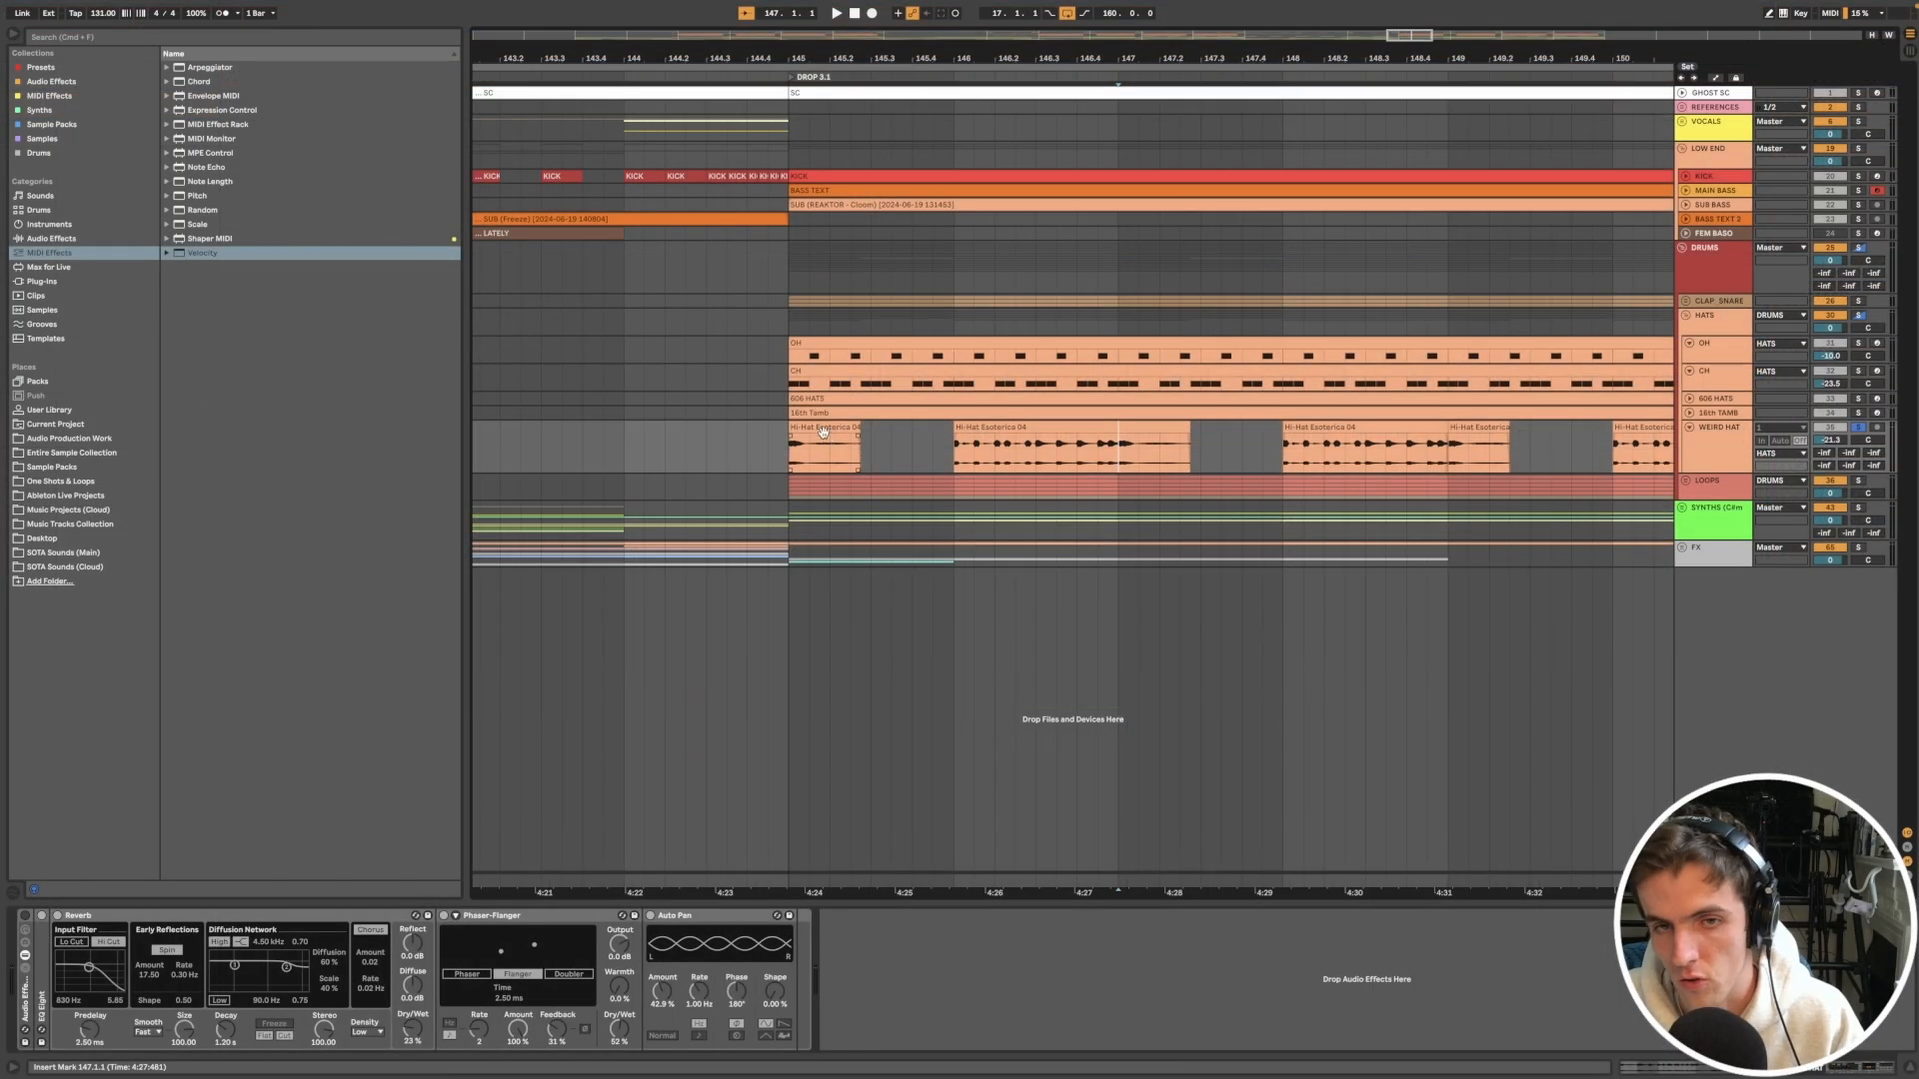
Step: Play the first two Hi-Hat Esoterica 04 clips on the WEIRD HAT track in DROP 3.1
left_click(809, 429)
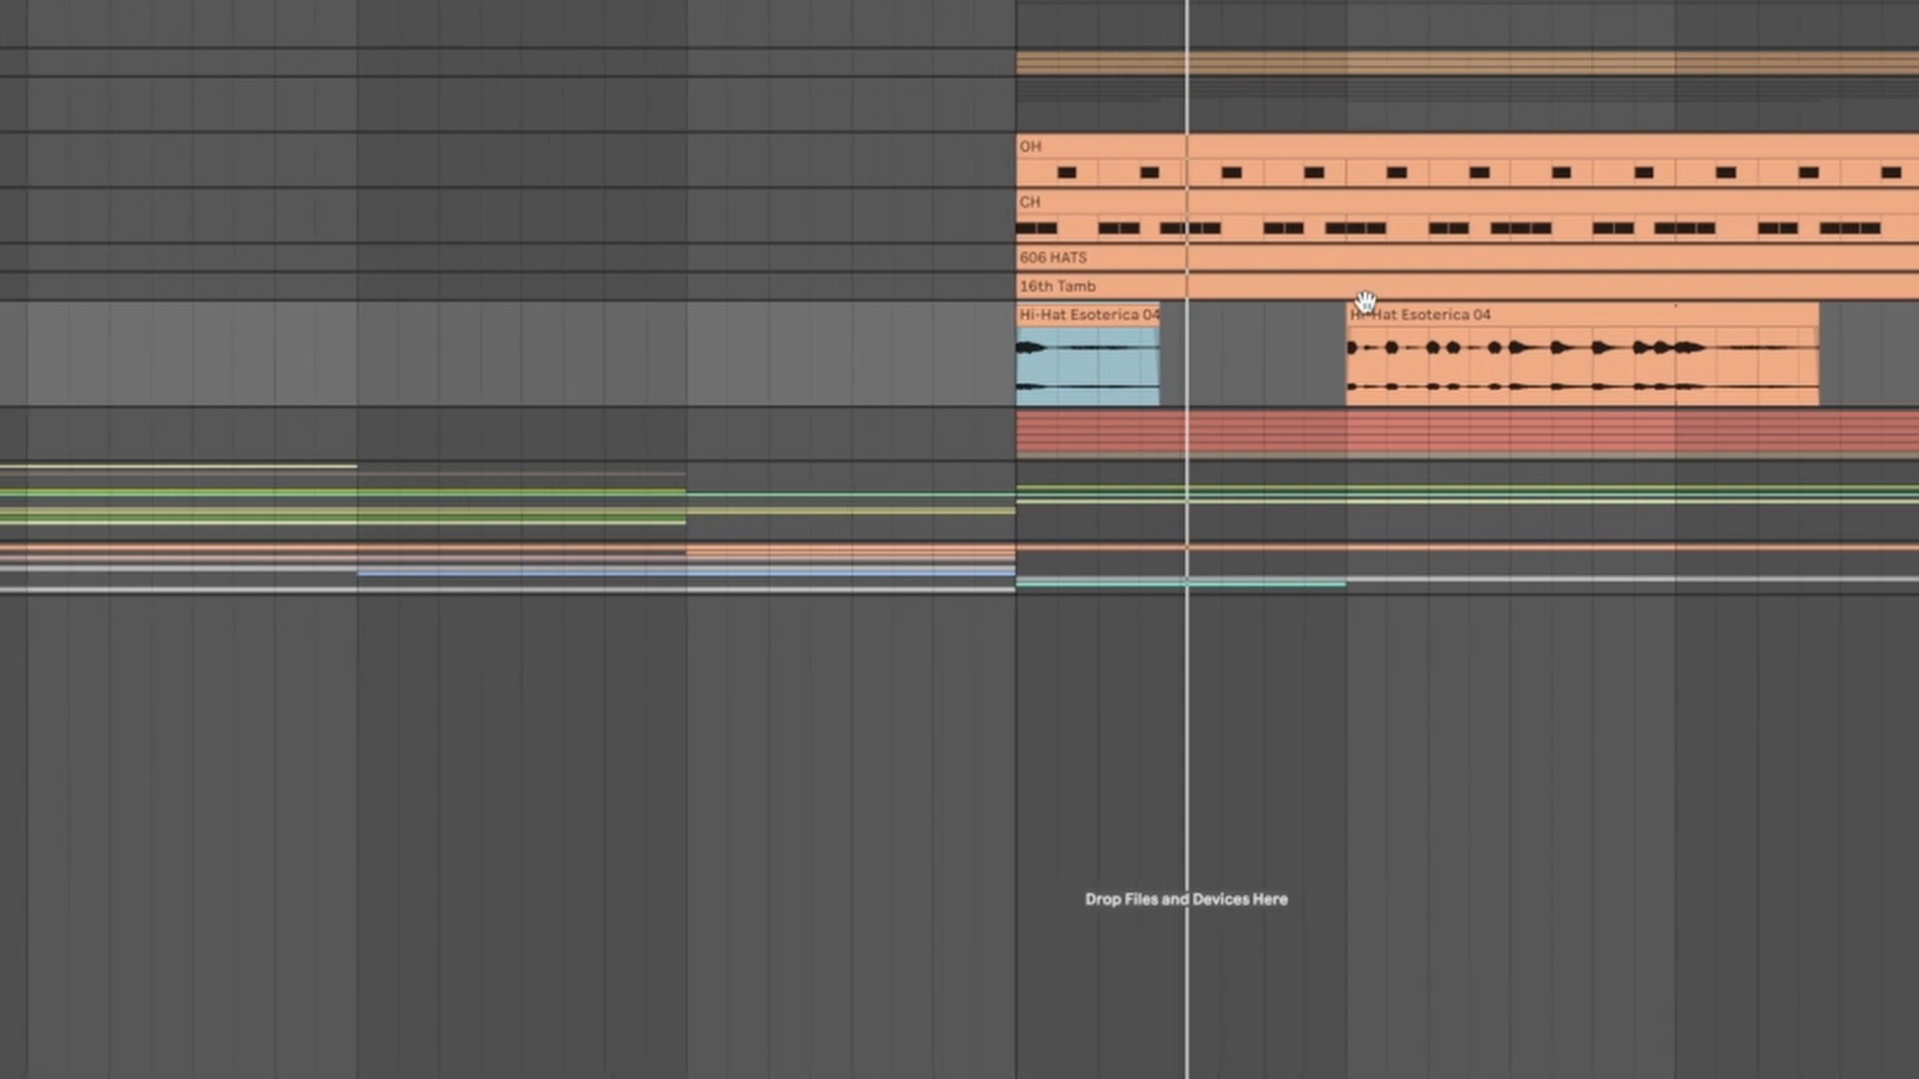
left_click(978, 426)
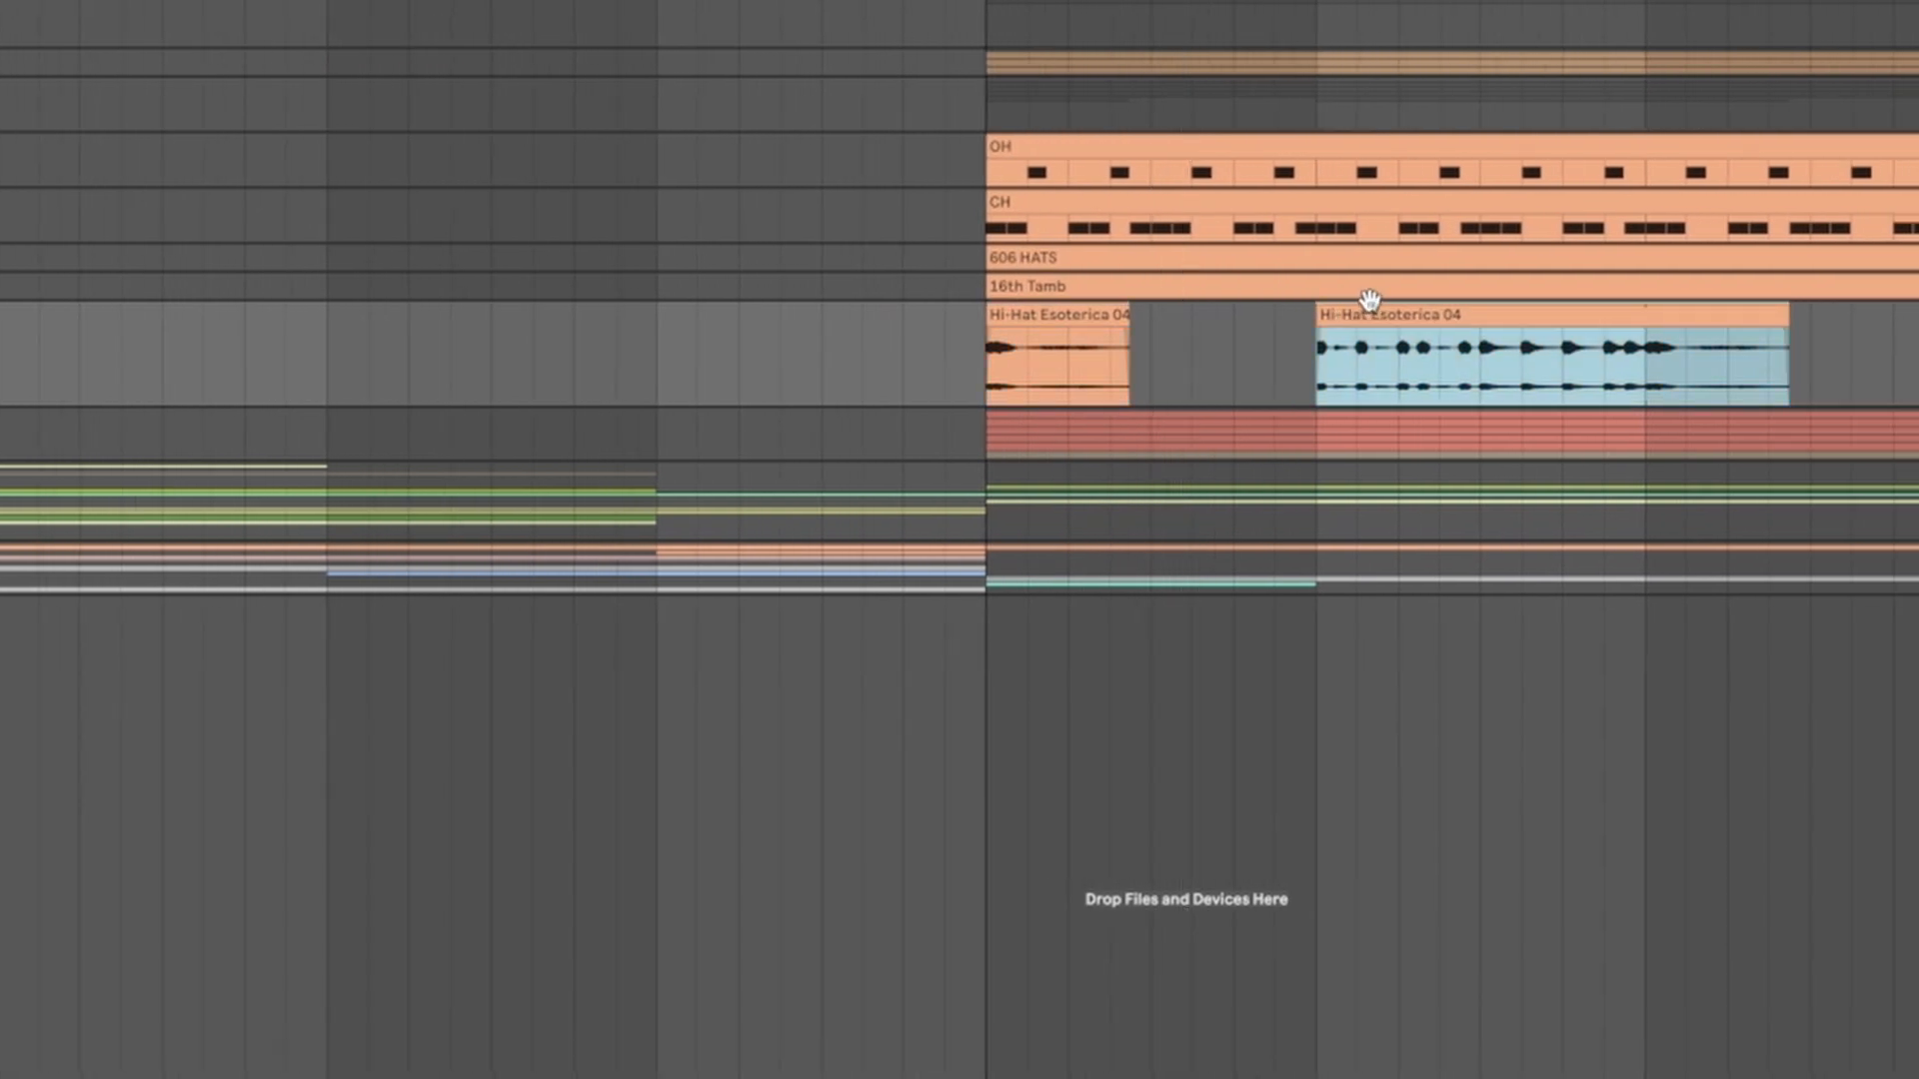
key("space")
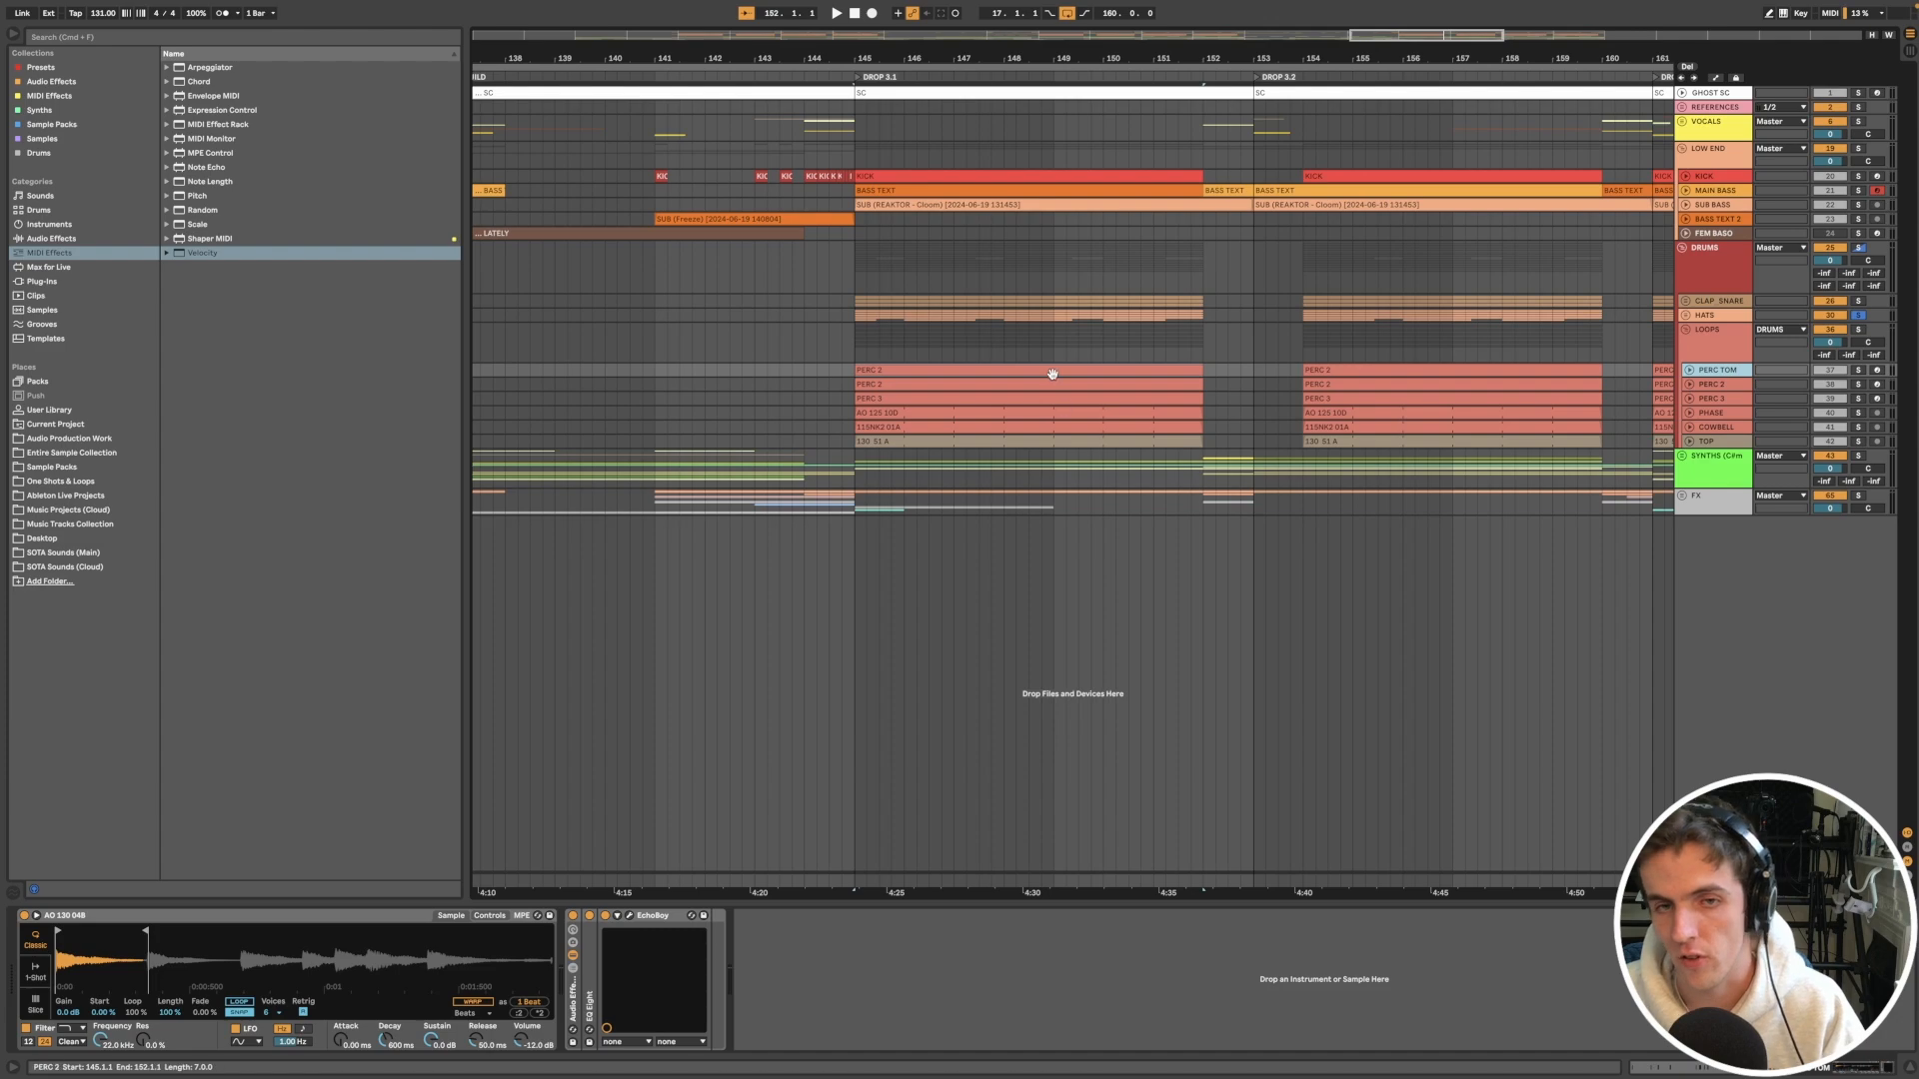
Step: Select the PERC TOM track's clip at DROP 3.1 and unfold the track to examine its notes
left_click(1052, 374)
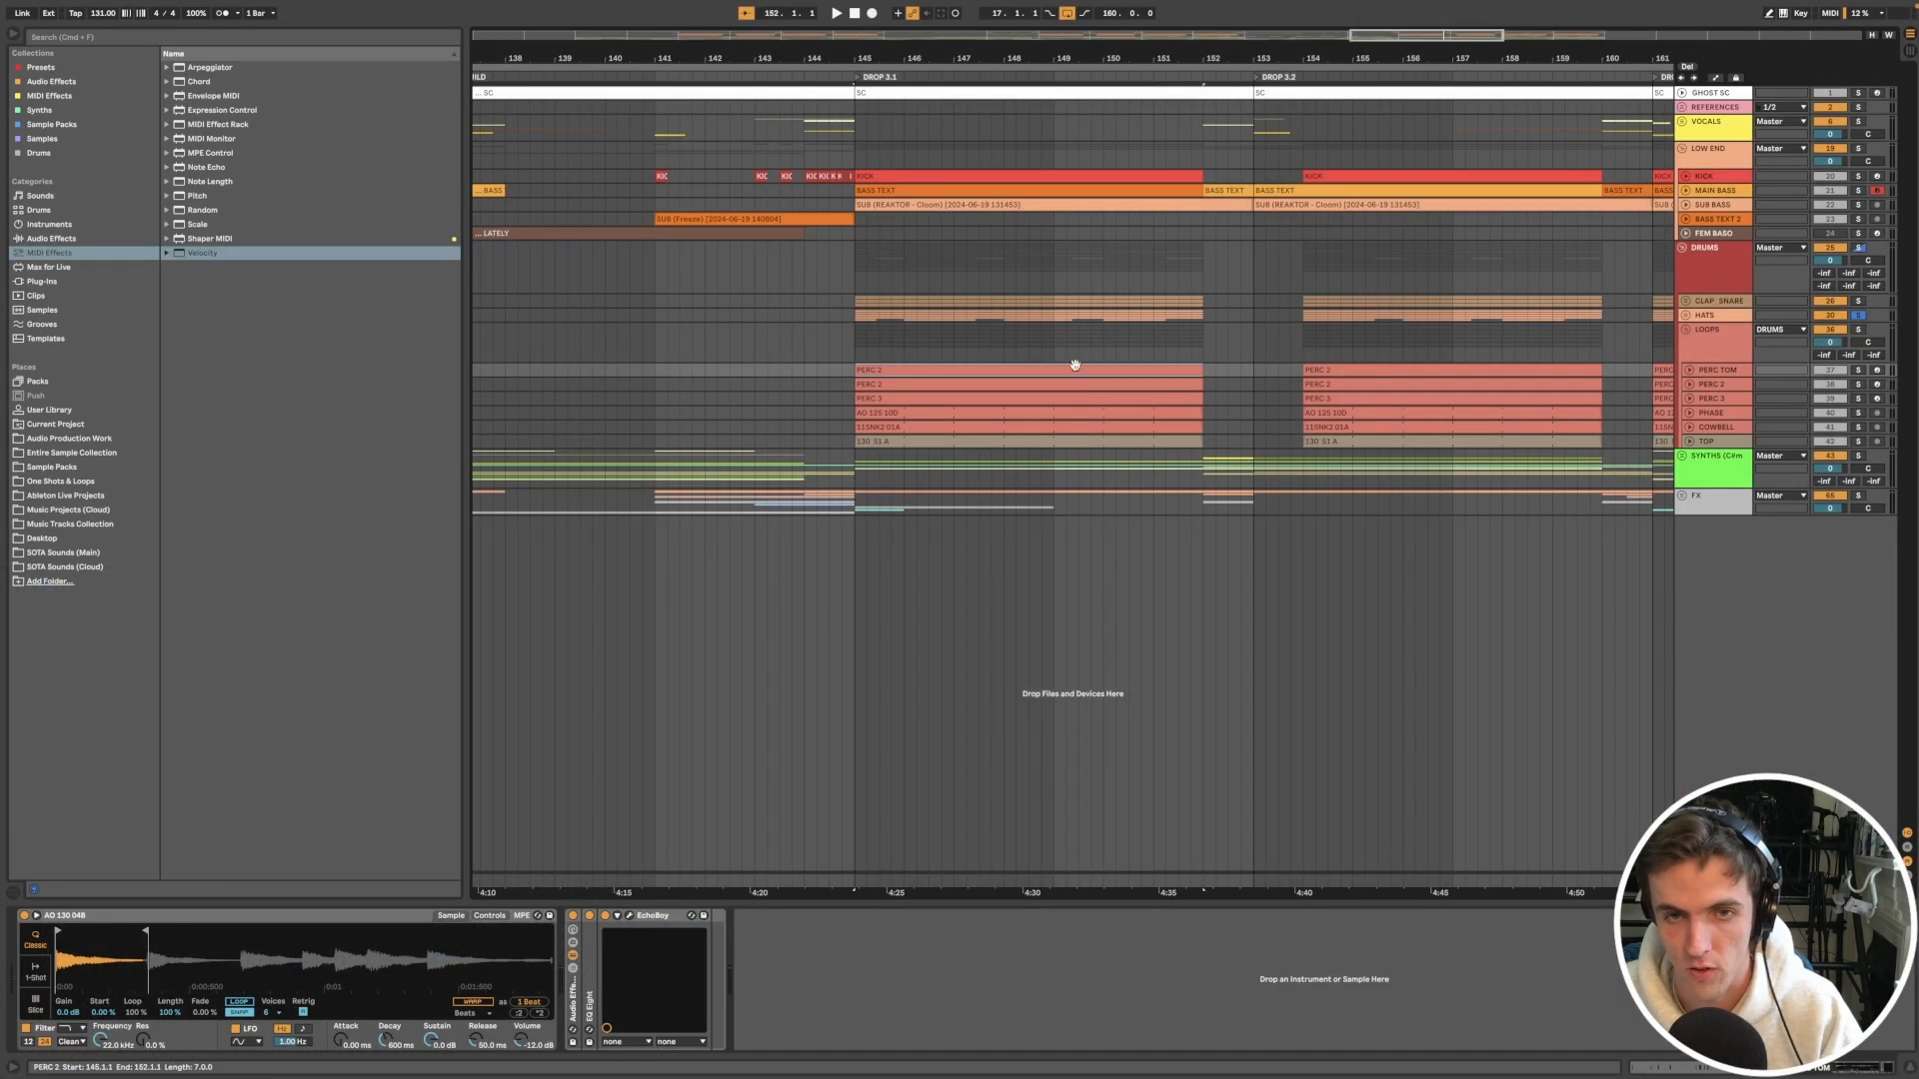
key("u")
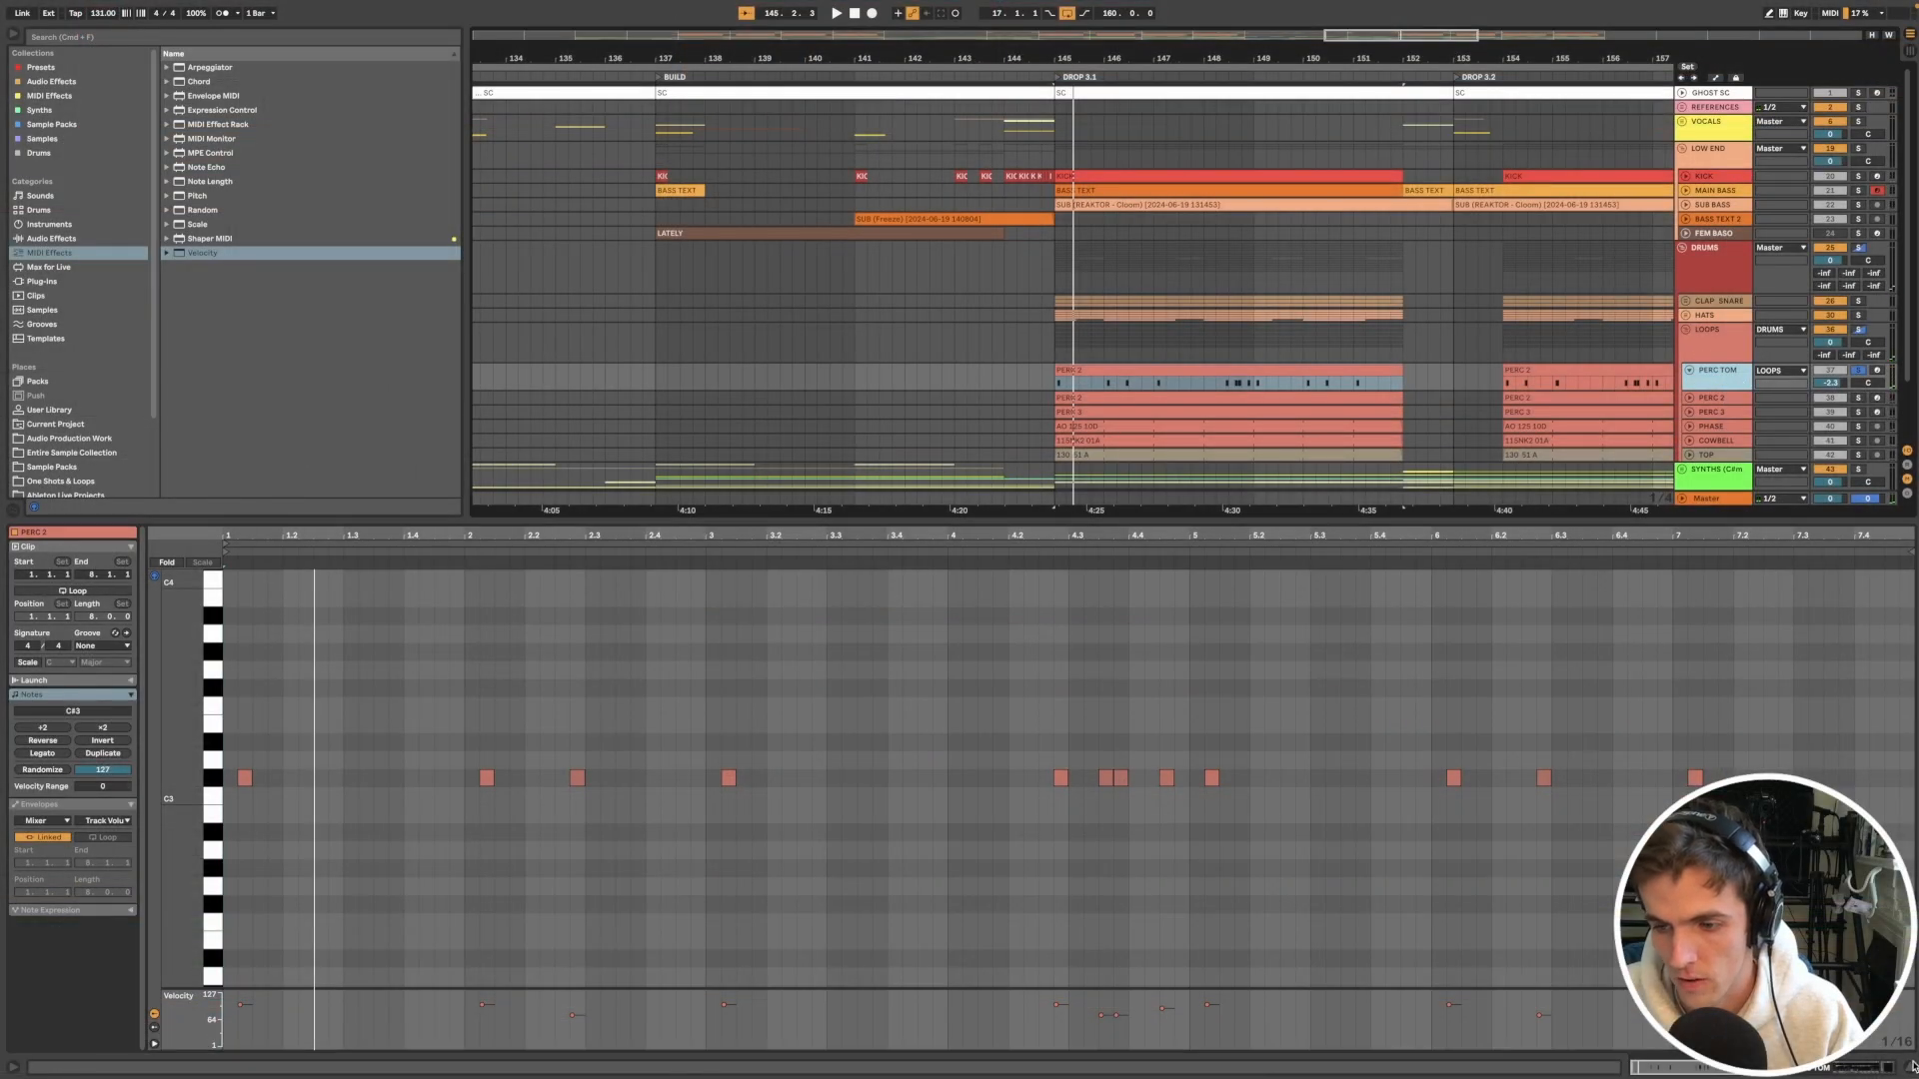
Step: Examine the PERC TOM track's device chain at DROP 3.1, including its sampler and the EchoBoy plug-in
left_click(1912, 1066)
double_click(1715, 383)
scroll(1105, 391, "up", 5)
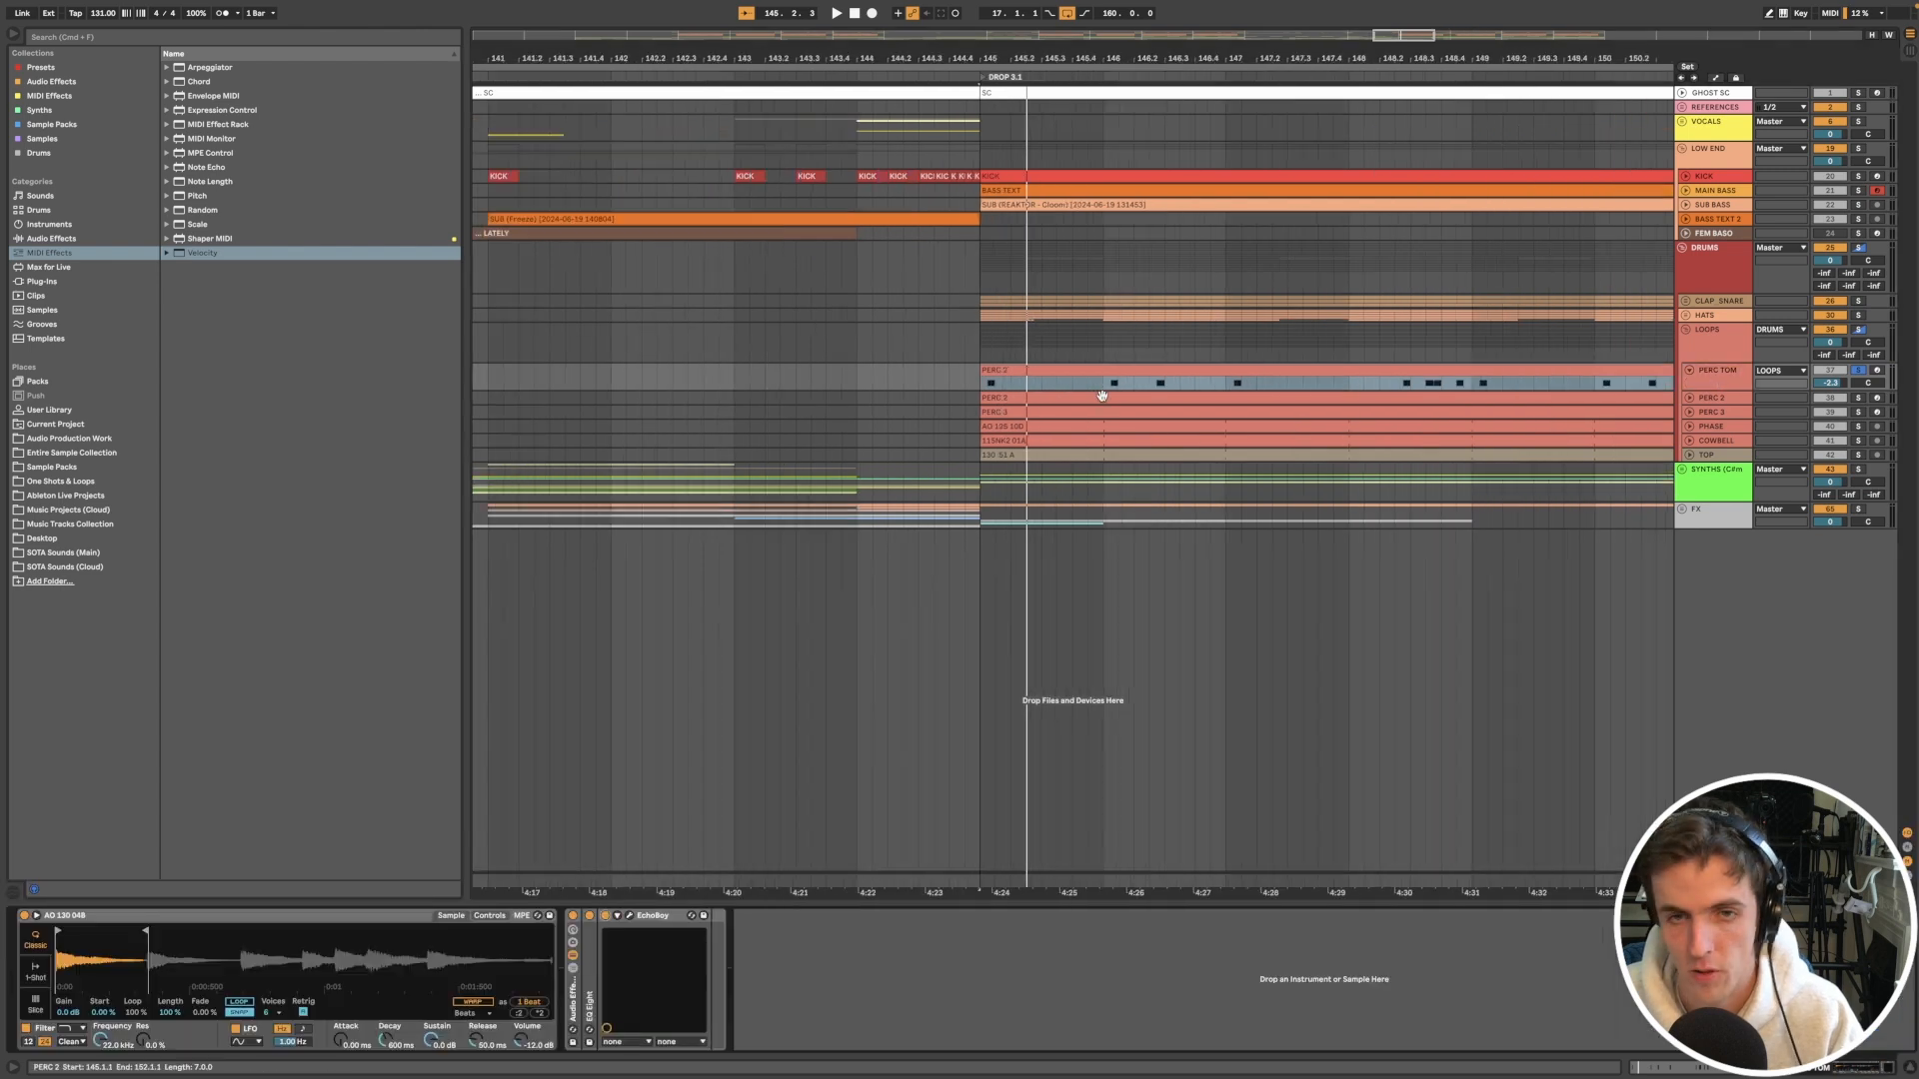
double_click(1131, 368)
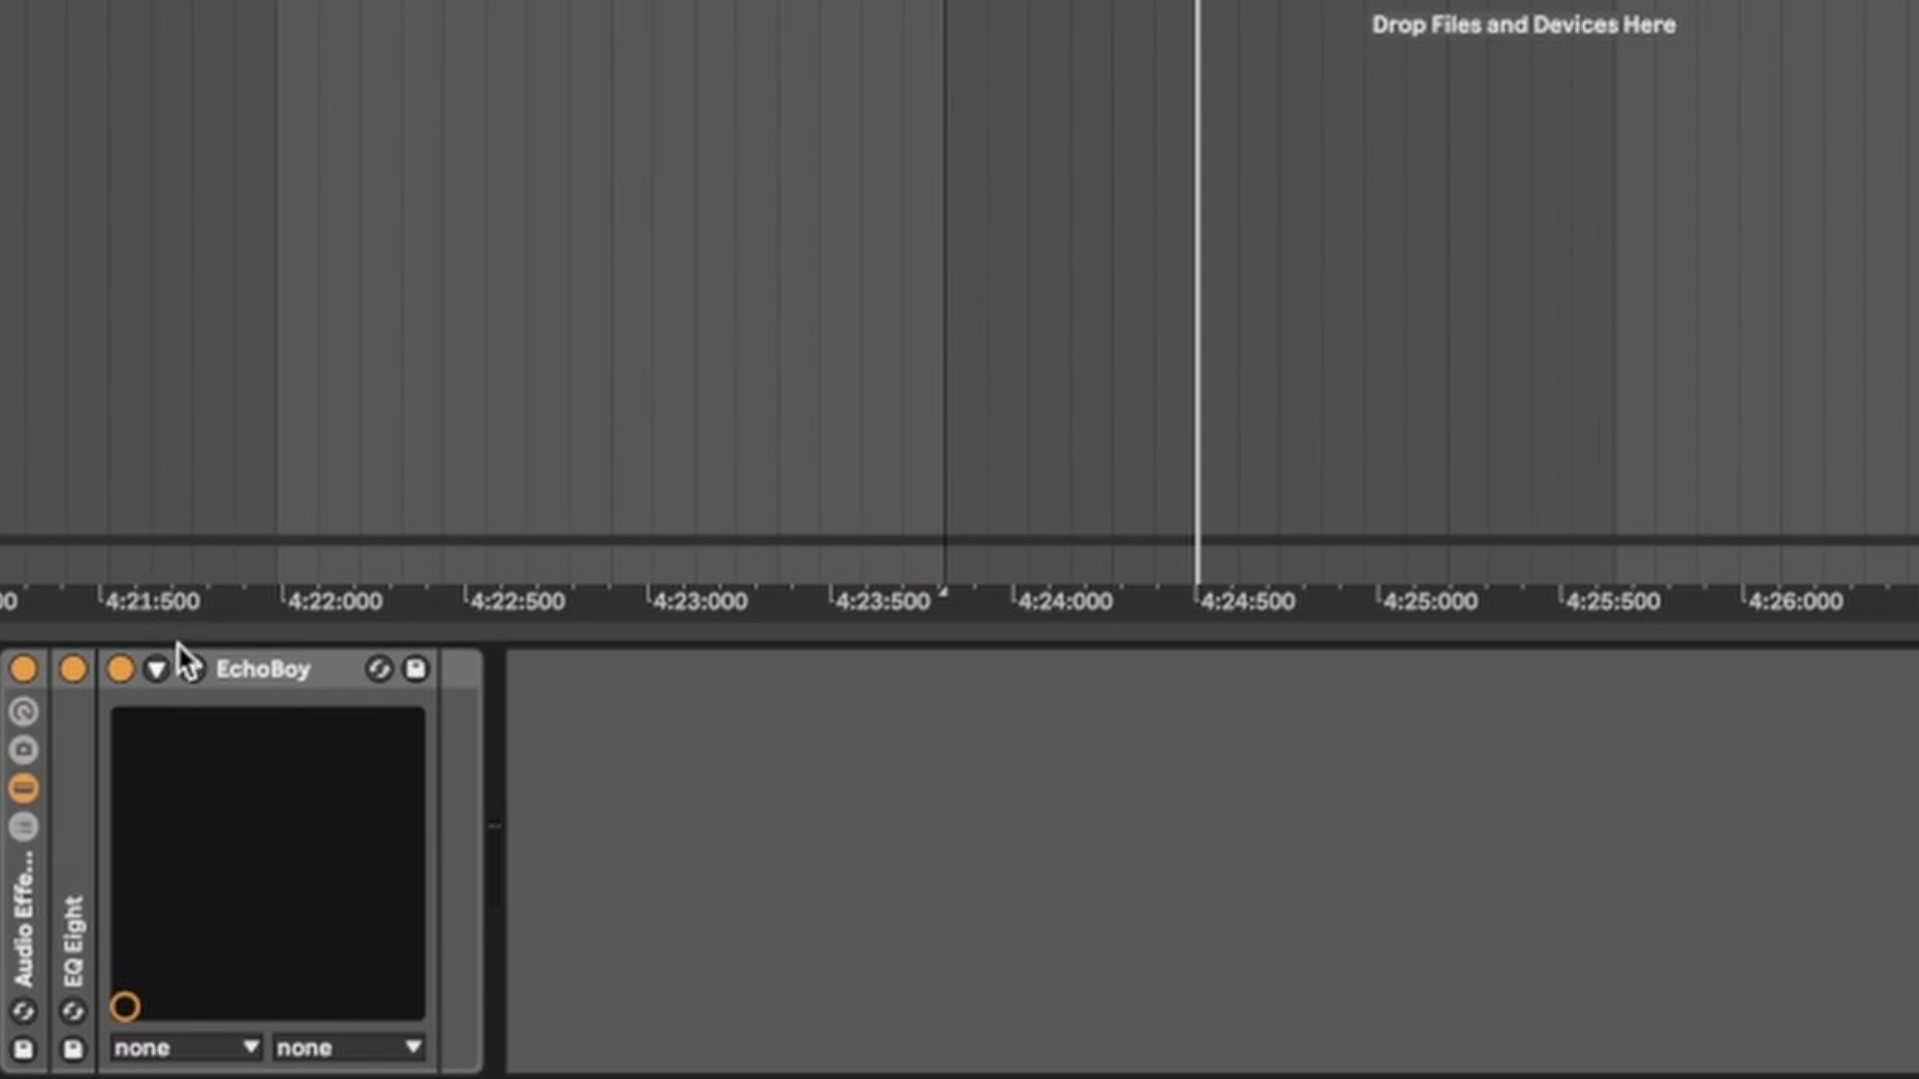
left_click(190, 670)
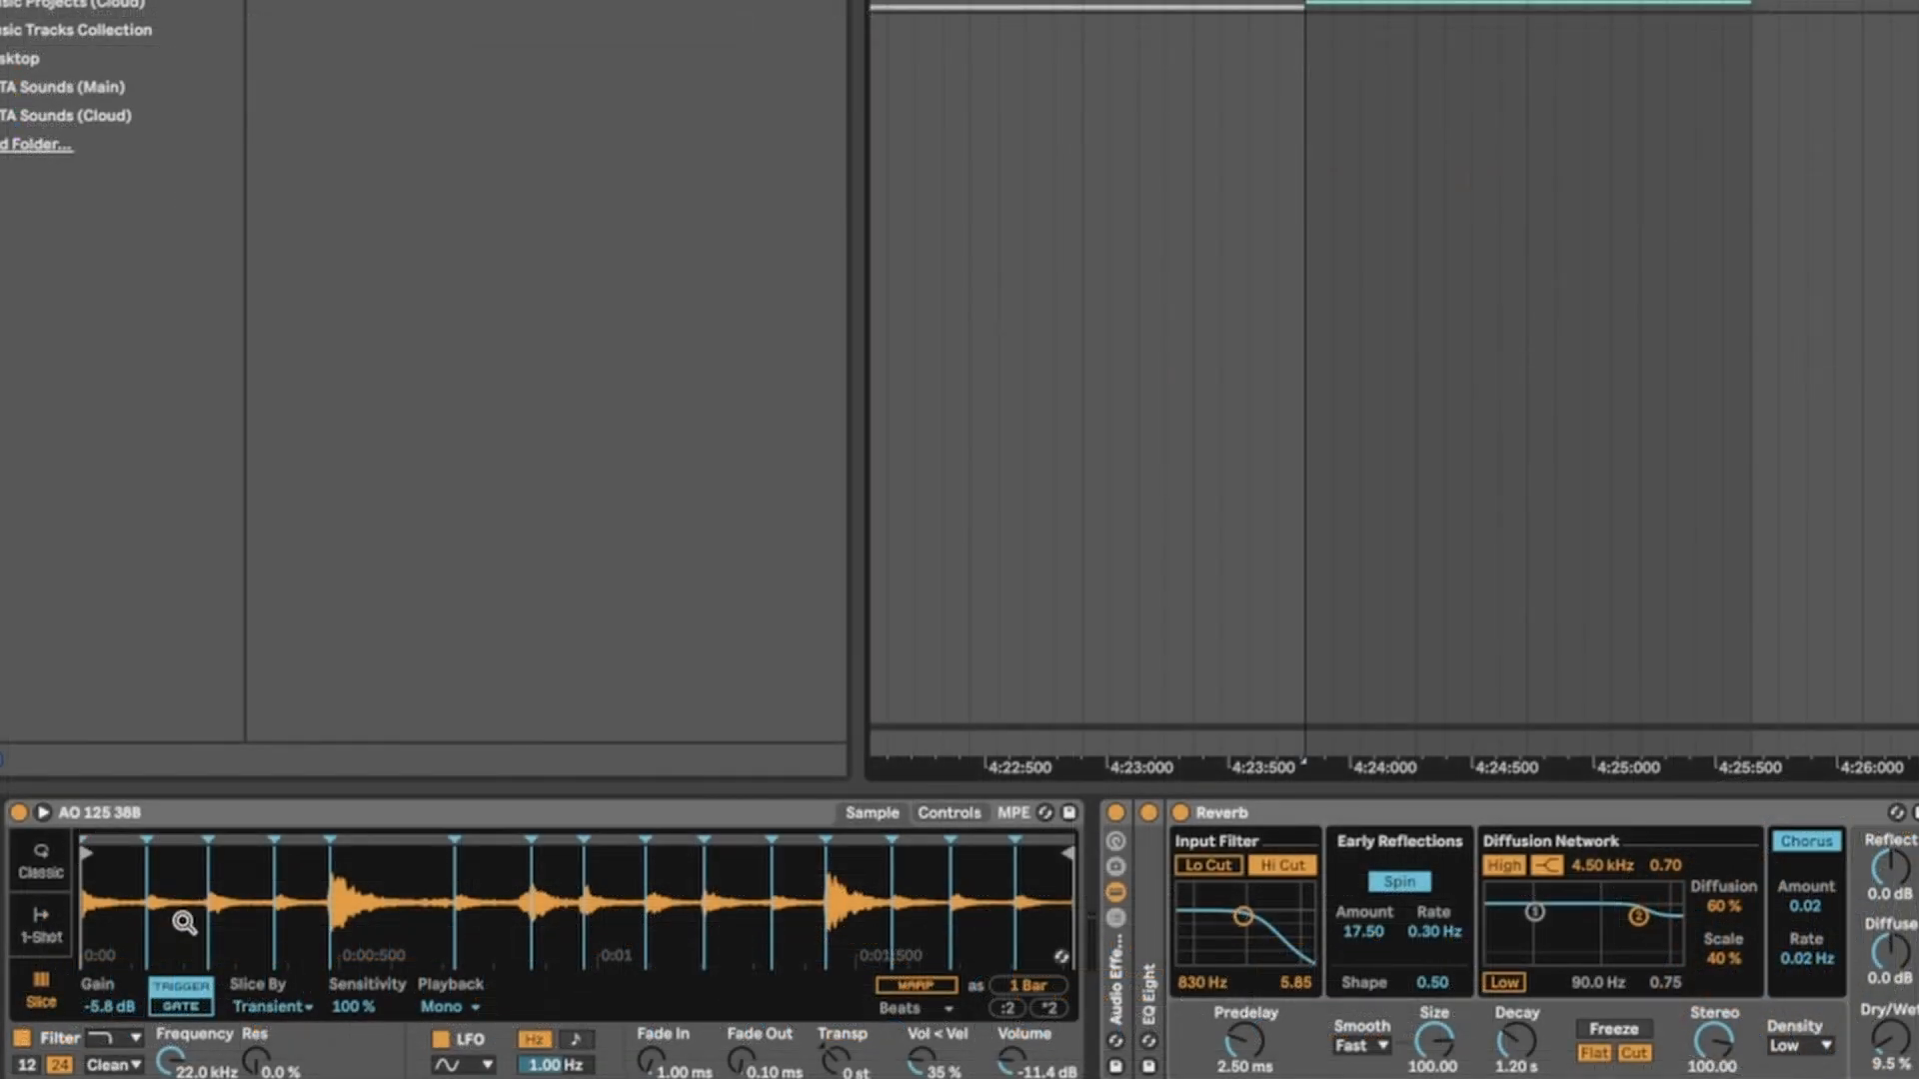
Step: Switch on the APC Mono Sequencer ahead of the sliced AO 125 38B sampler and show its Pitch lane
double_click(37, 939)
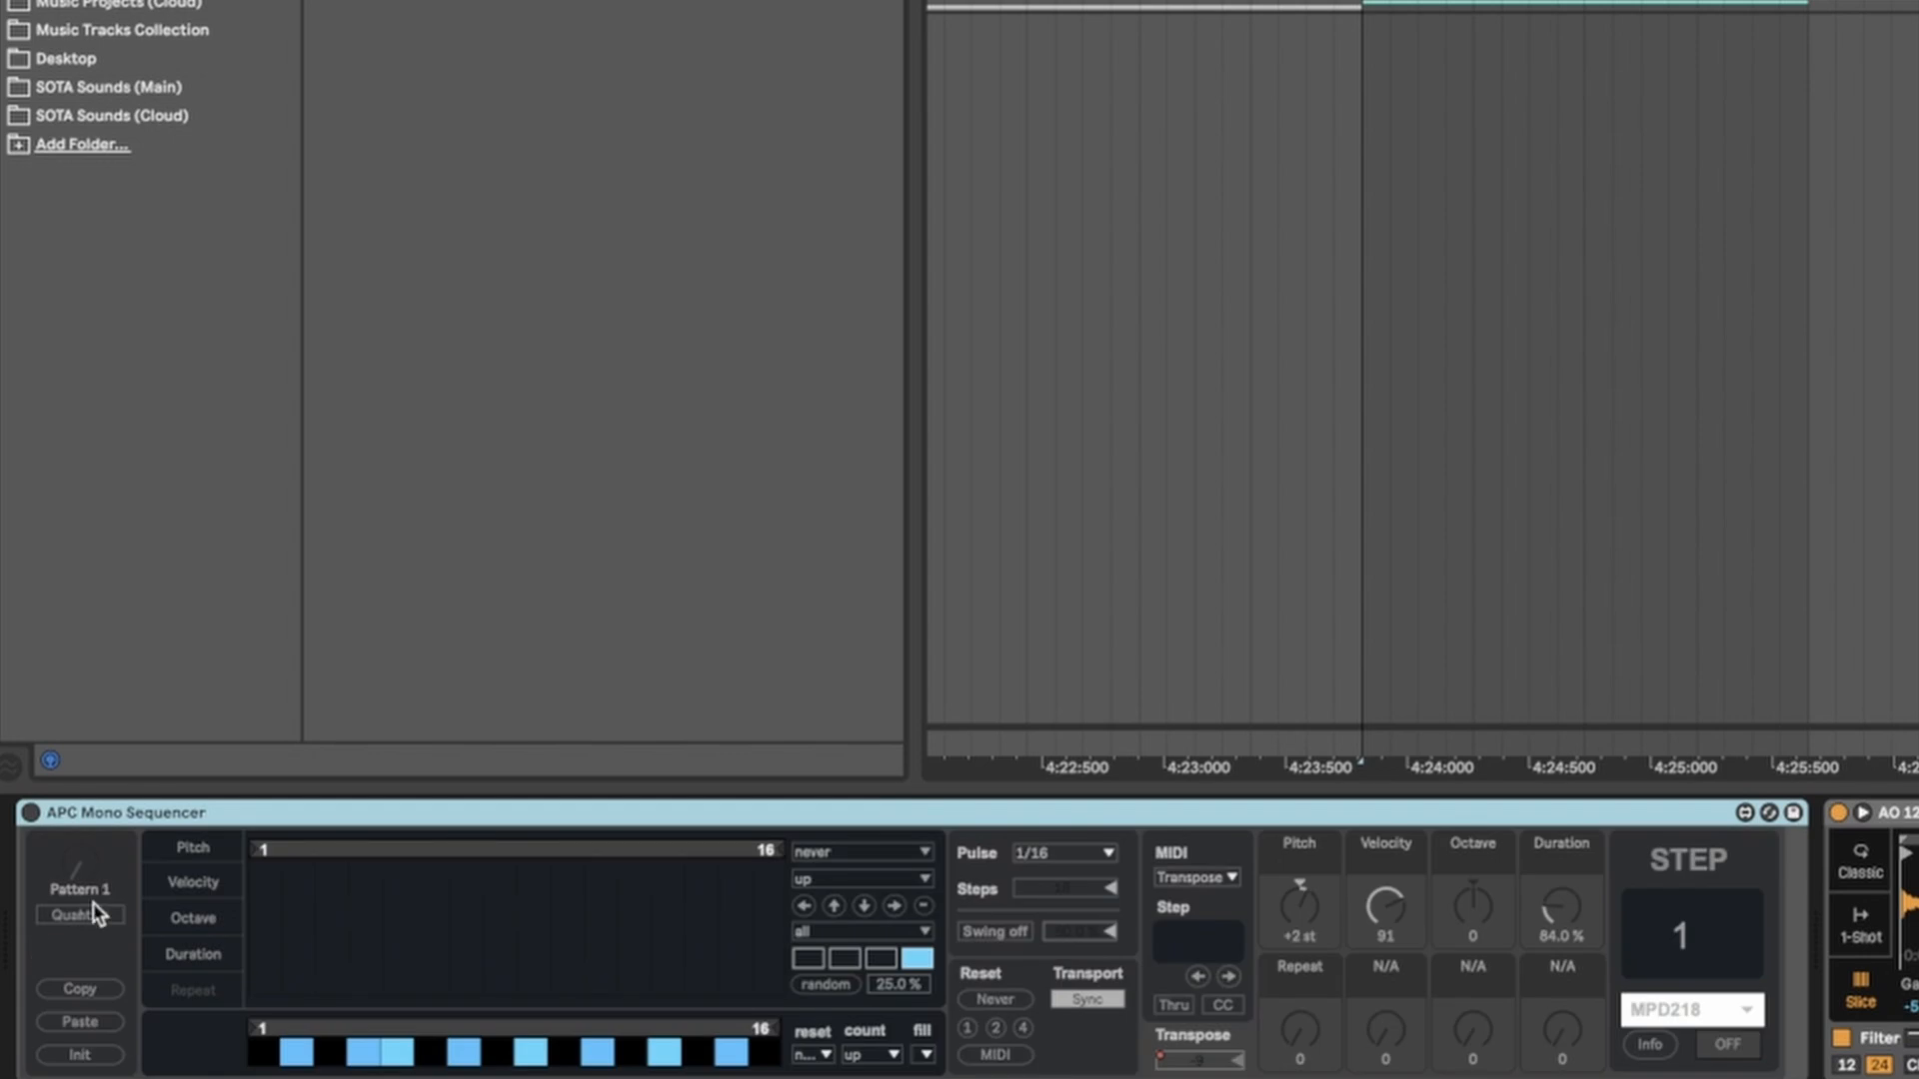
left_click(31, 812)
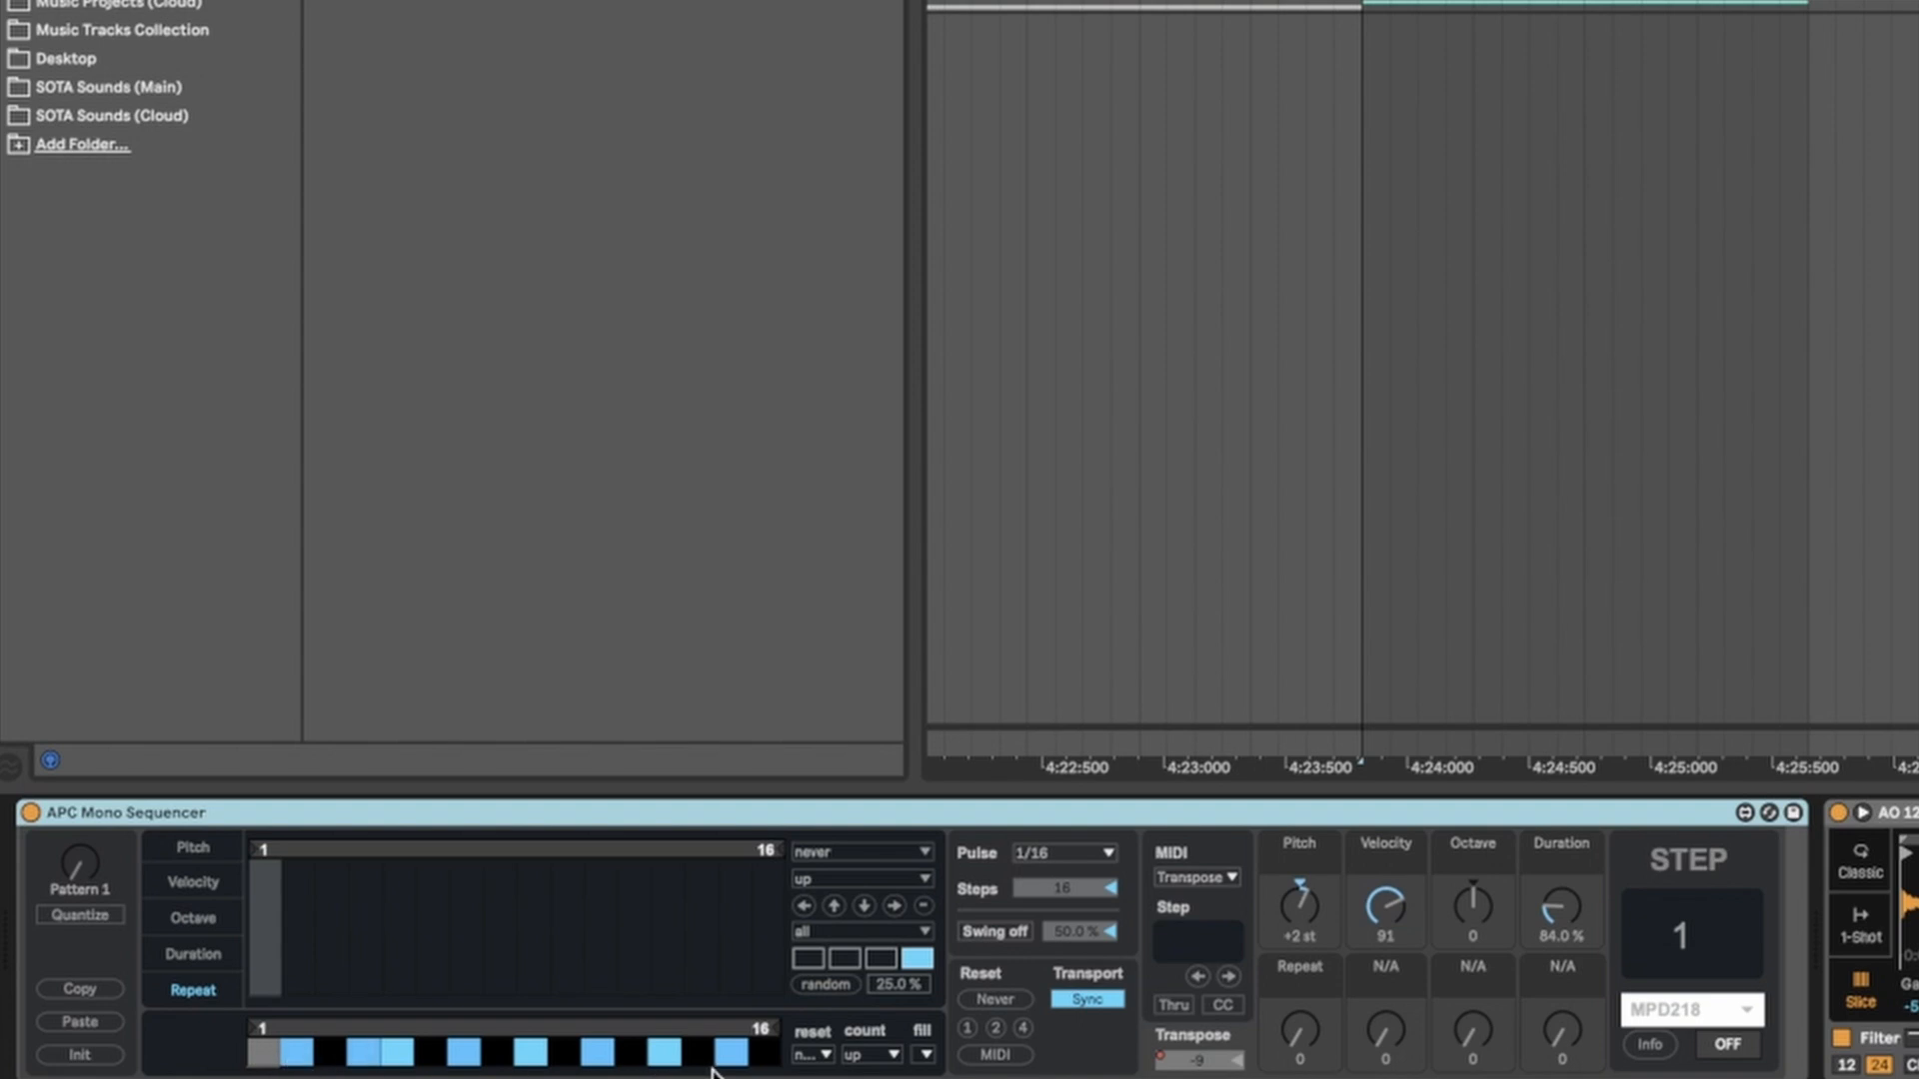
left_click(207, 848)
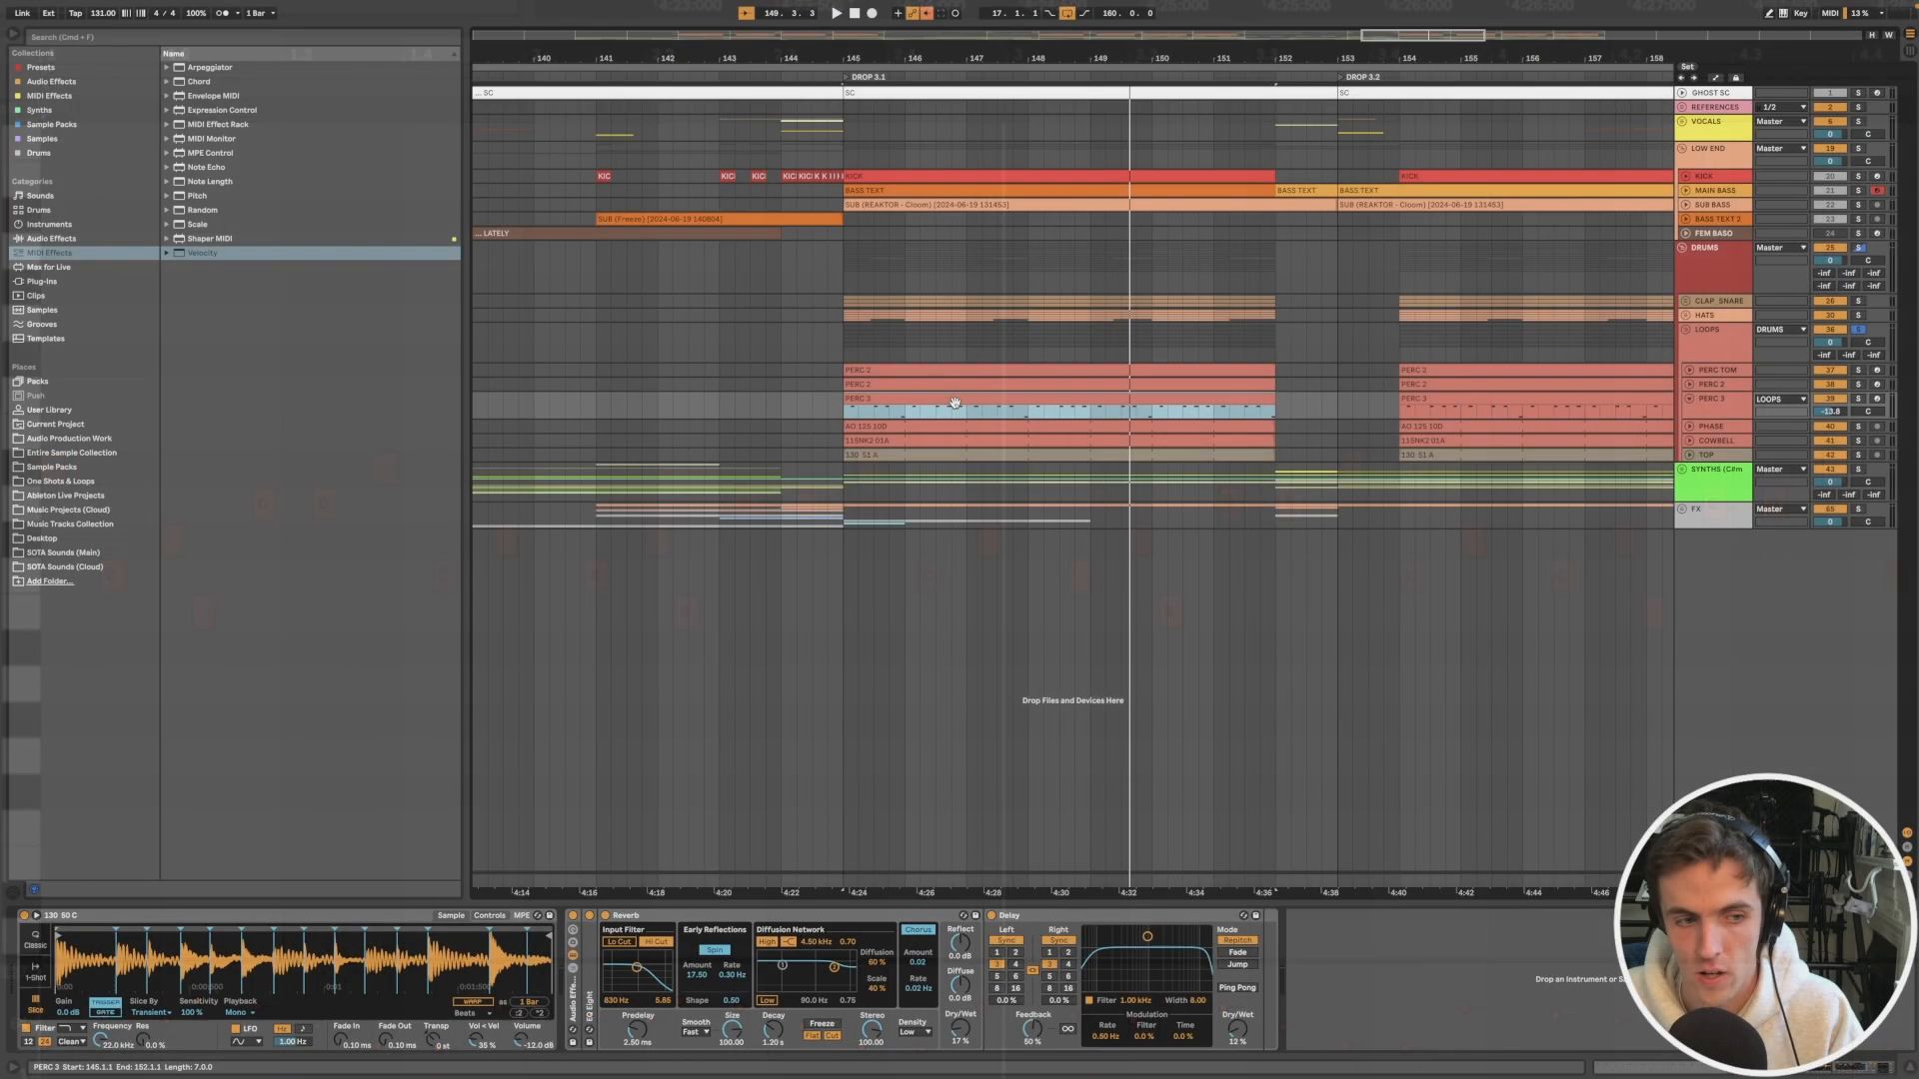
Step: Solo the PERC 3 track, play it in DROP 3.1, and examine its clip notes and its sliced sampler's device chain
left_click(1719, 405)
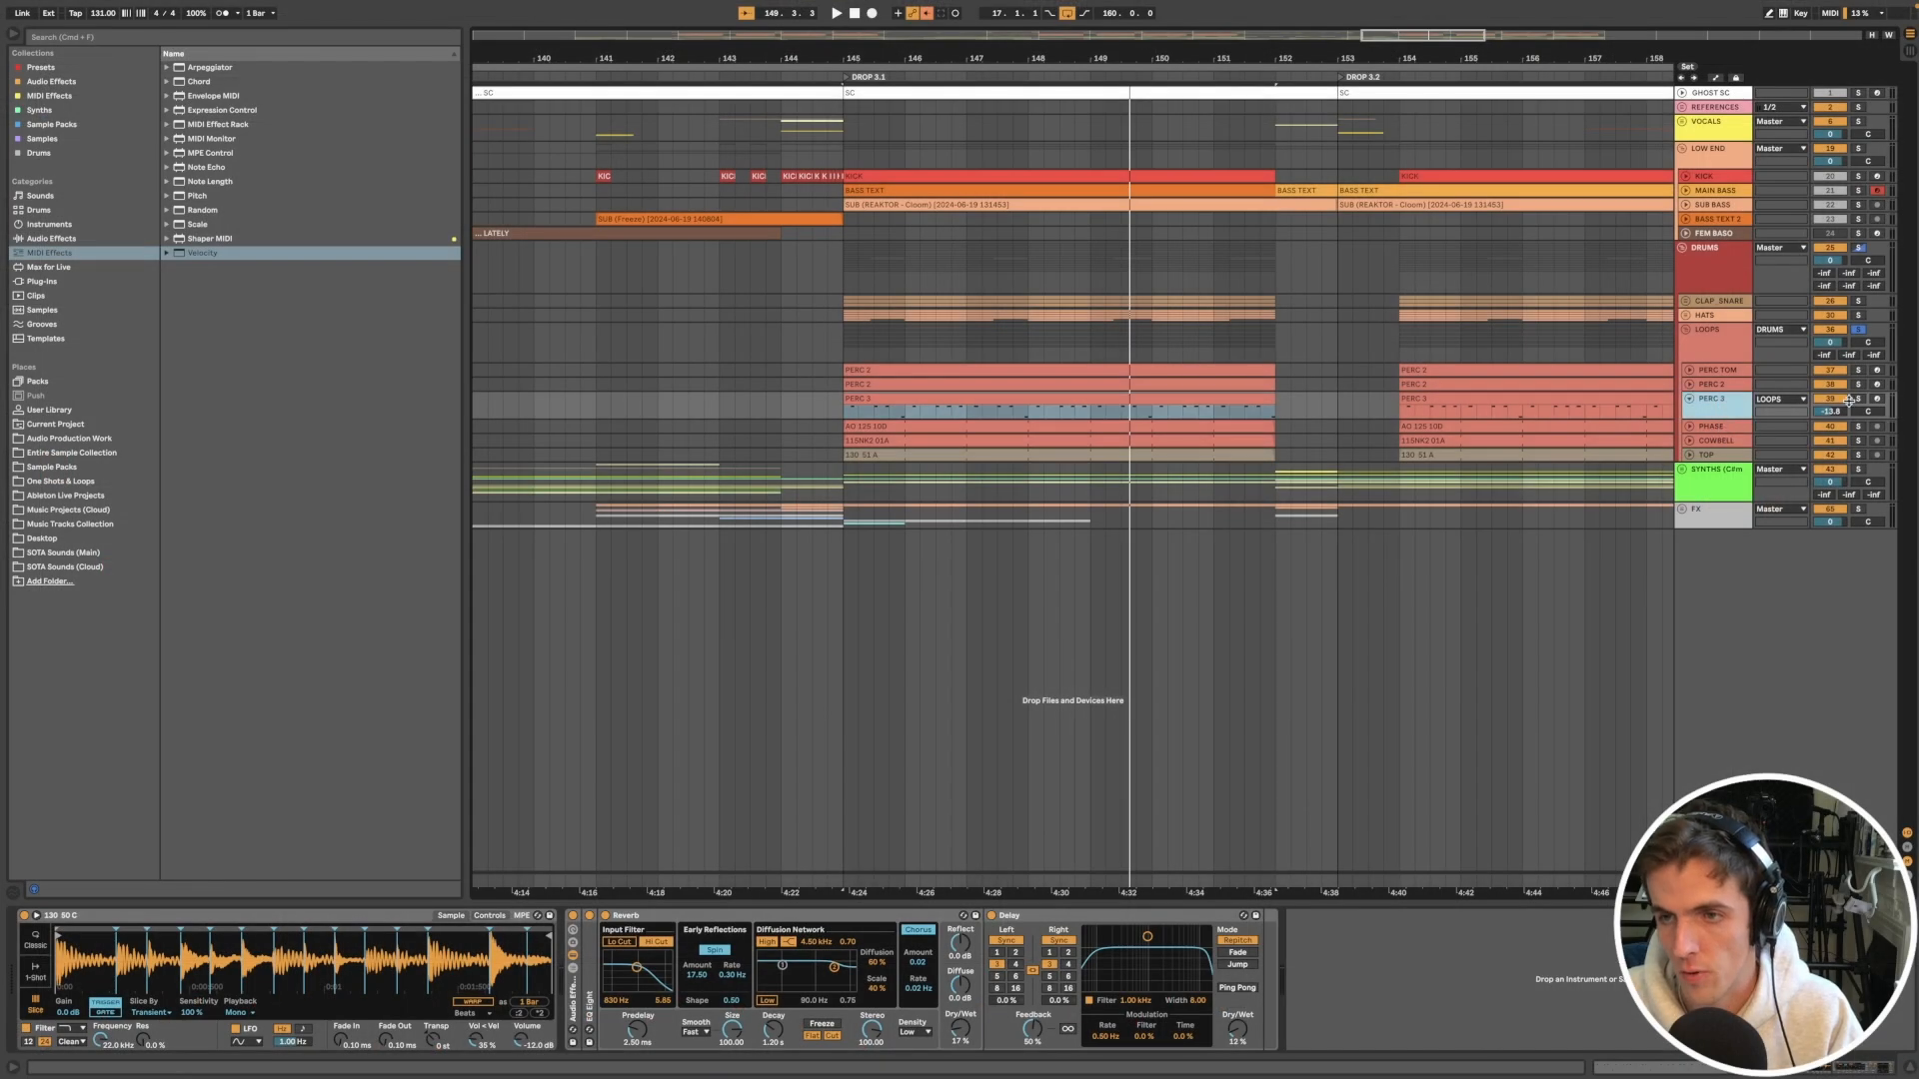
left_click(1858, 399)
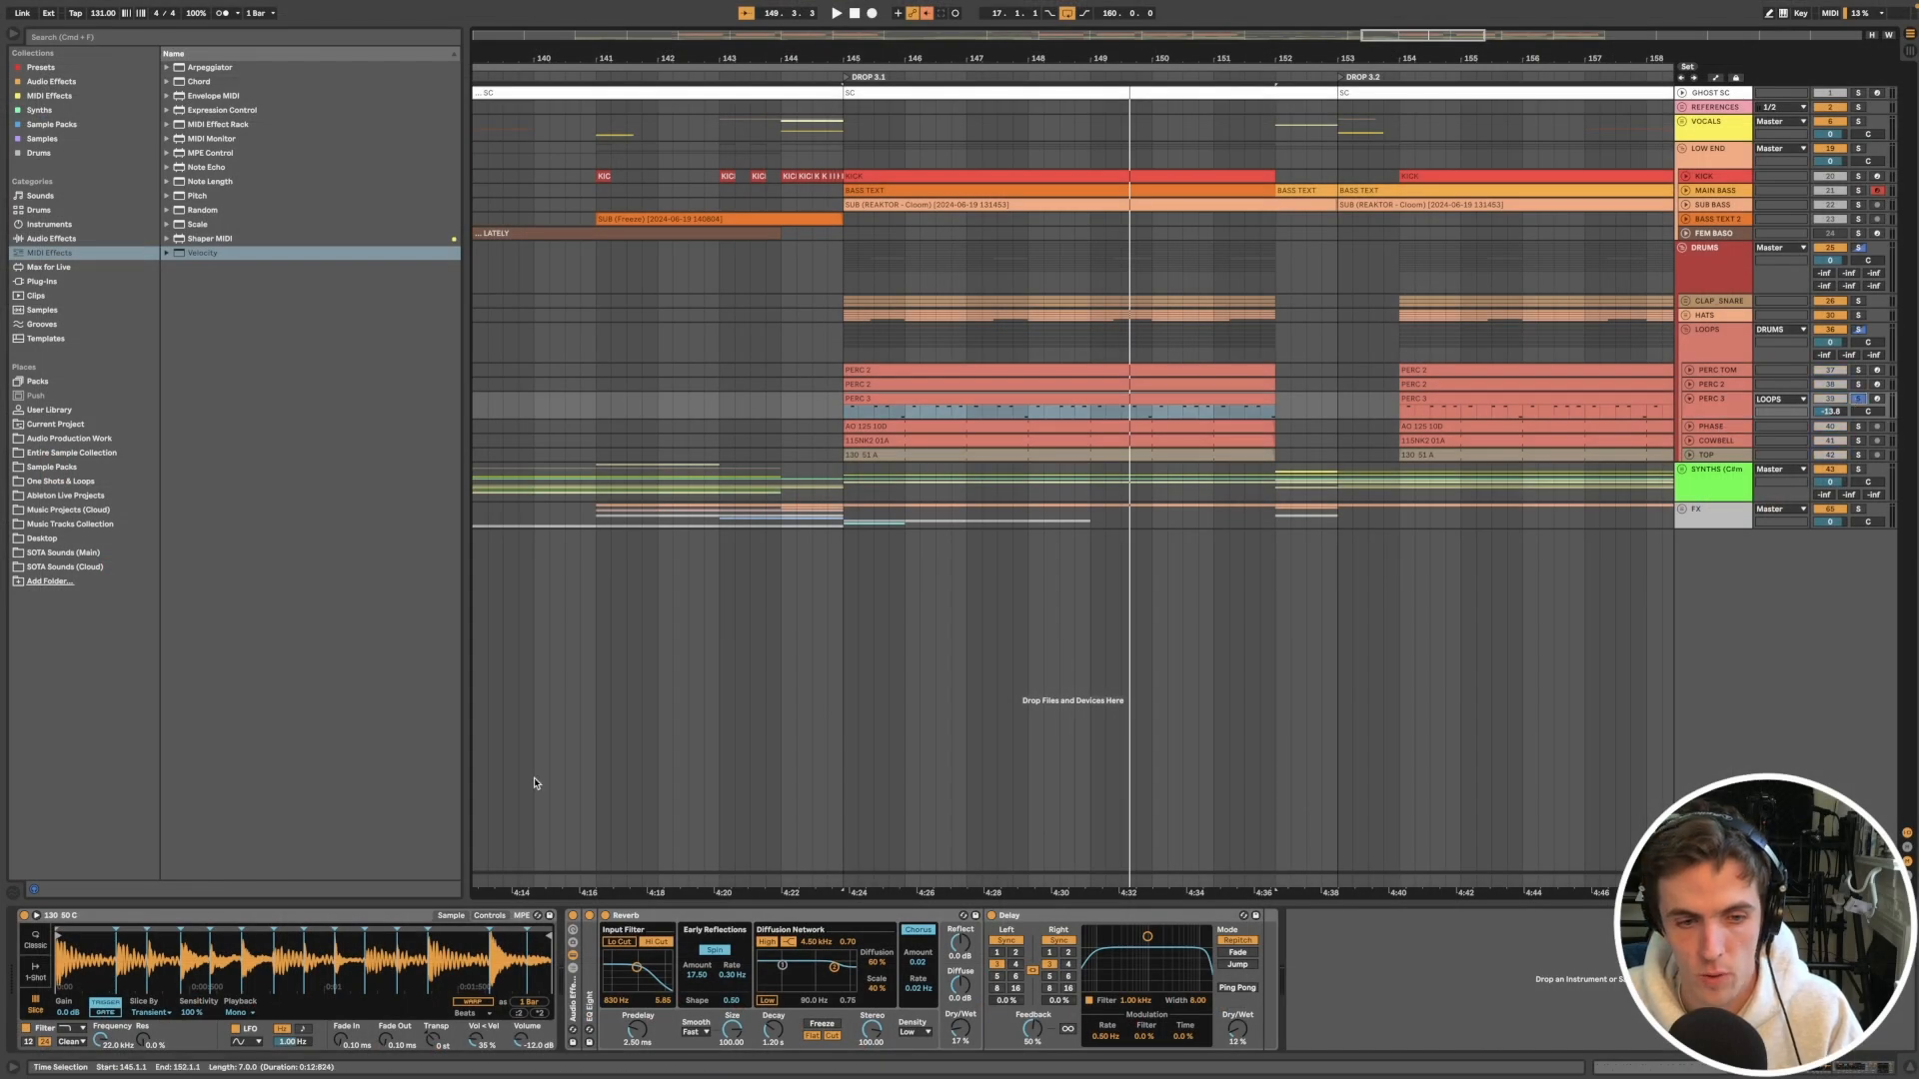
key("space")
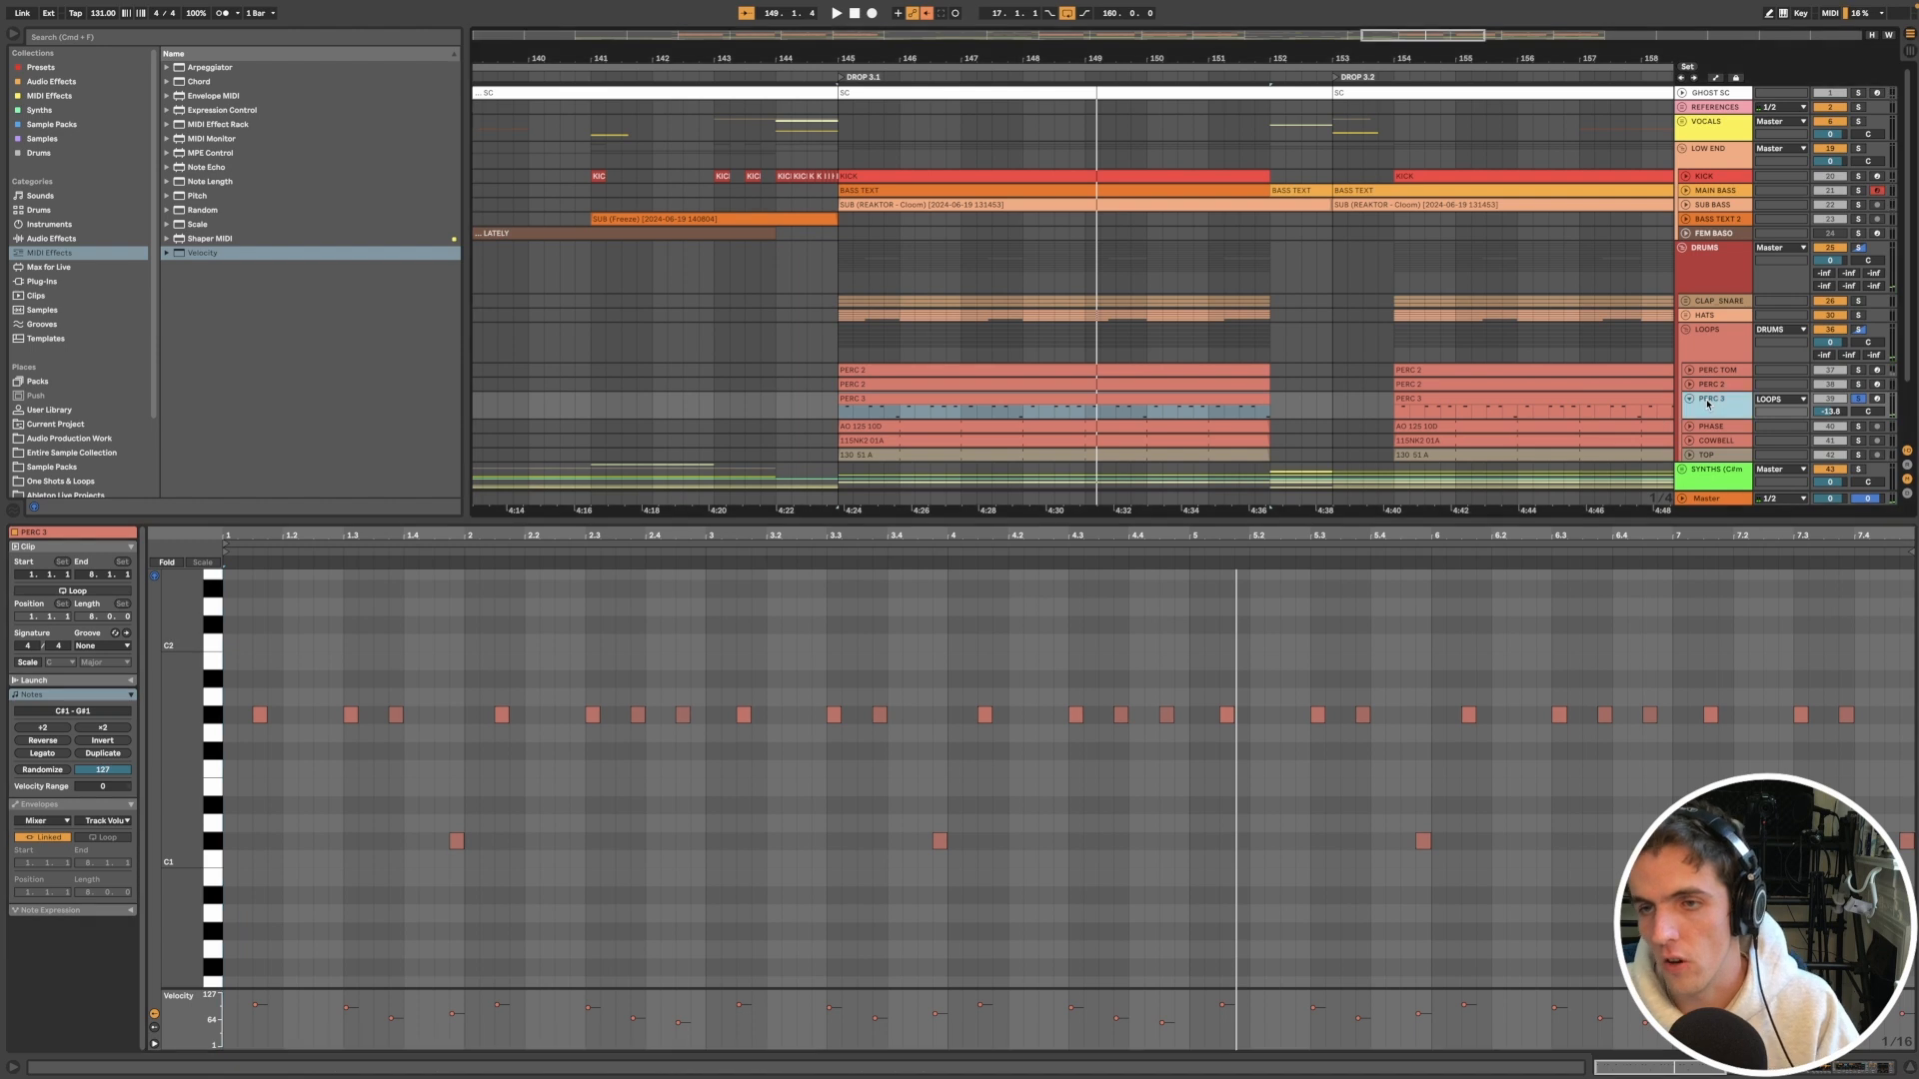
key("shift+Tab")
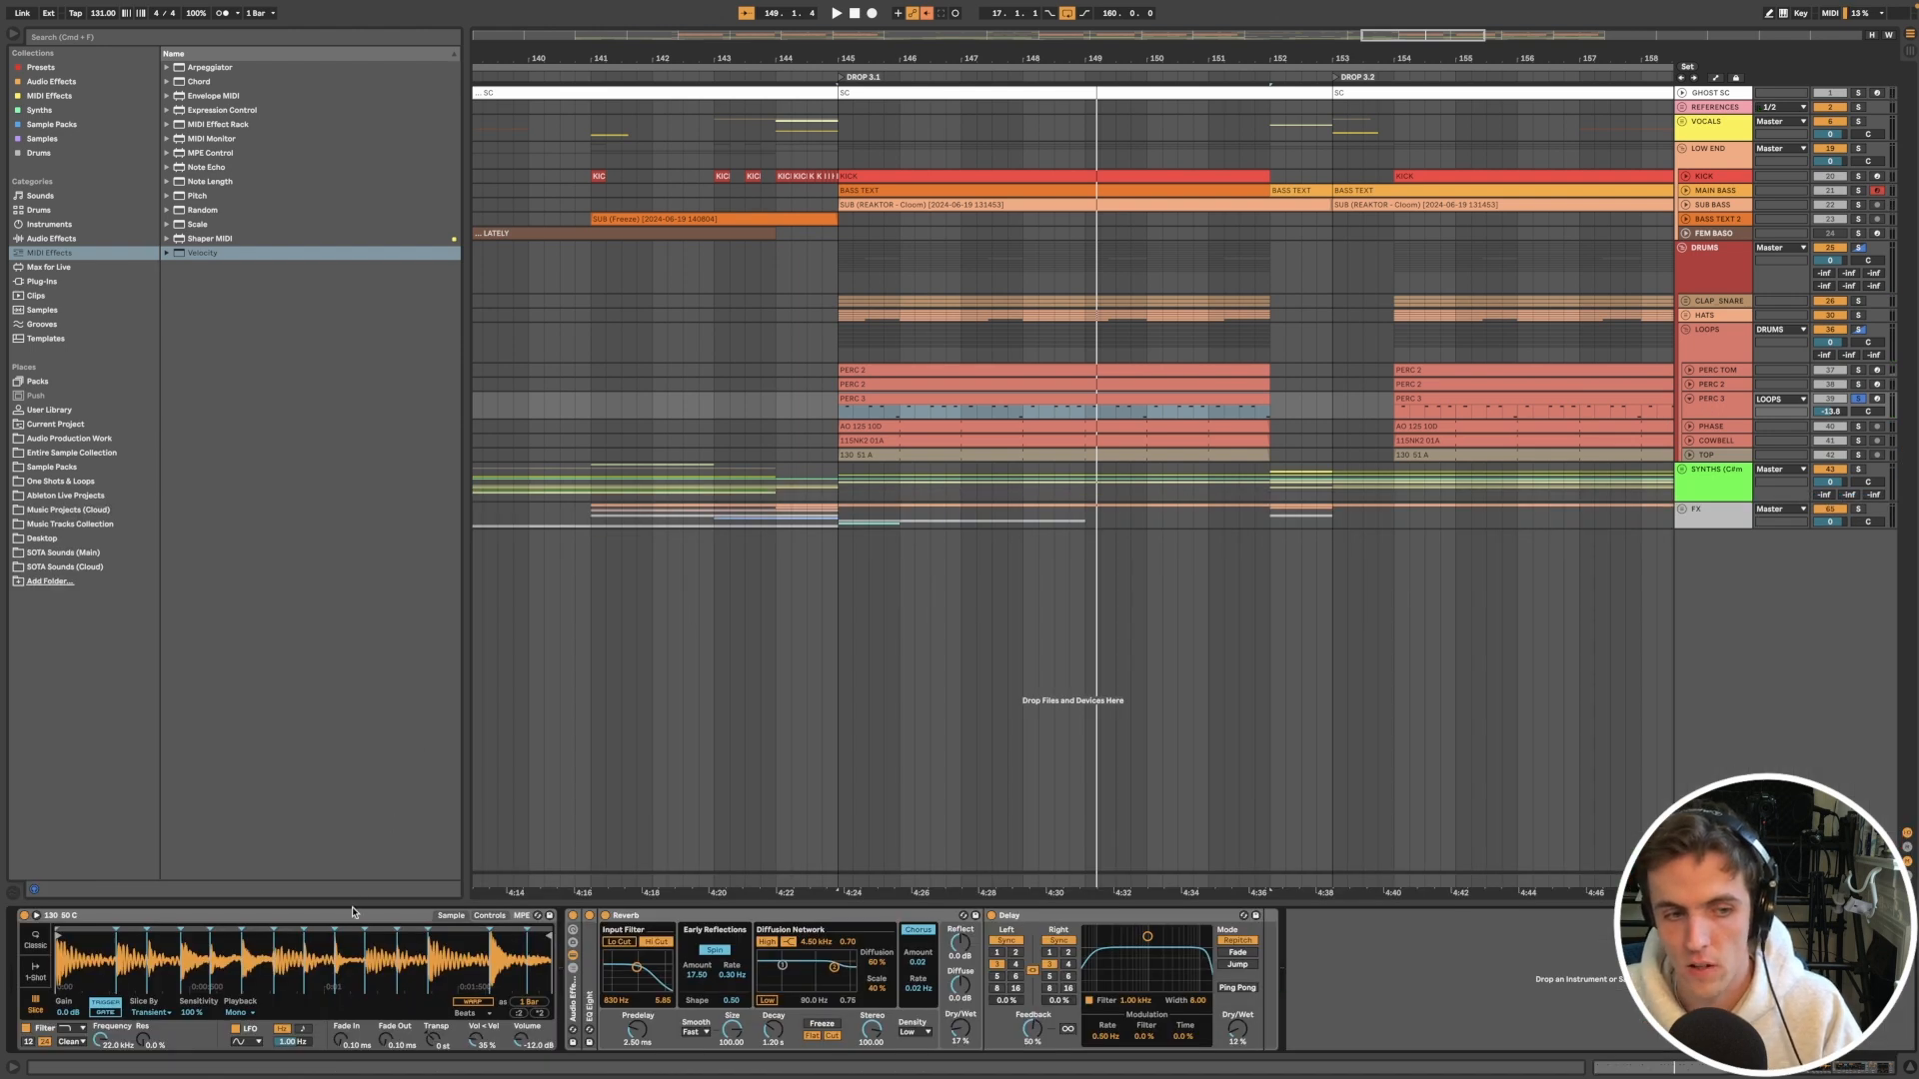
left_click(354, 917)
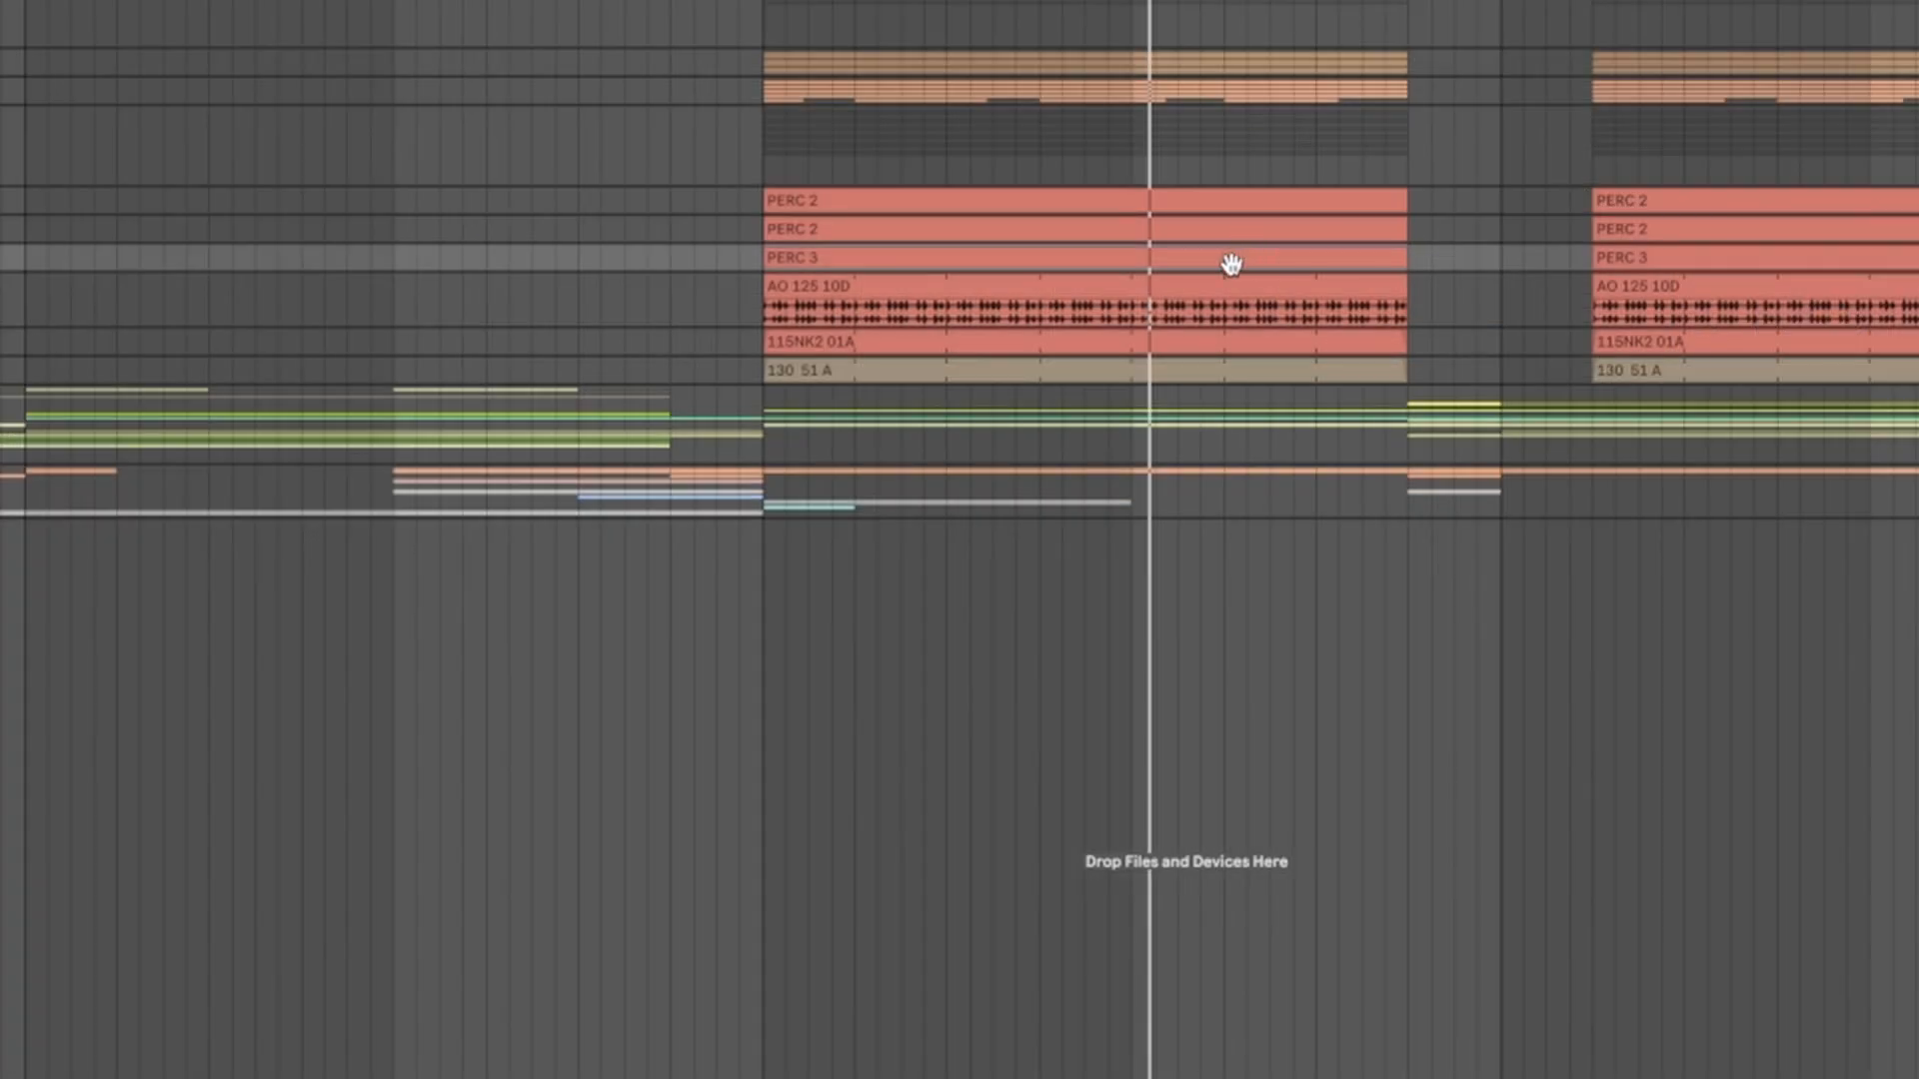
Step: Select the AO 125 10D loop on the PHASE track at DROP 3.1 and switch on the track's Audio Effect Rack
left_click(1071, 426)
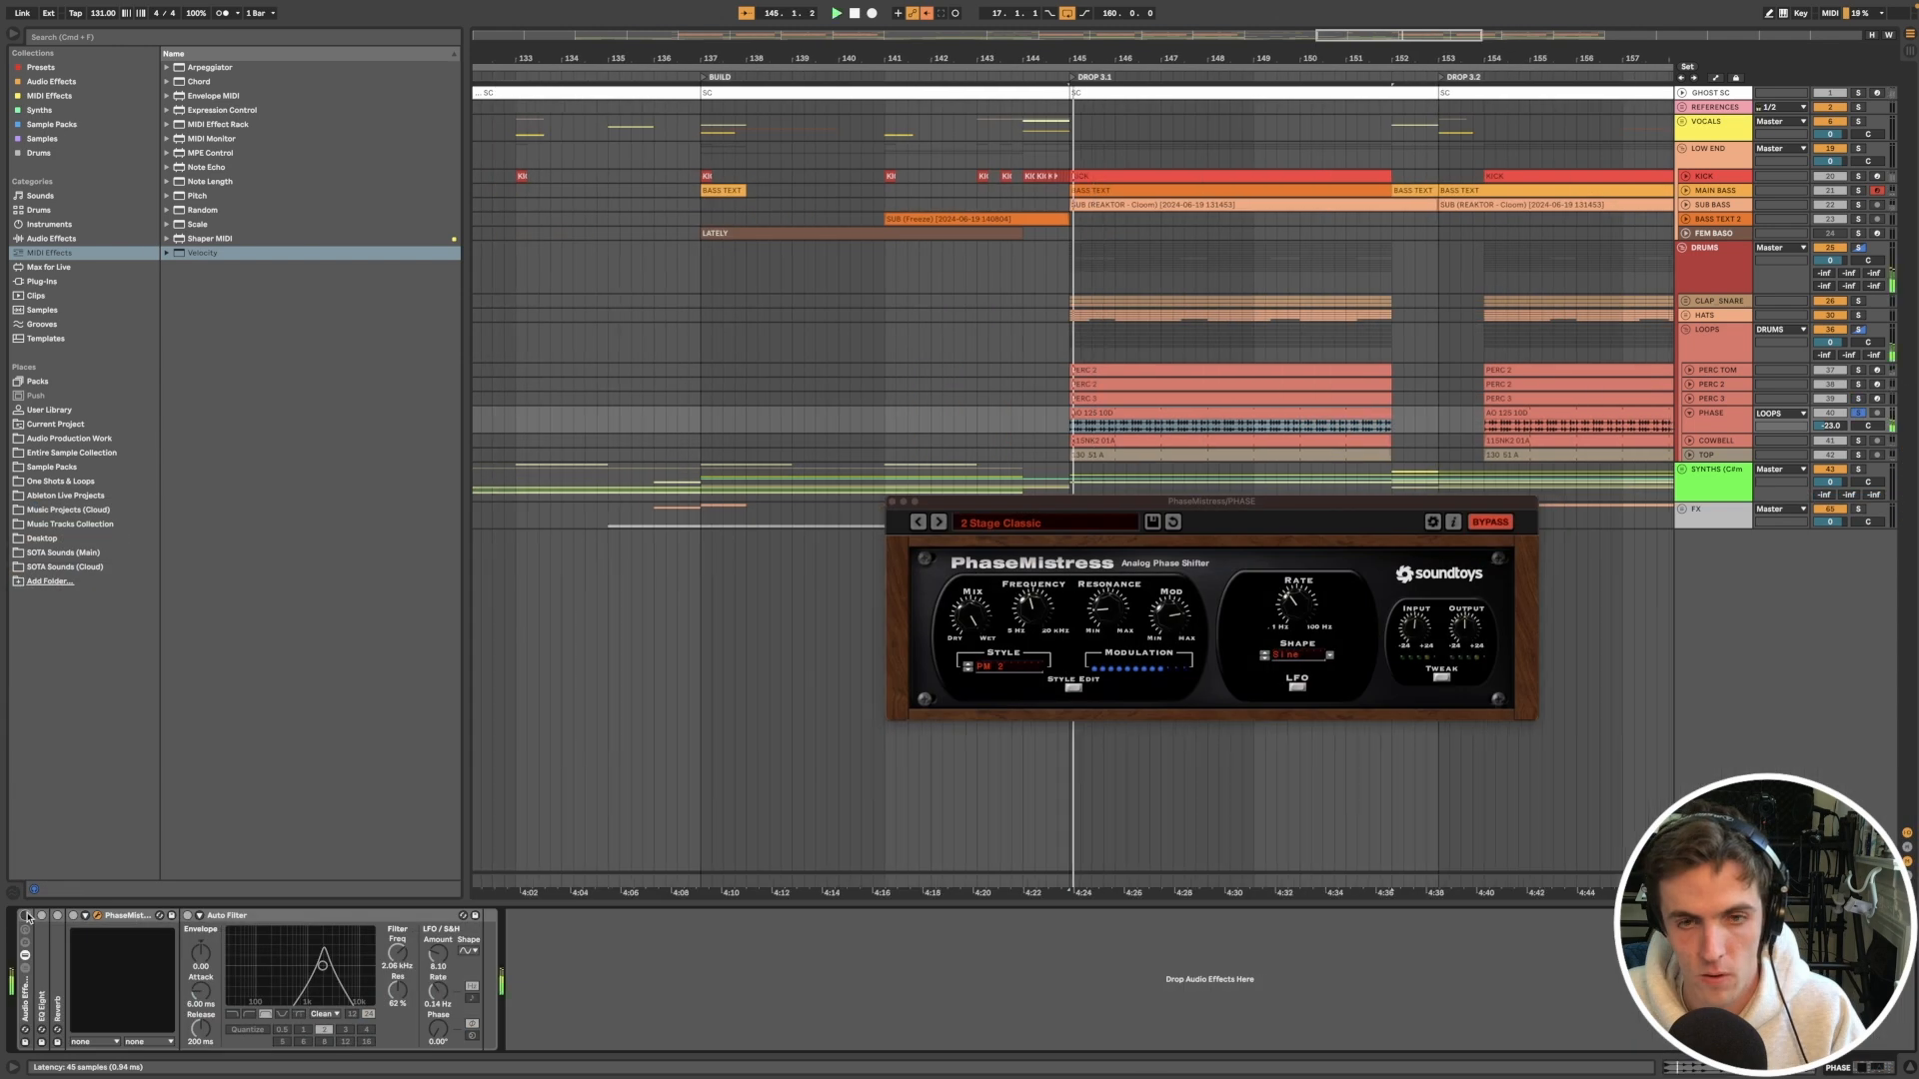
left_click(26, 916)
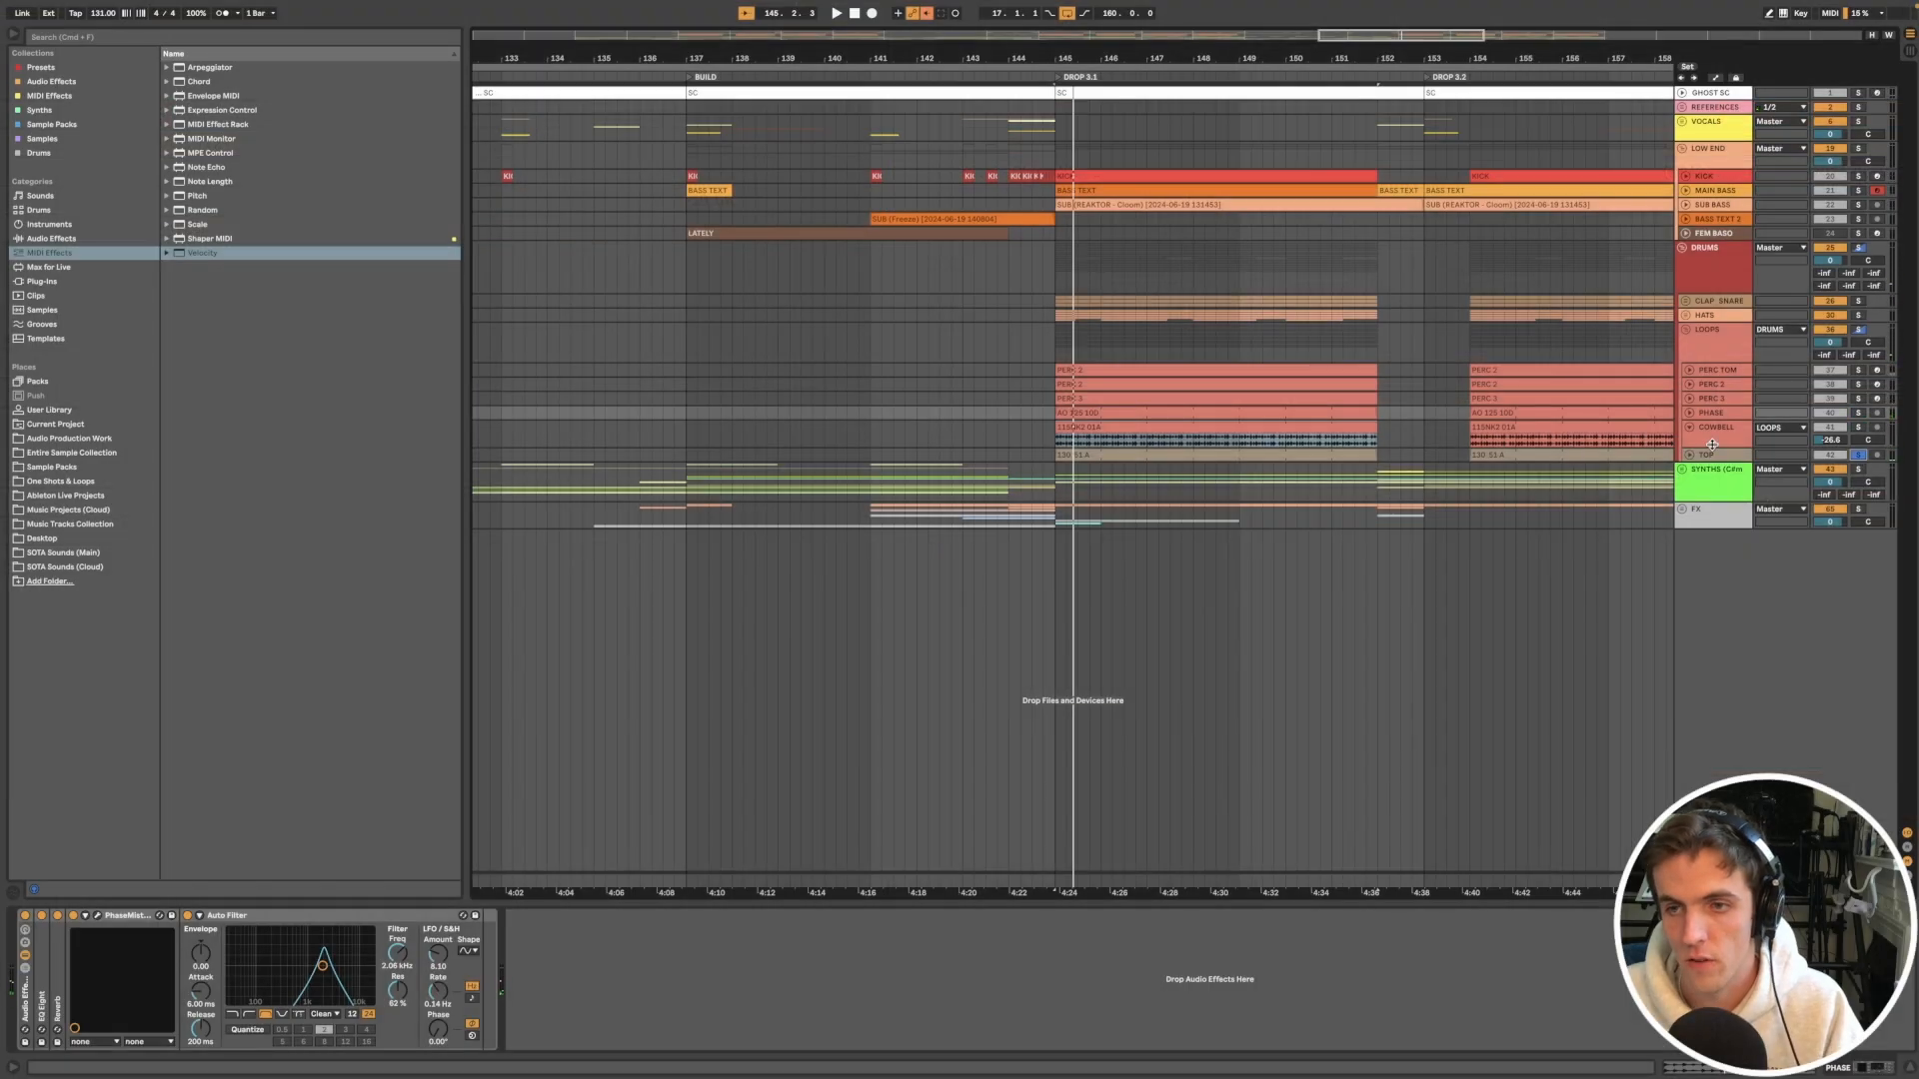
Step: Unfold the TOP track and examine its PhaseMistress effect and SC sidechain compressor
left_click(1680, 457)
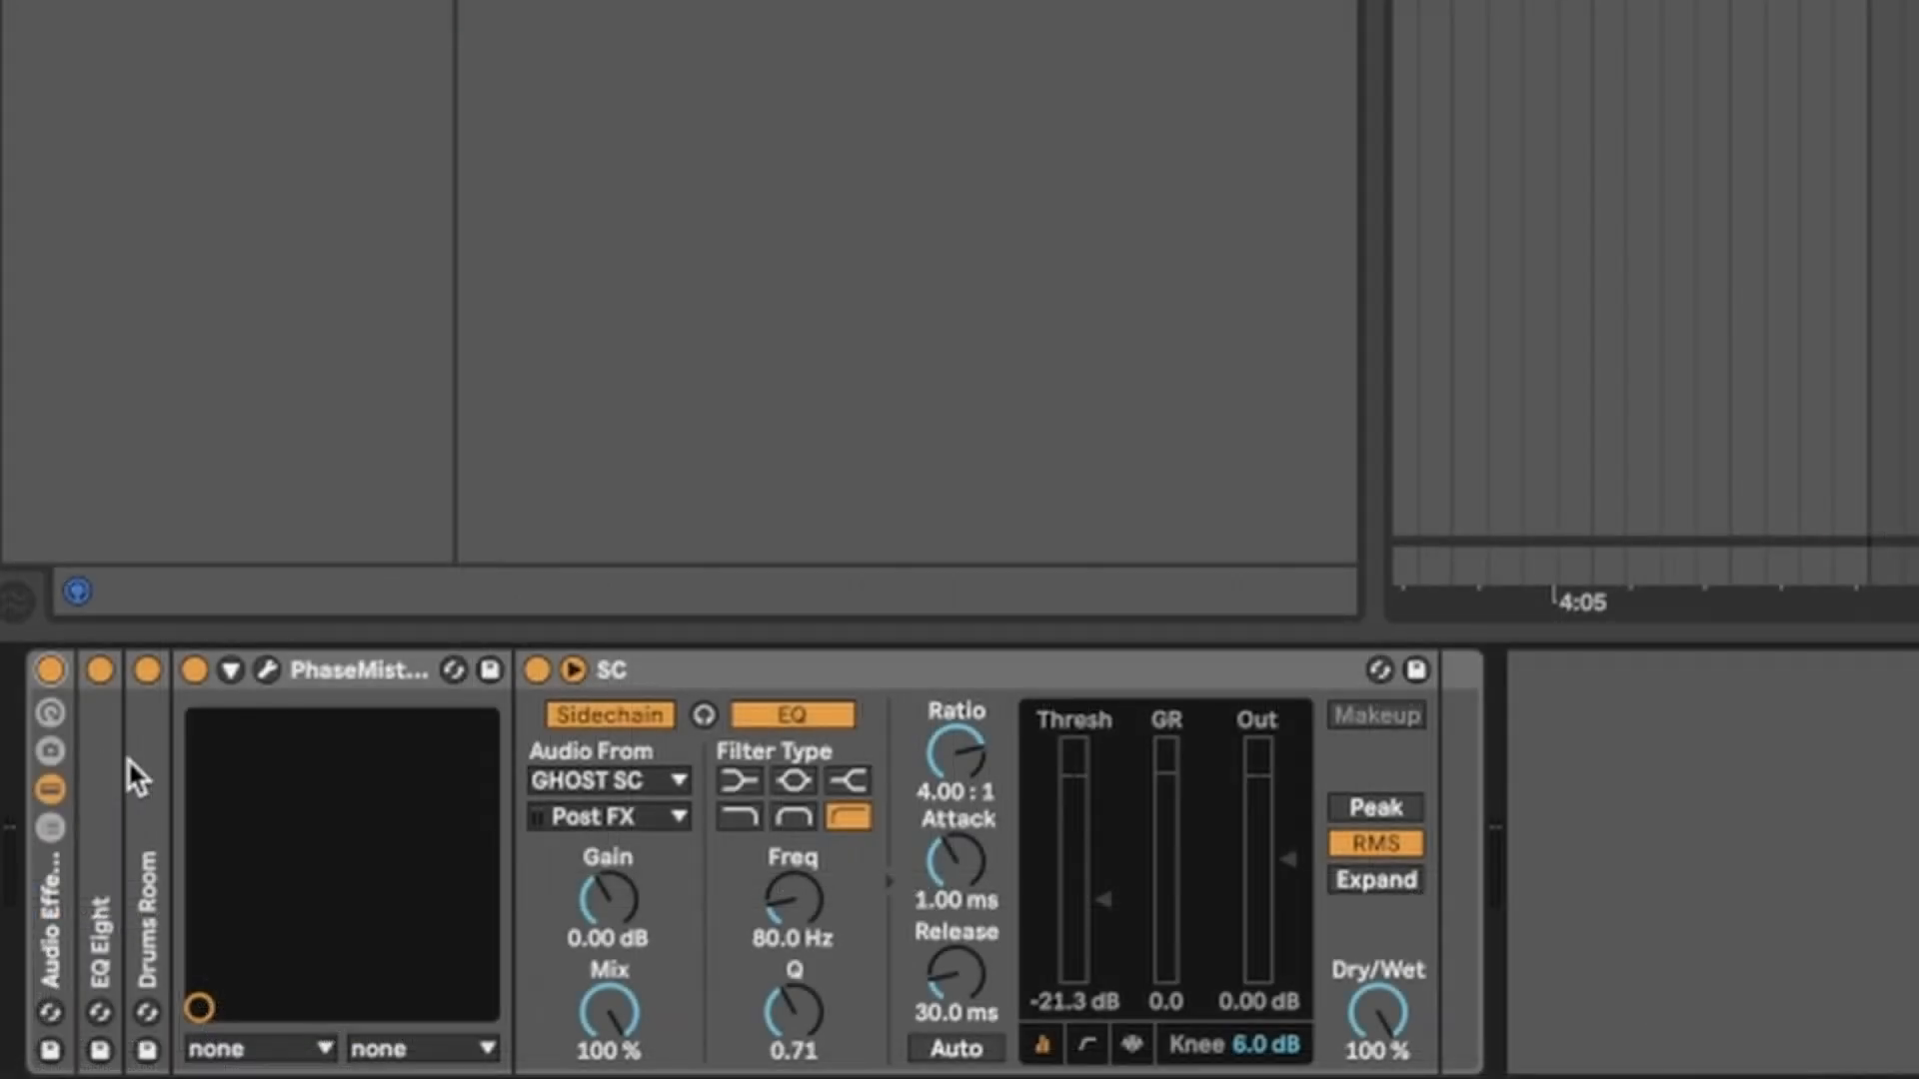
left_click(318, 672)
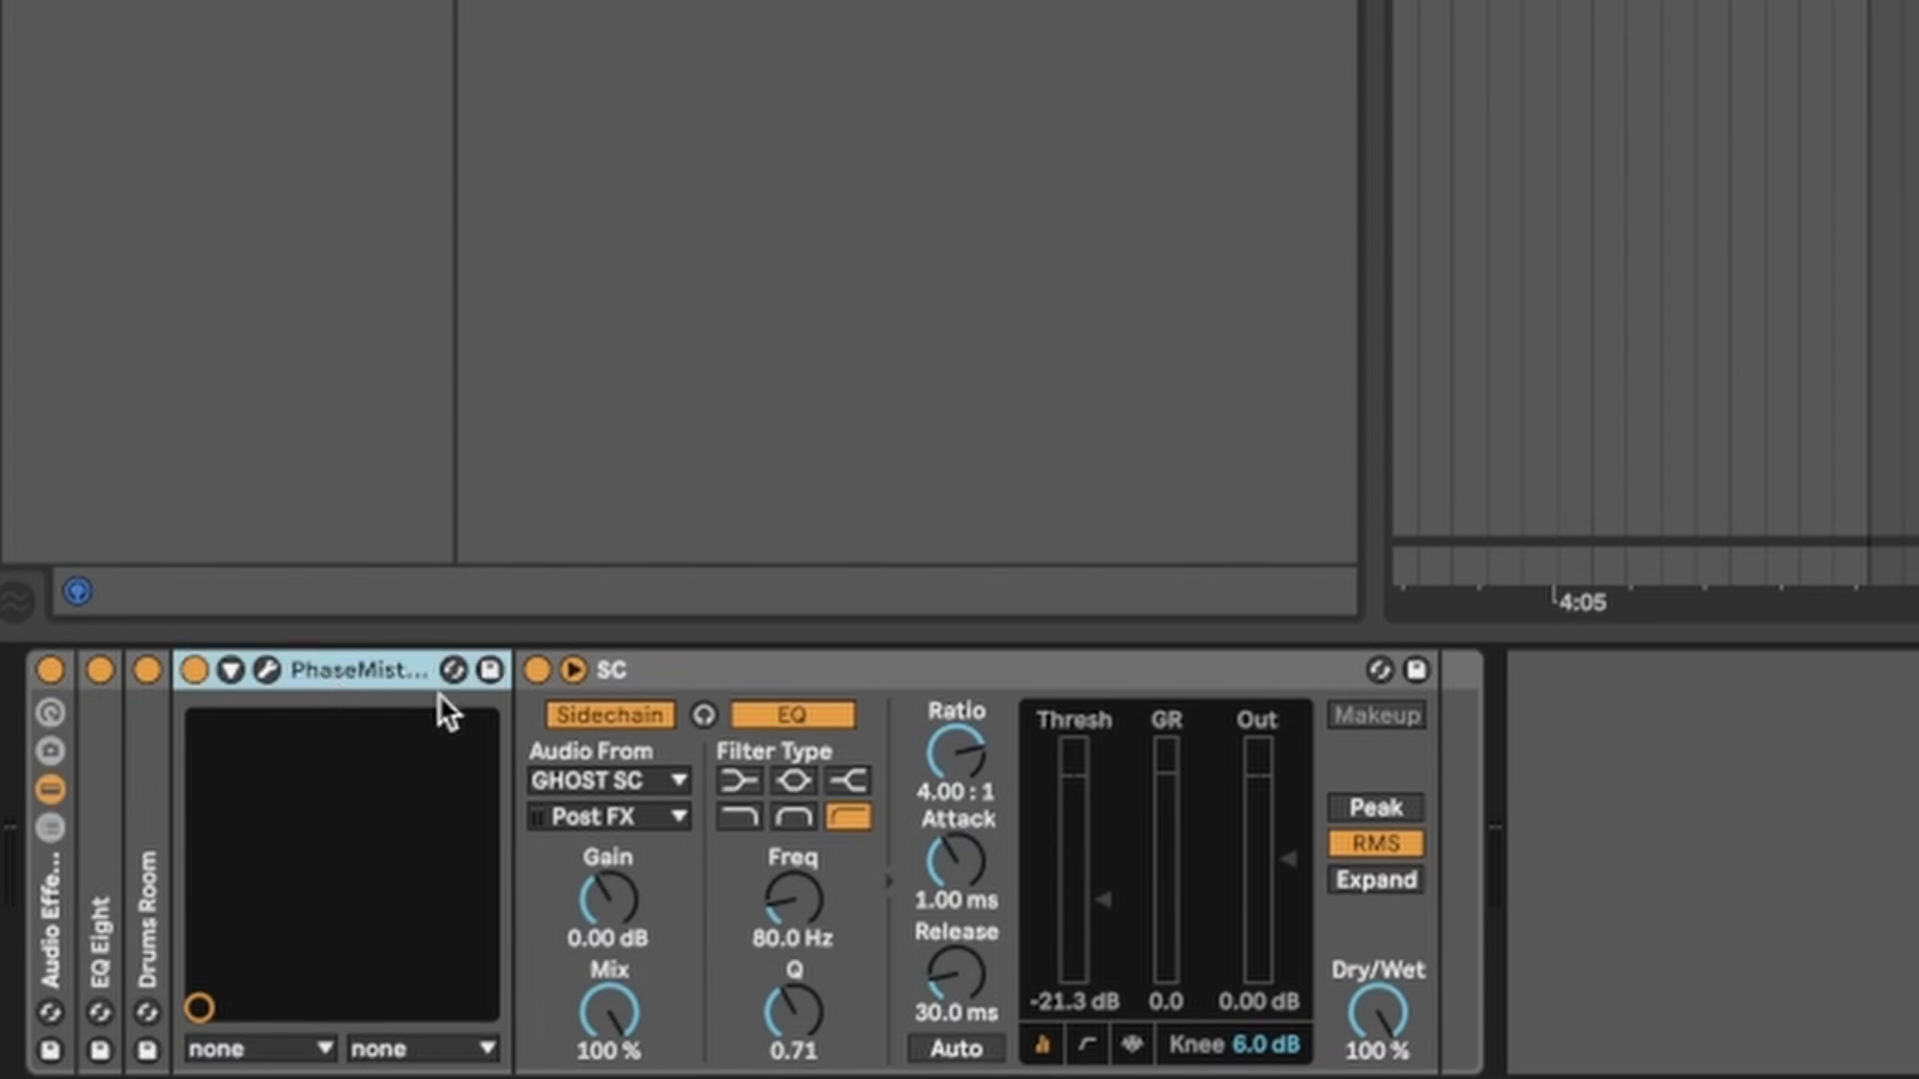
left_click(941, 675)
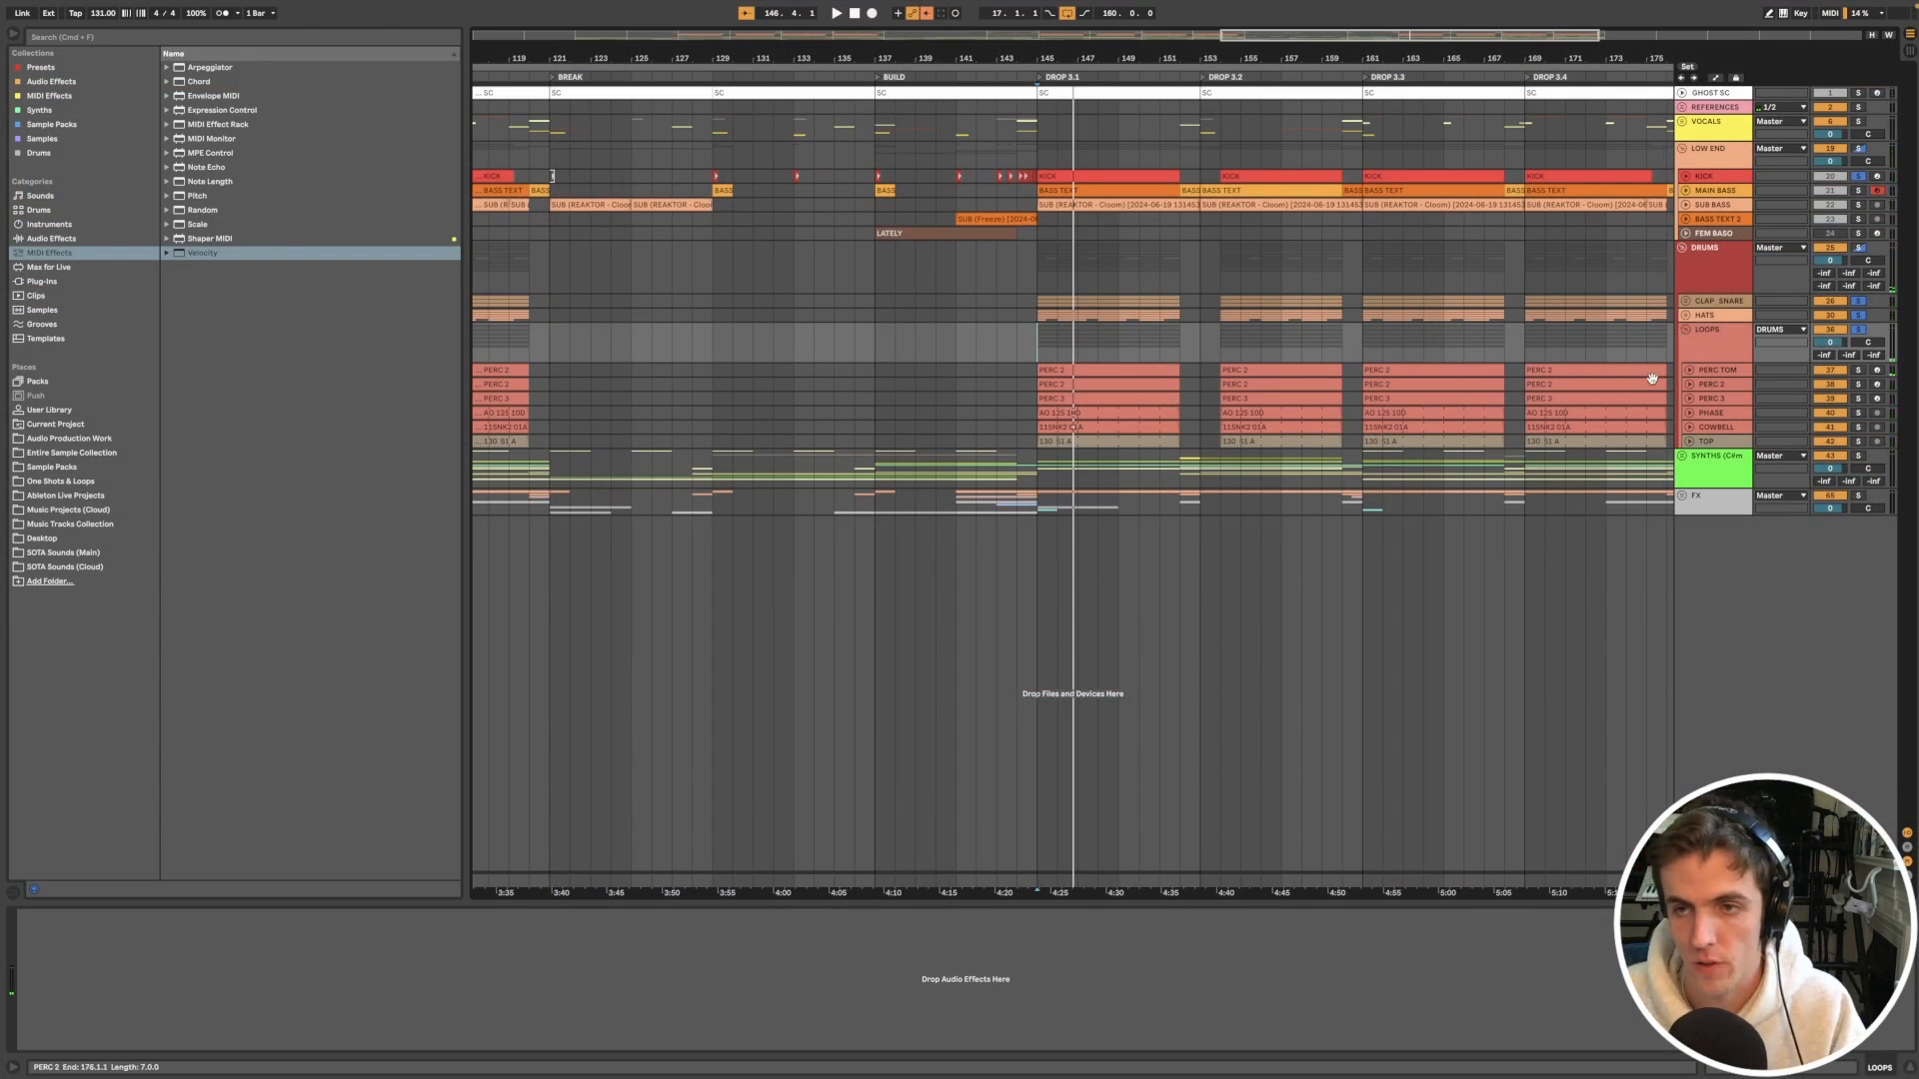
Step: Extend the percussion loops through bar 152 and duplicate the eight-bar block across DROP 3.2
left_click(1711, 267)
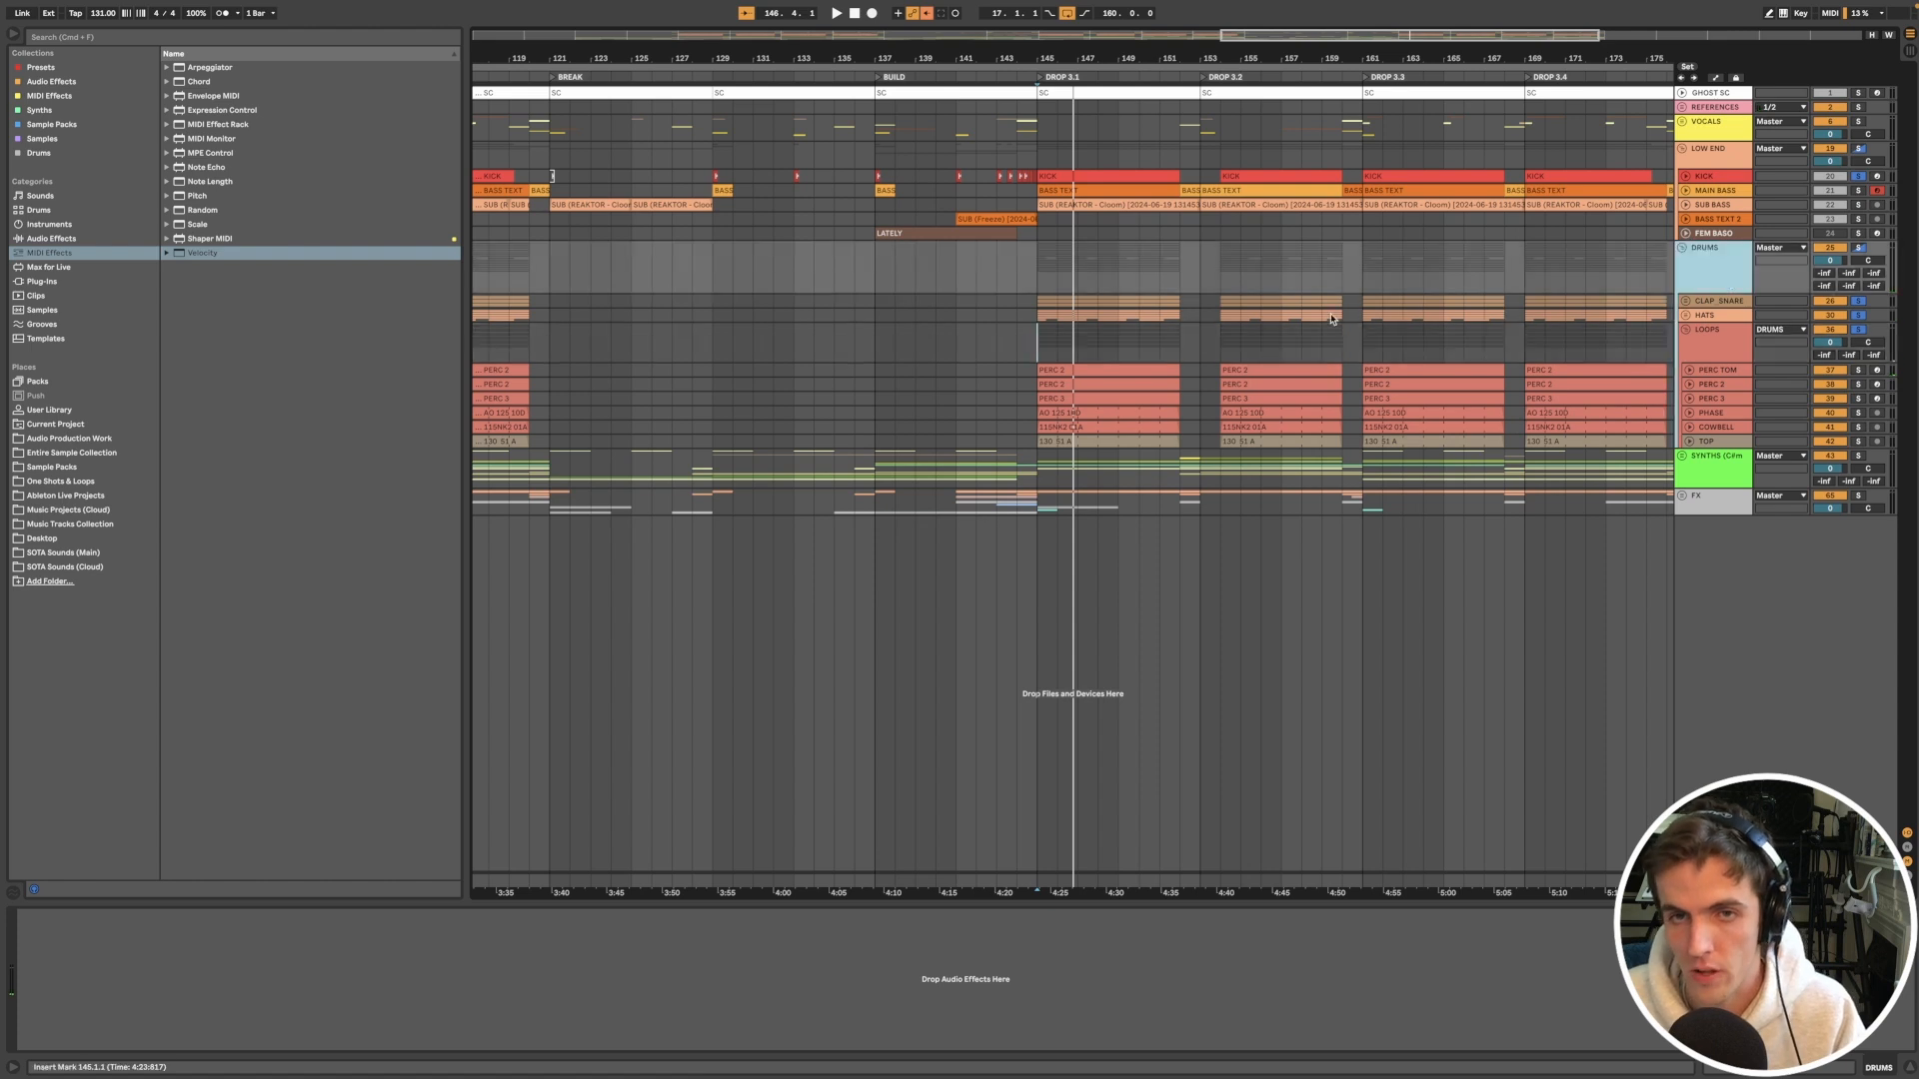
scroll(1207, 322, "up", 5)
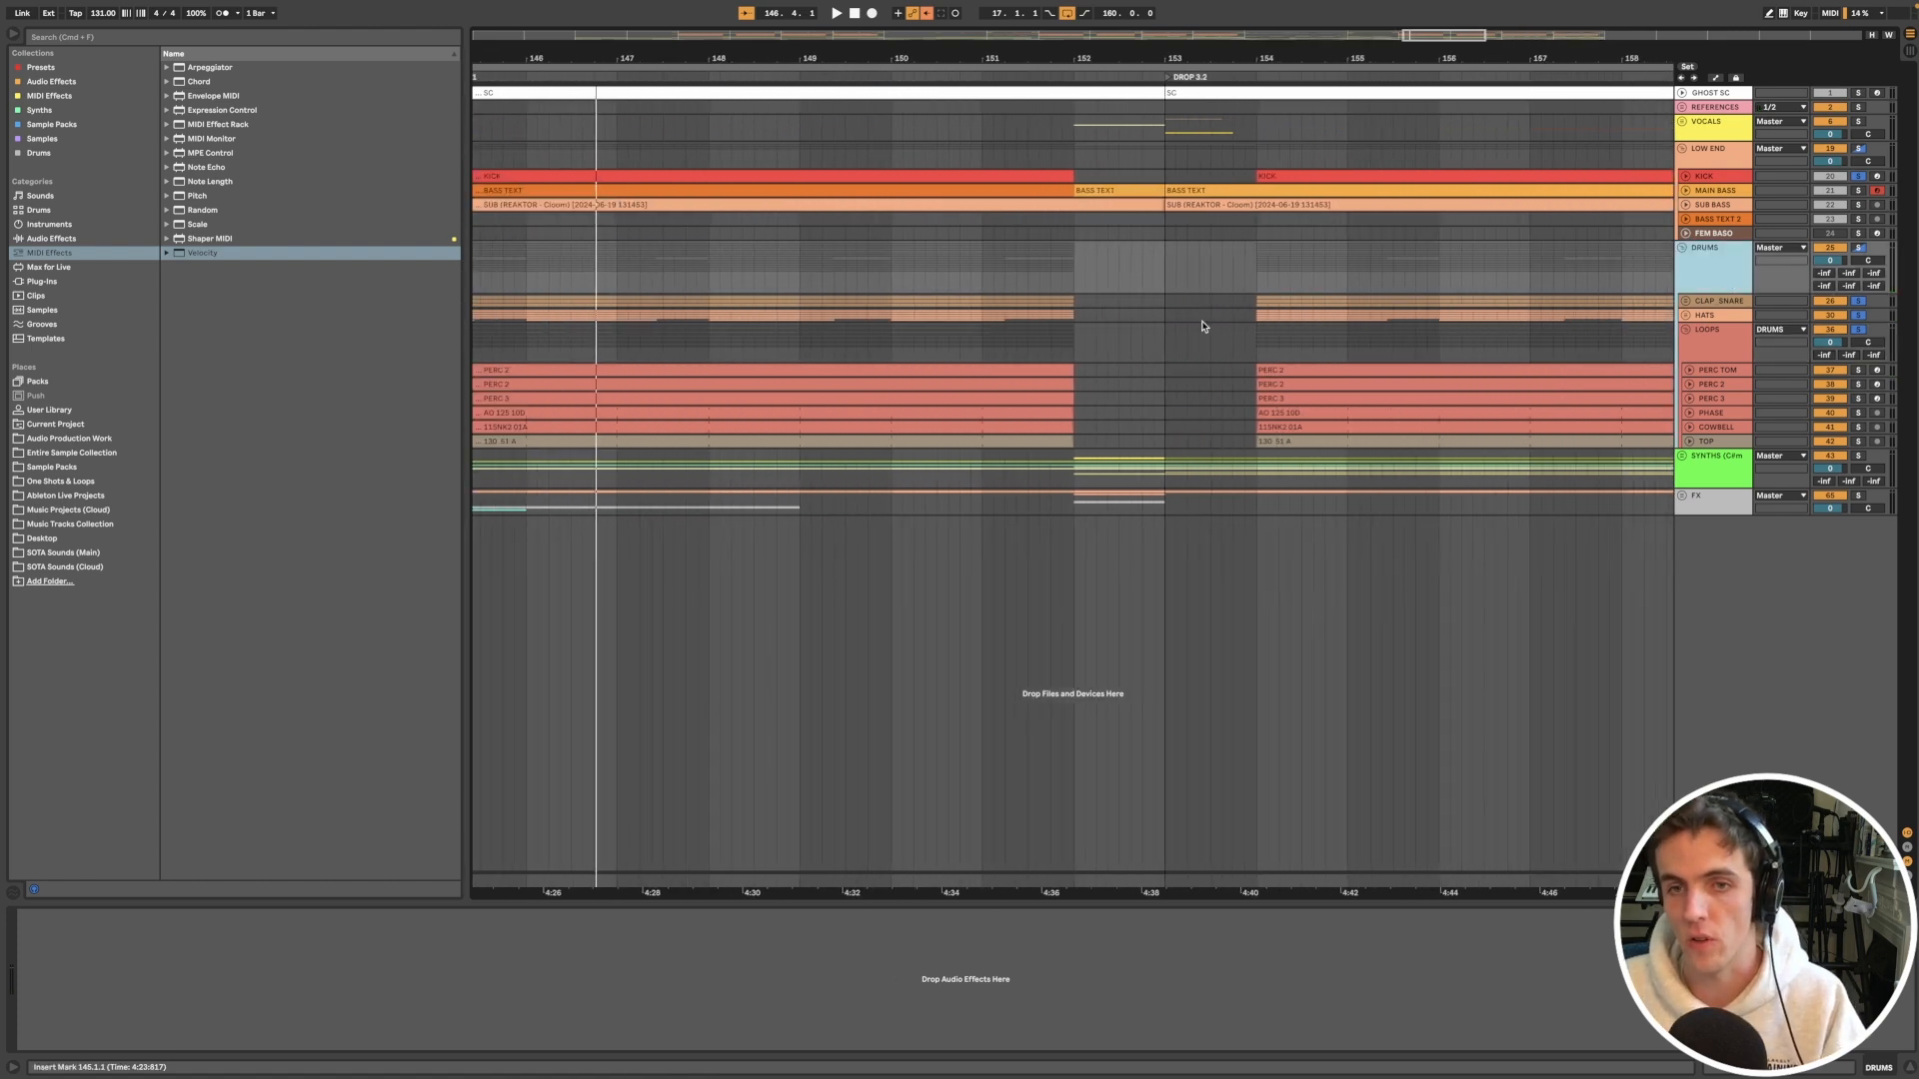
left_click(1136, 333)
scroll(1137, 333, "down", 3)
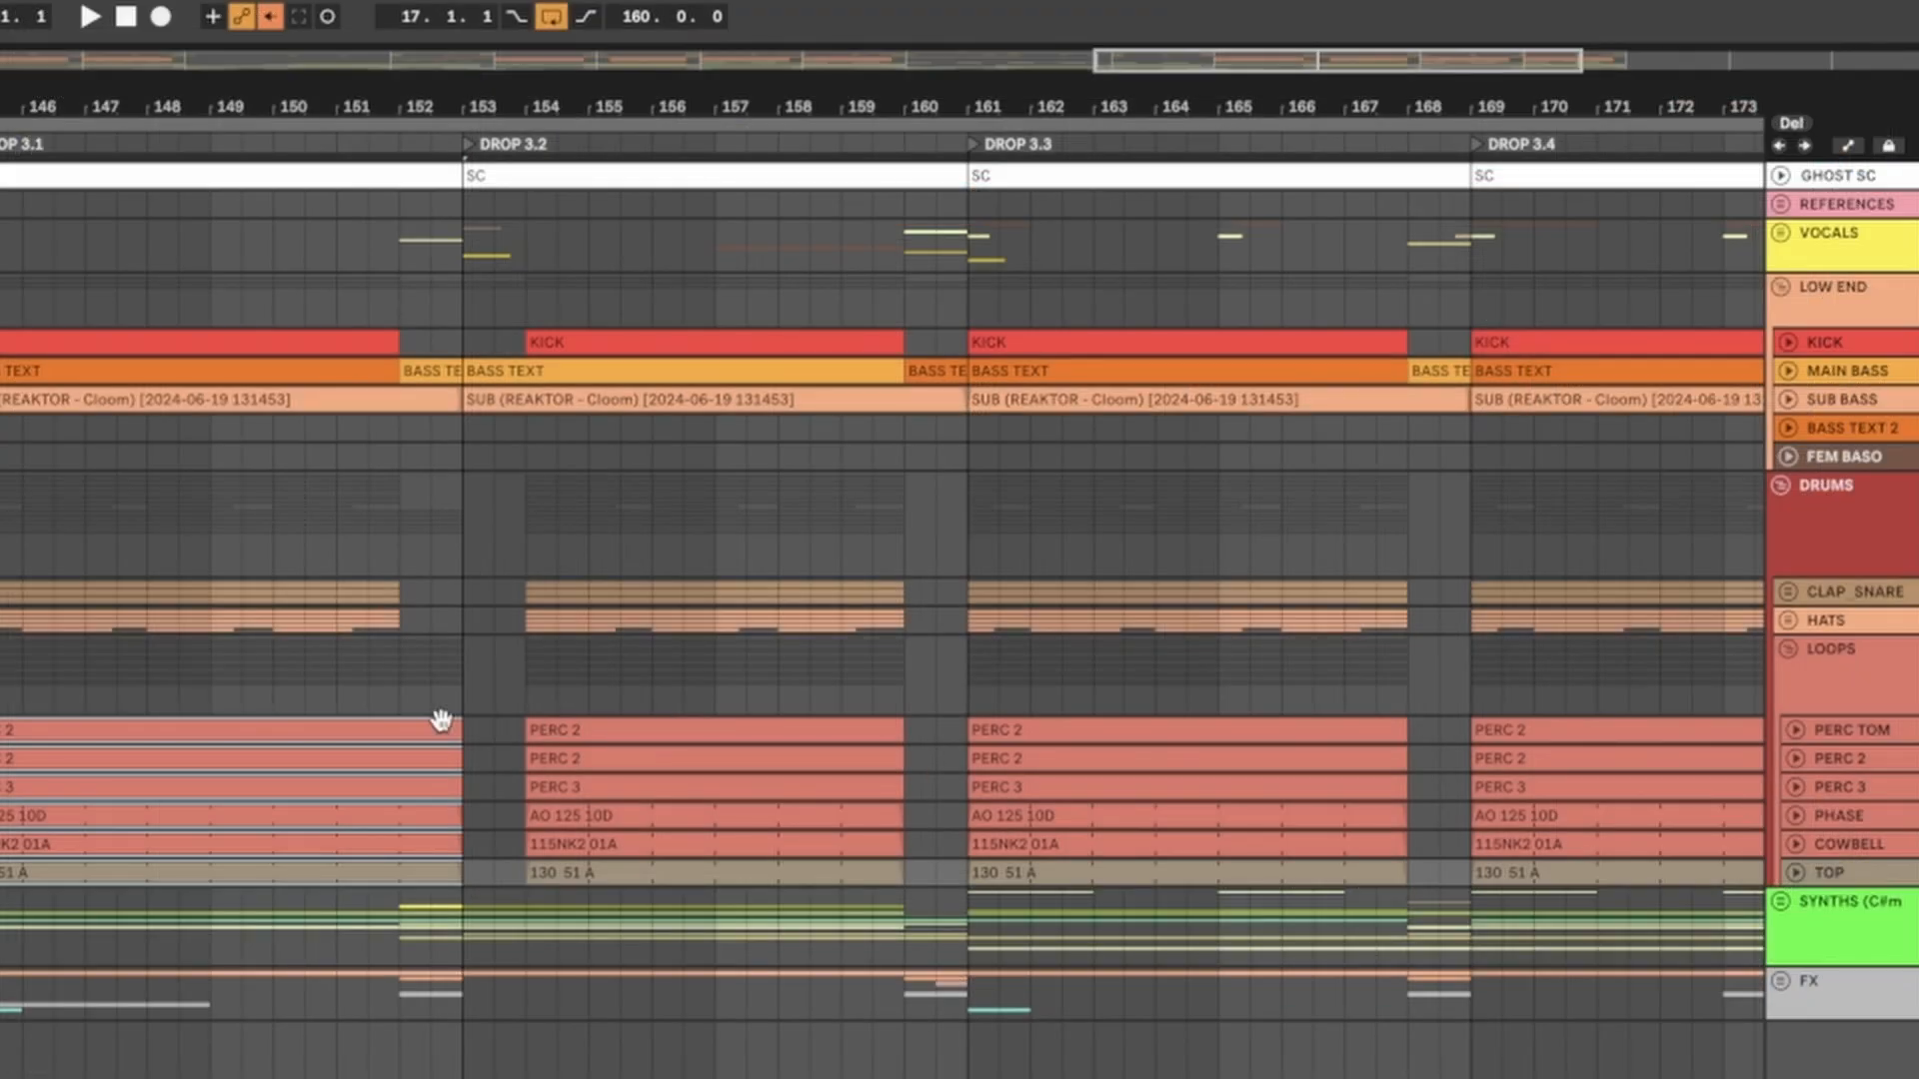
key("ctrl+d")
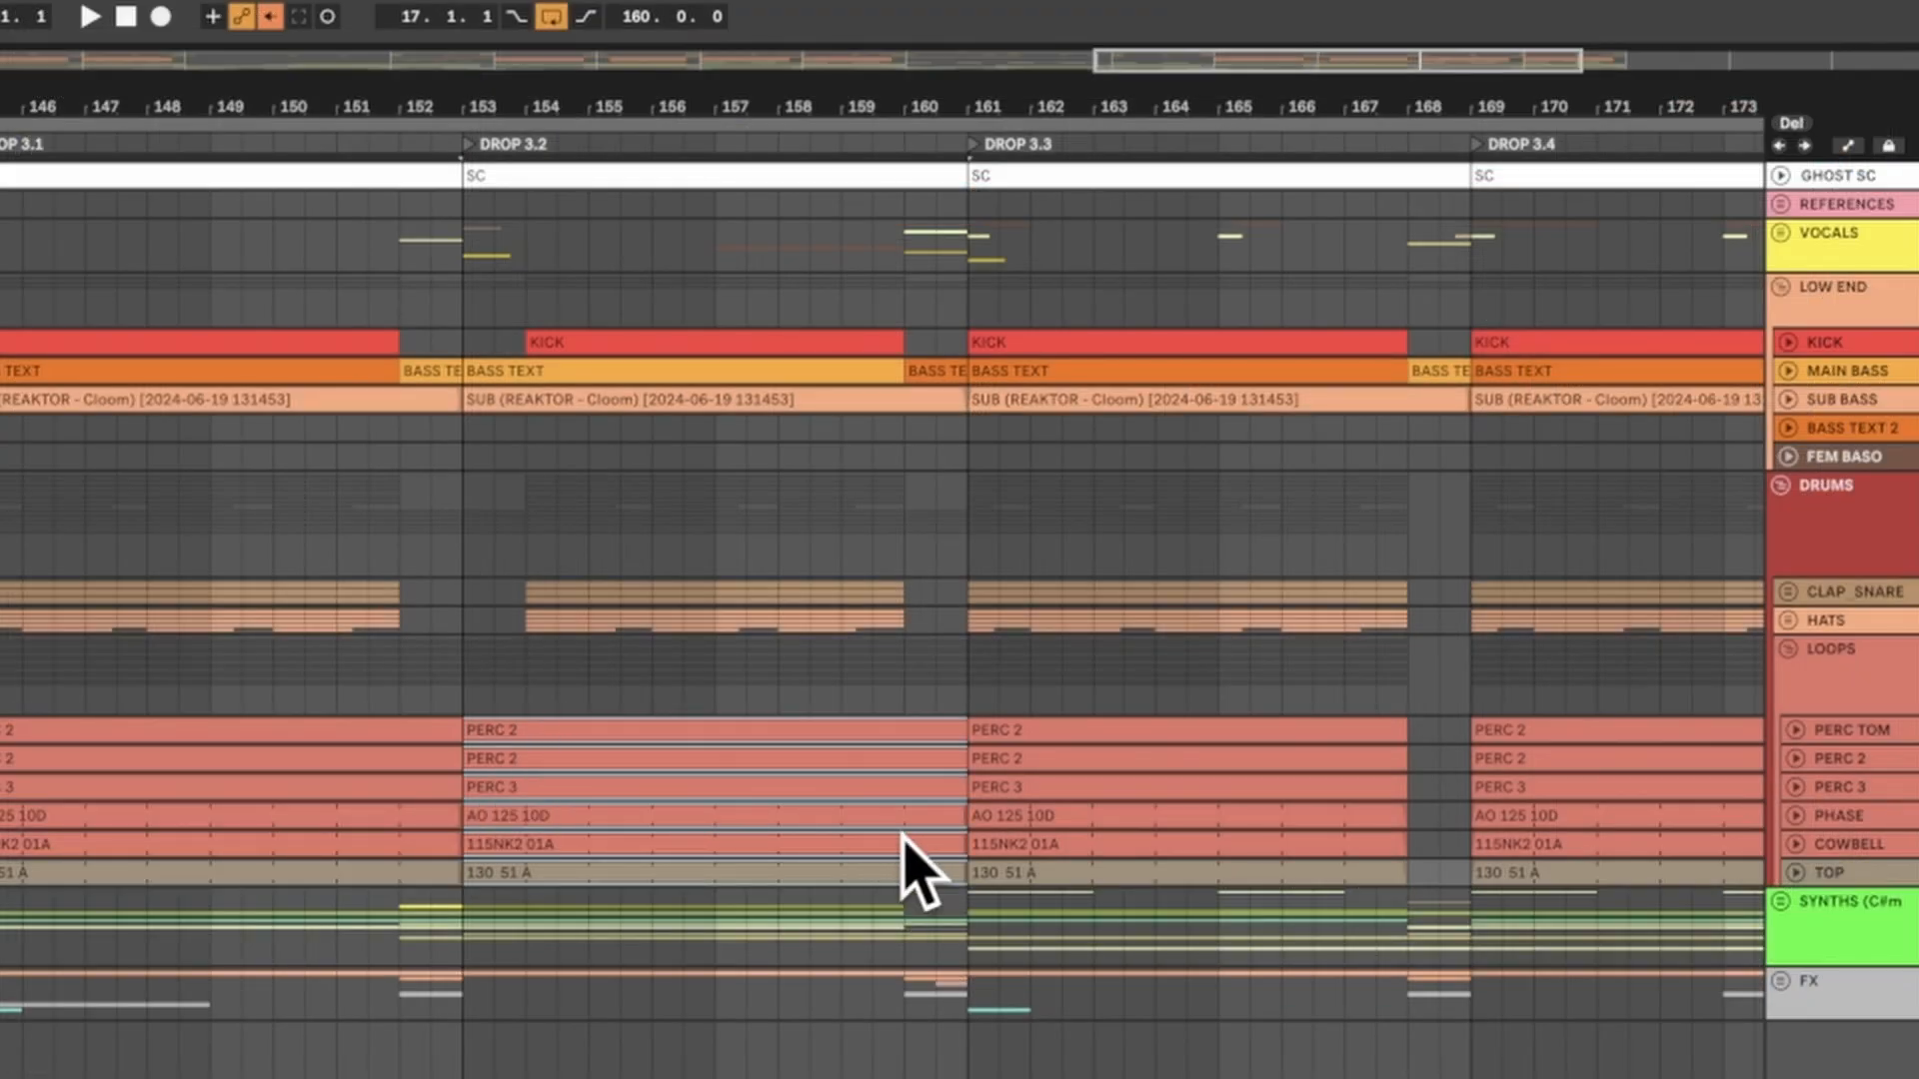
scroll(934, 712, "up", 3)
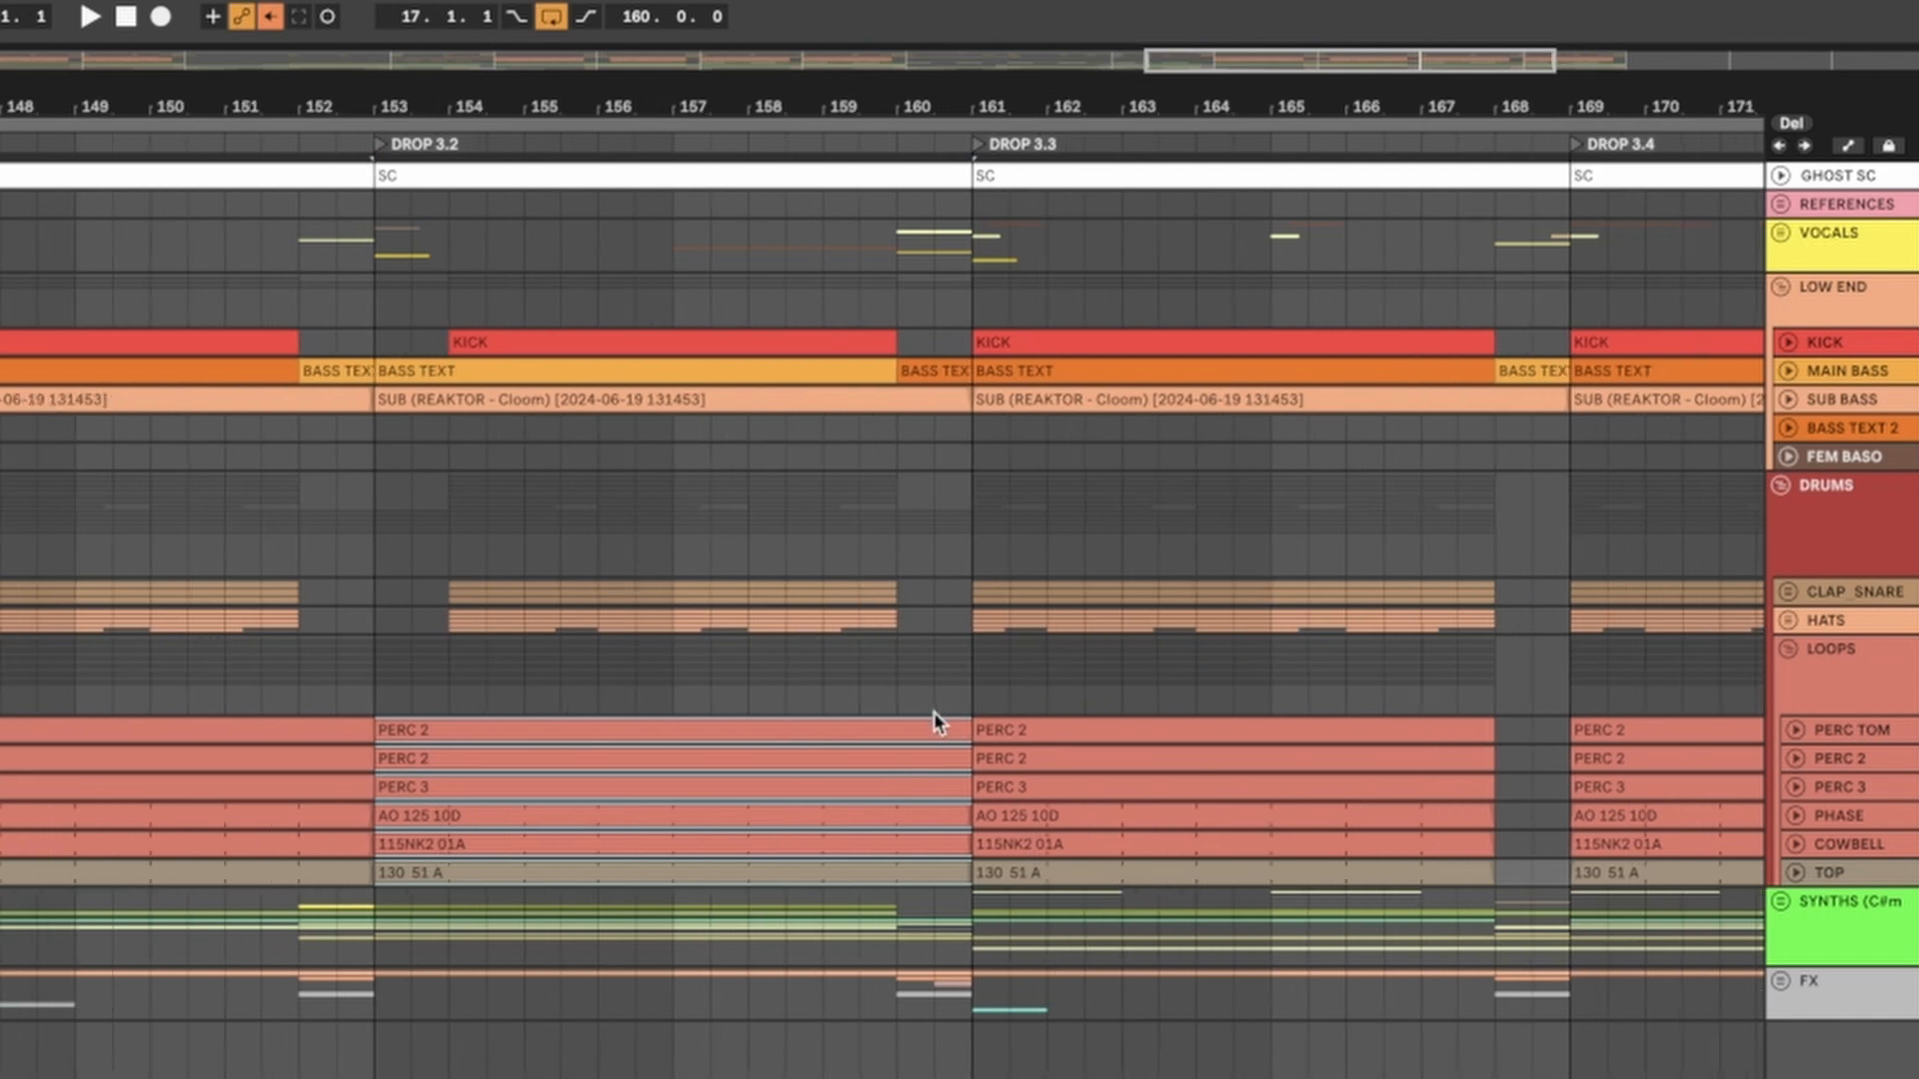
scroll(856, 643, "down", 3)
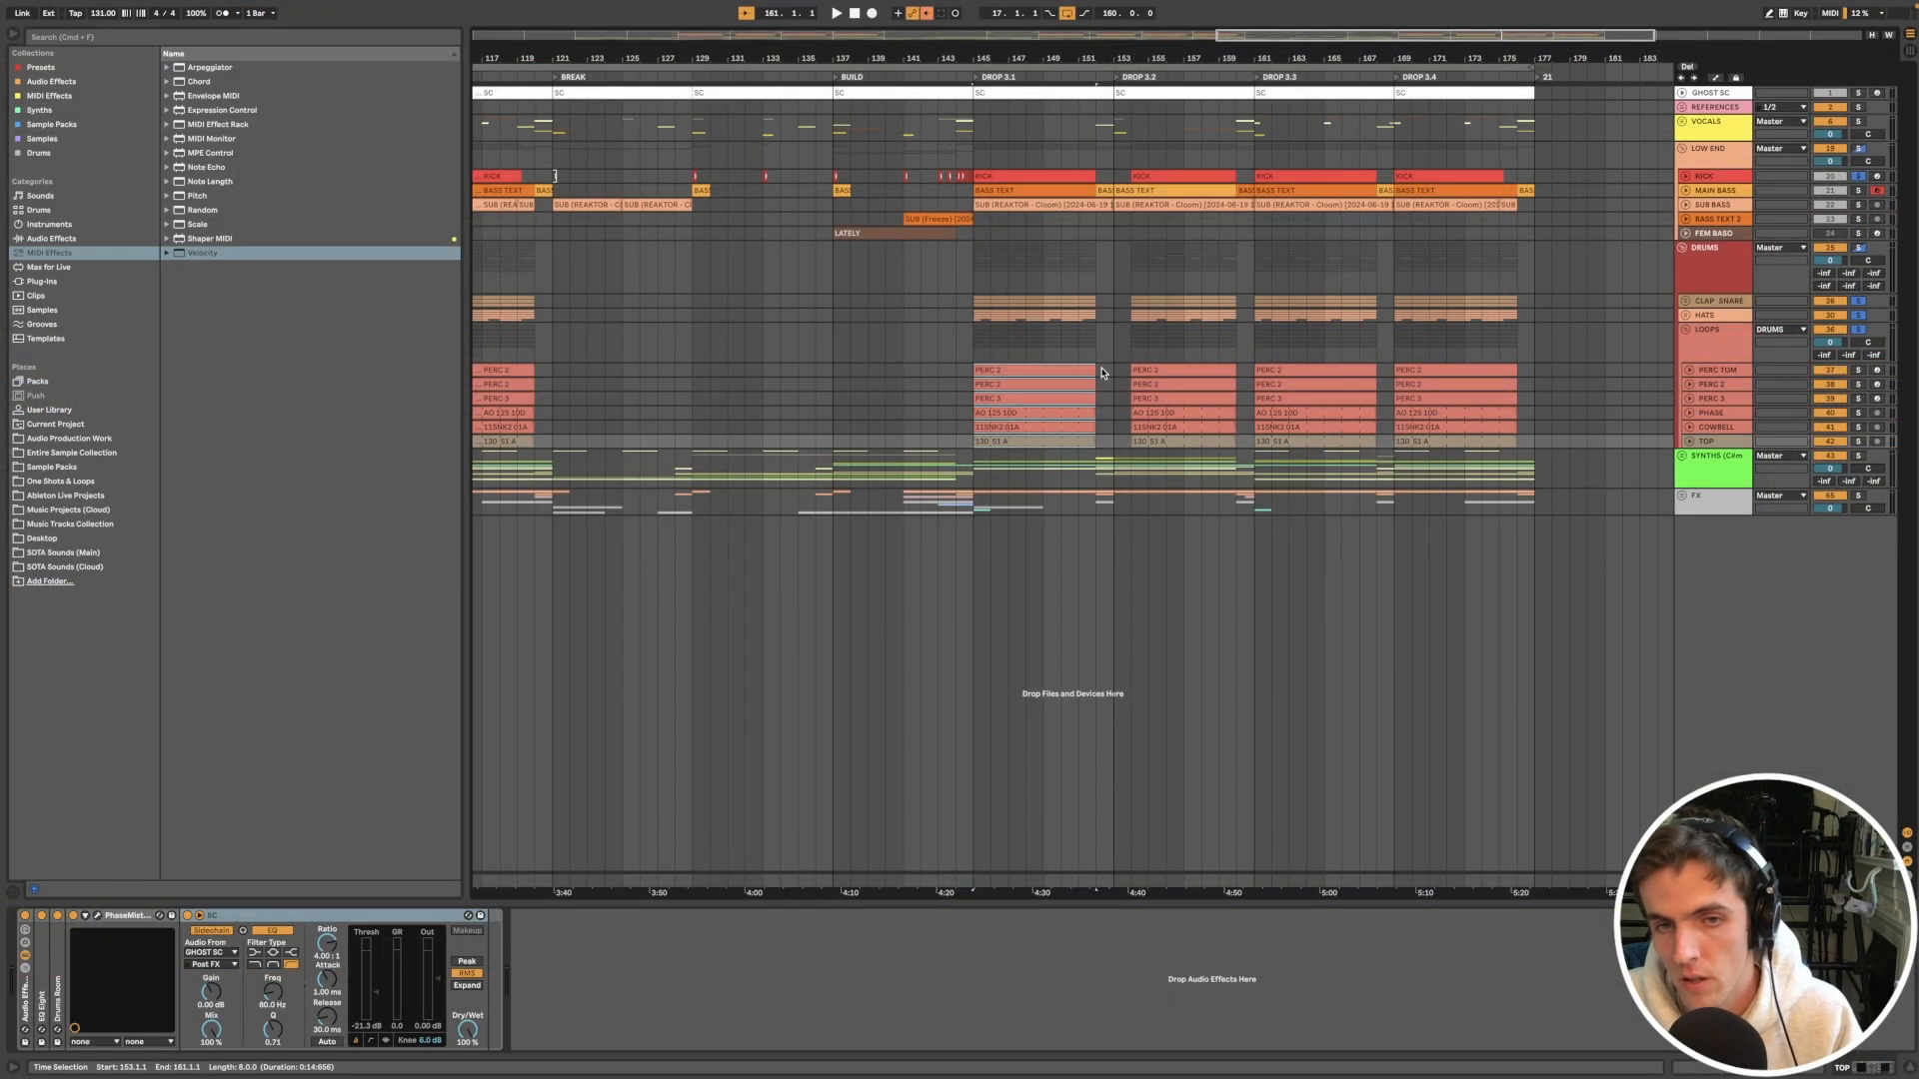
Step: Examine the gaps in the percussion loops between the DROP 3 sections, especially from DROP 3.1 into DROP 3.2
scroll(1103, 372, "up", 2)
left_click(1081, 354)
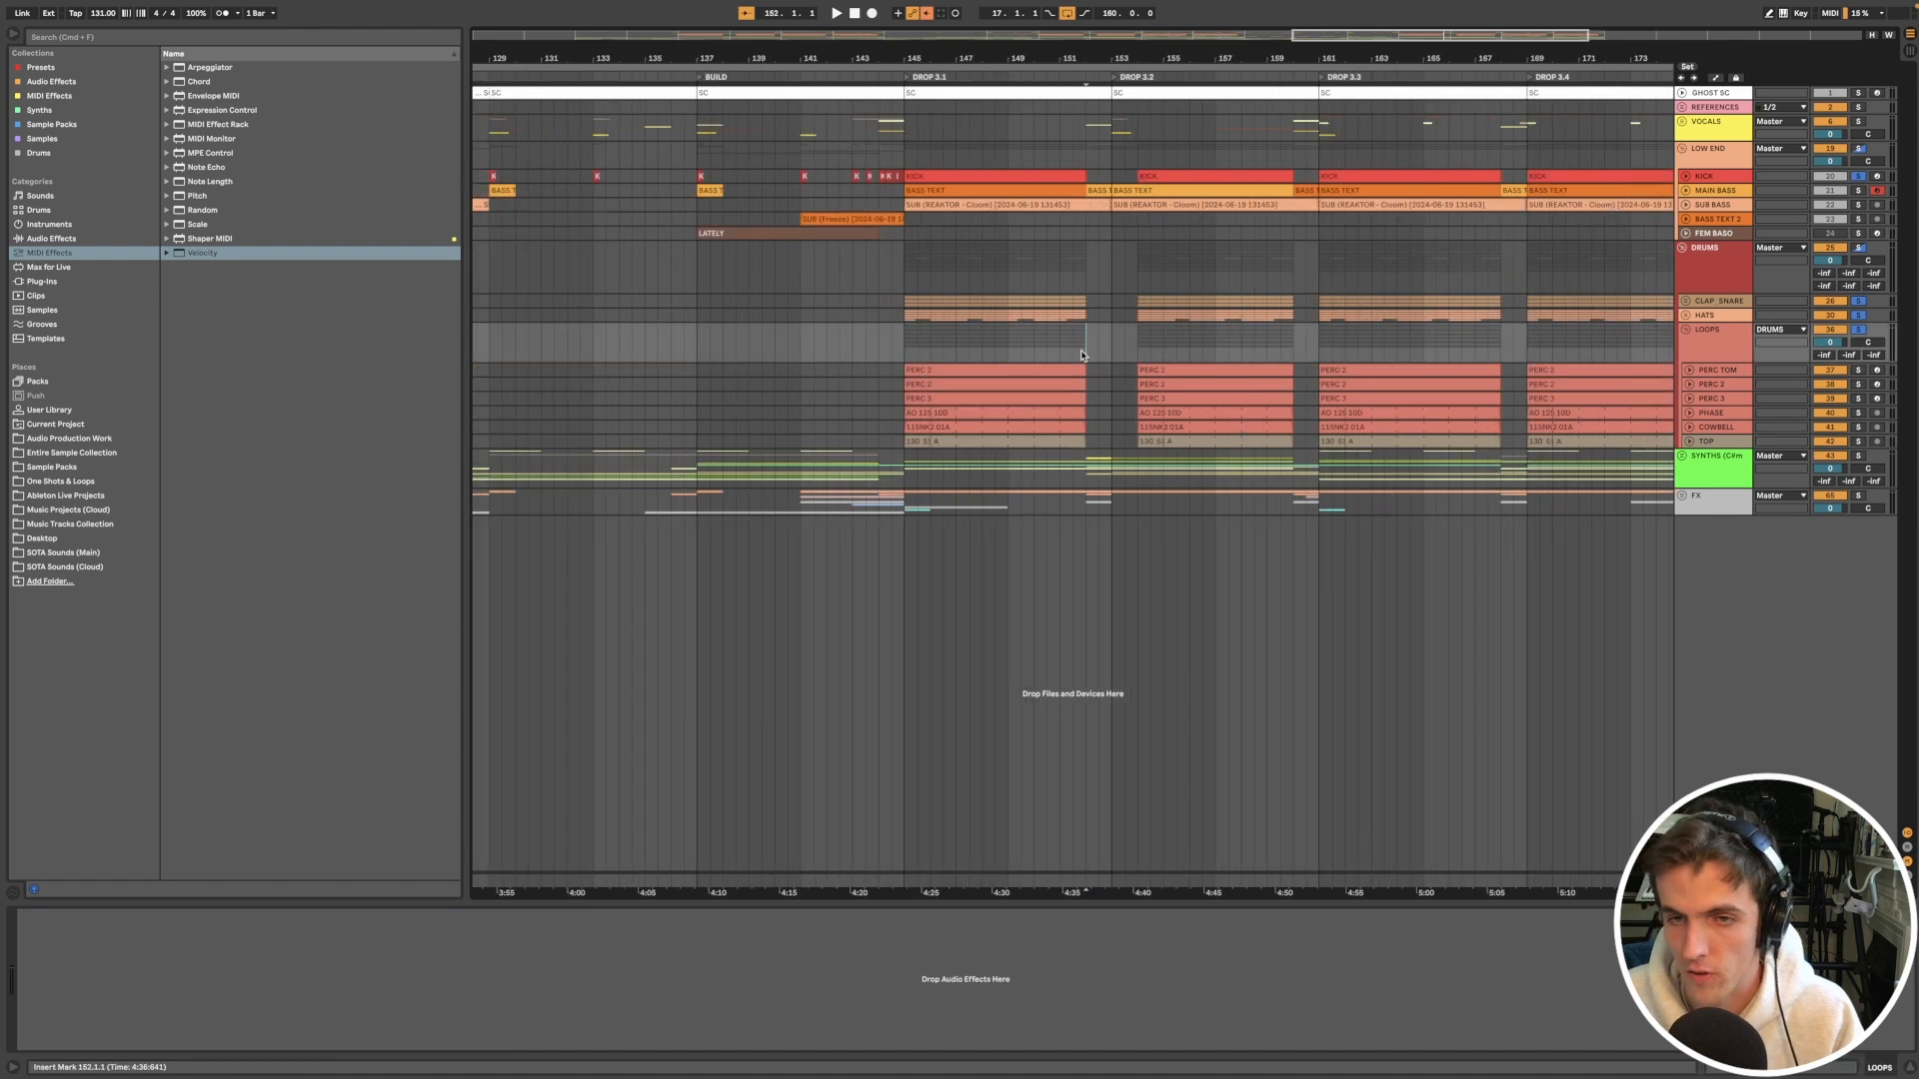
scroll(1083, 365, "up", 3)
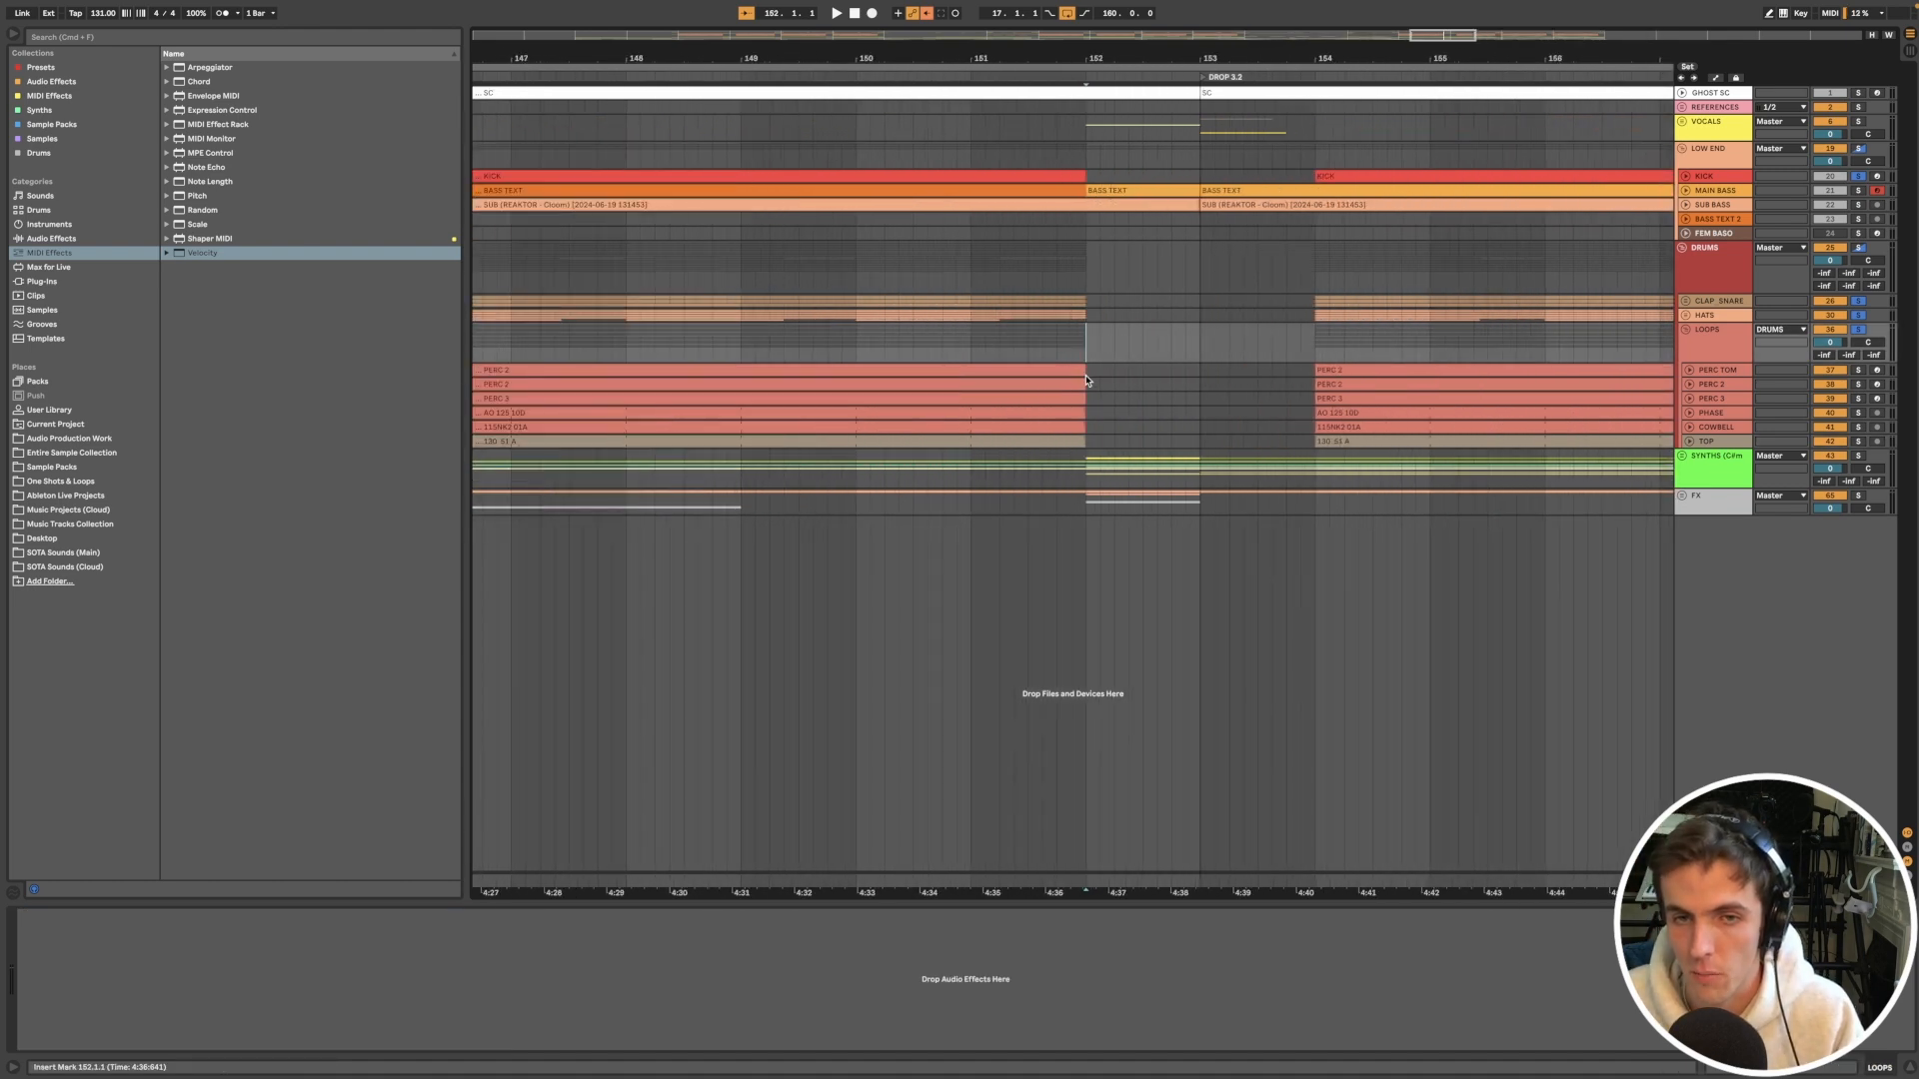
scroll(1090, 373, "down", 3)
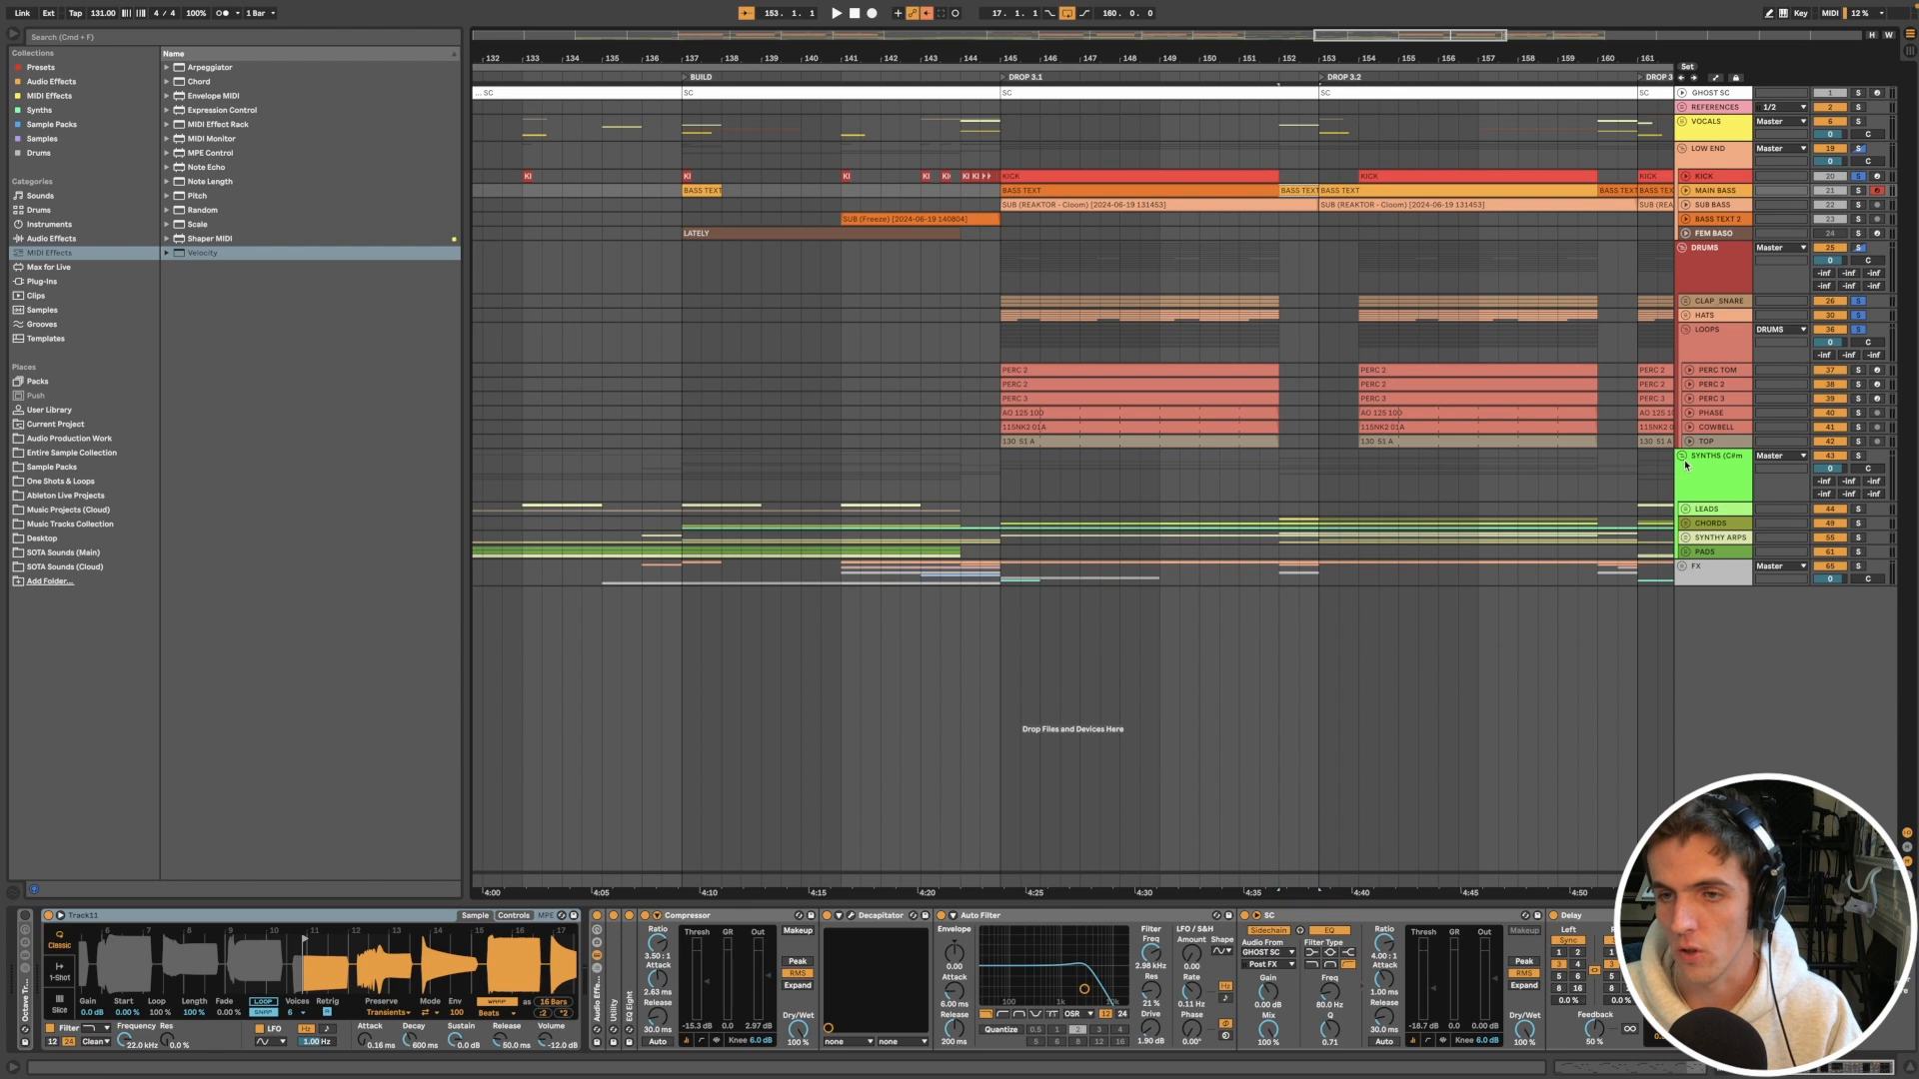
scroll(1029, 752, "down", 3)
scroll(1307, 381, "right", 3)
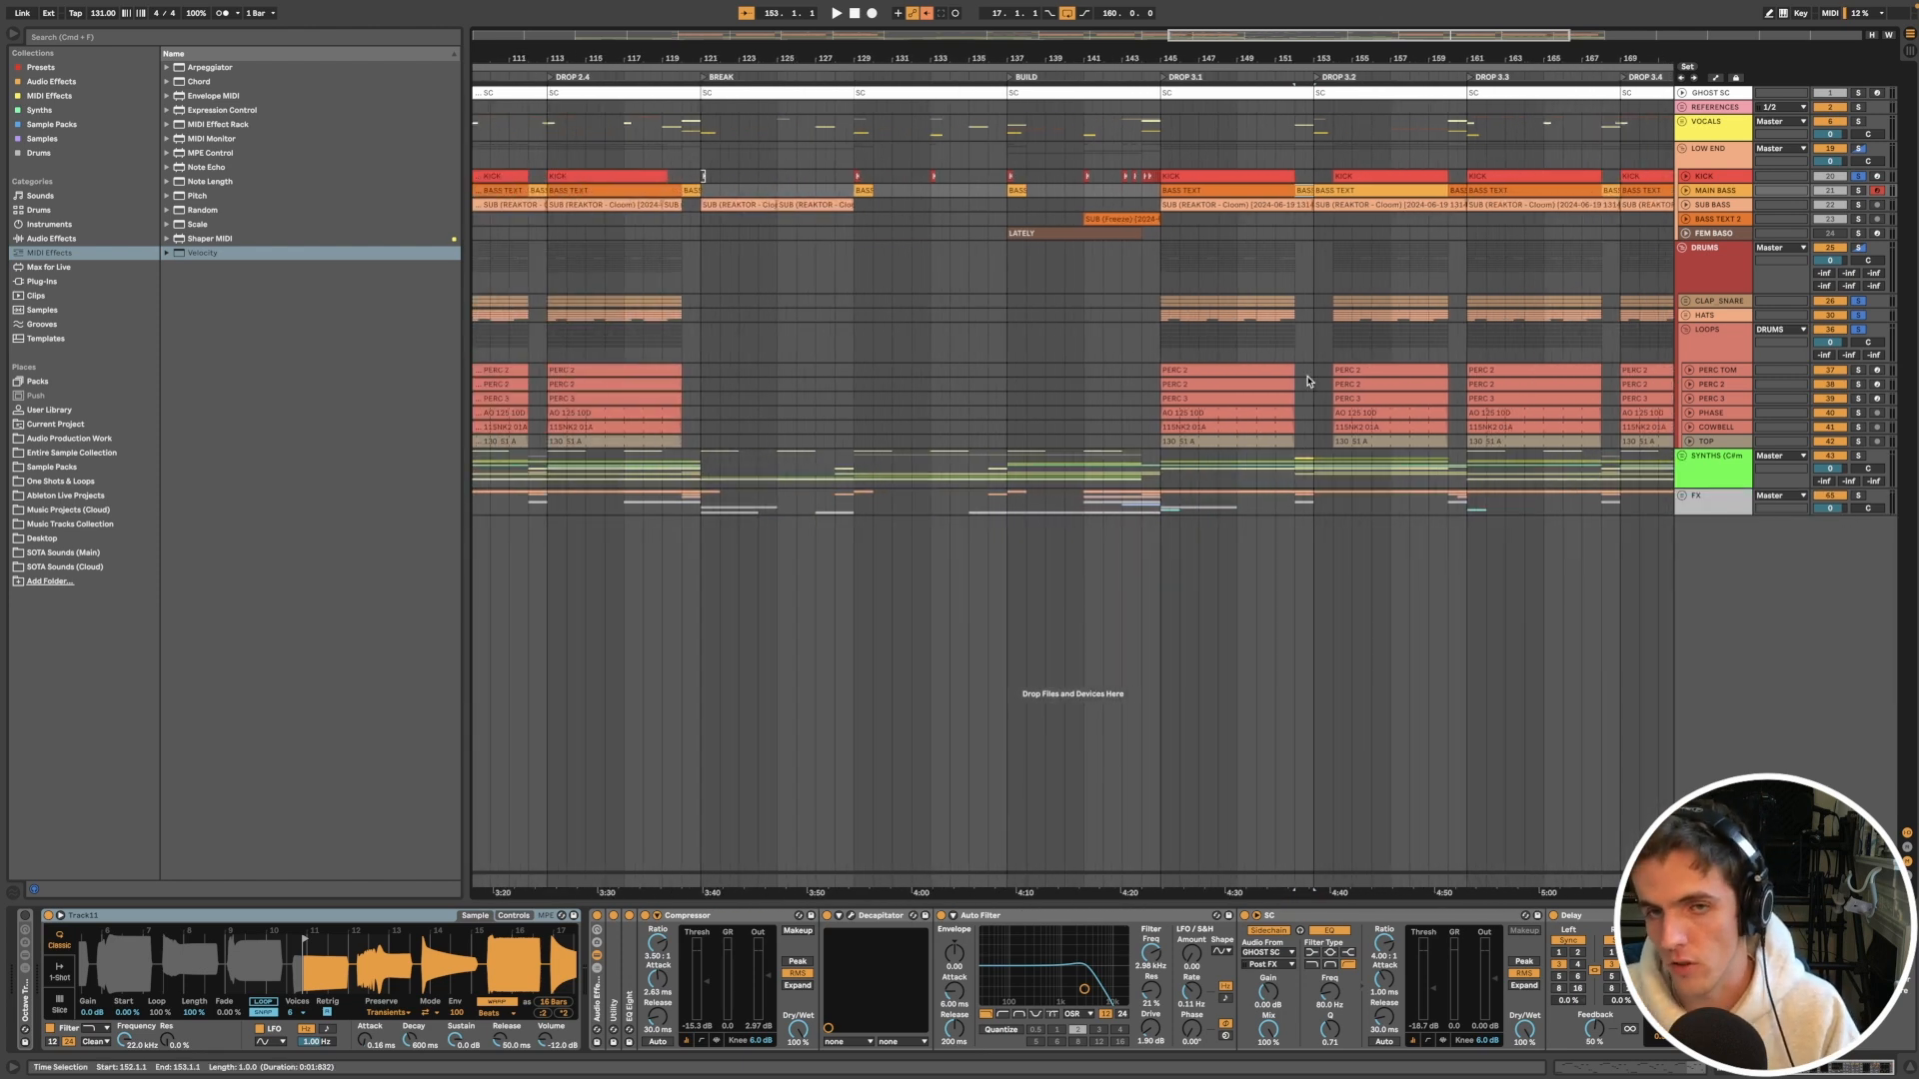
left_click(1228, 370)
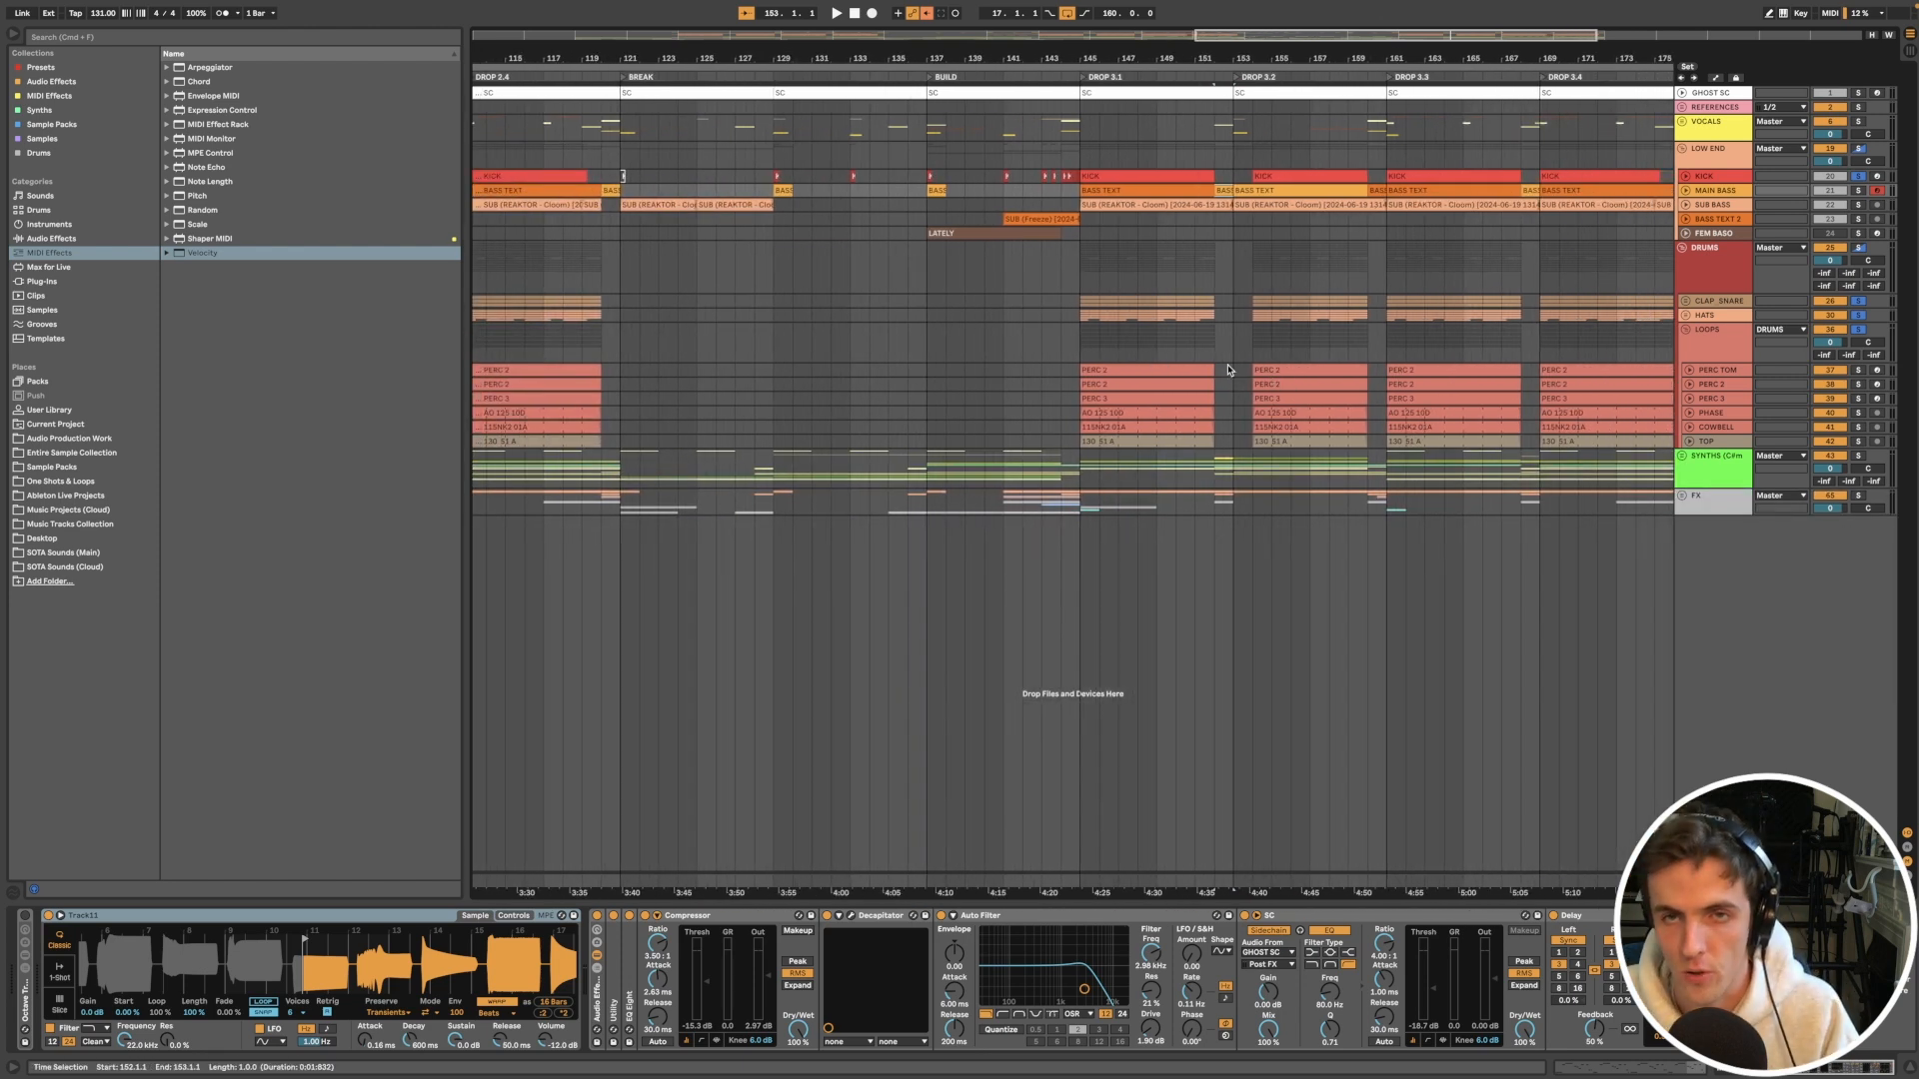
Step: Select the empty bar 153 across the LOOPS group at the start of DROP 3.2 and examine the percussion gap
left_click(1233, 359)
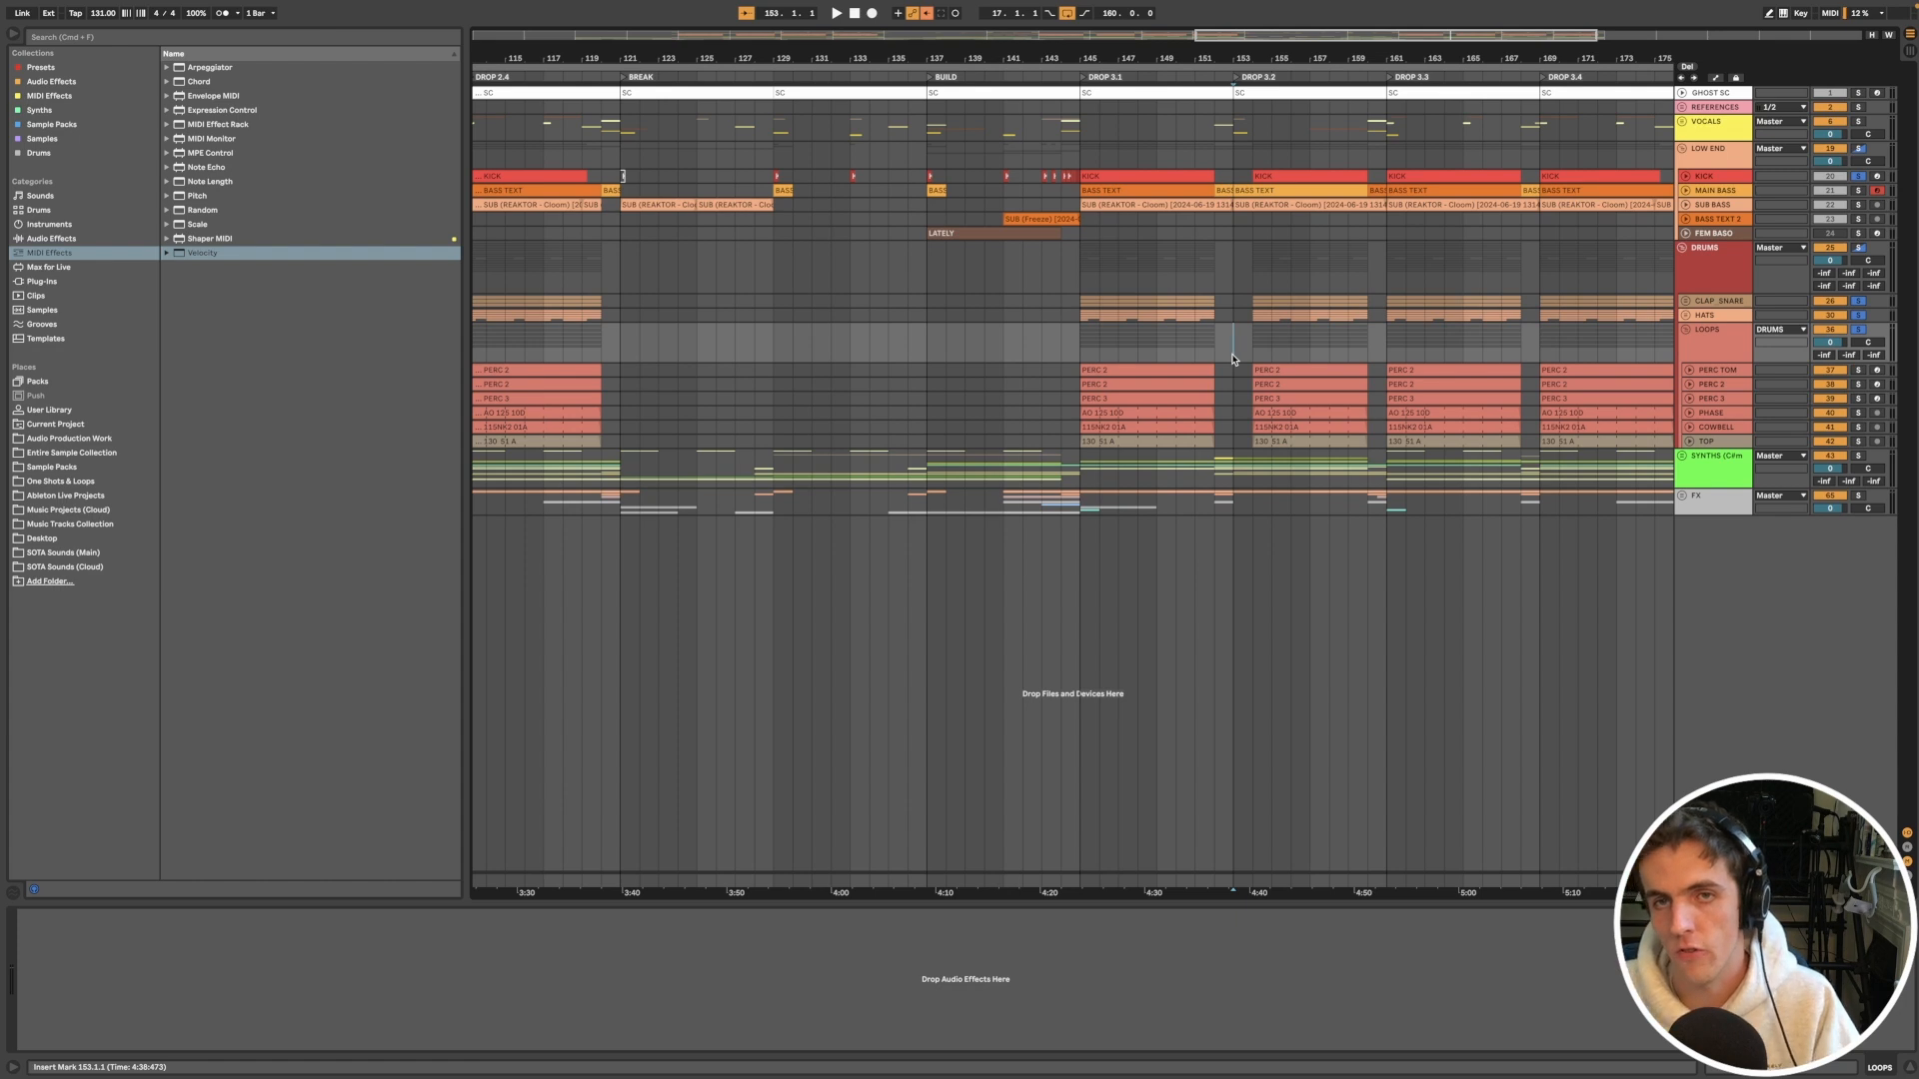
key("plus")
key("plus")
key("plus")
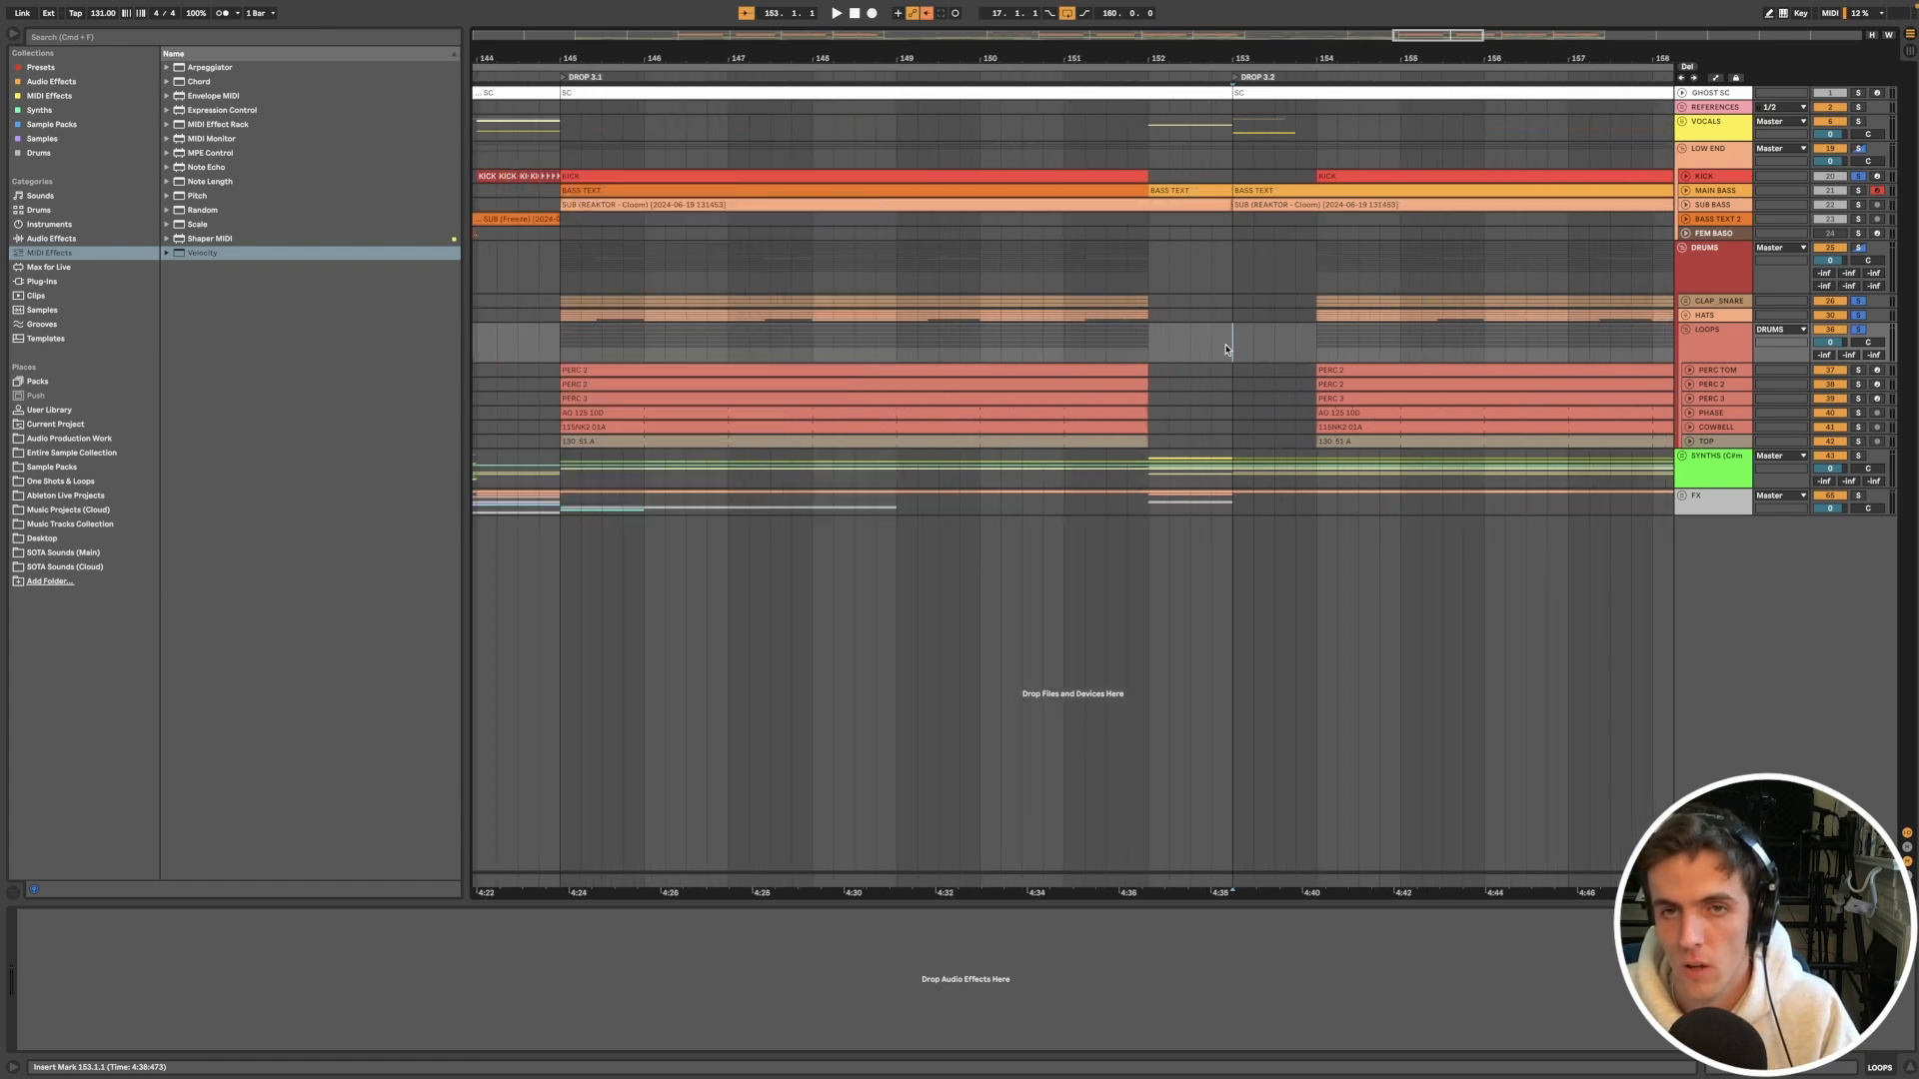
left_click_drag(1234, 346, 1299, 441)
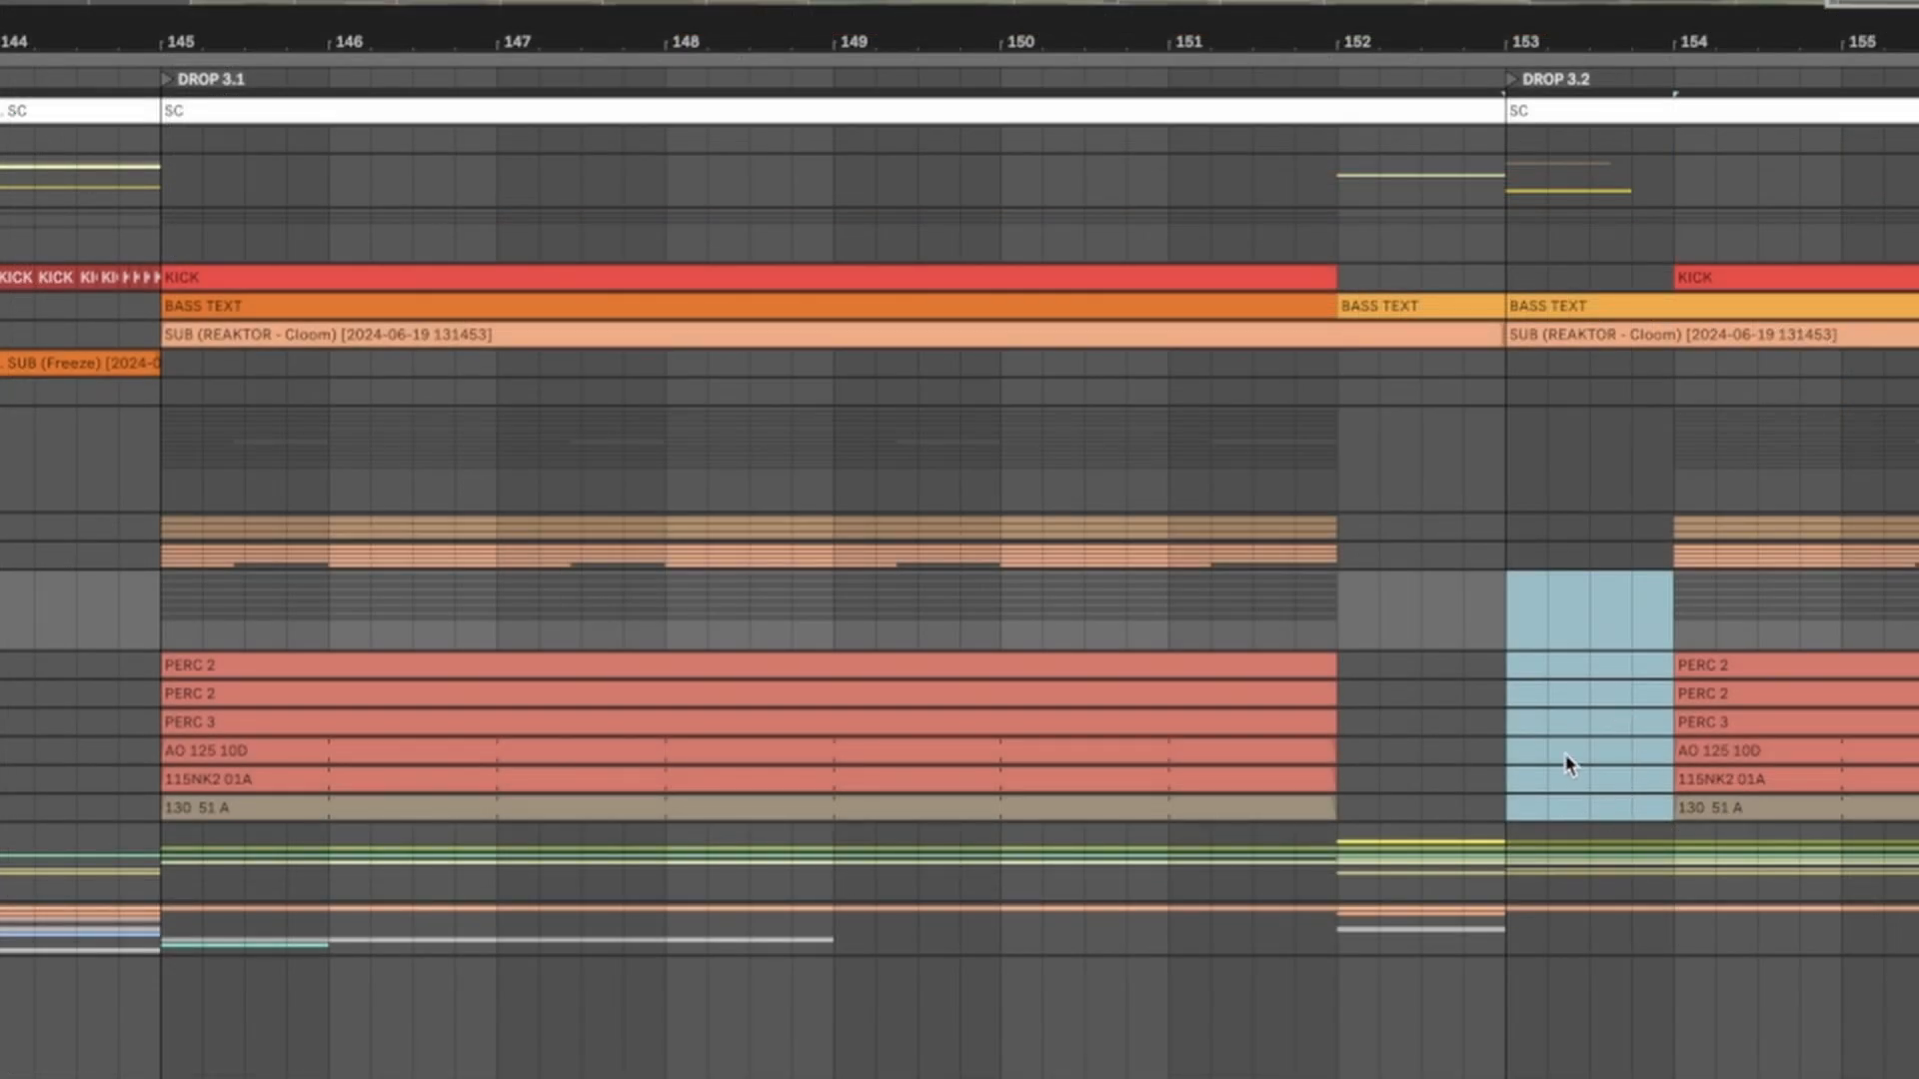
scroll(1560, 574, "up", 3)
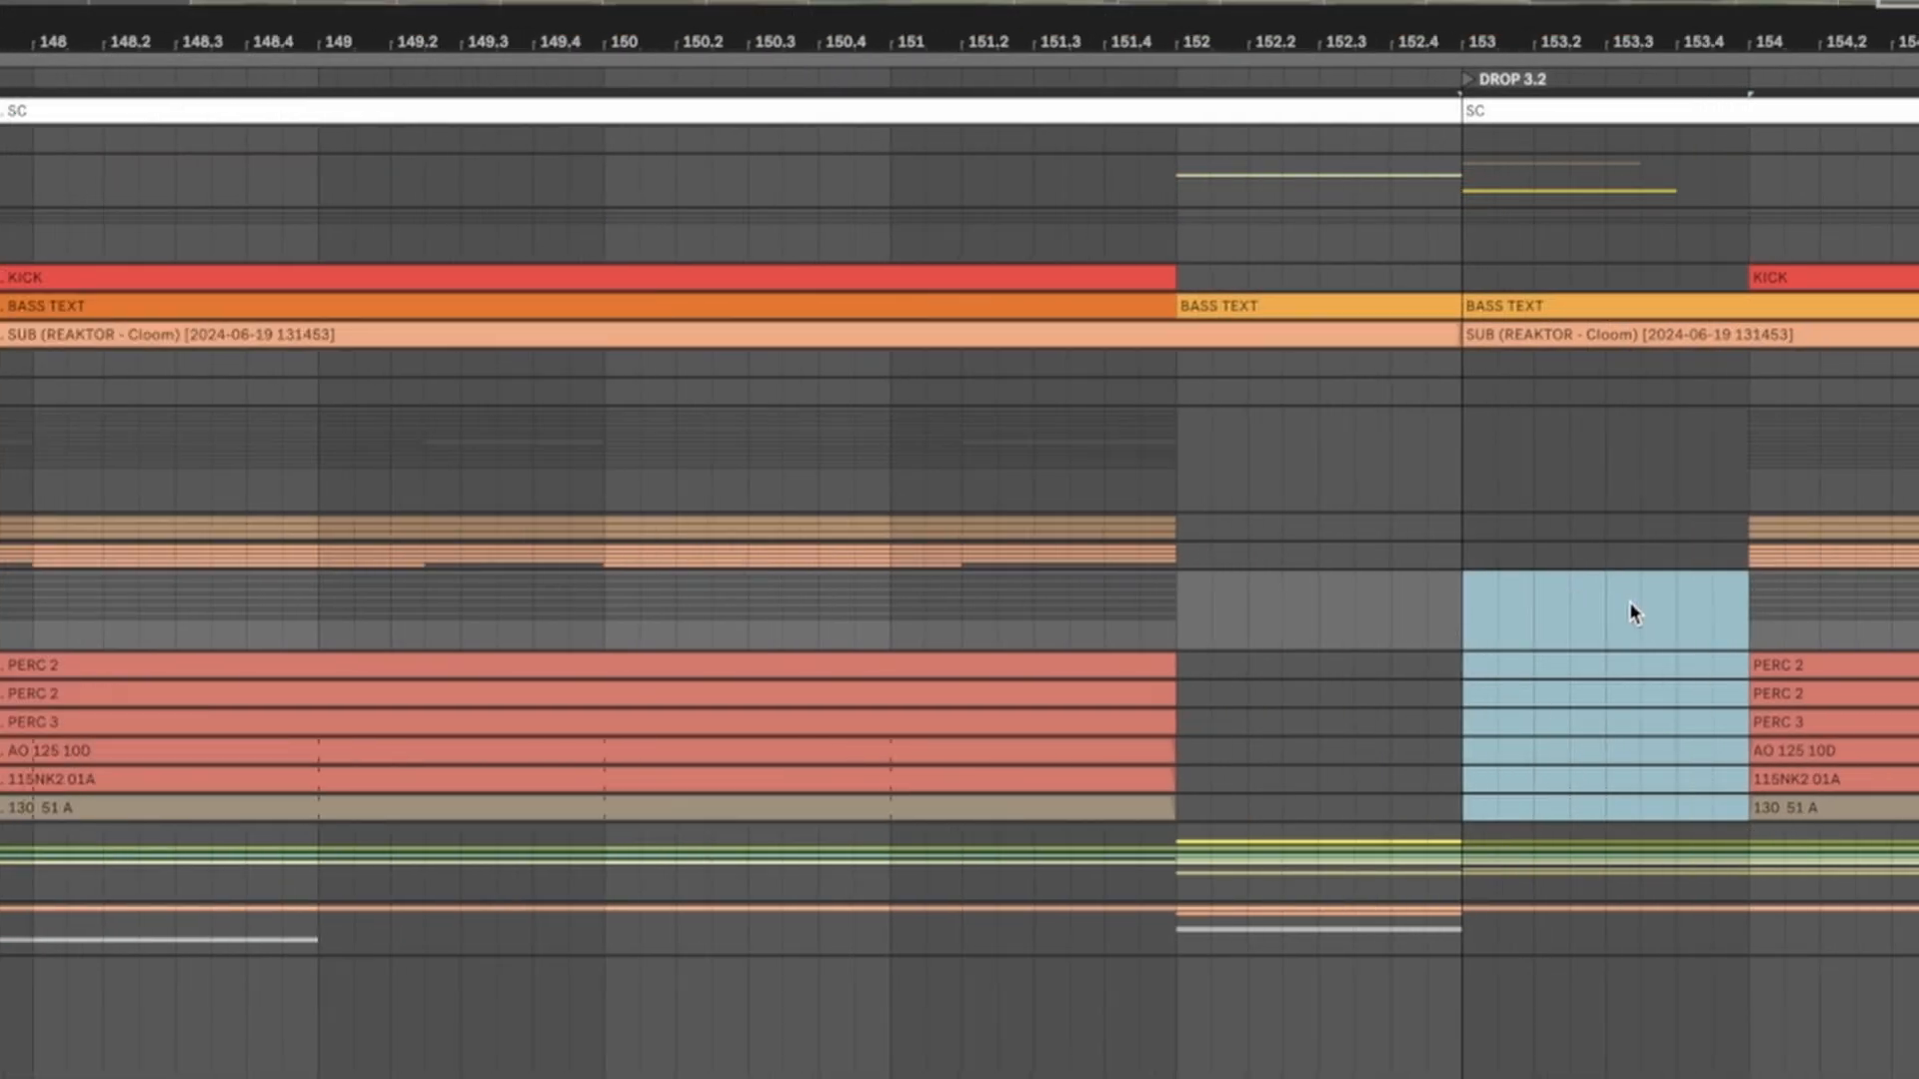
scroll(1629, 604, "down", 3)
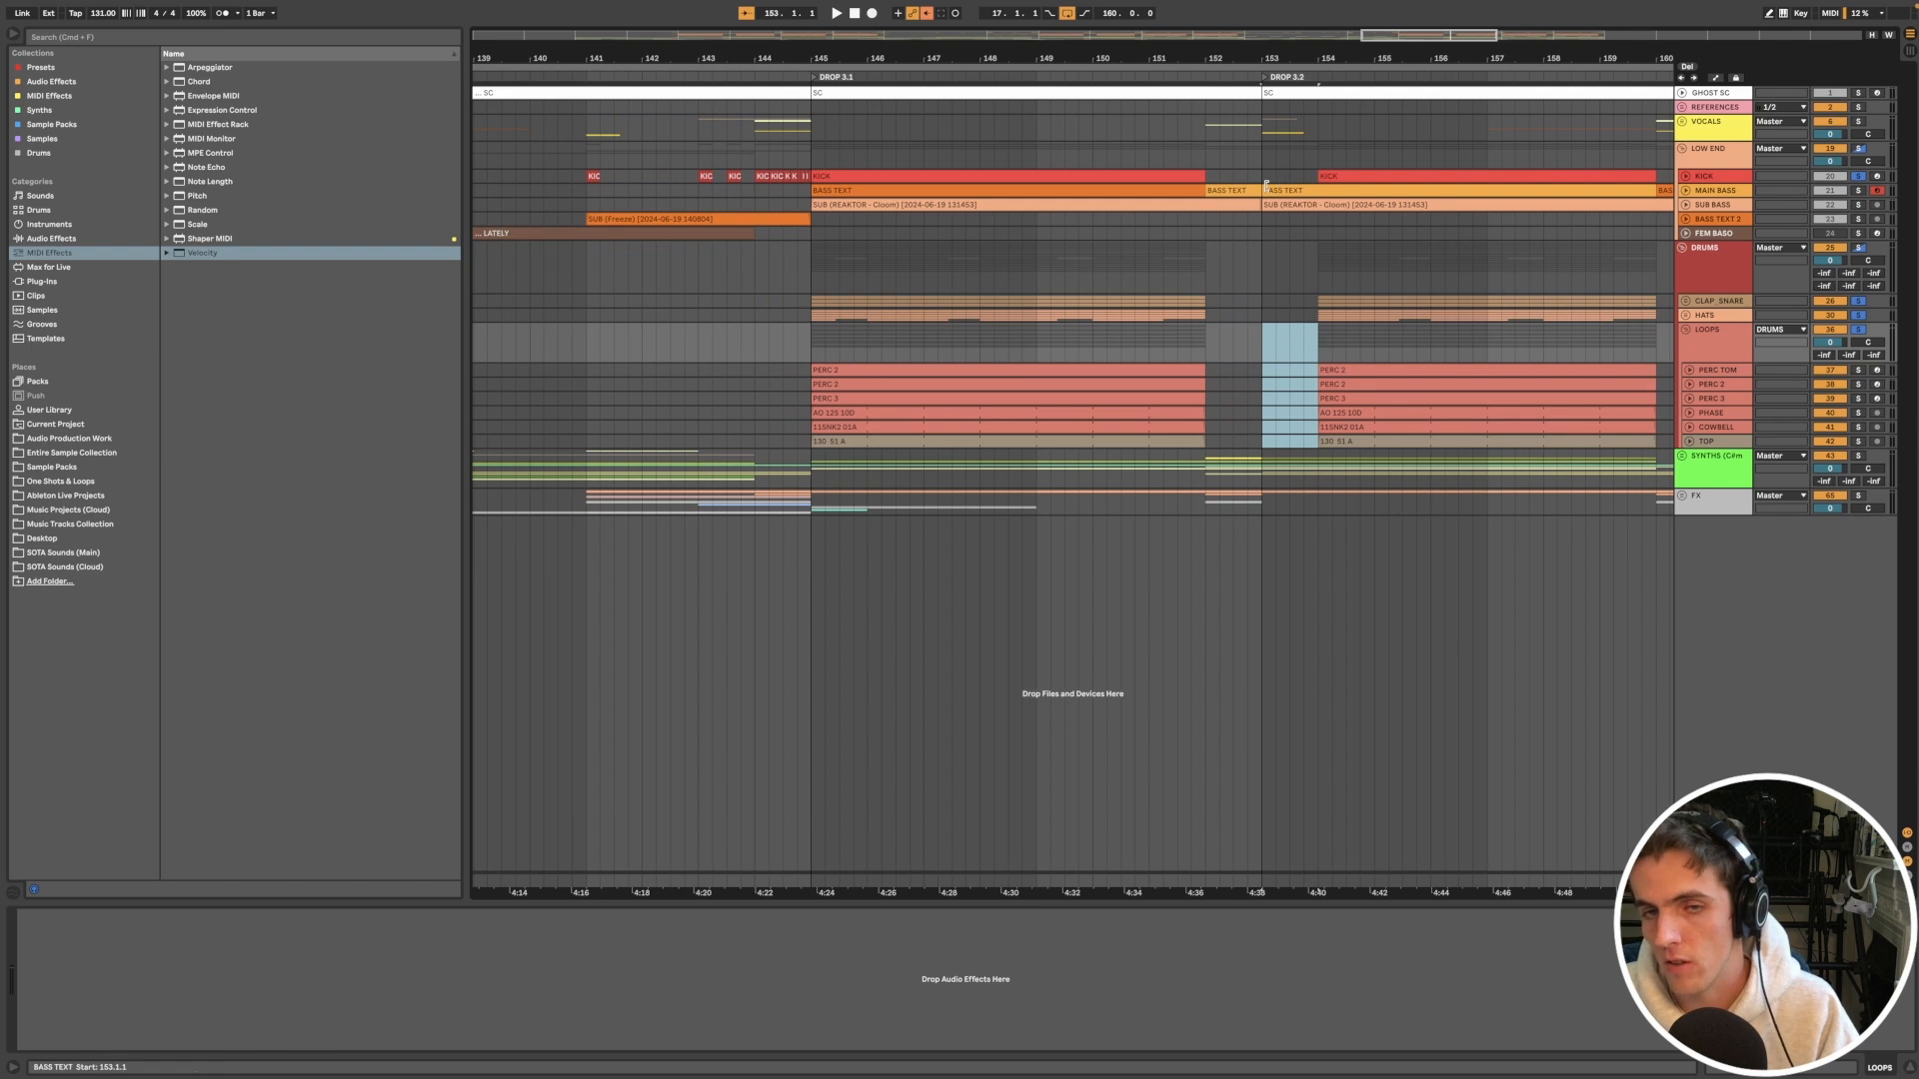
Step: Select the MAIN BASS clip at DROP 3.1 to view its devices, and play the arrangement from bar 151 towards DROP 3.2
left_click(956, 187)
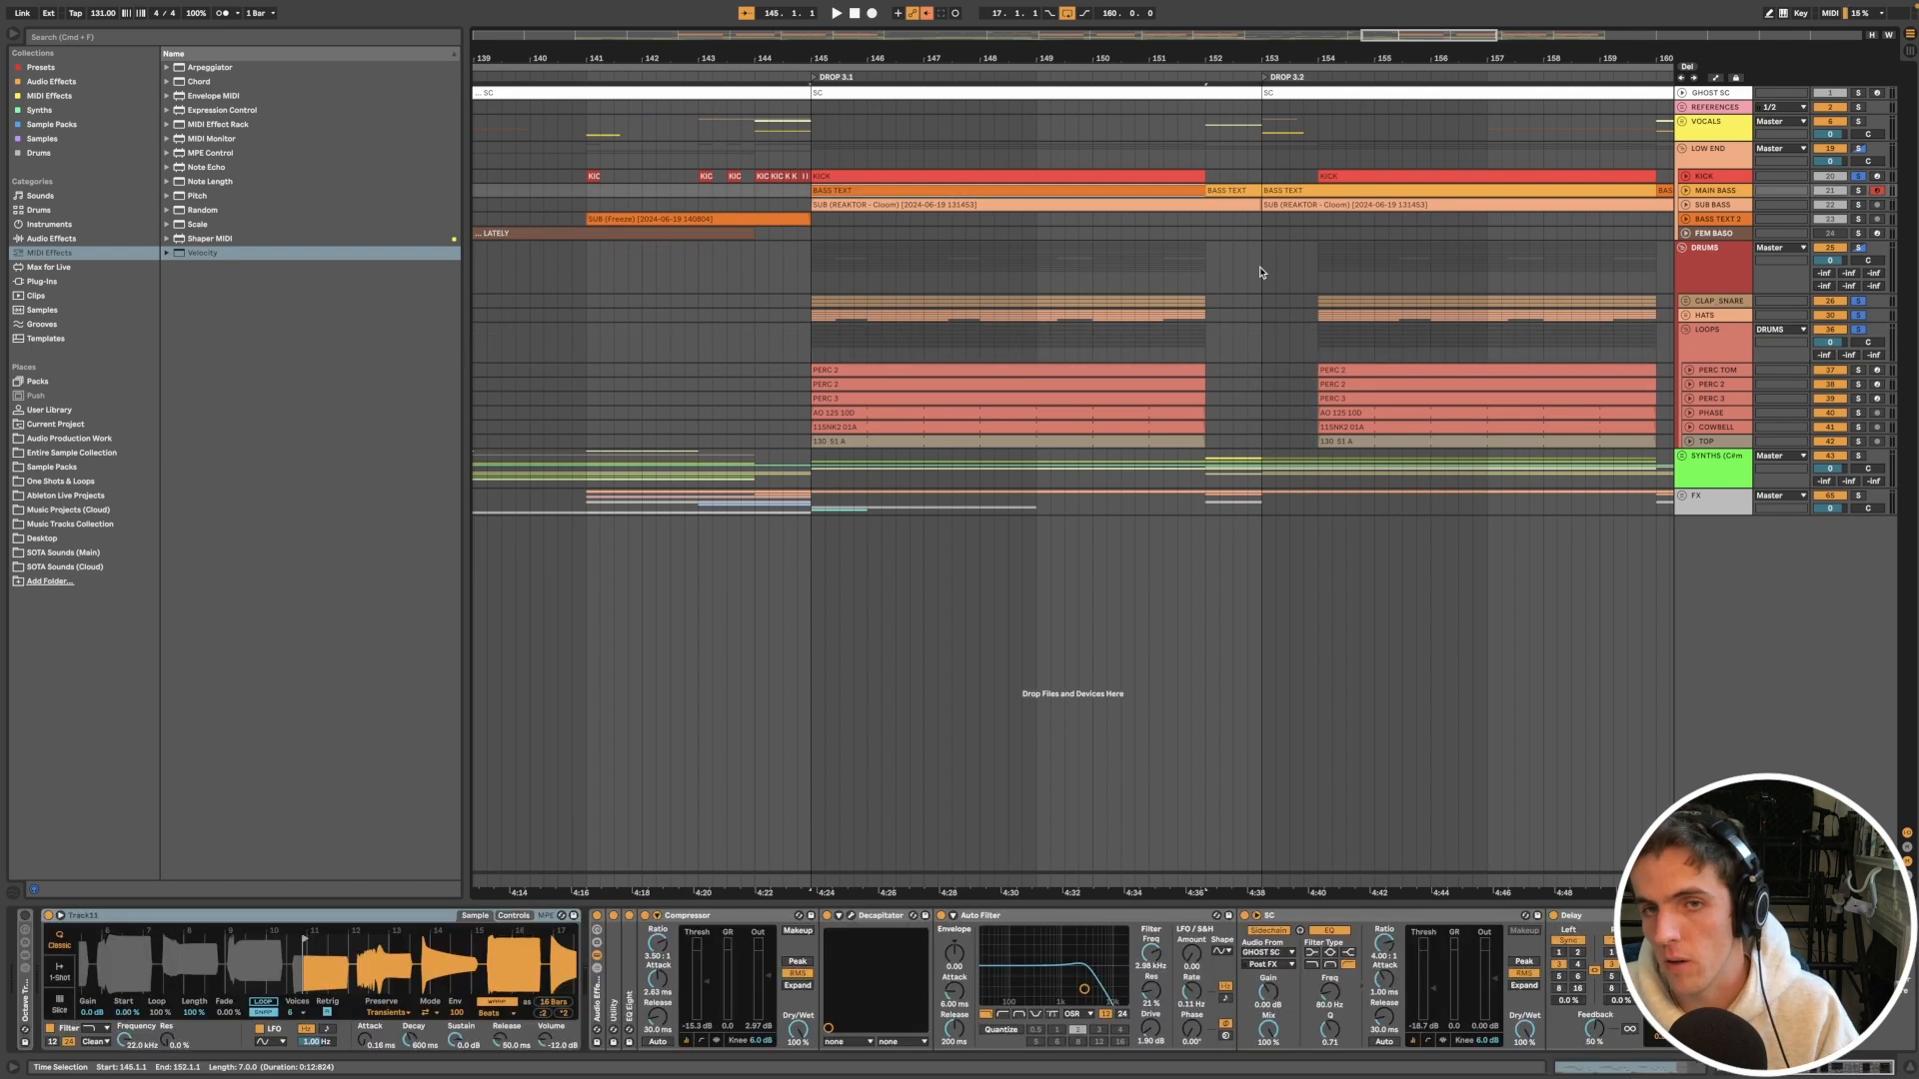
left_click(1257, 269)
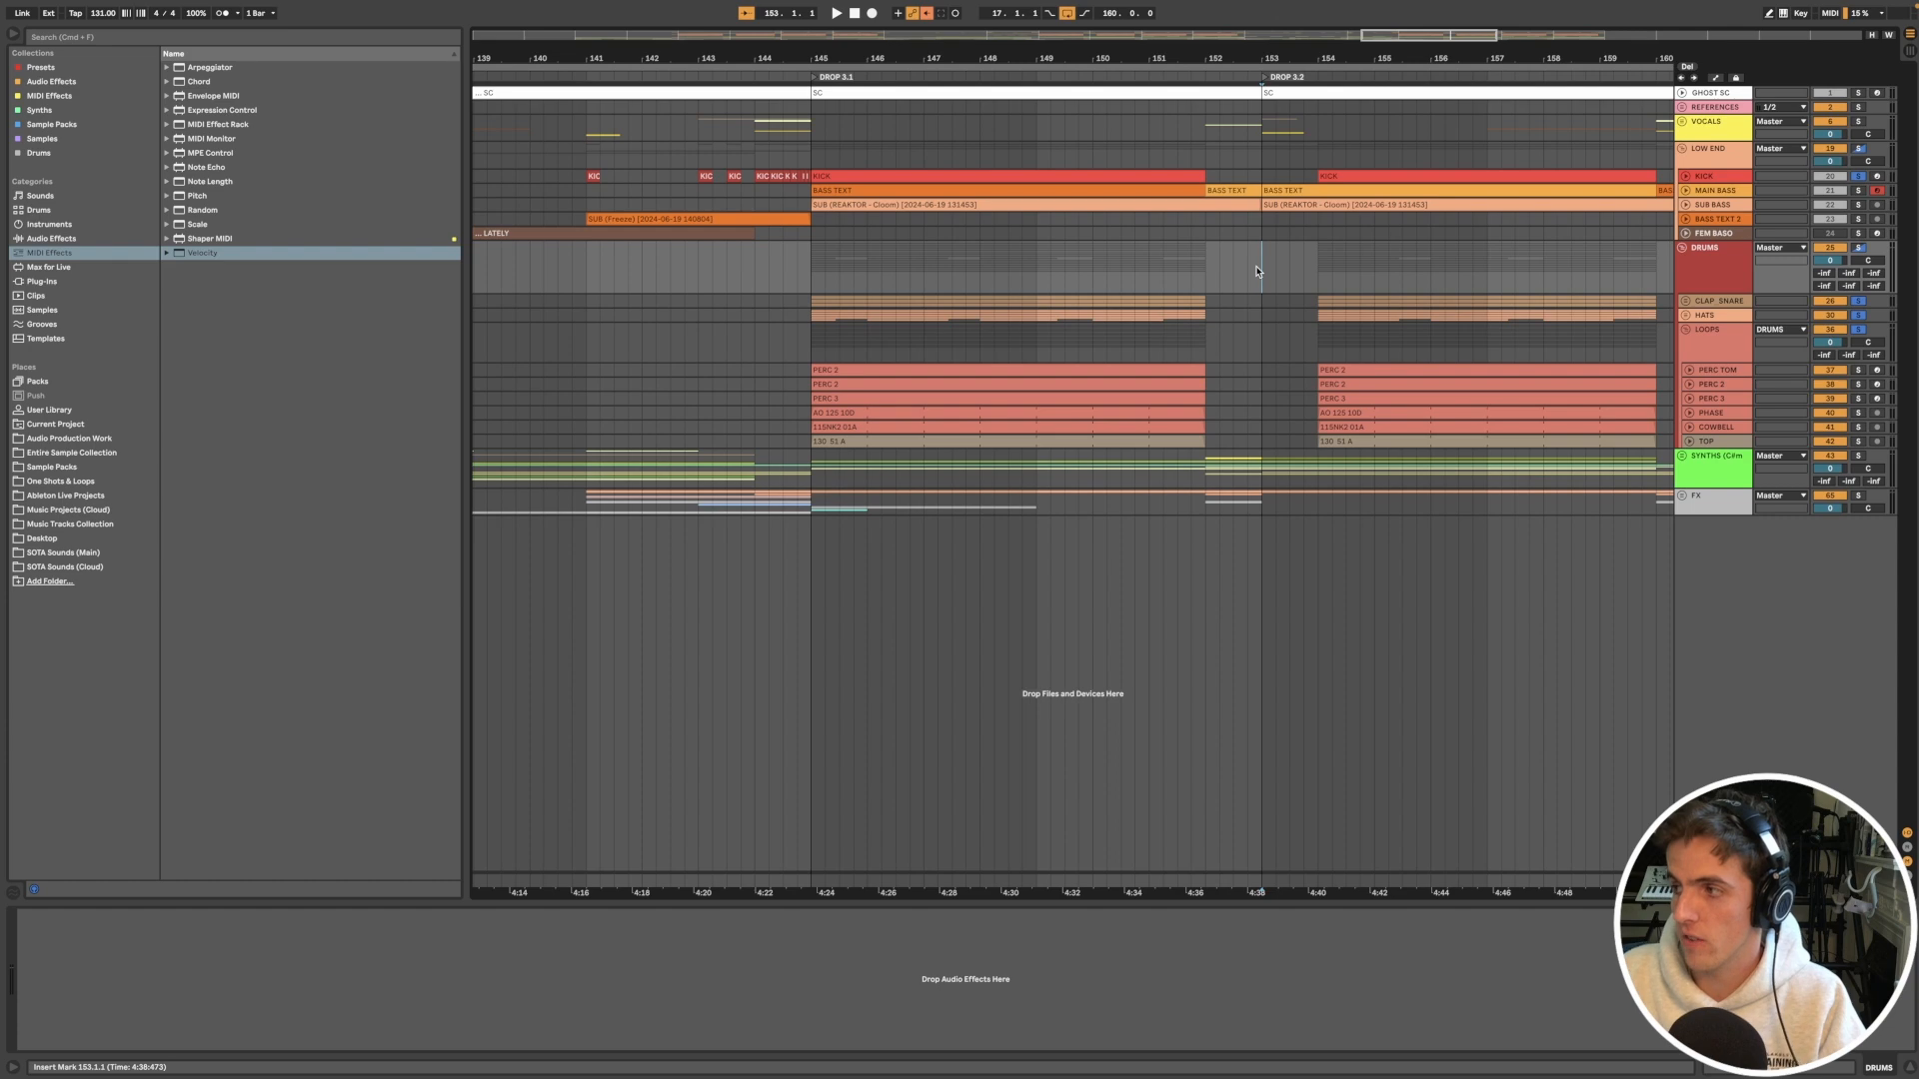
left_click(1156, 270)
key("space")
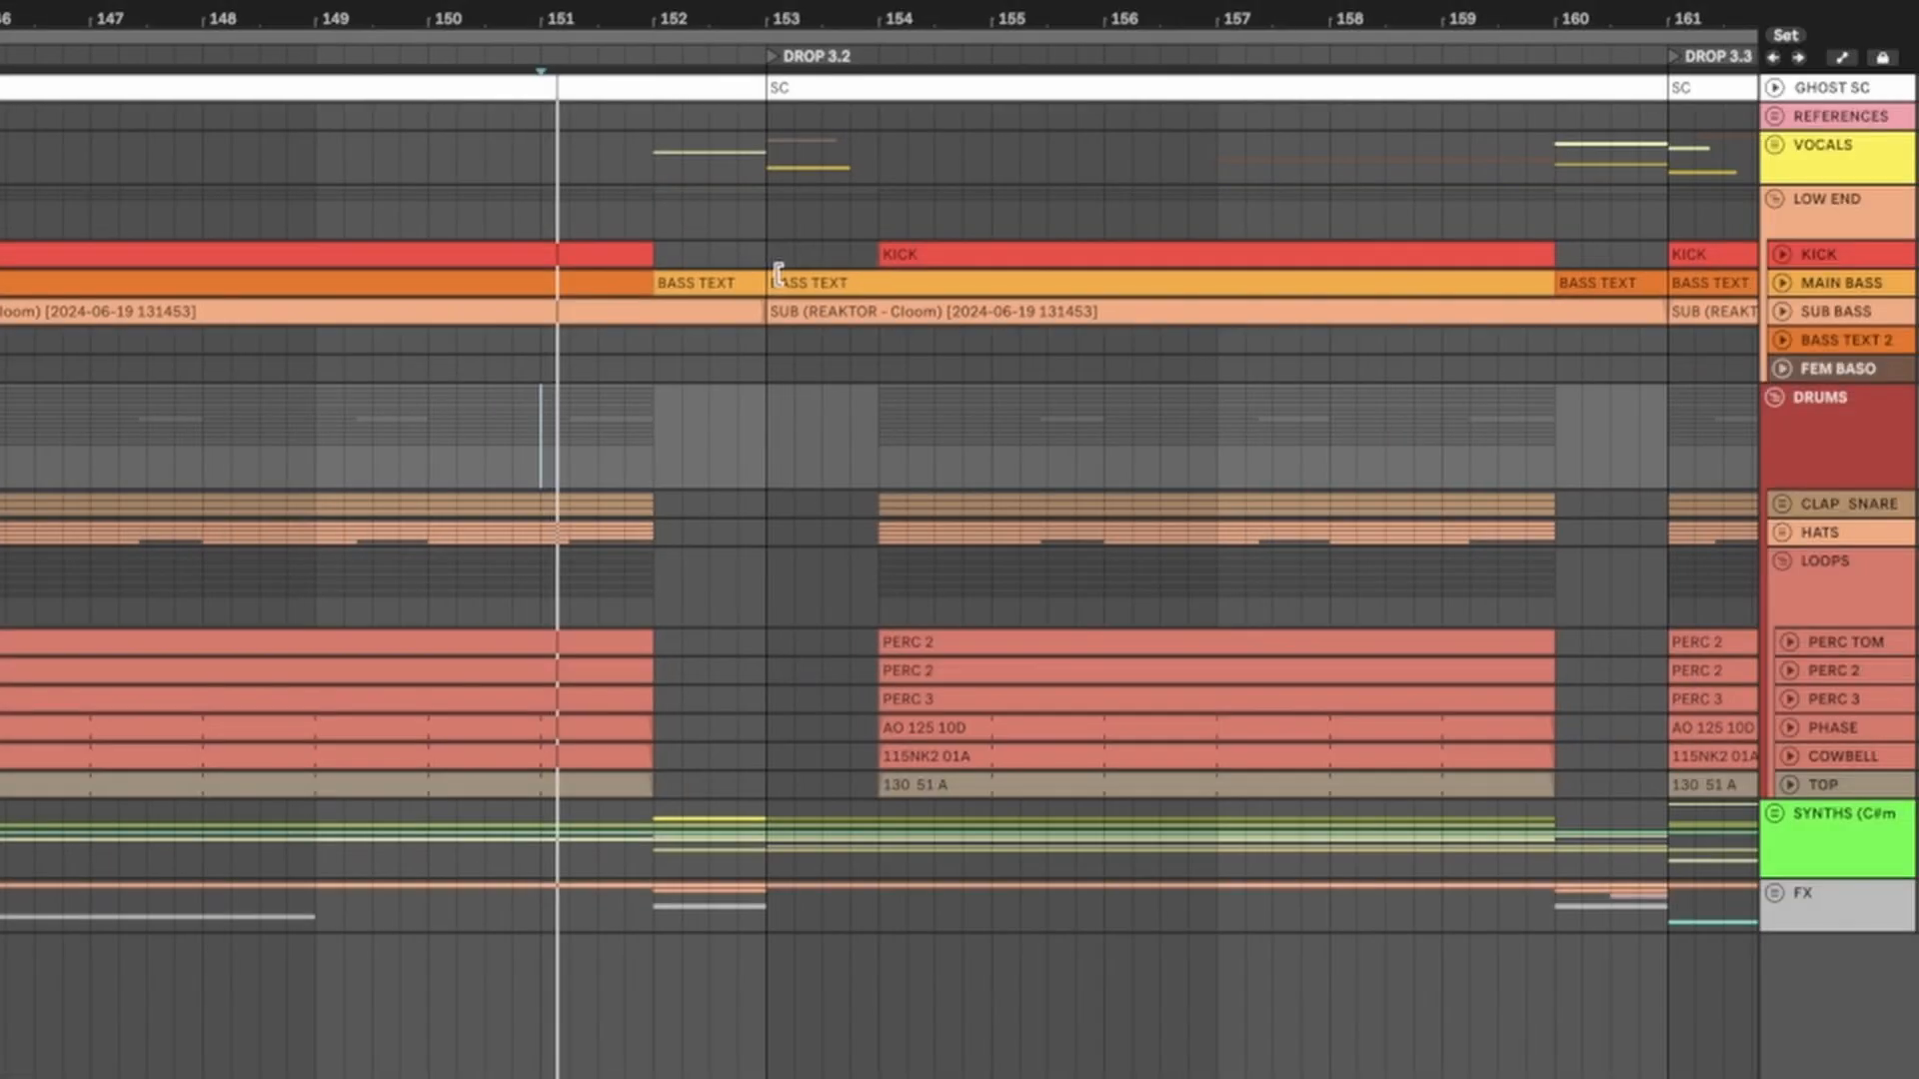
Step: Collapse the LOW END and DRUMS groups, and expand the SYNTHS and LEADS groups down to the VOX LEAD track
scroll(1155, 230, "left", 2)
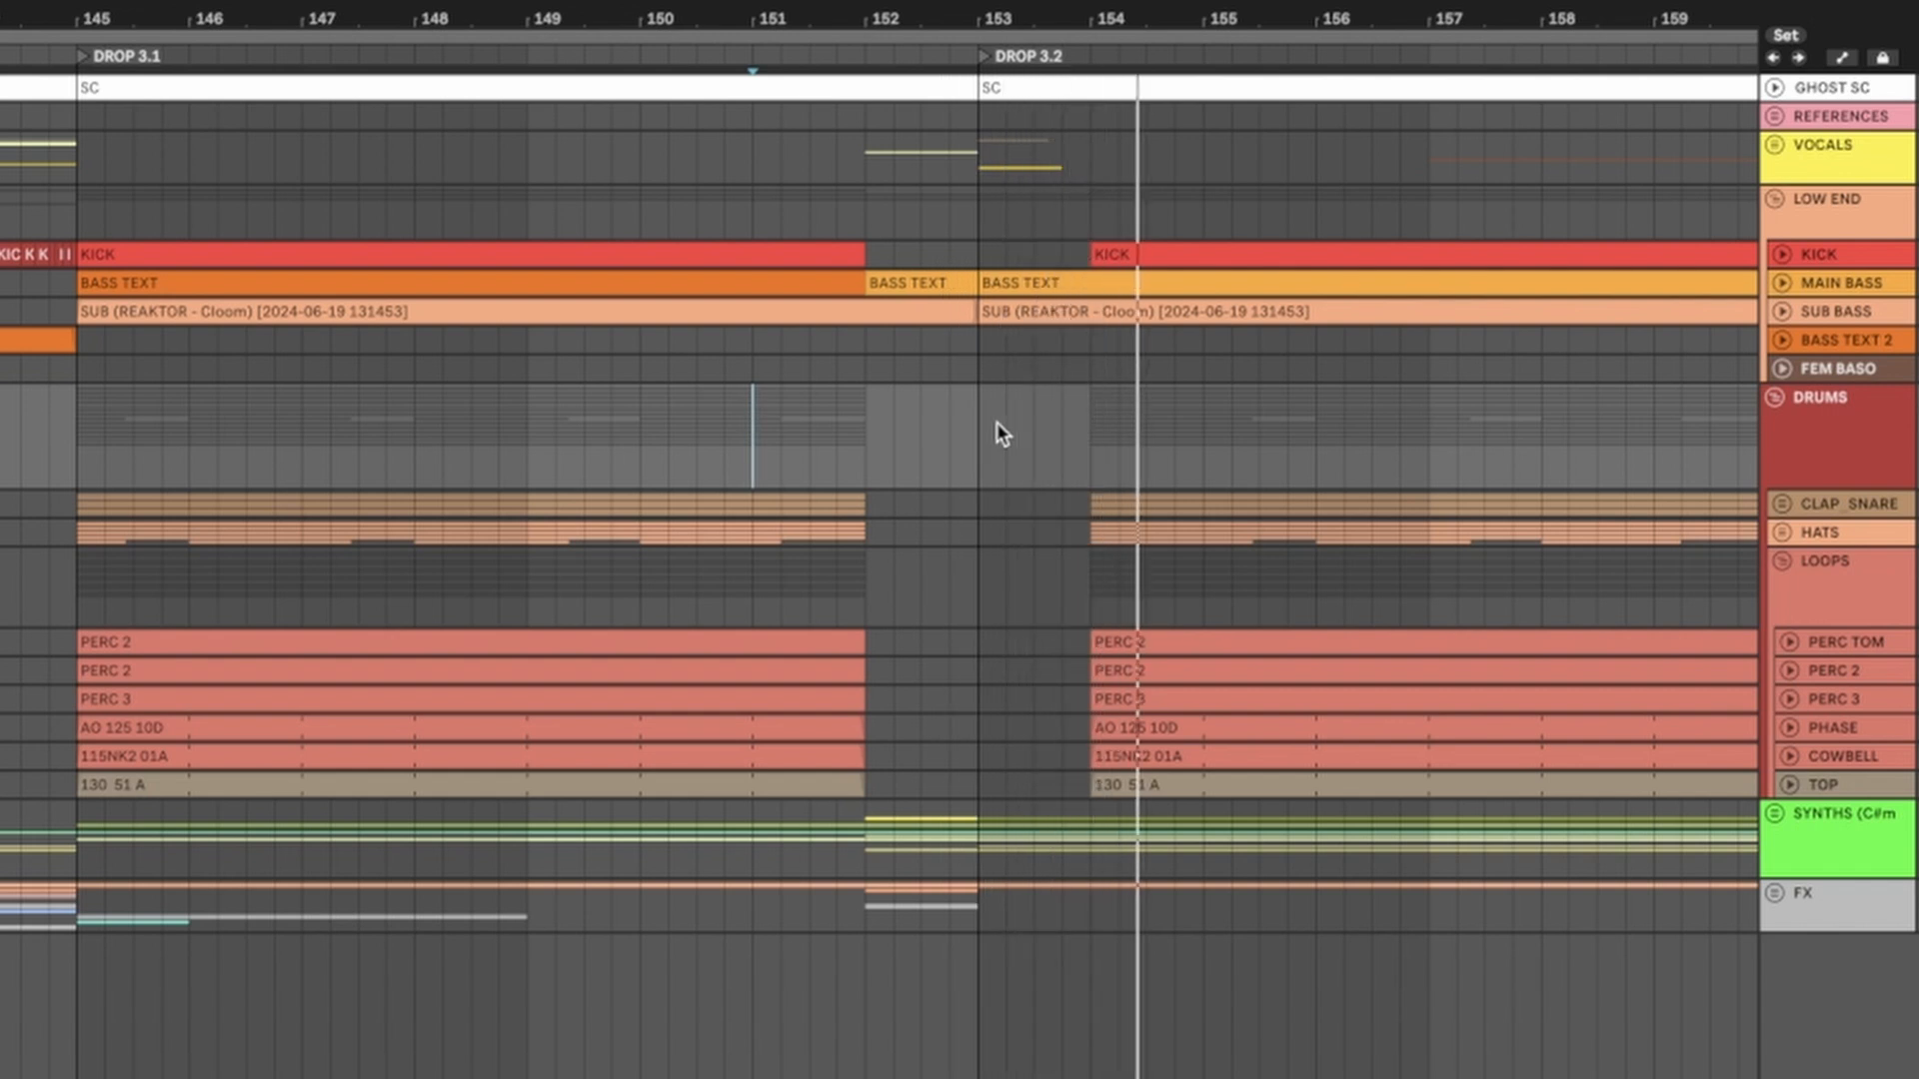
left_click(1311, 494)
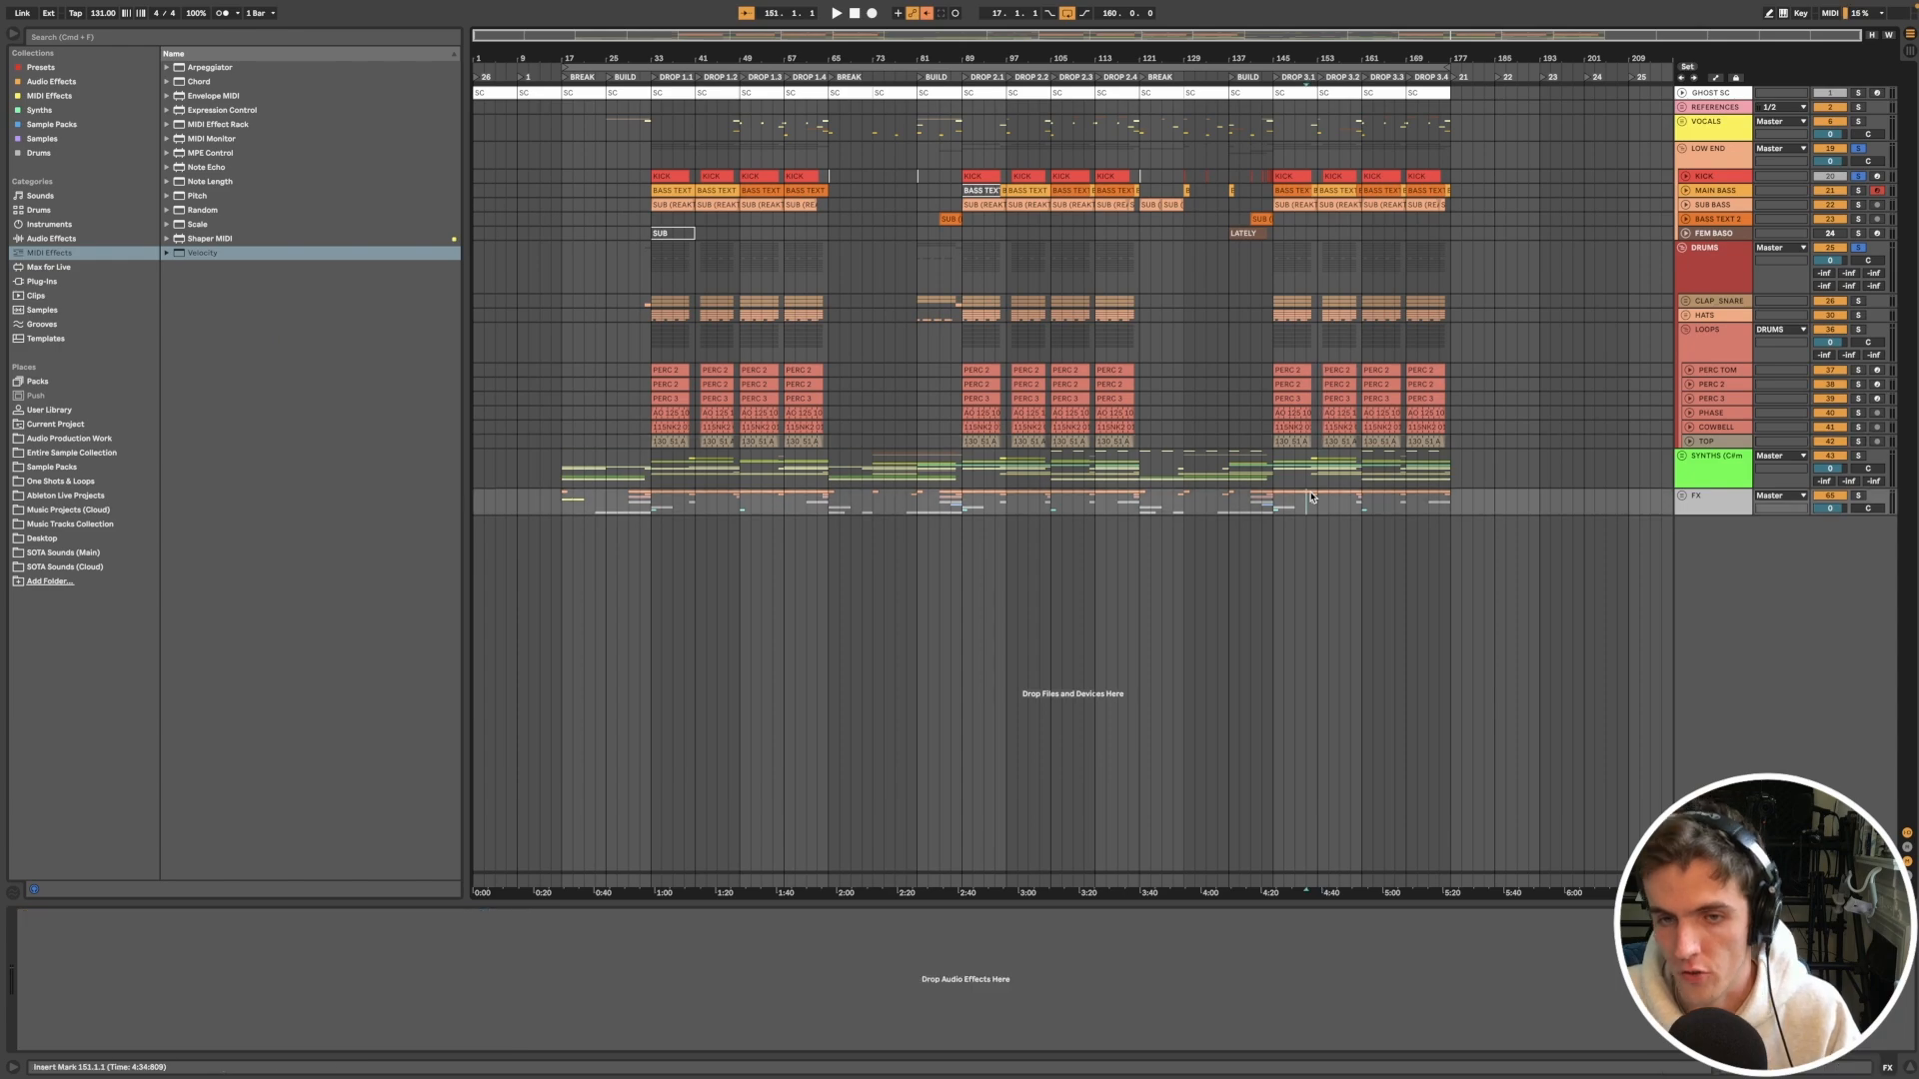
left_click(1258, 411)
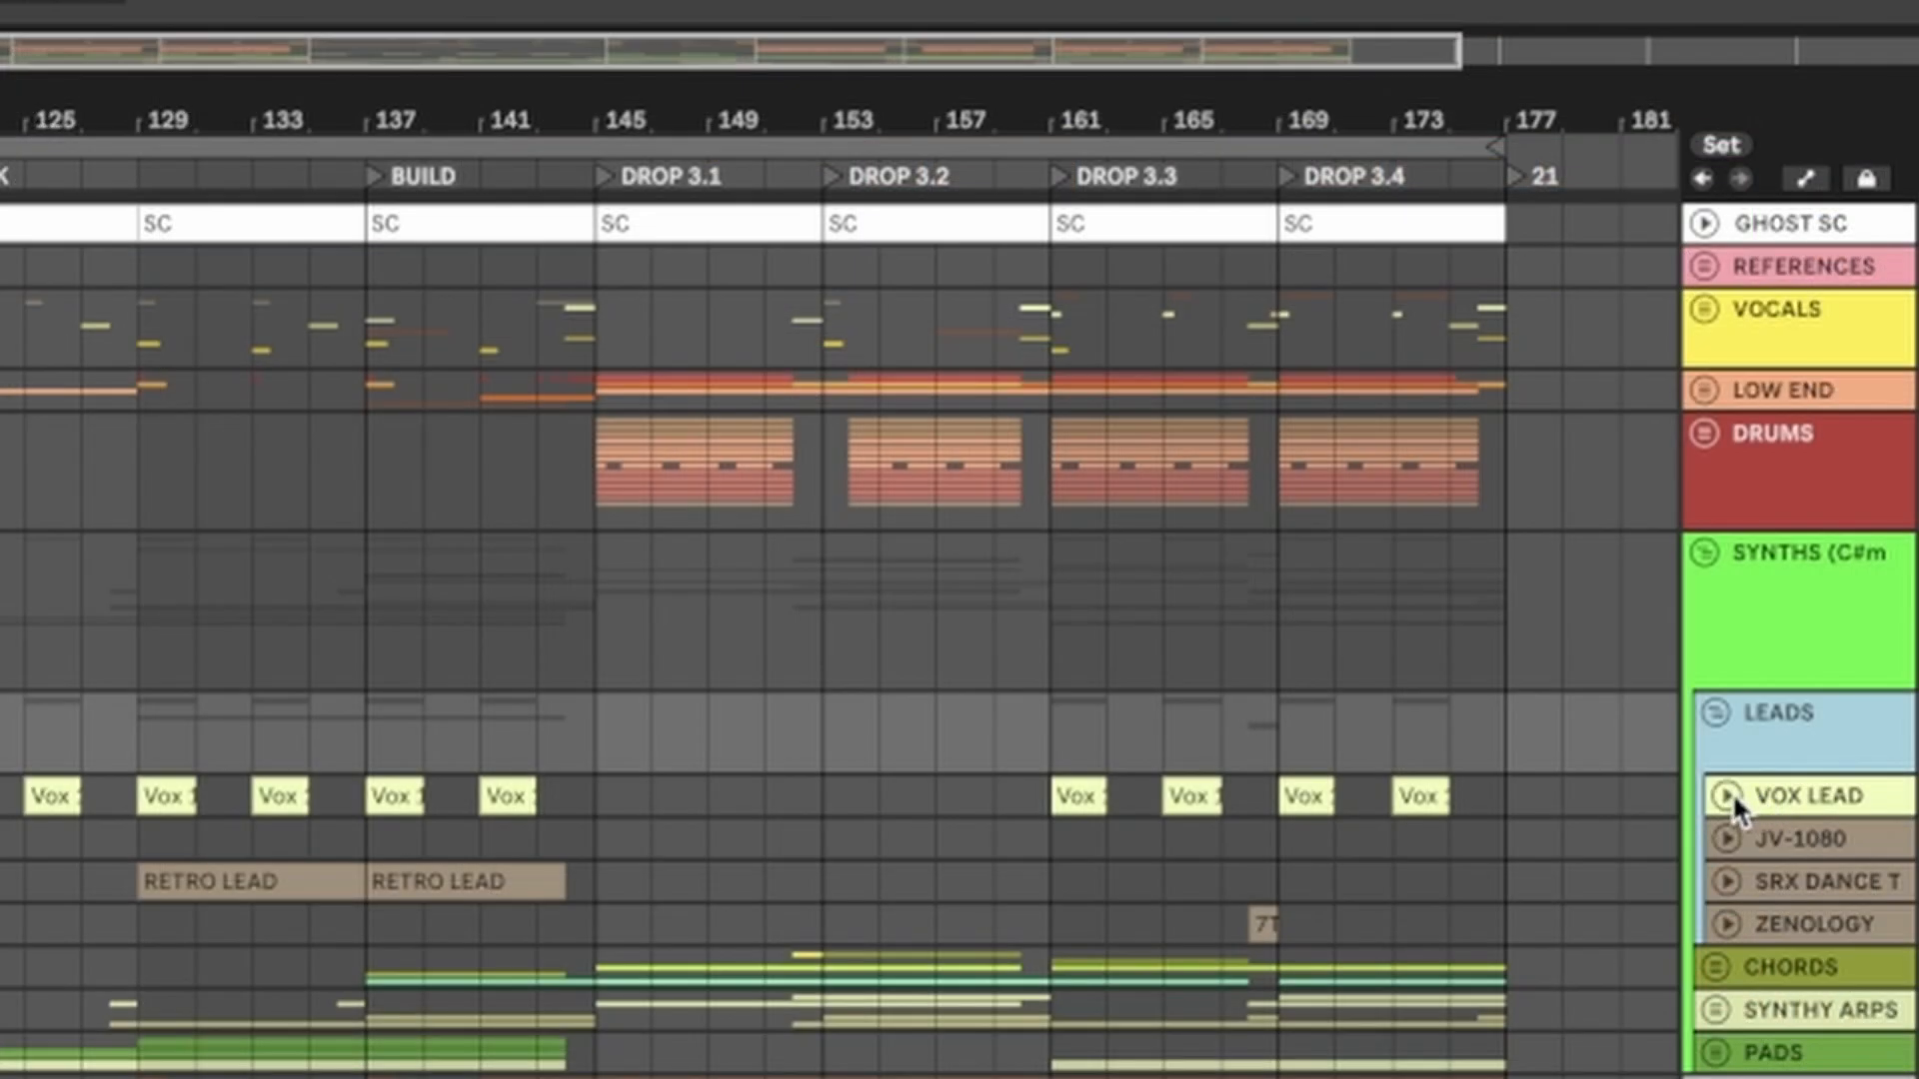
left_click(1732, 798)
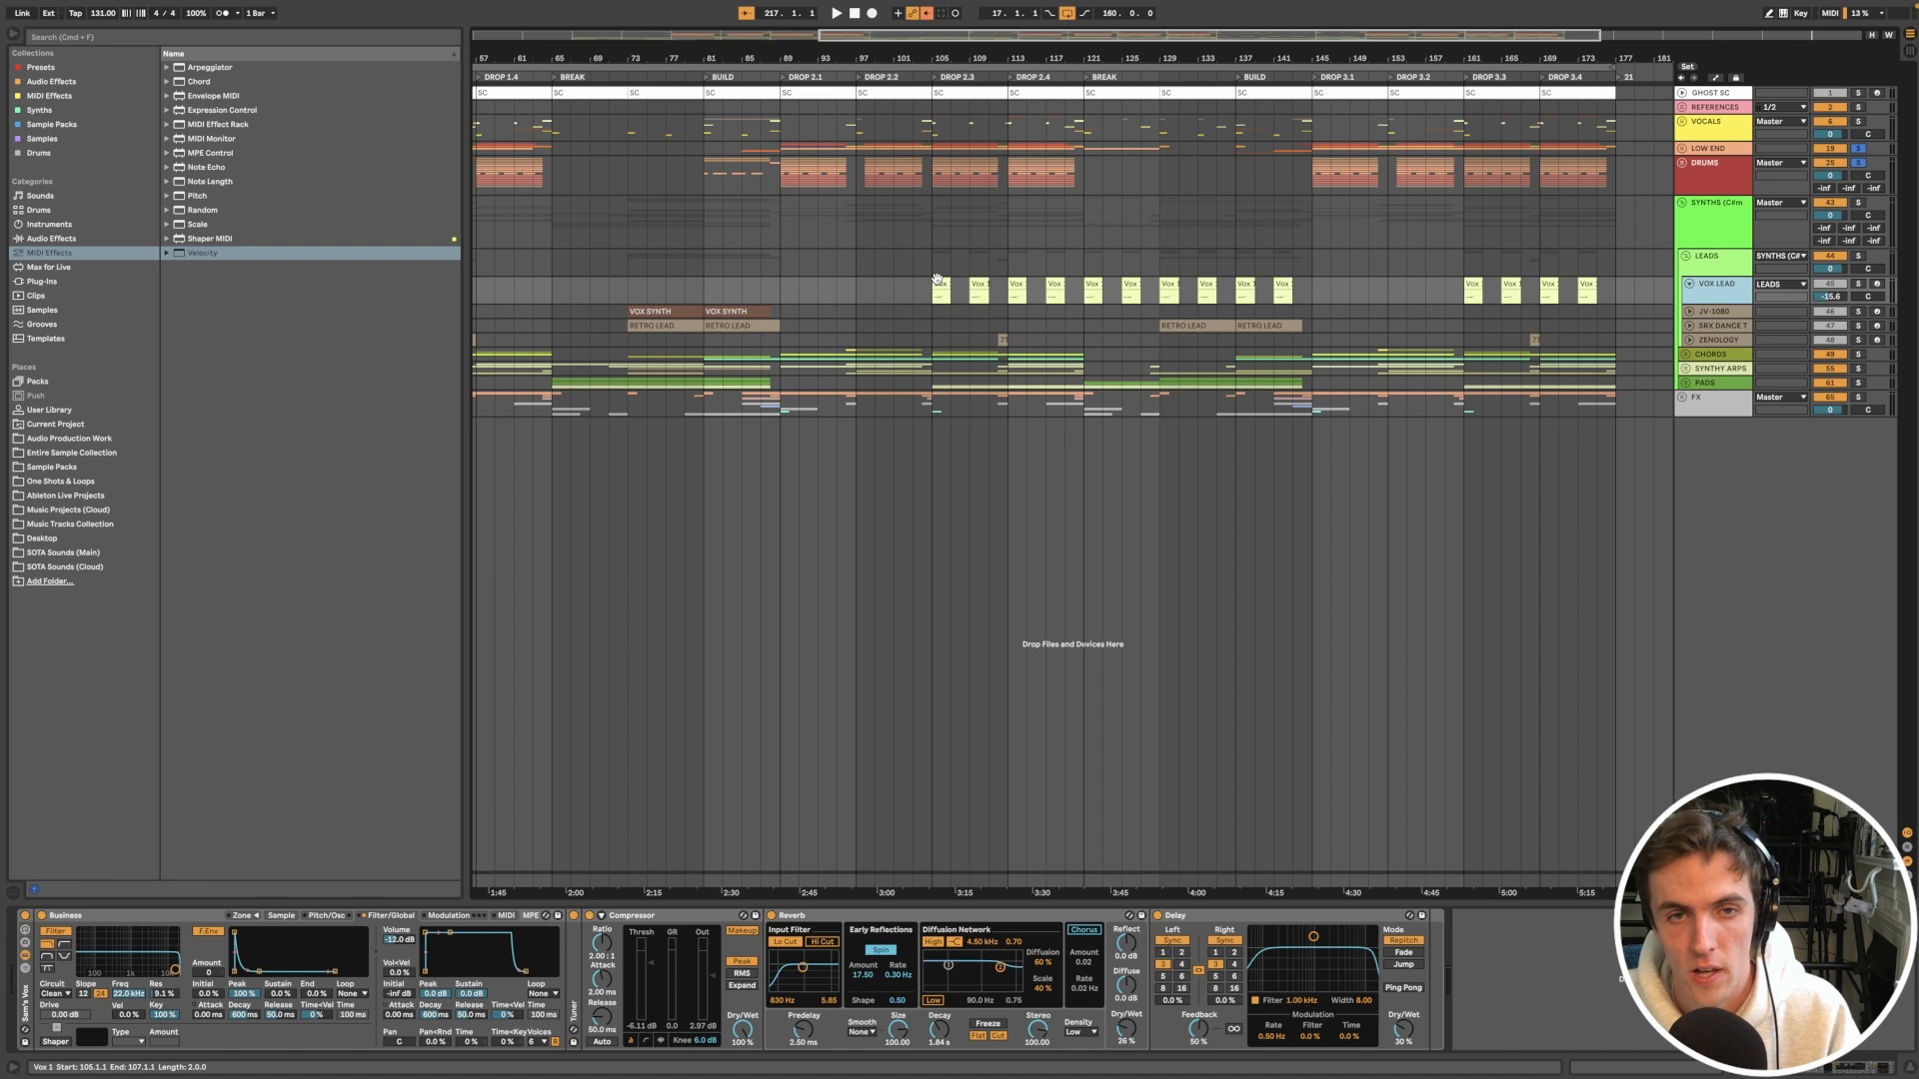
Step: Solo VOX LEAD, play its first Vox 1 clip at DROP 2.3, and select the Business sampler device
left_click(937, 294)
scroll(936, 320, "up", 3)
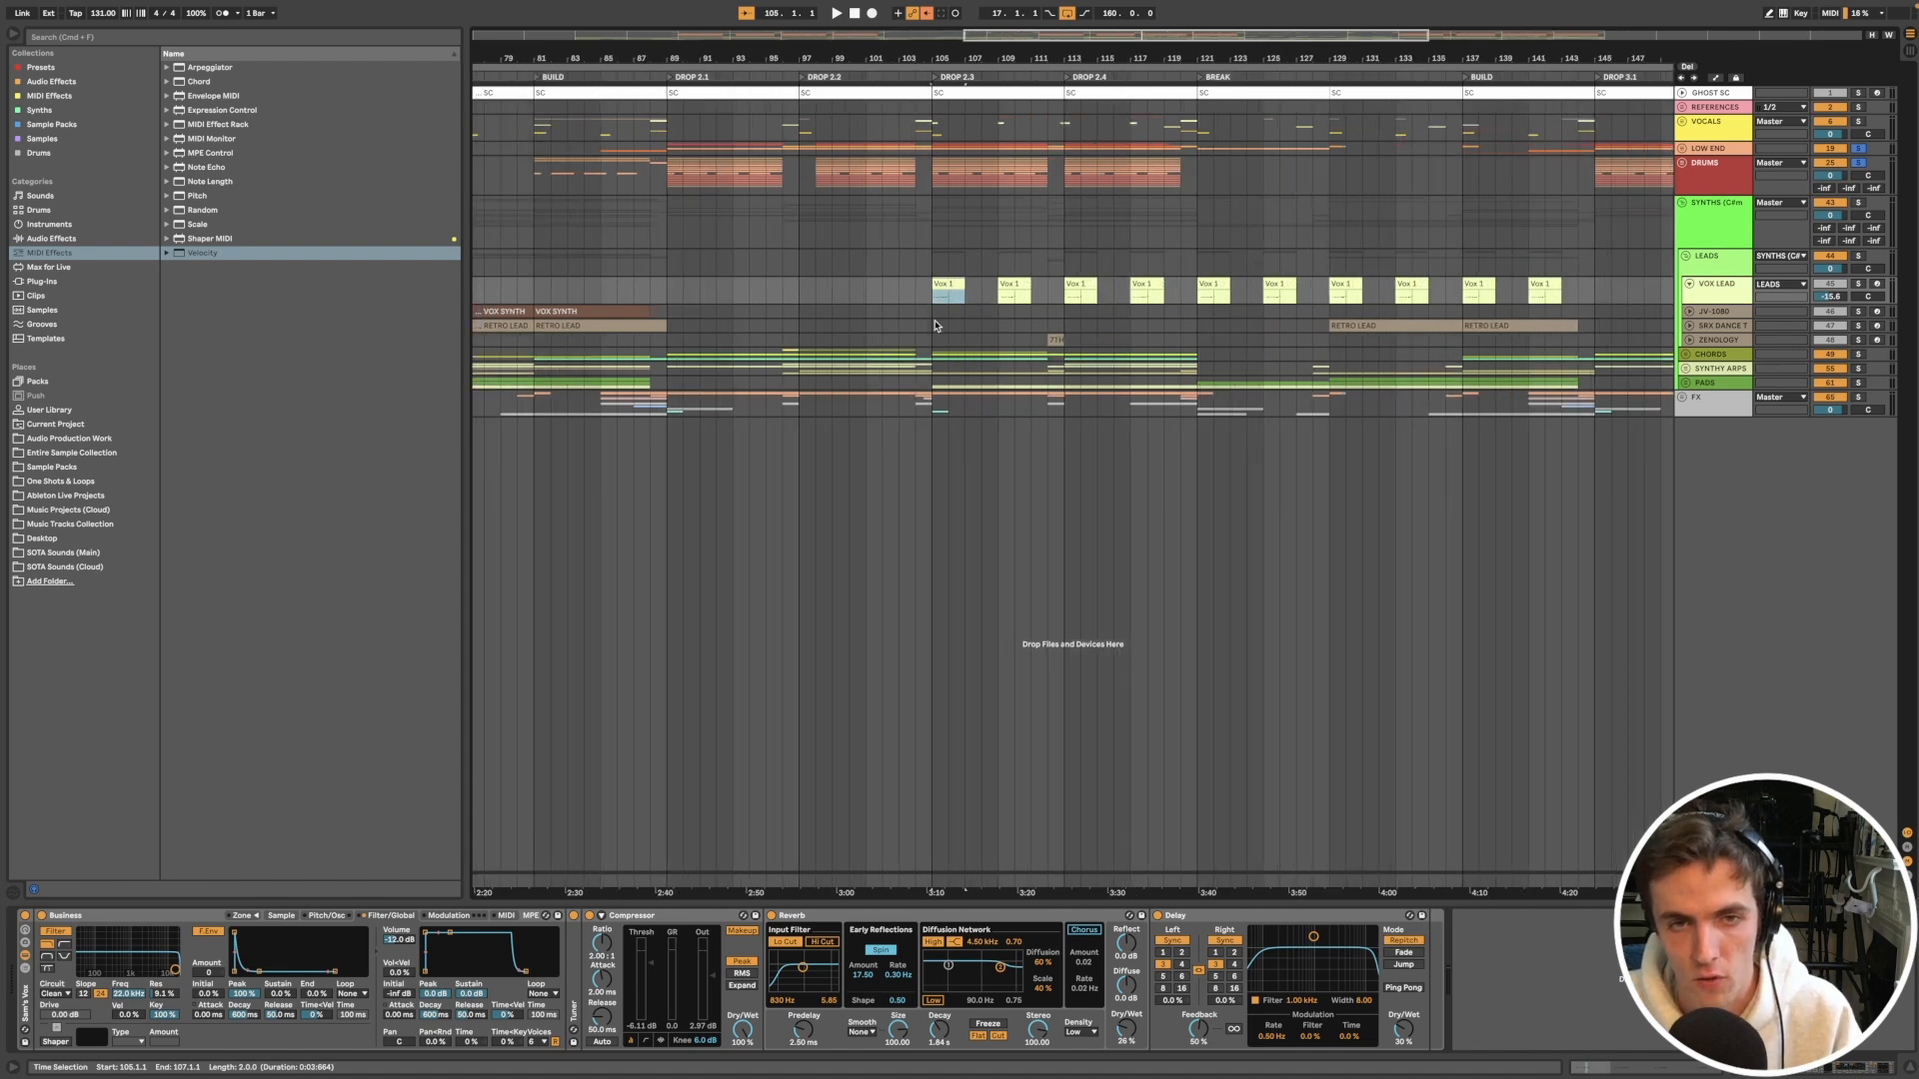
left_click(1856, 285)
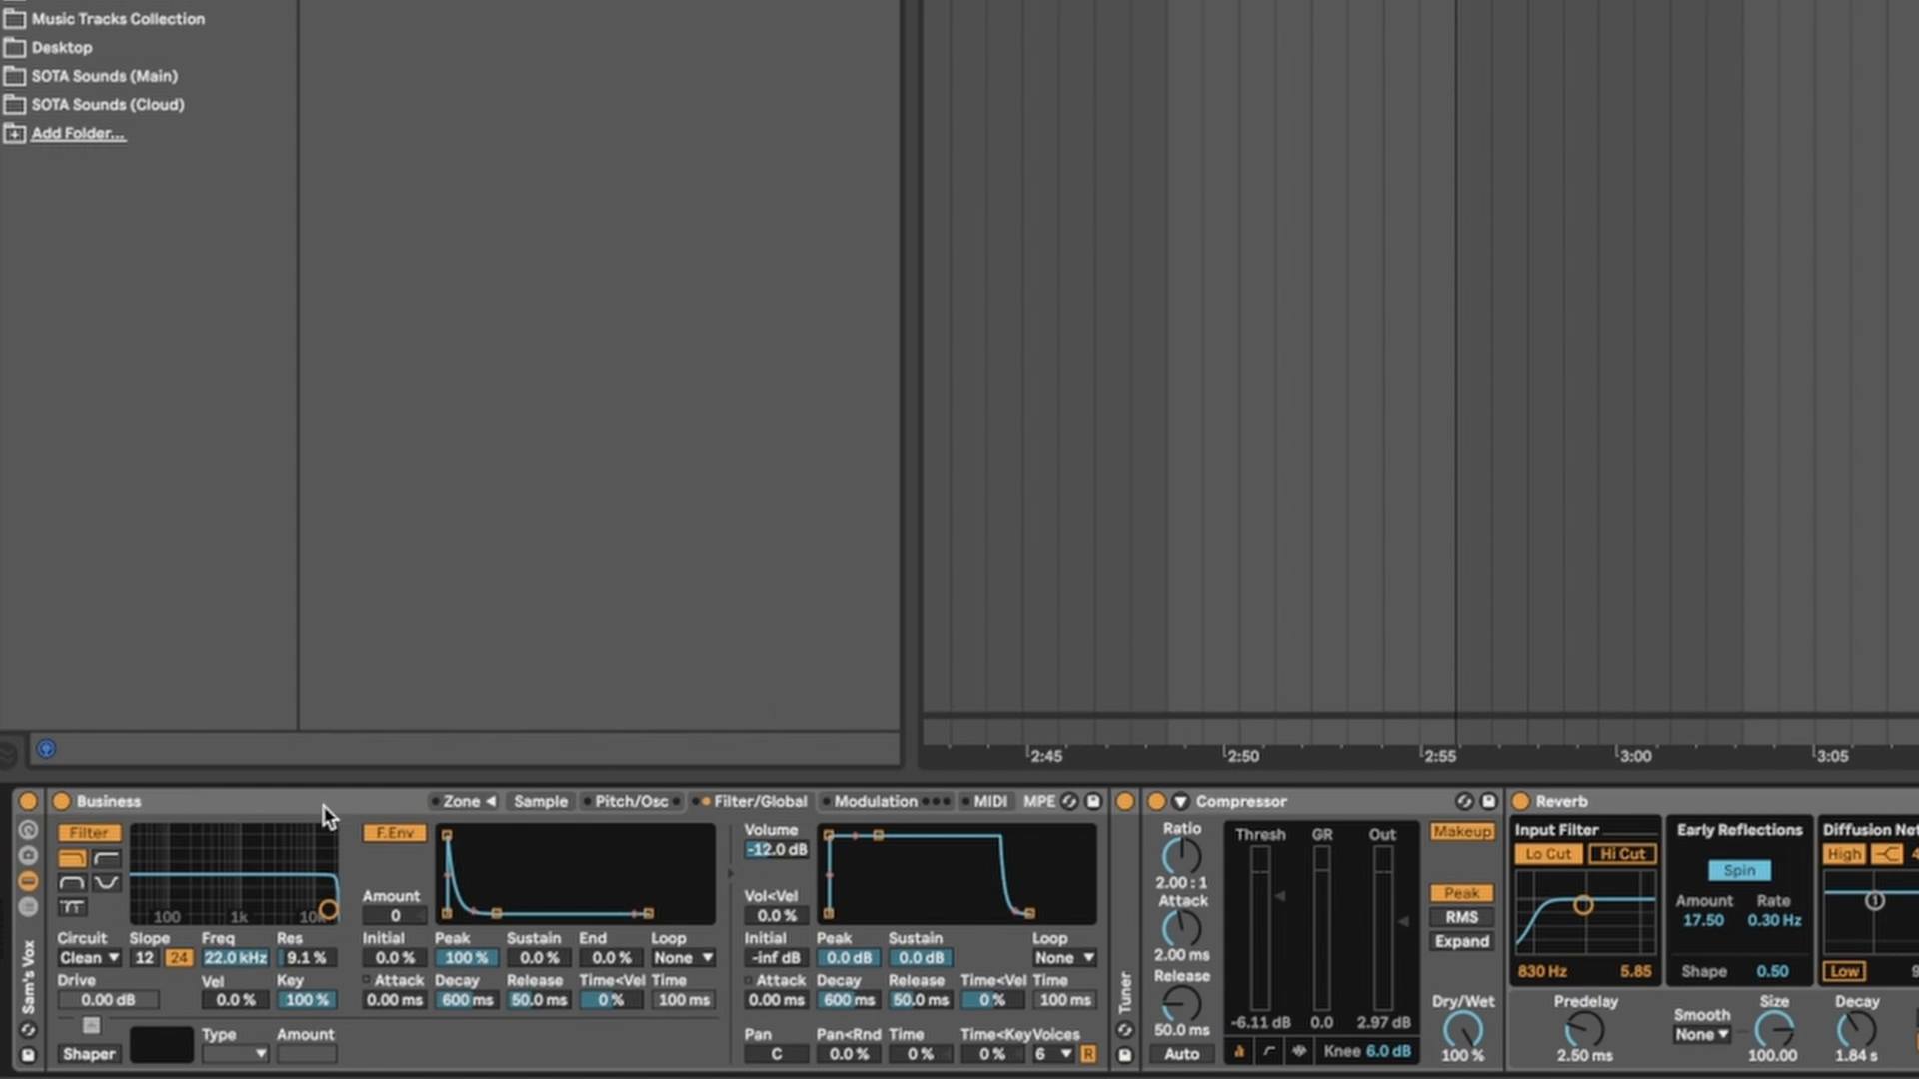
left_click(324, 803)
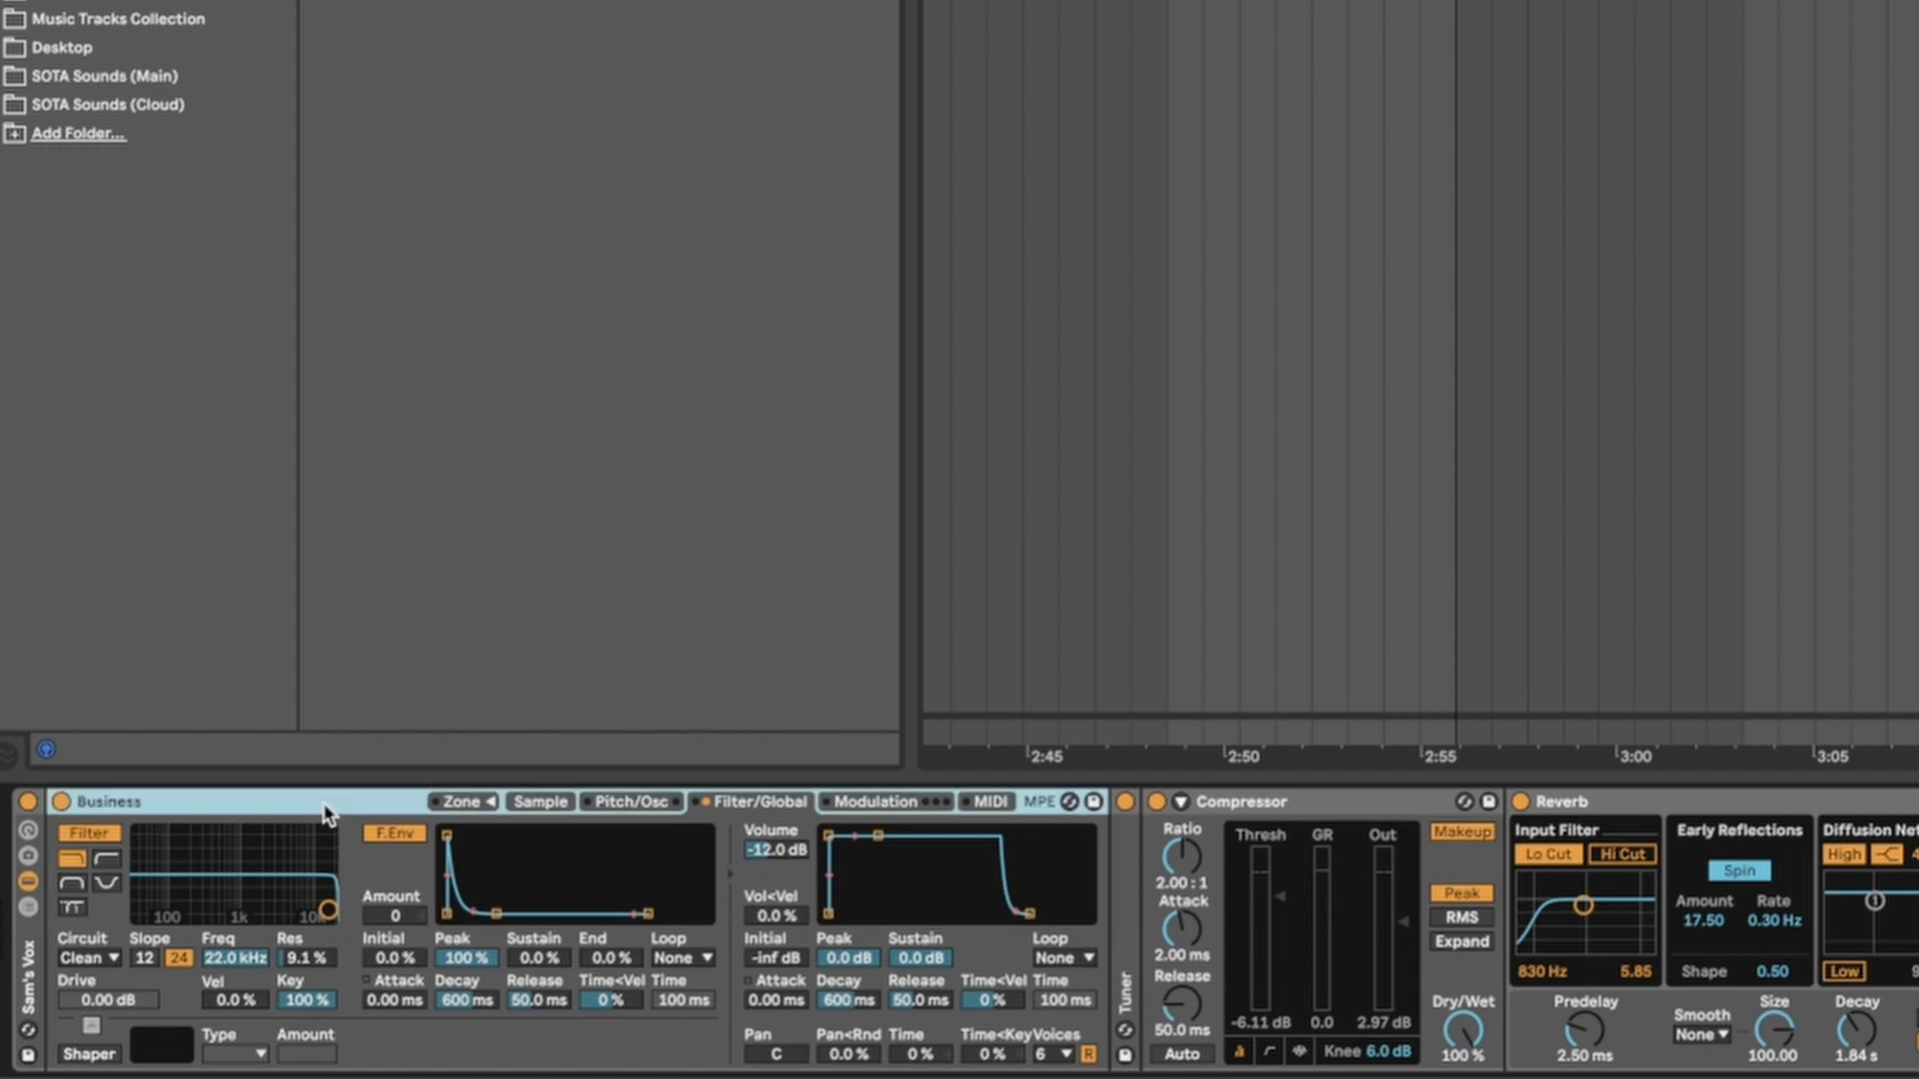
scroll(1052, 386, "down", 2)
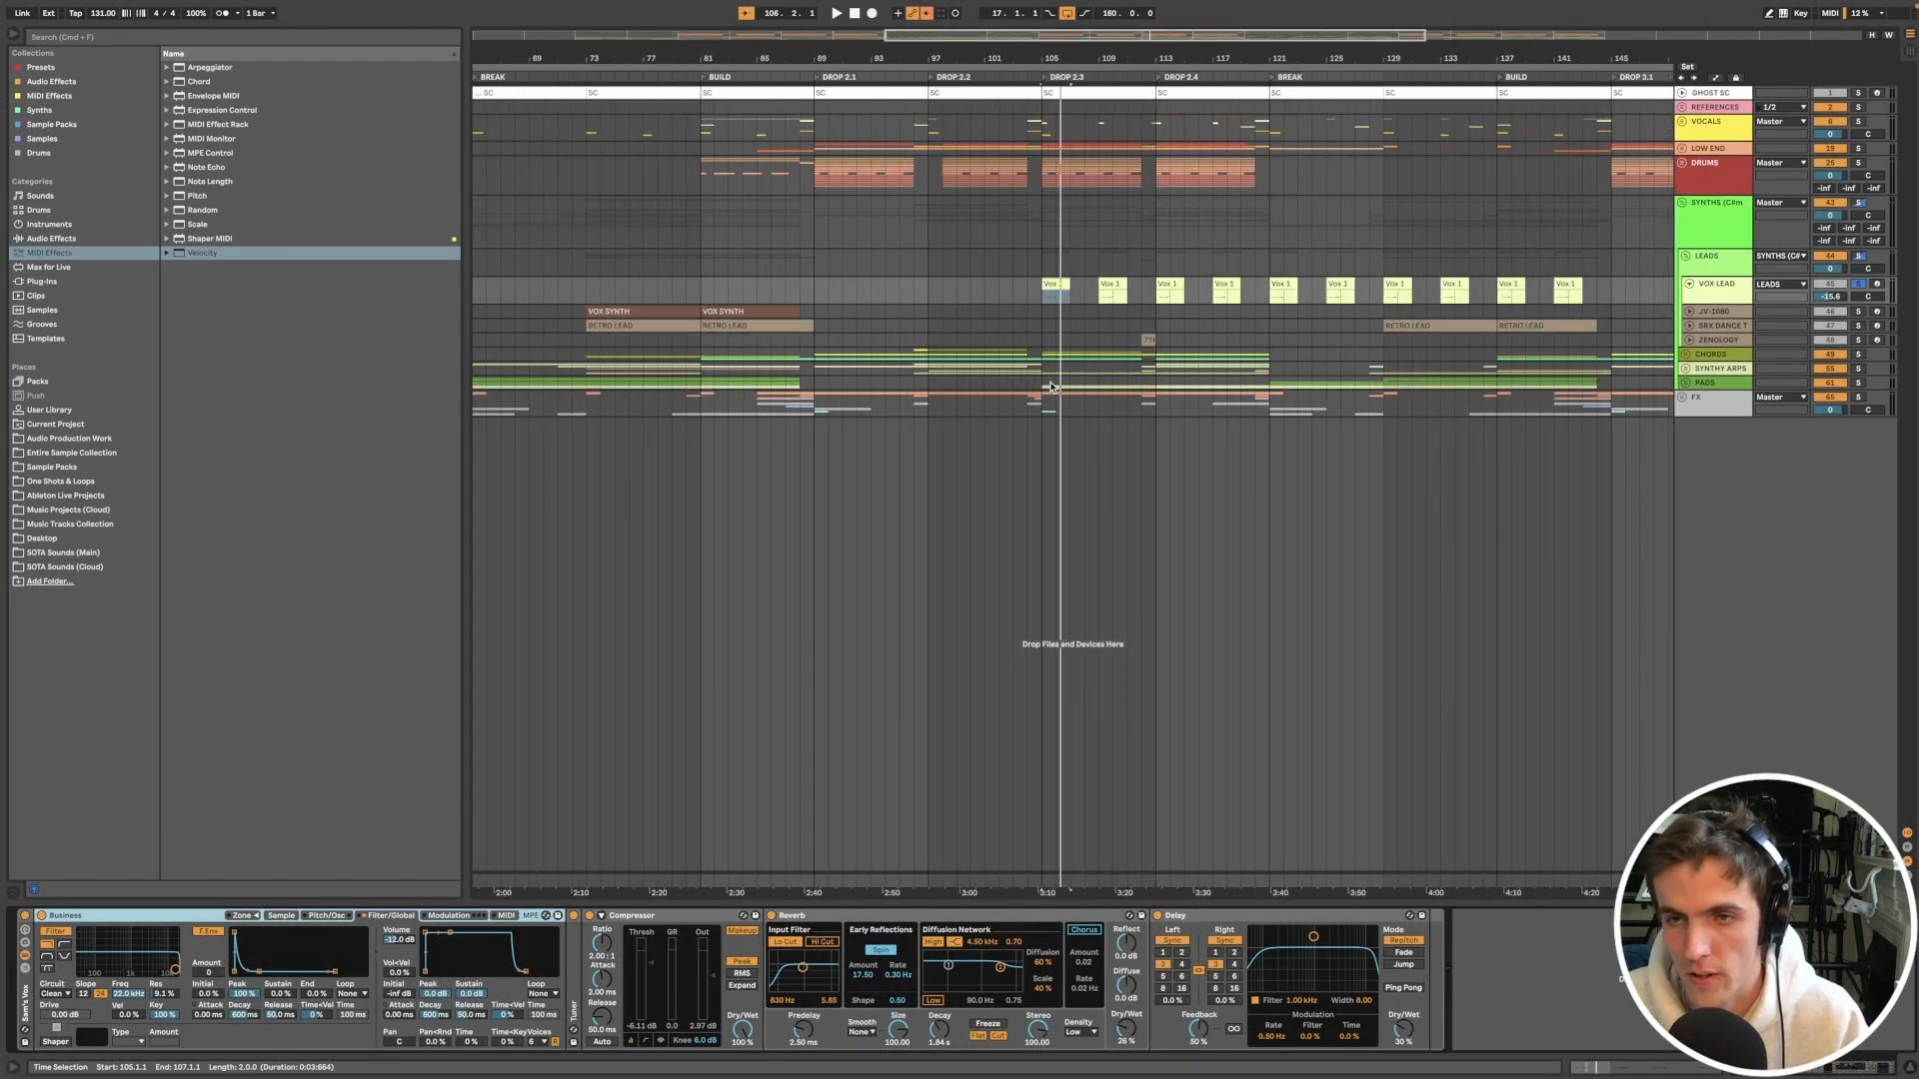
scroll(1052, 386, "down", 3)
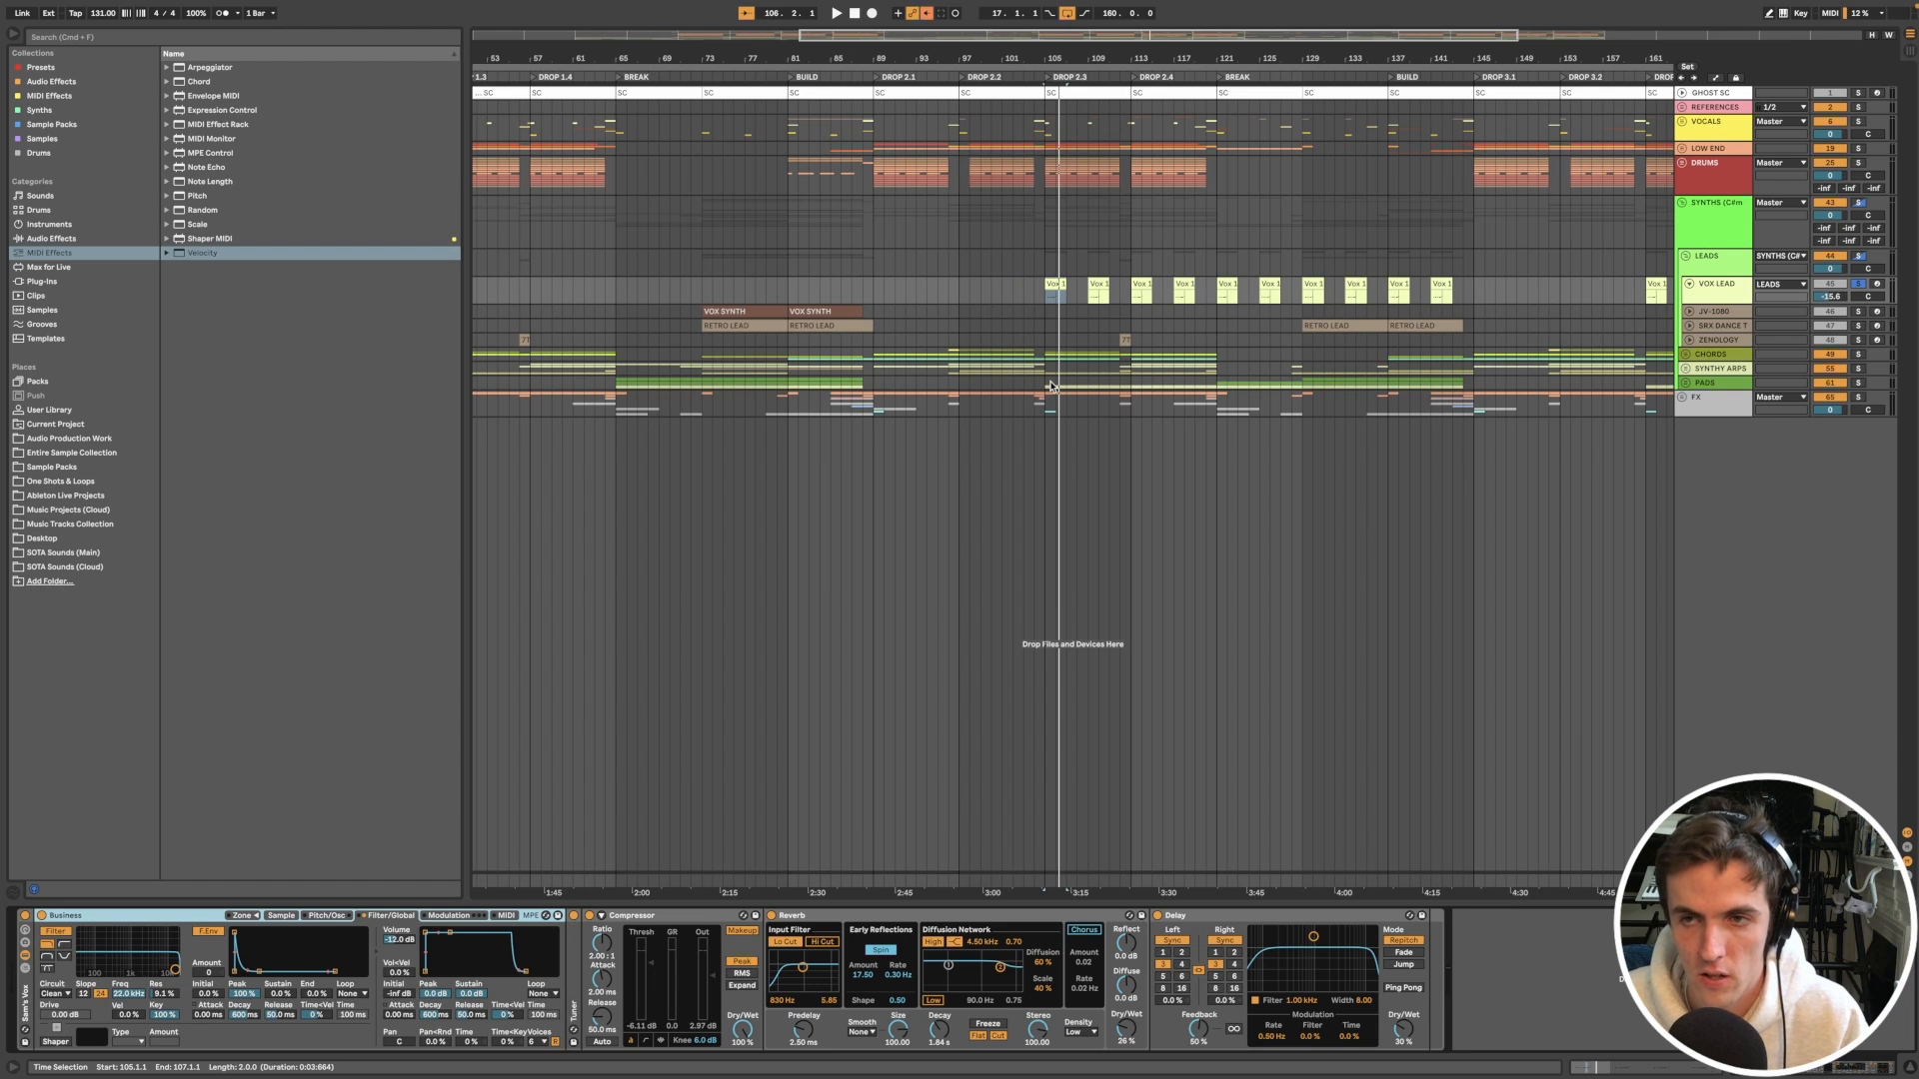
Step: Select the Vox 1 clip at the start of DROP 3.3 and play the vocal lead from there
scroll(1051, 387, "down", 1)
scroll(1277, 287, "down", 3)
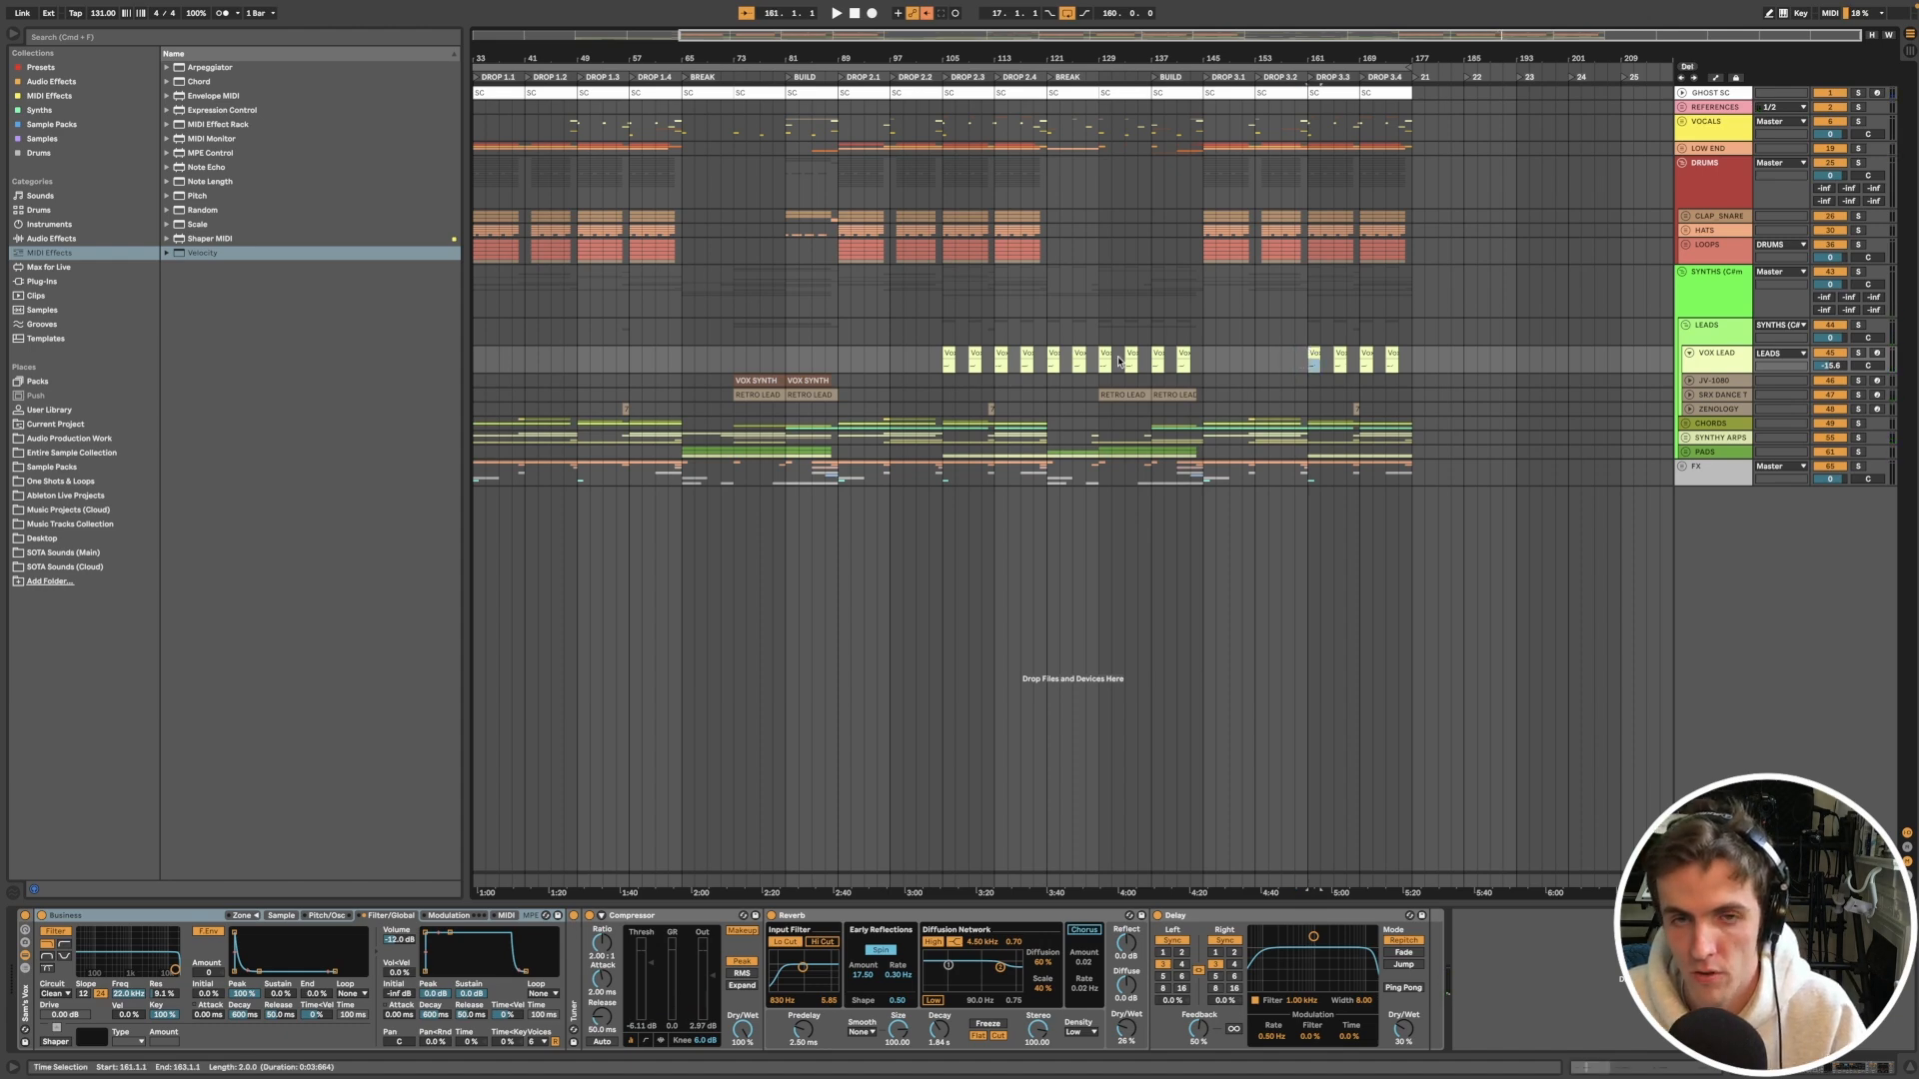
key("space")
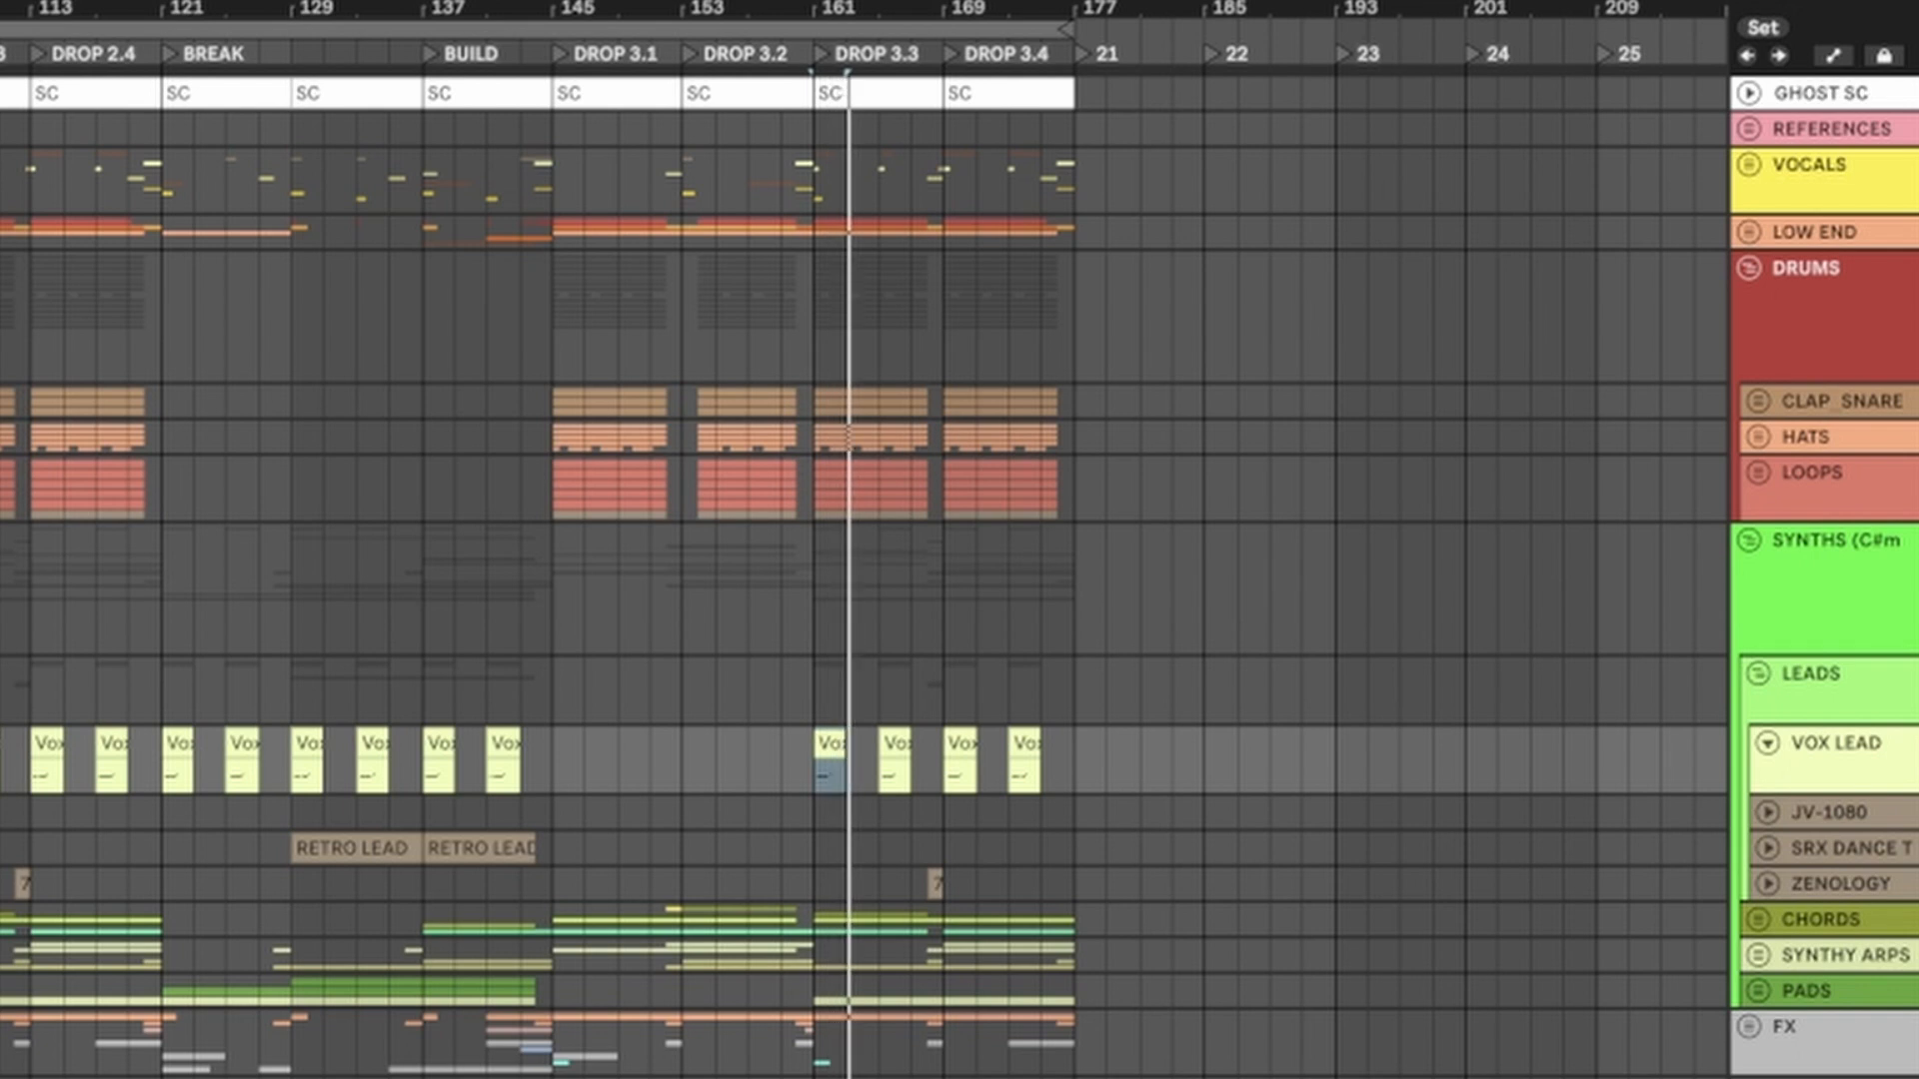
scroll(1016, 720, "up", 5)
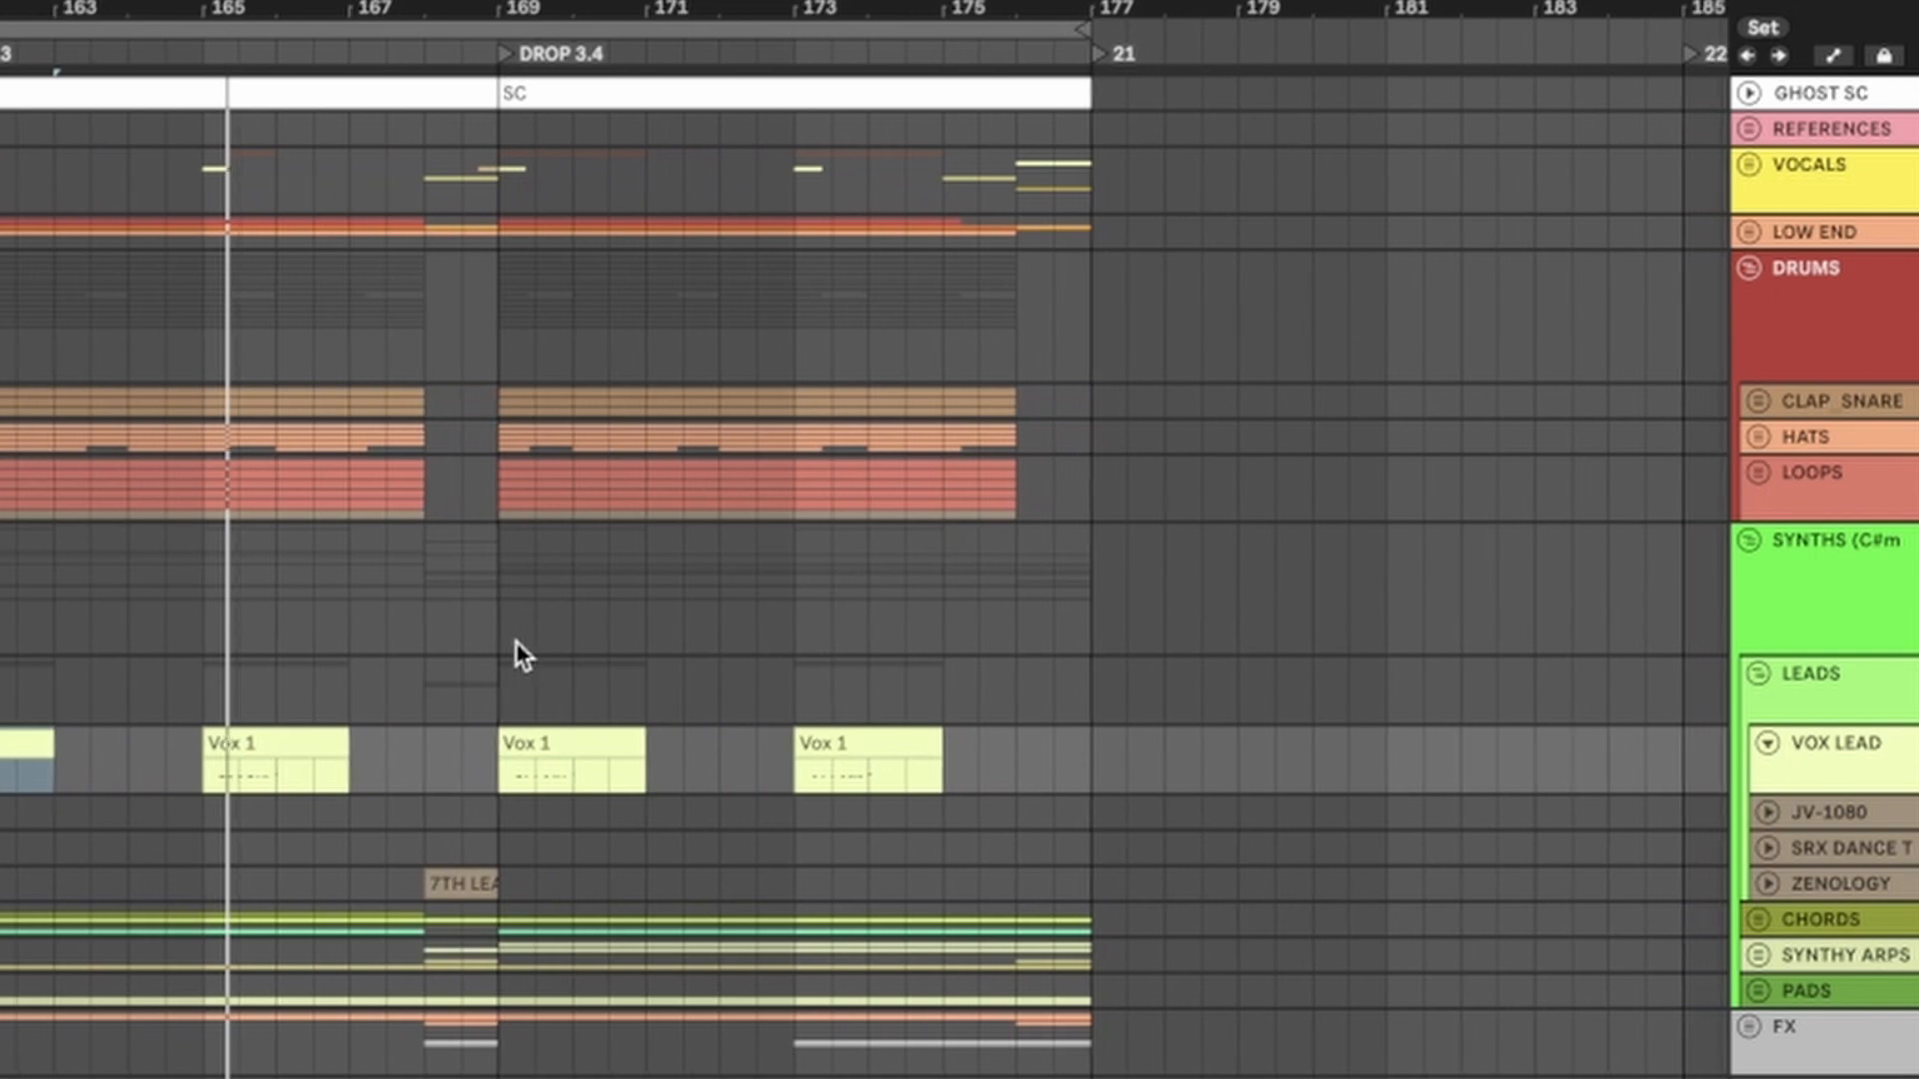
scroll(515, 641, "down", 8)
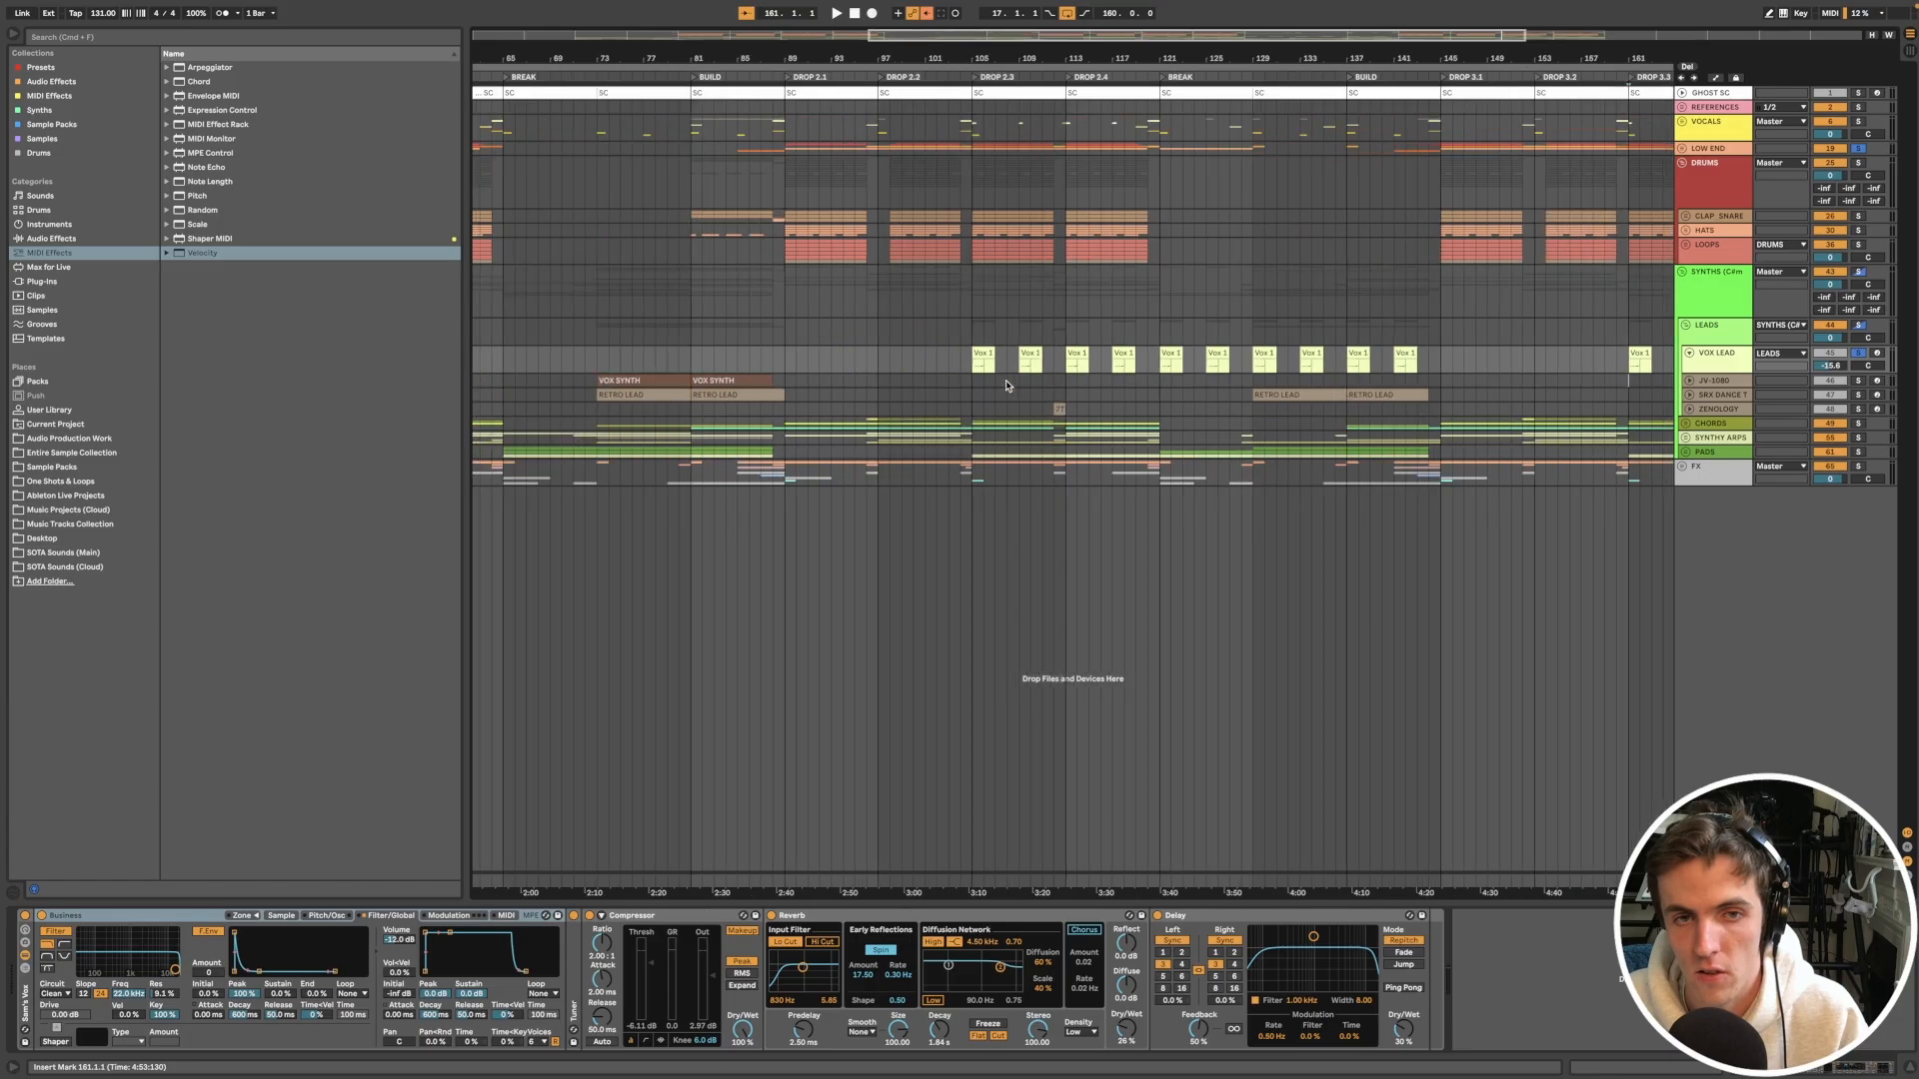
Step: Solo JV-1080, play the VOX SYNTH clip from bar 73, and open the track's synthesizer plug-in
scroll(994, 387, "left", 10)
left_click(988, 402)
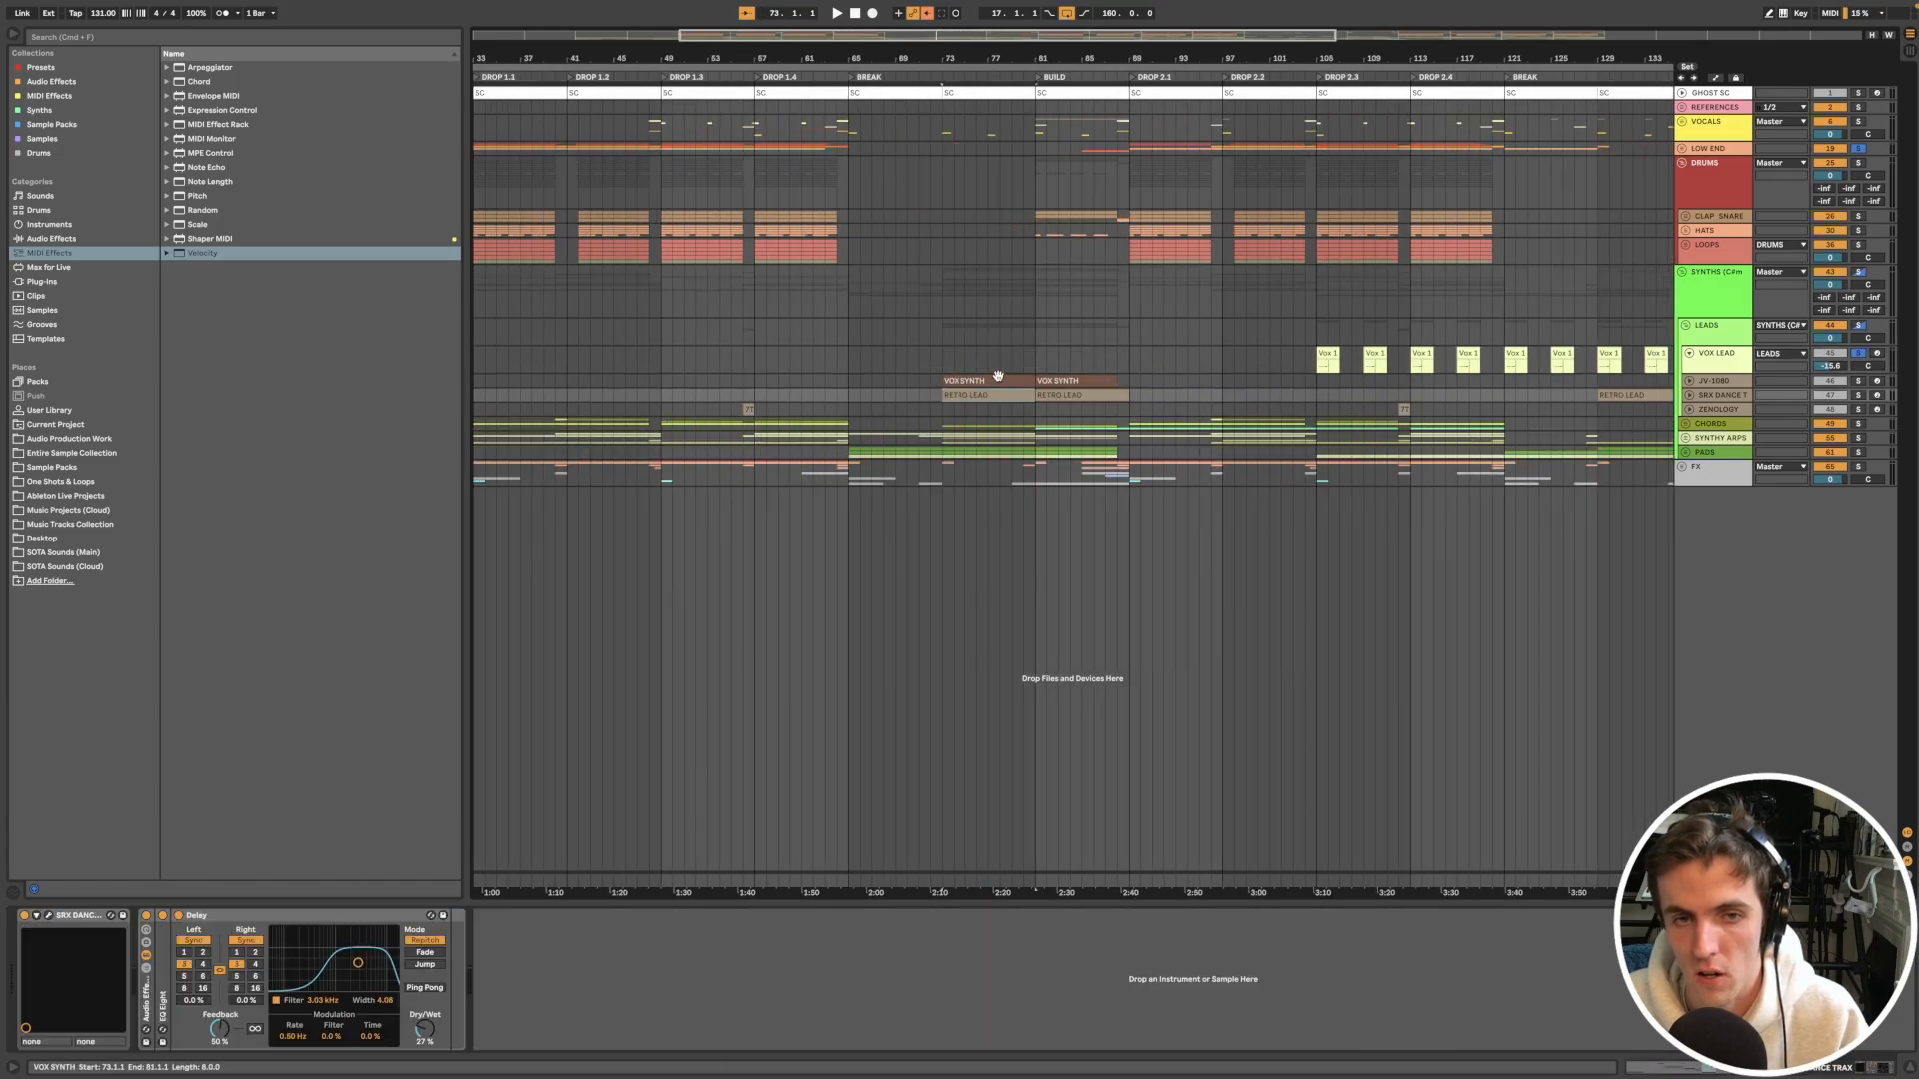
left_click(1001, 375)
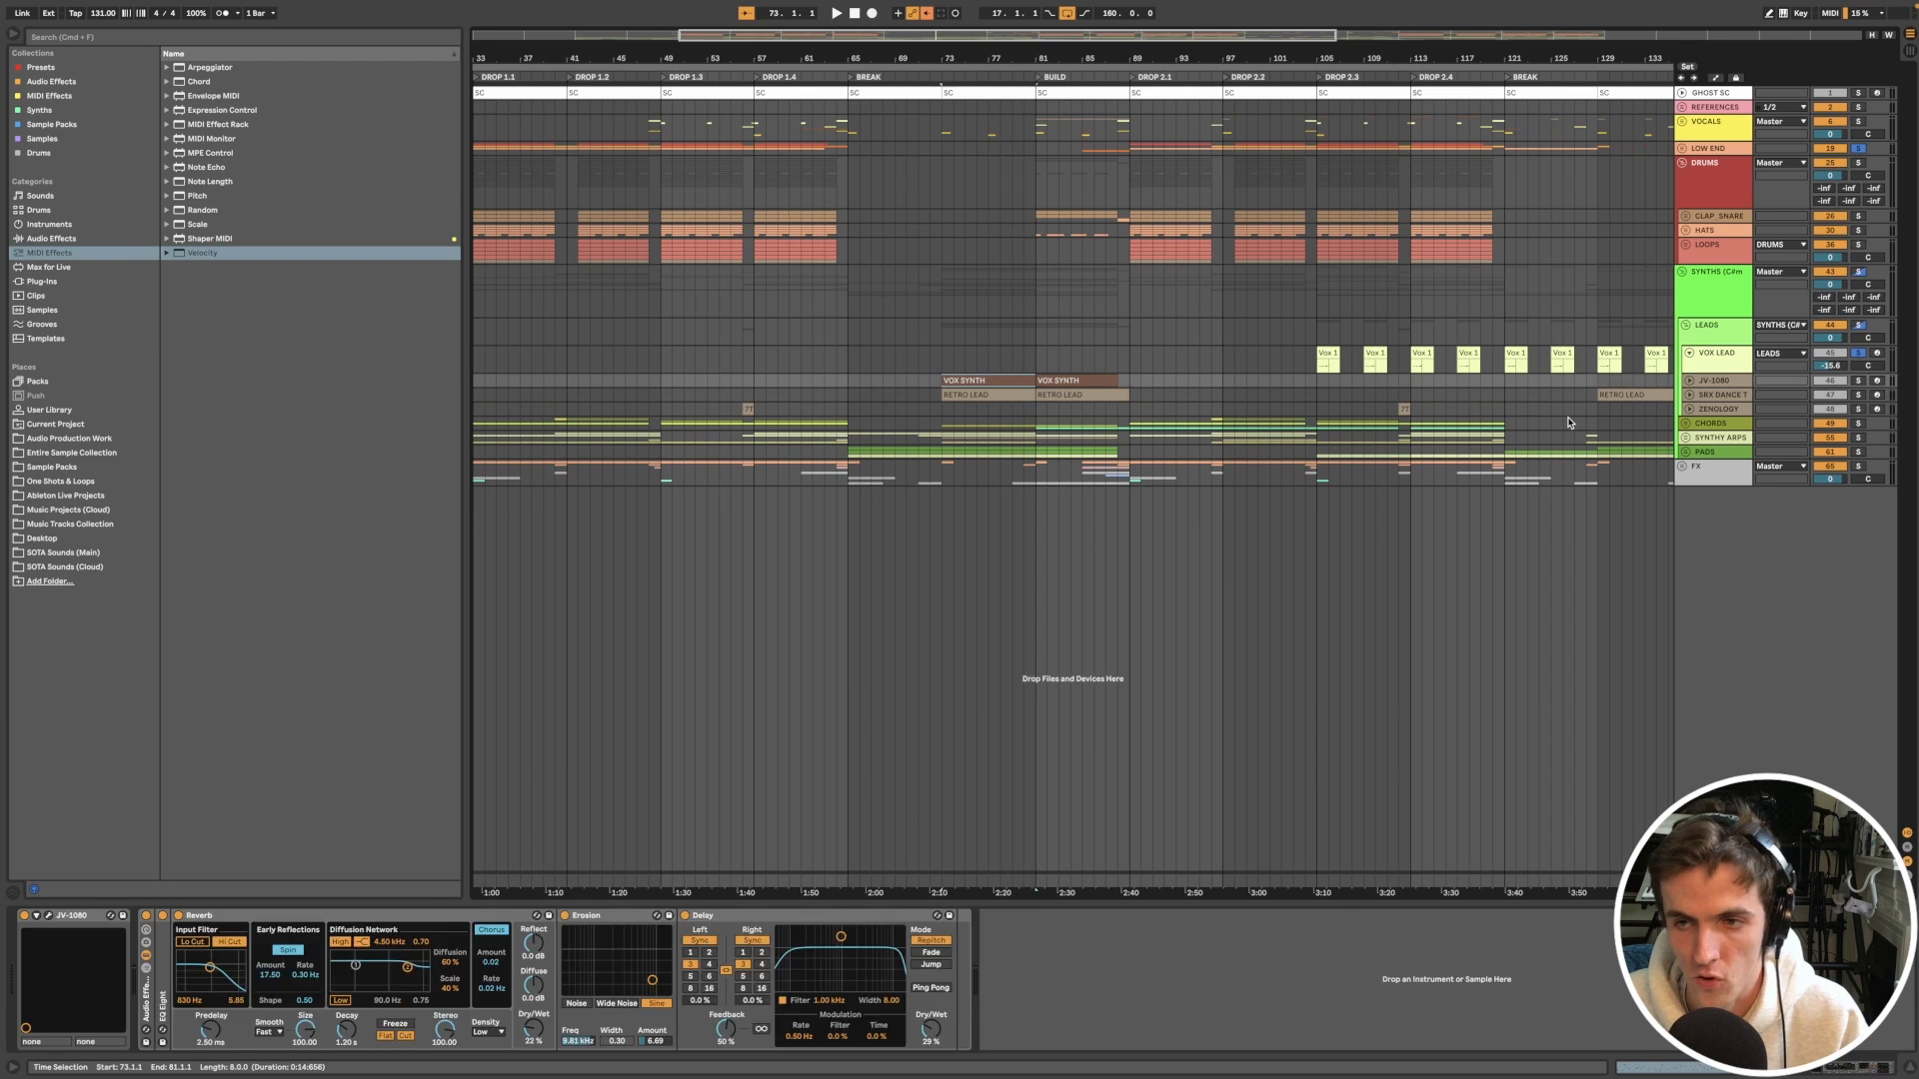
left_click(1719, 382)
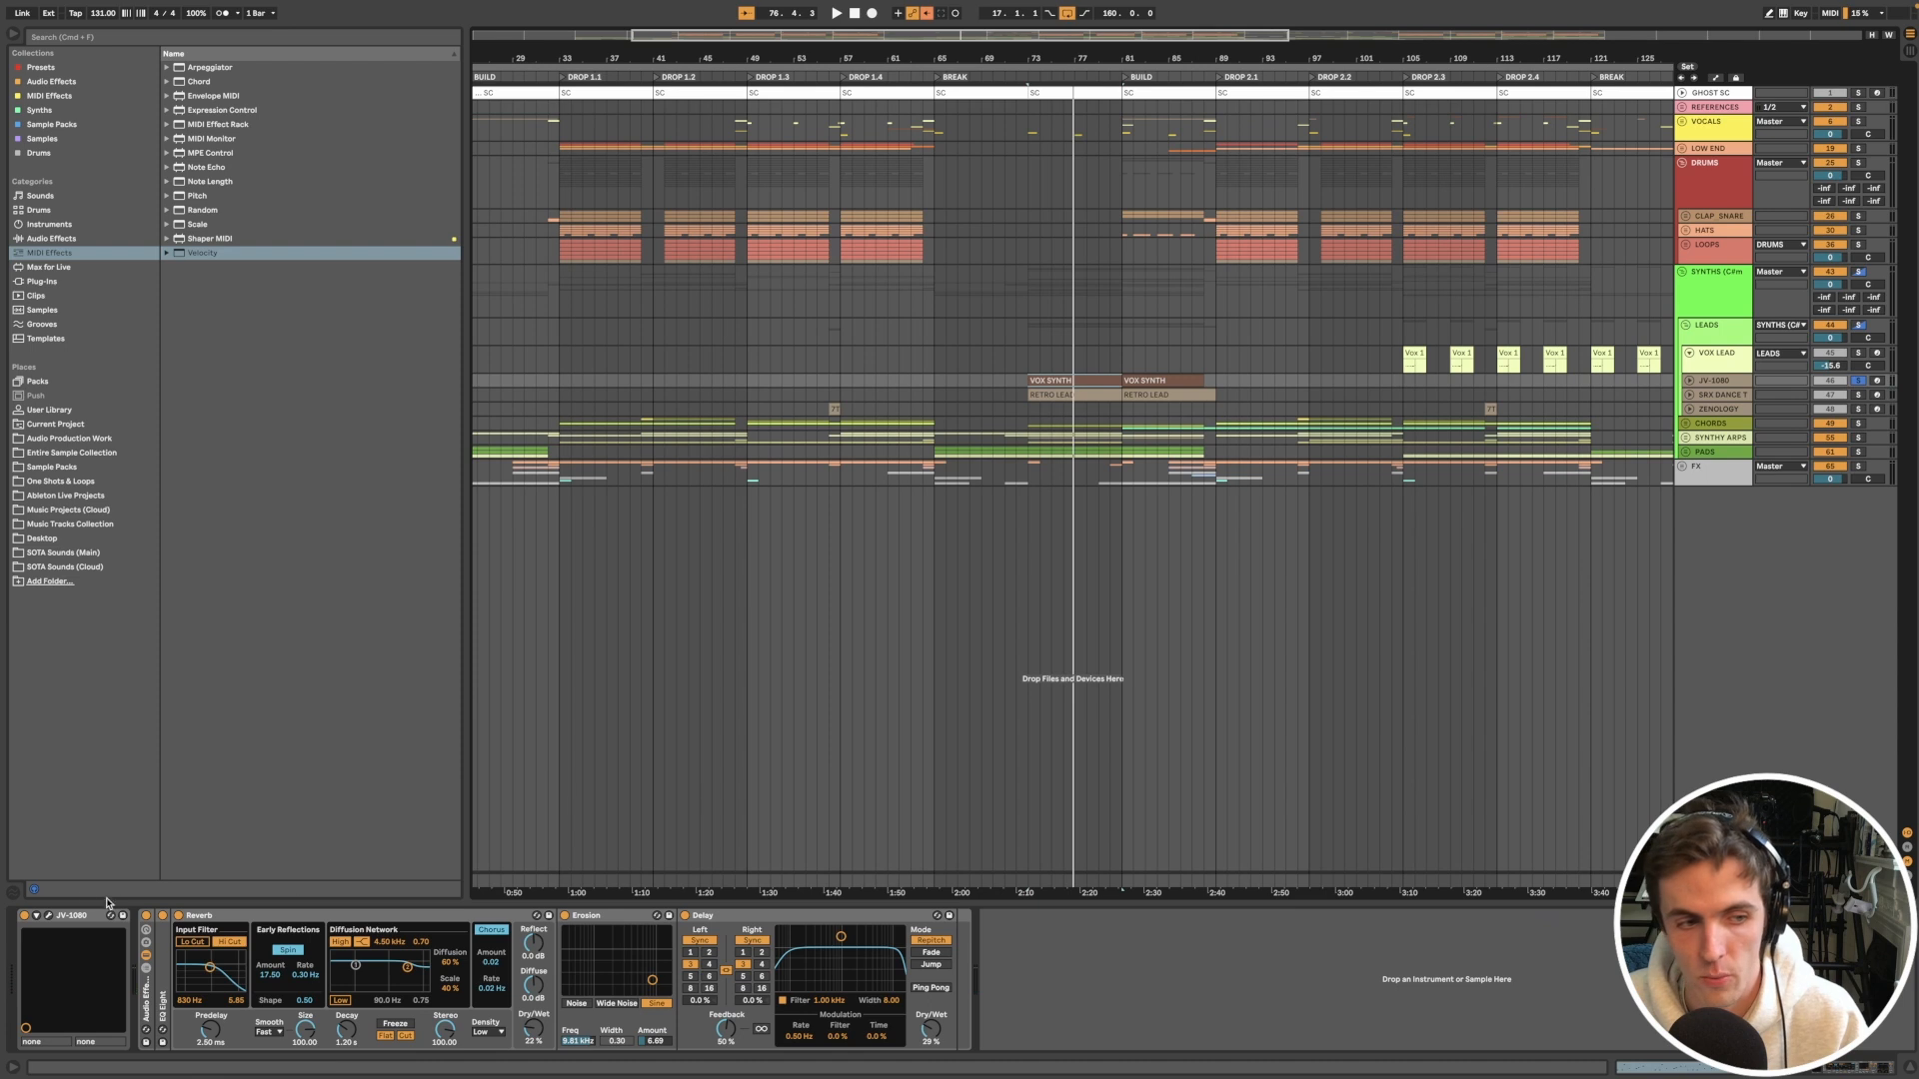
left_click(50, 915)
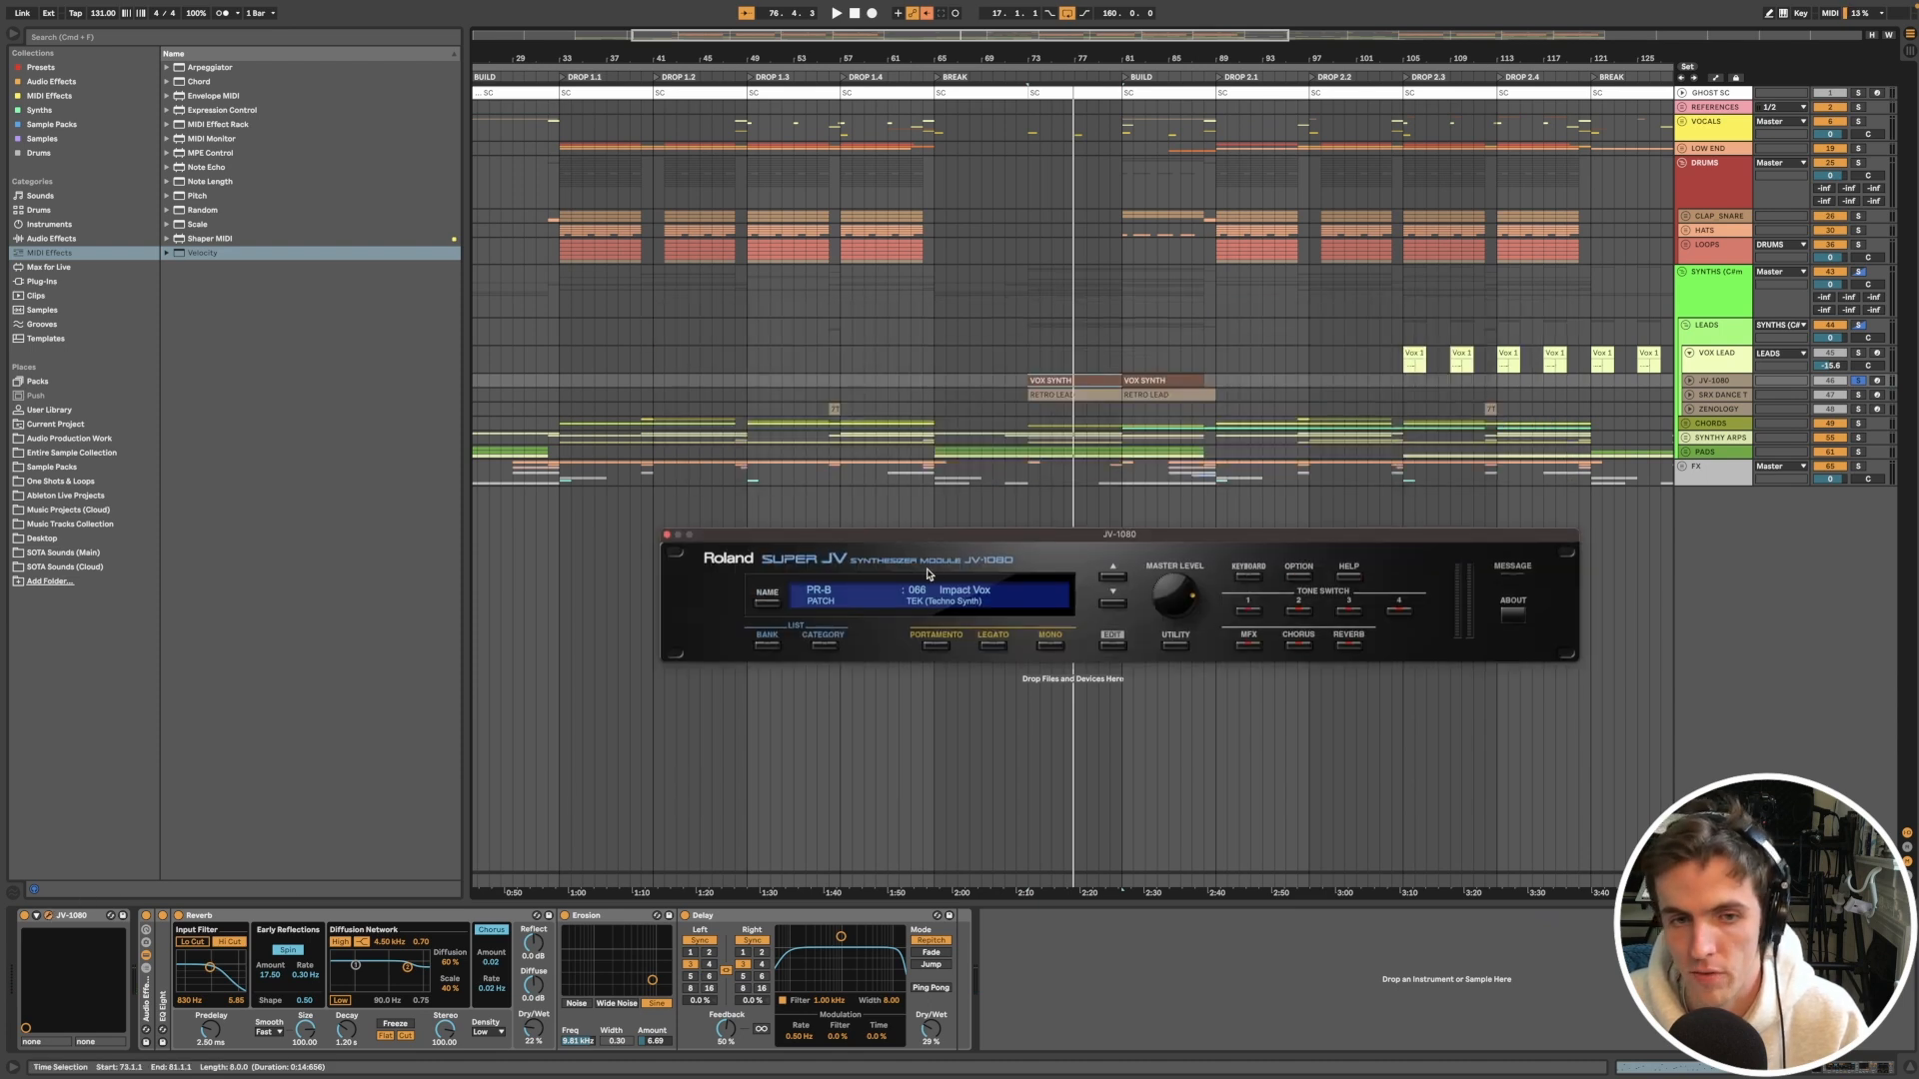
Step: Play the RETRO LEAD clips from bar 73 and from the BUILD section, and the ZENOLOGY lead clip before DROP 1.4
left_click(1084, 396)
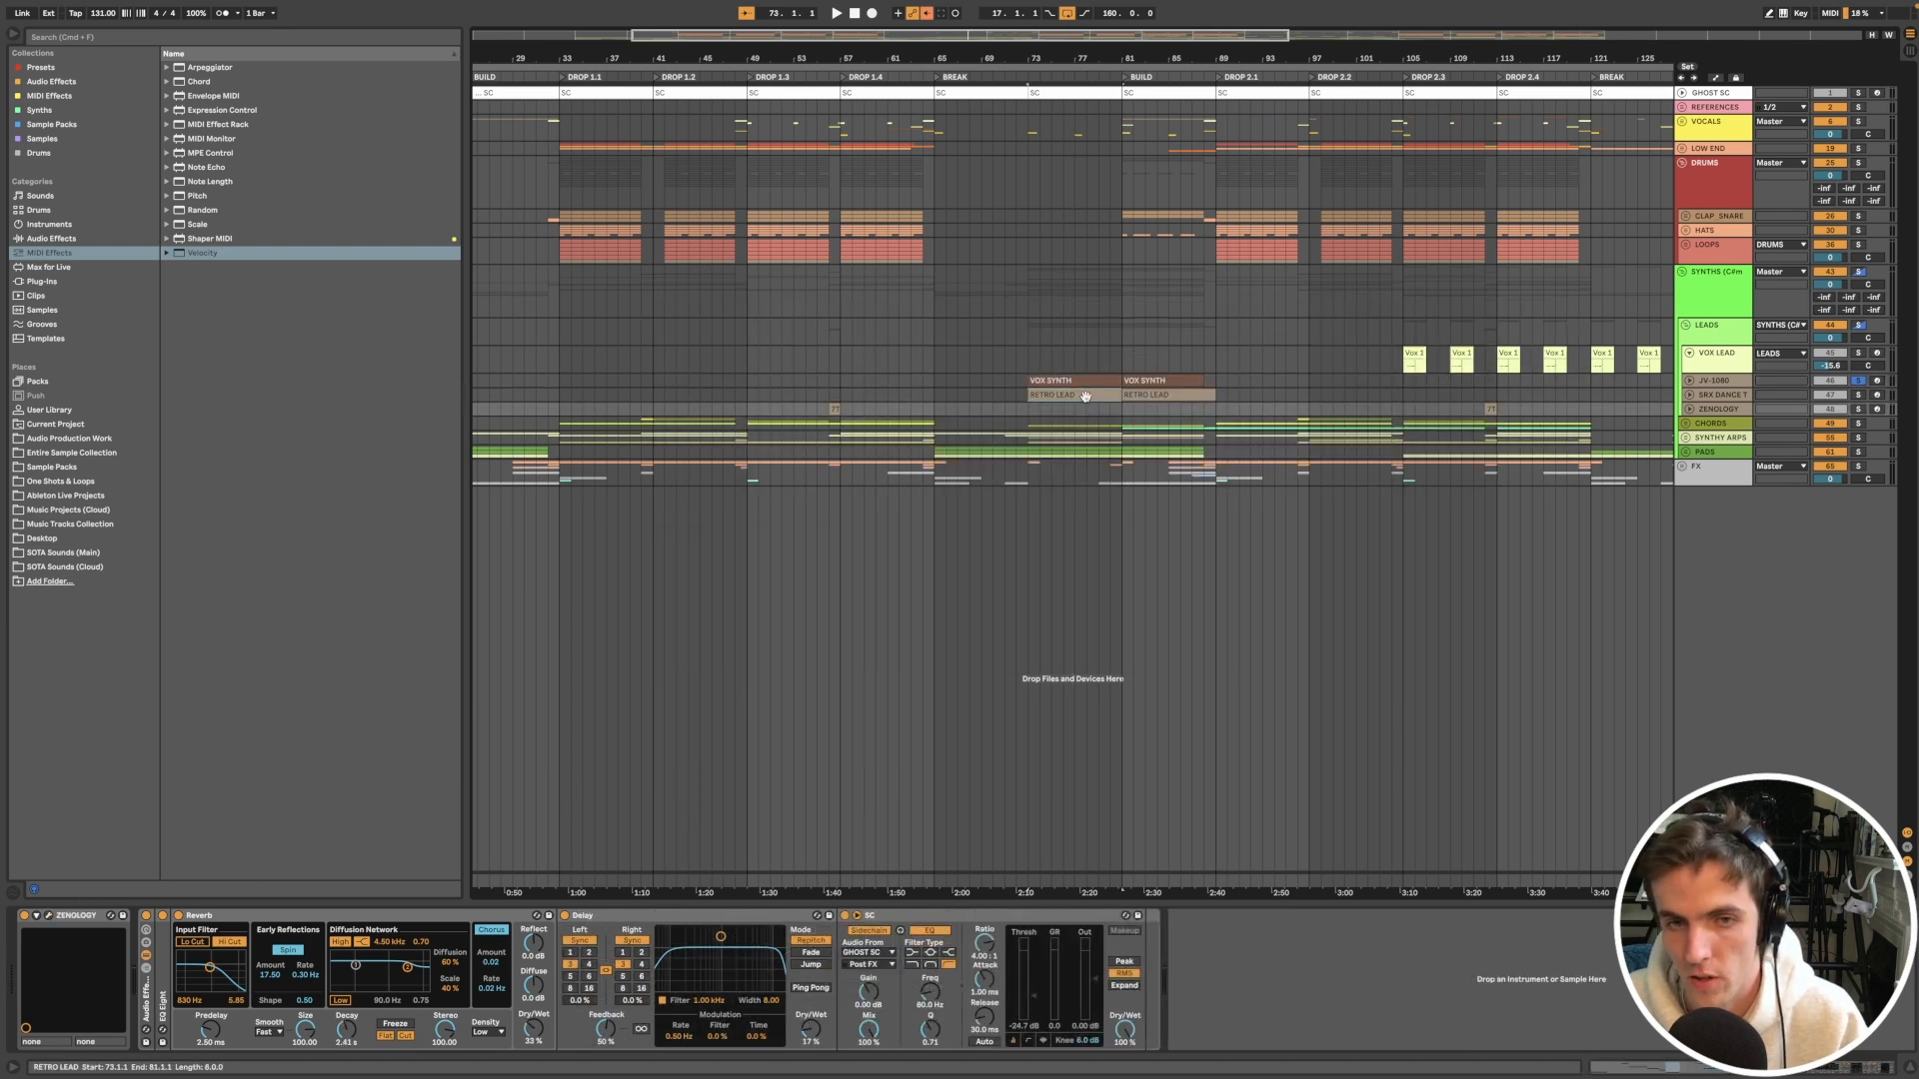
left_click(1689, 396)
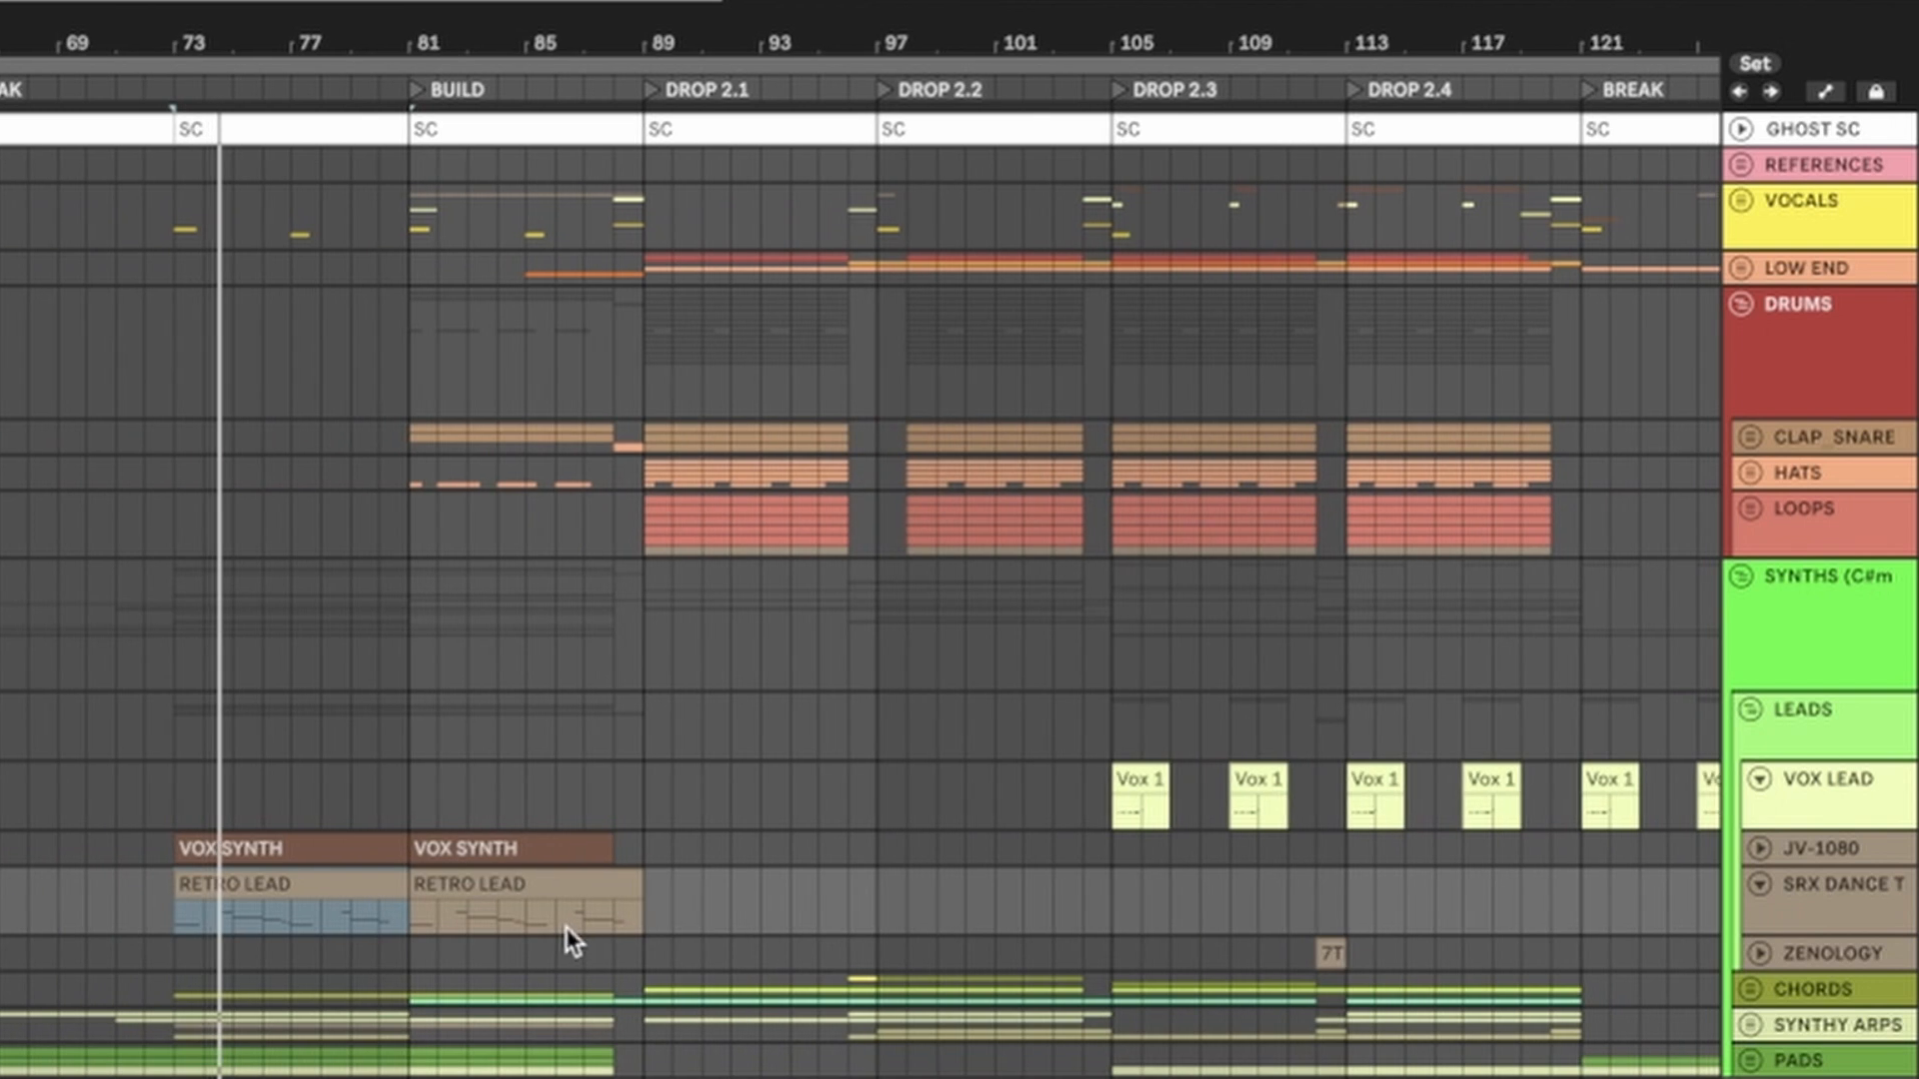
scroll(566, 927, "left", 2)
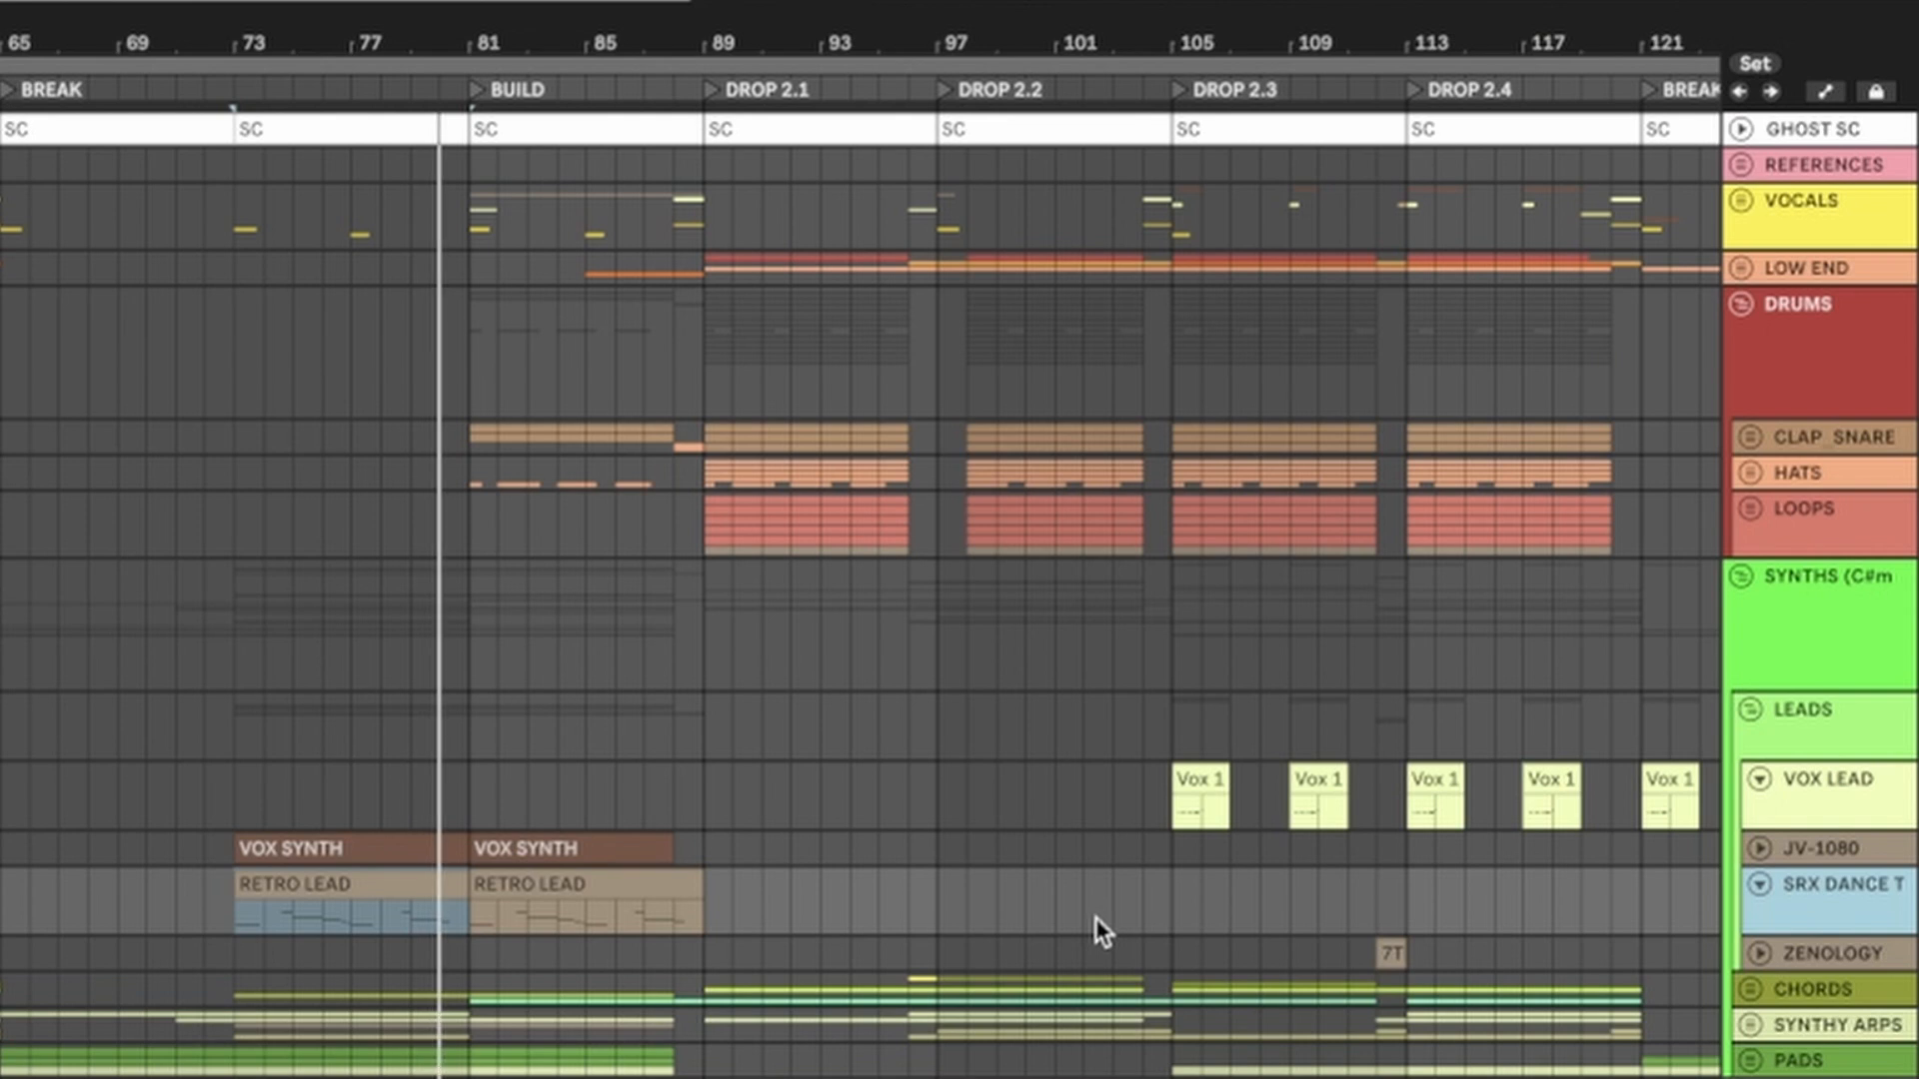
left_click(579, 895)
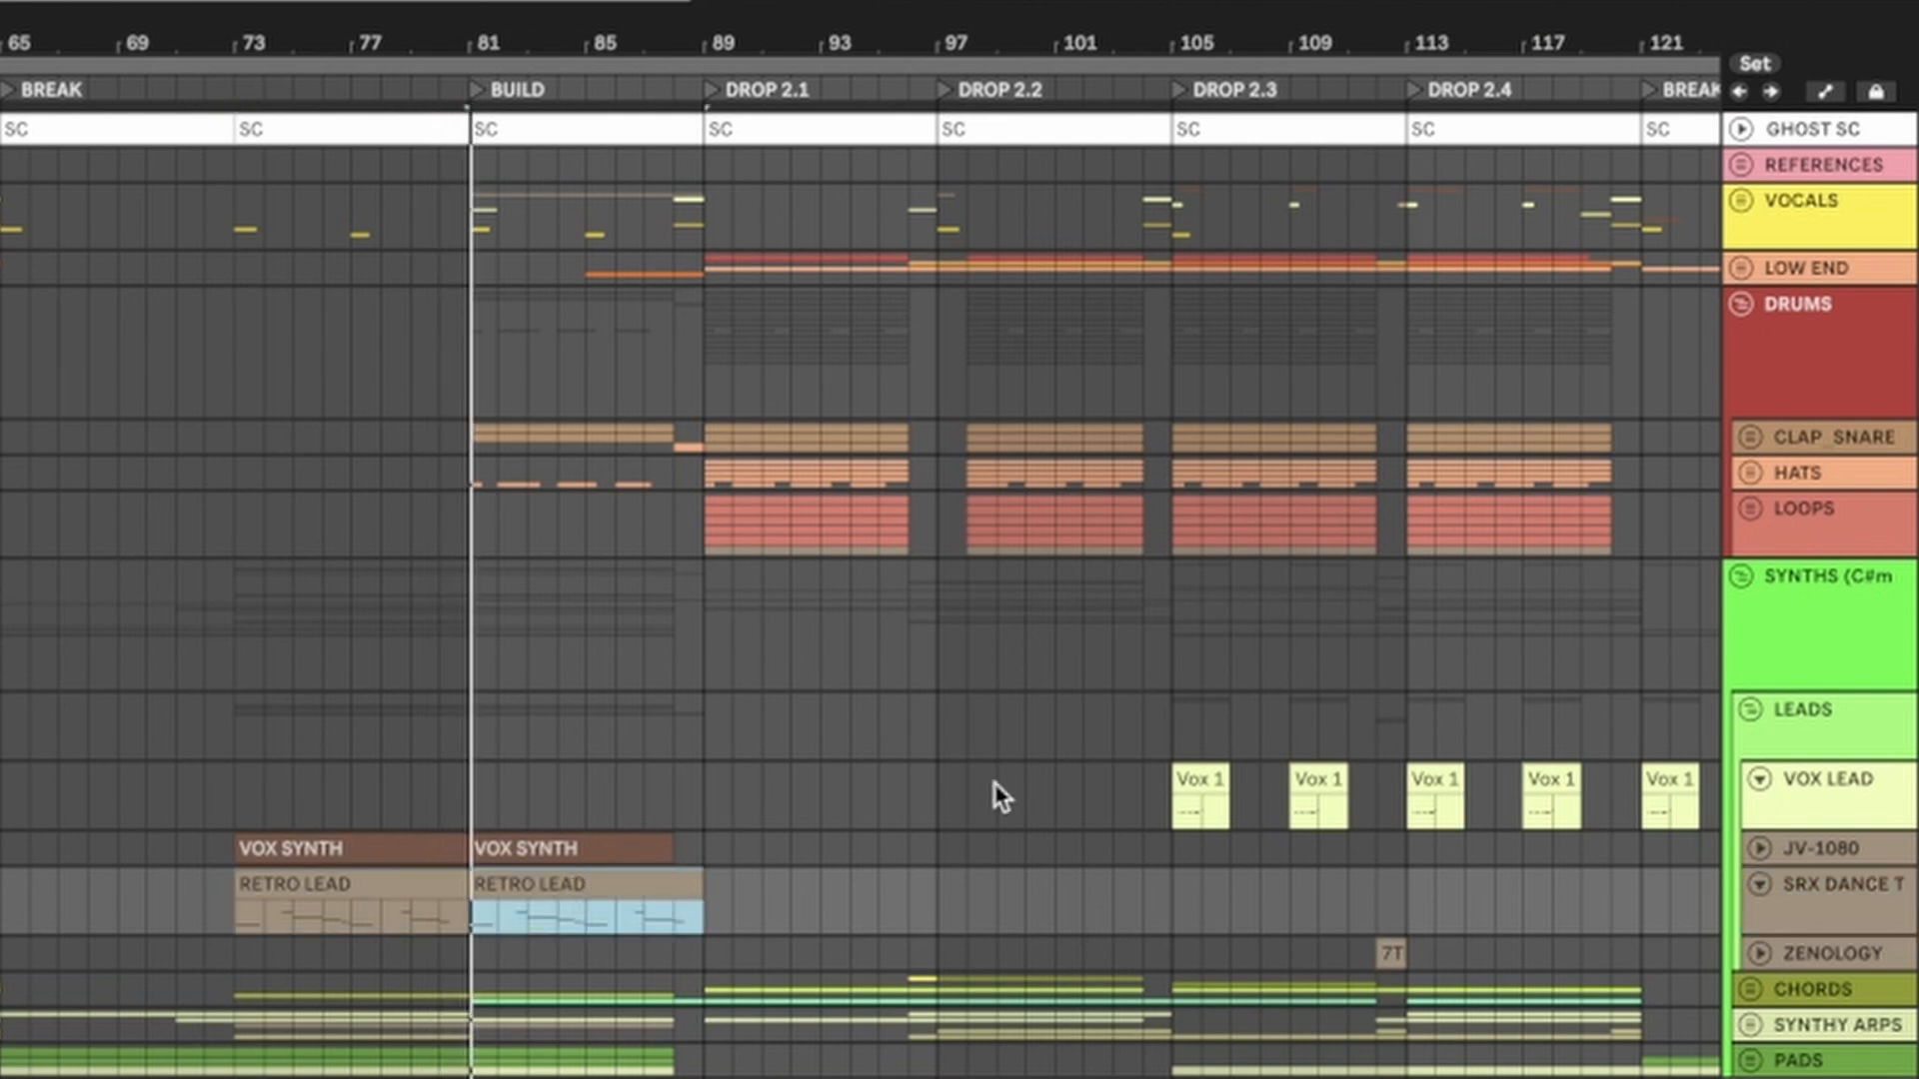
left_click(1916, 356)
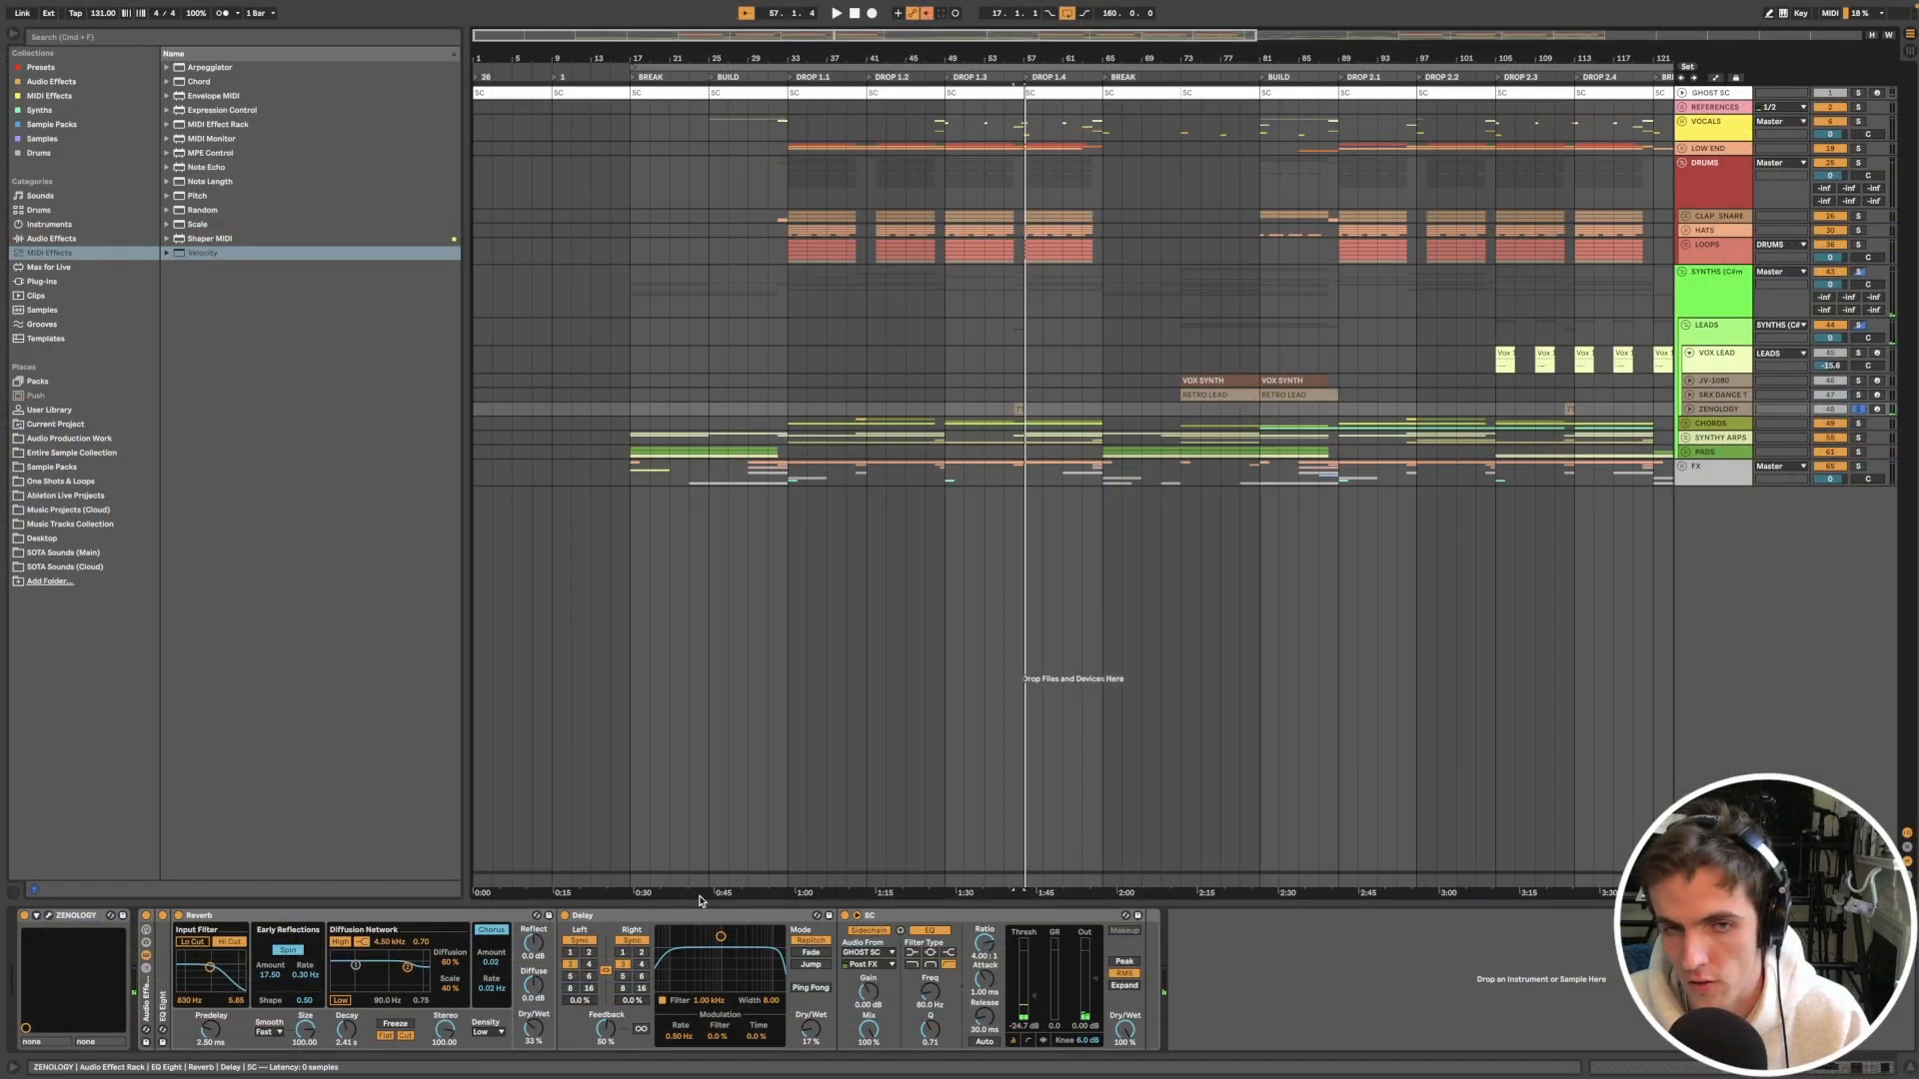
Step: Collapse LEADS, expand CHORDS, and play the ORGAN 5TH clip at DROP 1.2 while viewing its notes and devices
left_click(1217, 397)
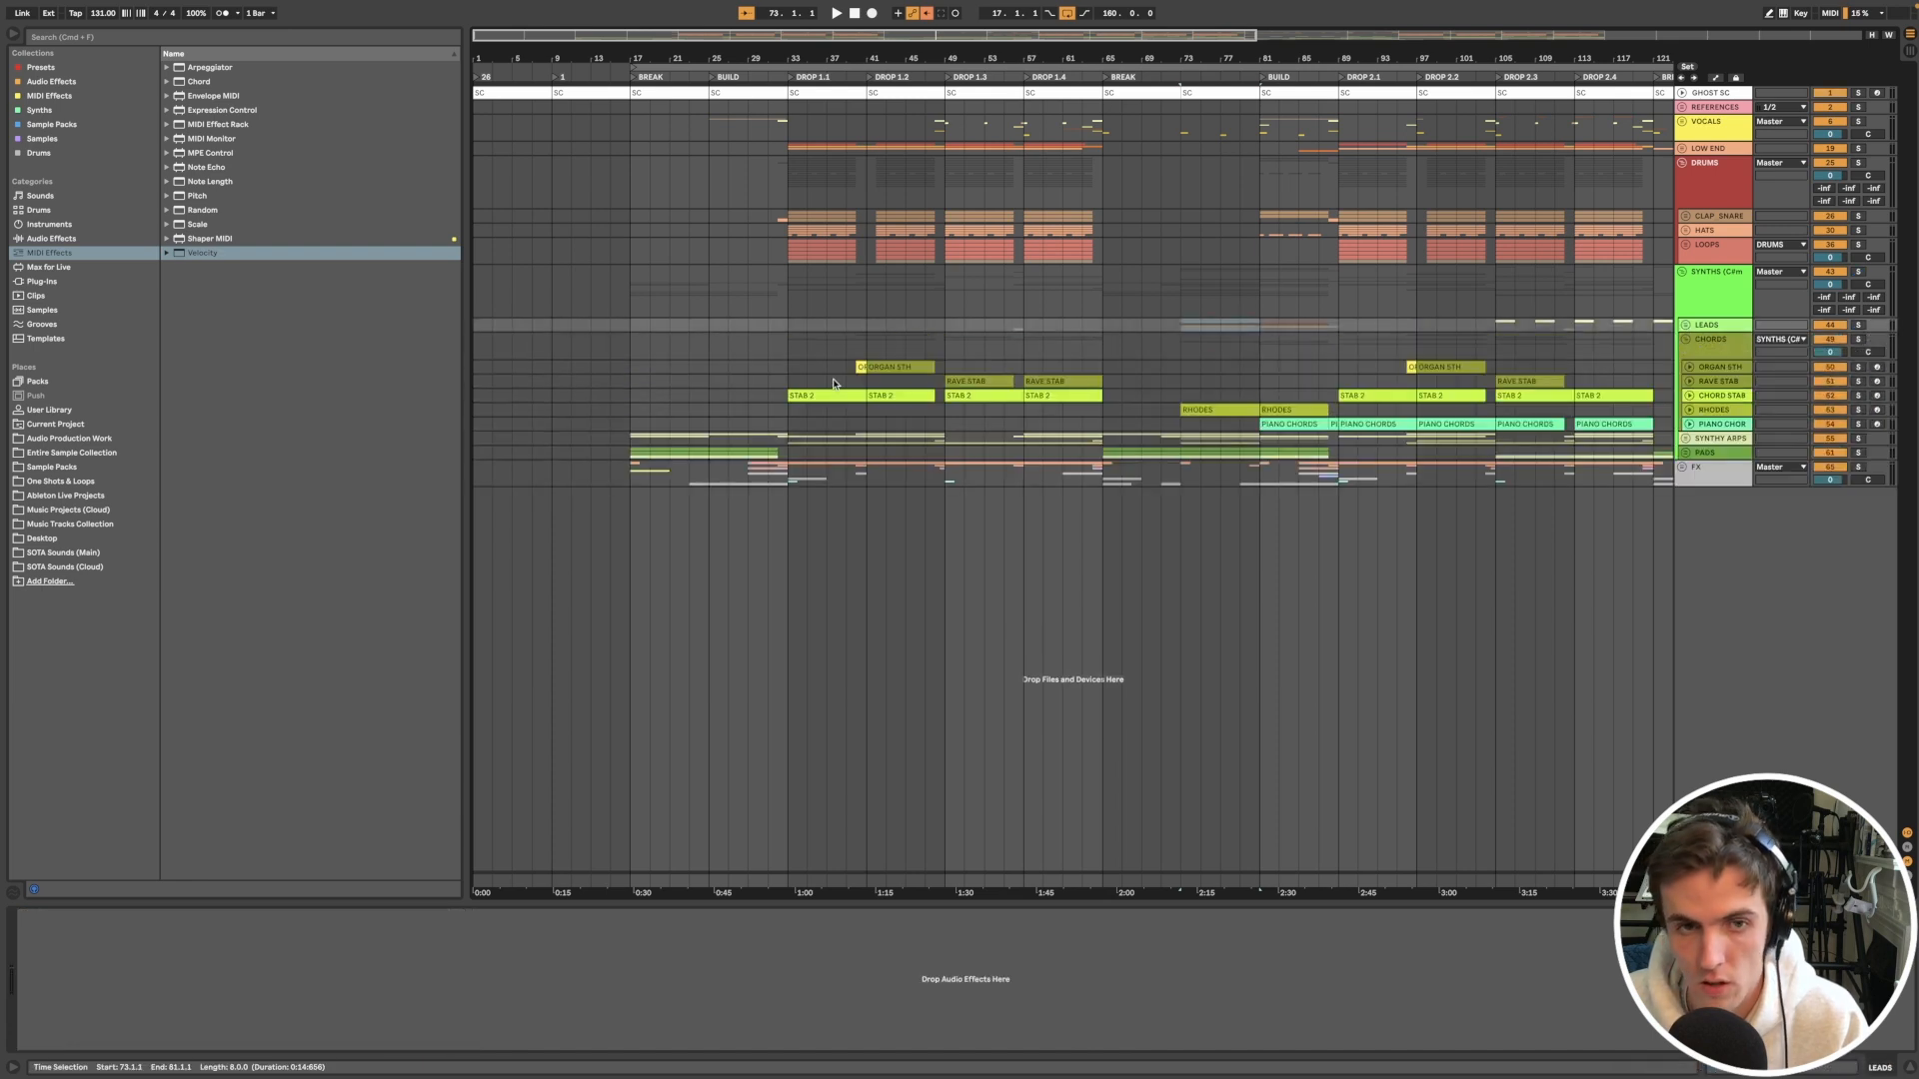
left_click(892, 367)
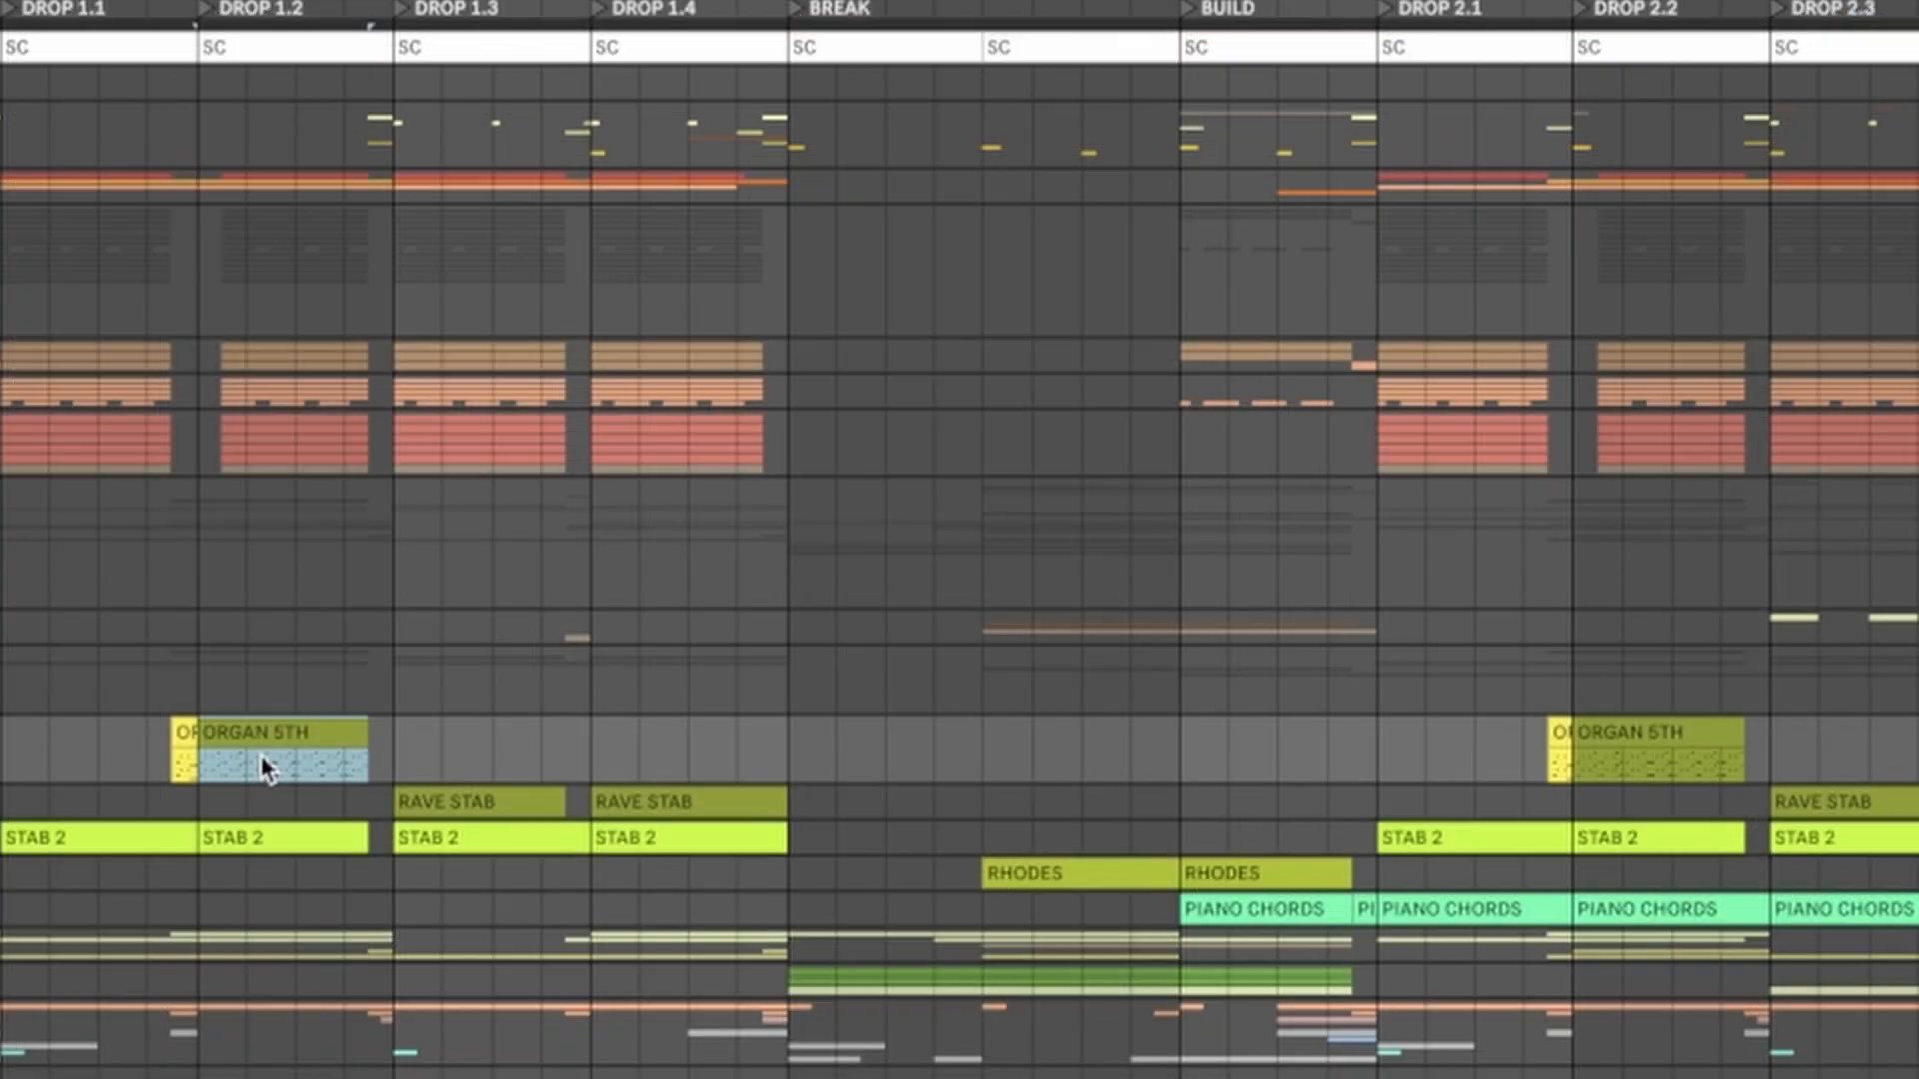
key("space")
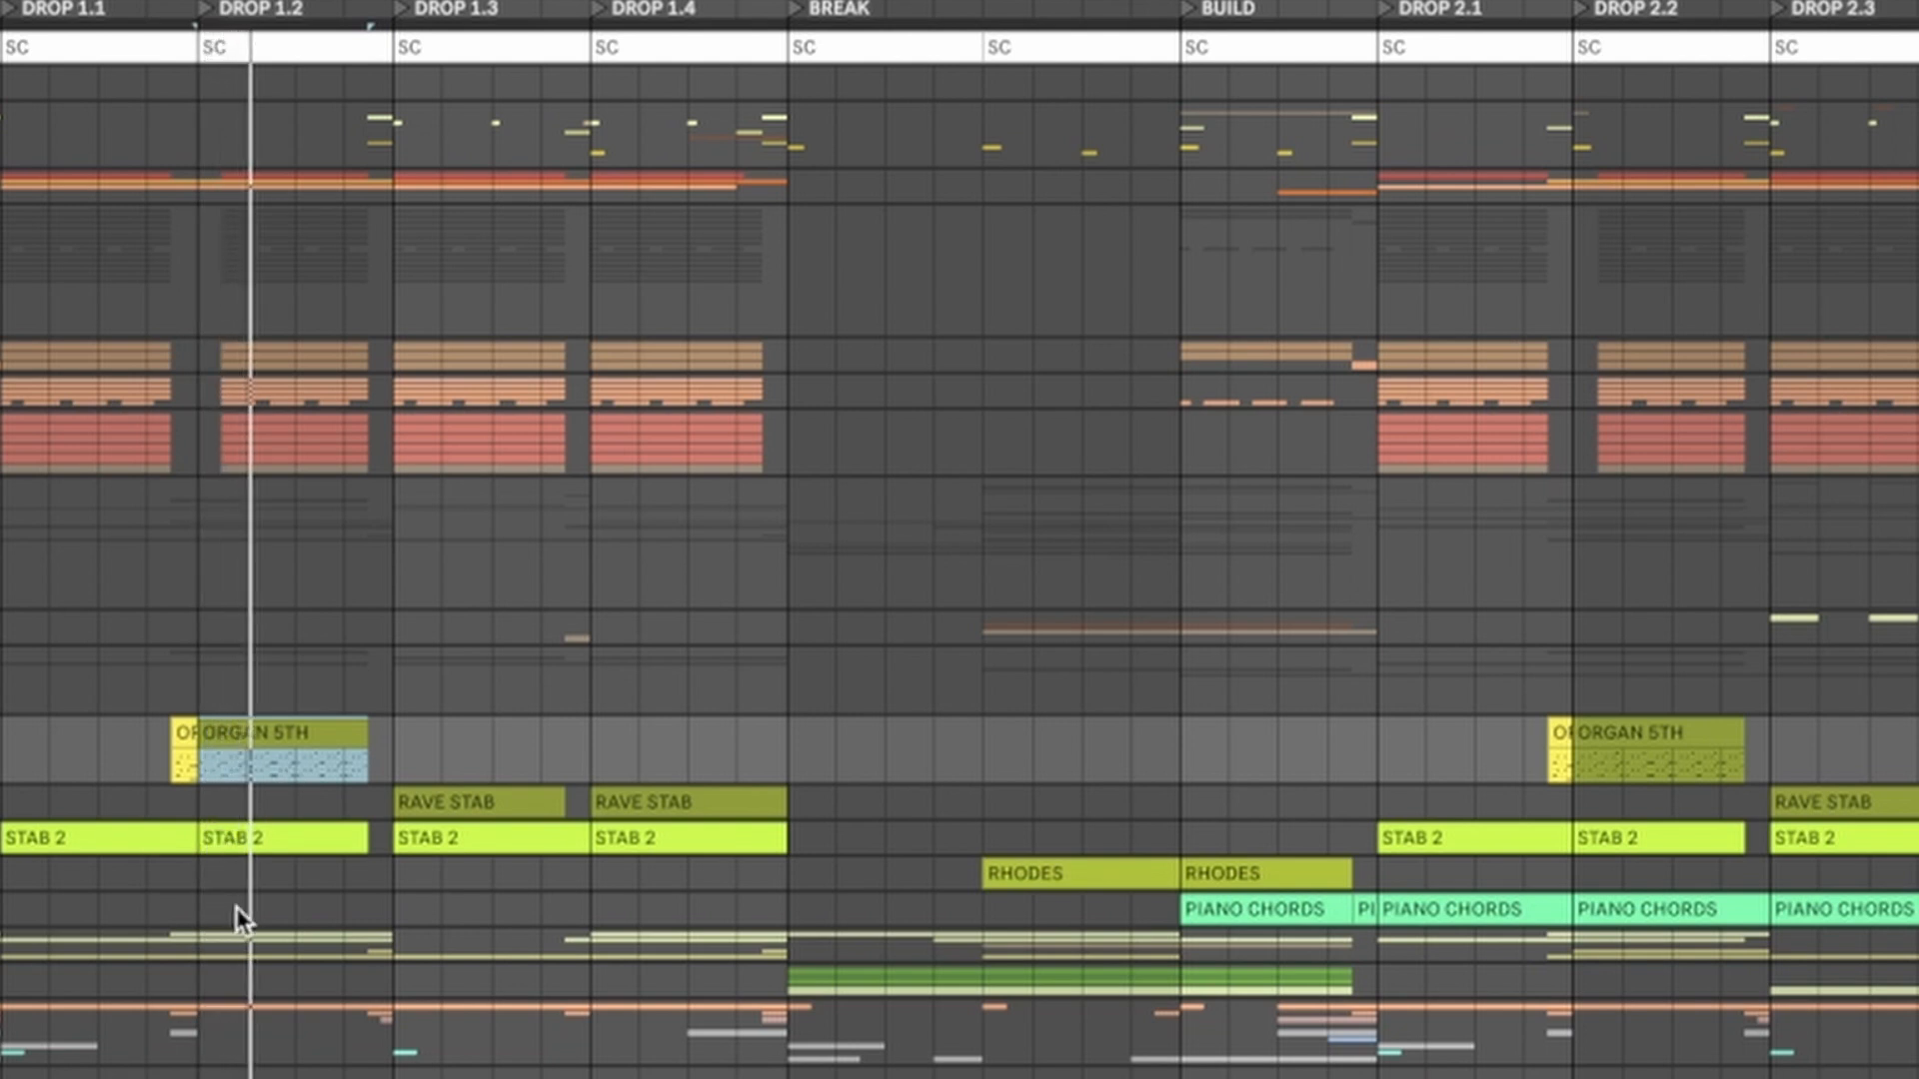
double_click(288, 731)
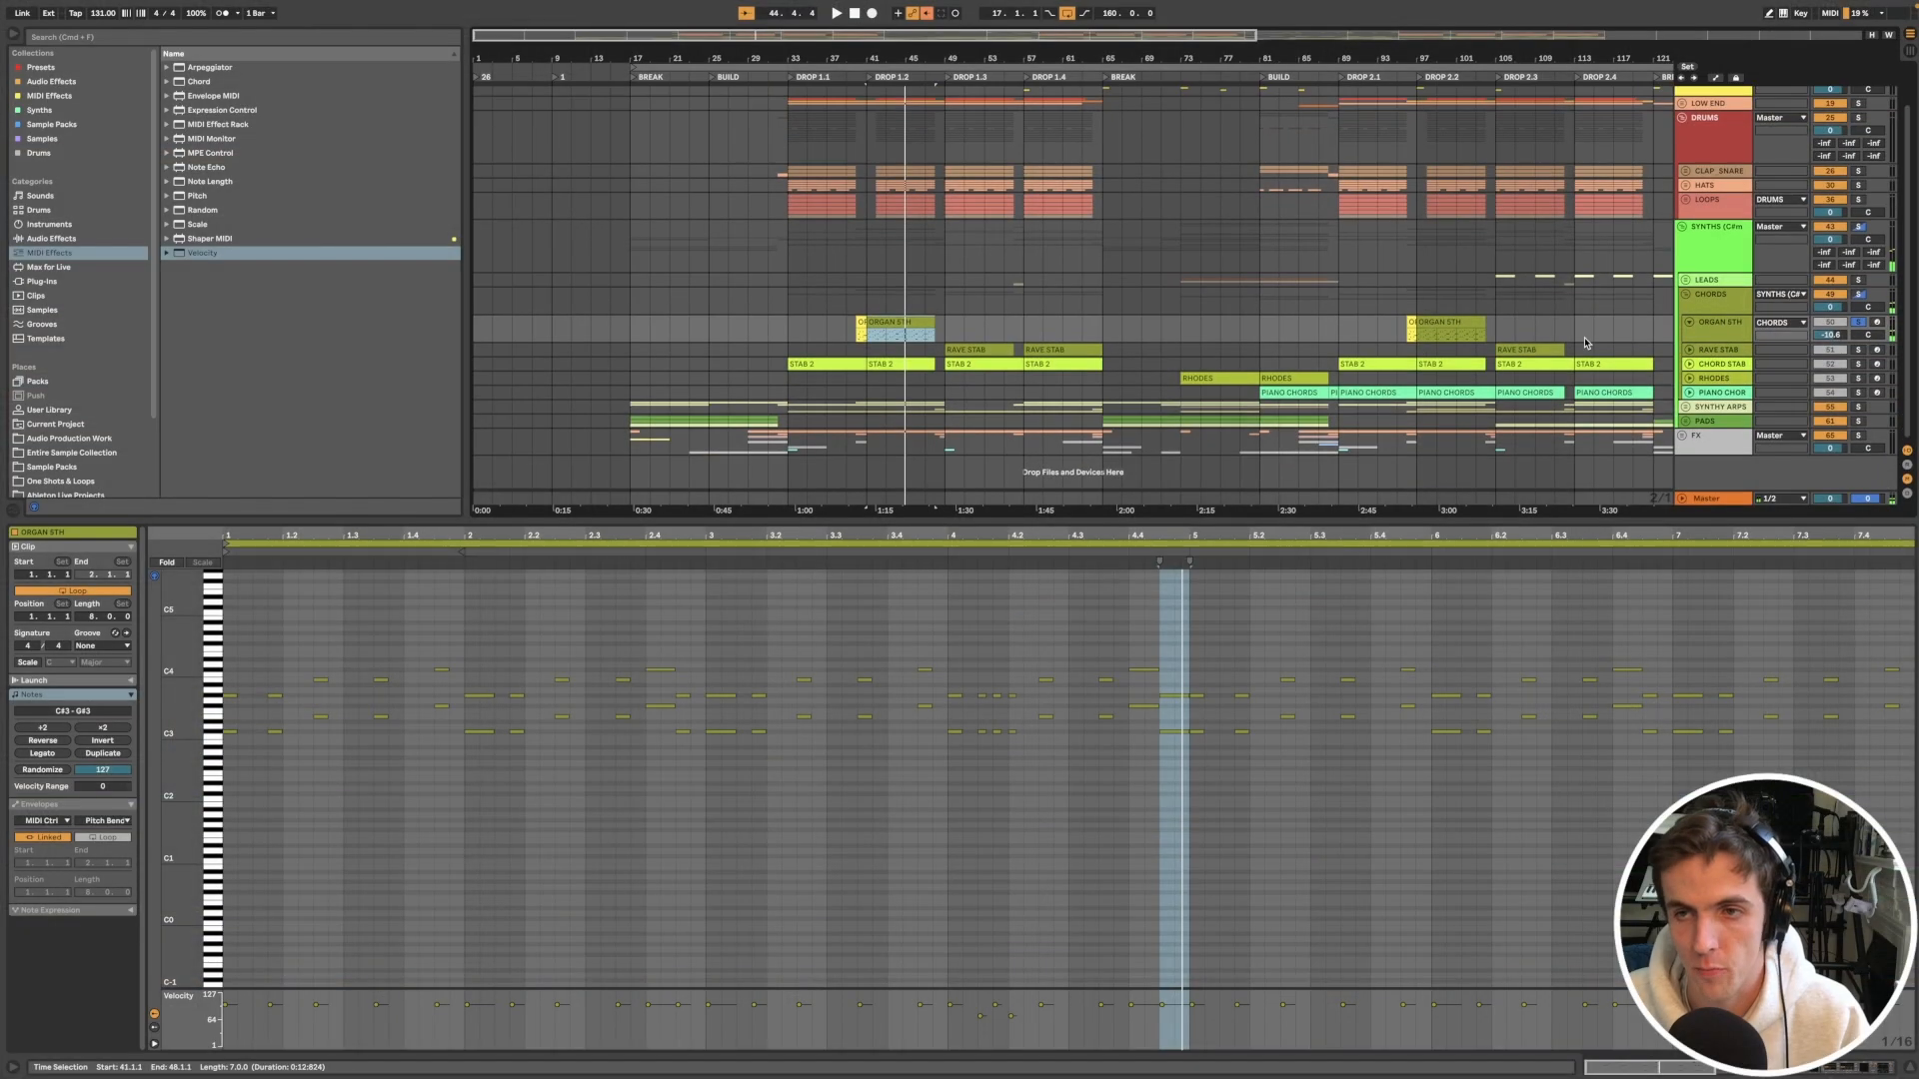
left_click(1719, 335)
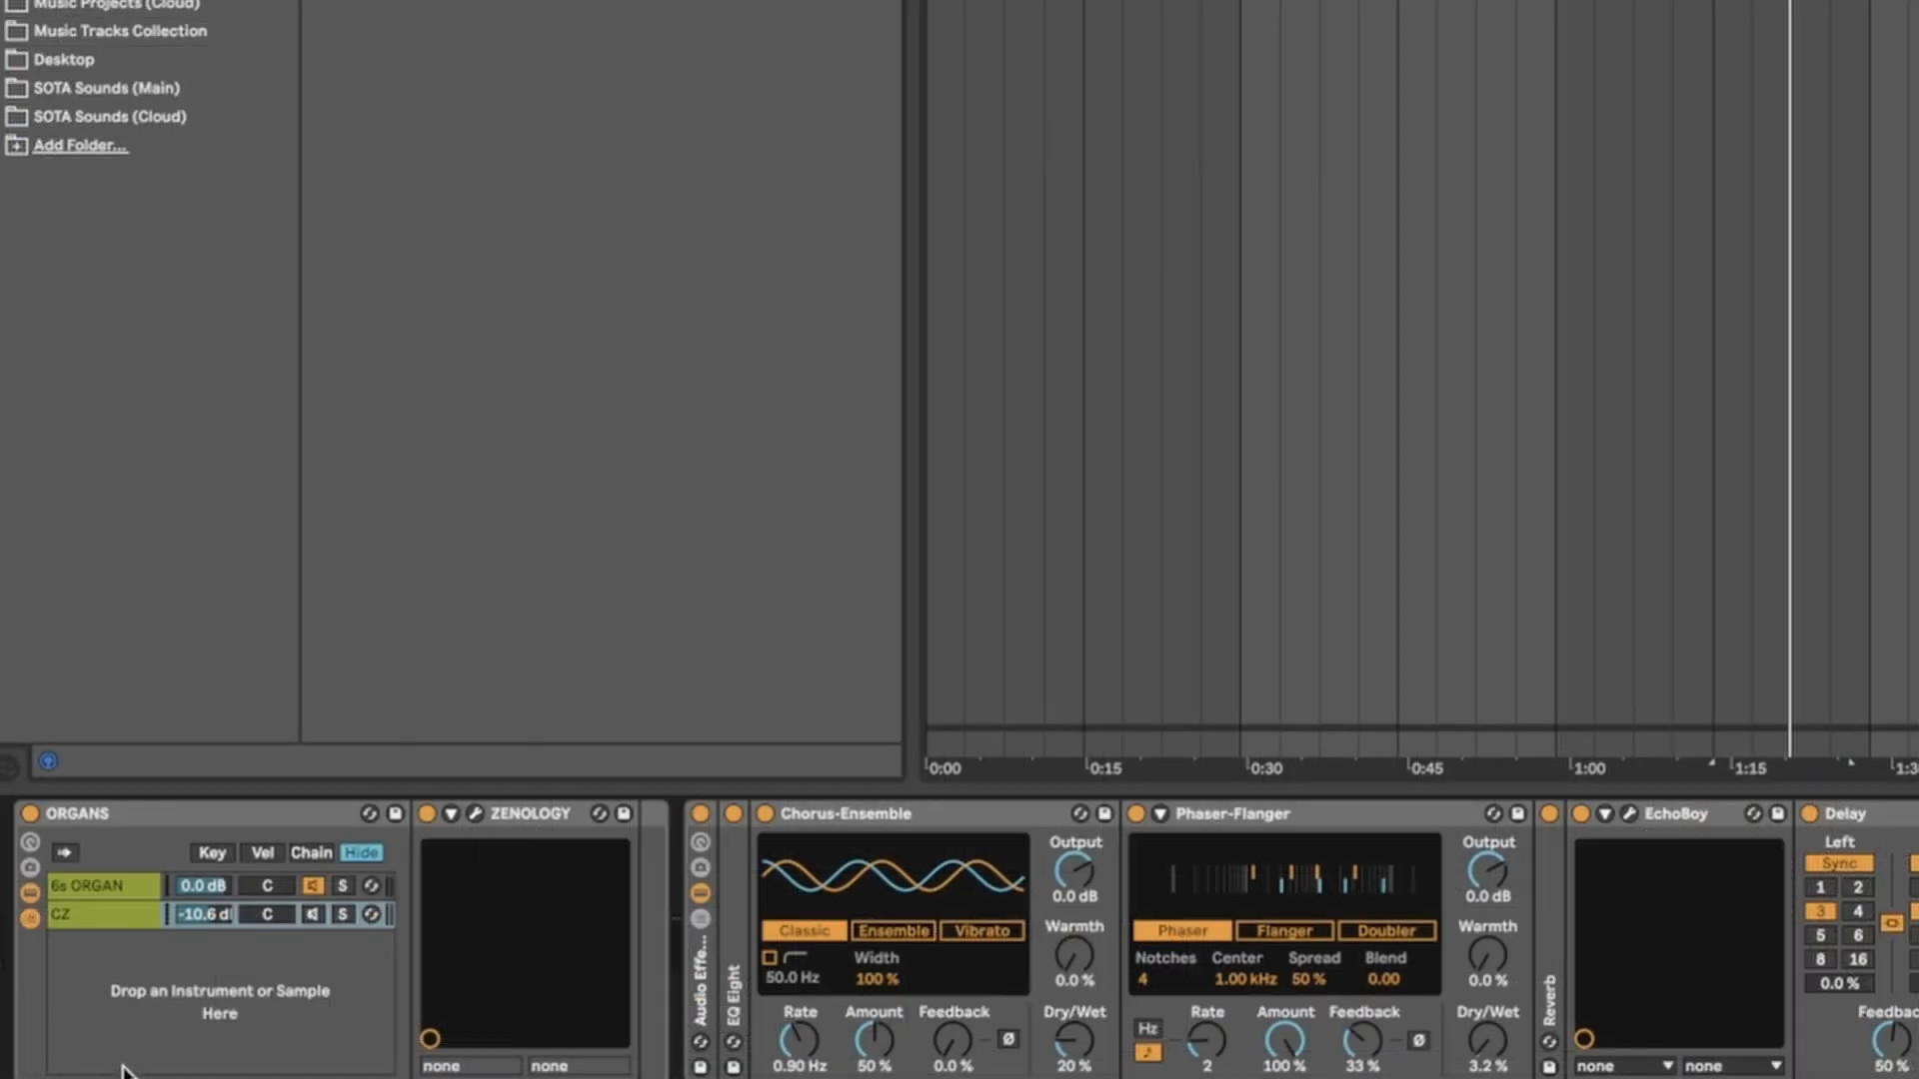
Step: Return to the ORGAN 5TH clip's notes, enlarge them, and select the G#3 and C#3 rows to examine the interval
key("shift+Tab")
left_click_drag(182, 758, 168, 797)
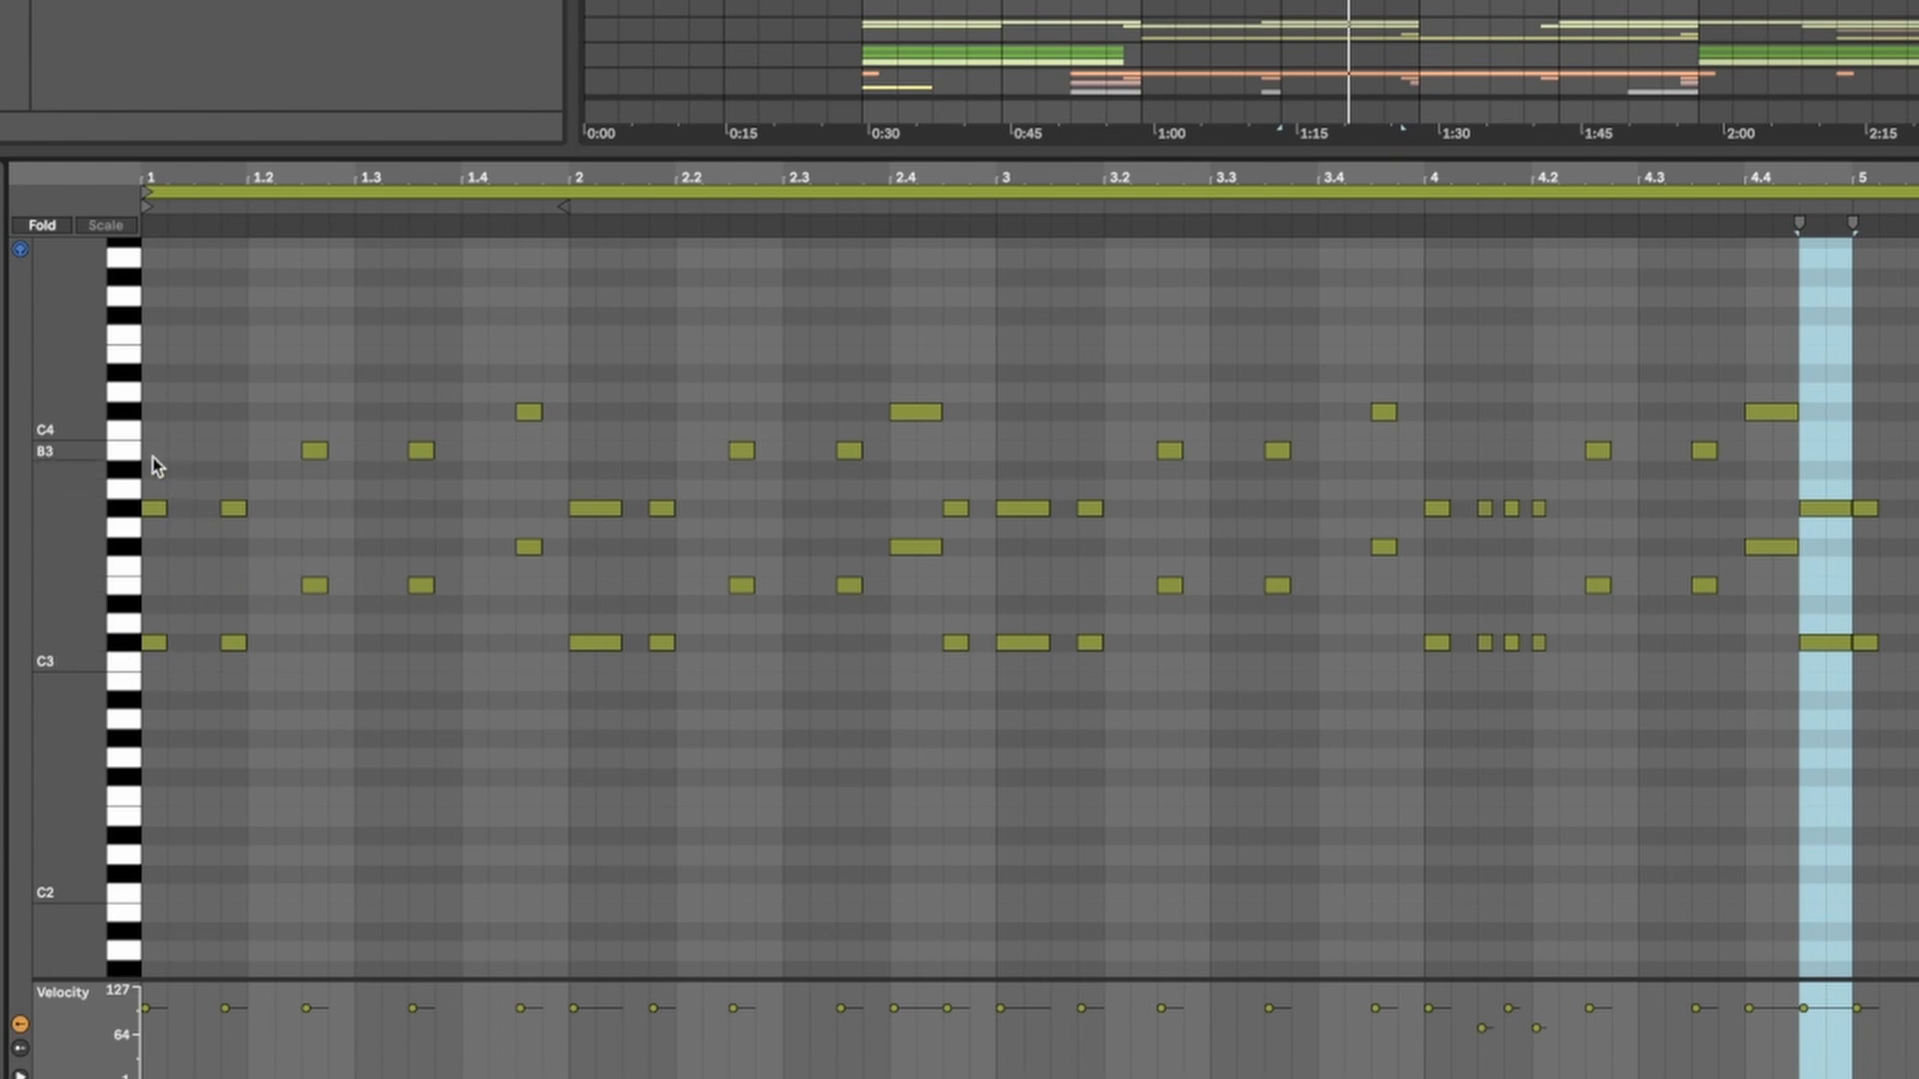
left_click(125, 511)
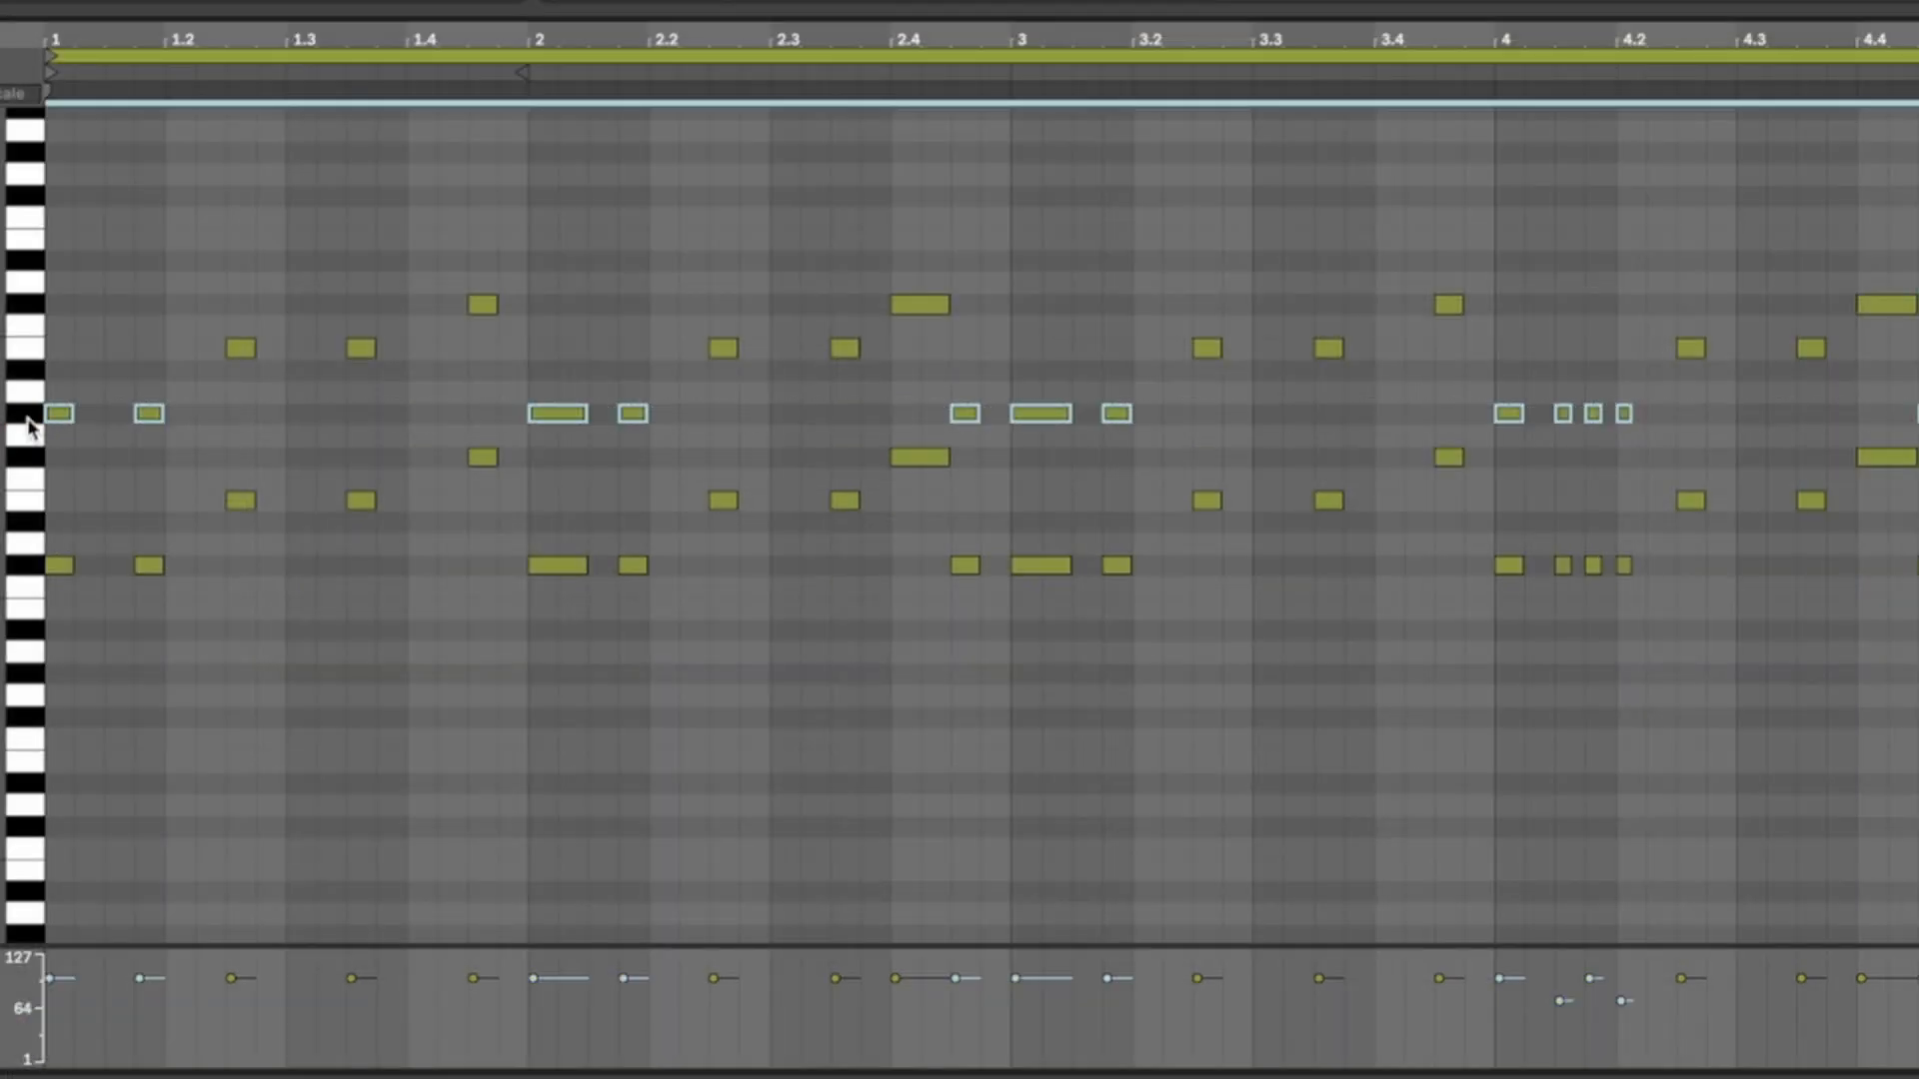
left_click(25, 565)
key("space")
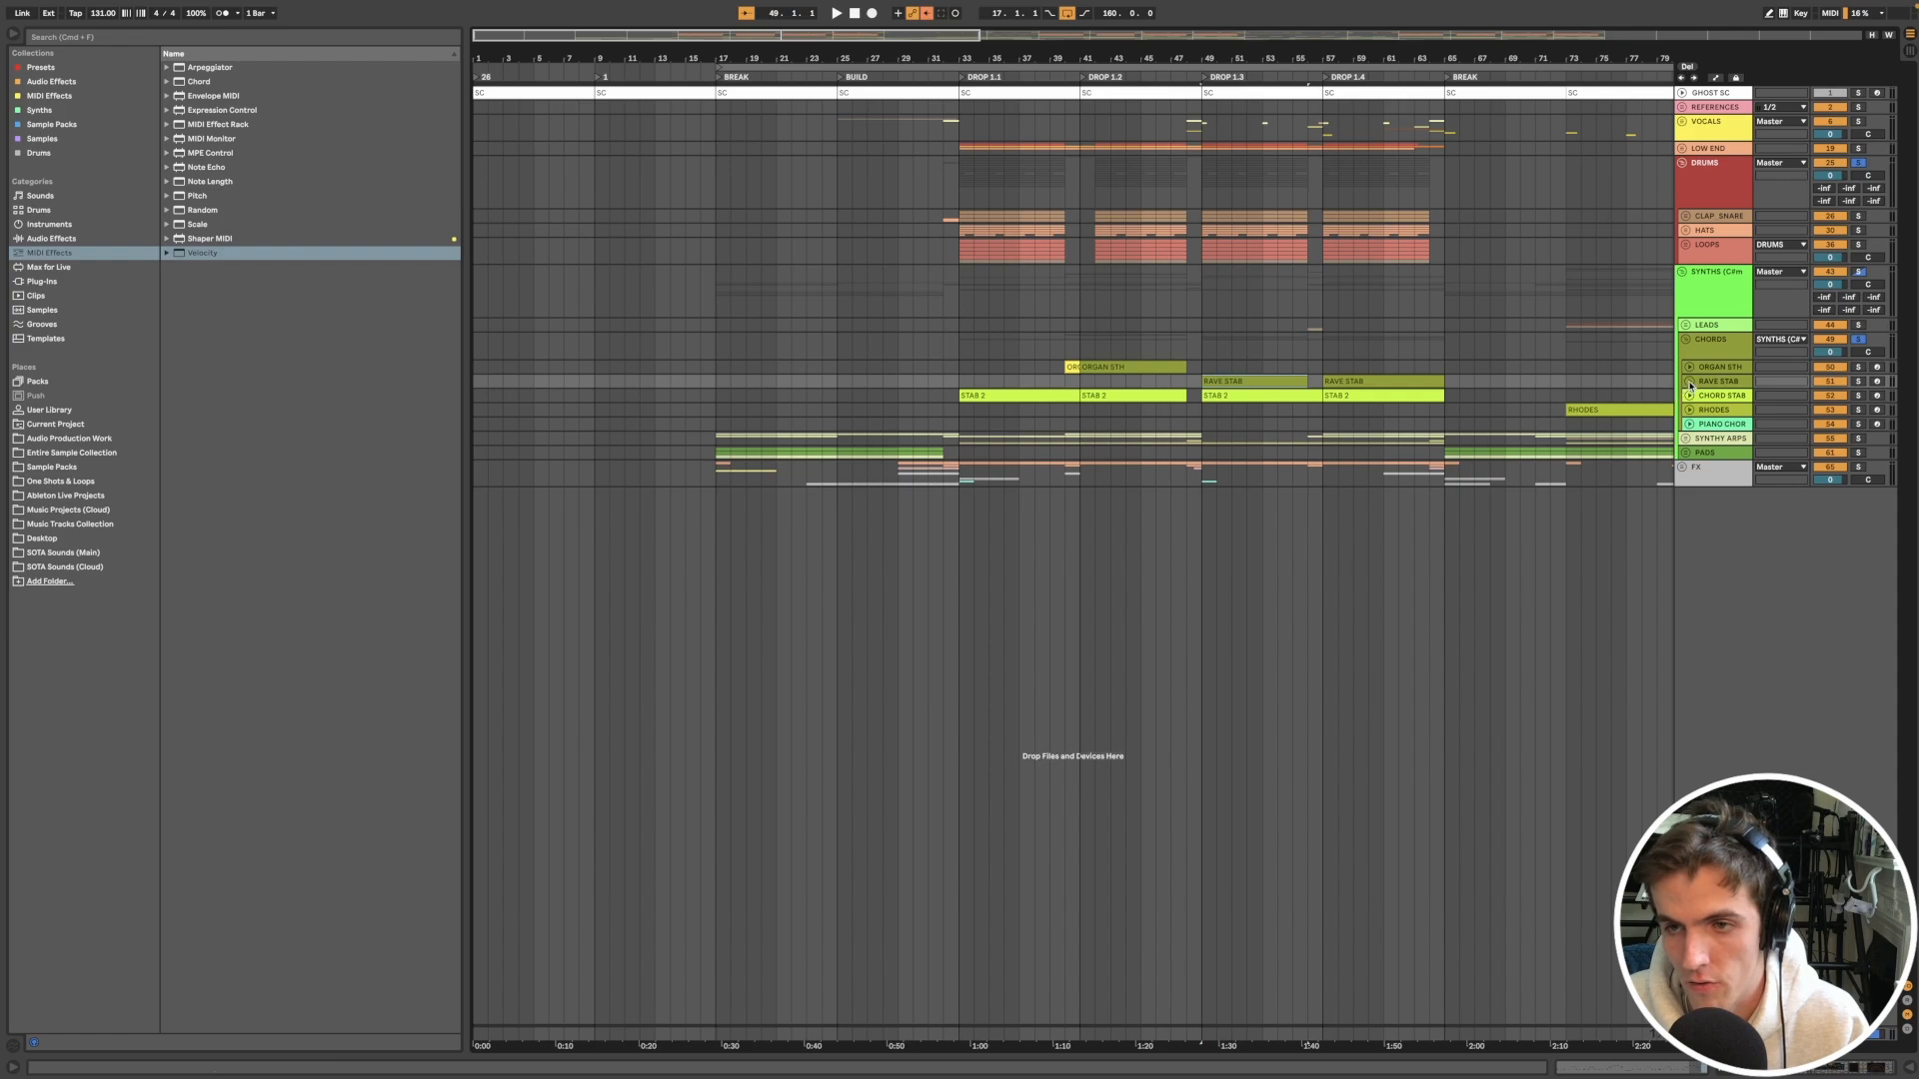
Step: Expand and solo the RAVE STAB track, play its clip at DROP 1.3, and open the clip's notes
left_click(1689, 382)
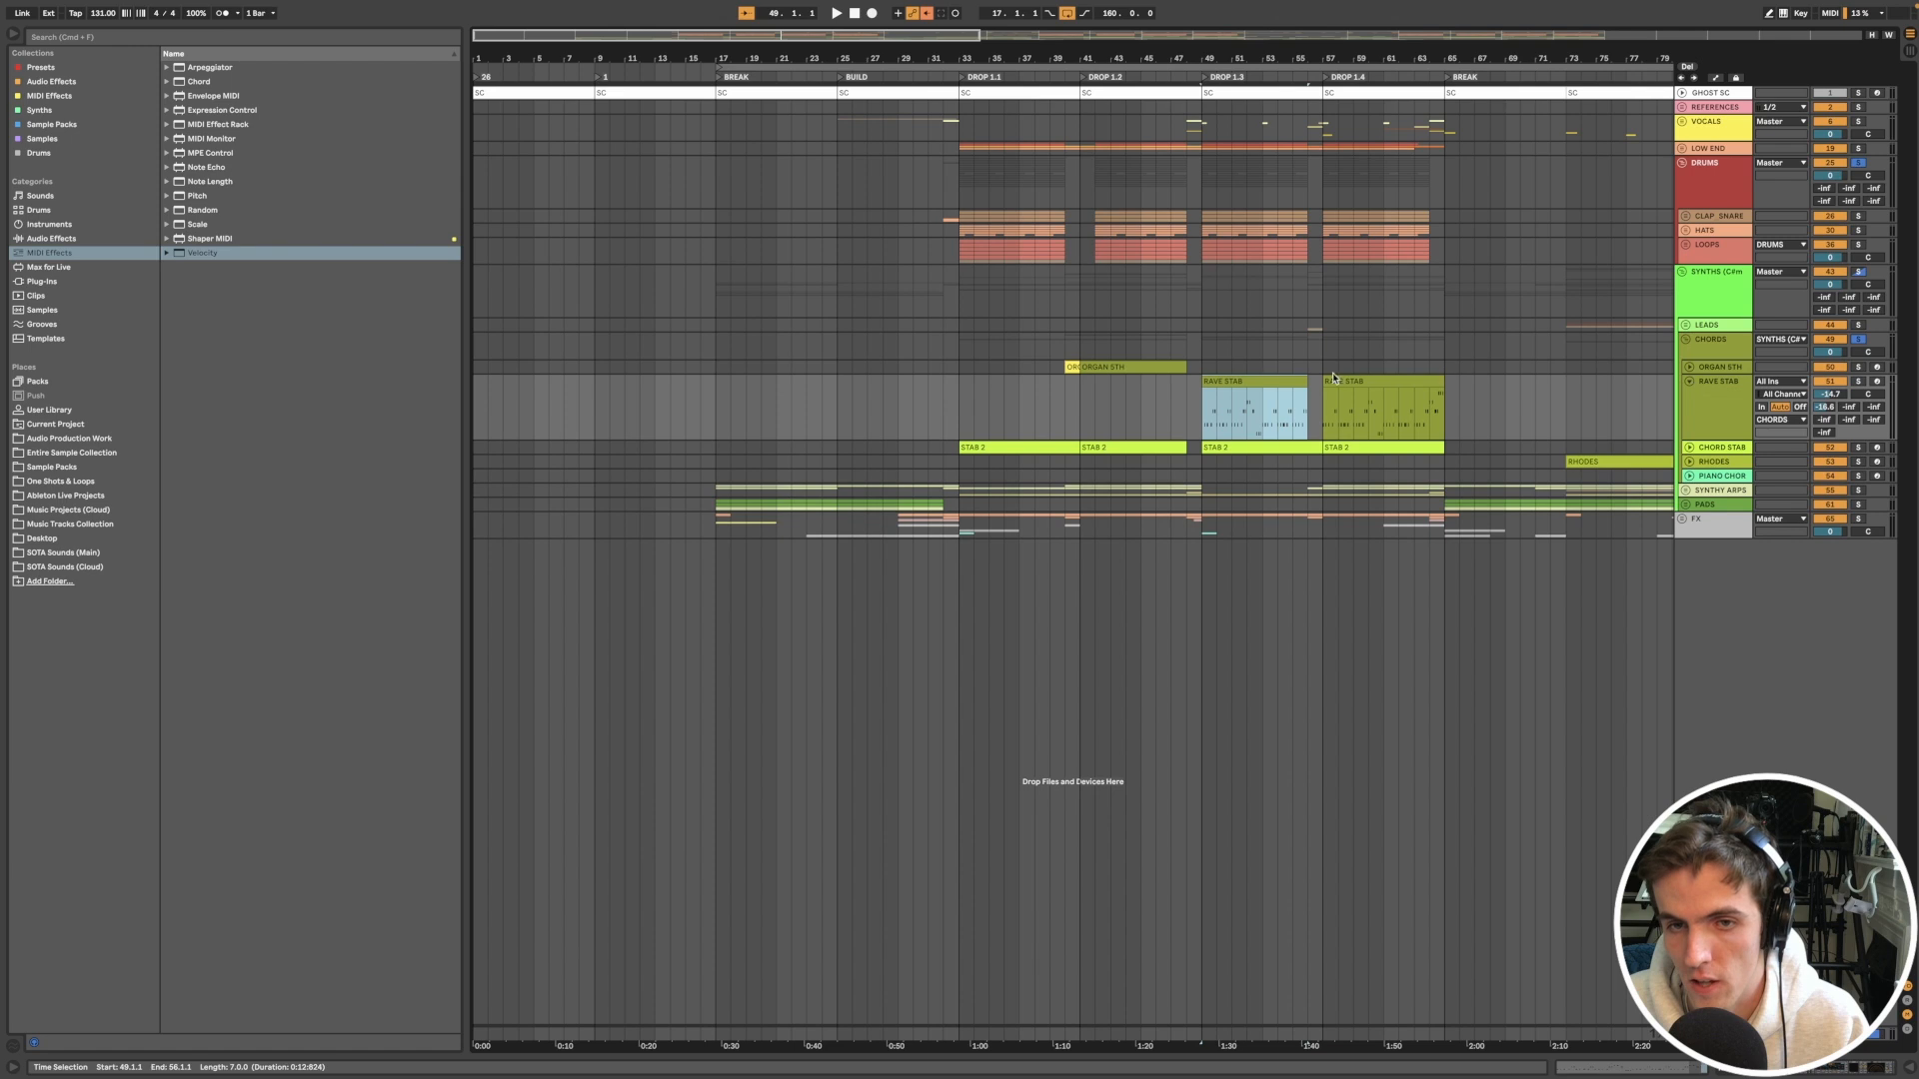
scroll(1177, 355, "up", 5)
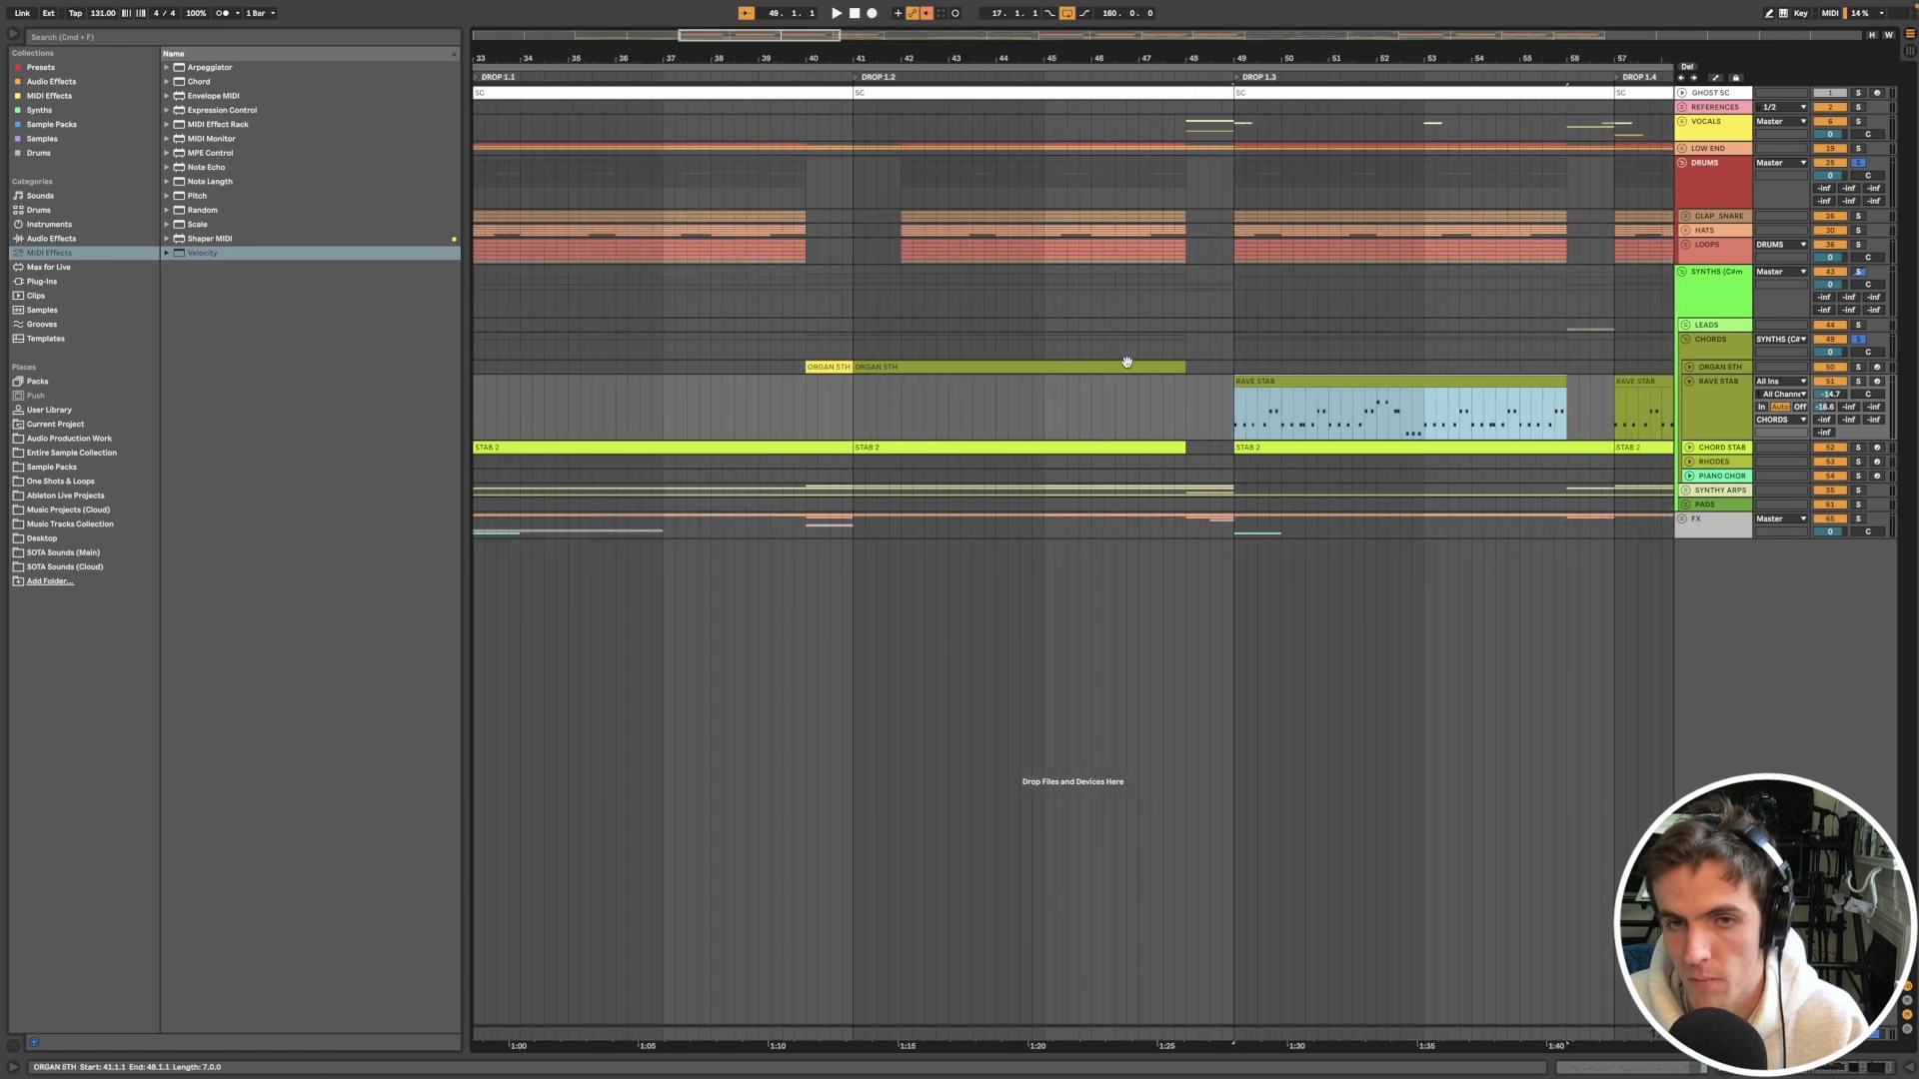
left_click(1307, 377)
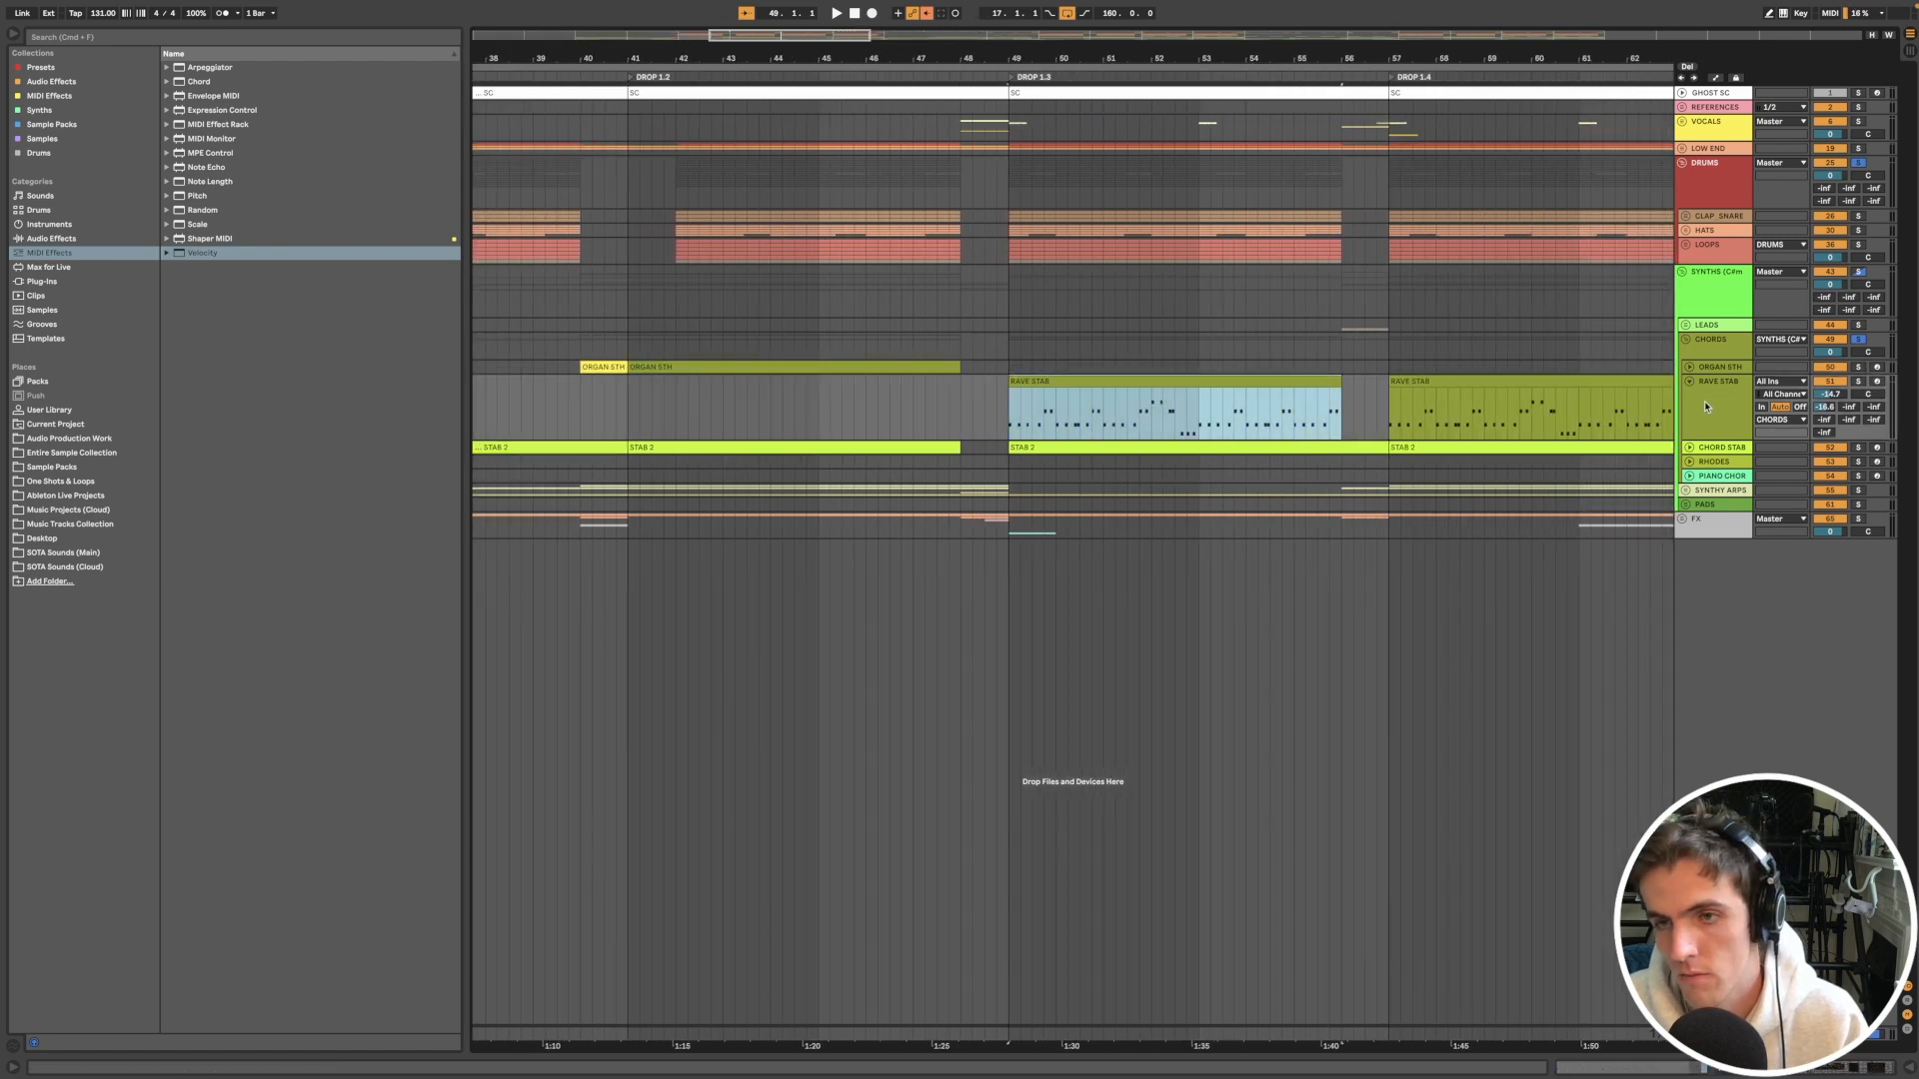
left_click(1857, 383)
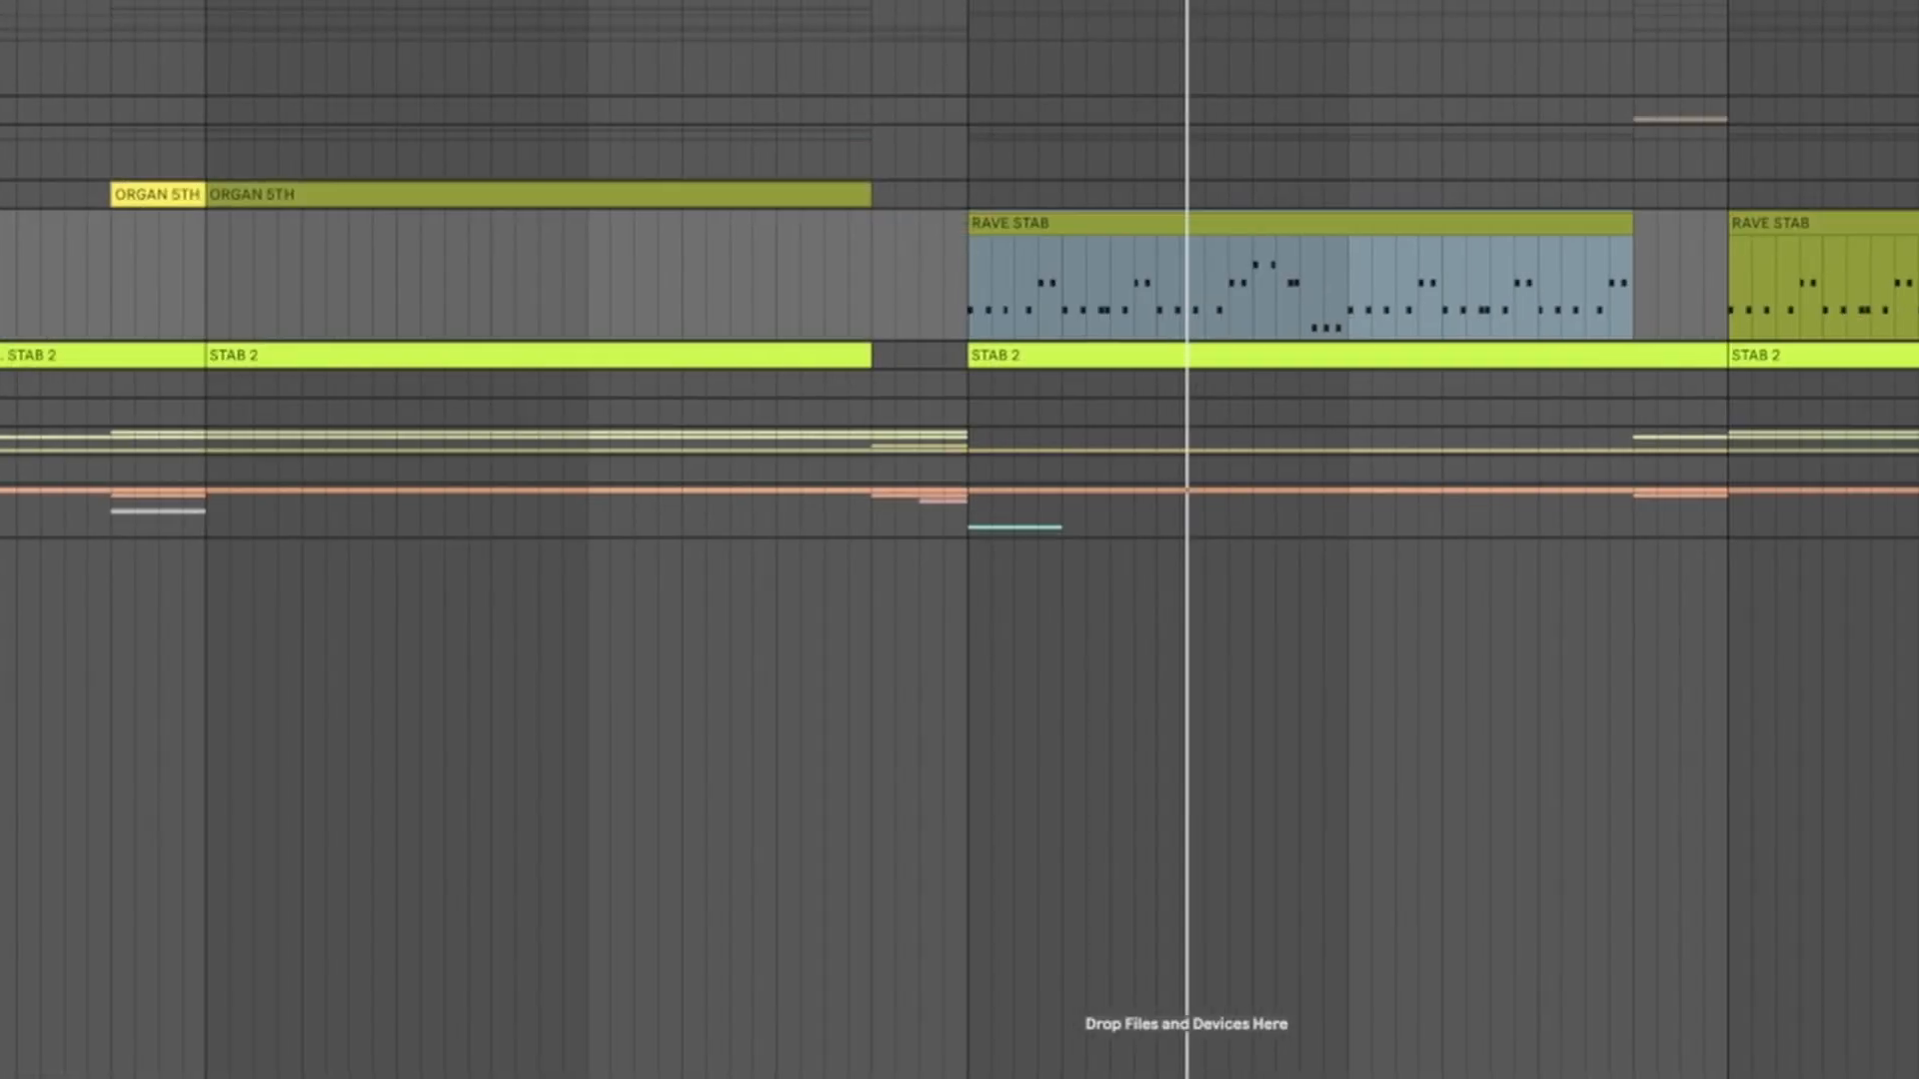
double_click(1516, 228)
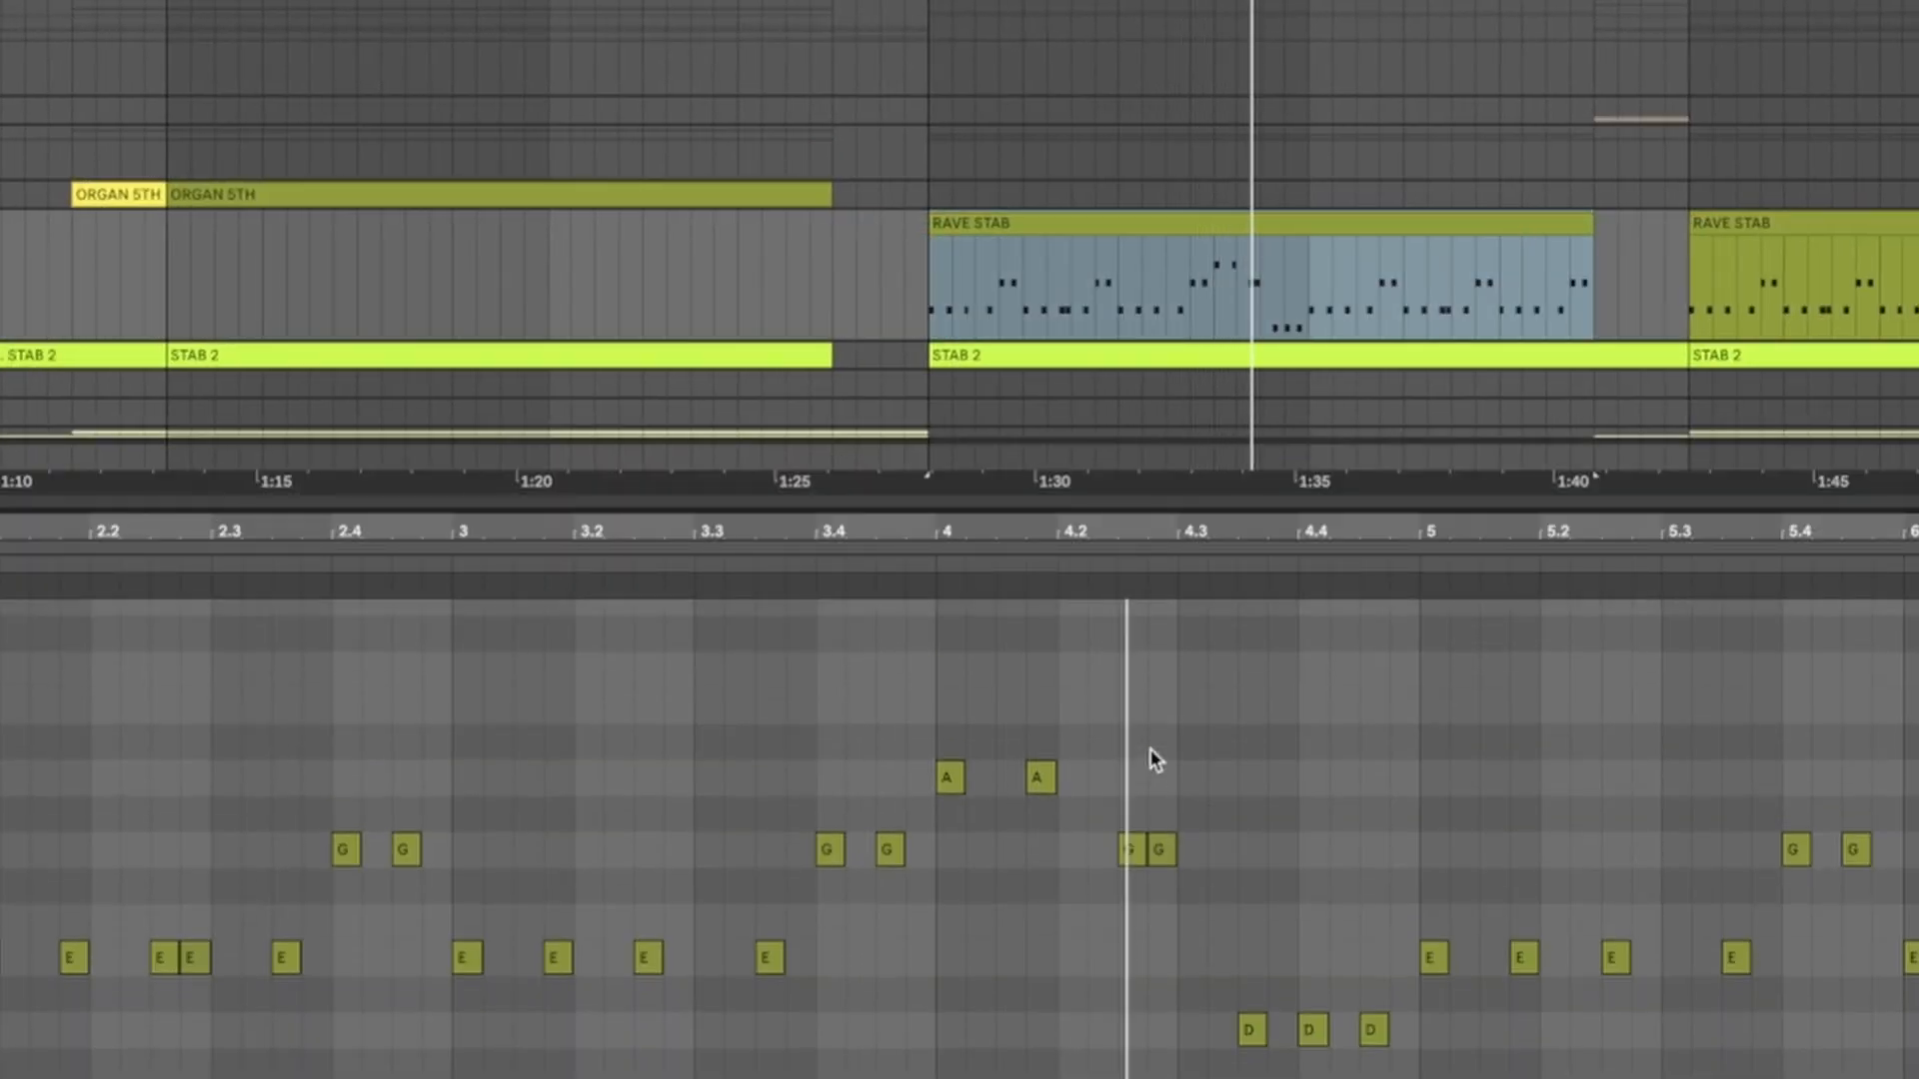
Step: Return to the arrangement around DROP 1.1 to DROP 1.4 and play the RAVE STAB clip at DROP 1.3
scroll(1035, 256, "down", 5)
scroll(1011, 603, "left", 2)
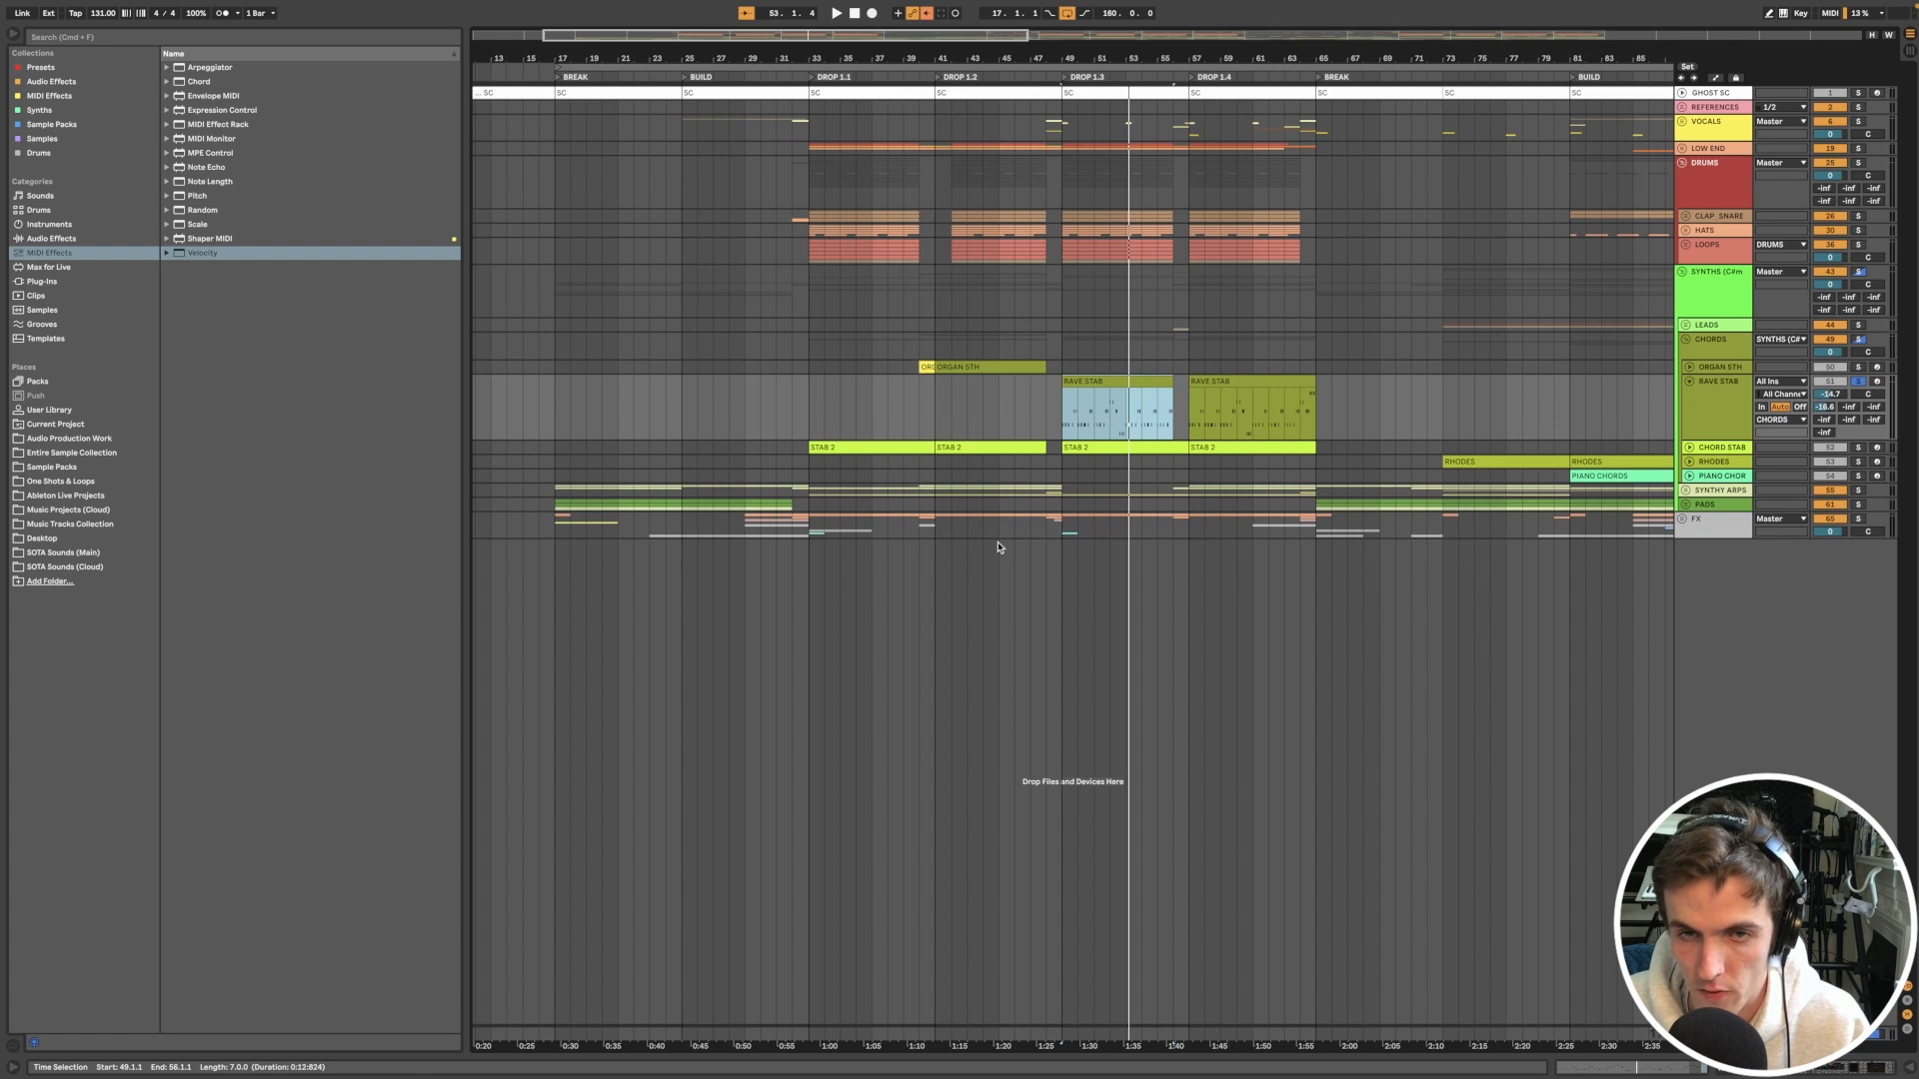
scroll(996, 545, "down", 5)
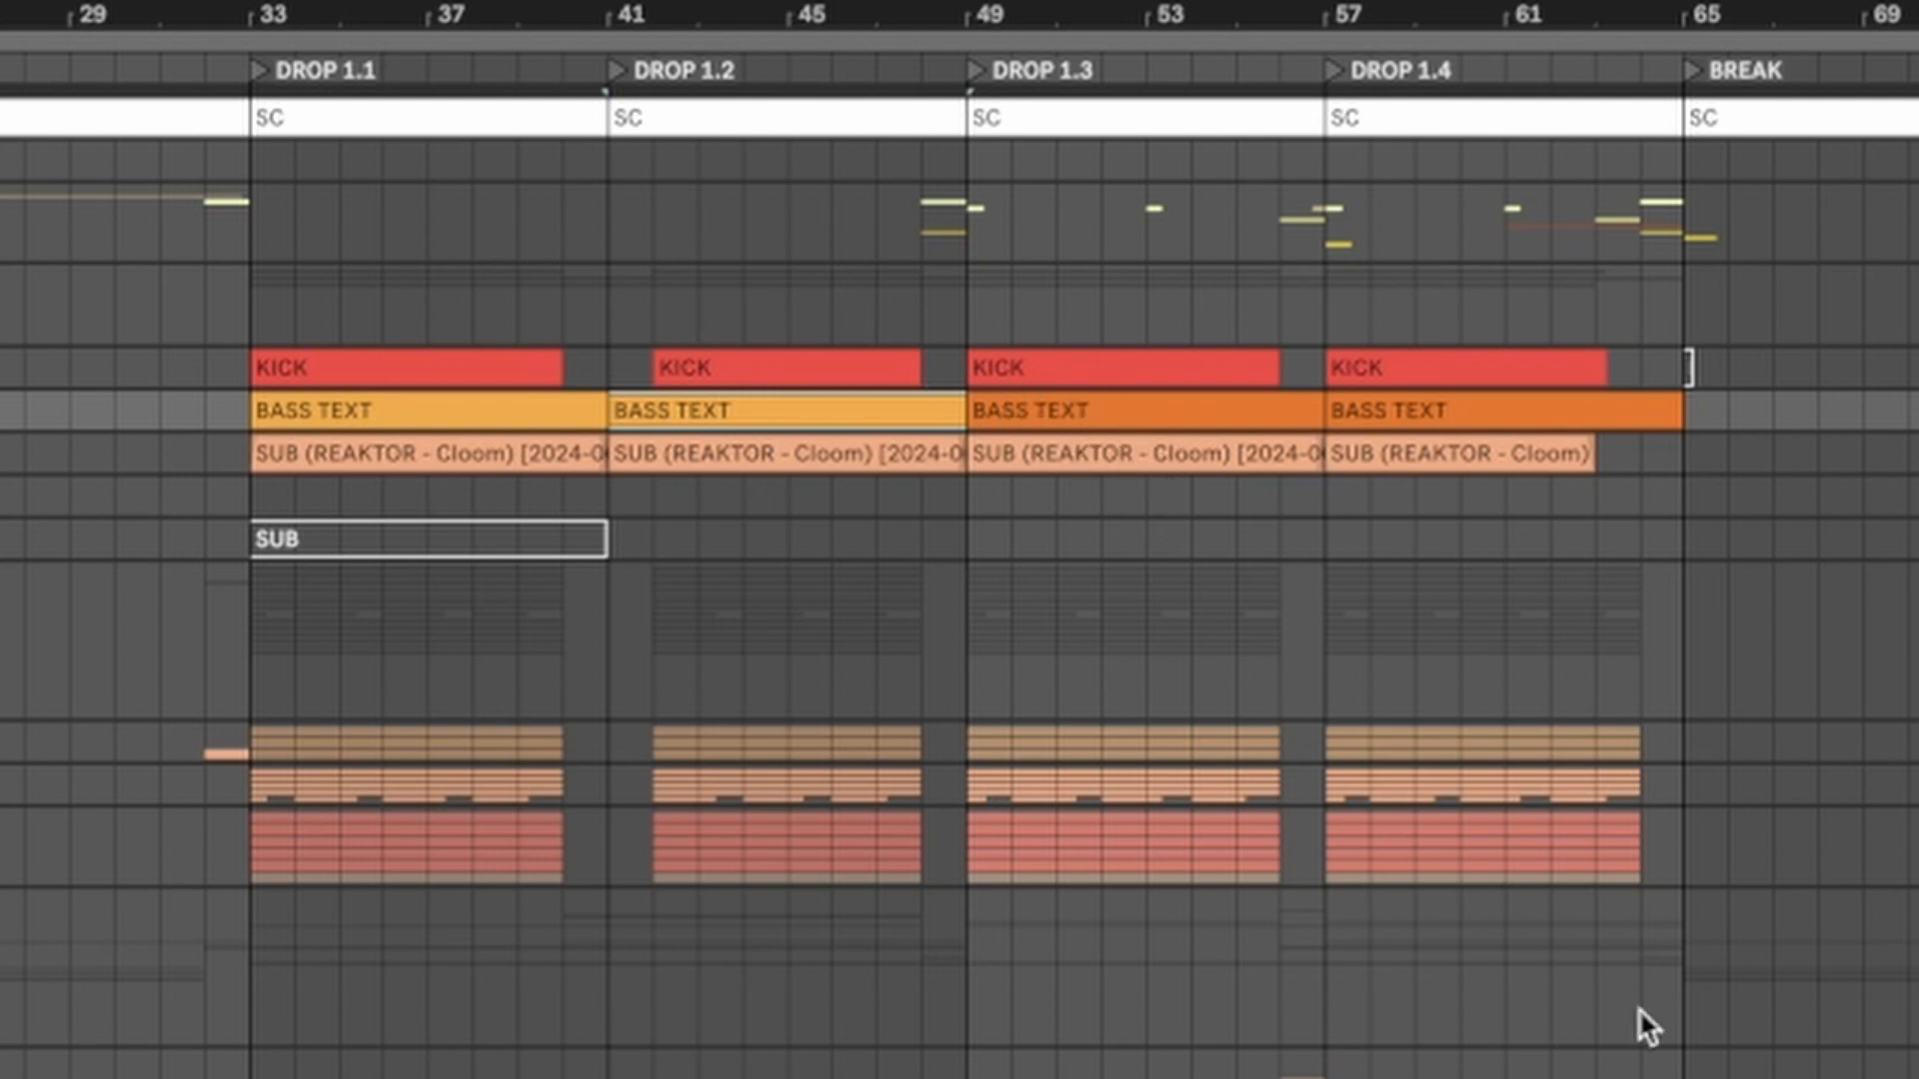
scroll(1034, 493, "up", 5)
scroll(1027, 492, "left", 4)
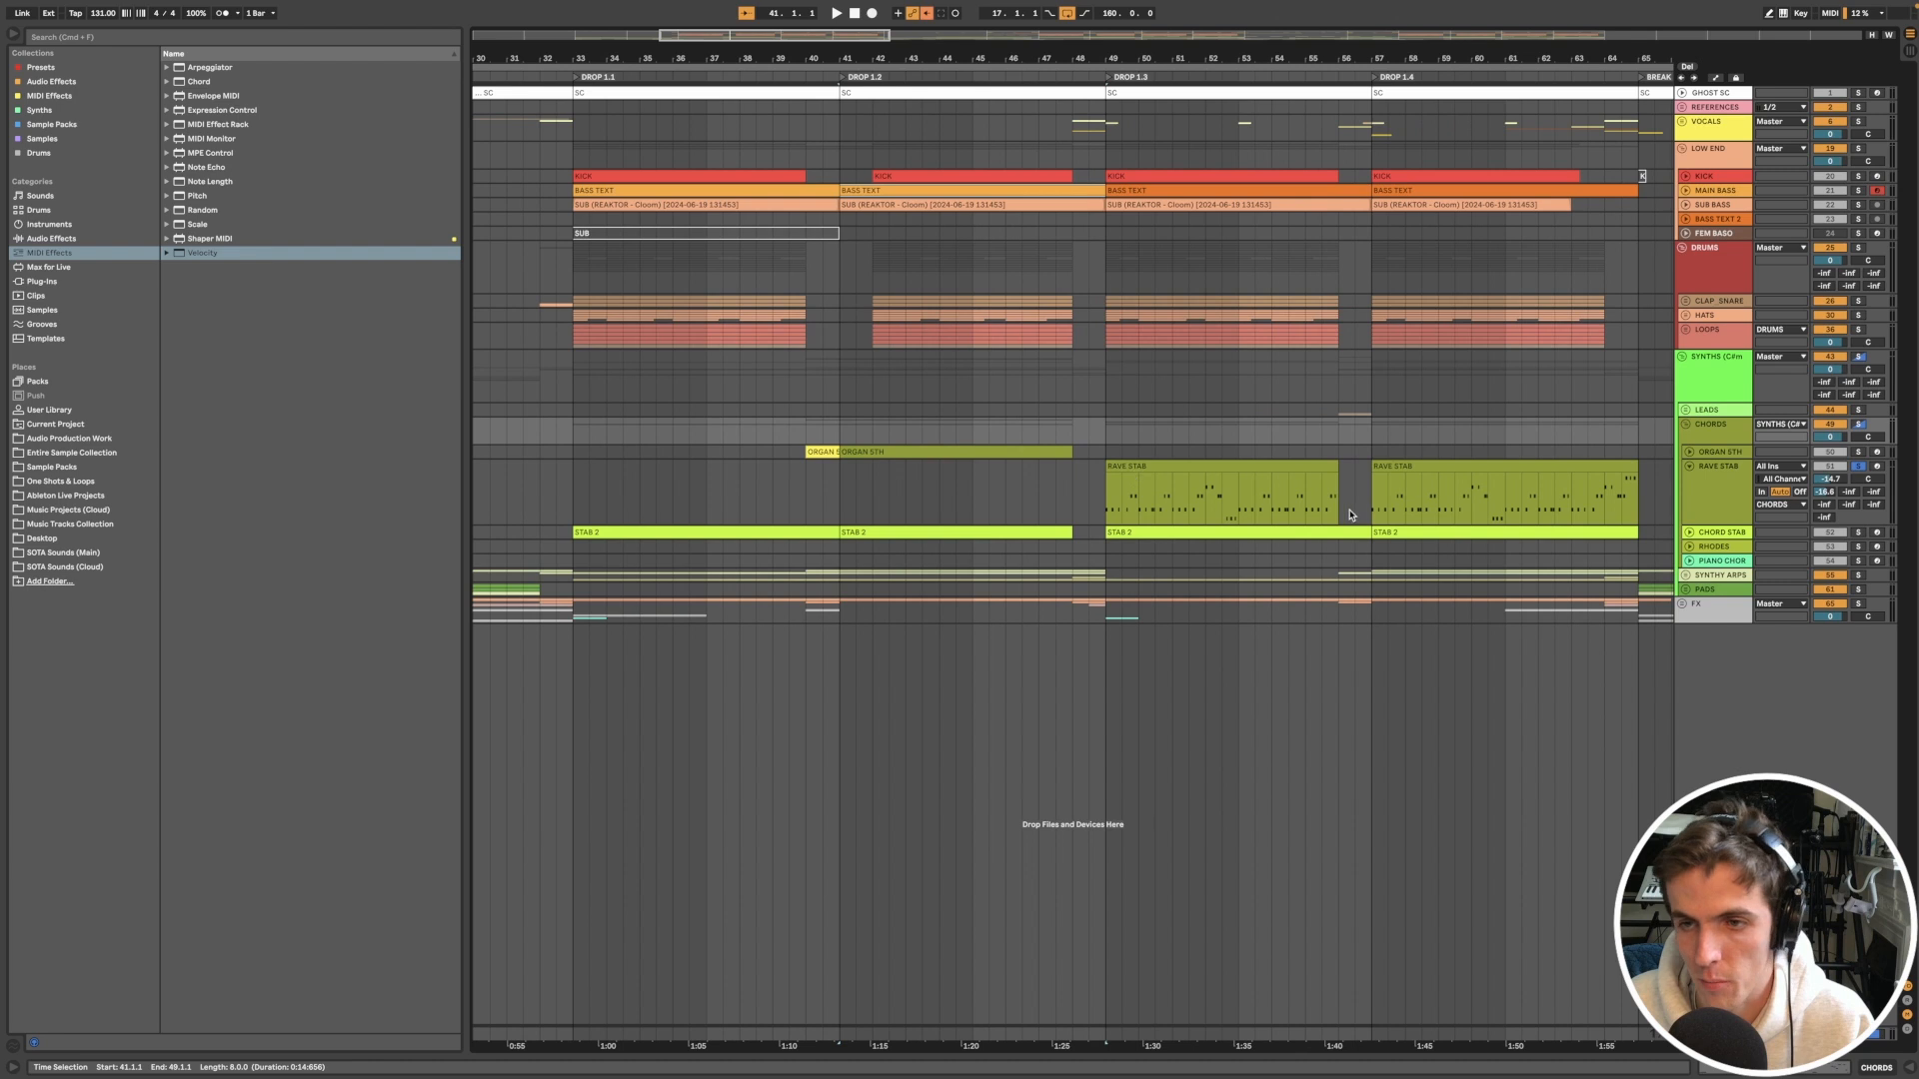
left_click(1125, 466)
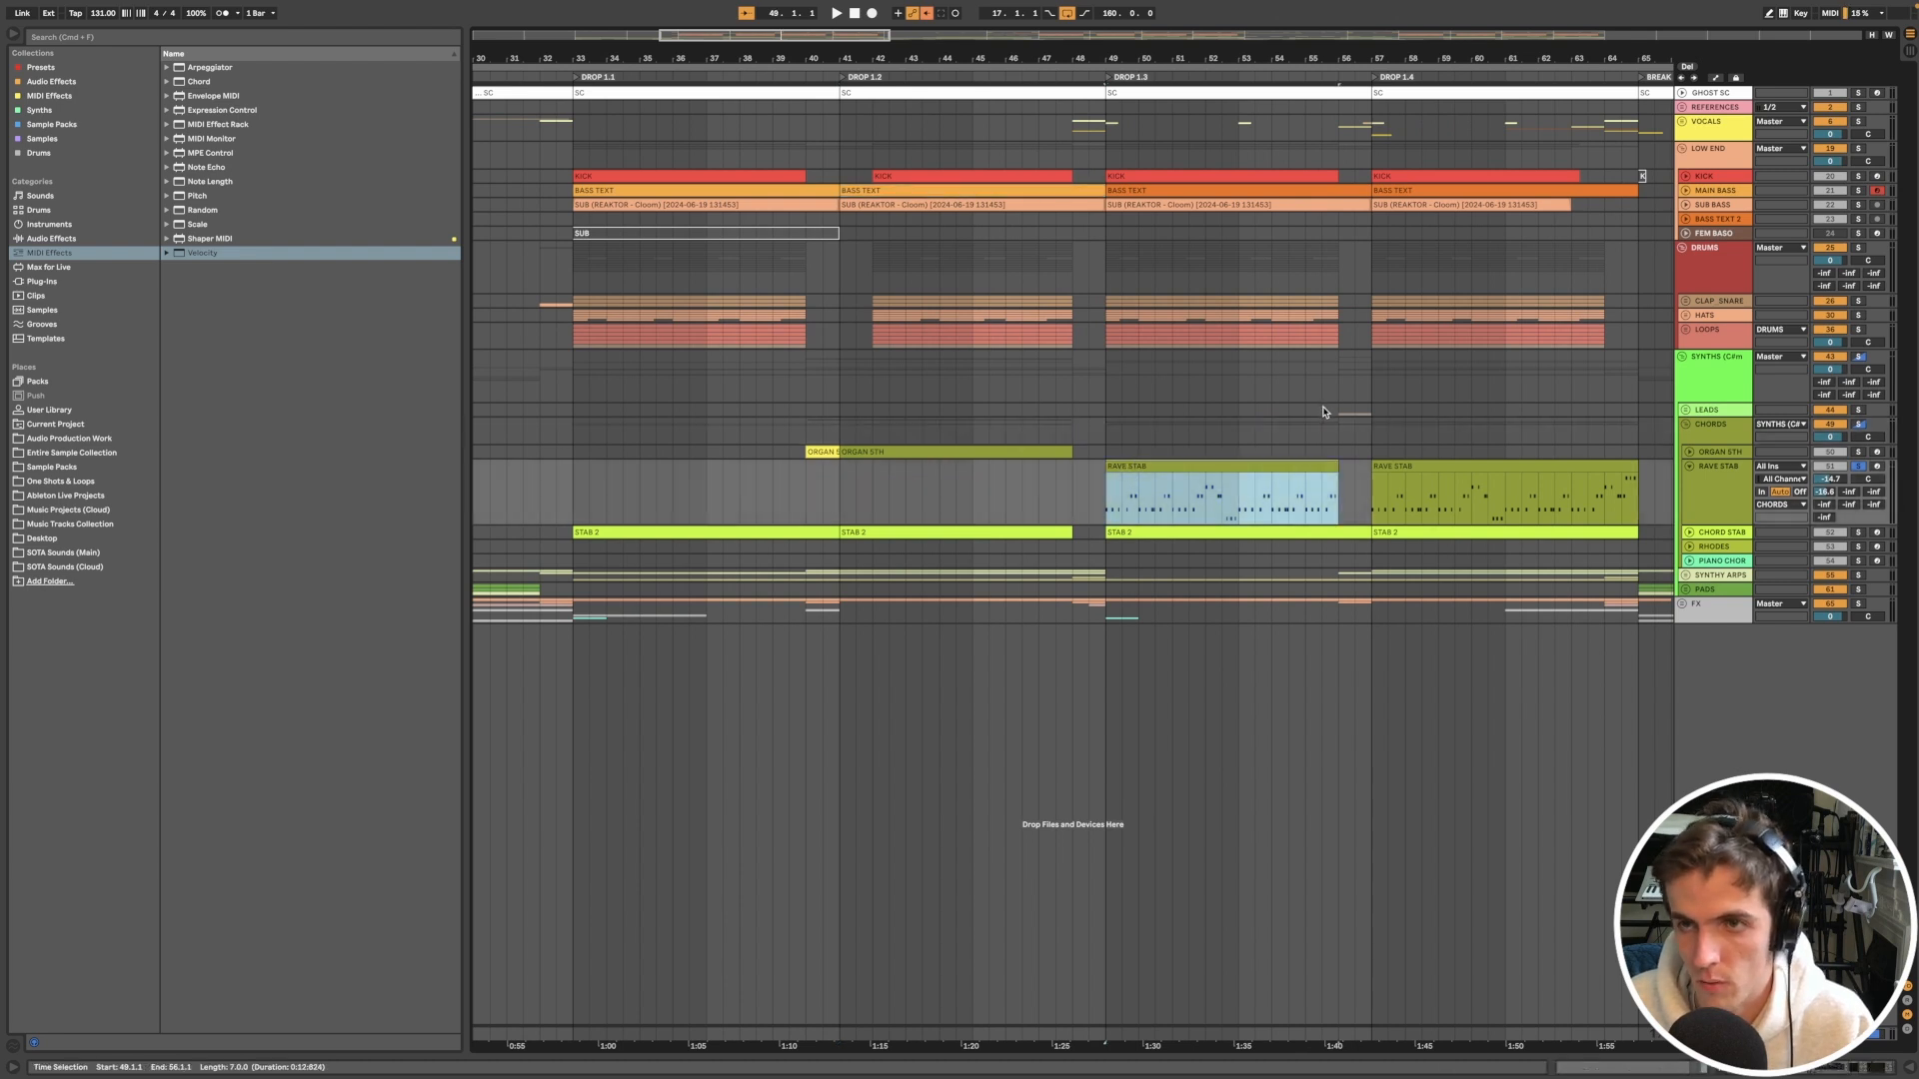
key("space")
Step: Collapse the RAVE STAB track, expand and solo CHORD STAB, and open its instrument plug-in to inspect the stab sound
key("minus")
key("minus")
key("minus")
key("minus")
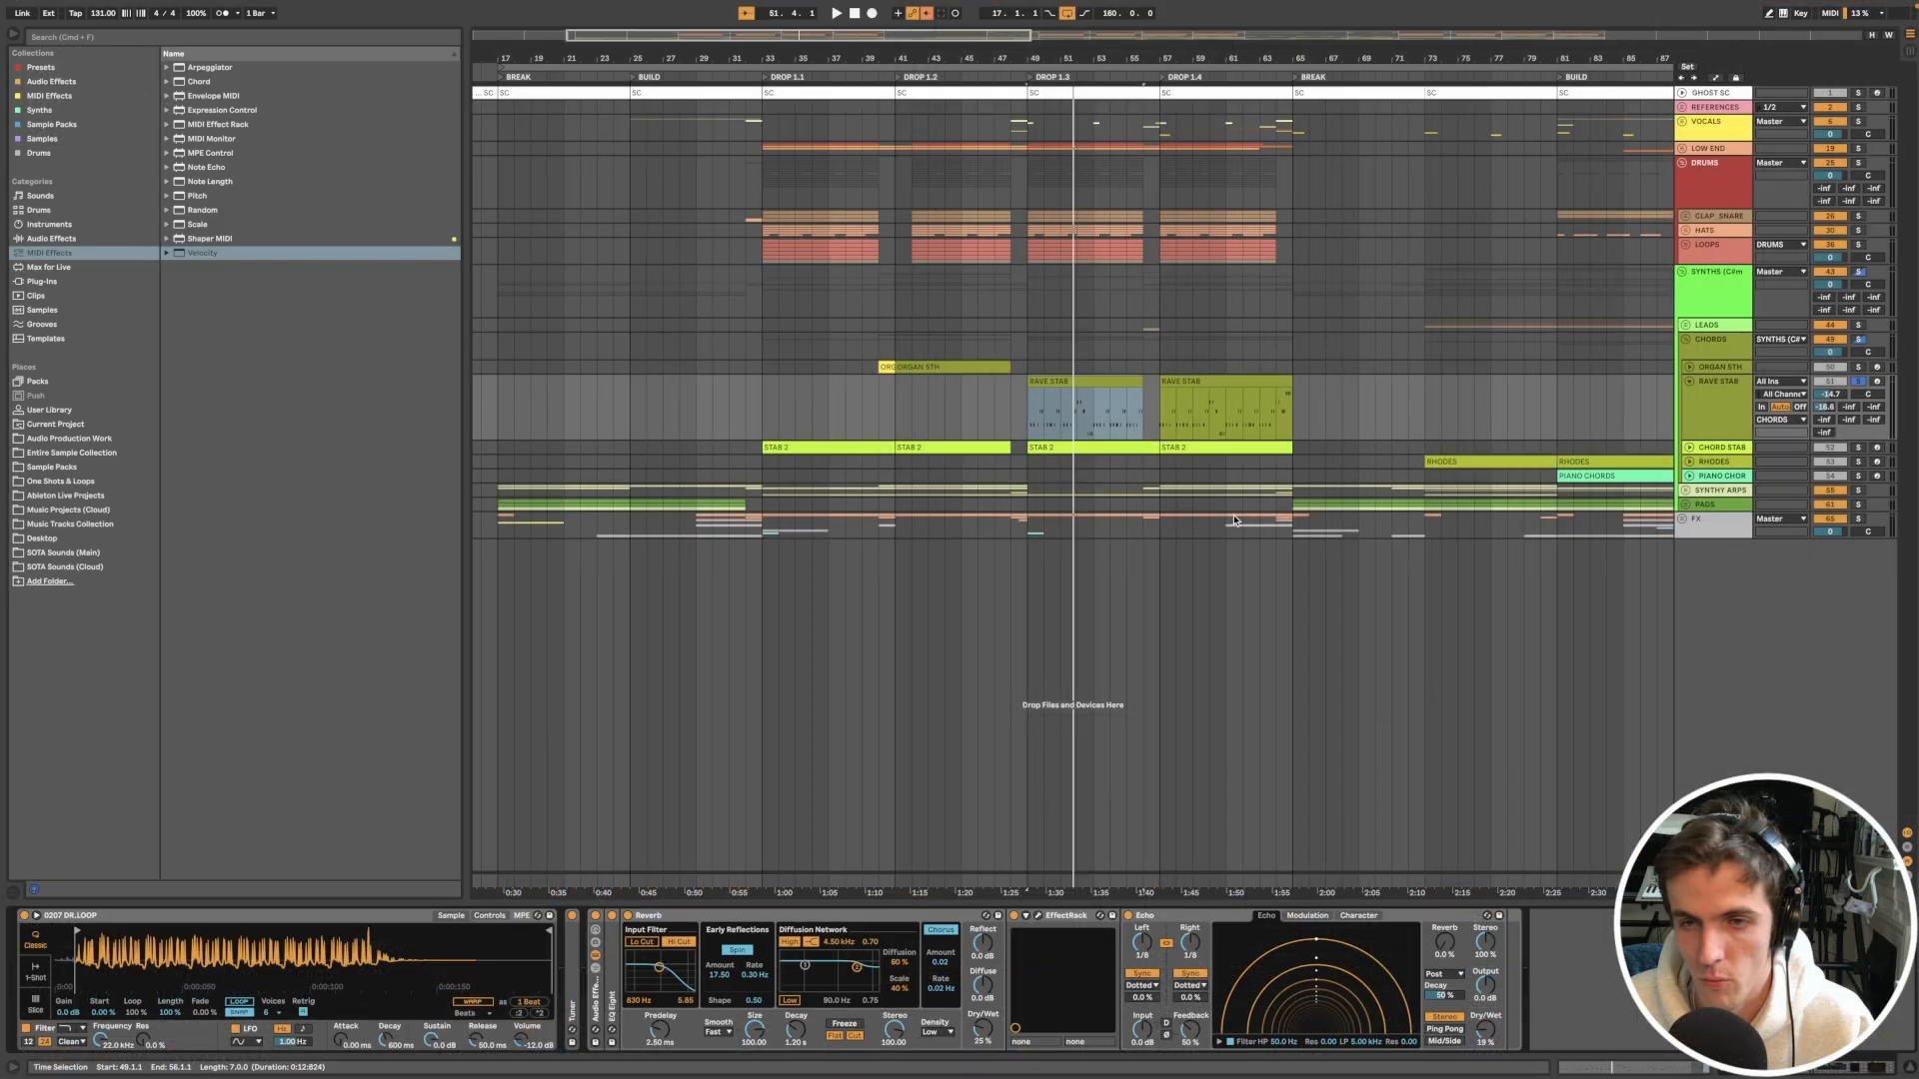
left_click(1689, 383)
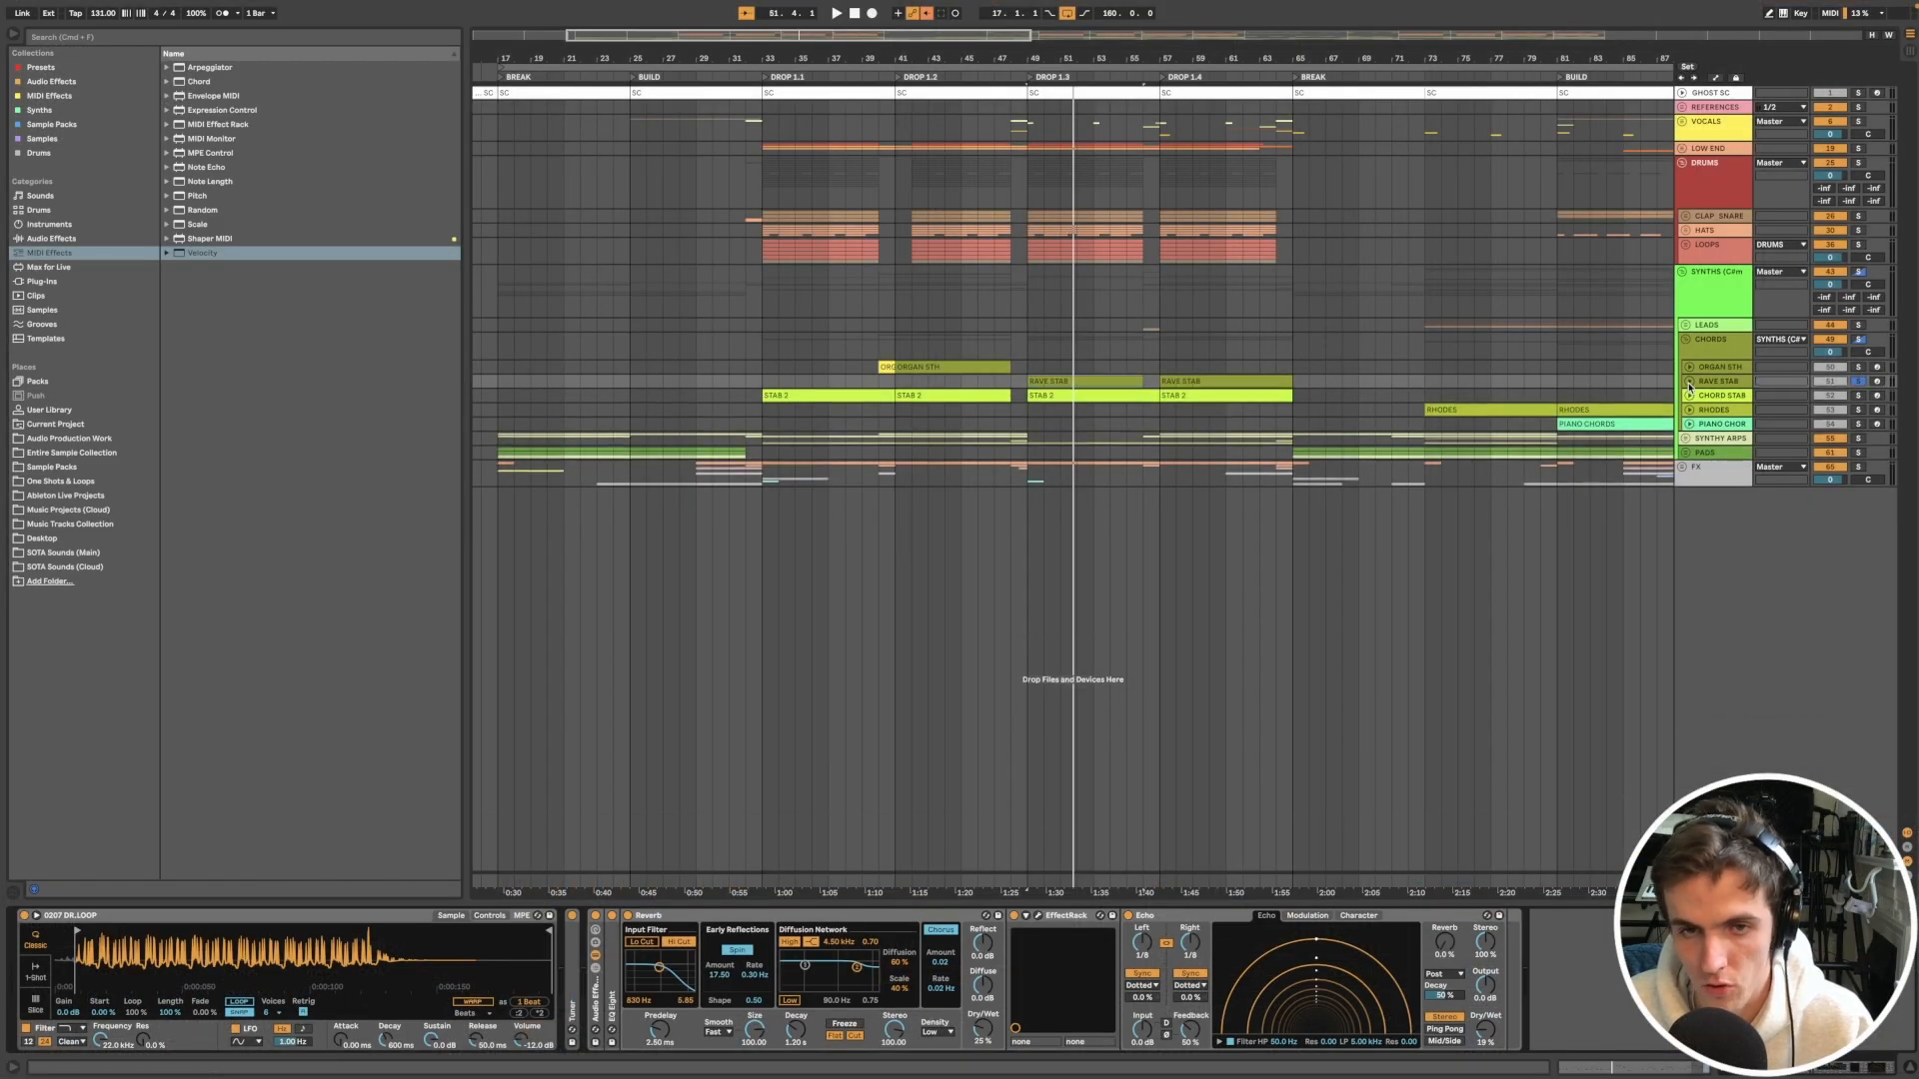
left_click(1635, 420)
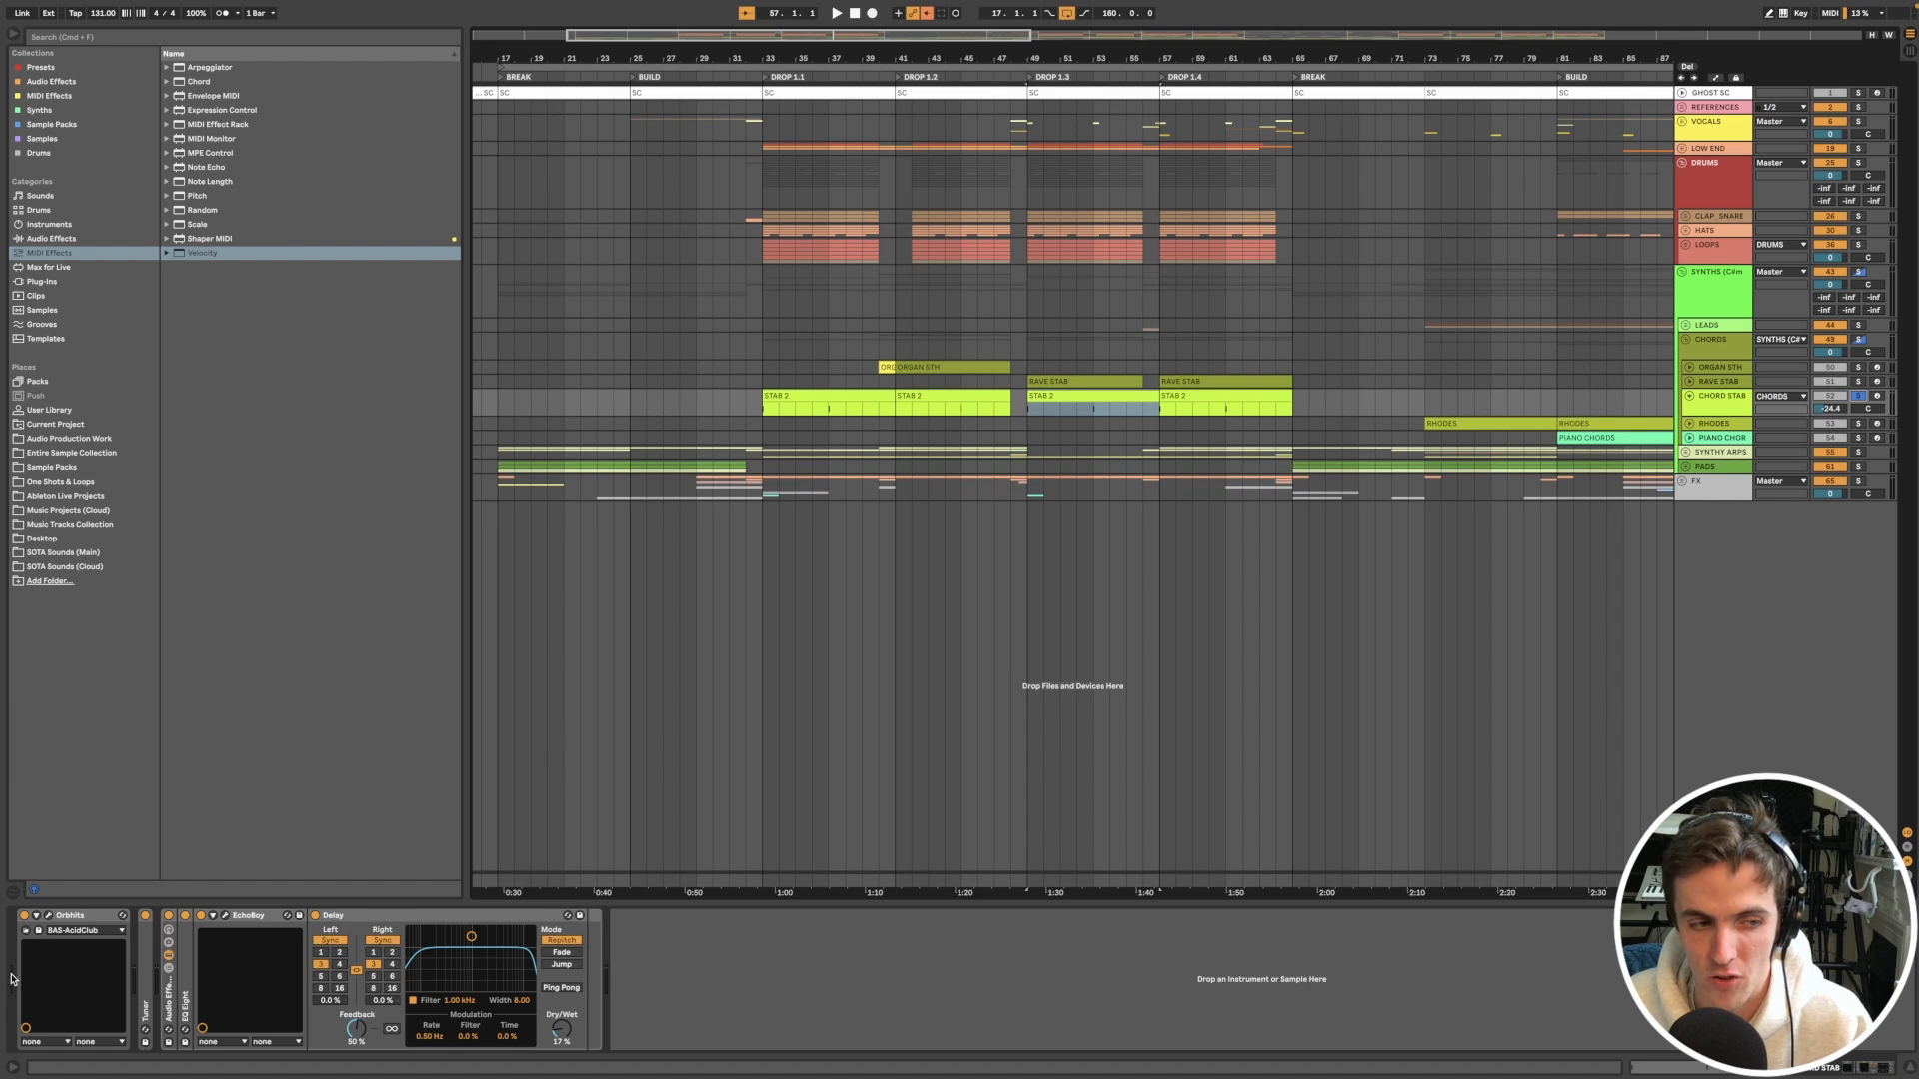
left_click(50, 915)
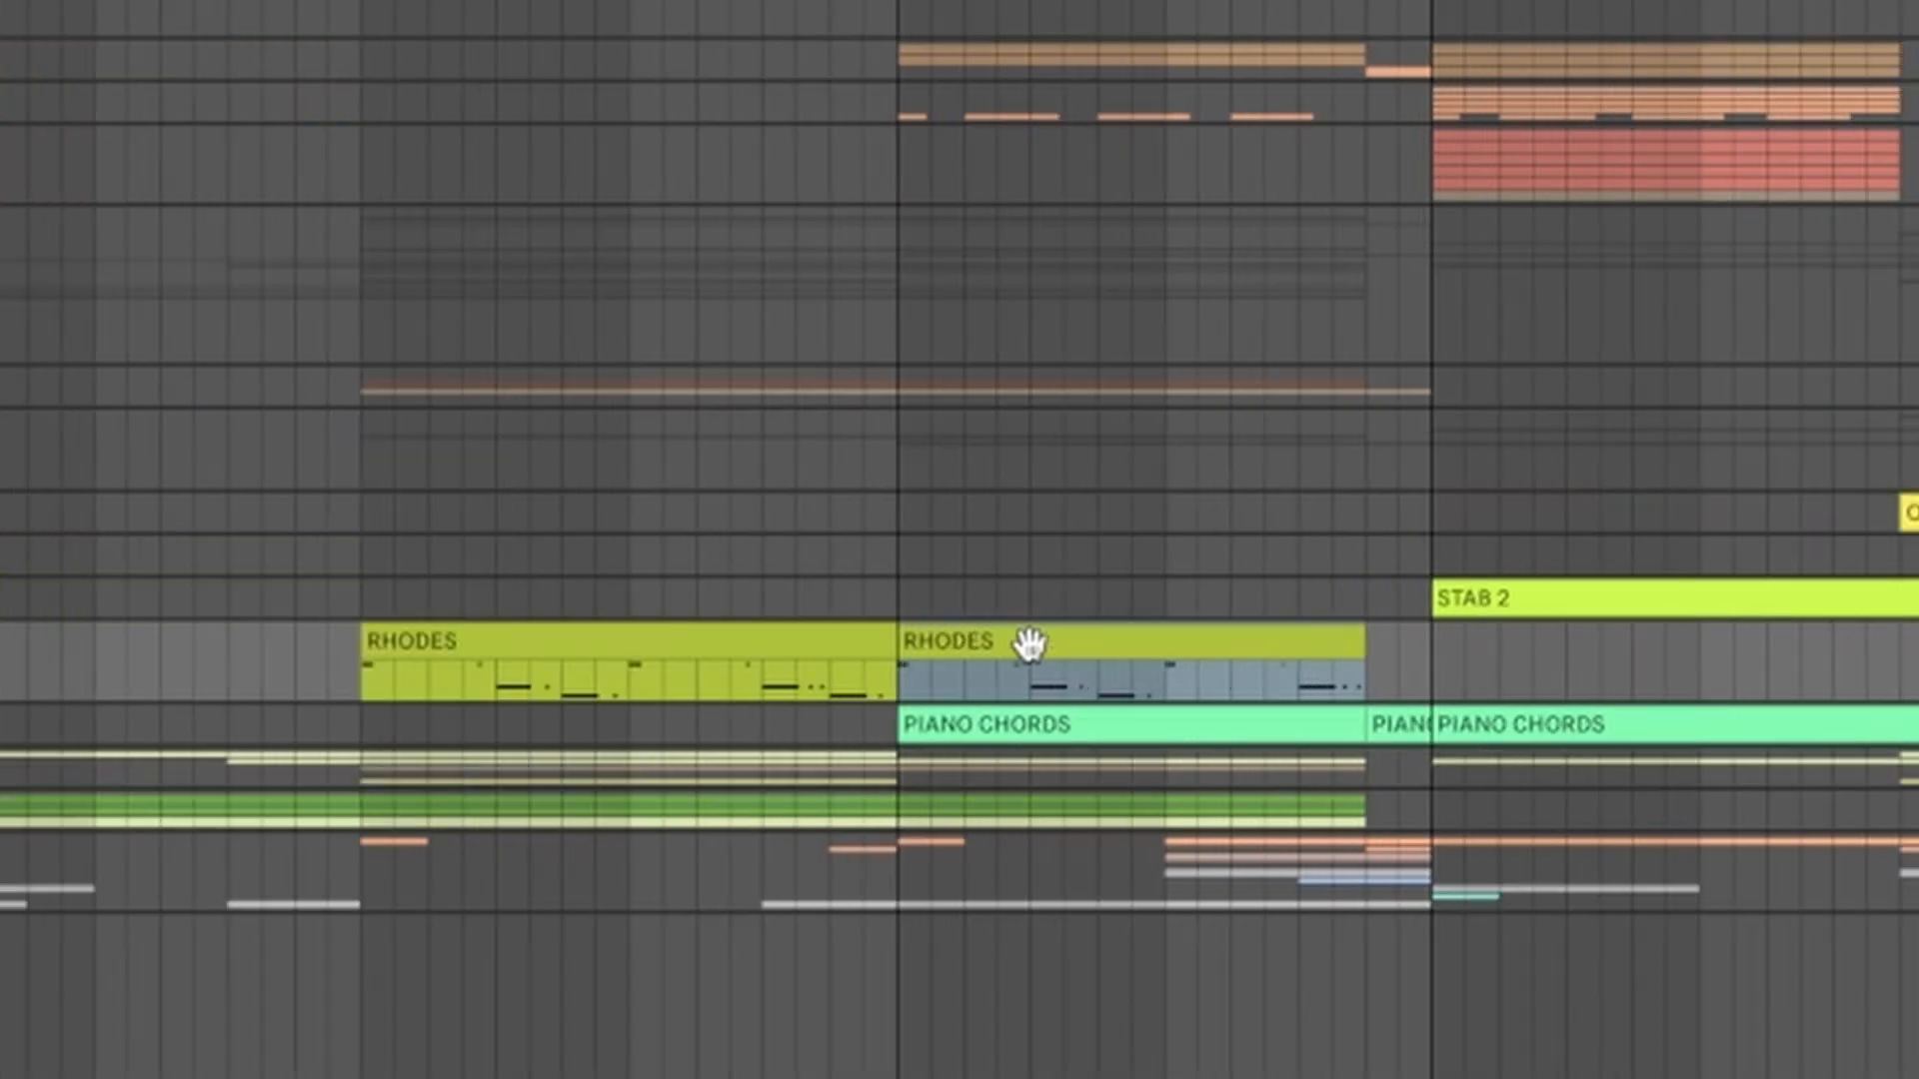
Step: Play the RHODES clip in the BUILD section while viewing its notes, and return to the full arrangement
scroll(1029, 643, "up", 2)
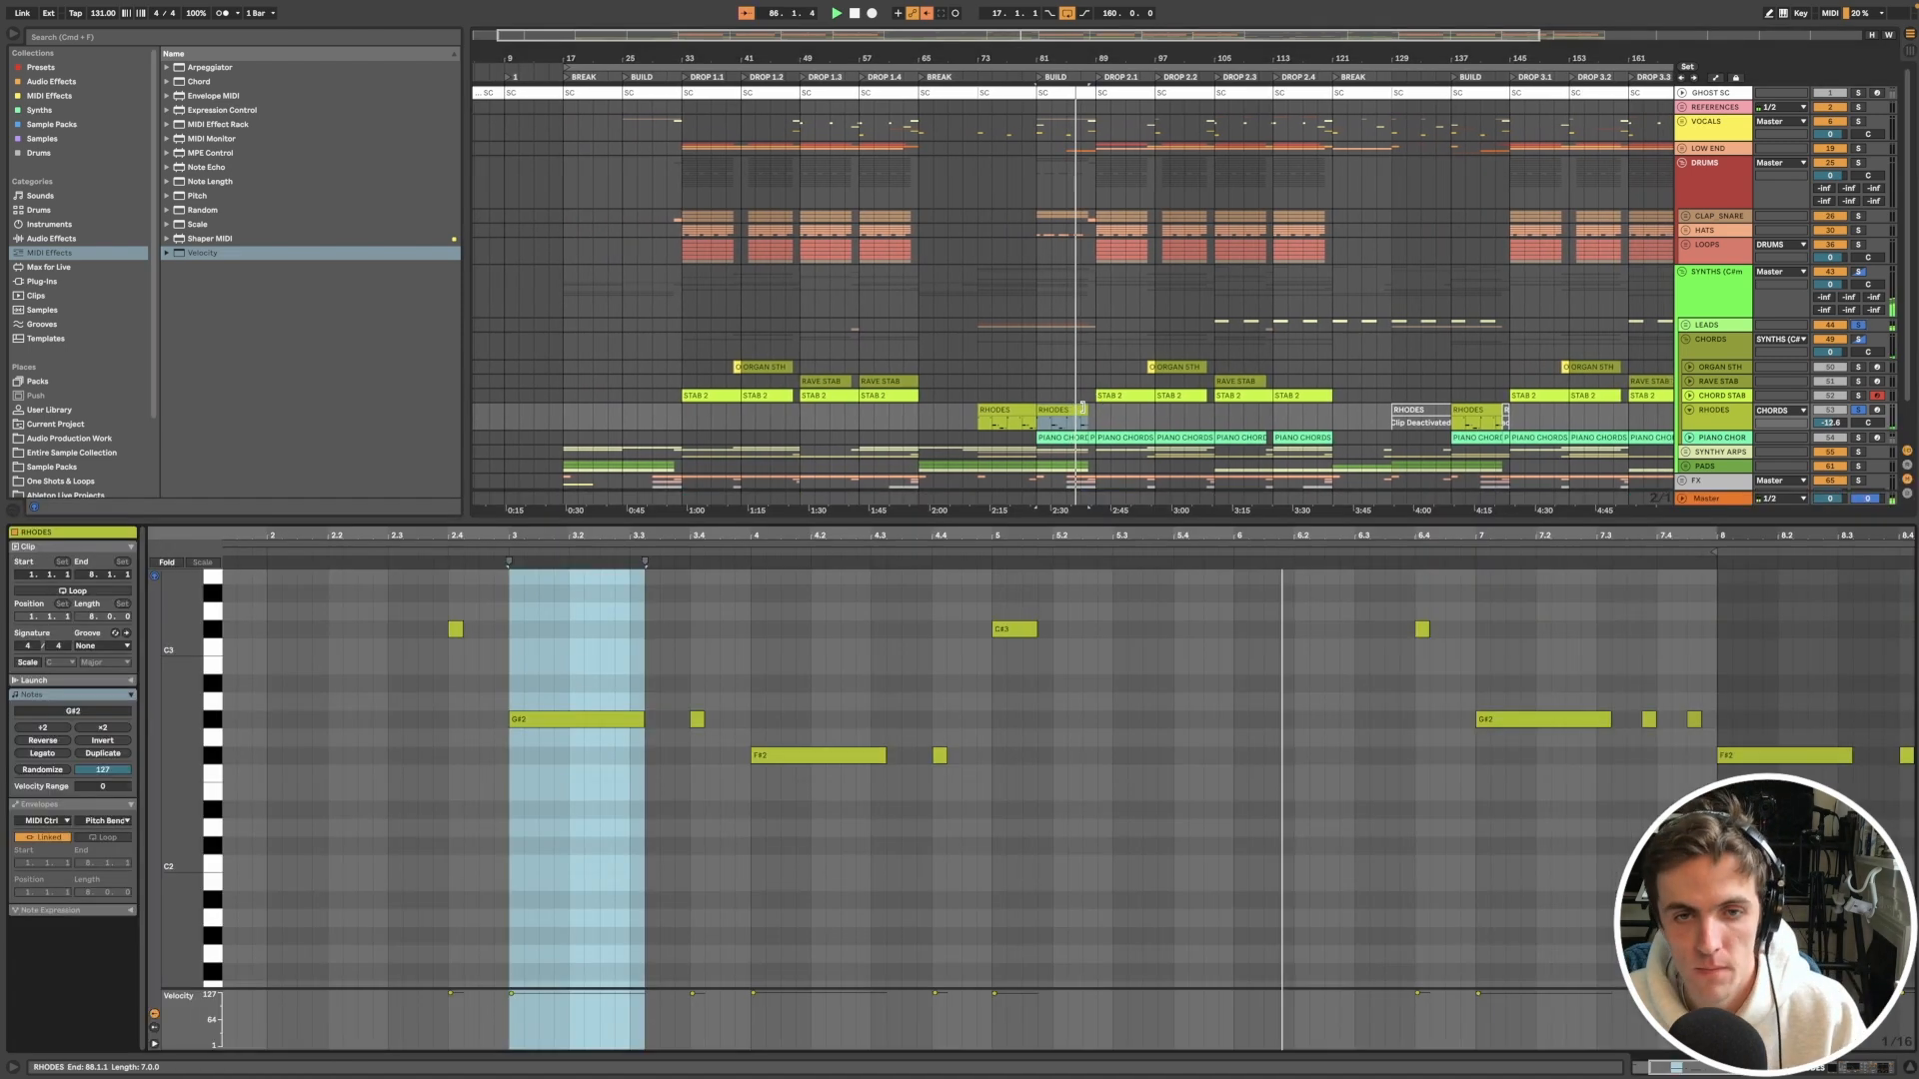
double_click(1088, 412)
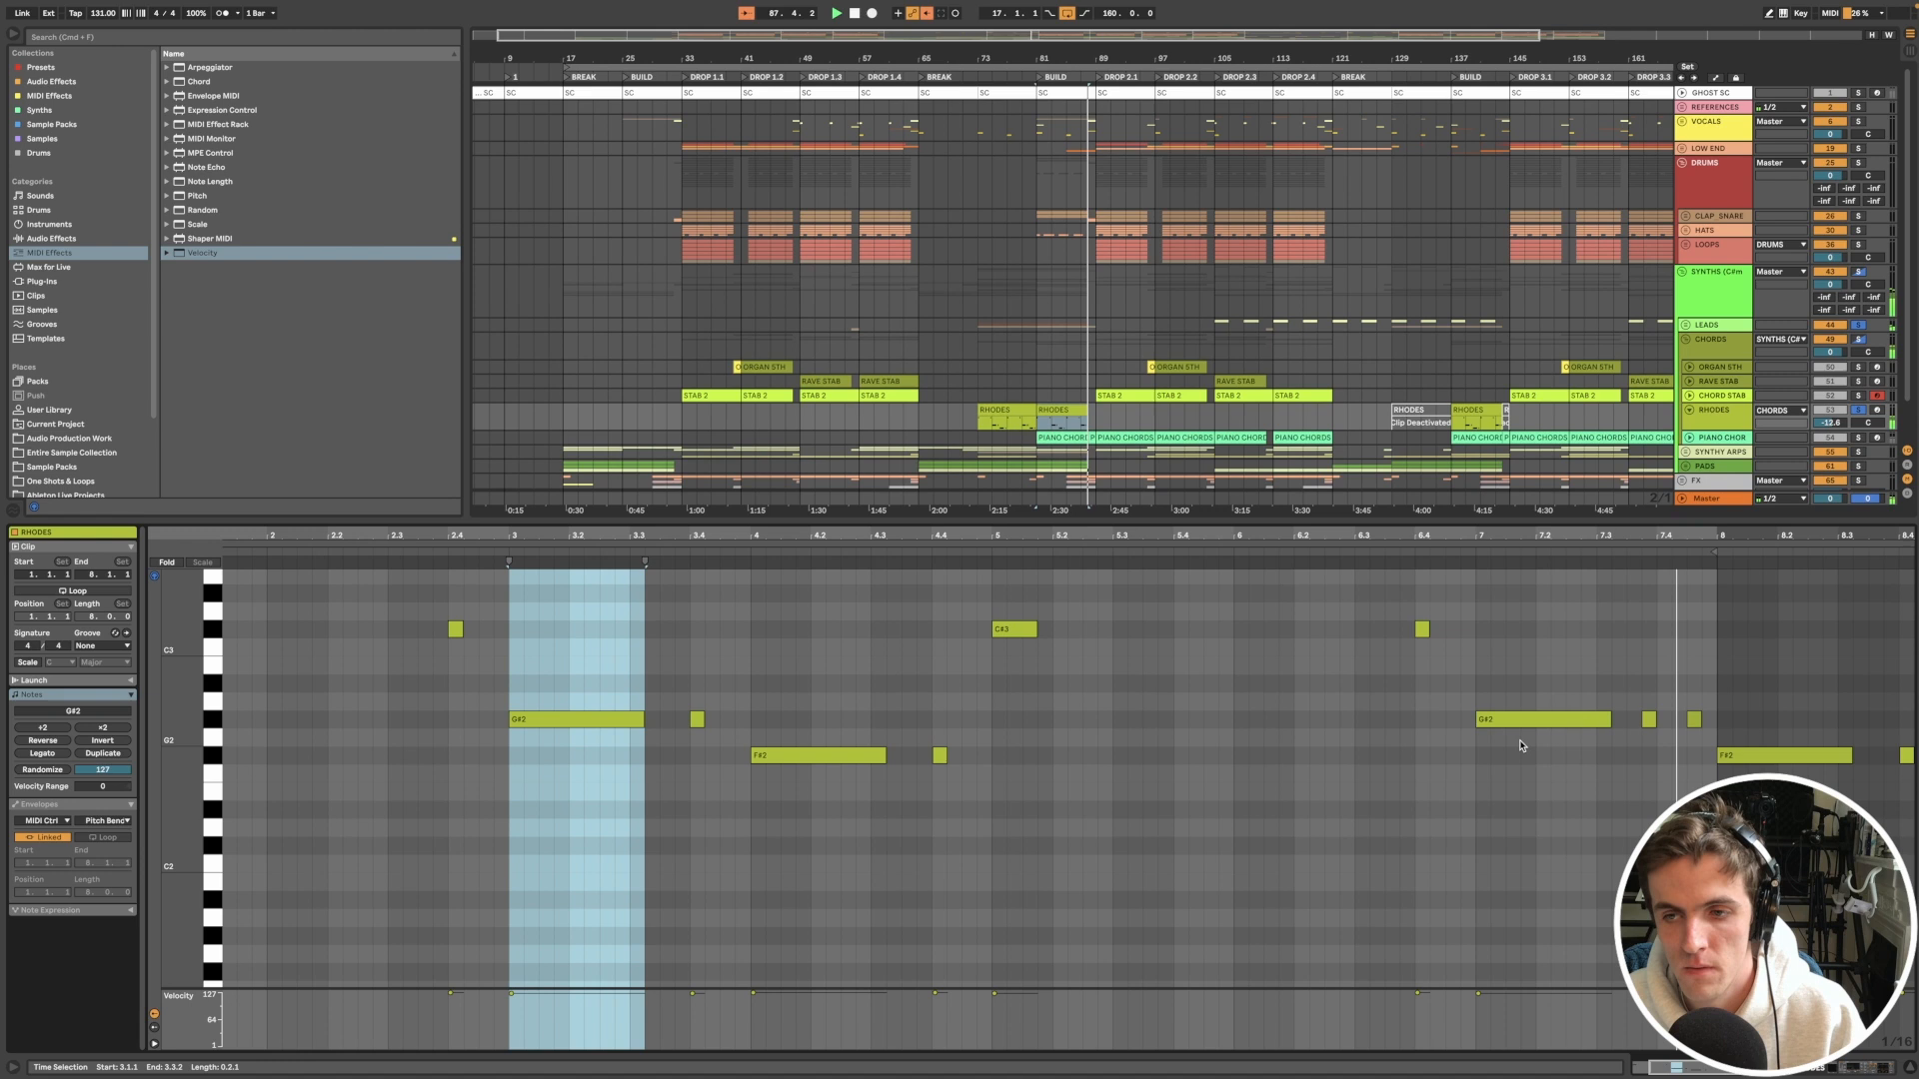
left_click(1758, 440)
left_click(1910, 1069)
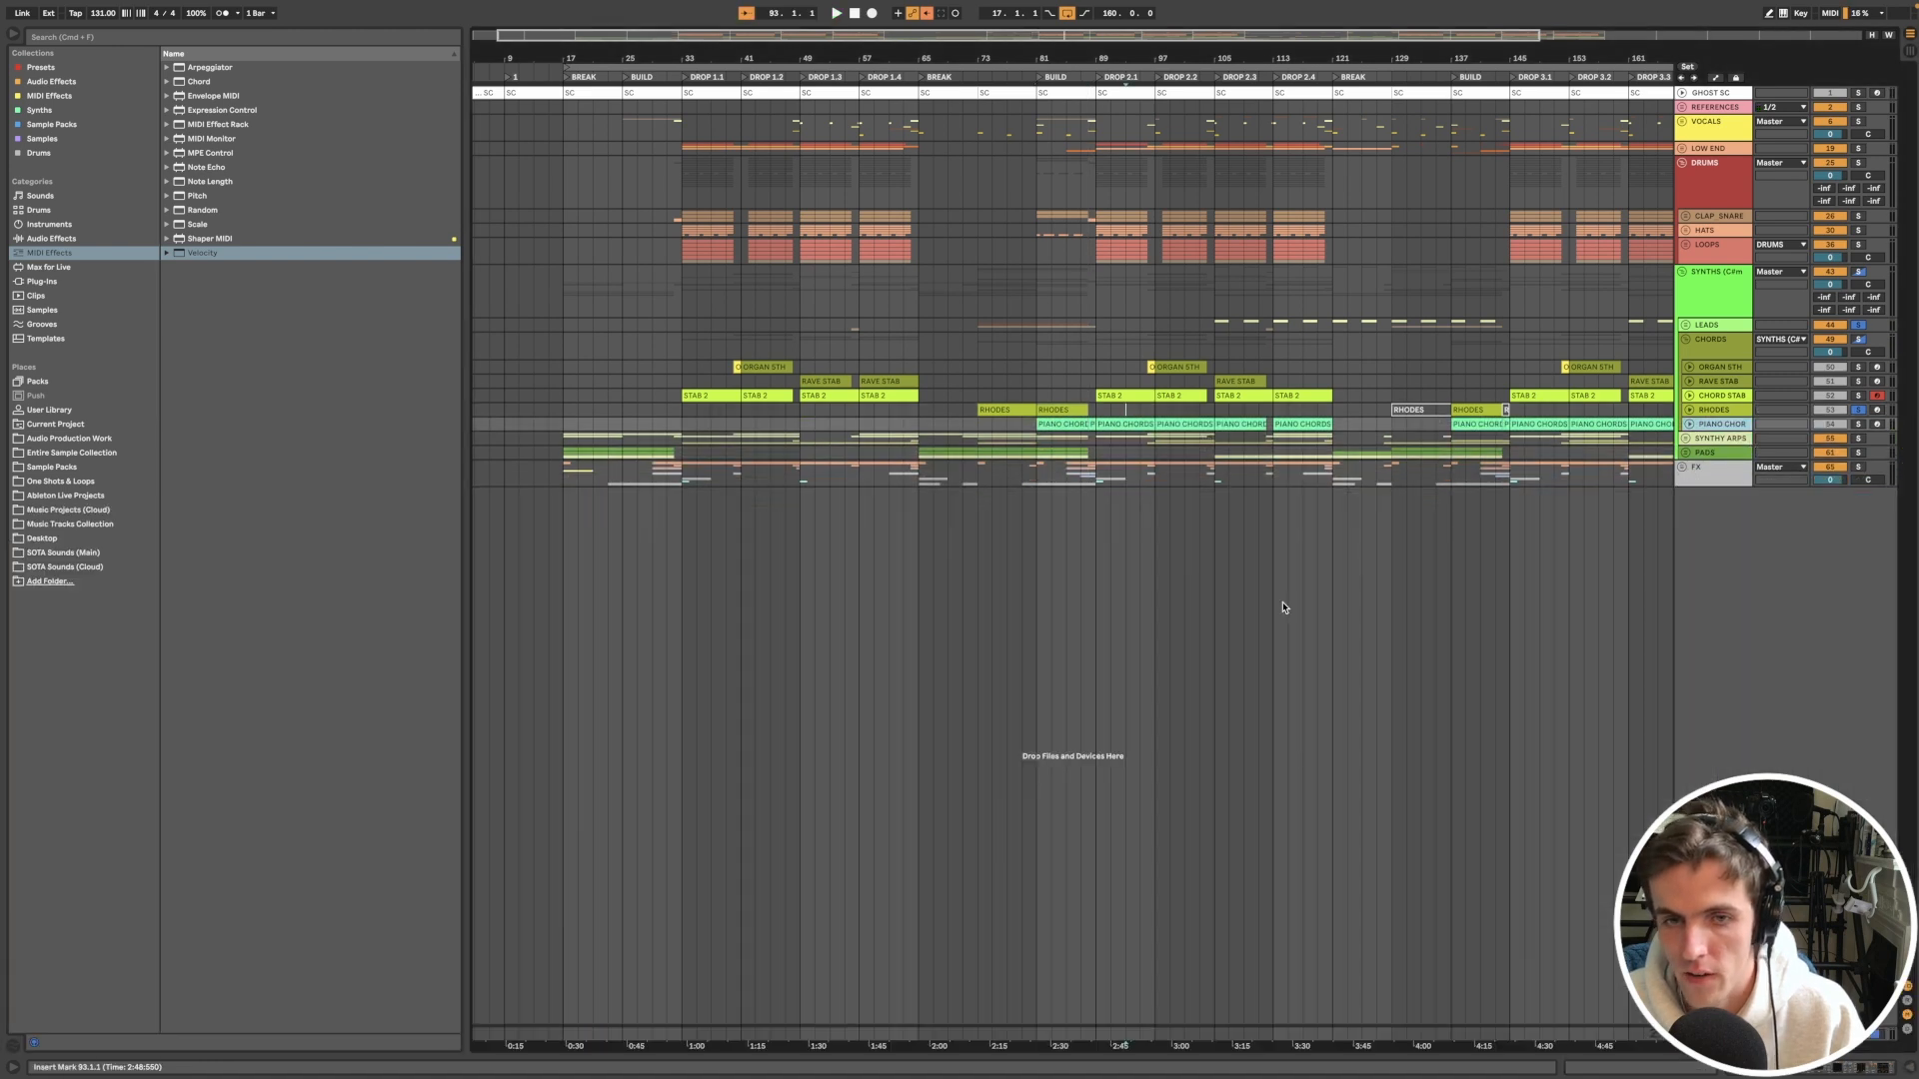
Step: Expand the PIANO CHORDS track, select its BUILD clip, and open and play the DROP 2.1 clip's notes
left_click(1689, 425)
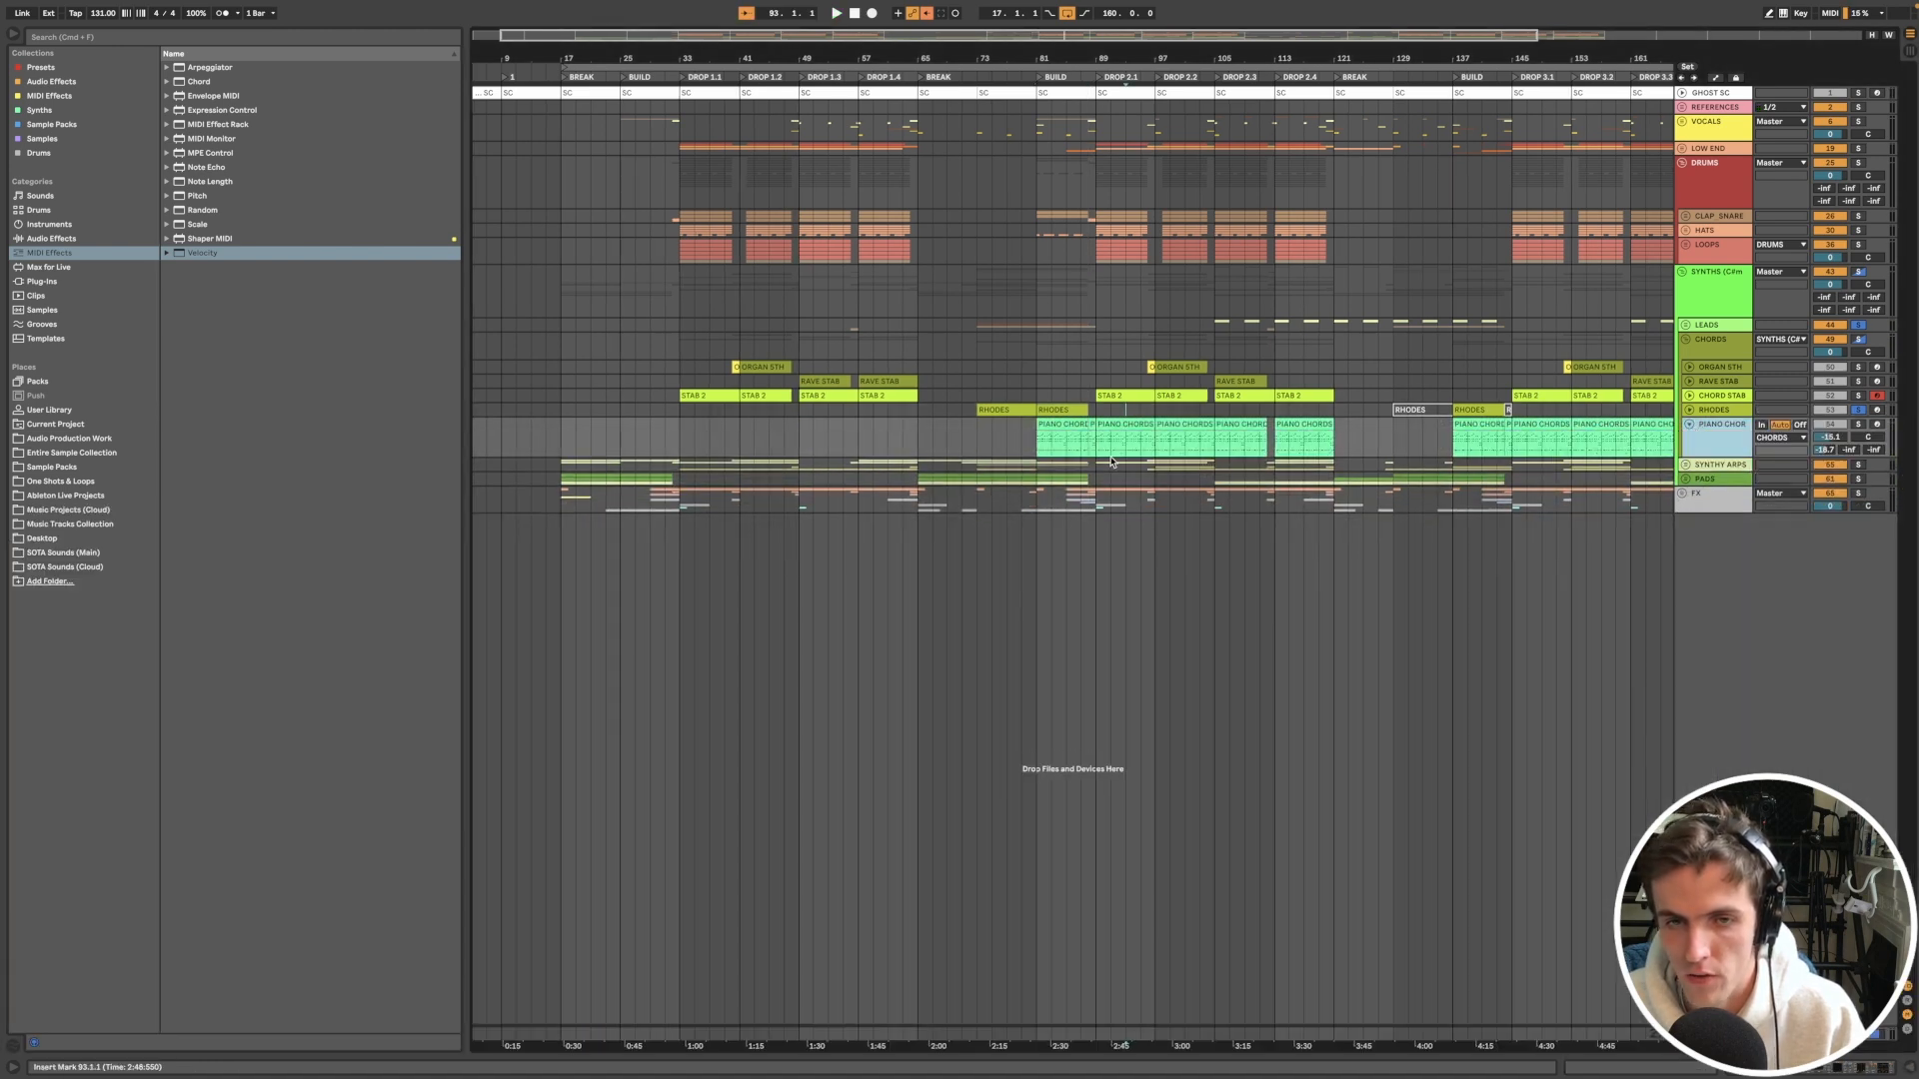
scroll(1116, 463, "up", 5)
scroll(1115, 463, "down", 2)
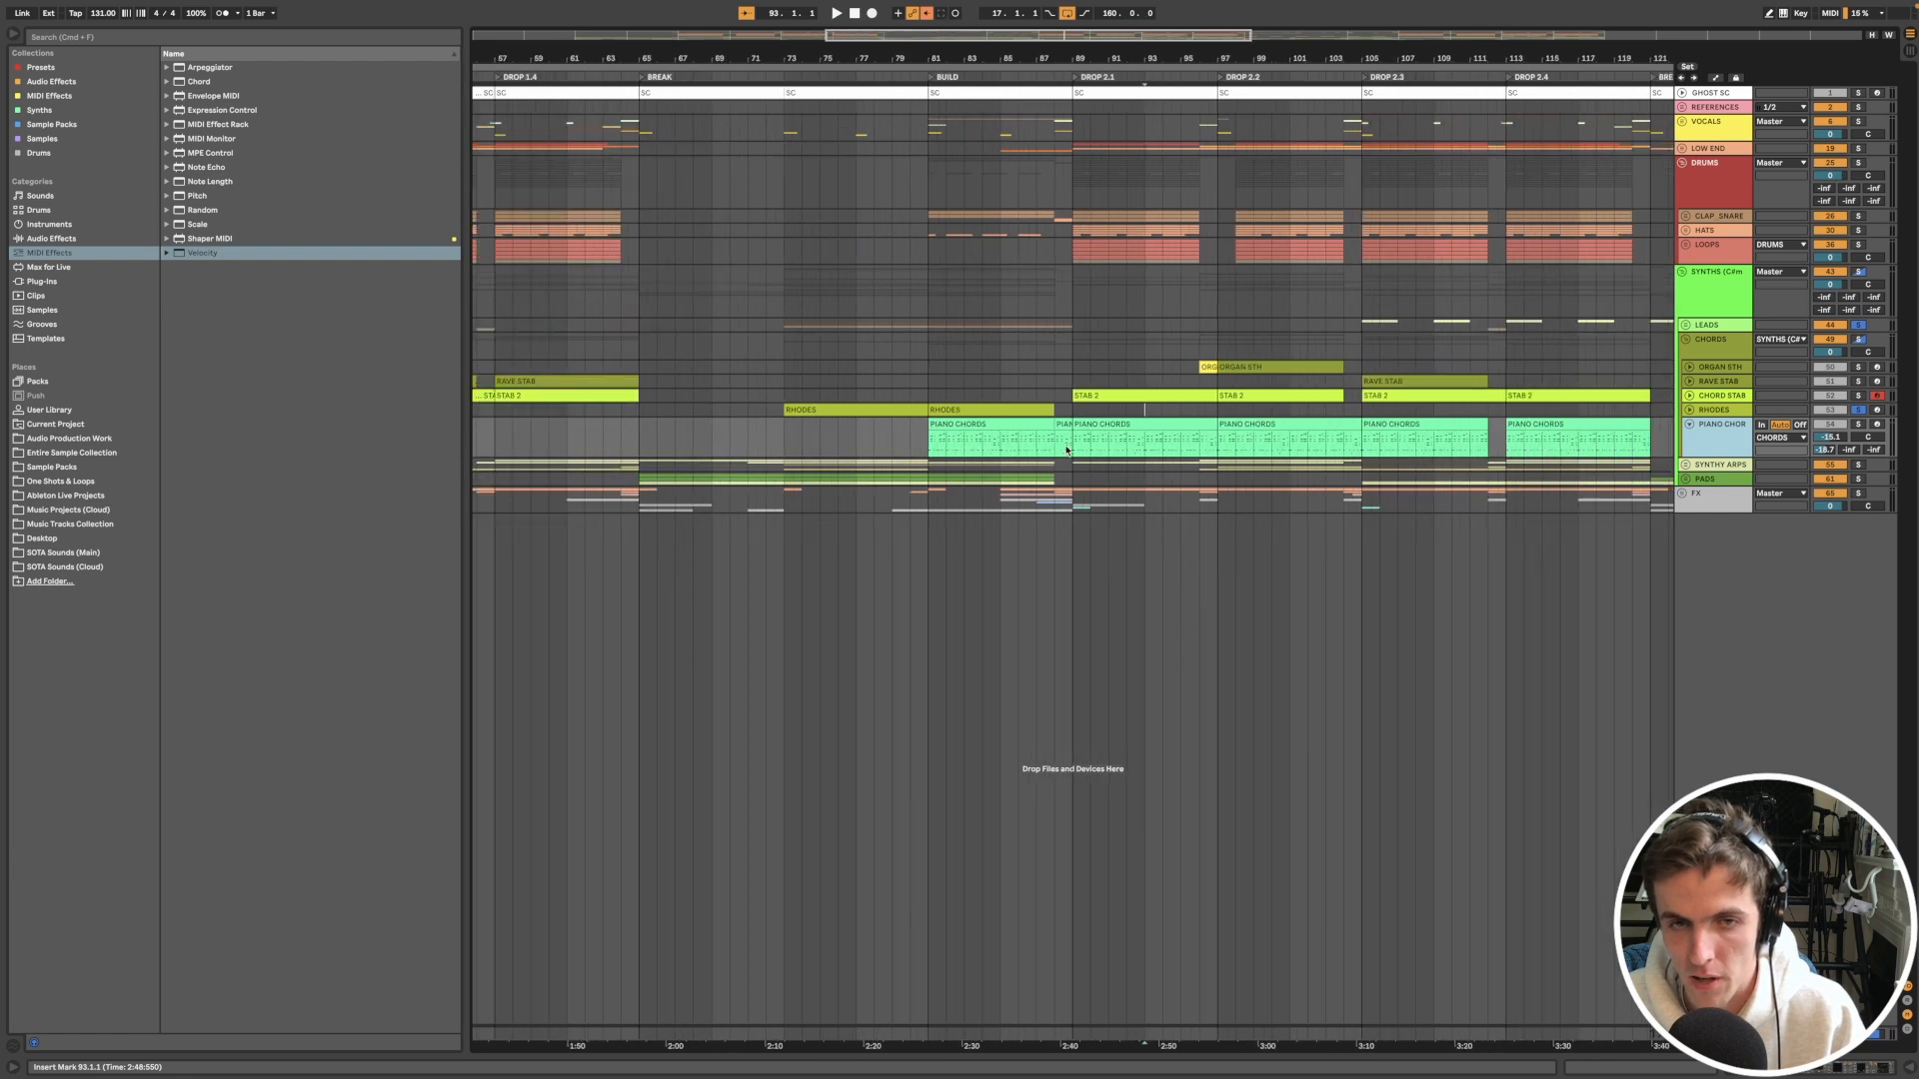
left_click(1044, 427)
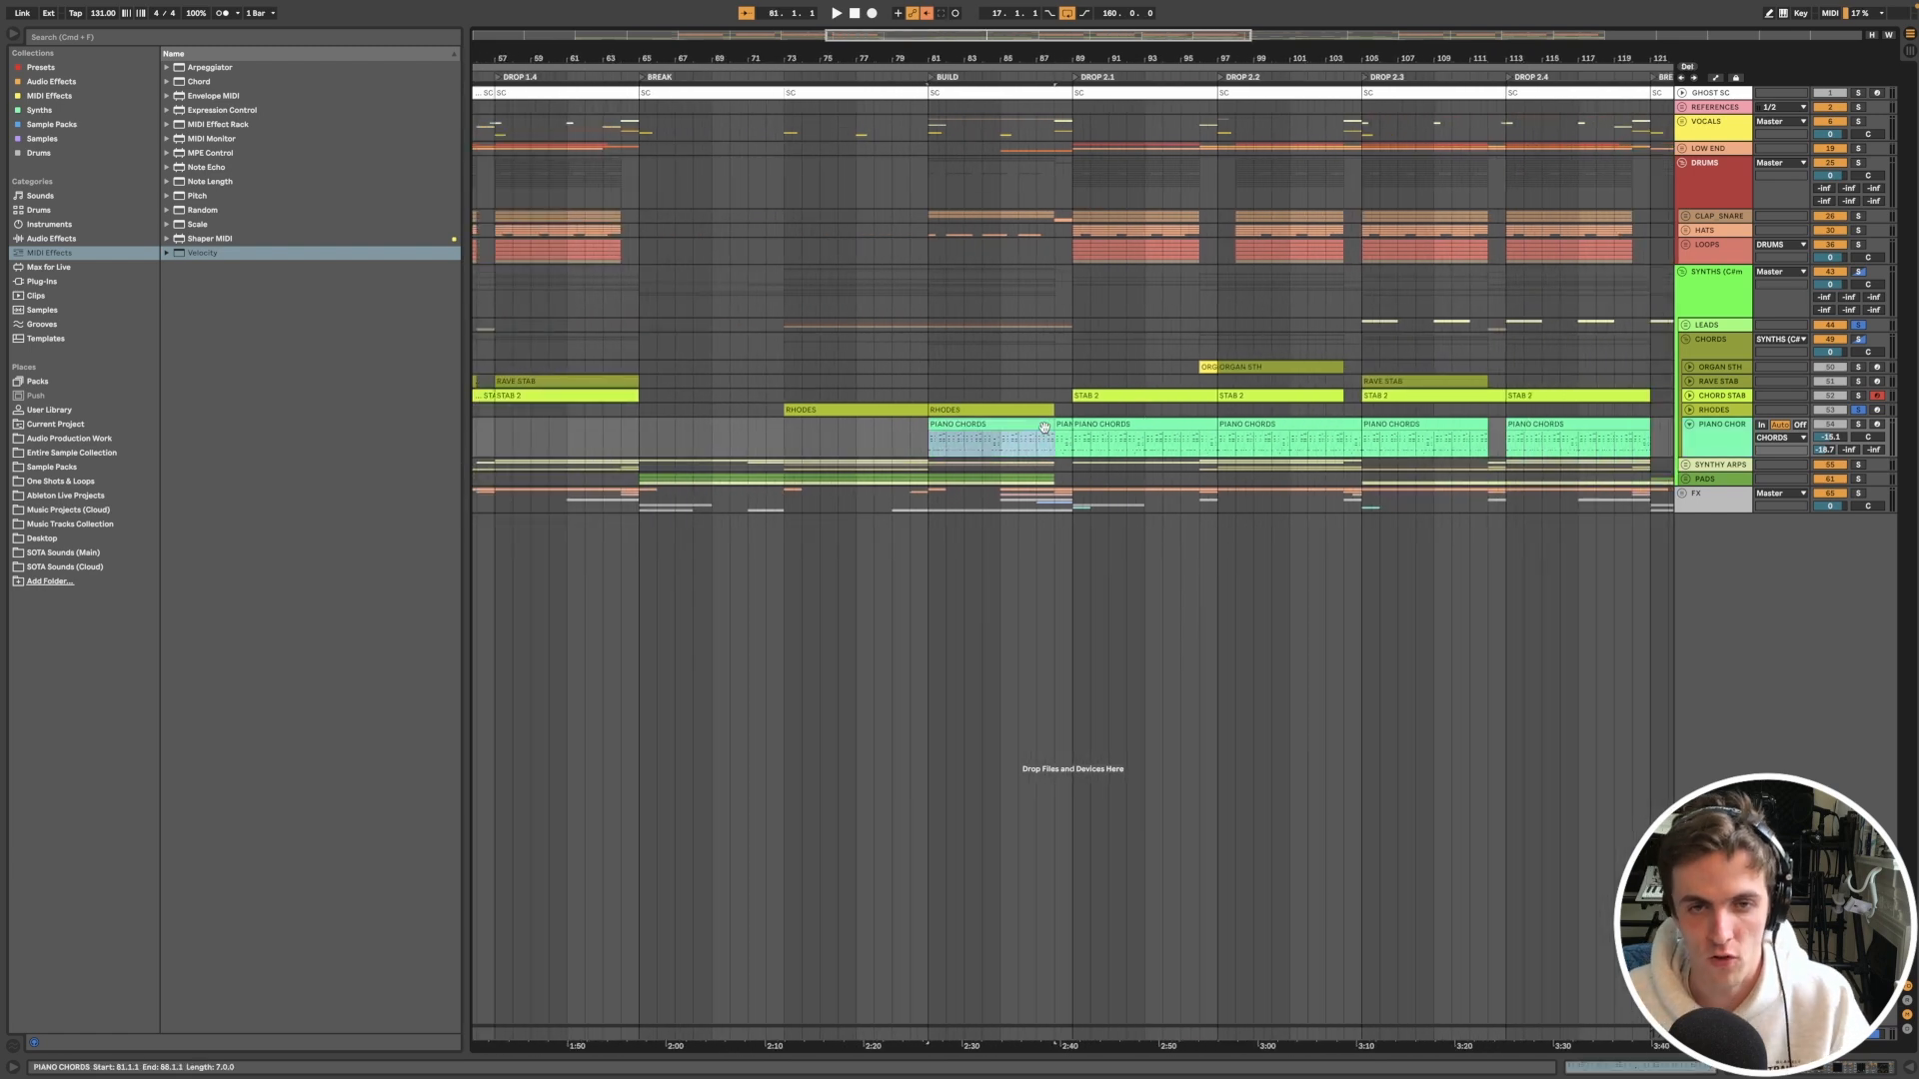
double_click(1098, 421)
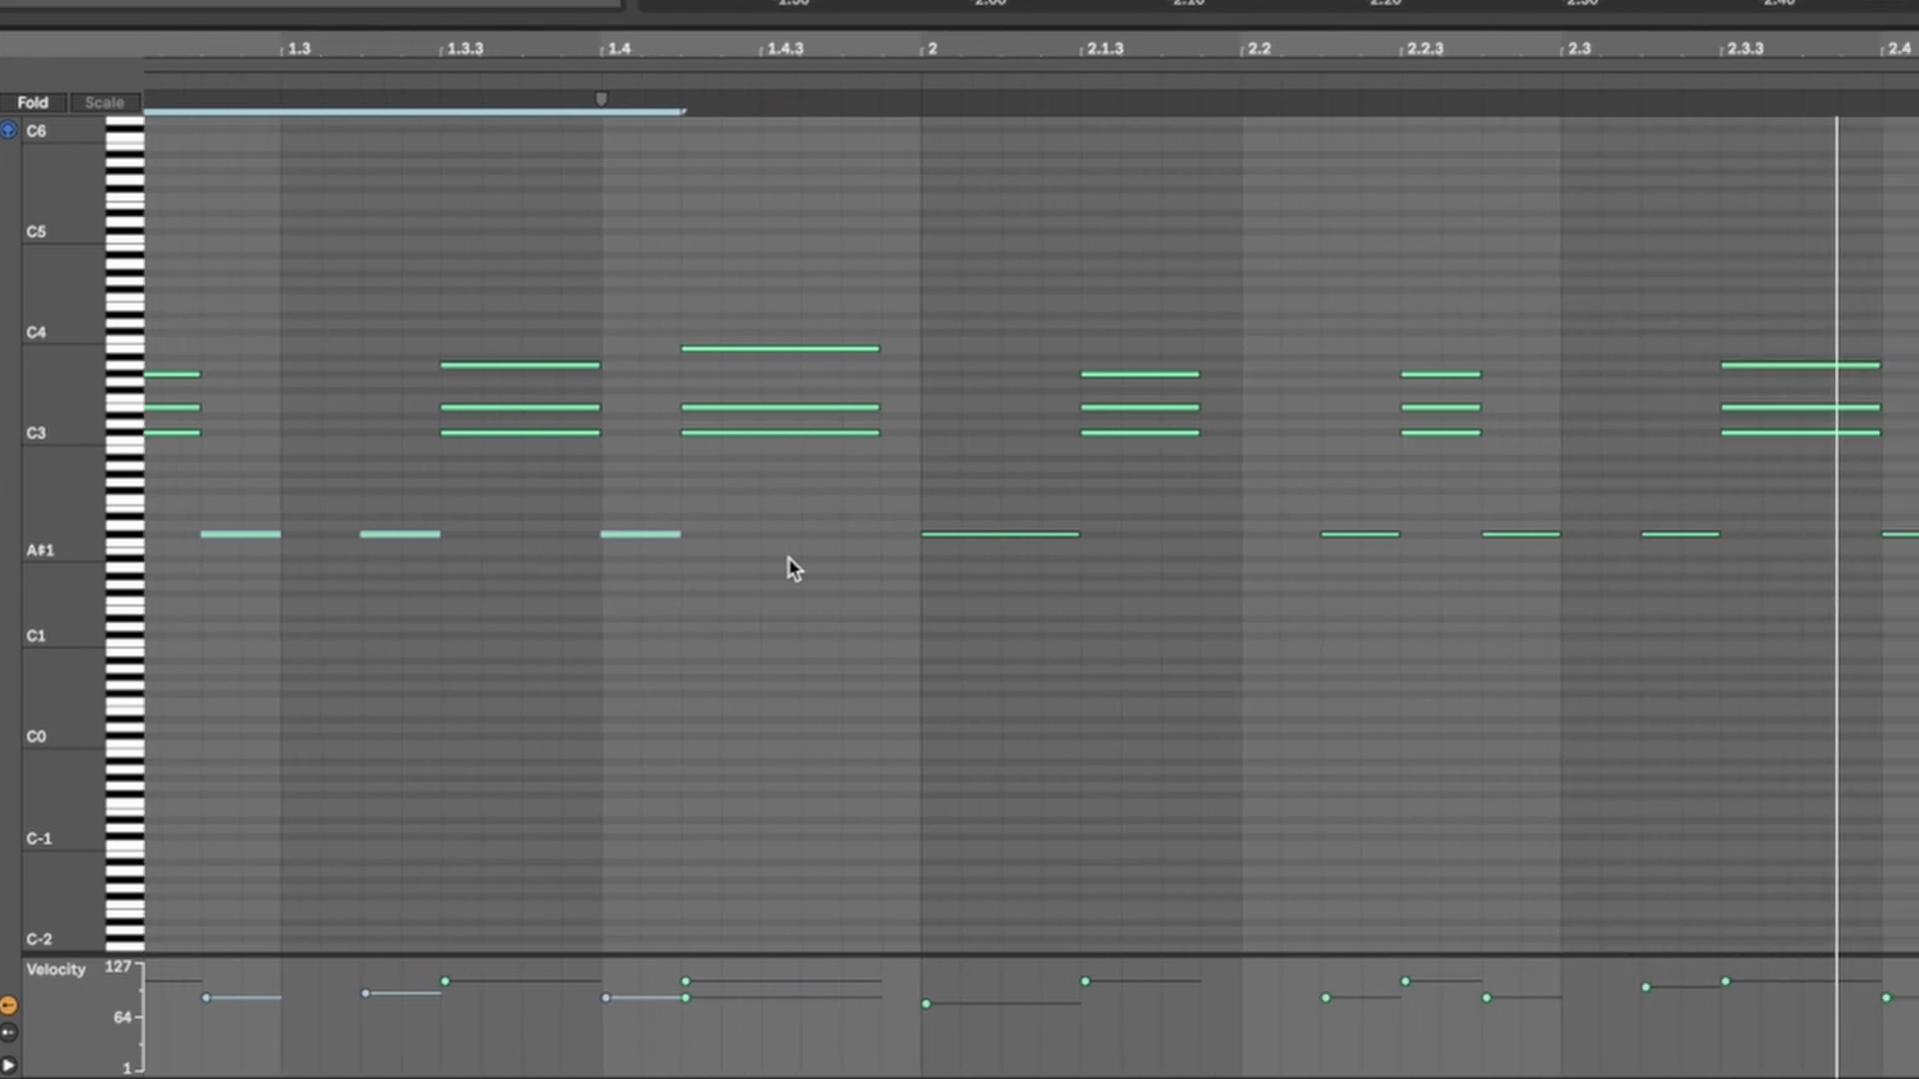
scroll(788, 557, "left", 4)
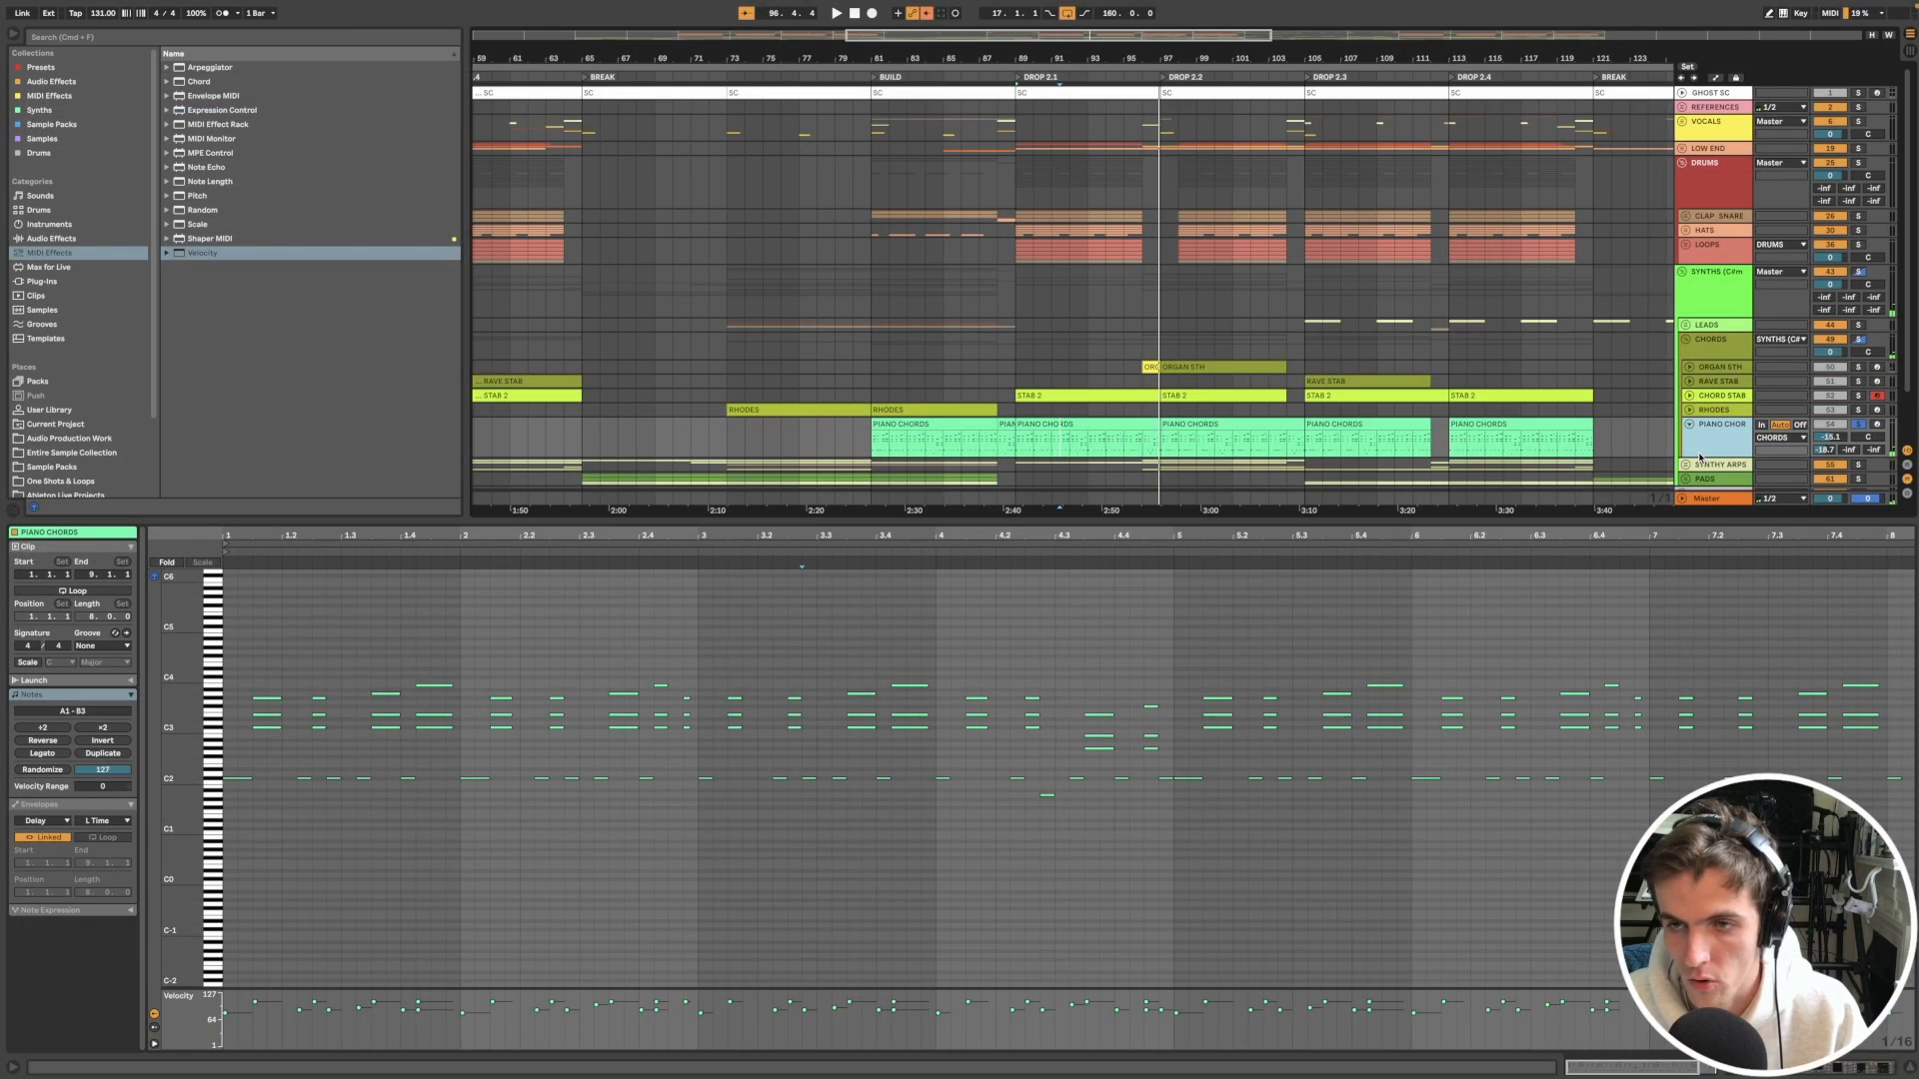
Step: Inspect the M1 instrument on PIANO CHORDS and return to an enlarged view of the clip's first triads and root notes
key("shift+Tab")
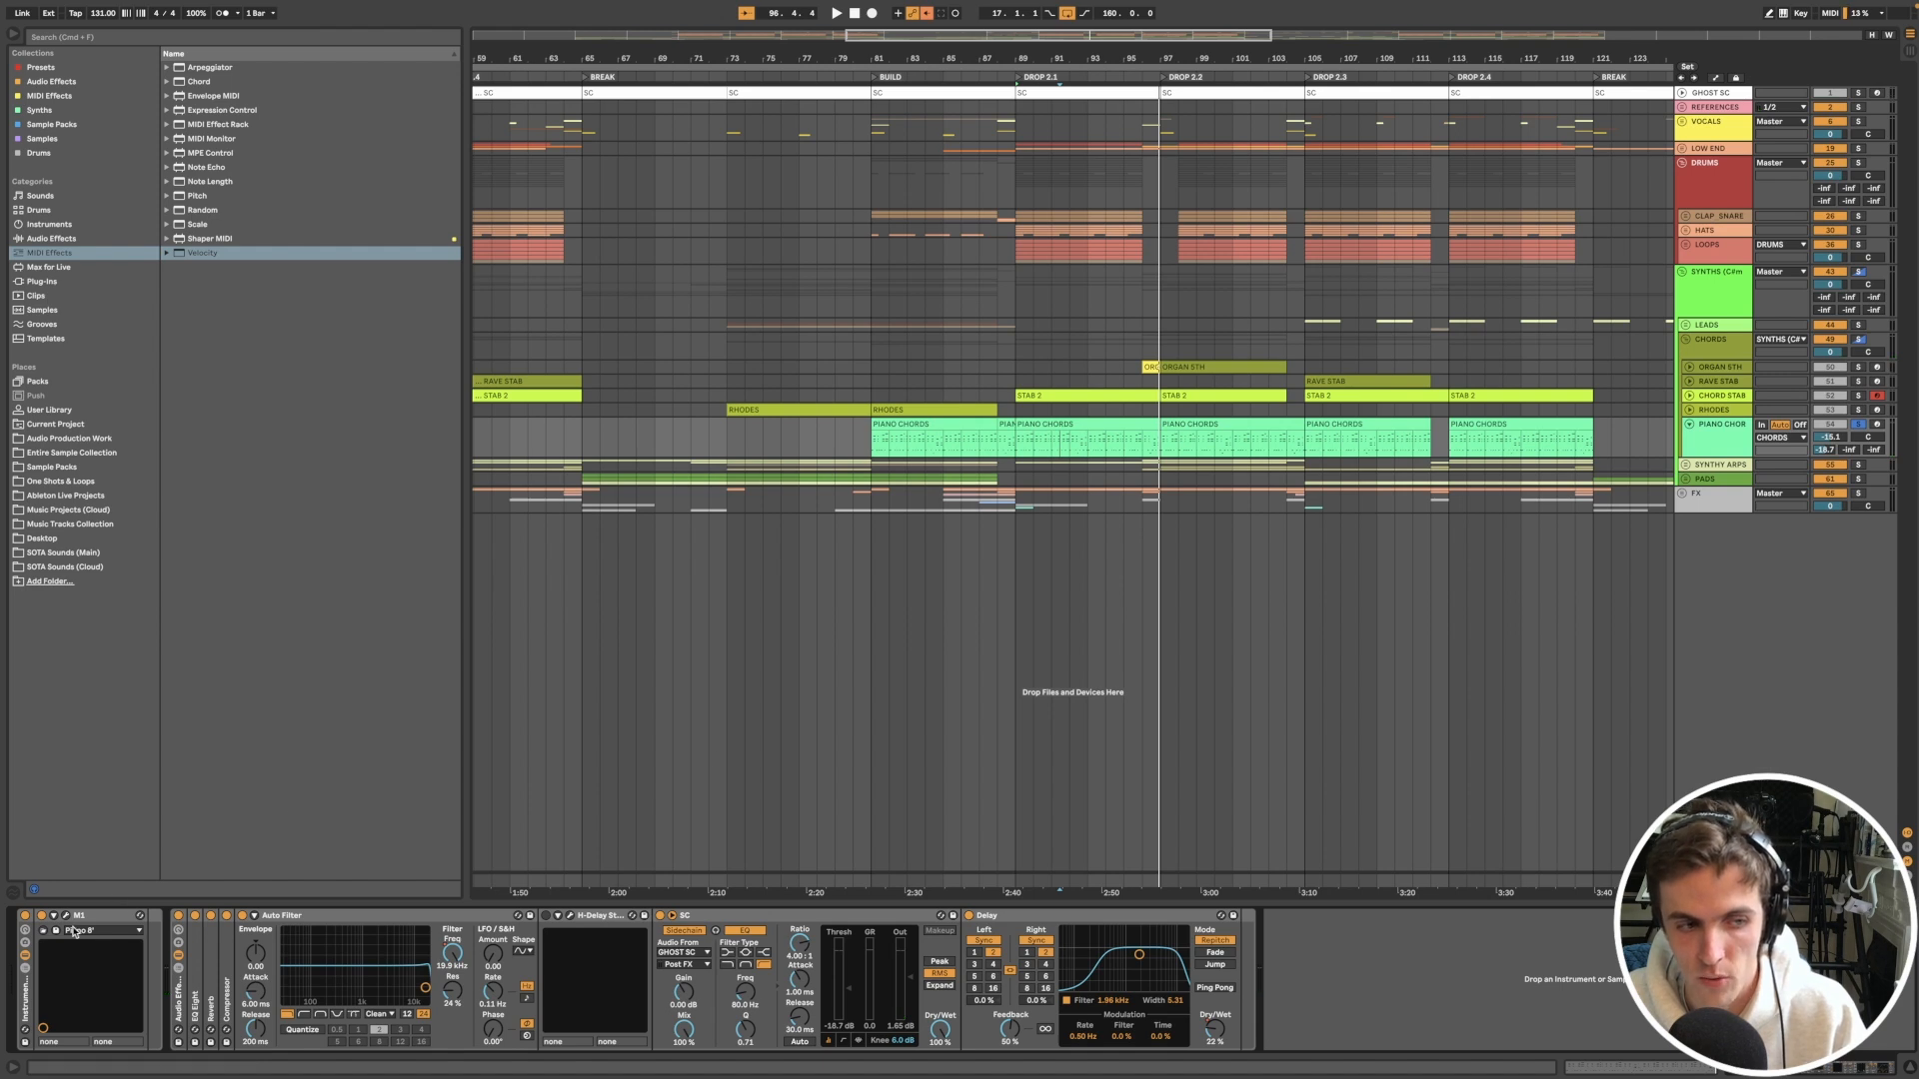
left_click(117, 910)
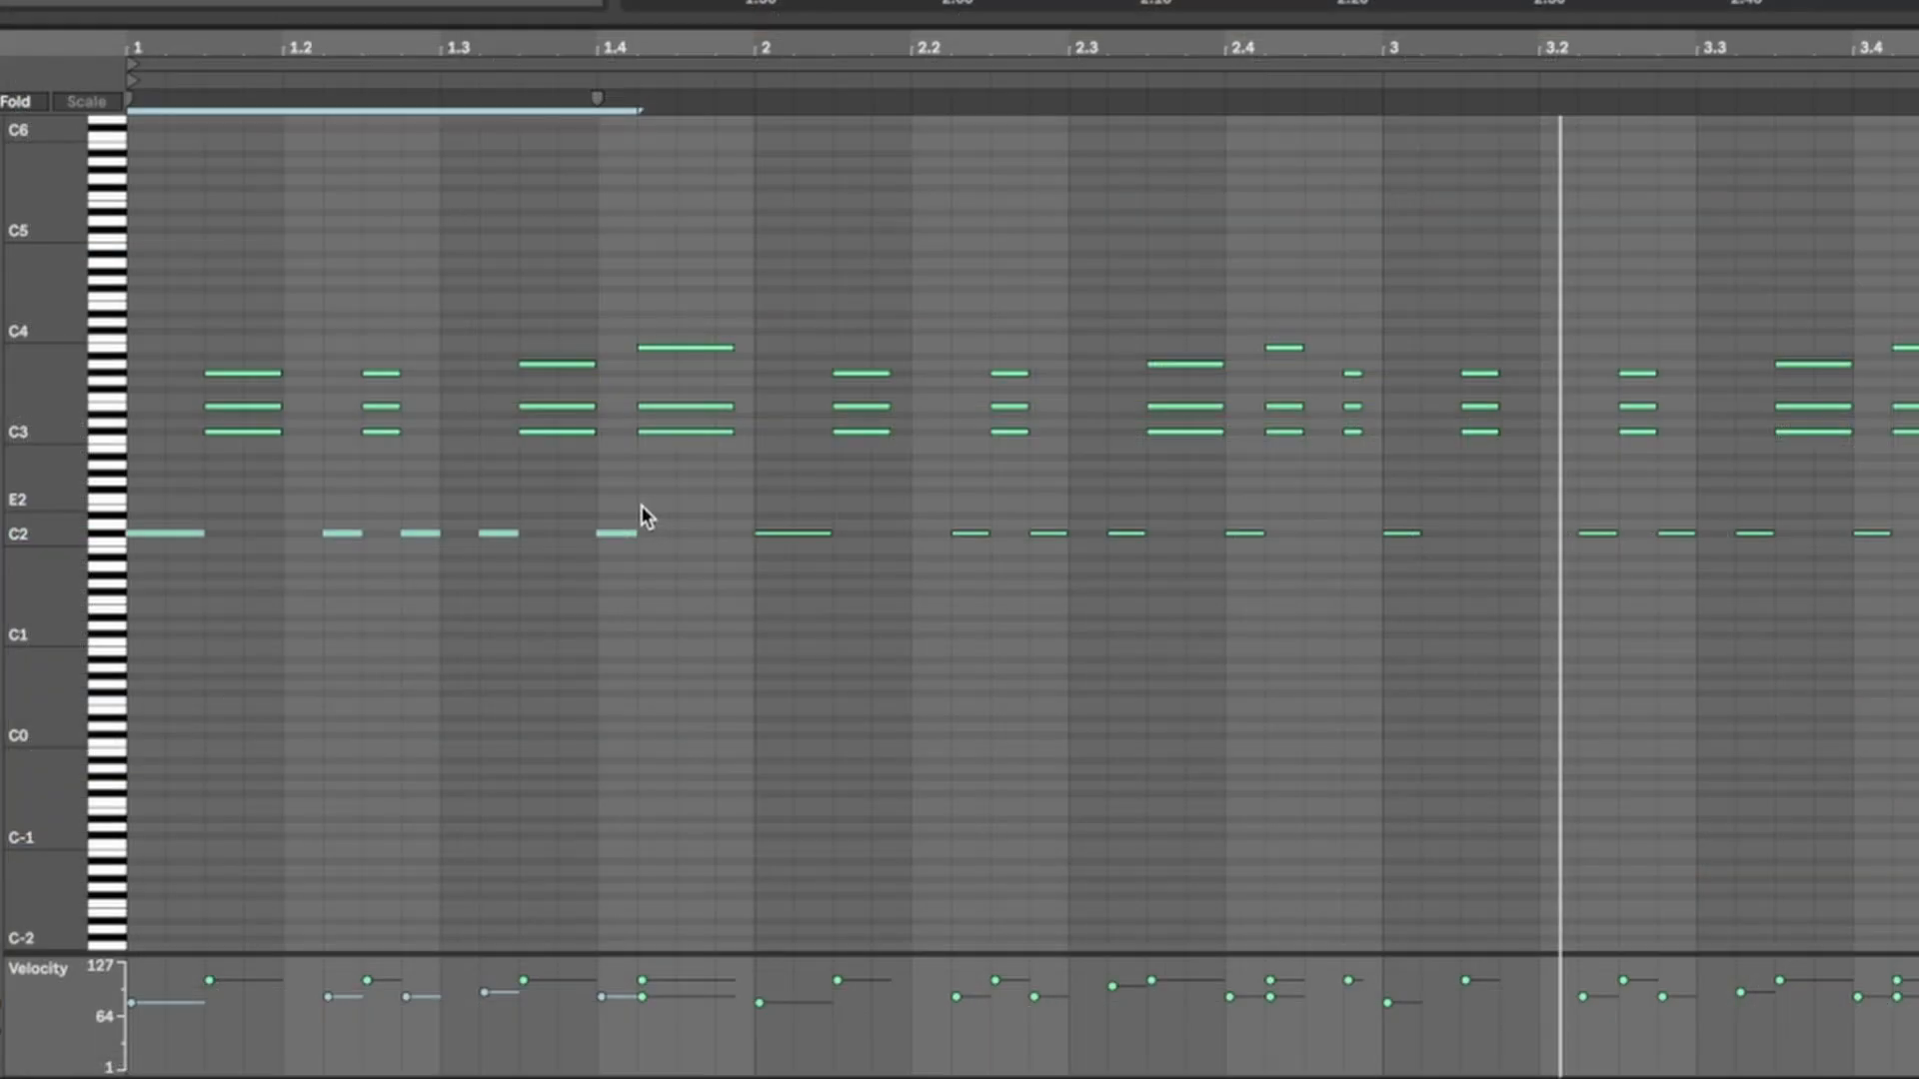
scroll(479, 764, "up", 3)
scroll(479, 764, "left", 3)
scroll(440, 419, "up", 3)
scroll(416, 416, "left", 2)
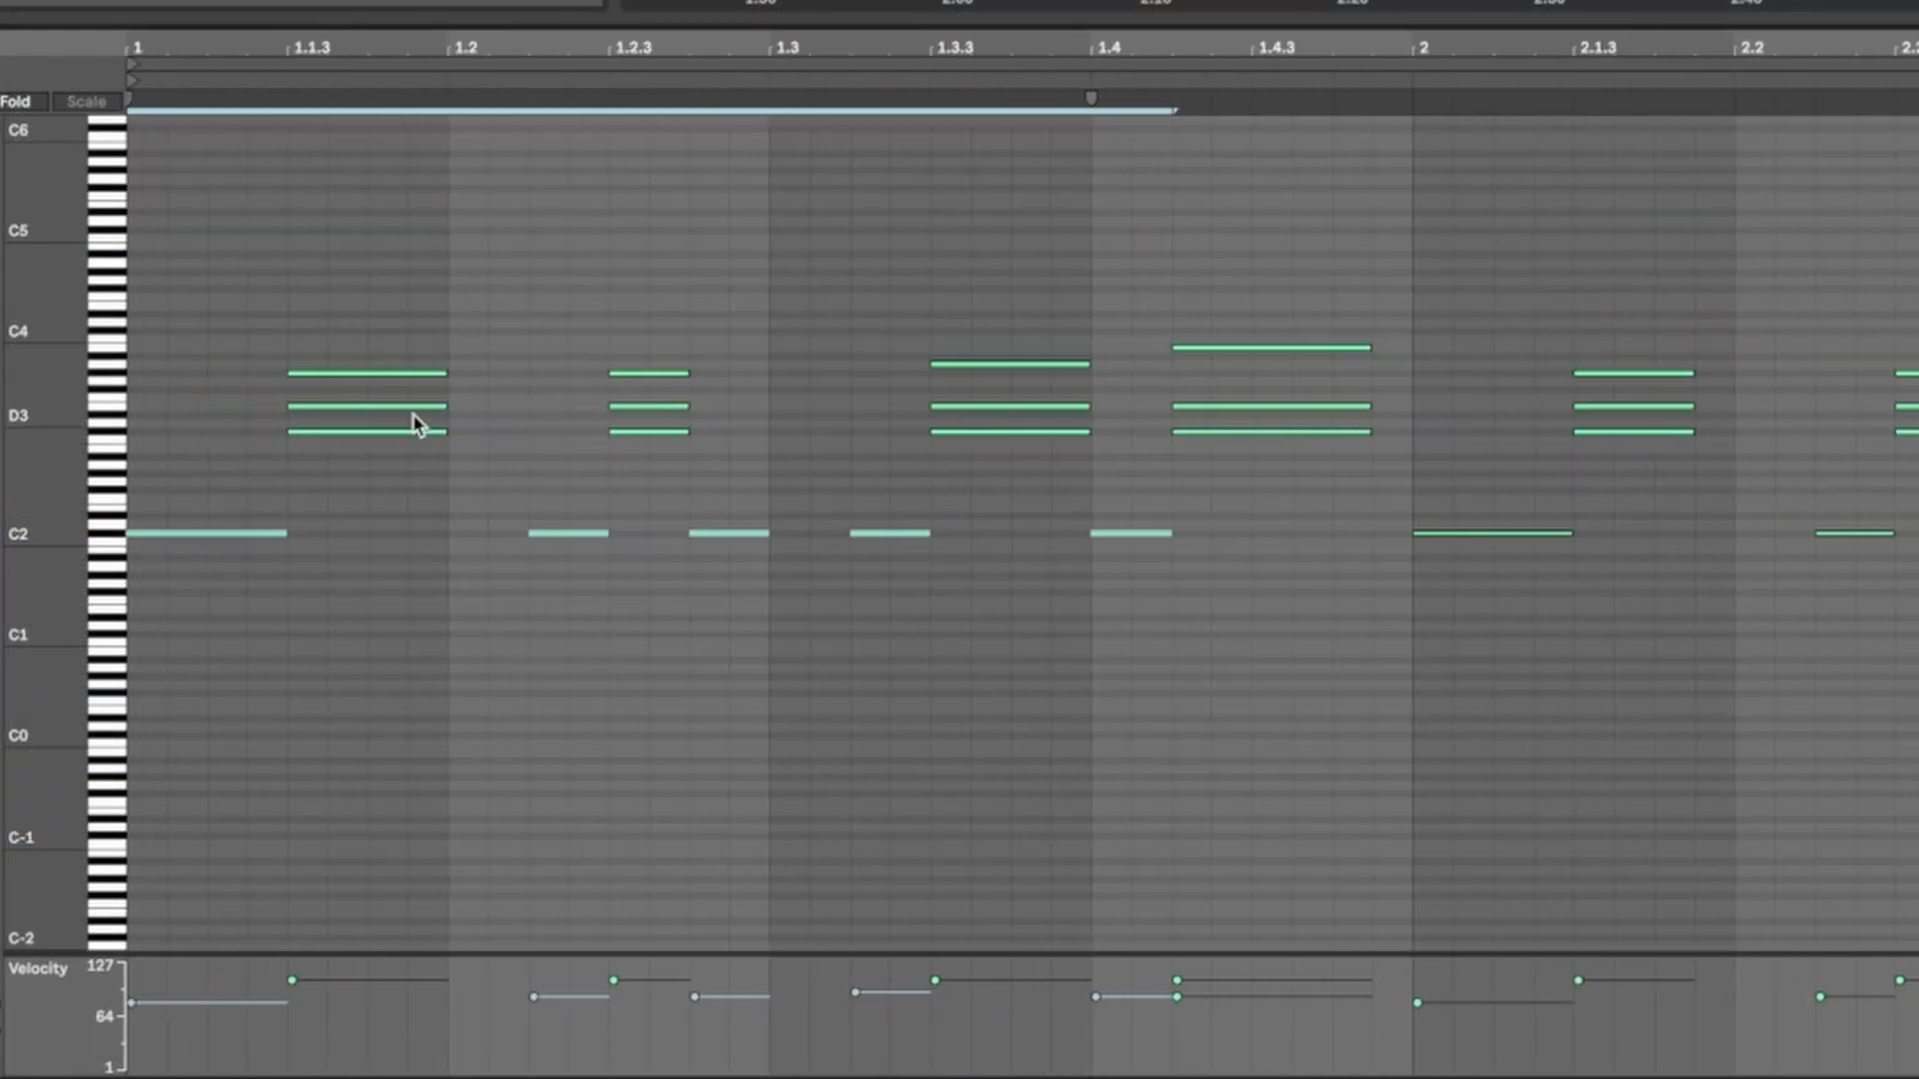
left_click(330, 300)
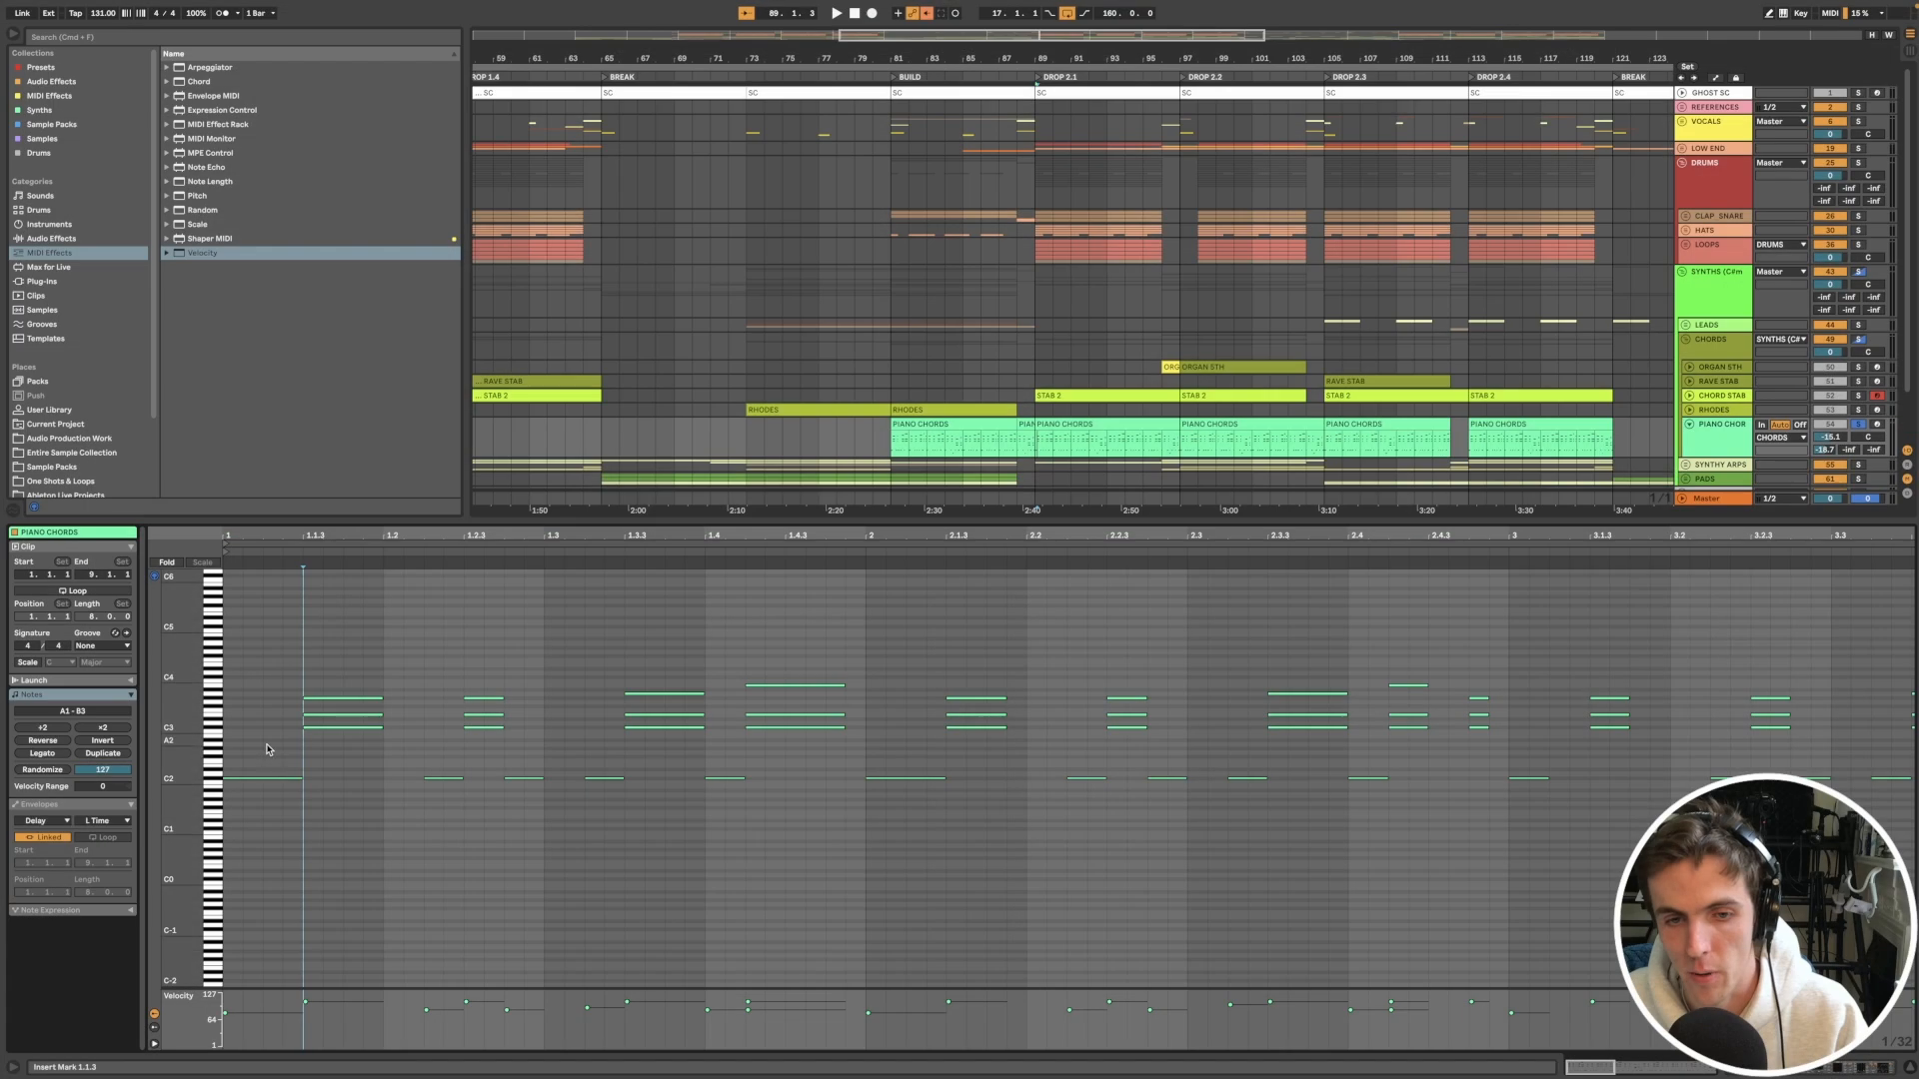
Step: Shift the row of root notes under the piano triads so that the first one starts at 1.1.3
left_click_drag(245, 764, 1689, 917)
key("Right")
key("Right")
key("Right")
key("Right")
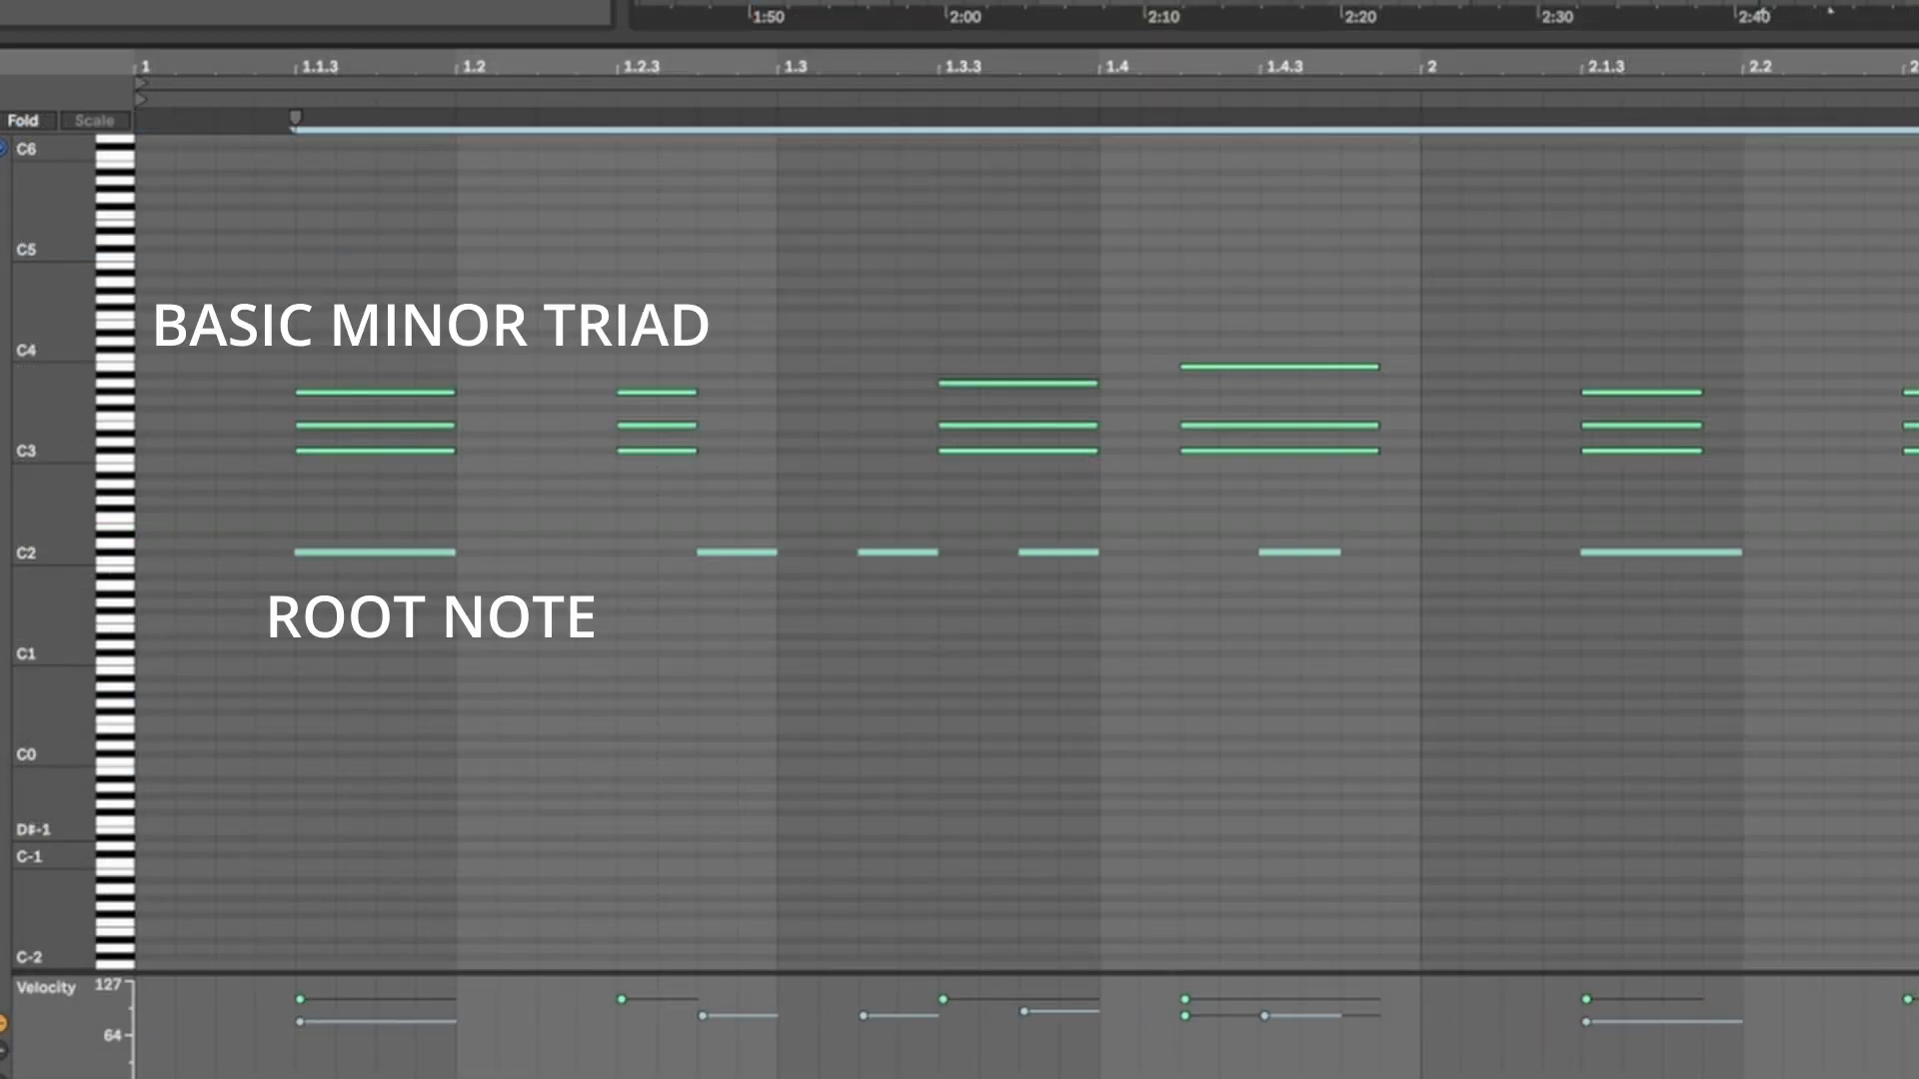
left_click(1715, 699)
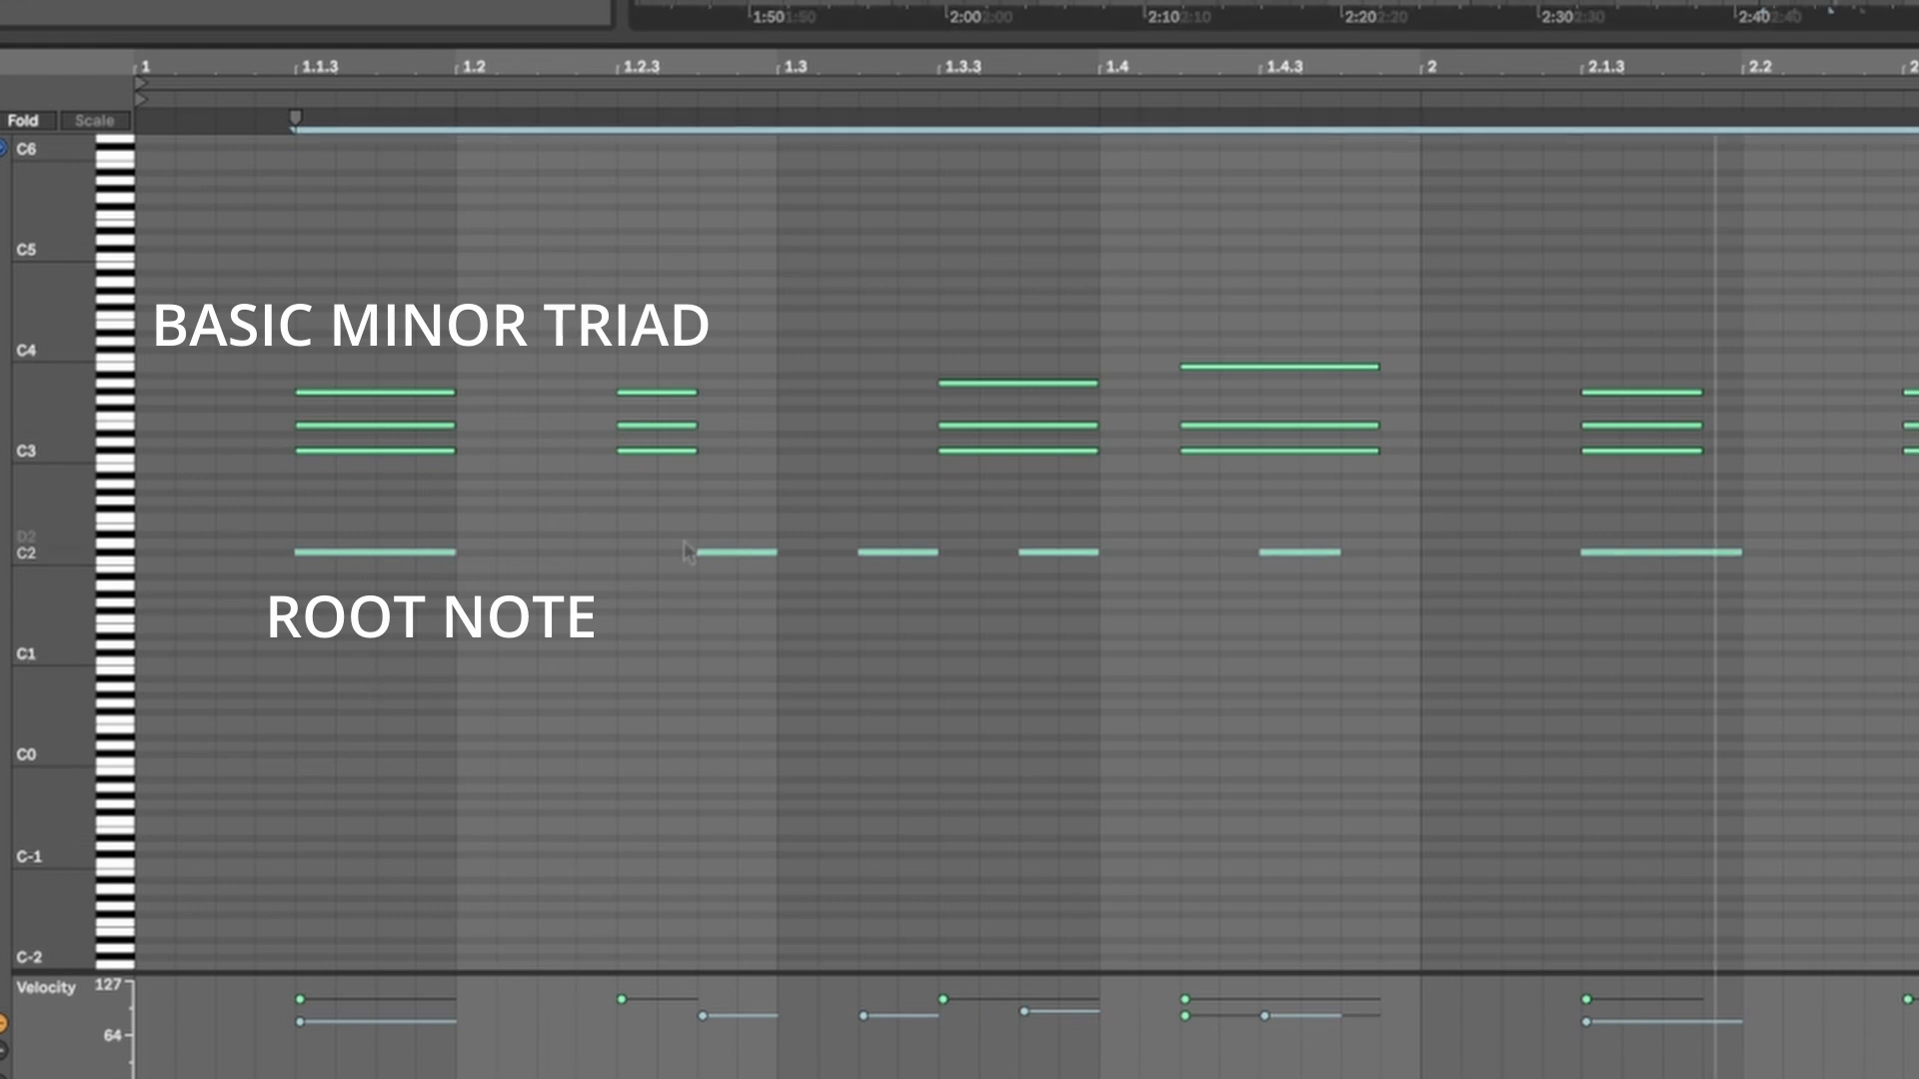
Step: Nudge the second root note earlier to line up with the triad at 1.2.3, and try out further root note positions
left_click_drag(693, 486, 767, 644)
key("Left")
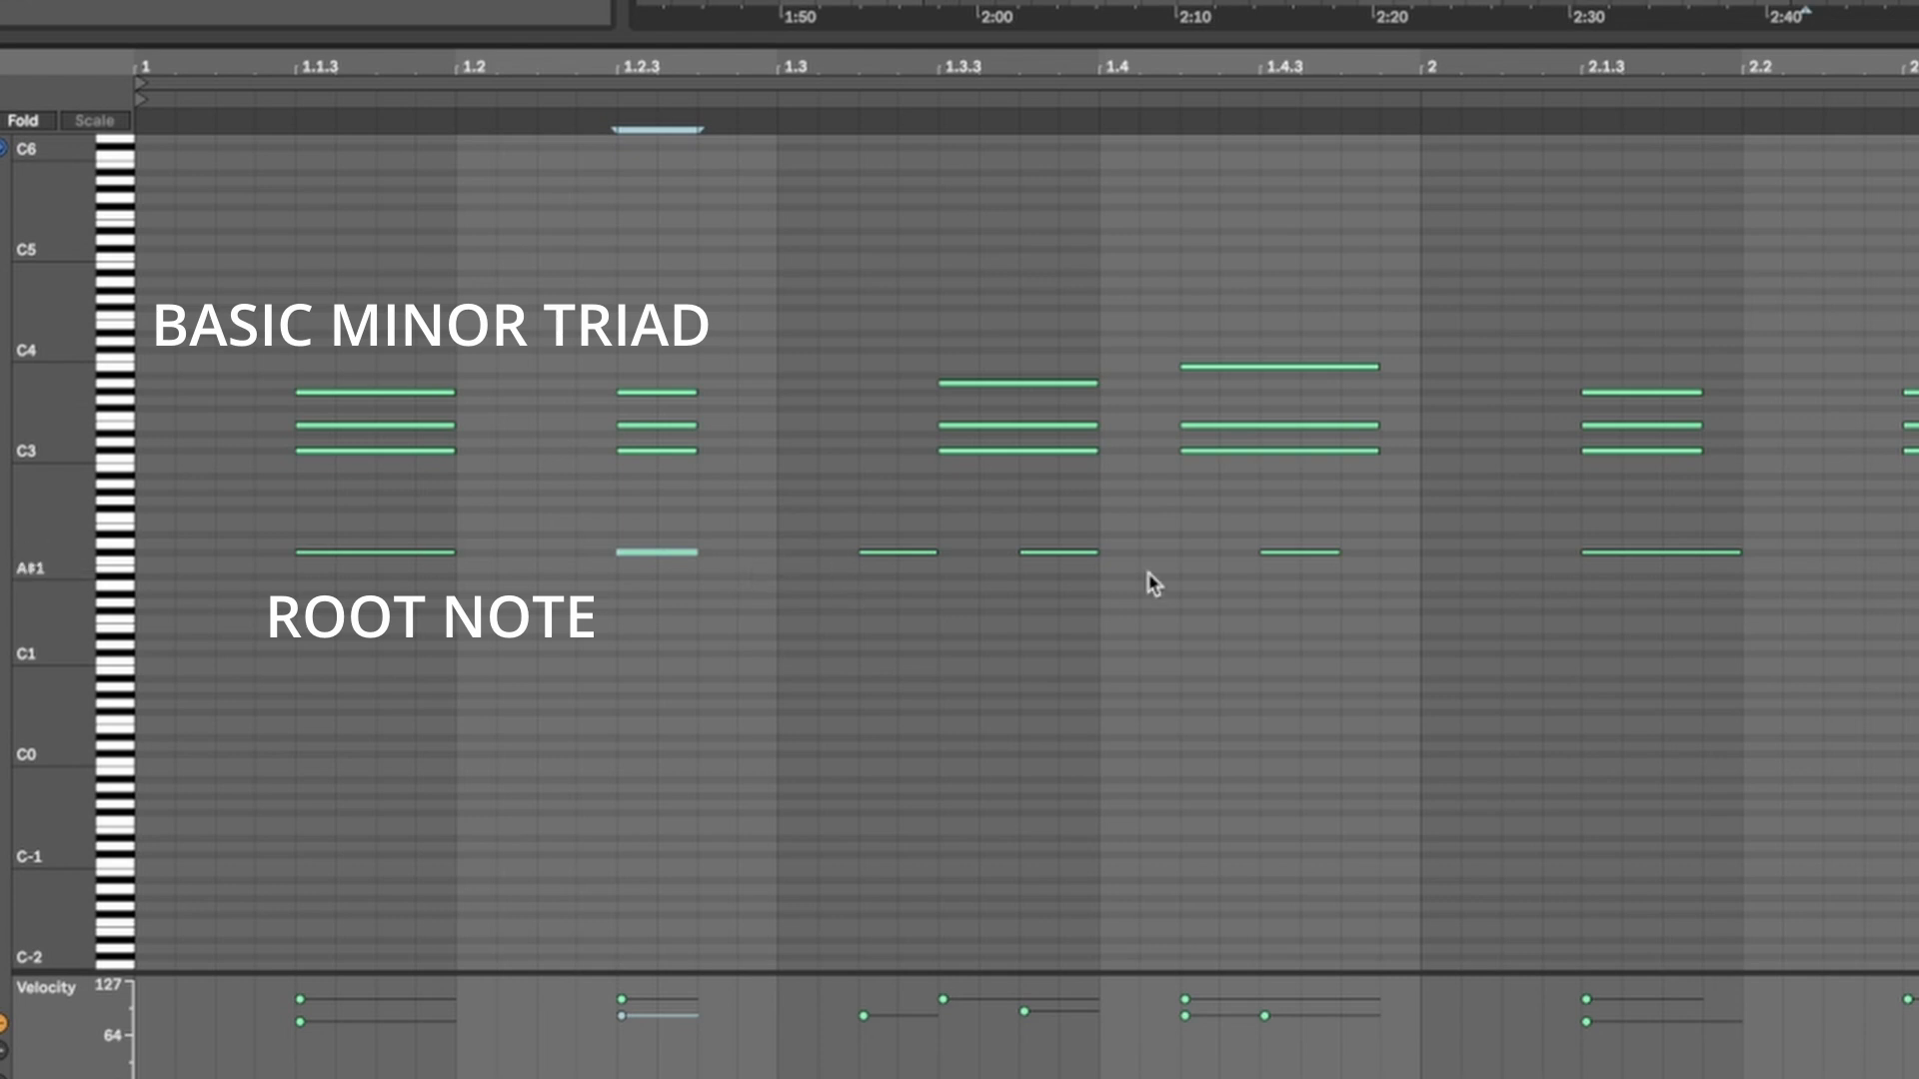
key("Left")
key("Right")
key("Right")
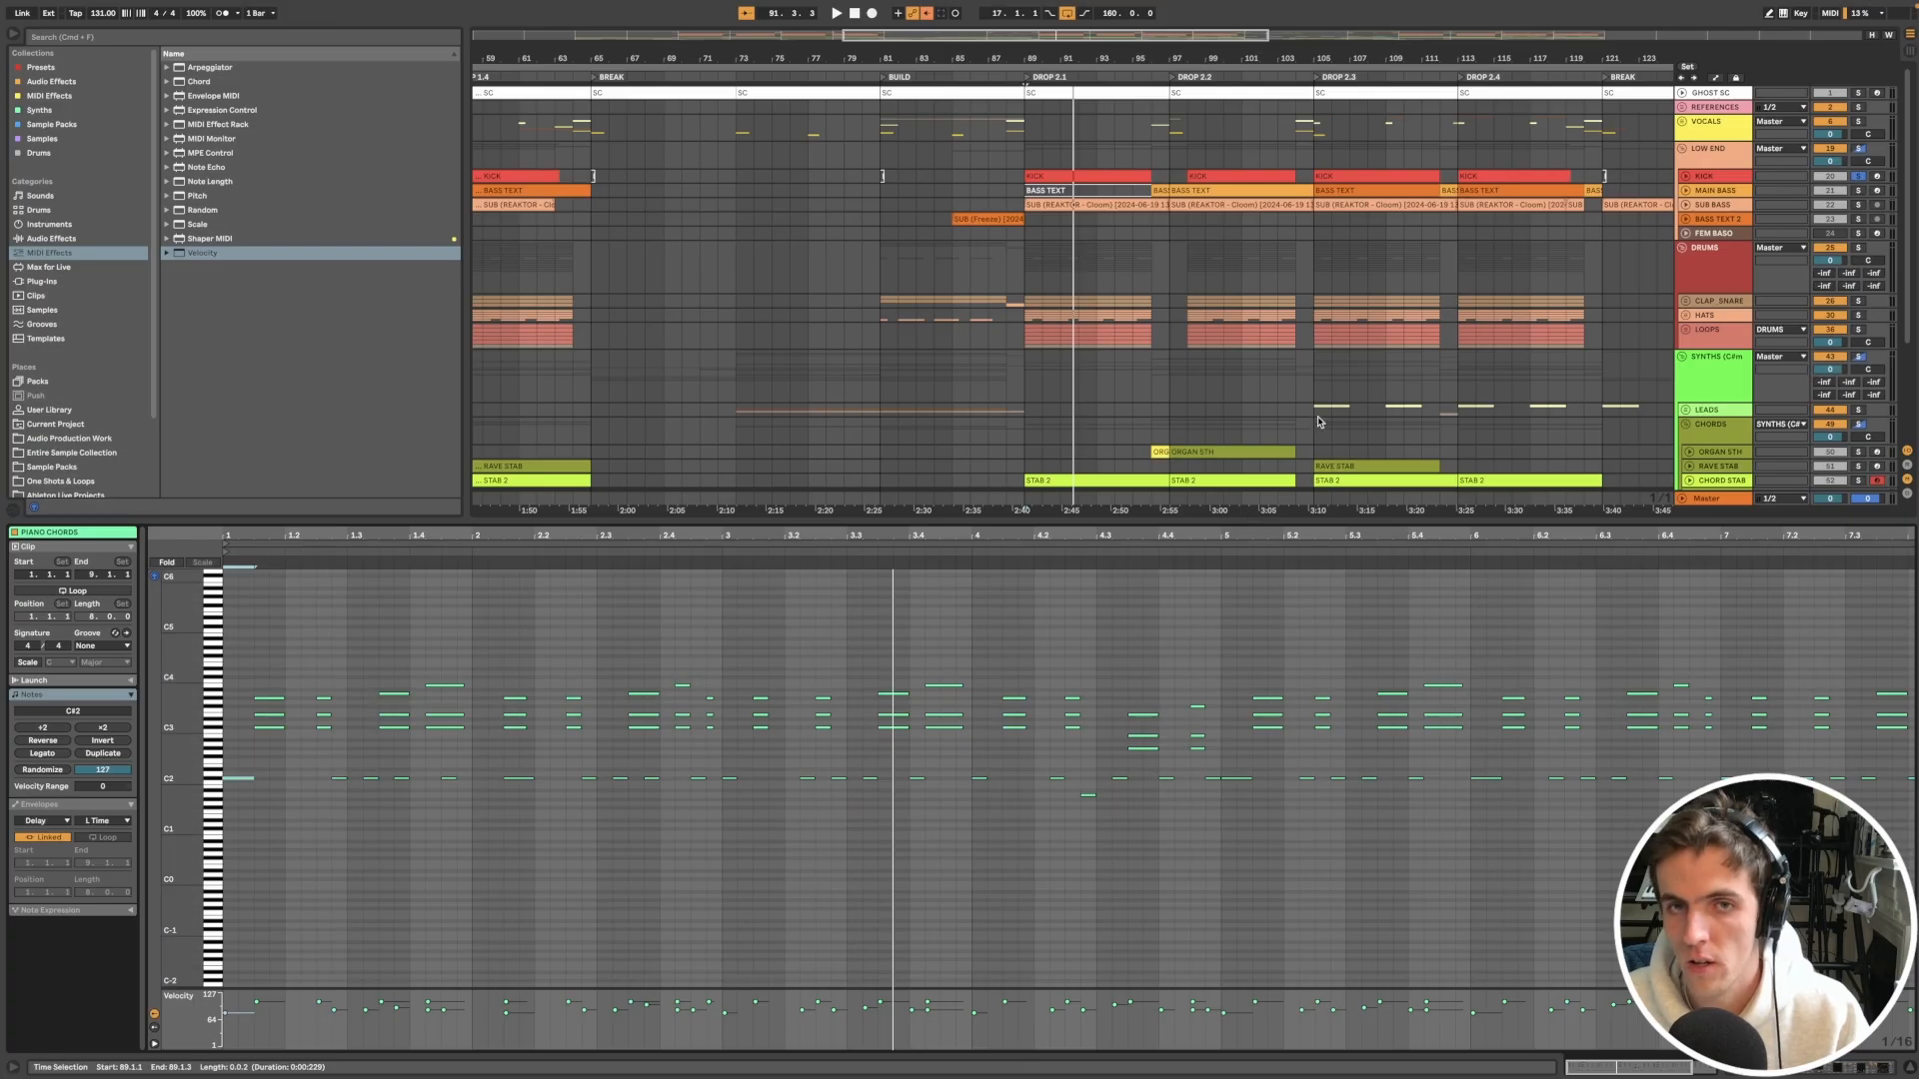
Step: Show the PIANO CHORDS device chain and play the BUILD clip while watching the Auto Filter
scroll(1338, 414, "down", 4)
double_click(1701, 390)
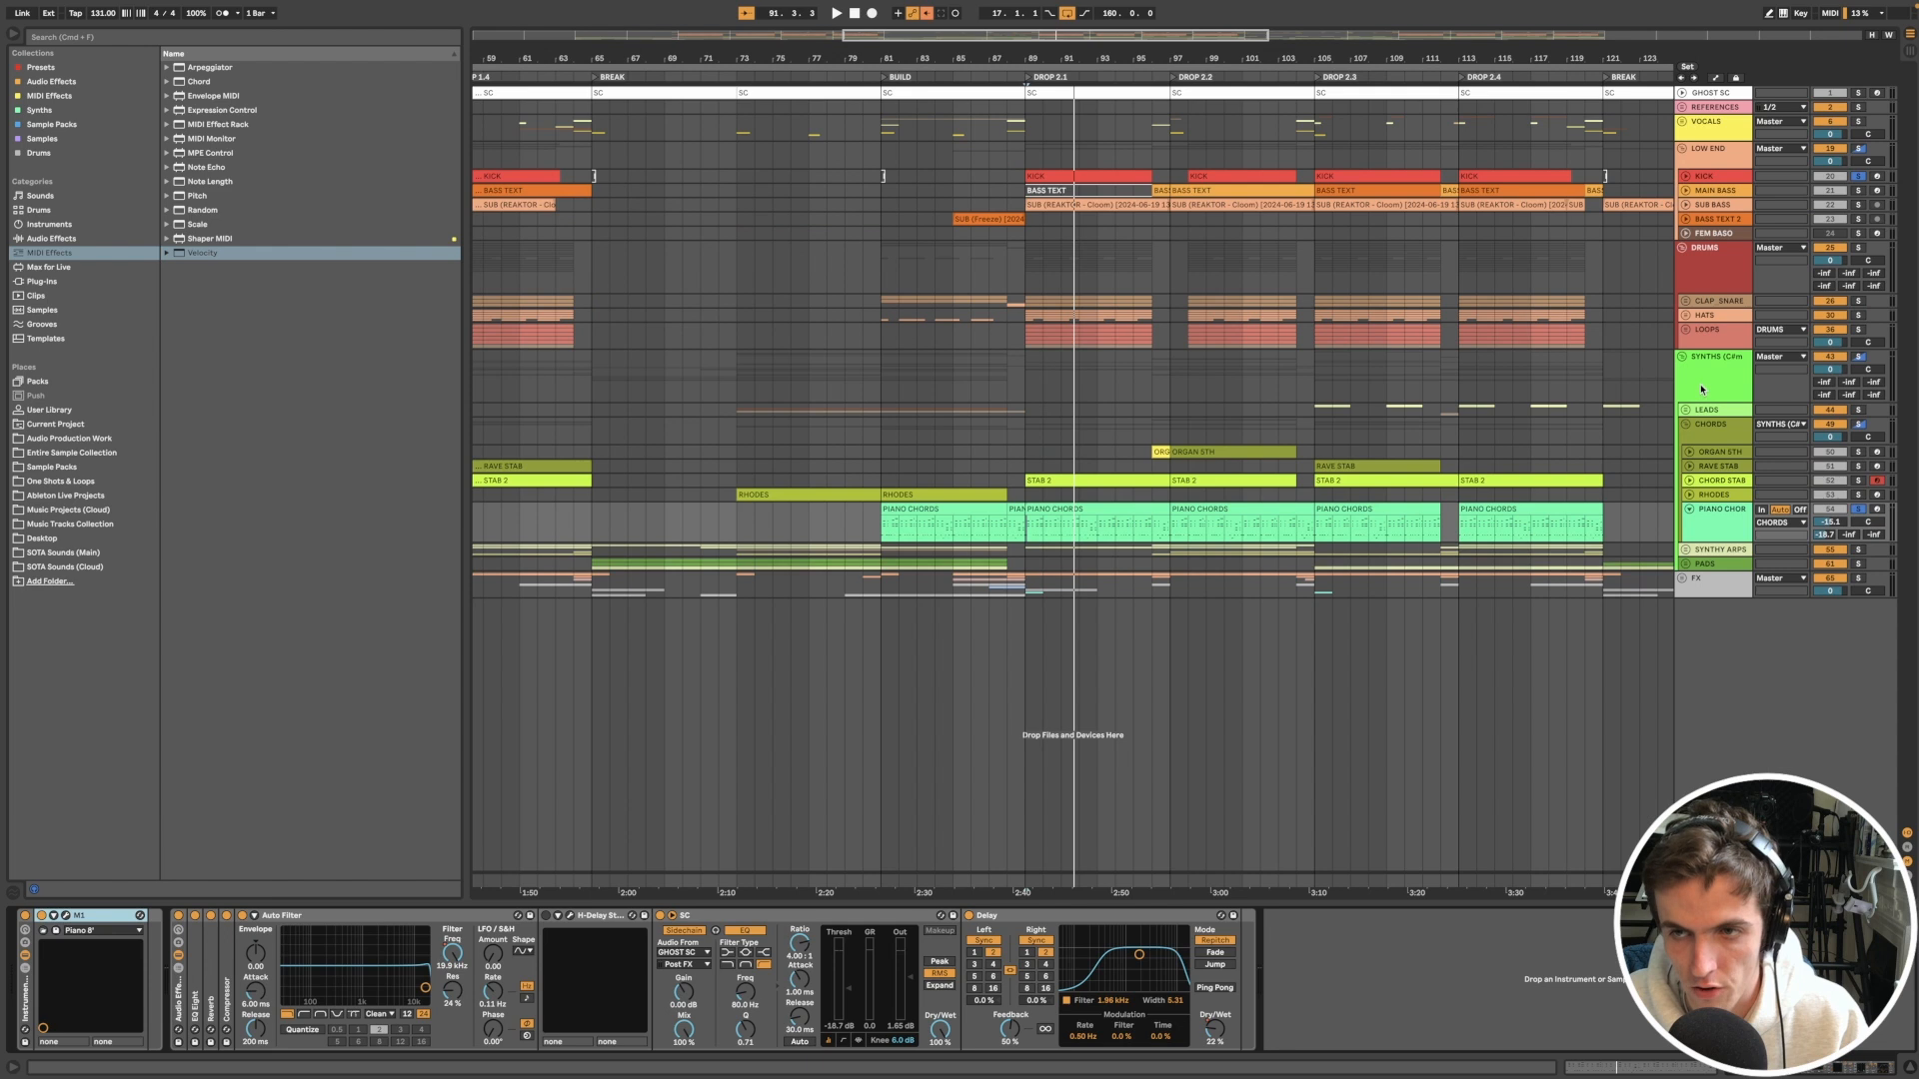
left_click(1135, 527)
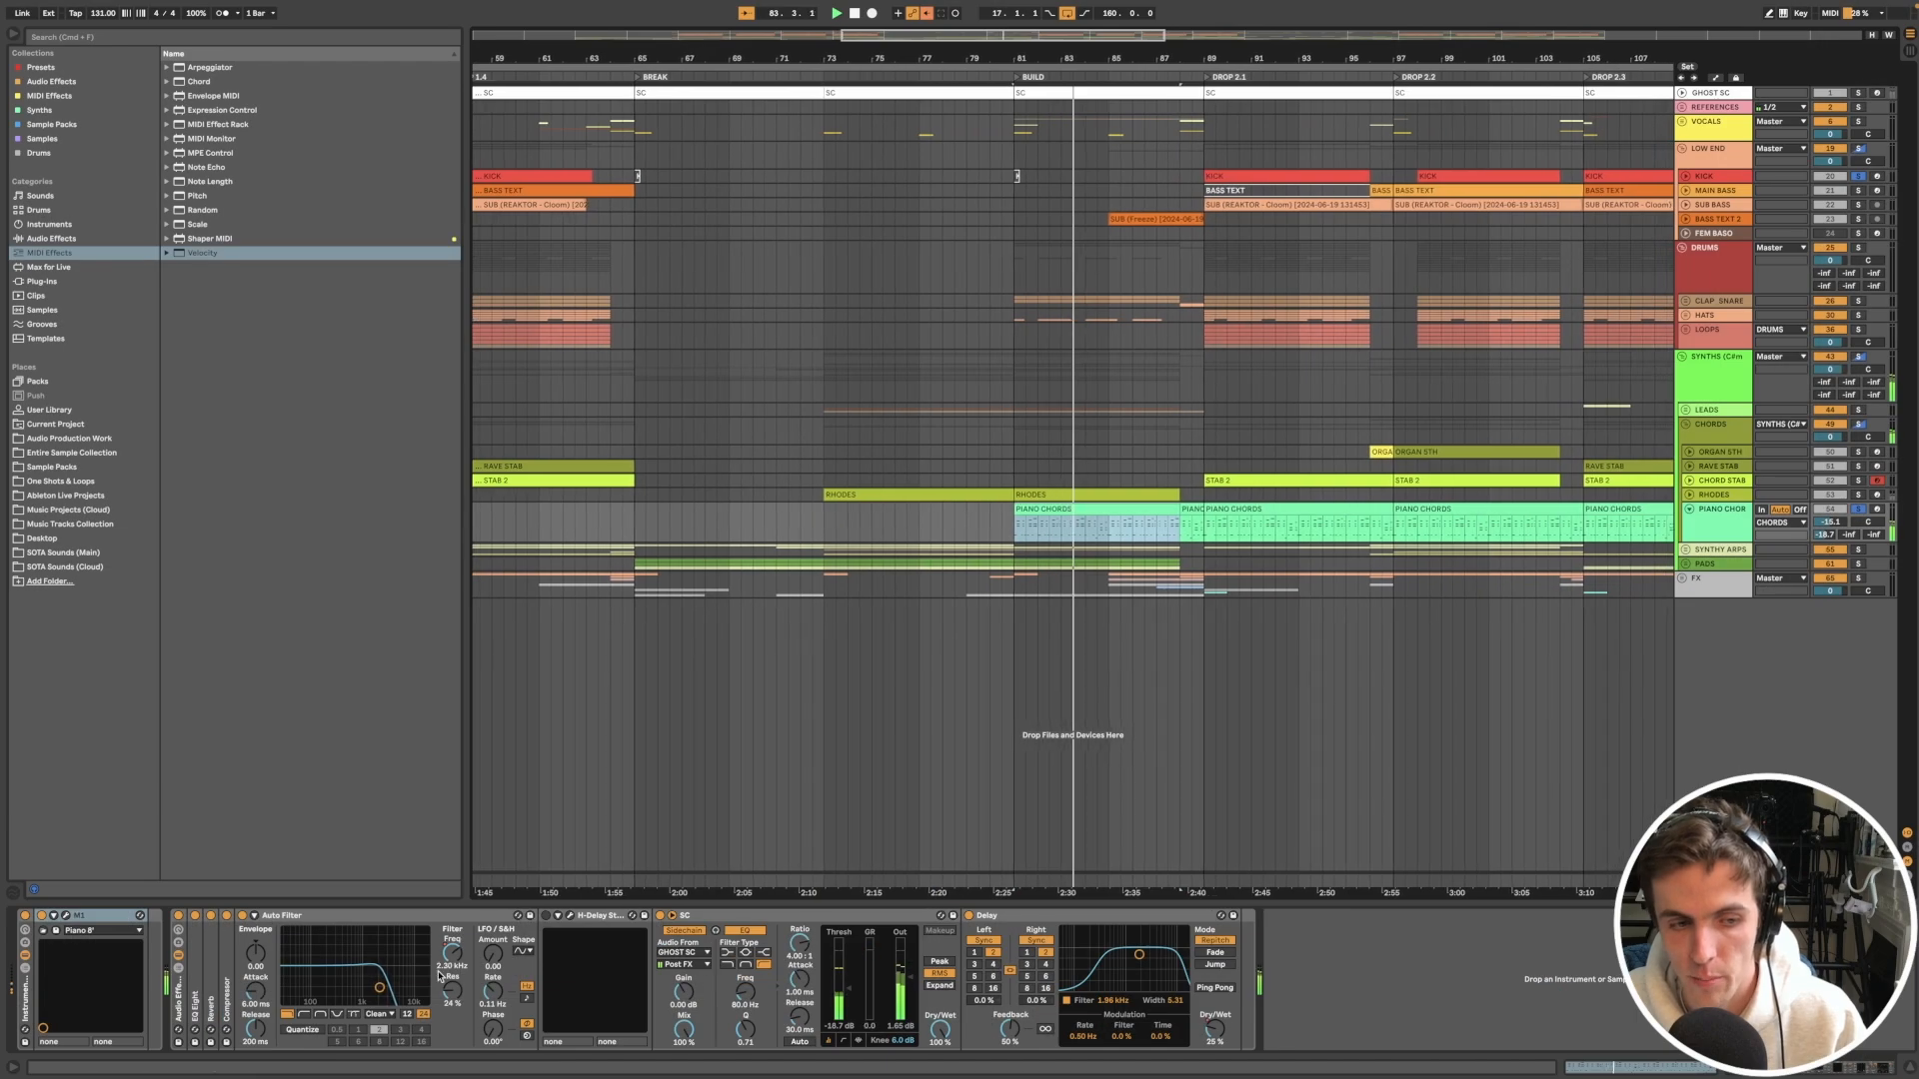
Step: Show the automation of the Delay's Dry/Wet on PIANO CHORDS and toggle the H-Delay device
right_click(1215, 1029)
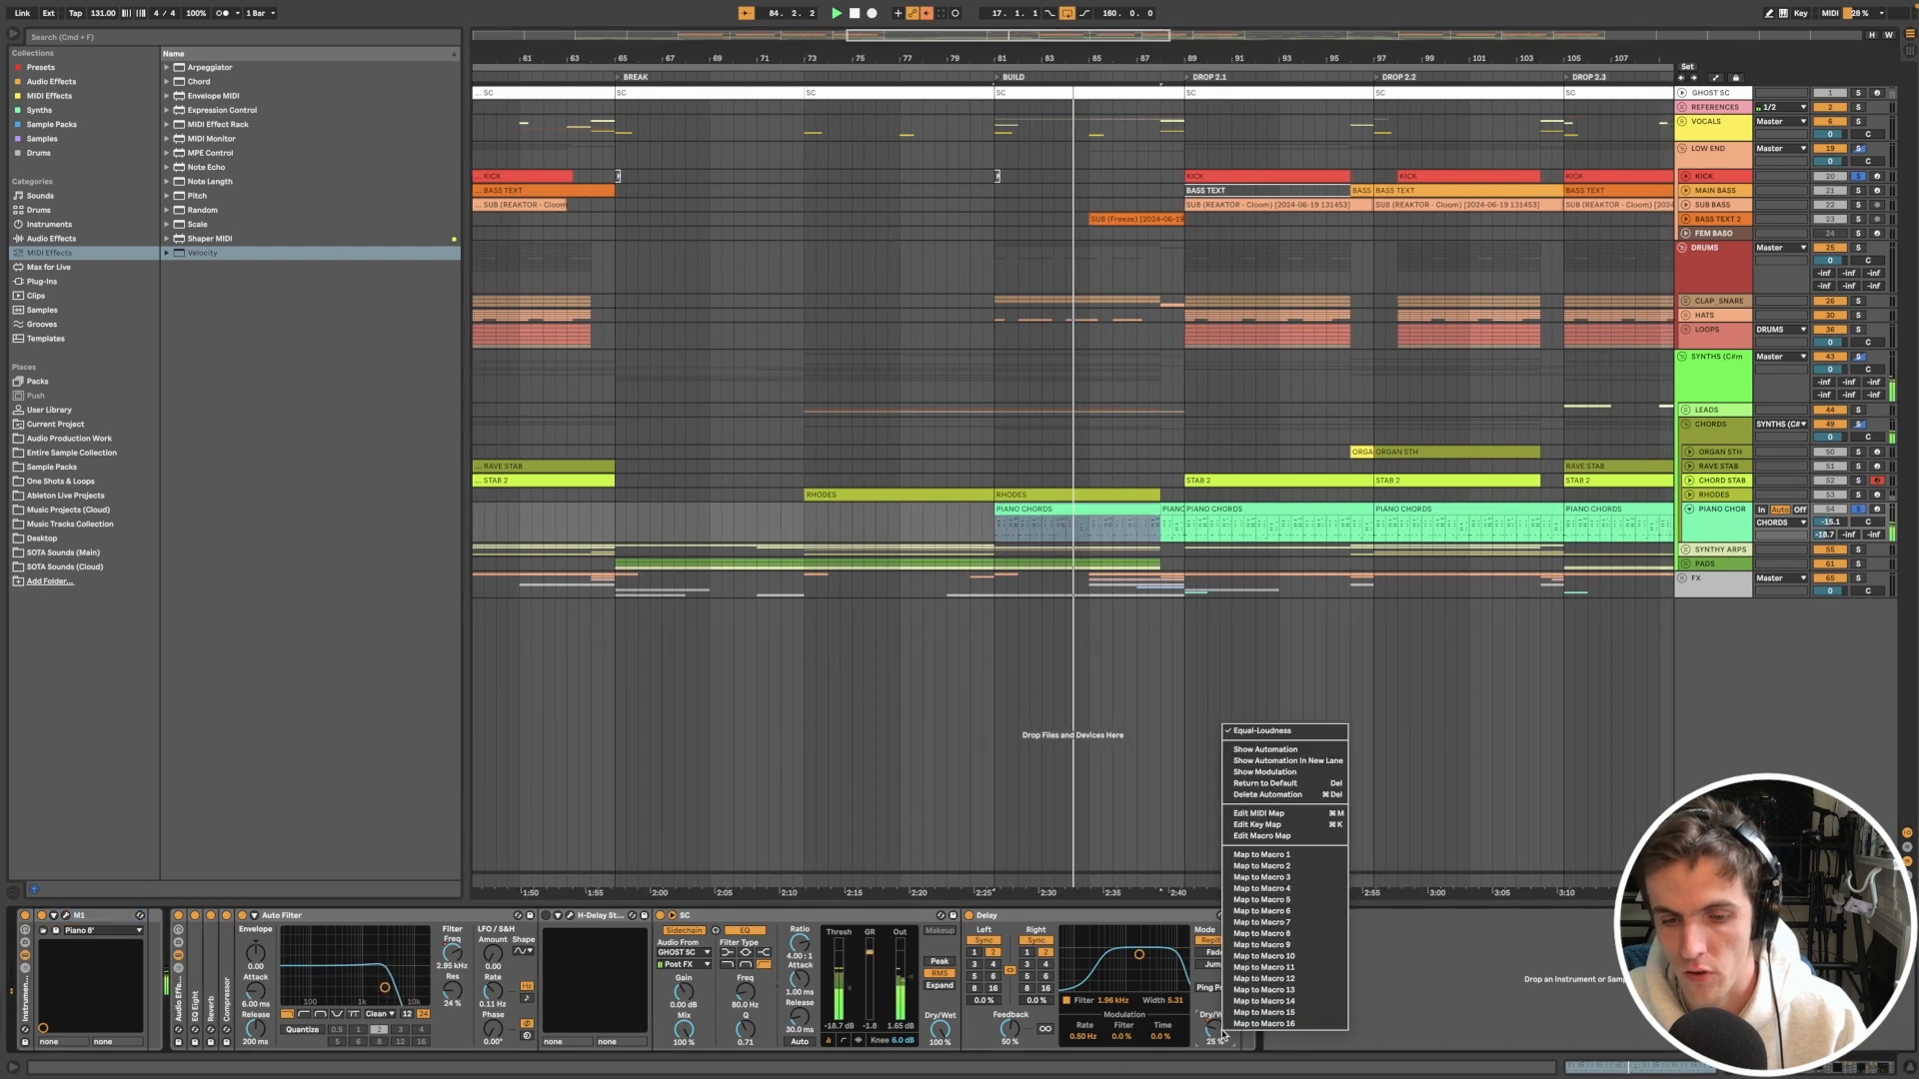
left_click(1261, 752)
scroll(1142, 560, "up", 5)
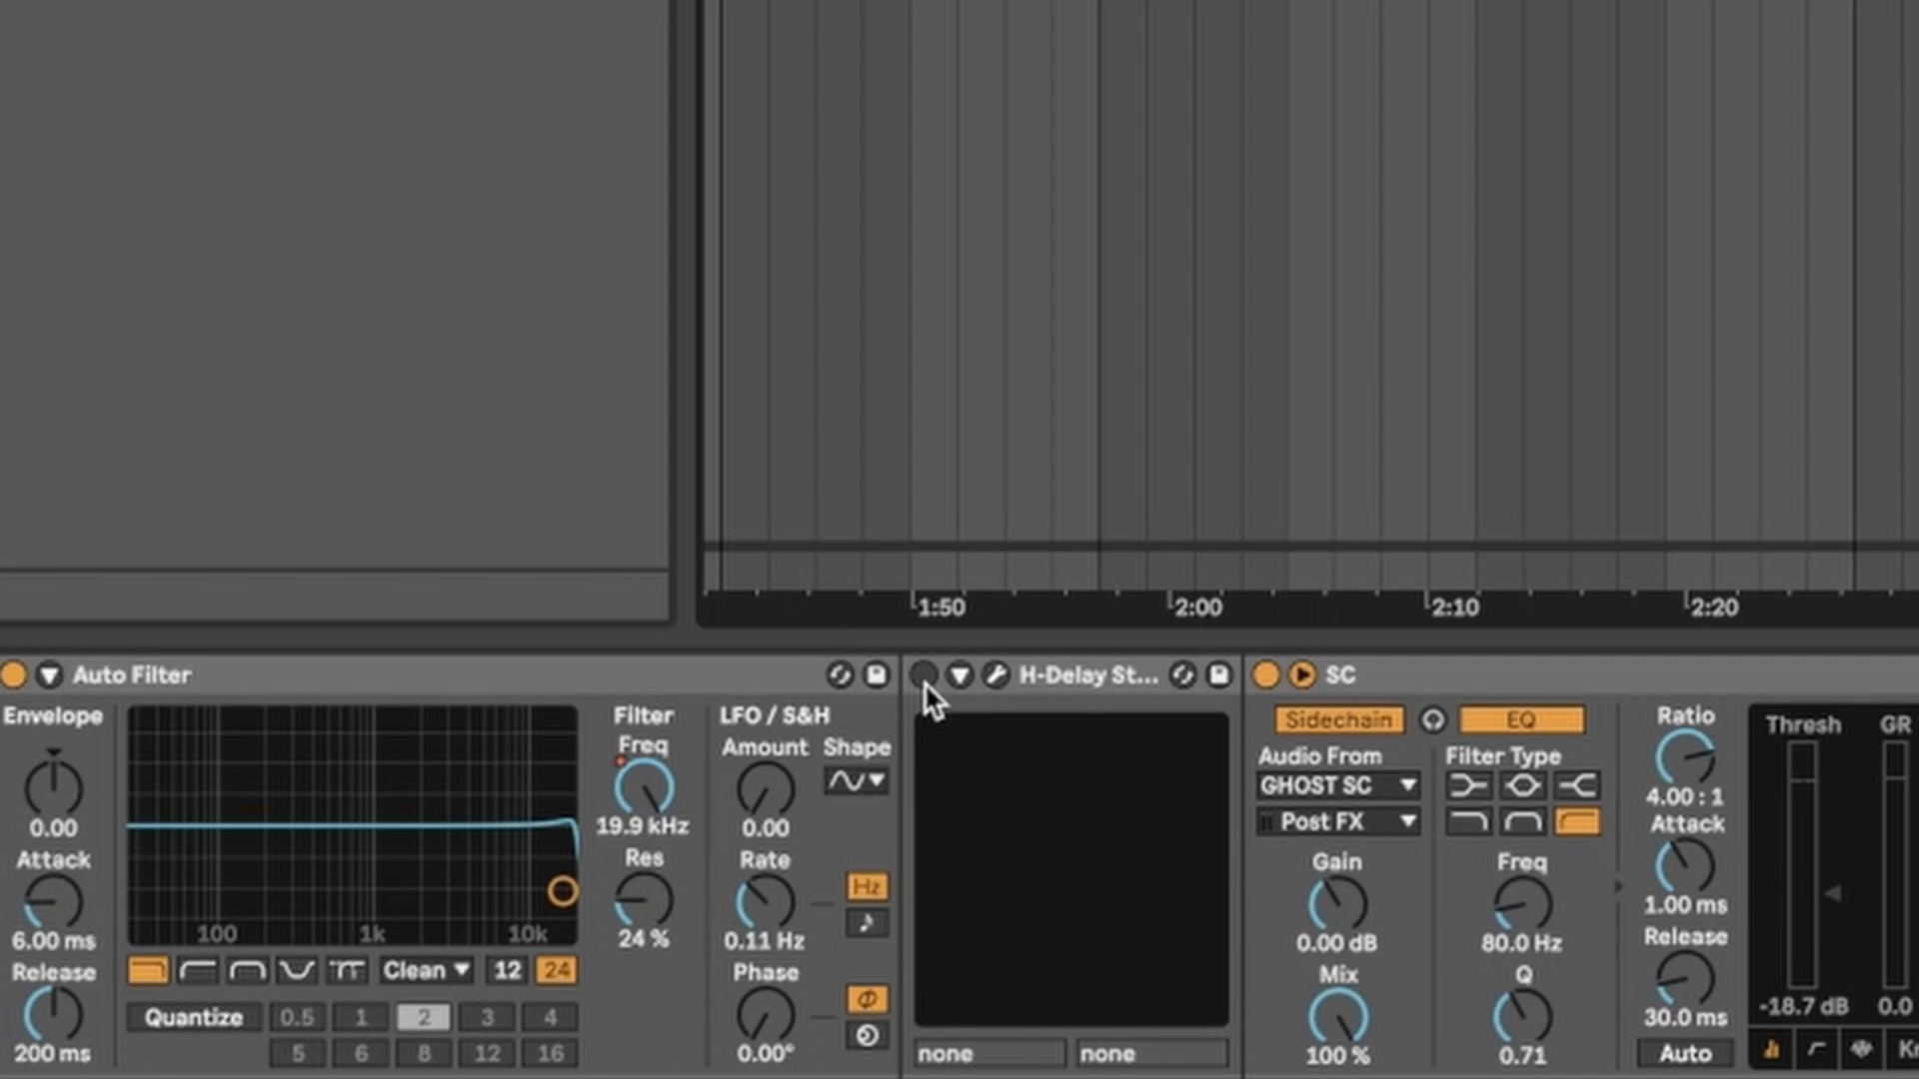
left_click(925, 678)
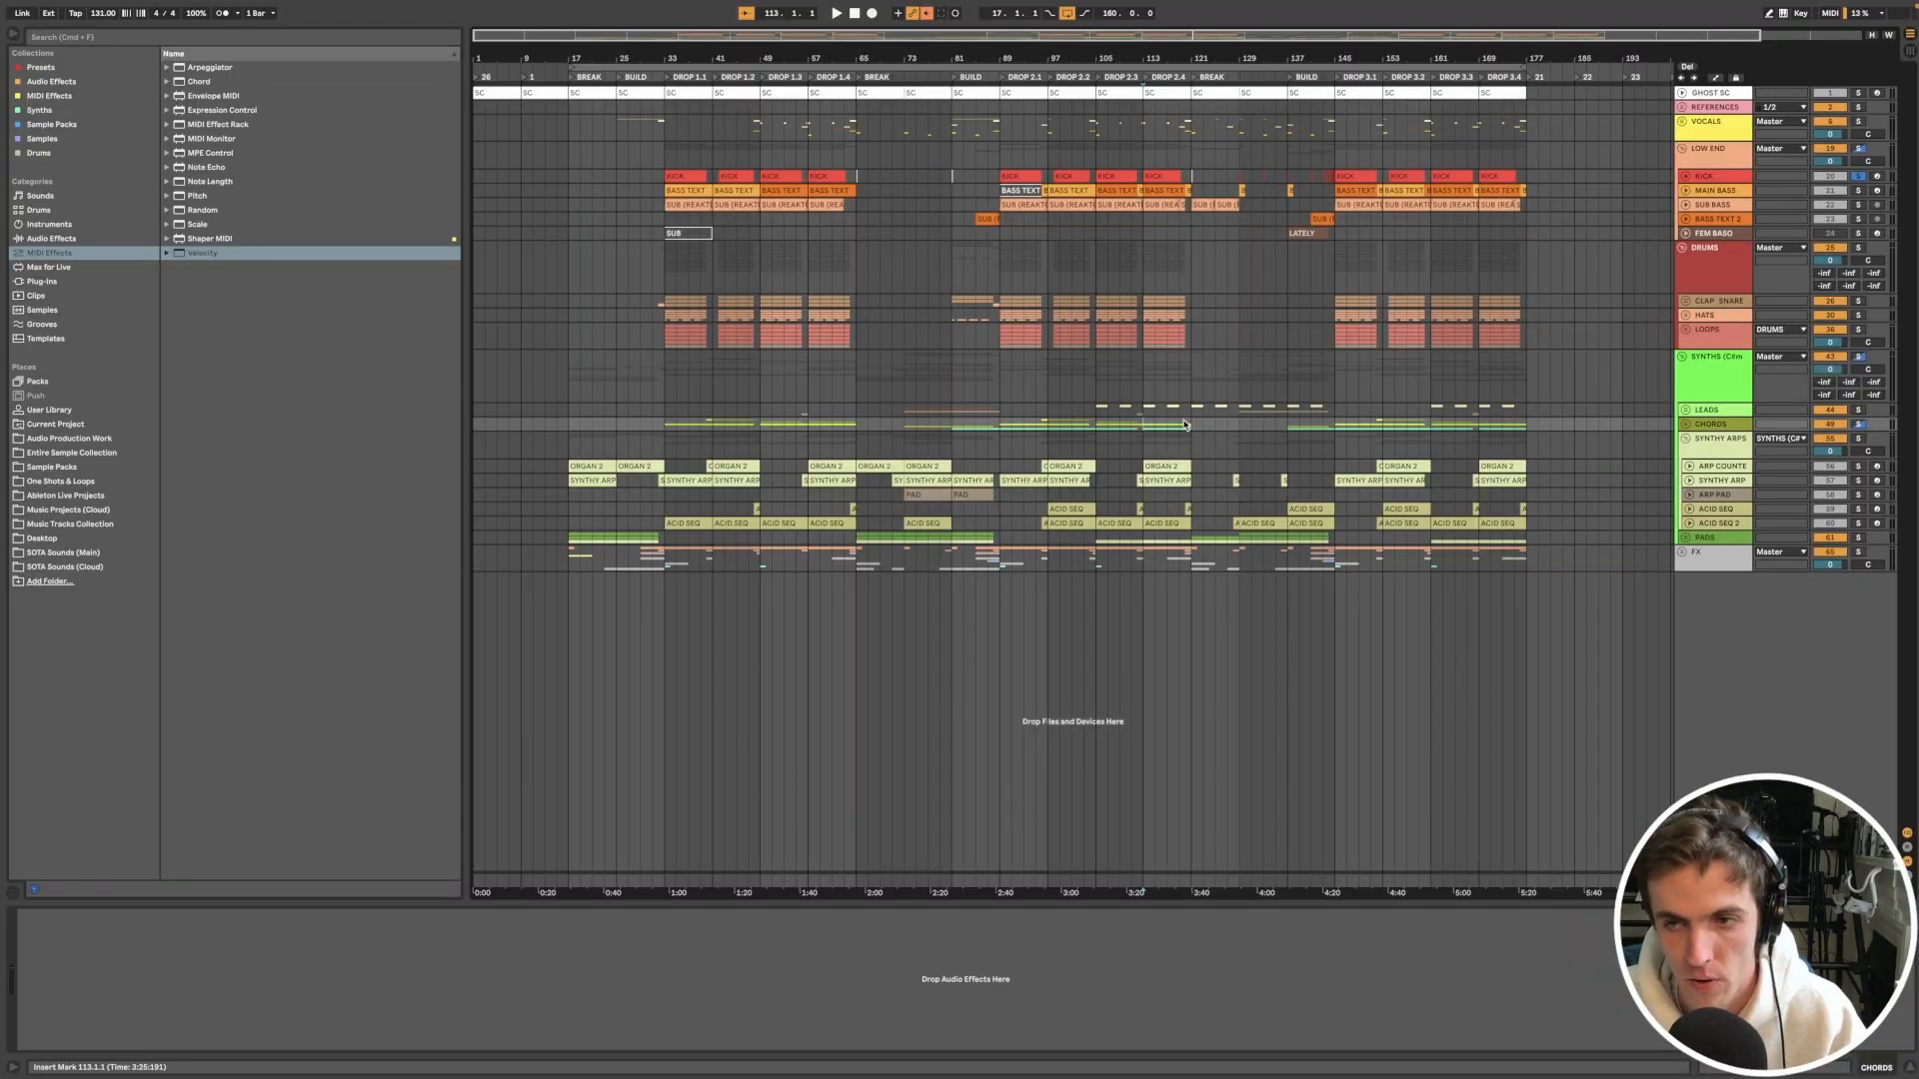
Step: View the device chains of the ARP COUNTE and SYNTHY ARP tracks and where their clips sit across the arrangement
scroll(1042, 493, "up", 5)
left_click(1715, 467)
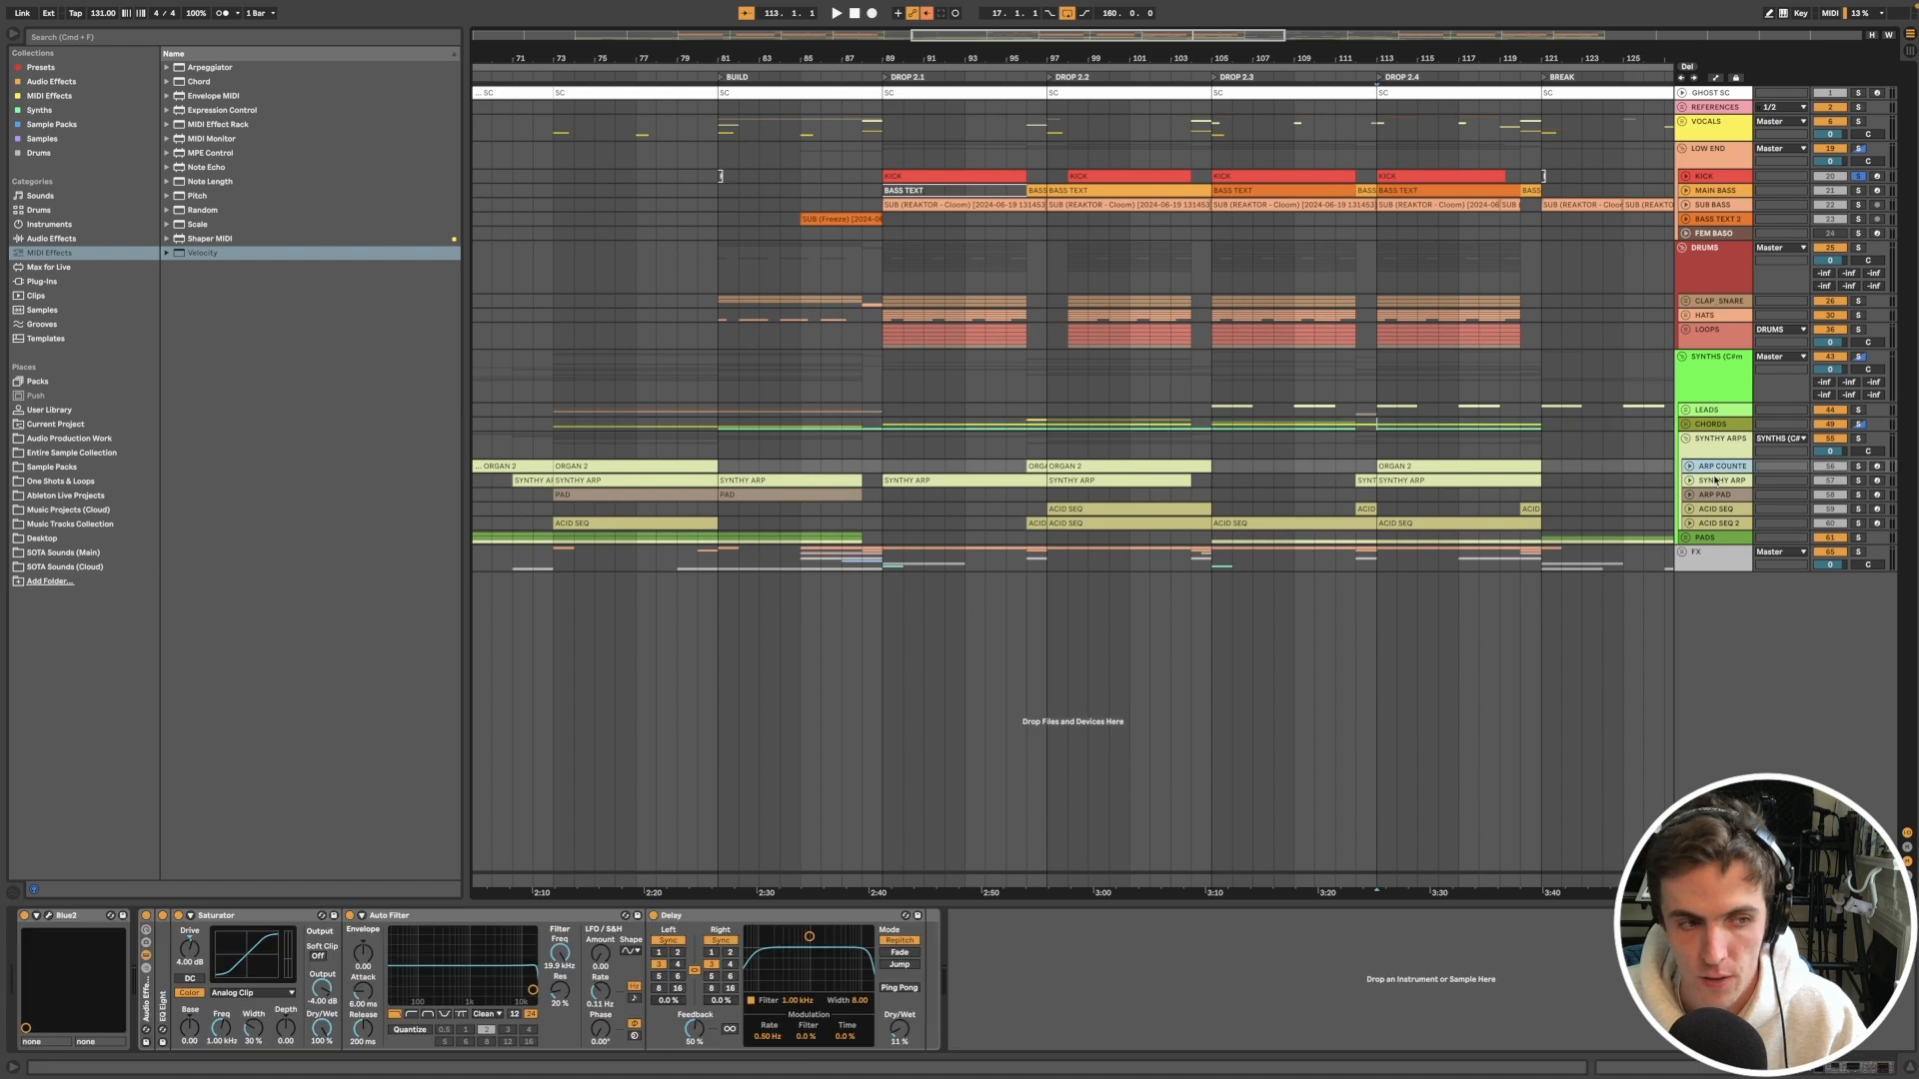
left_click(1730, 483)
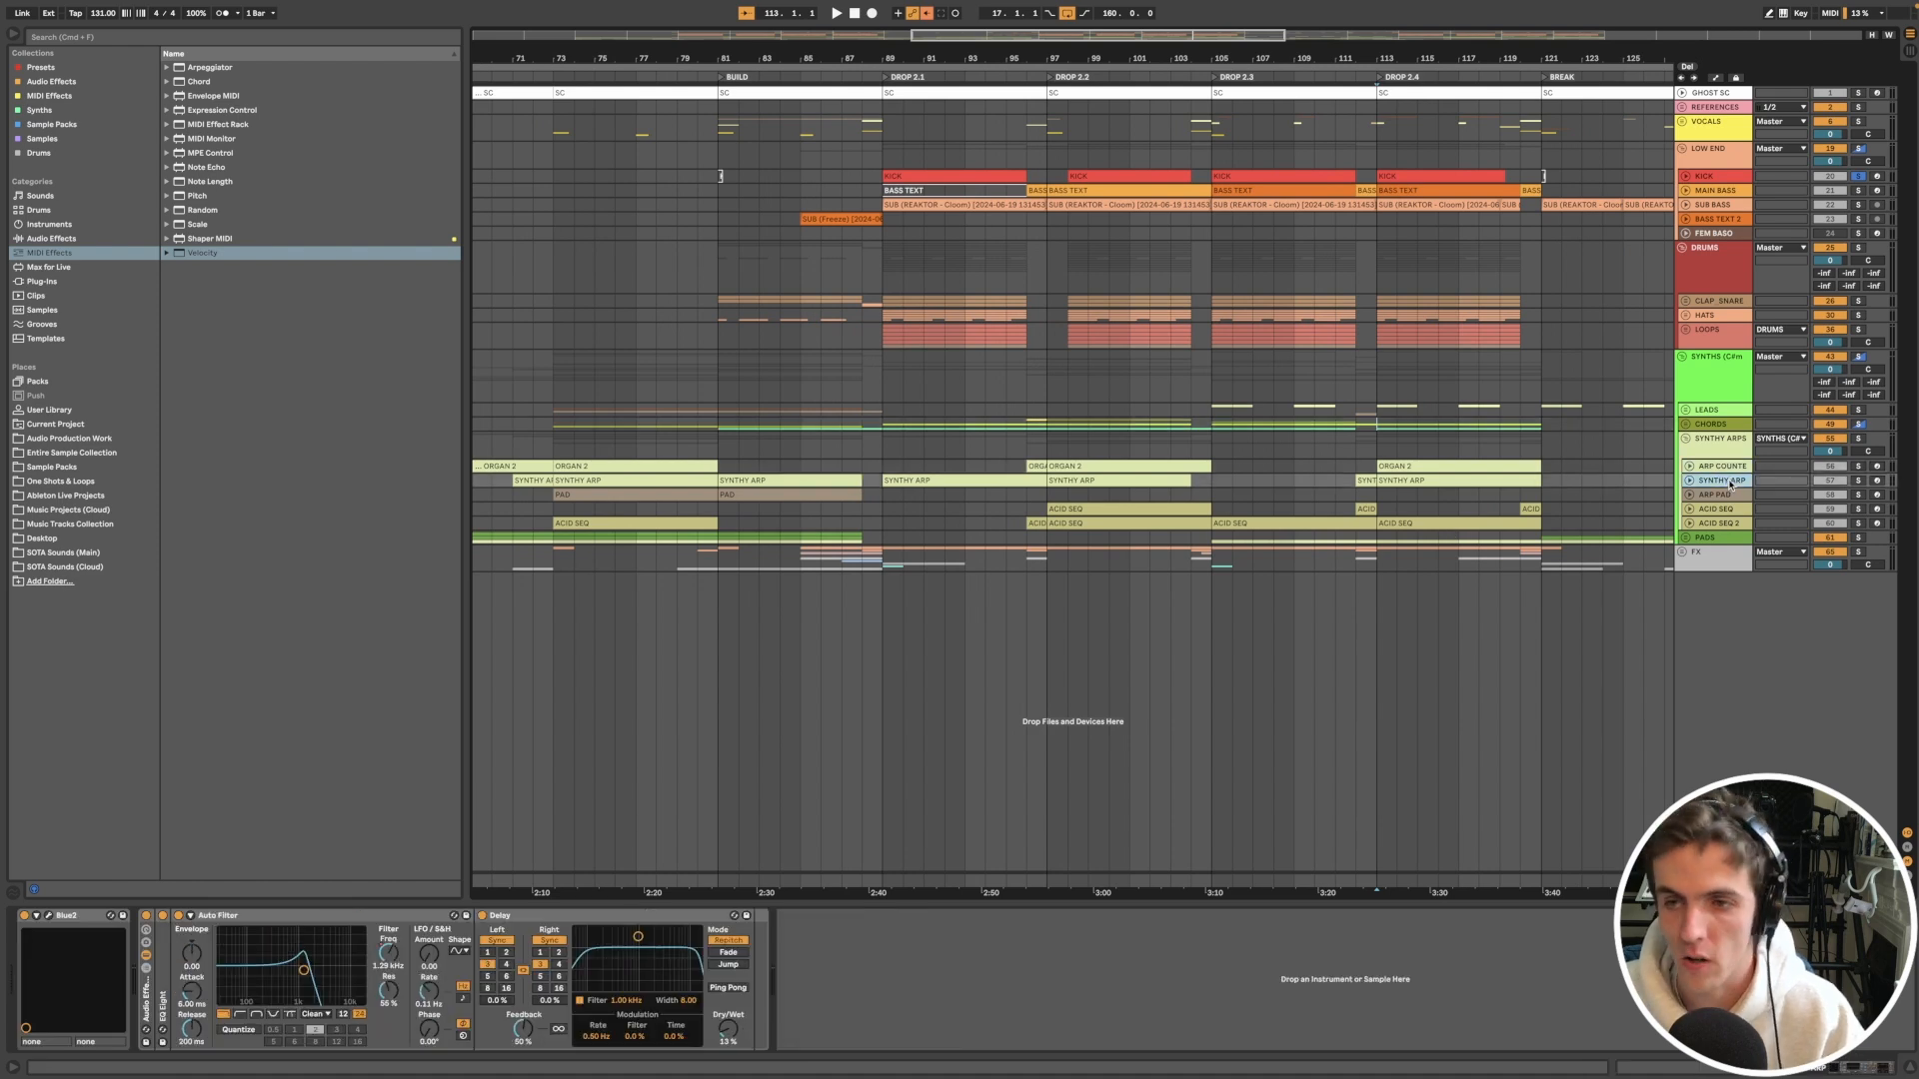
scroll(1469, 439, "down", 5)
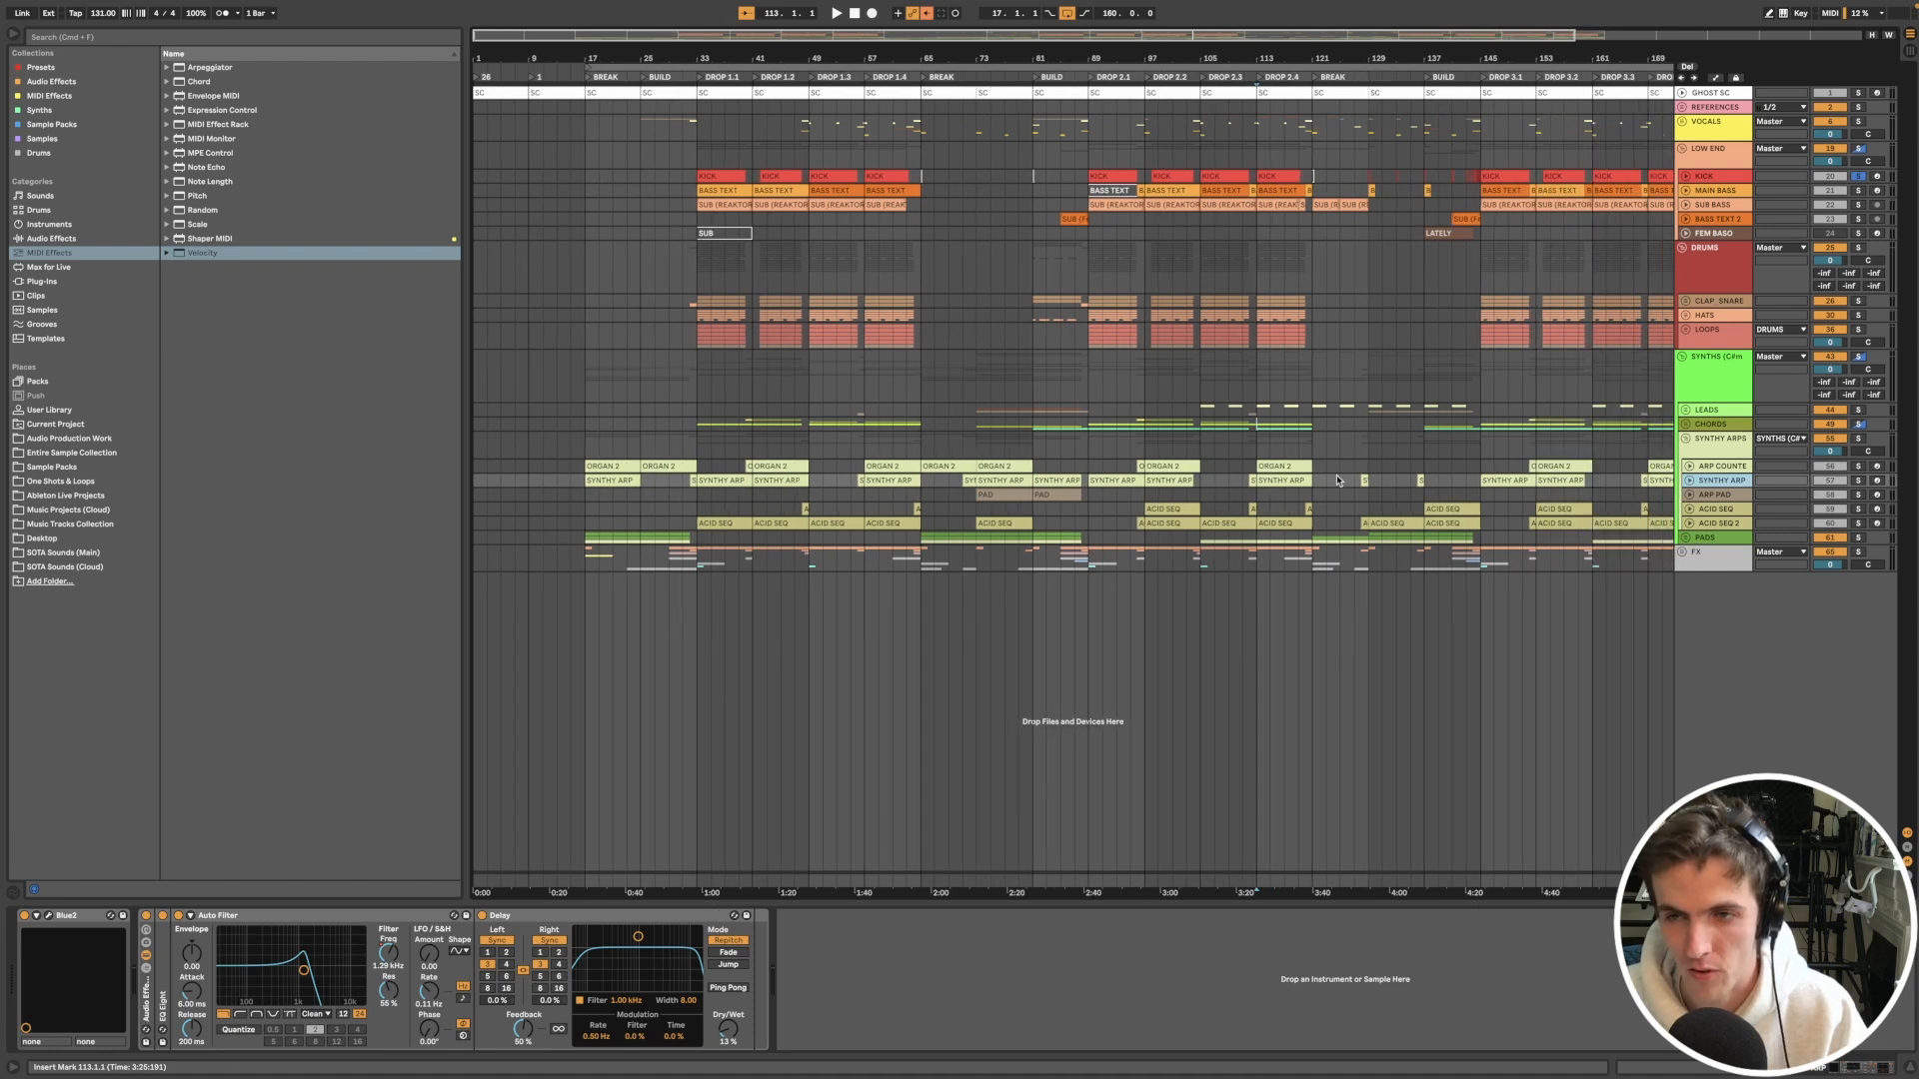
Step: Unfold the SYNTHY ARP track in the SYNTHY ARPS group and examine its clip in DROP 2.1
left_click(1687, 449)
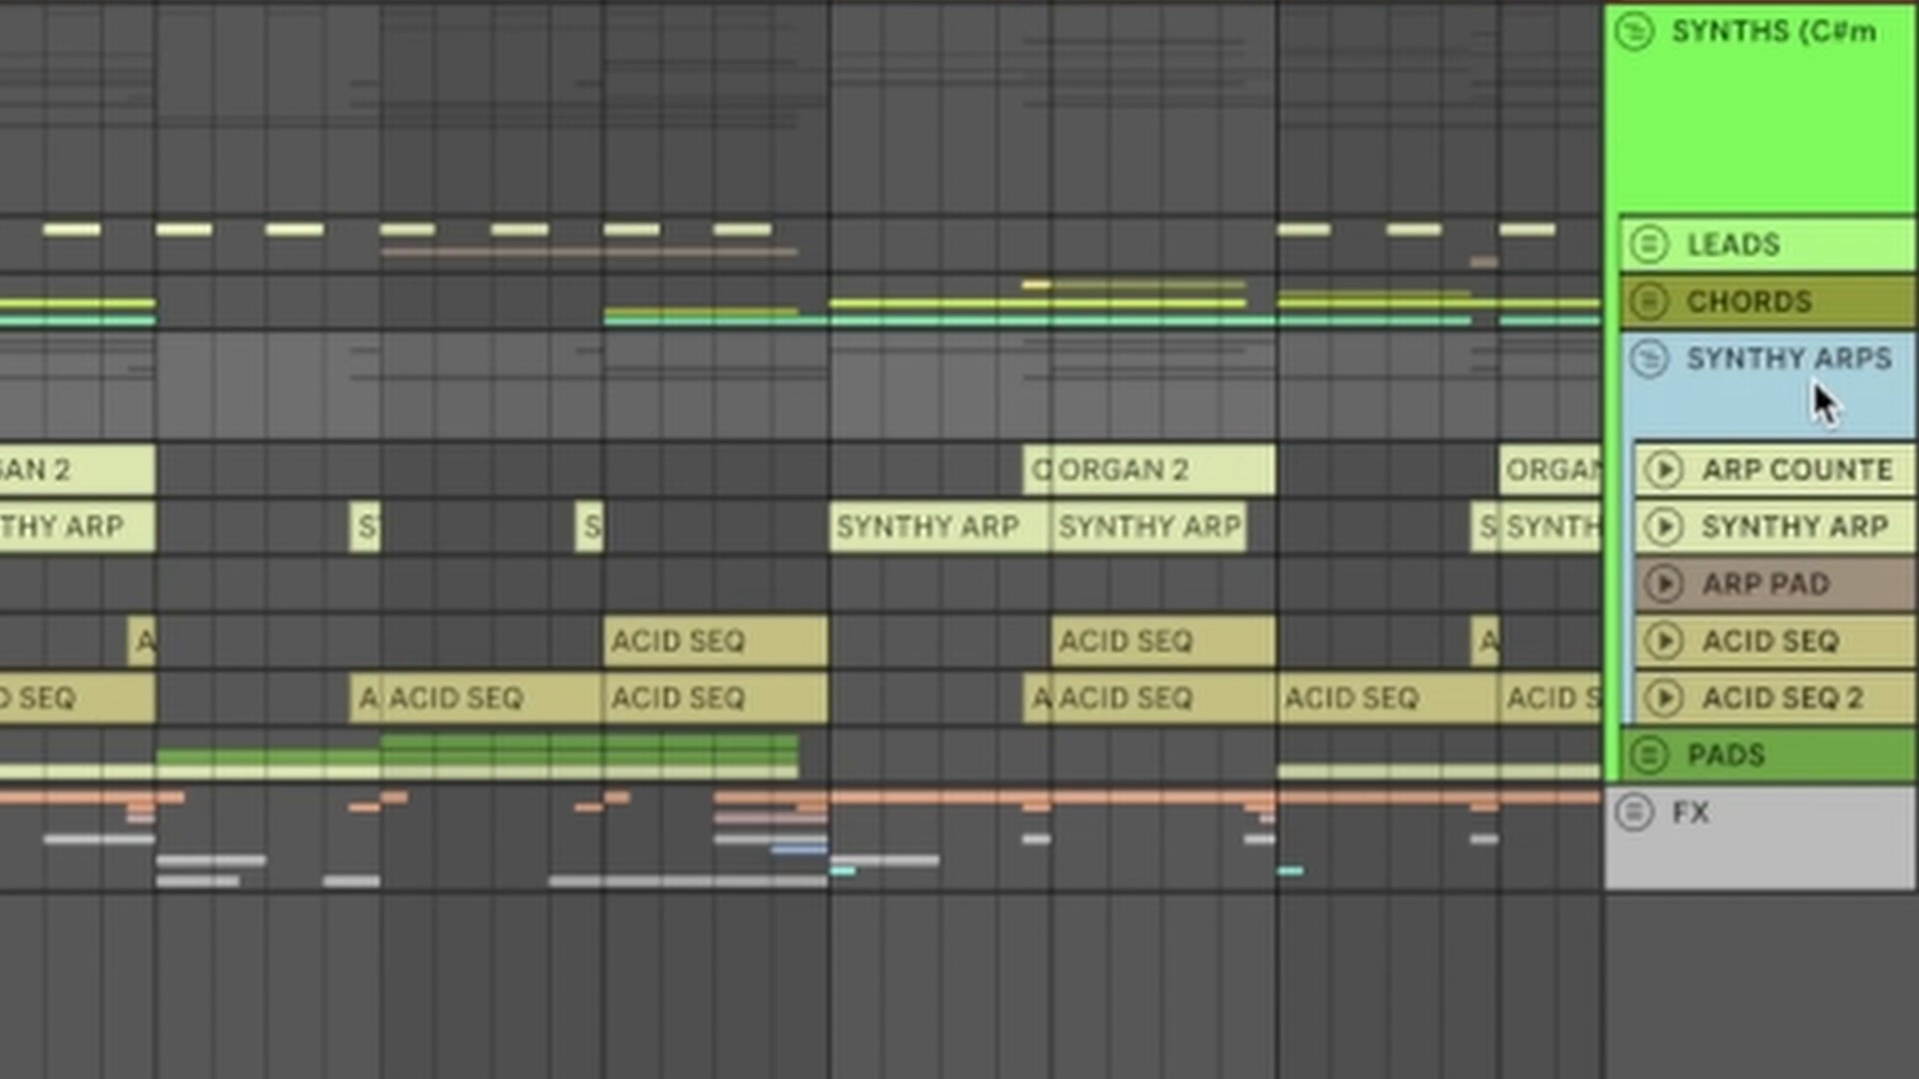
scroll(799, 539, "up", 5)
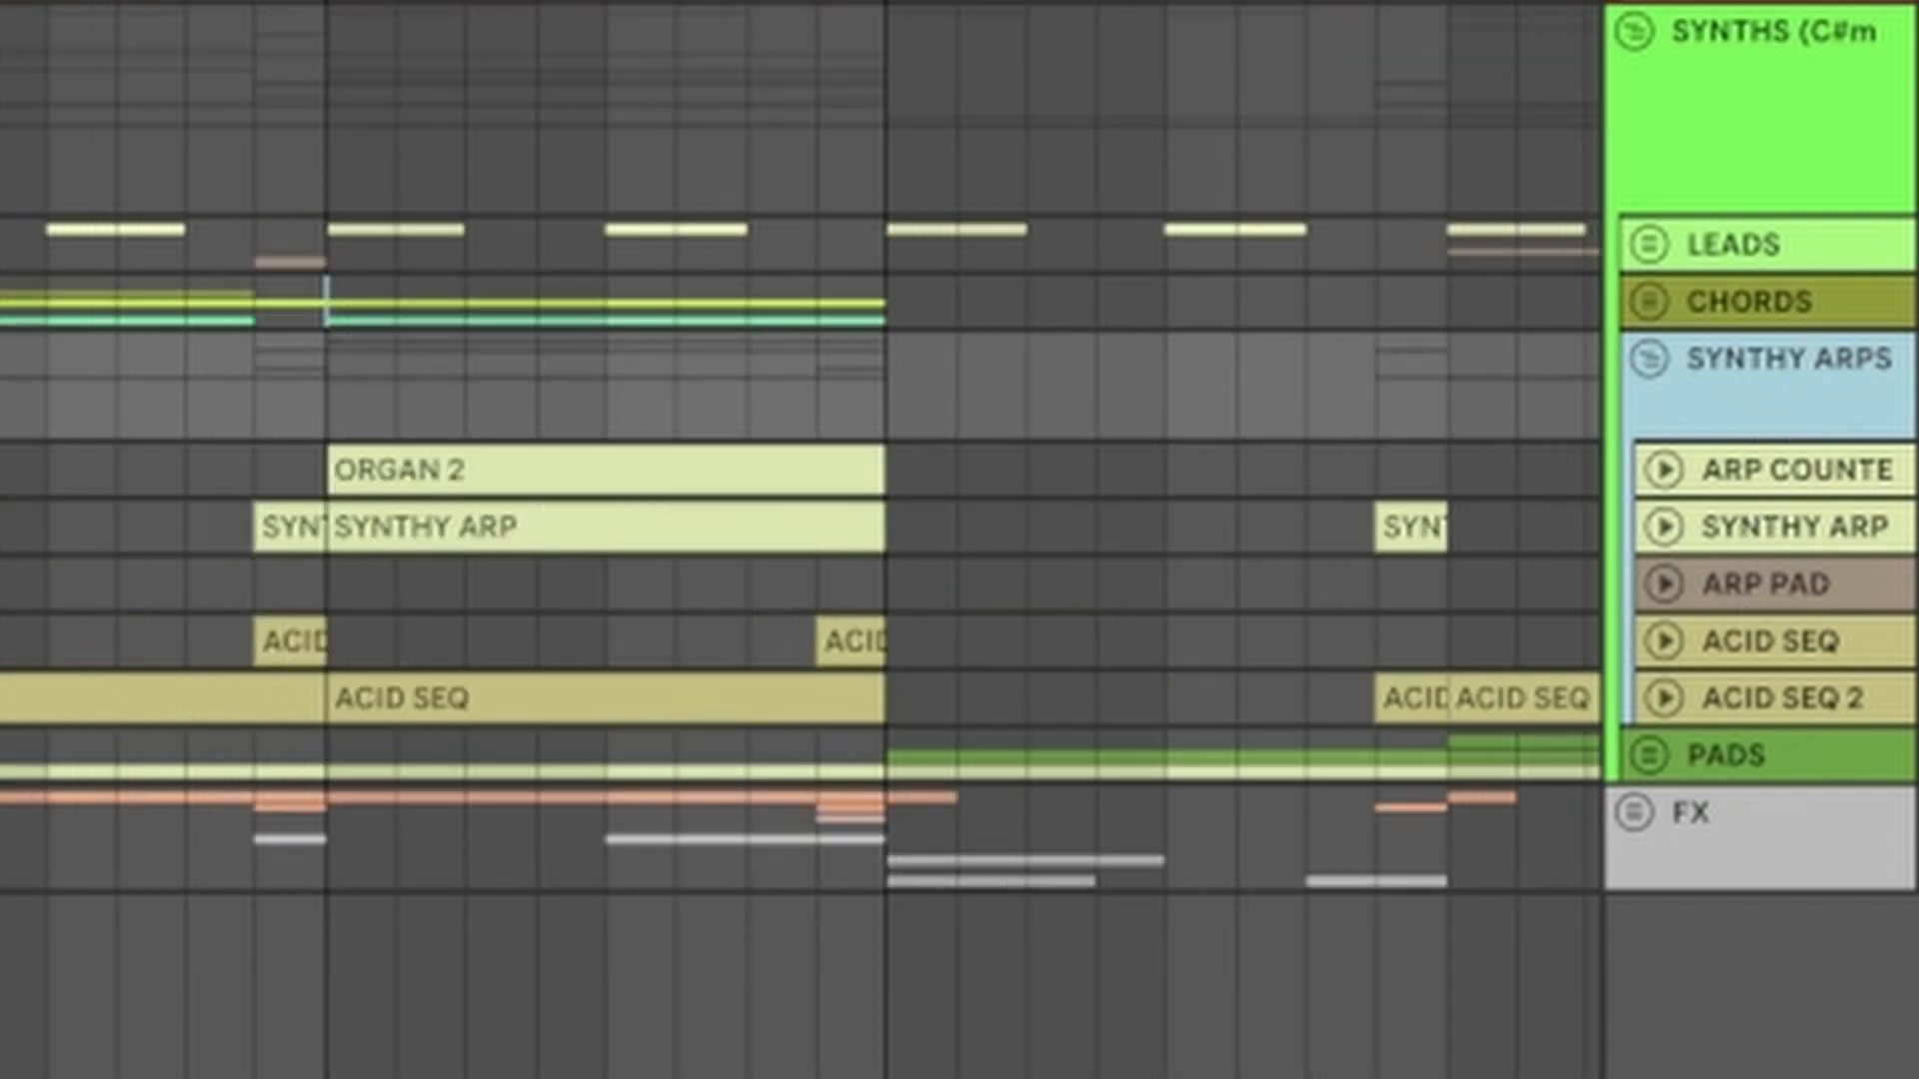
left_click(1671, 476)
left_click(1674, 480)
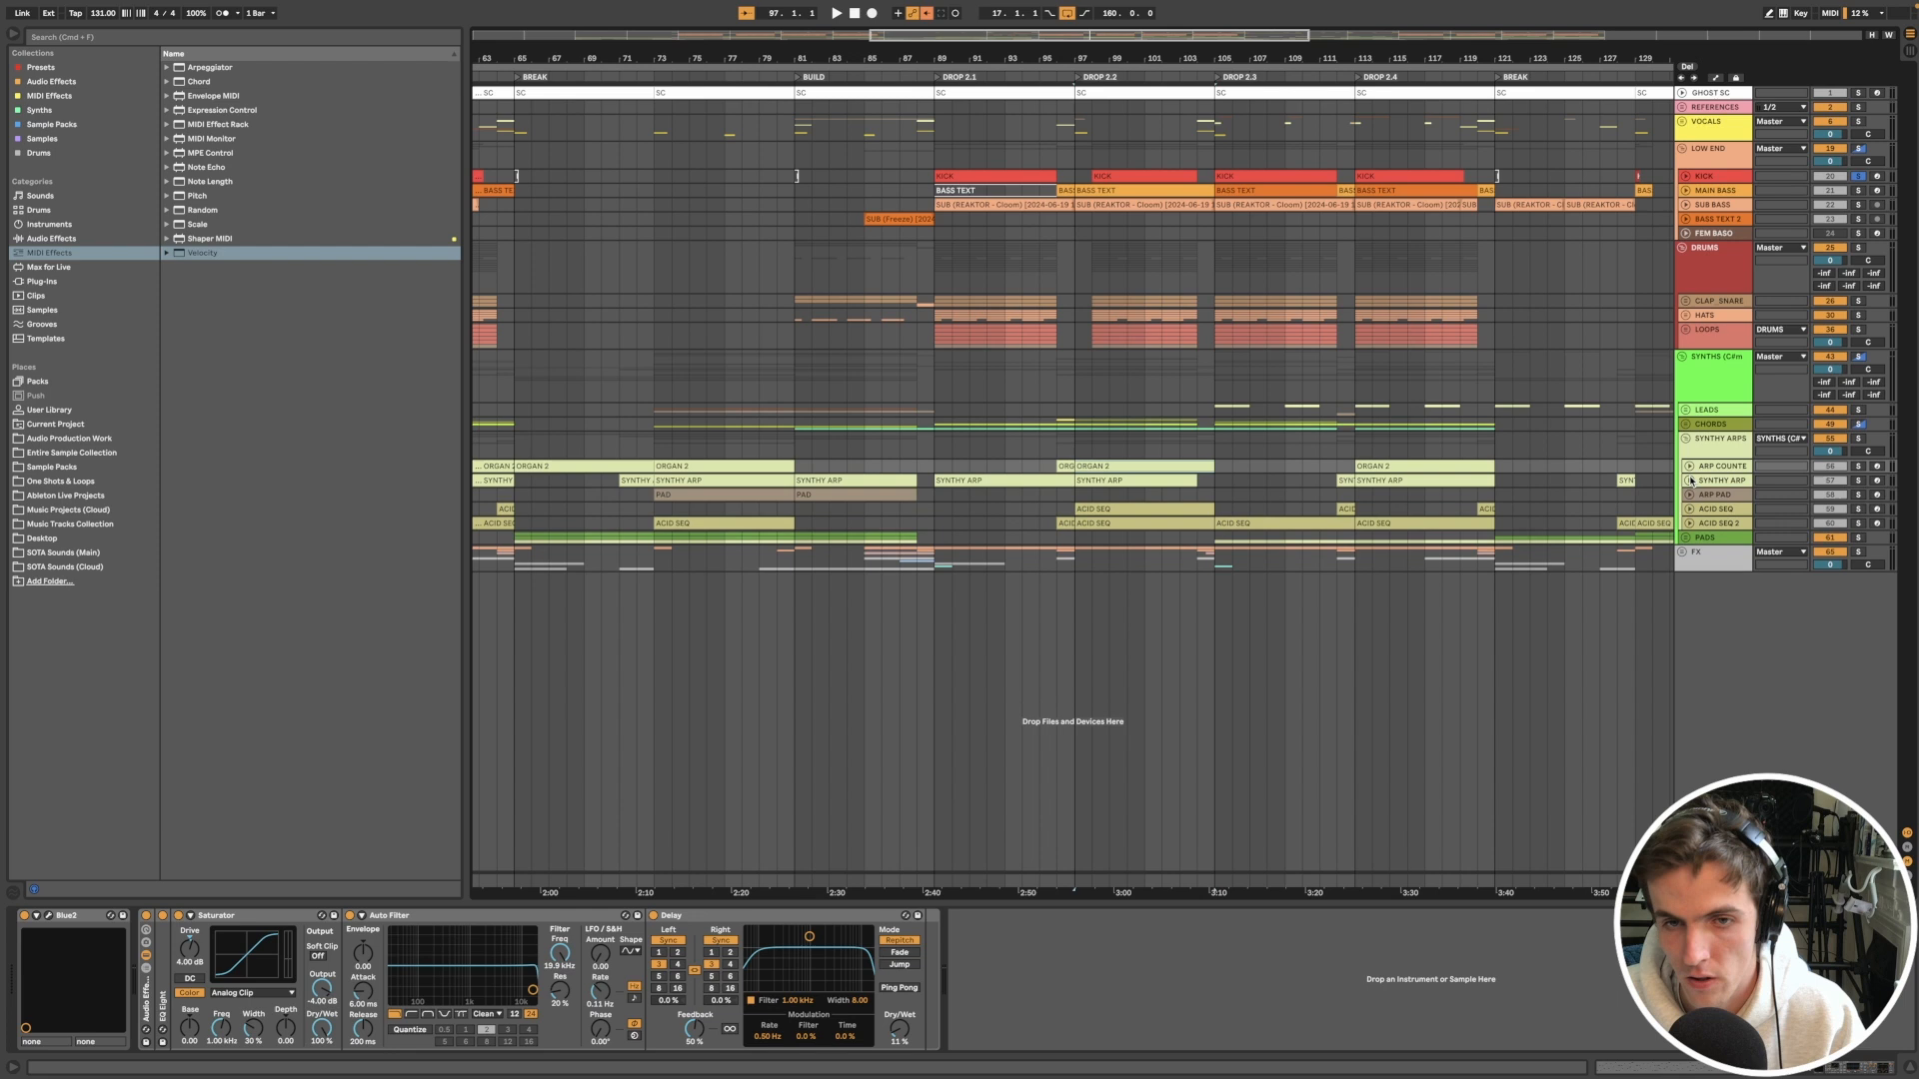
left_click(1664, 631)
left_click(1120, 481)
left_click(1027, 483)
scroll(1020, 495, "up", 5)
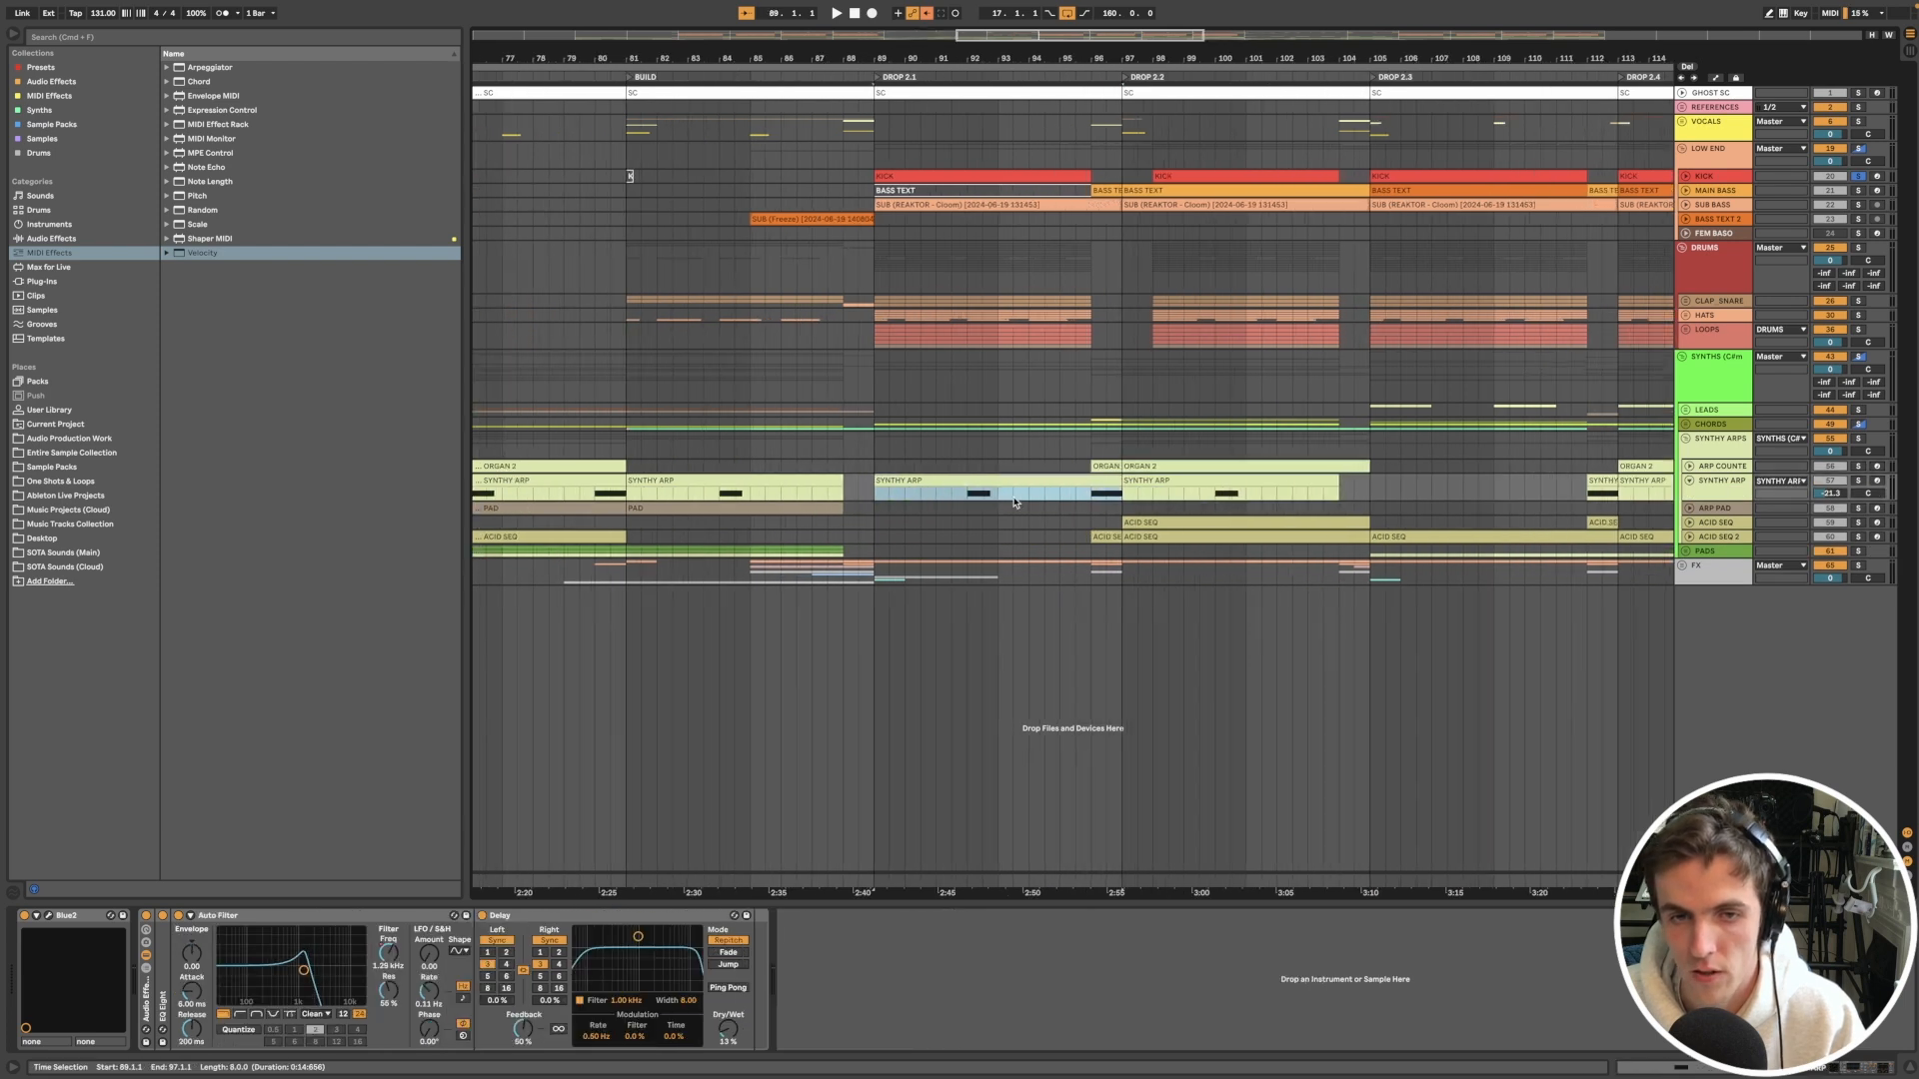
scroll(1015, 501, "left", 1)
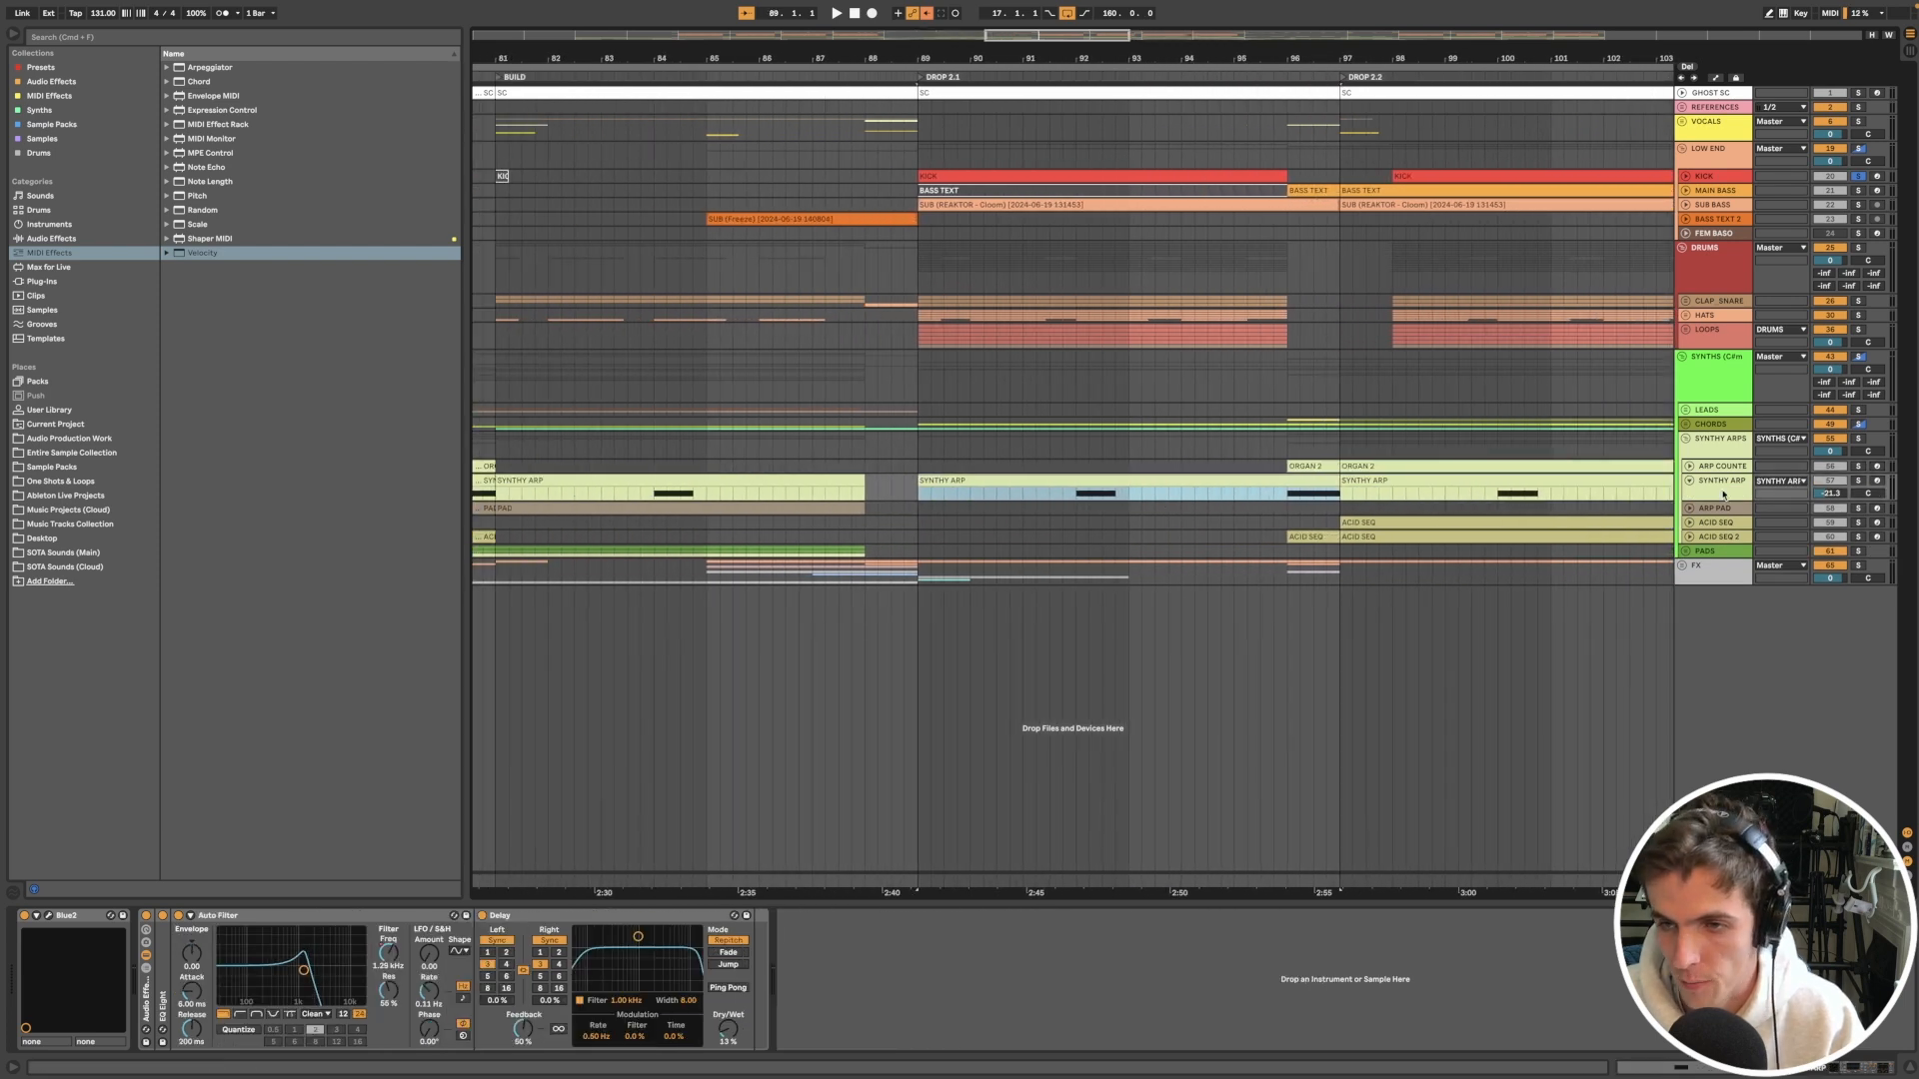
Step: Solo the SYNTHY ARP track and inspect the settings of its Blue2 instrument in the plug-in window
left_click(1182, 476)
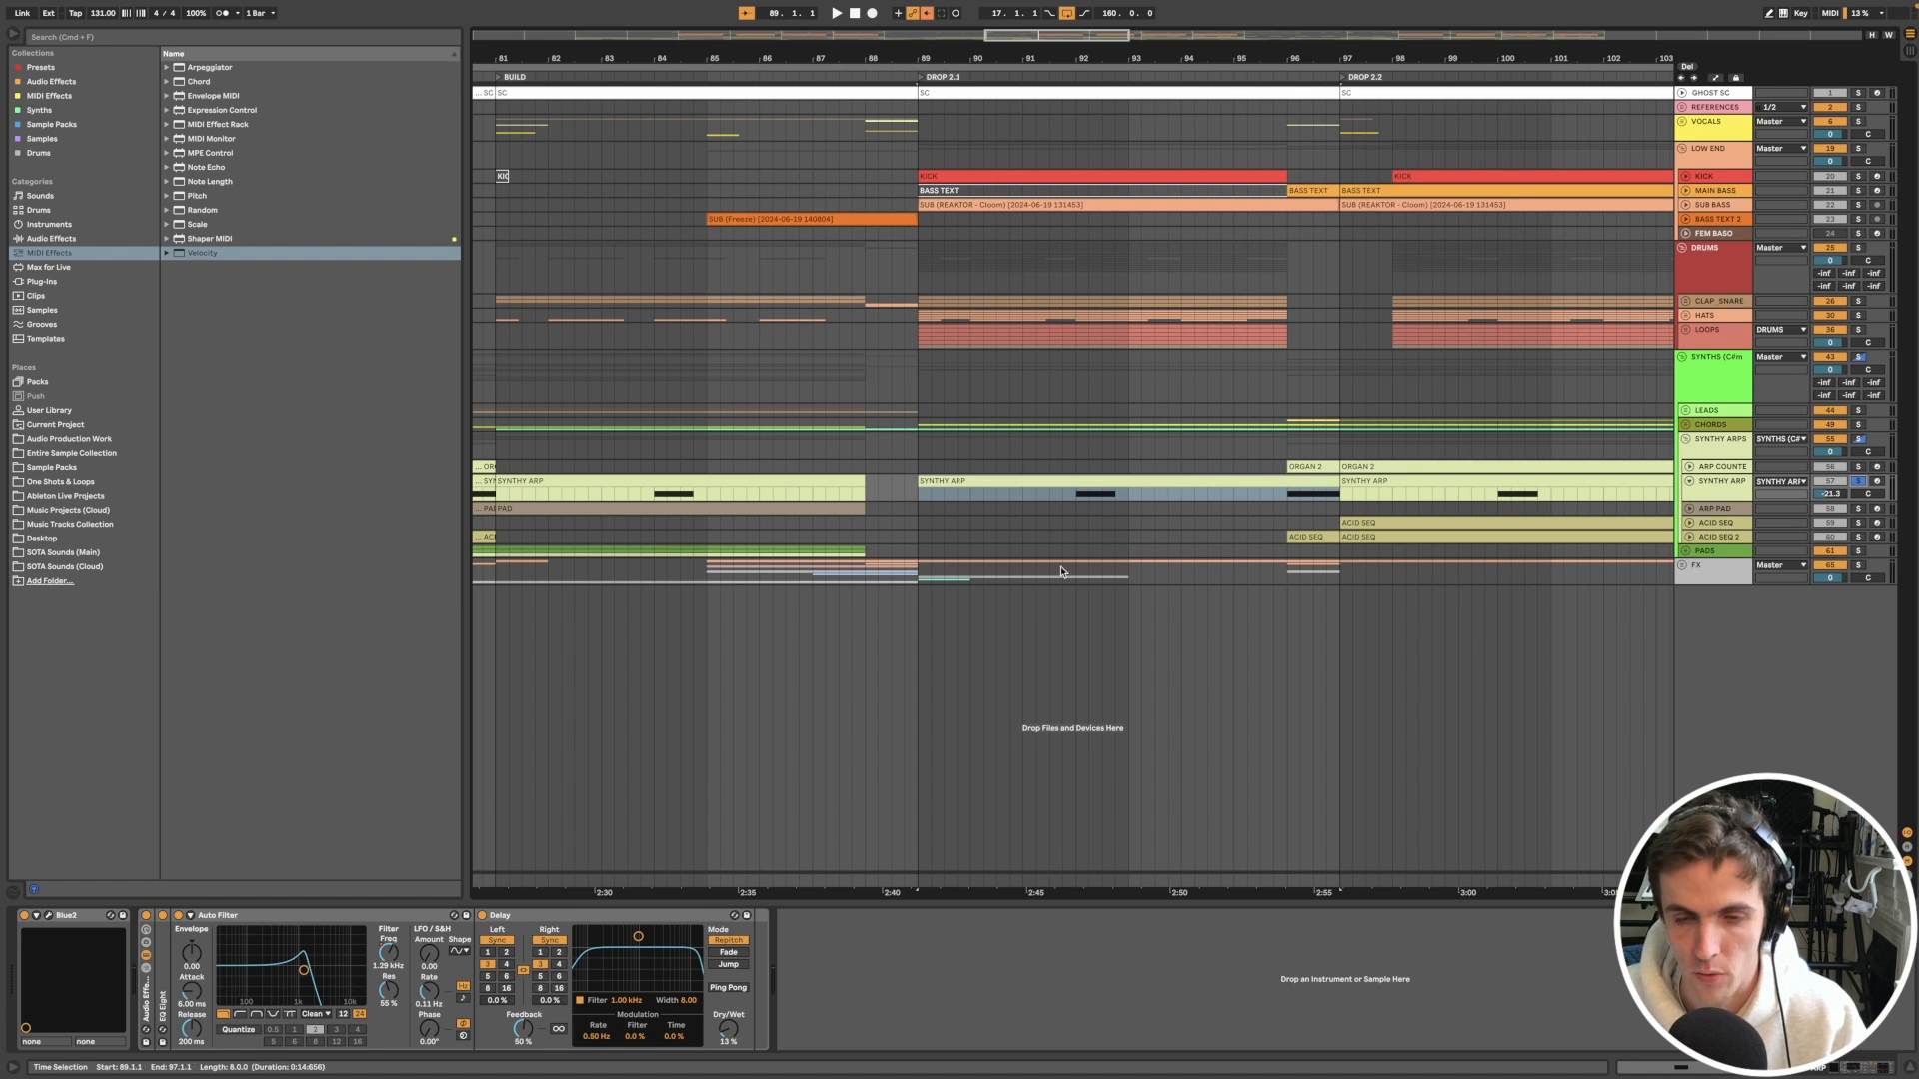
left_click(47, 917)
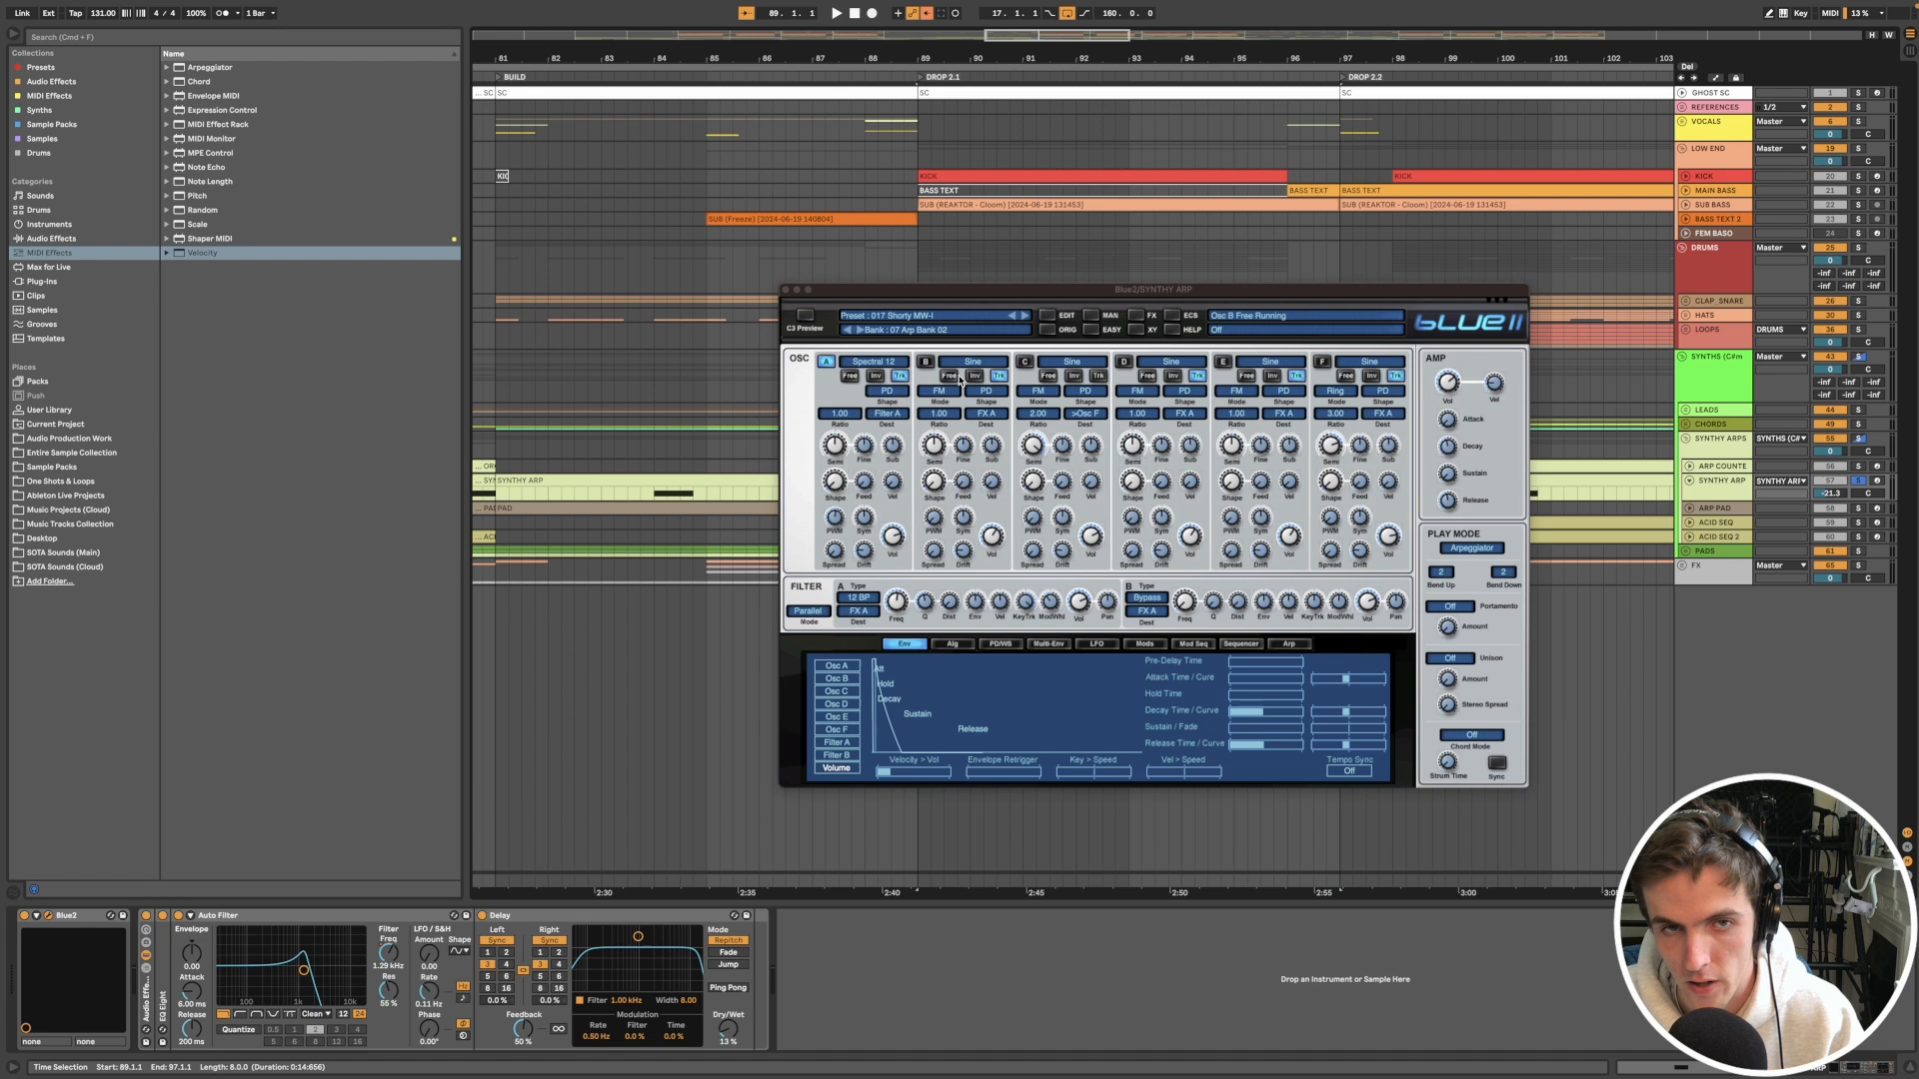
left_click(785, 289)
scroll(1327, 473, "down", 2)
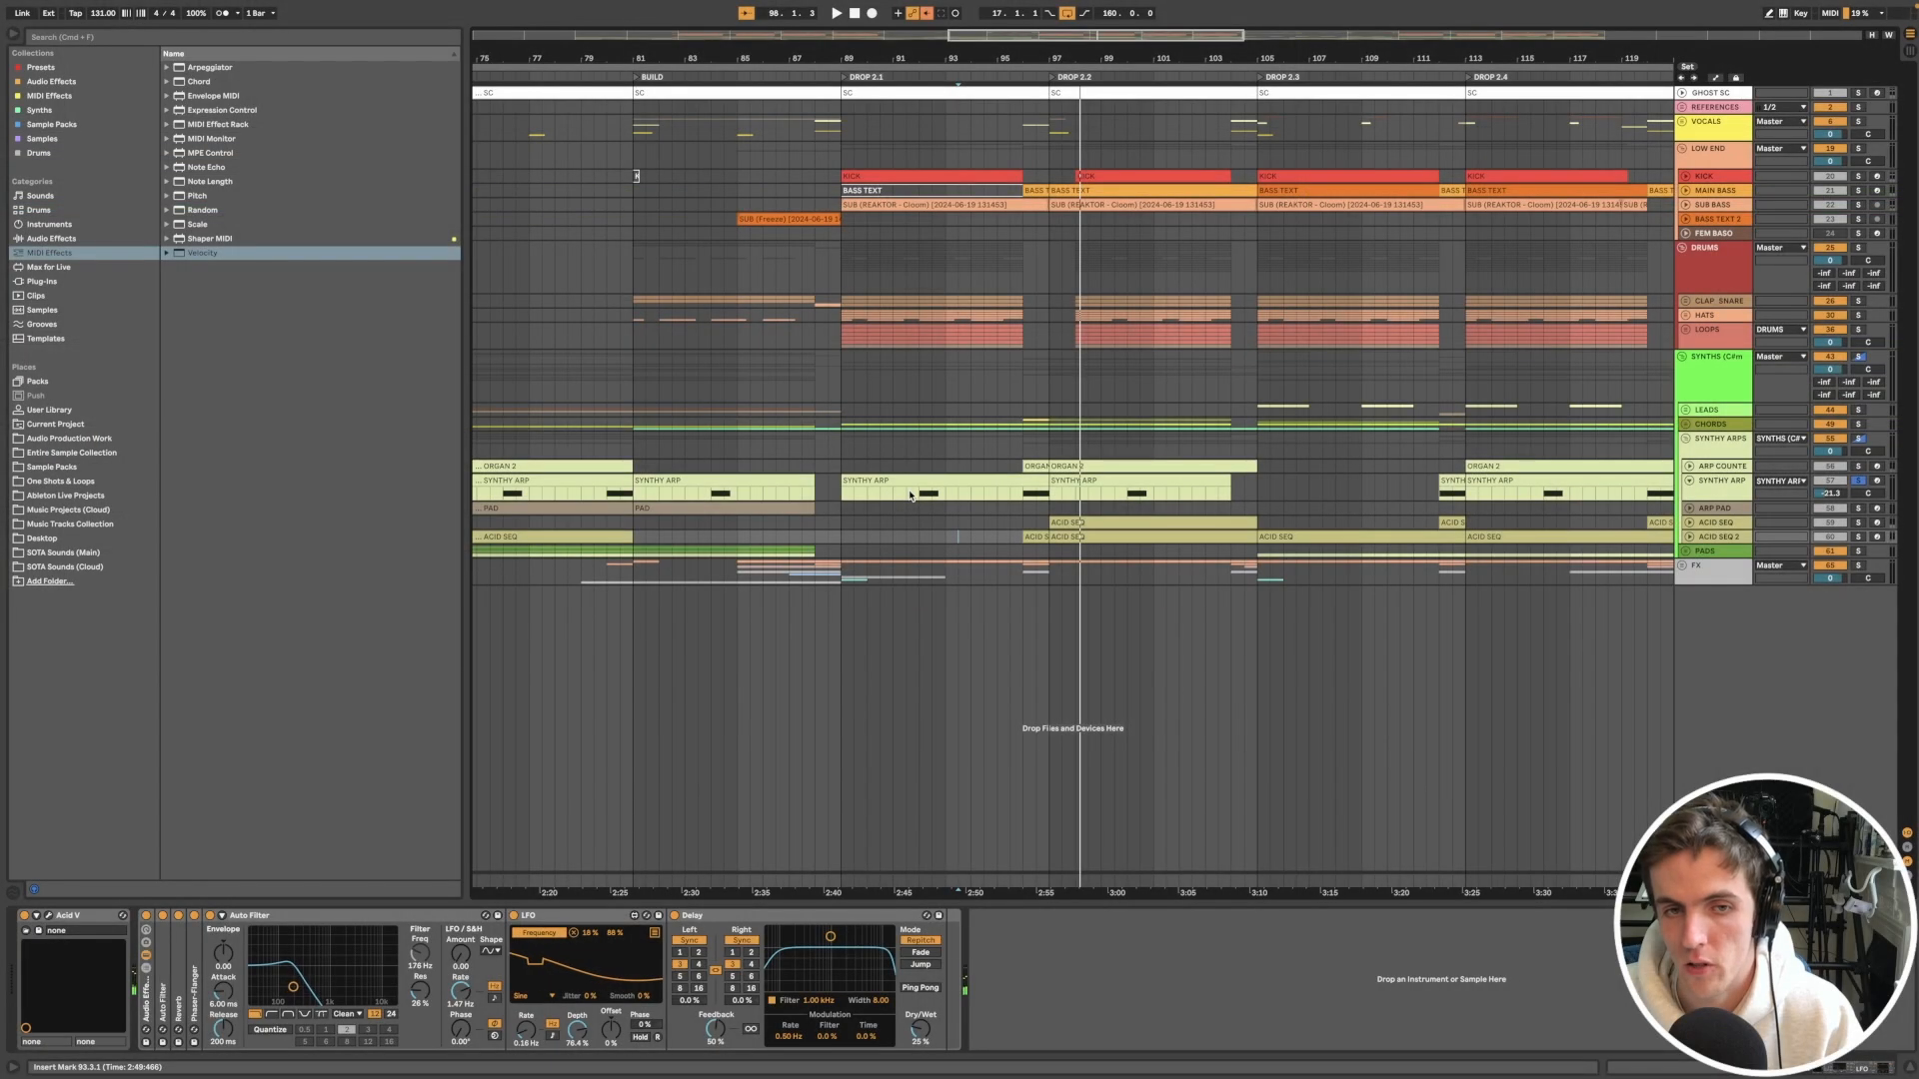
Step: Examine the one-bar note at bar 92 of the SYNTHY ARP clip in DROP 2.1 and fold the track
left_click(913, 494)
scroll(1099, 490, "left", 2)
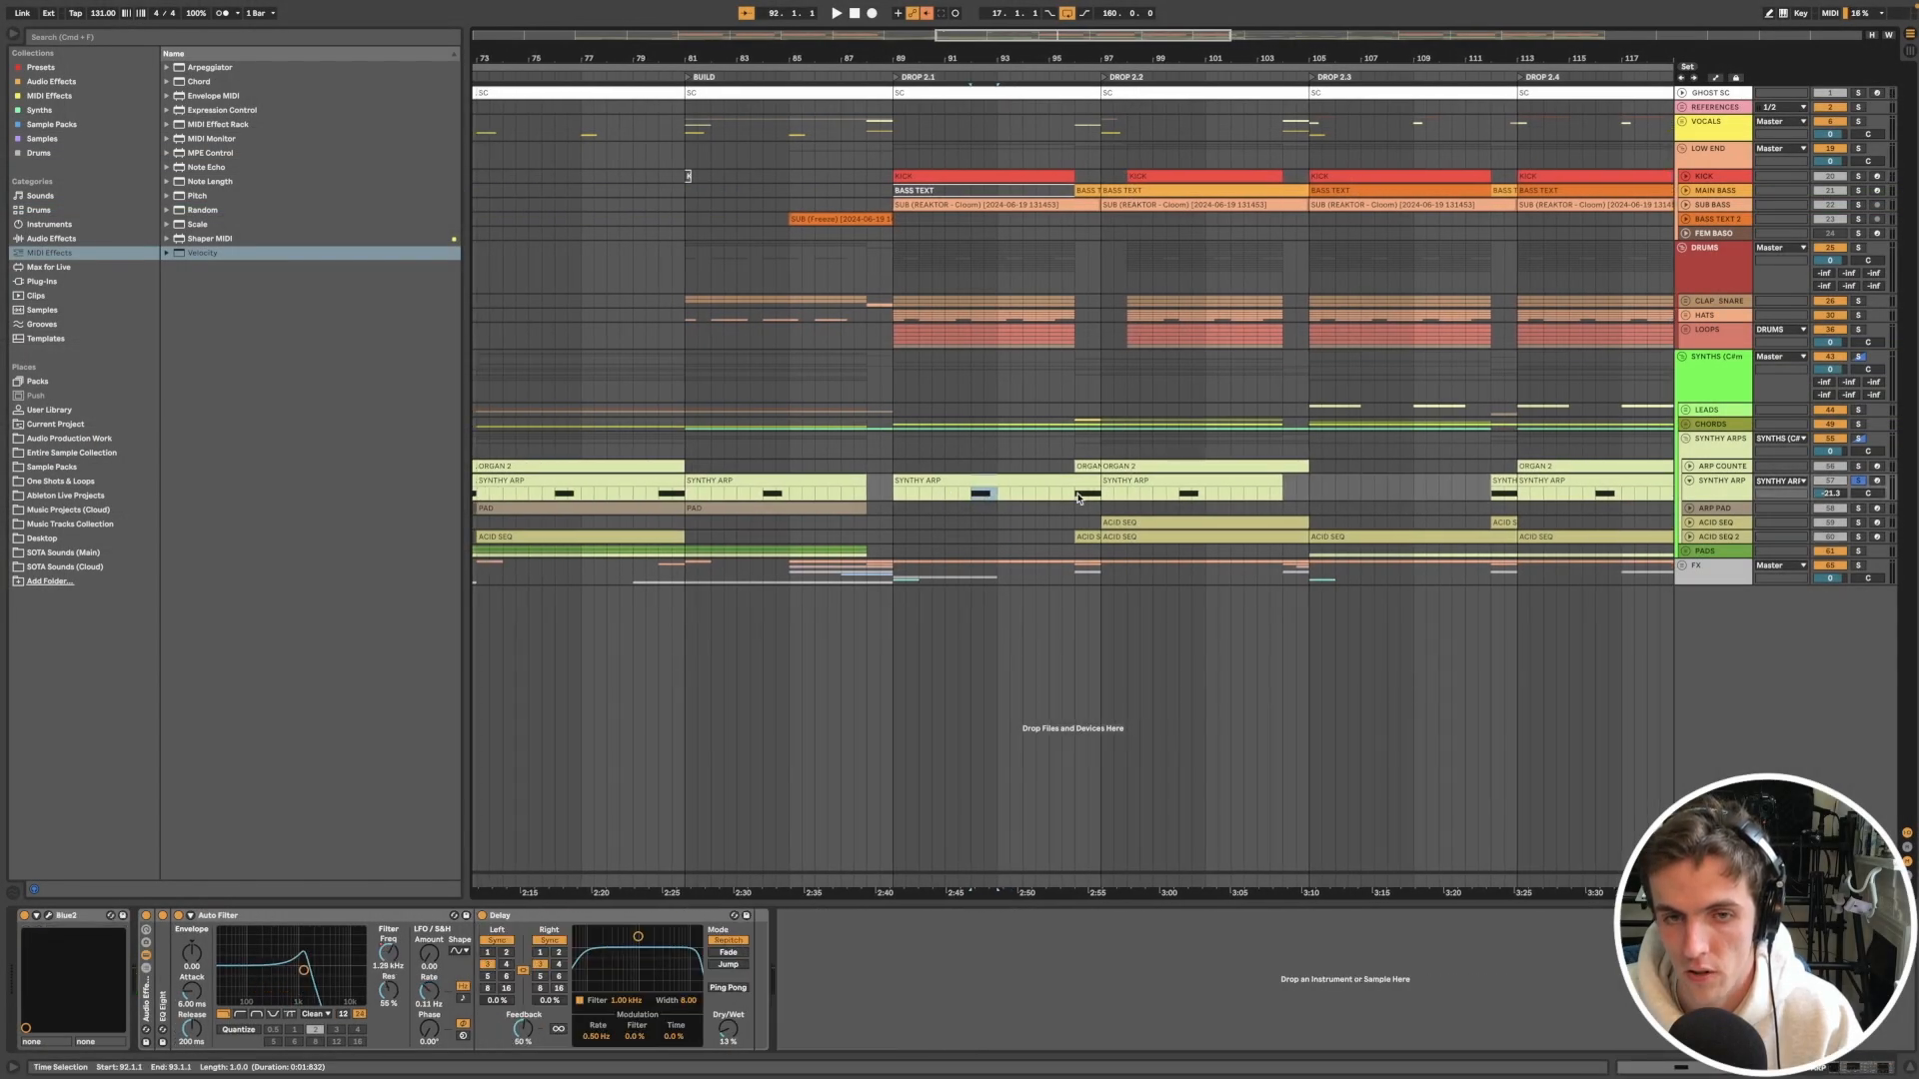
left_click(1689, 481)
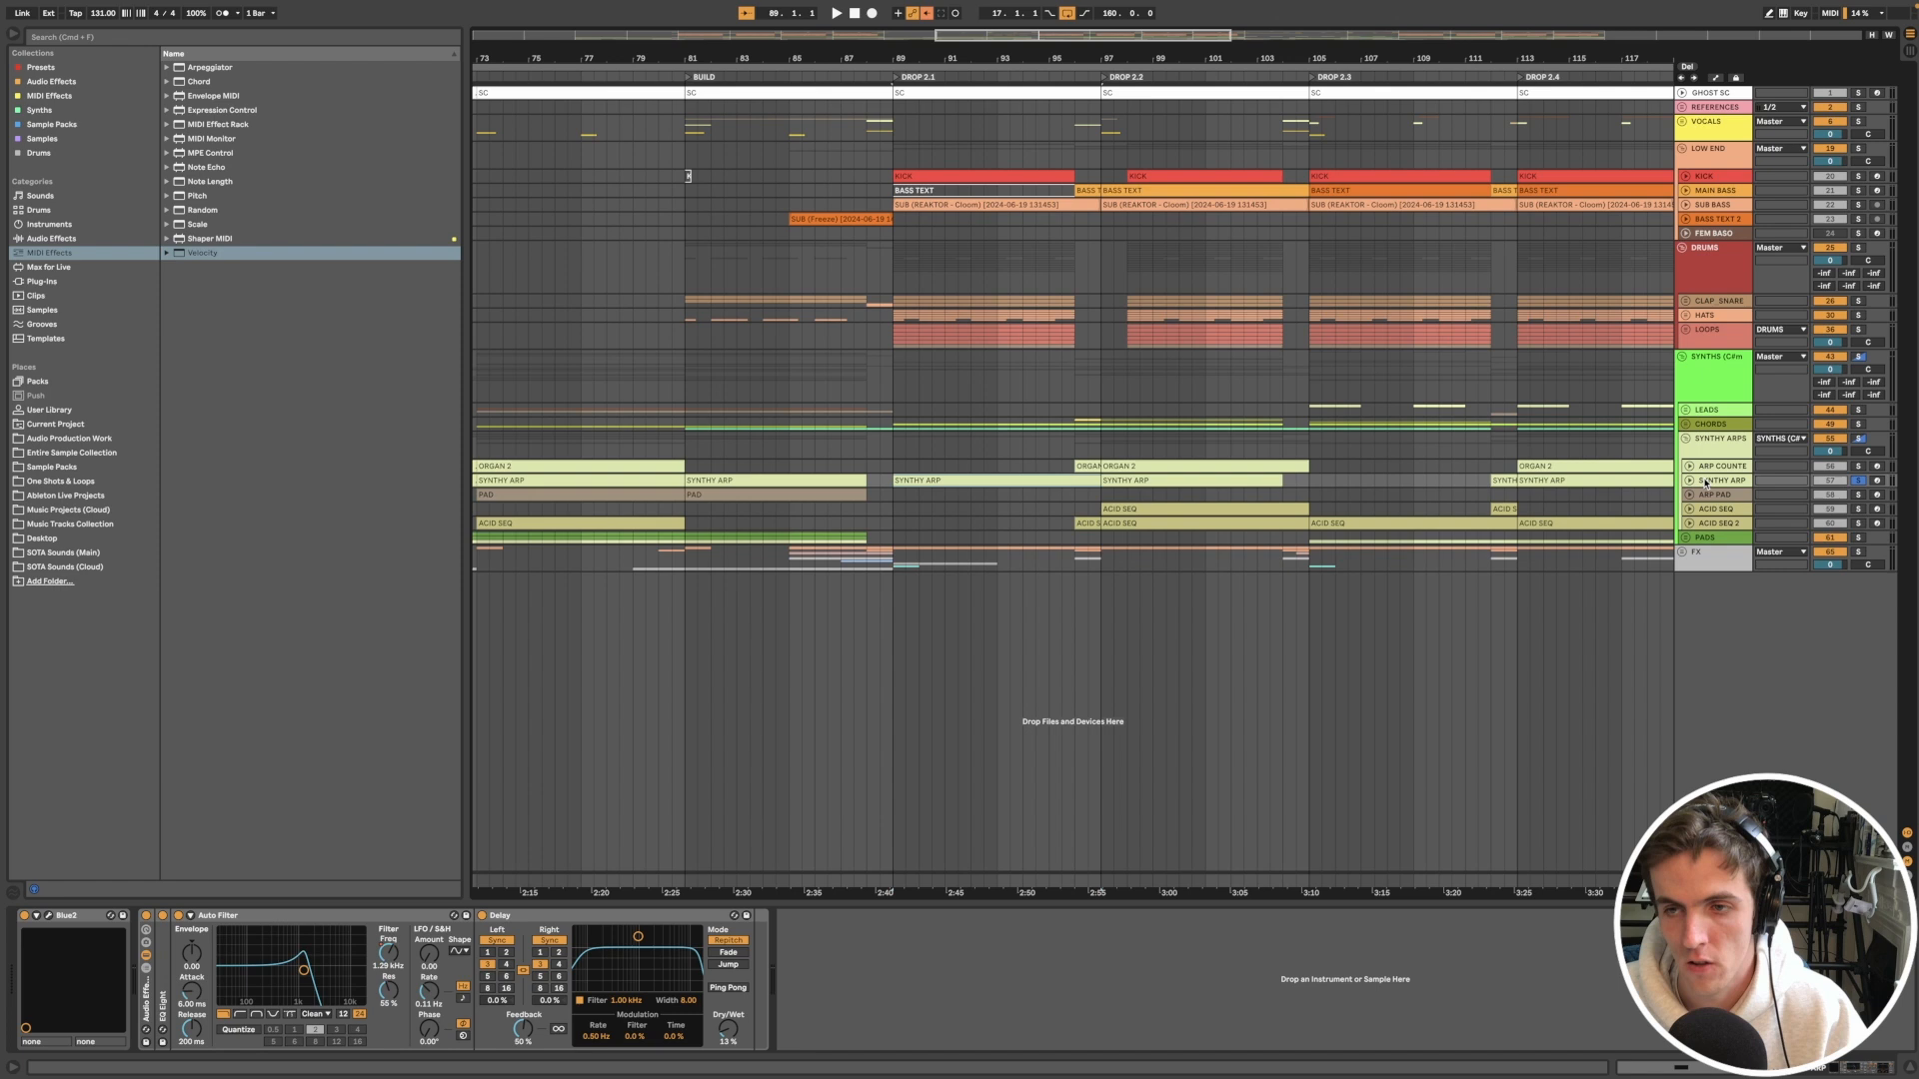
left_click(1706, 484)
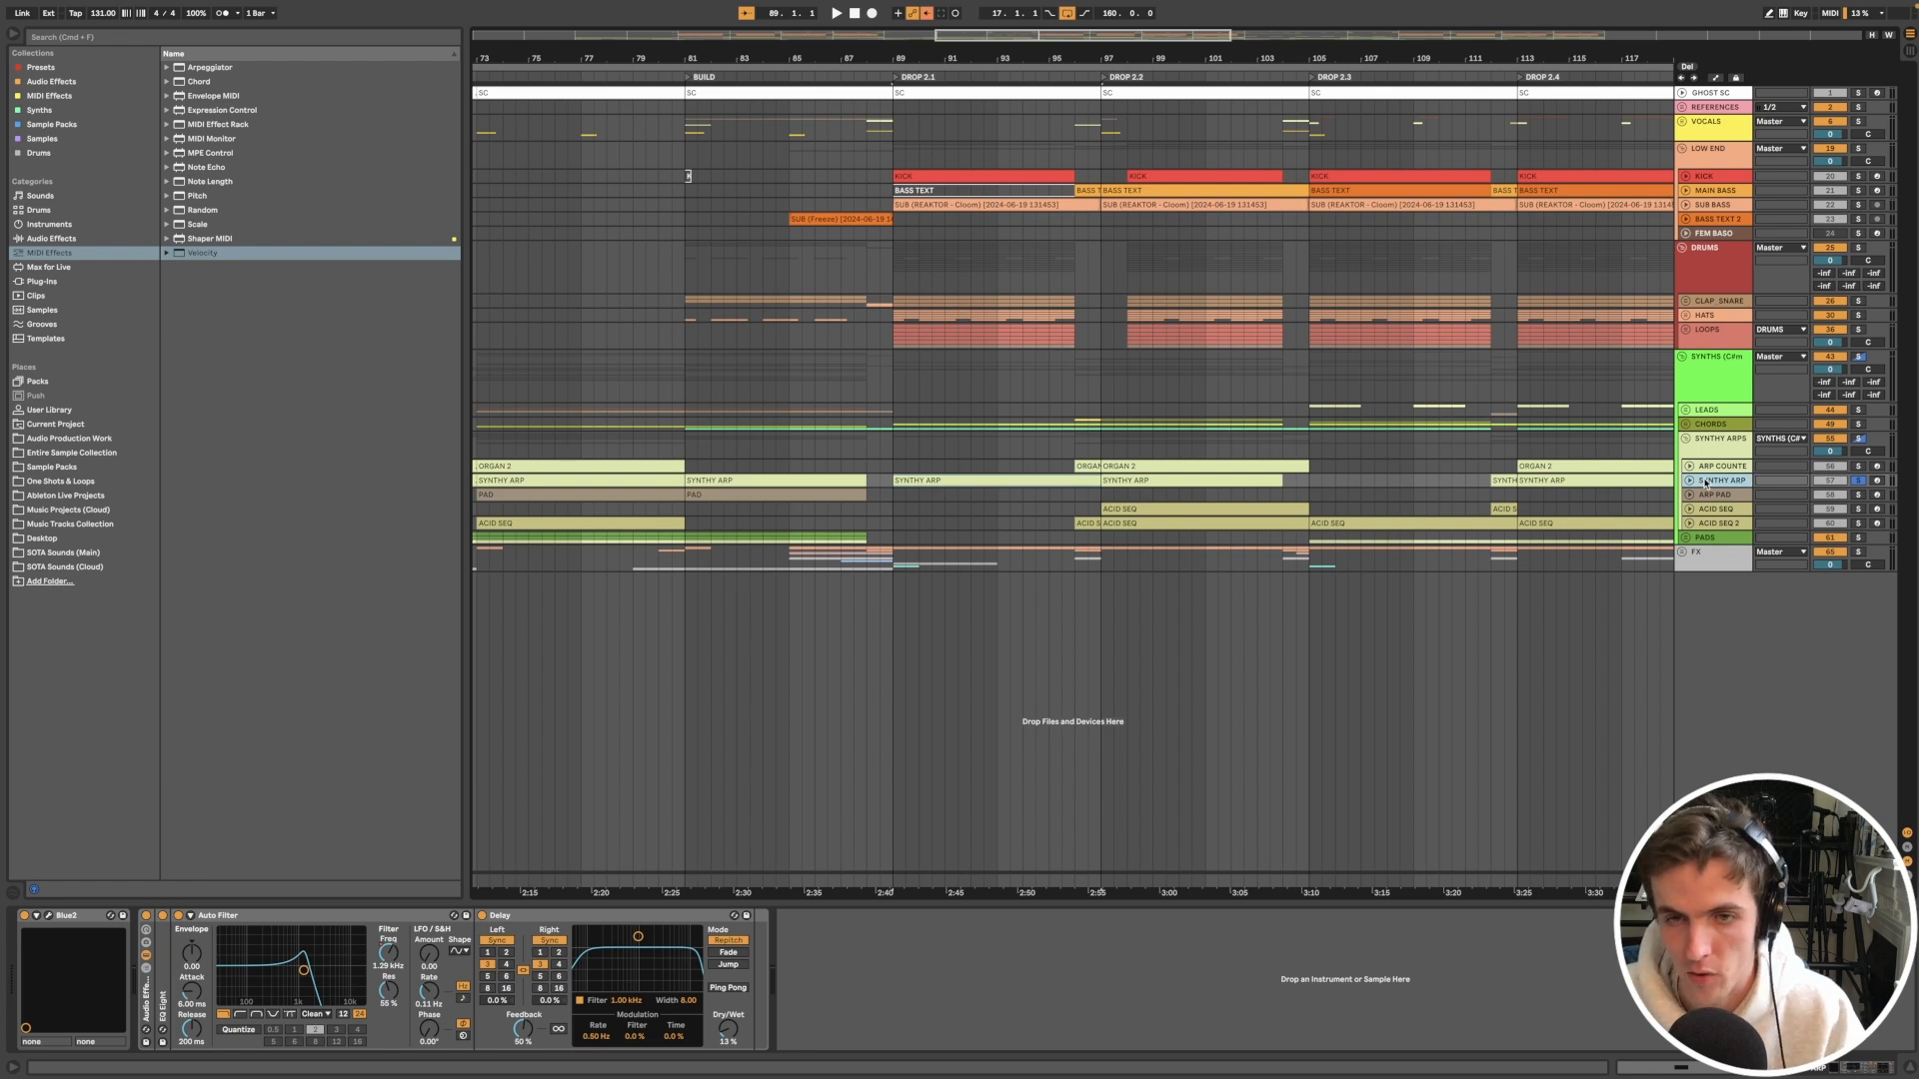
Step: Unfold the ARP COUNTE track and open the notes of the ARP PAD track's PAD clip in BUILD
left_click(1690, 467)
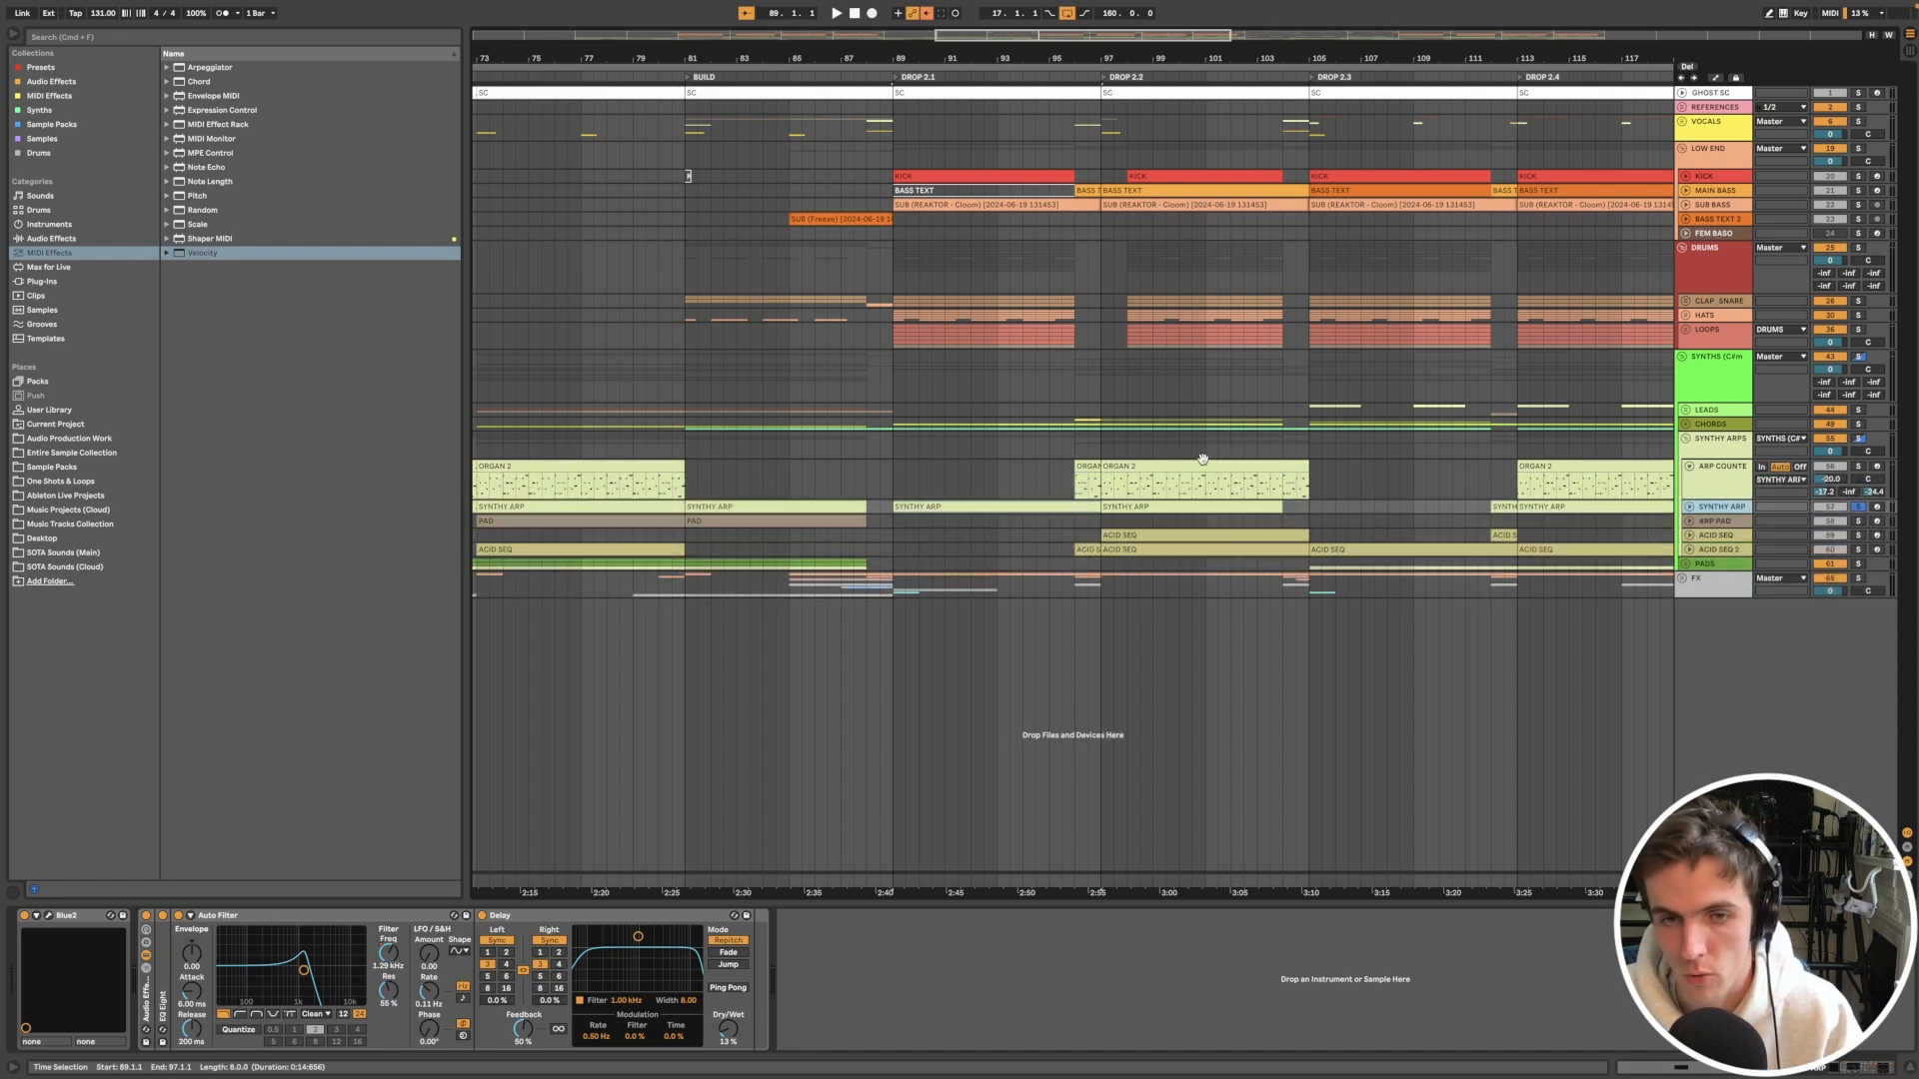
scroll(1197, 493, "left", 5)
left_click(1182, 508)
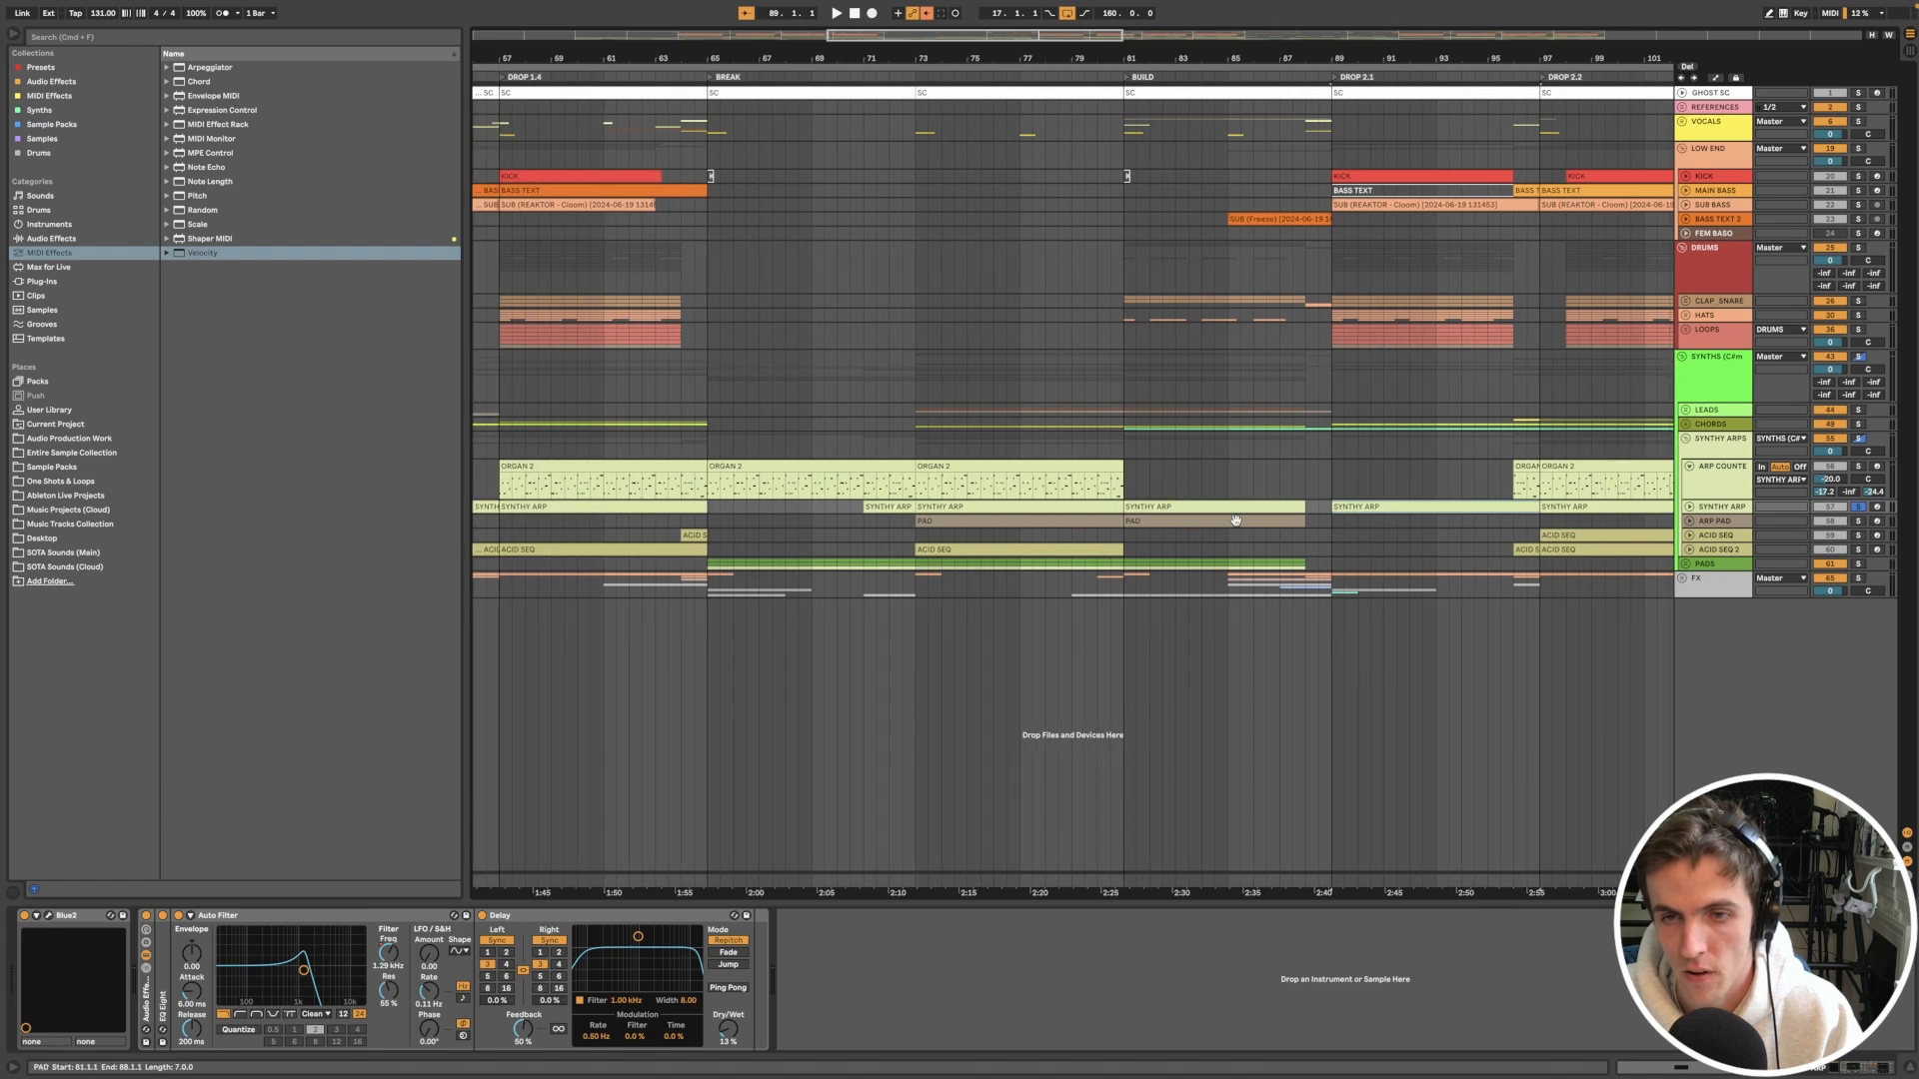
left_click(1235, 521)
double_click(1174, 497)
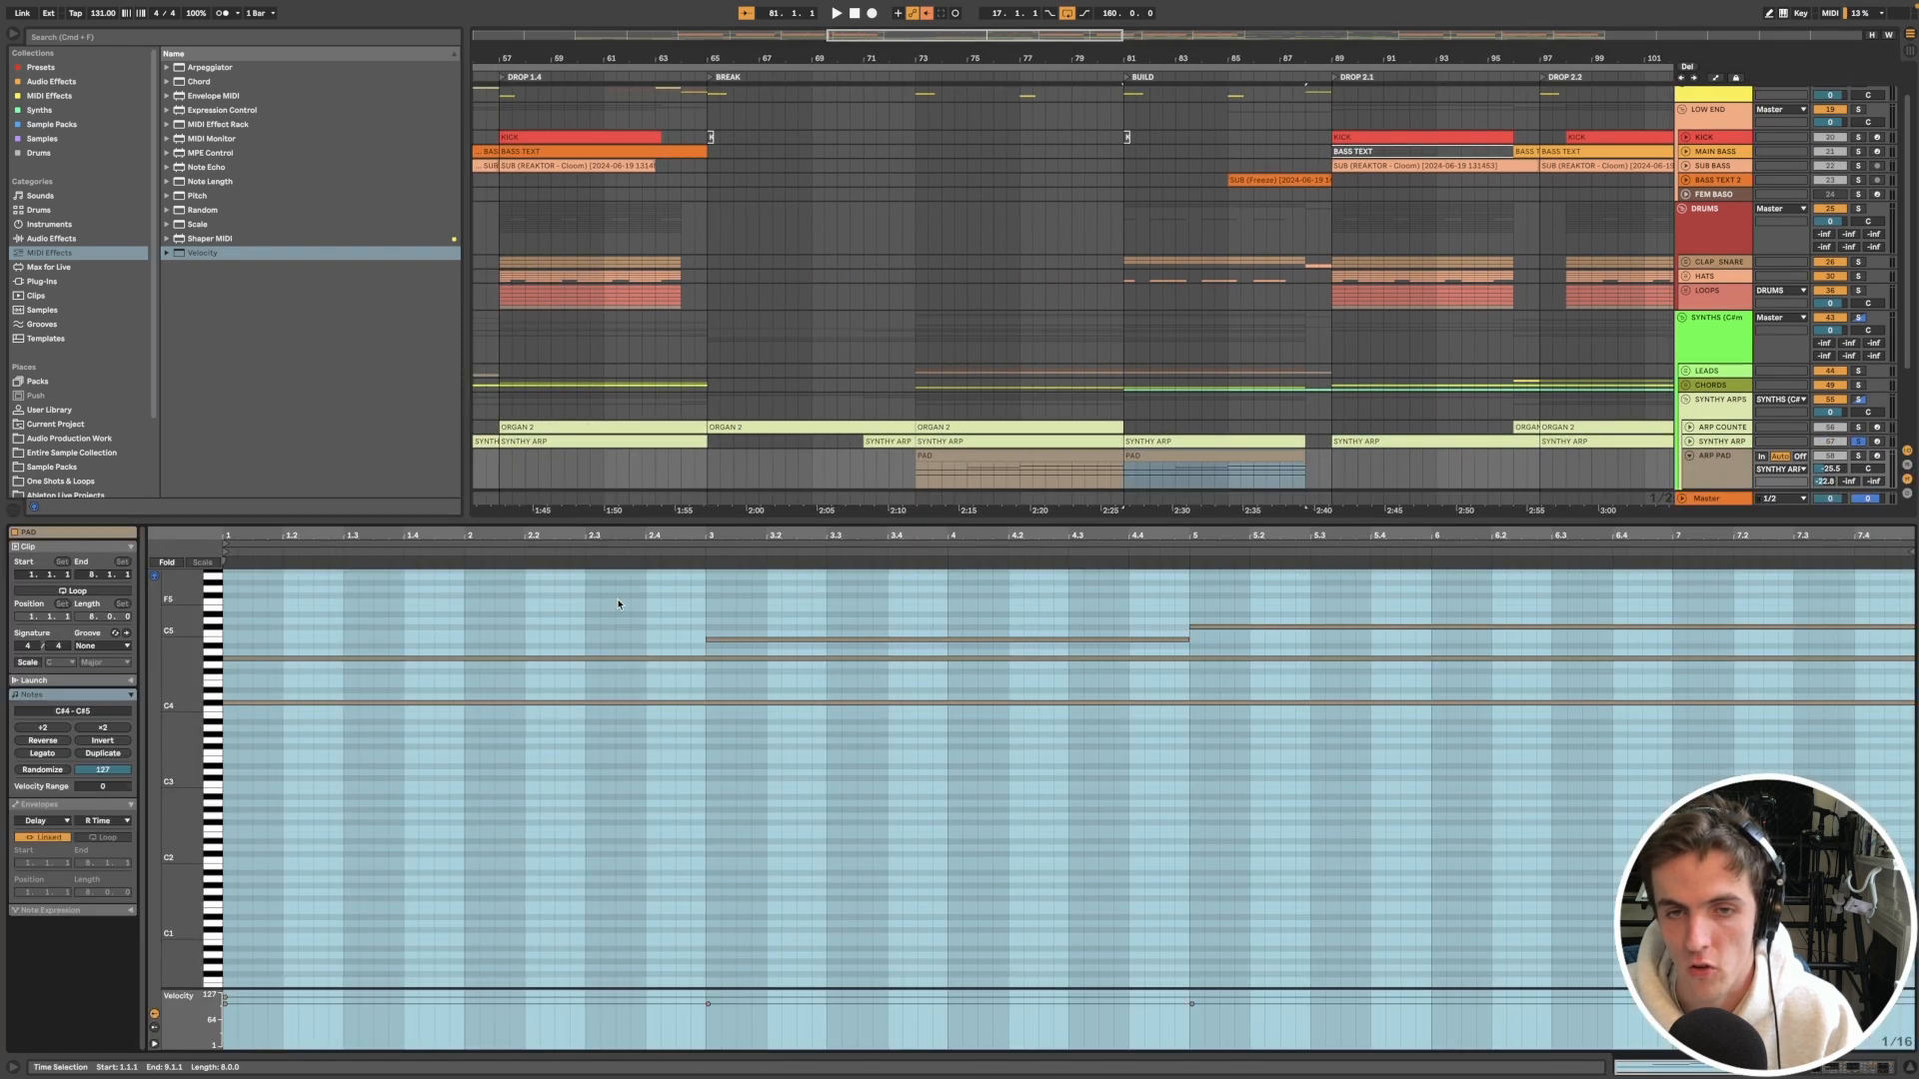
Step: Unfold the PADS group and show the device chain of the ARP PAD track
left_click(1207, 455)
scroll(1190, 462, "down", 3)
left_click(1685, 421)
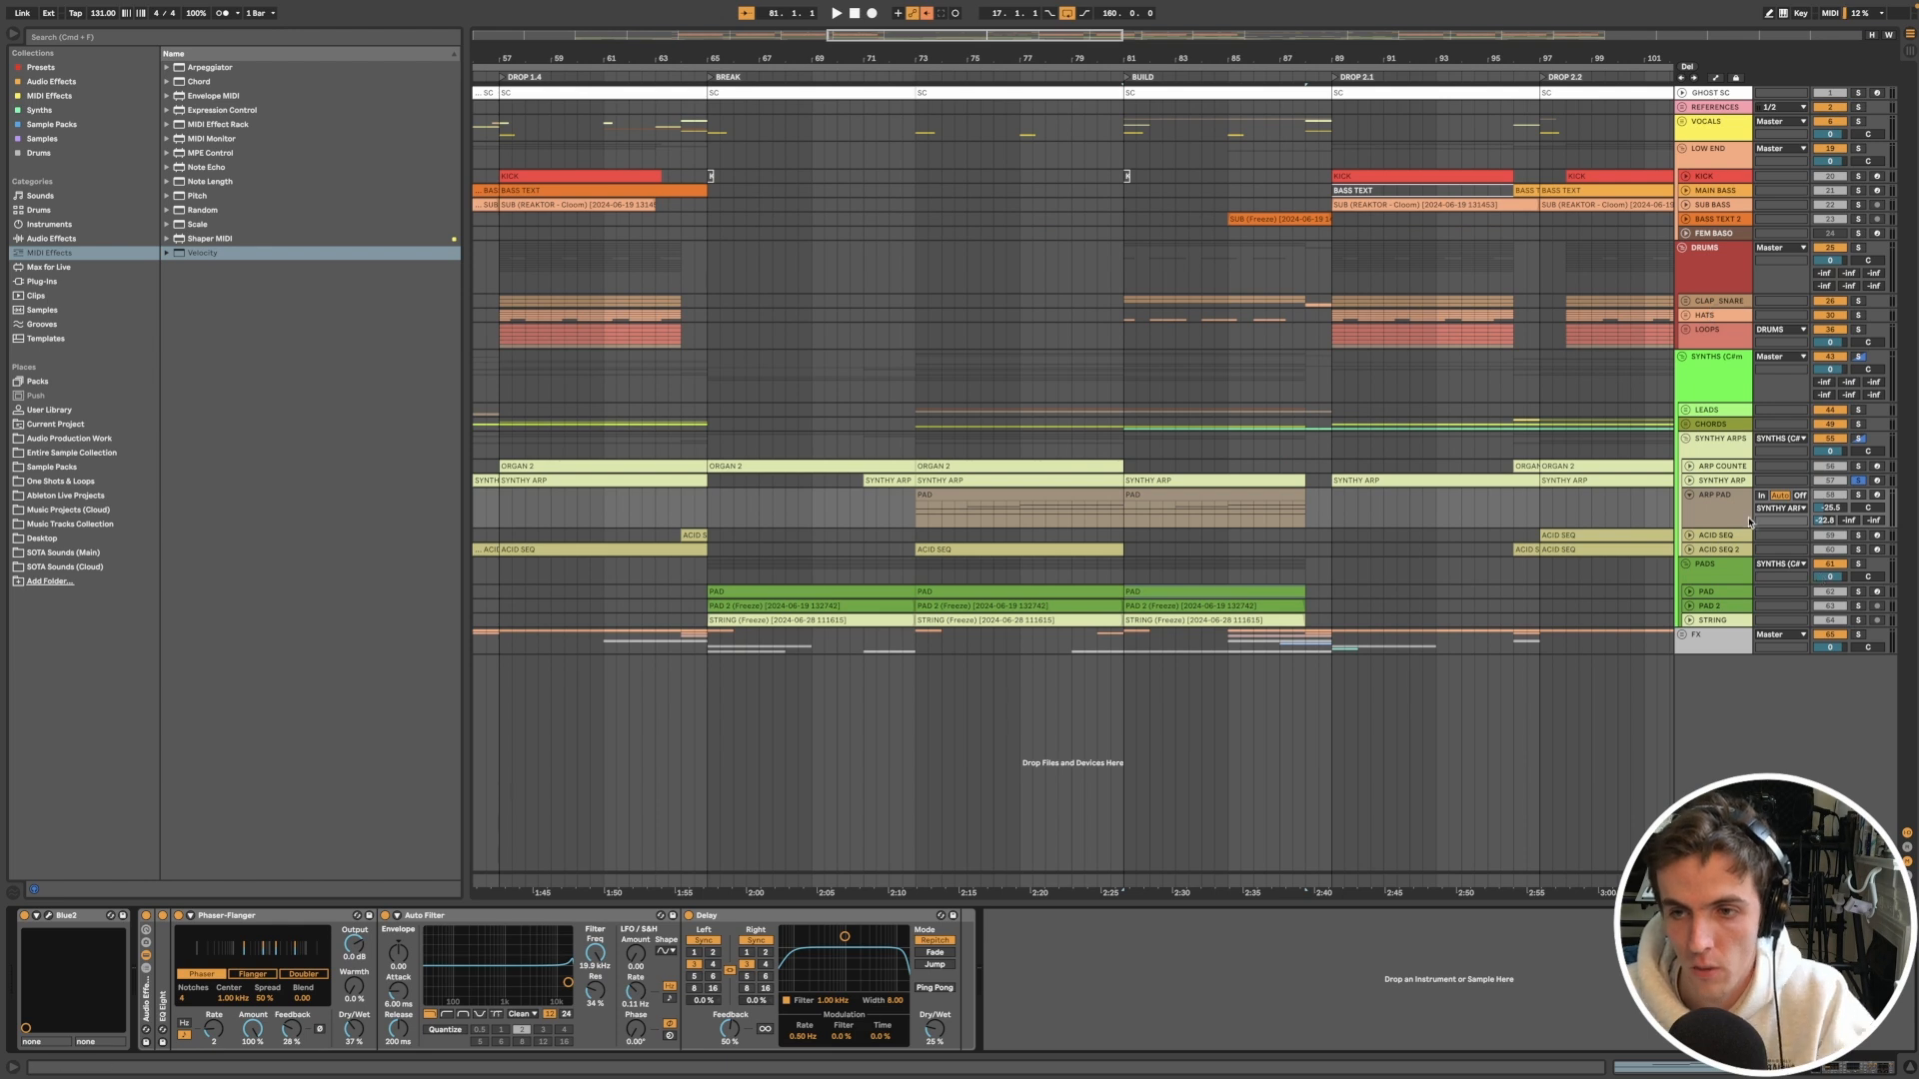
left_click(1750, 522)
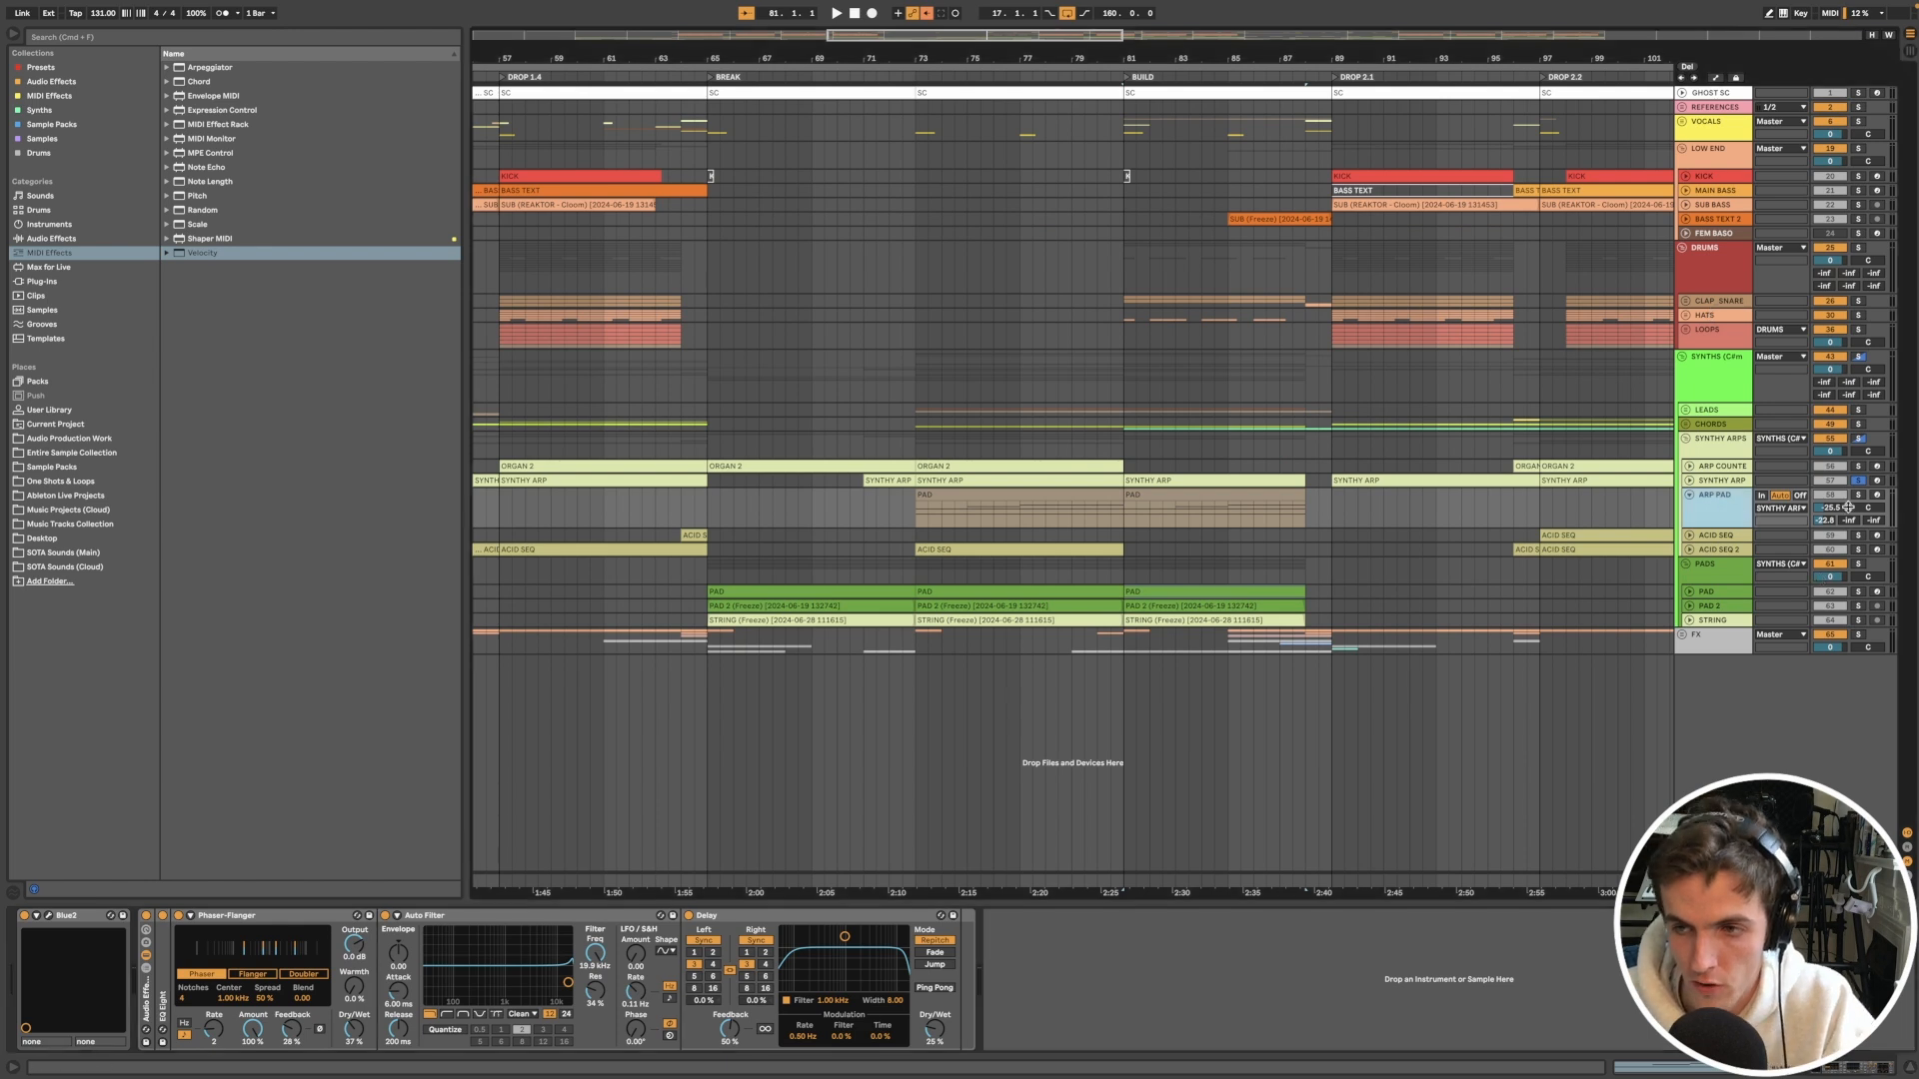
Step: Arm and solo the ARP PAD track and raise its volume
left_click(1879, 496)
left_click(1858, 495)
left_click_drag(1830, 508, 1830, 480)
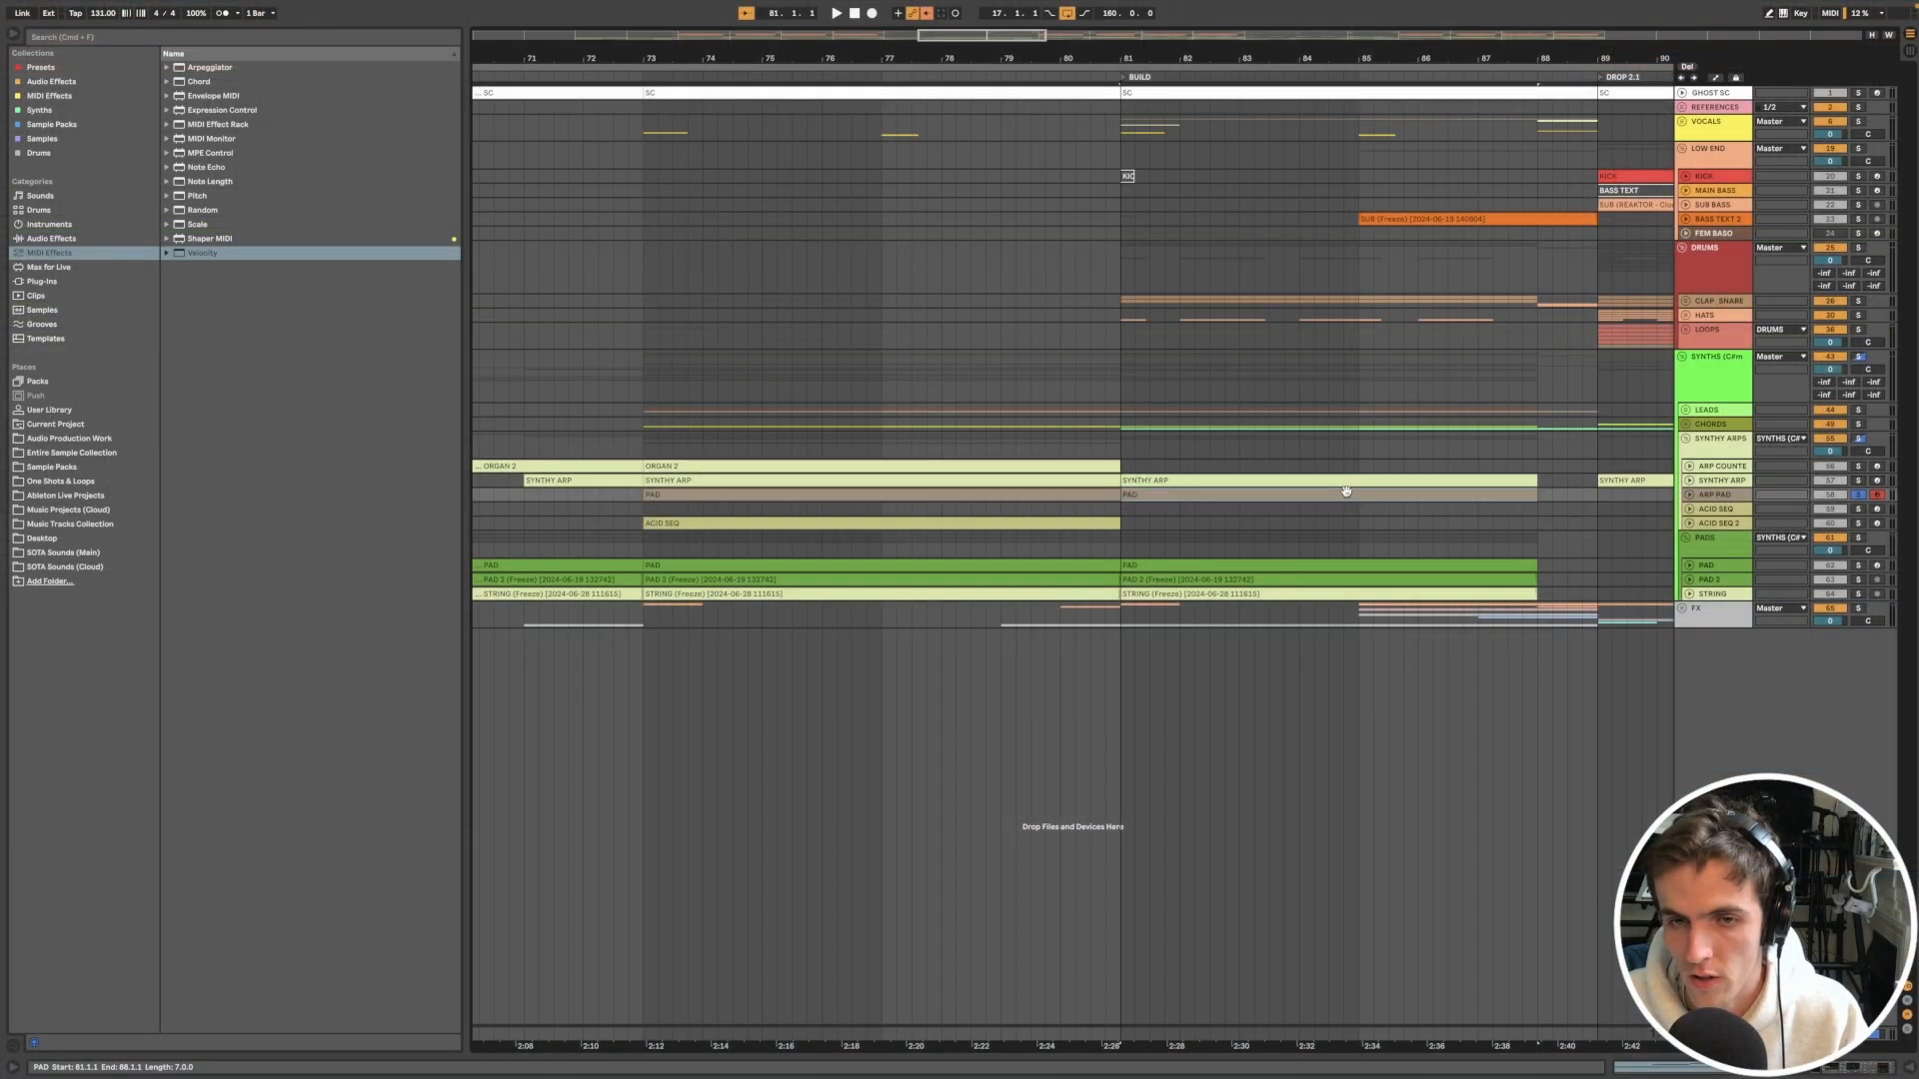
Step: Unfold the ARP COUNTE track and select its ORGAN 2 clip in DROP 2.2
scroll(1346, 492, "down", 5)
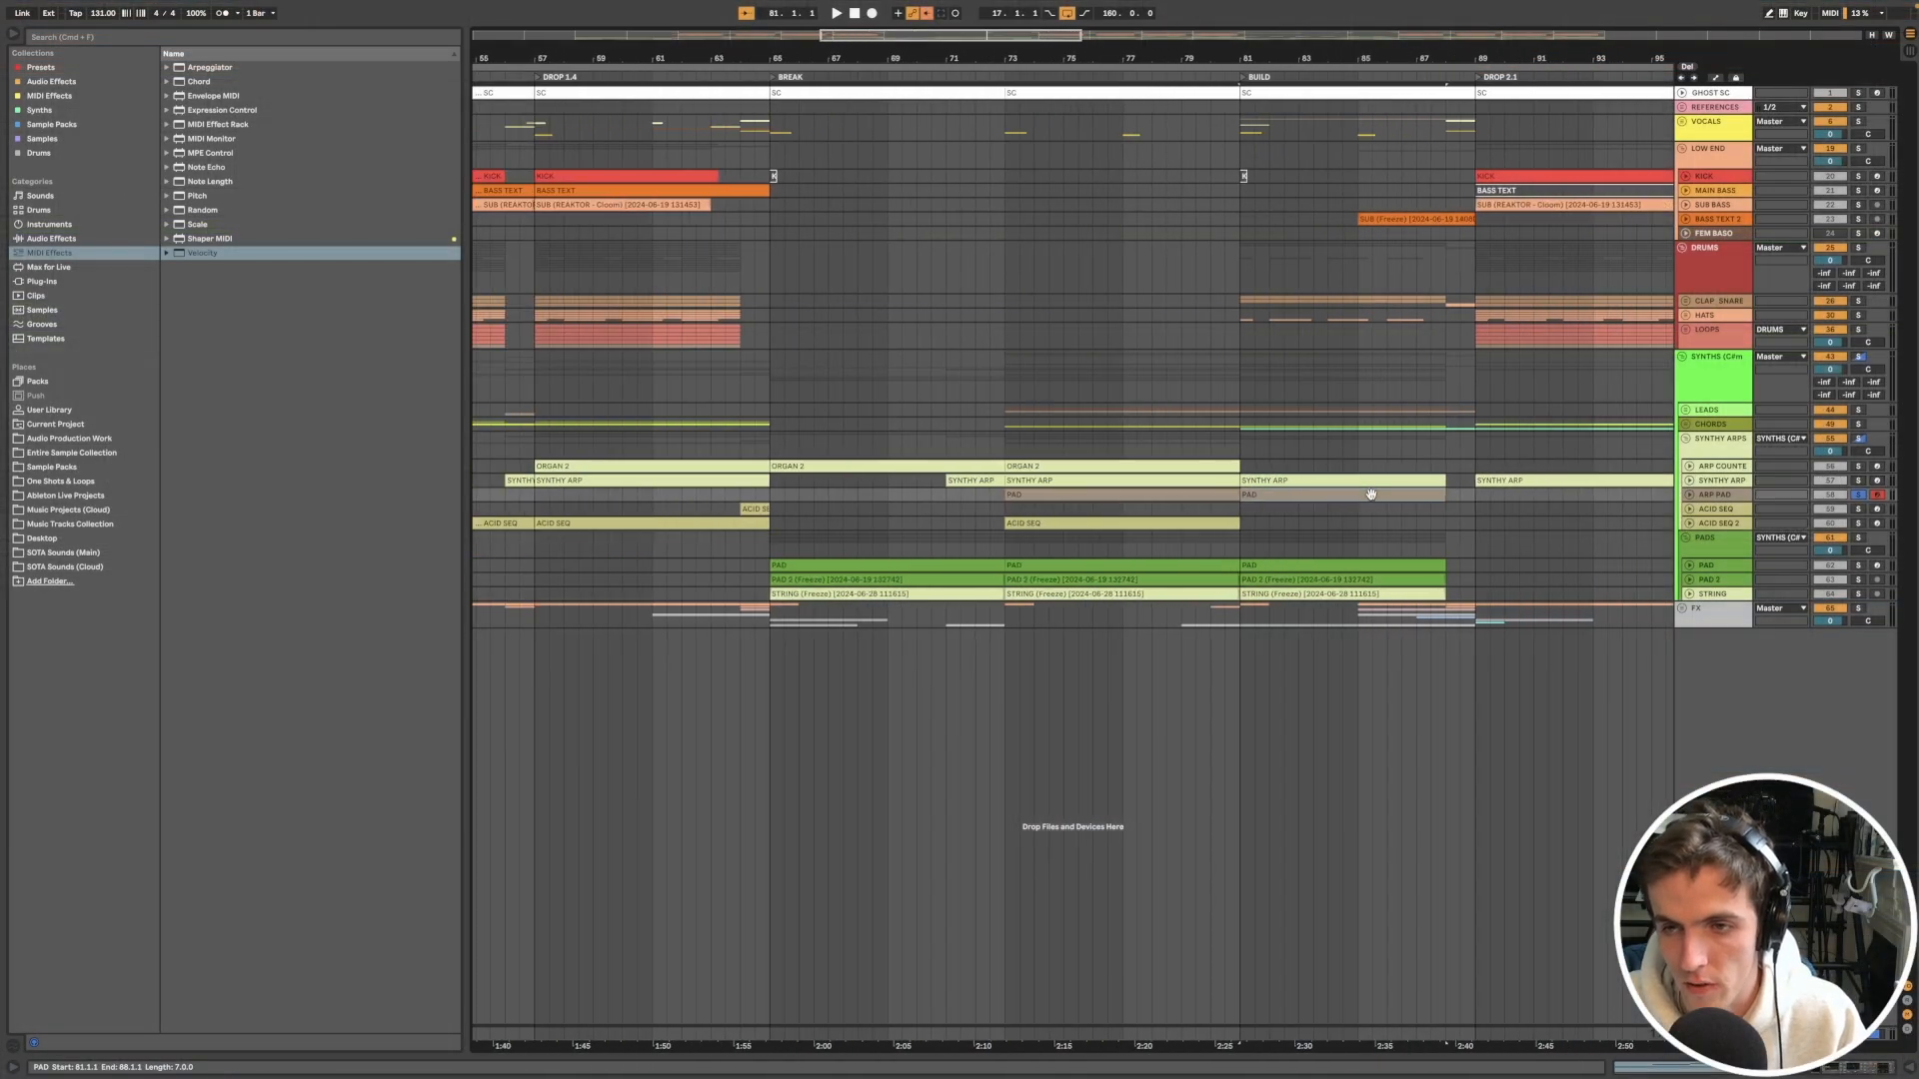
scroll(1328, 519, "down", 2)
left_click(1689, 466)
scroll(1618, 466, "right", 4)
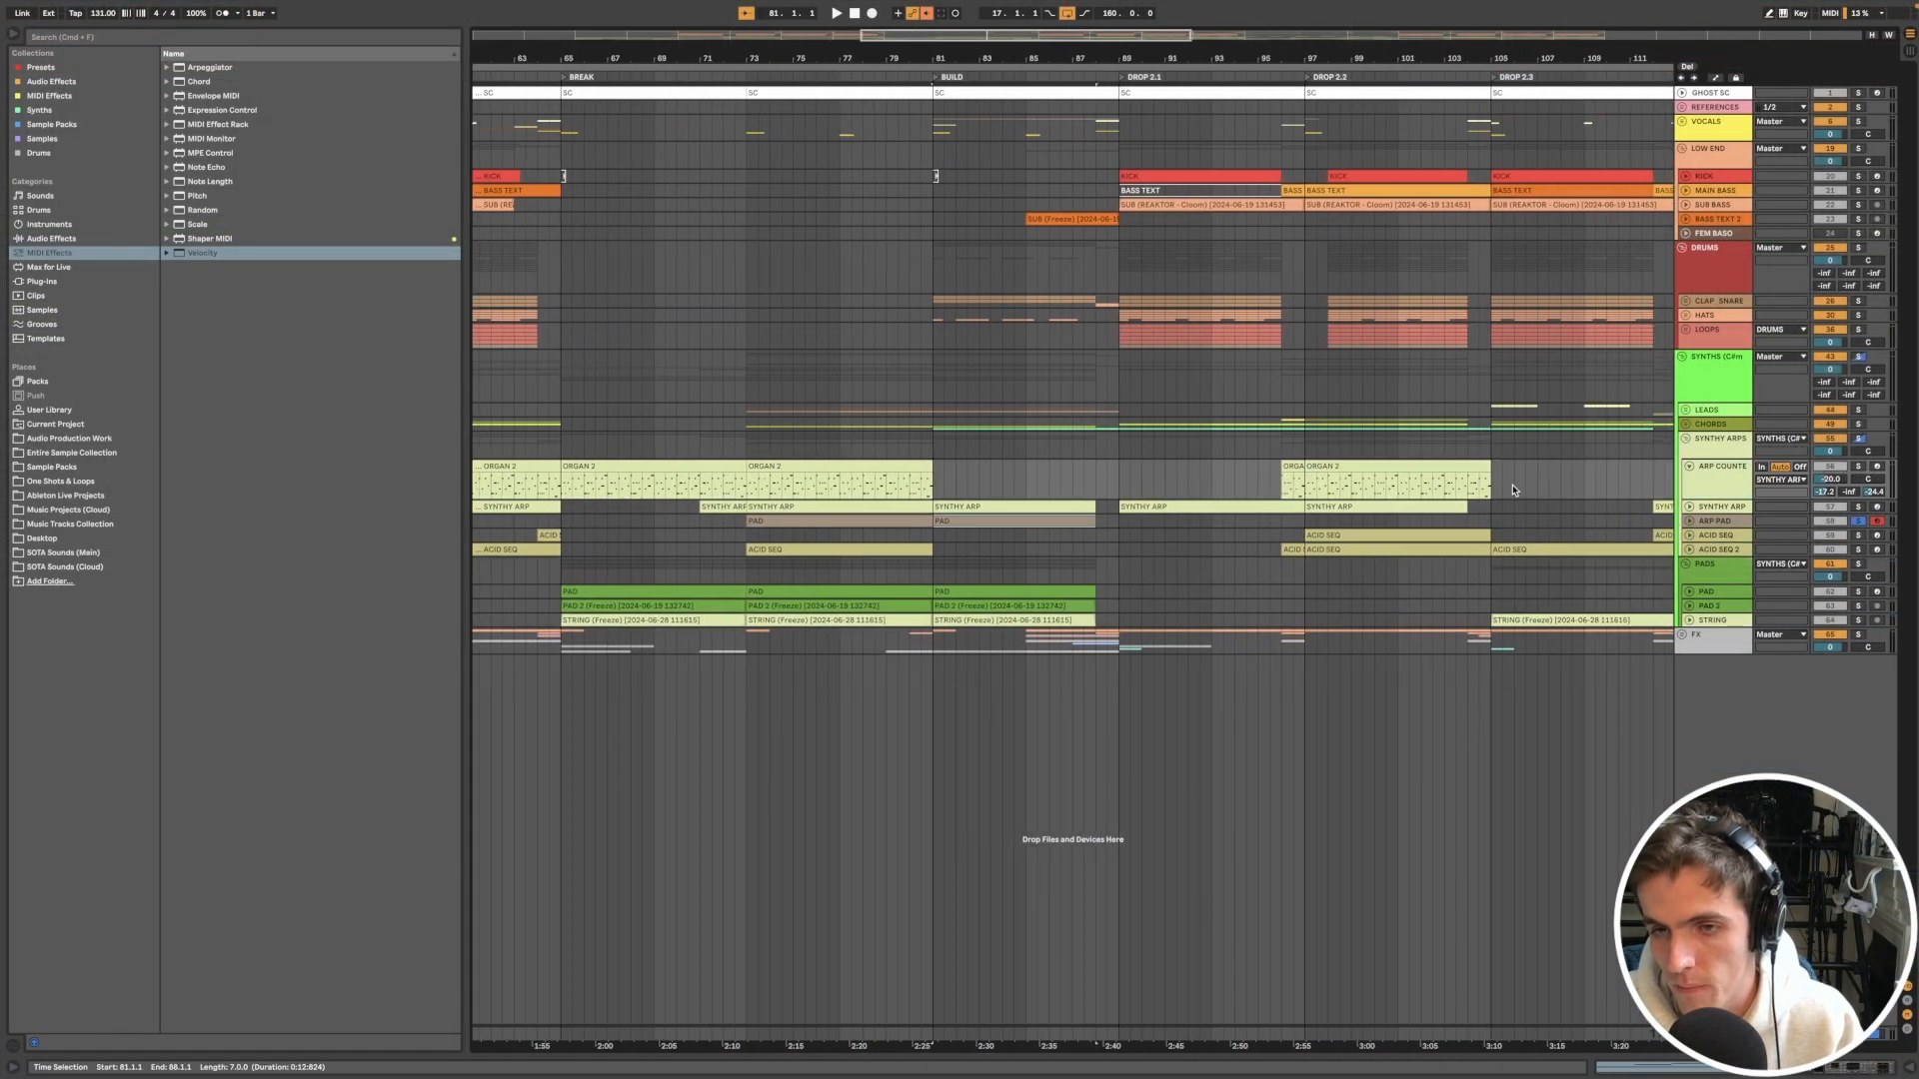
left_click(1454, 467)
Step: Unfold the CHORDS group and its ORGAN 5TH track to compare the ORGAN 5TH clip in DROP 2.2 with ORGAN 2
left_click(1686, 425)
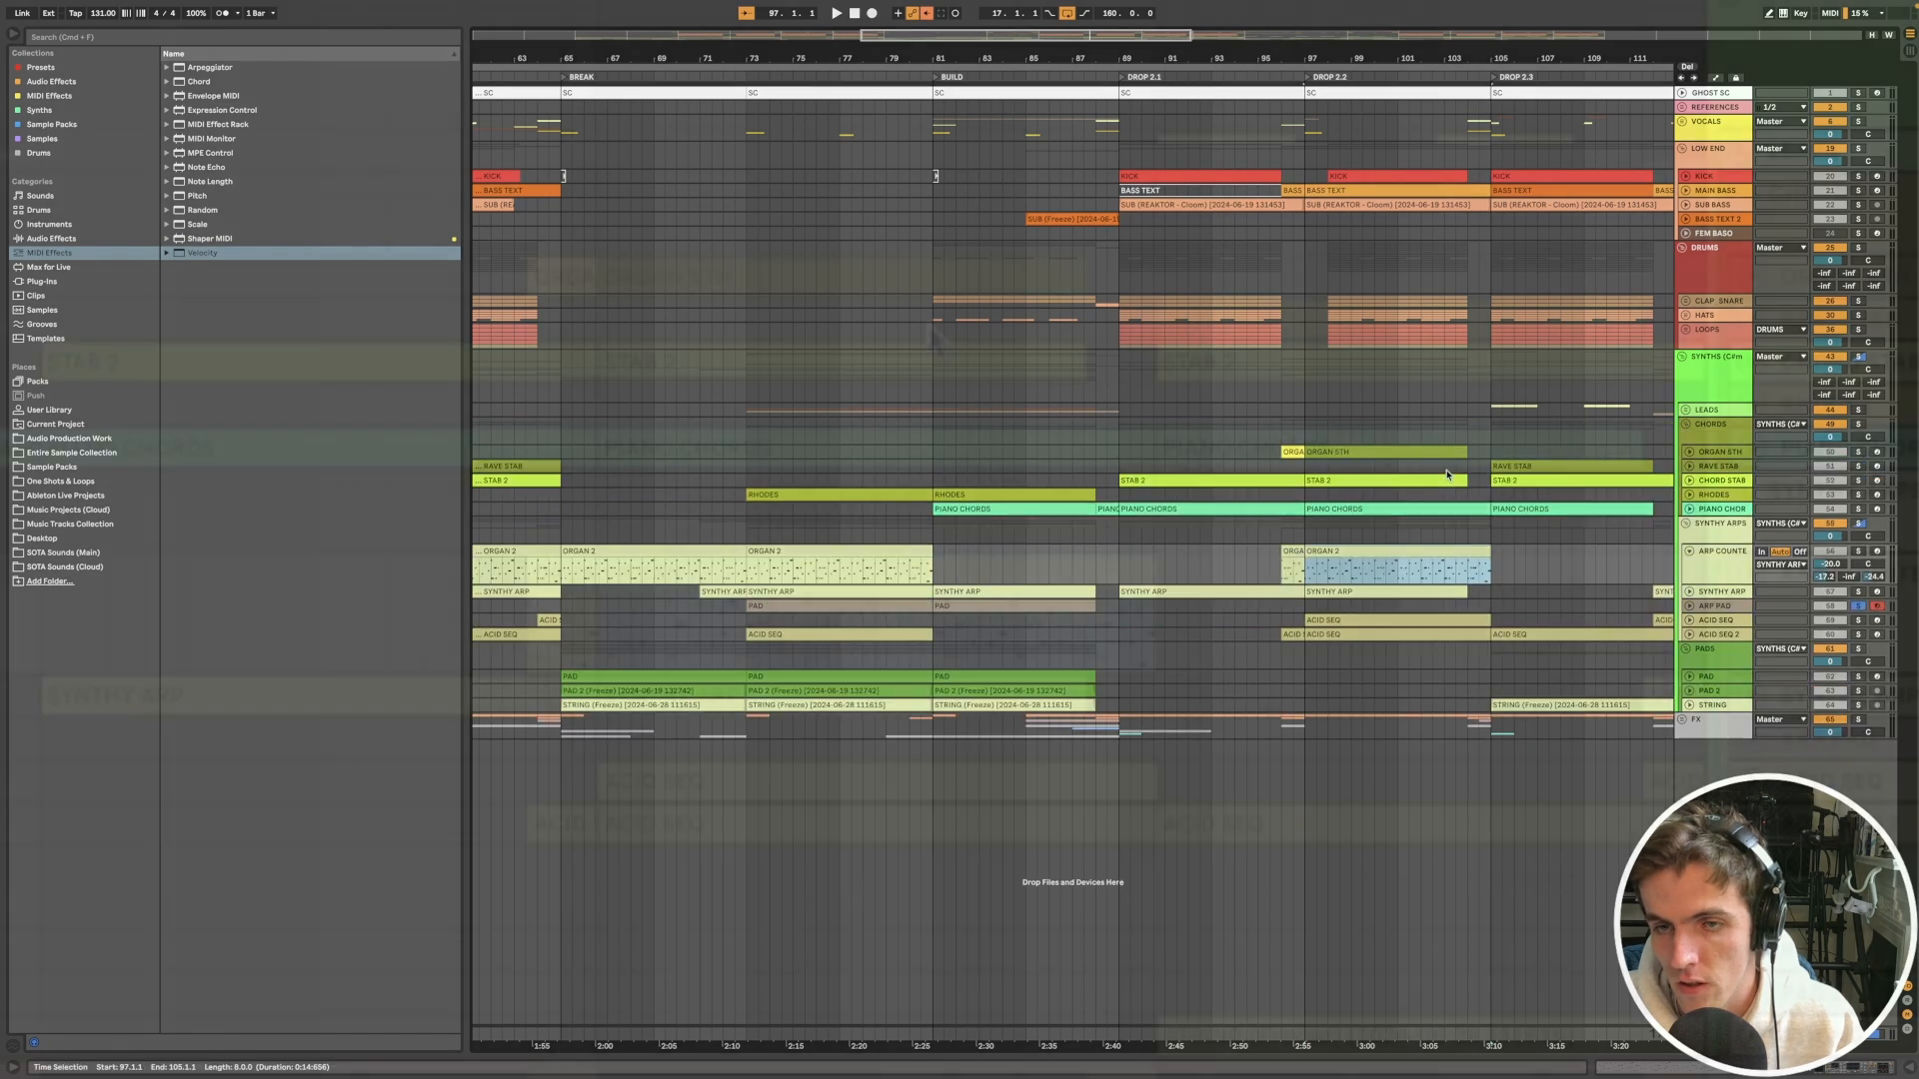
left_click(1352, 448)
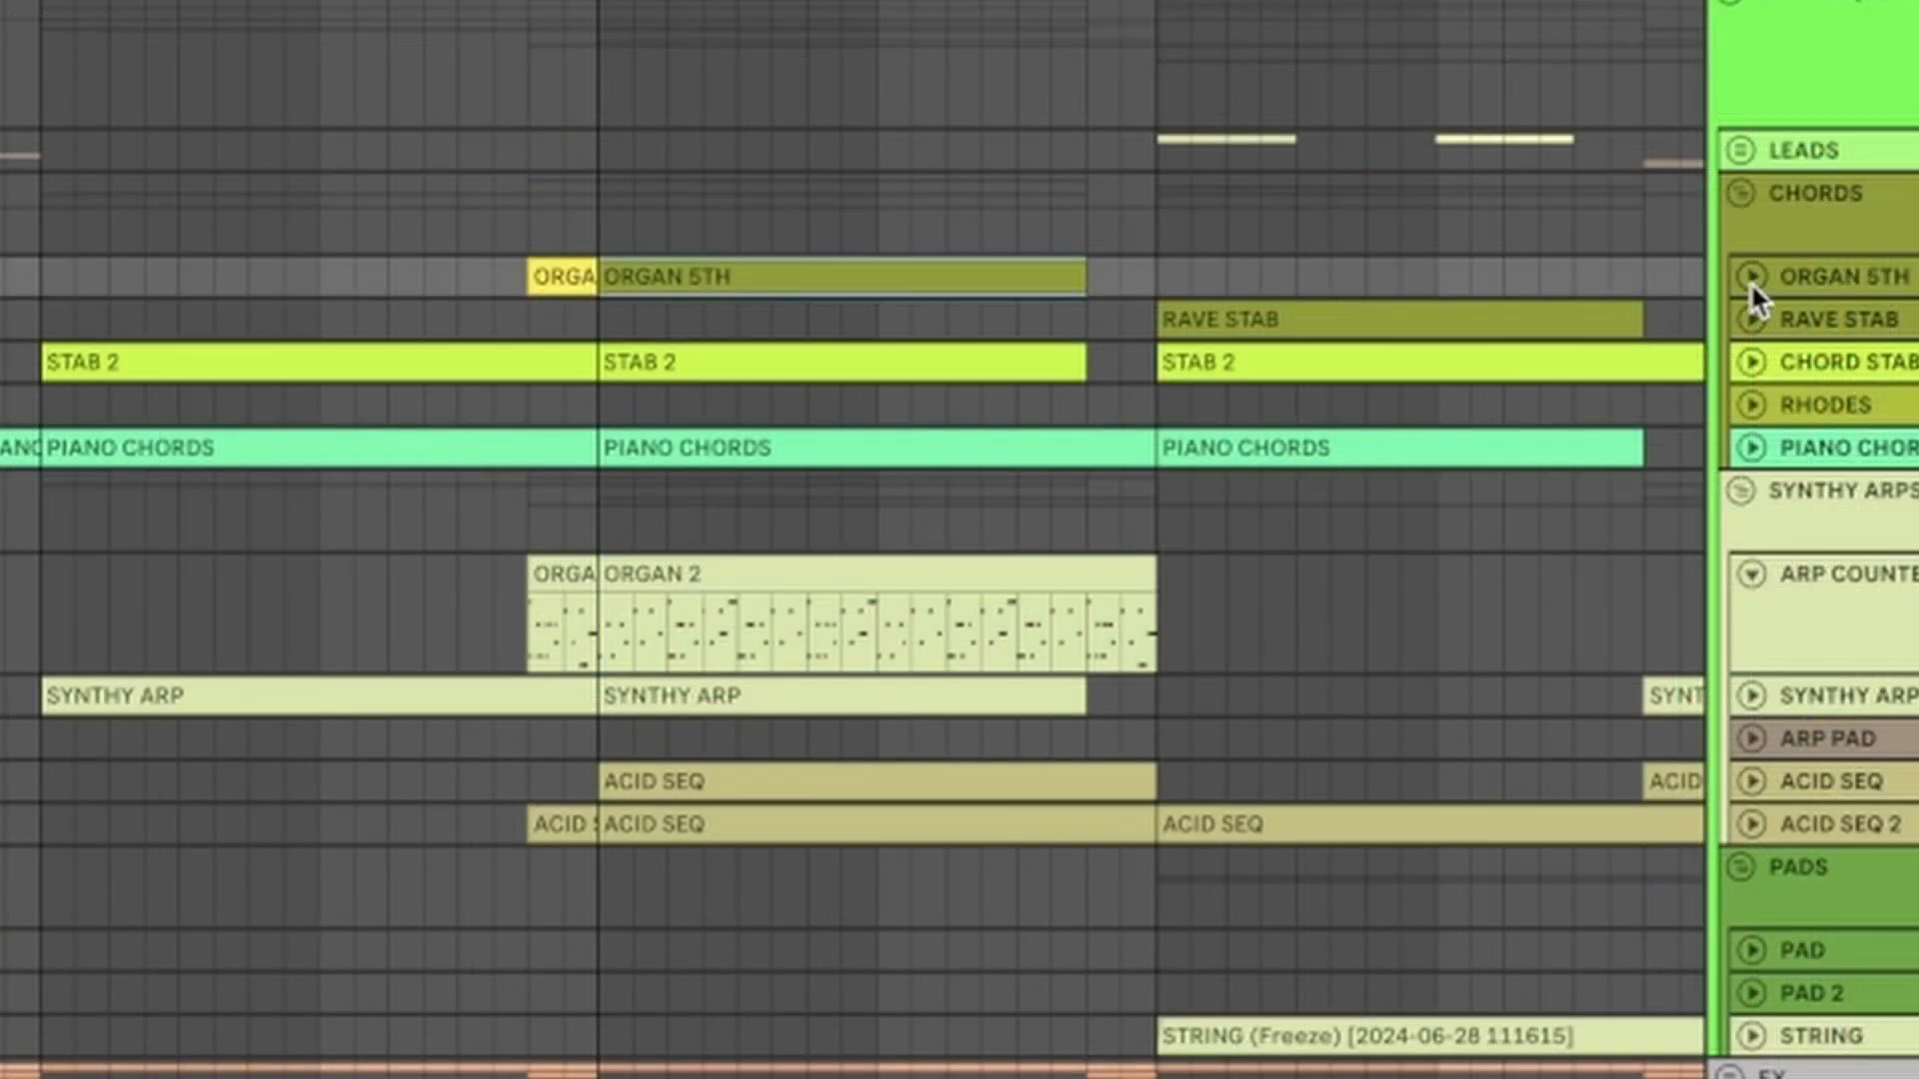
left_click(1751, 278)
key("z")
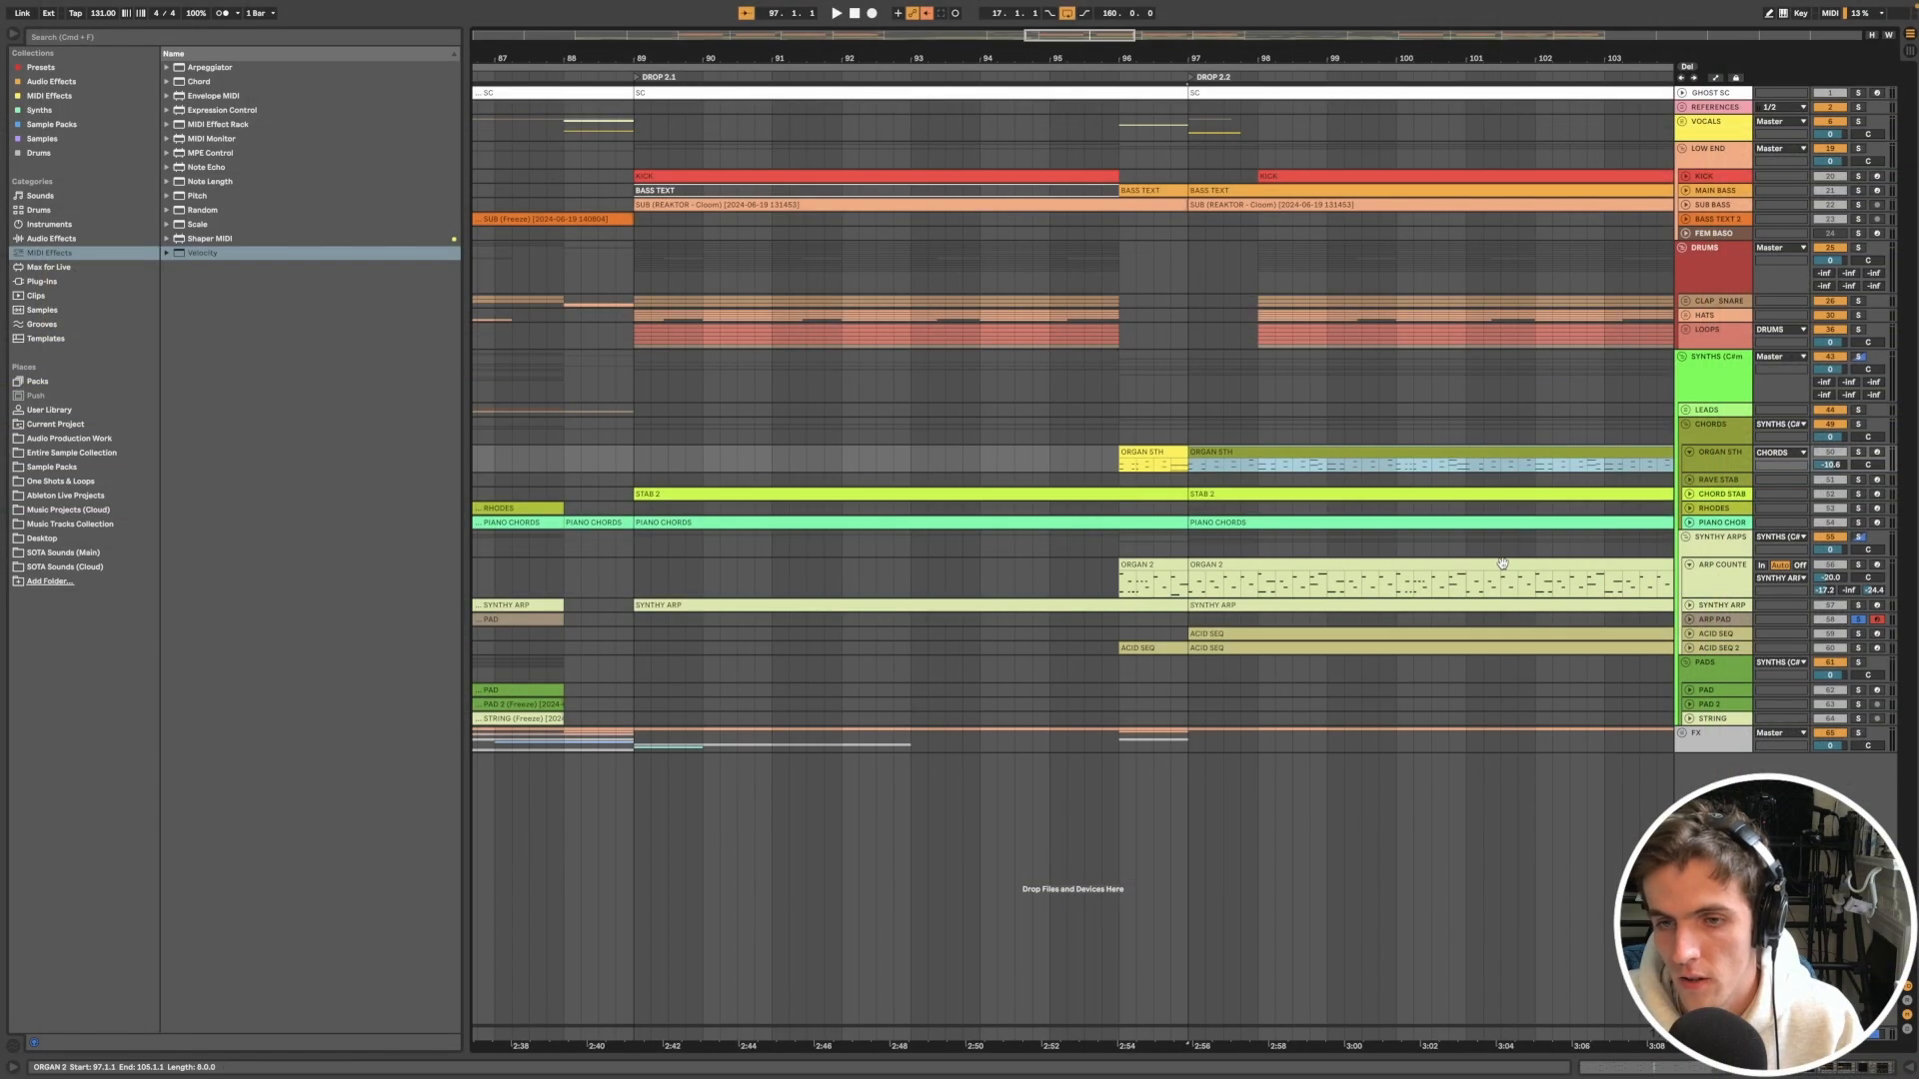
Step: Open the ORGAN 2 clip in DROP 2.2 and move its first two G#3 notes two sixteenths later
double_click(1502, 563)
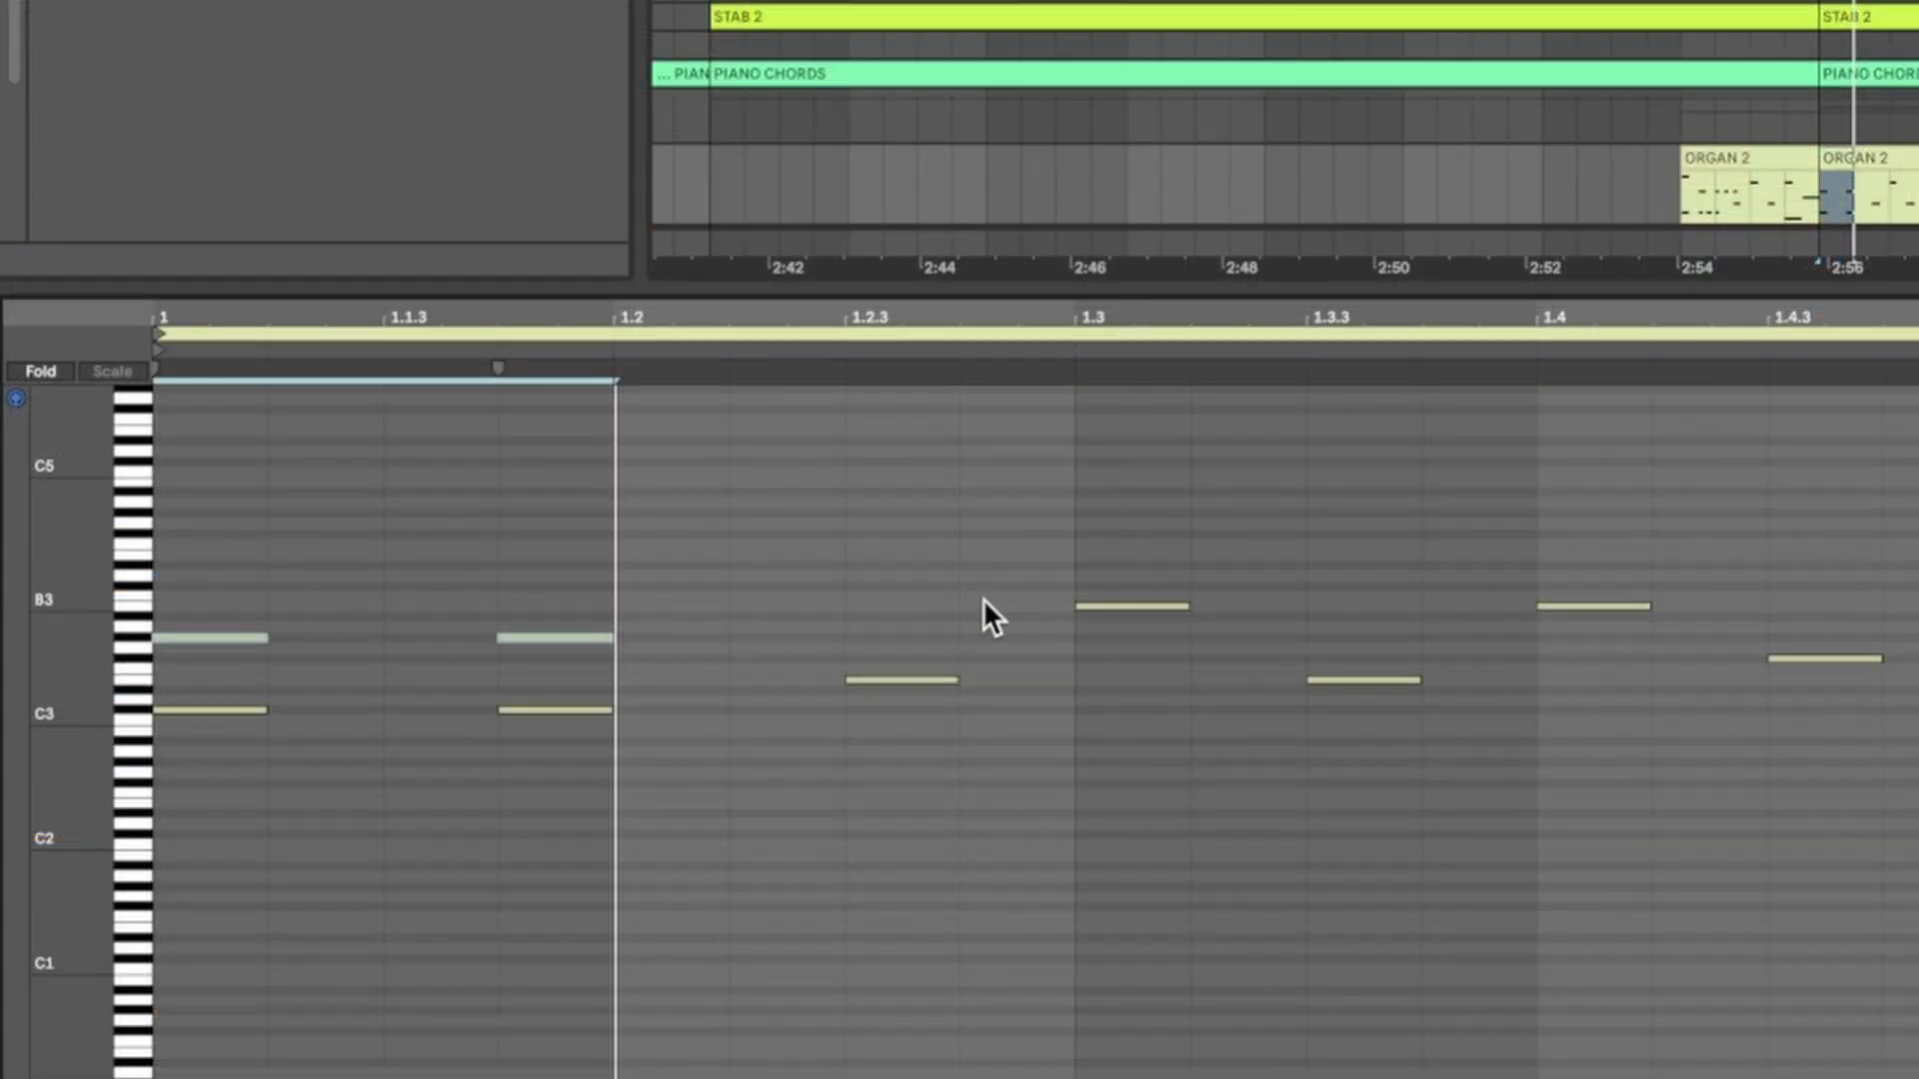
key("Right")
key("Right")
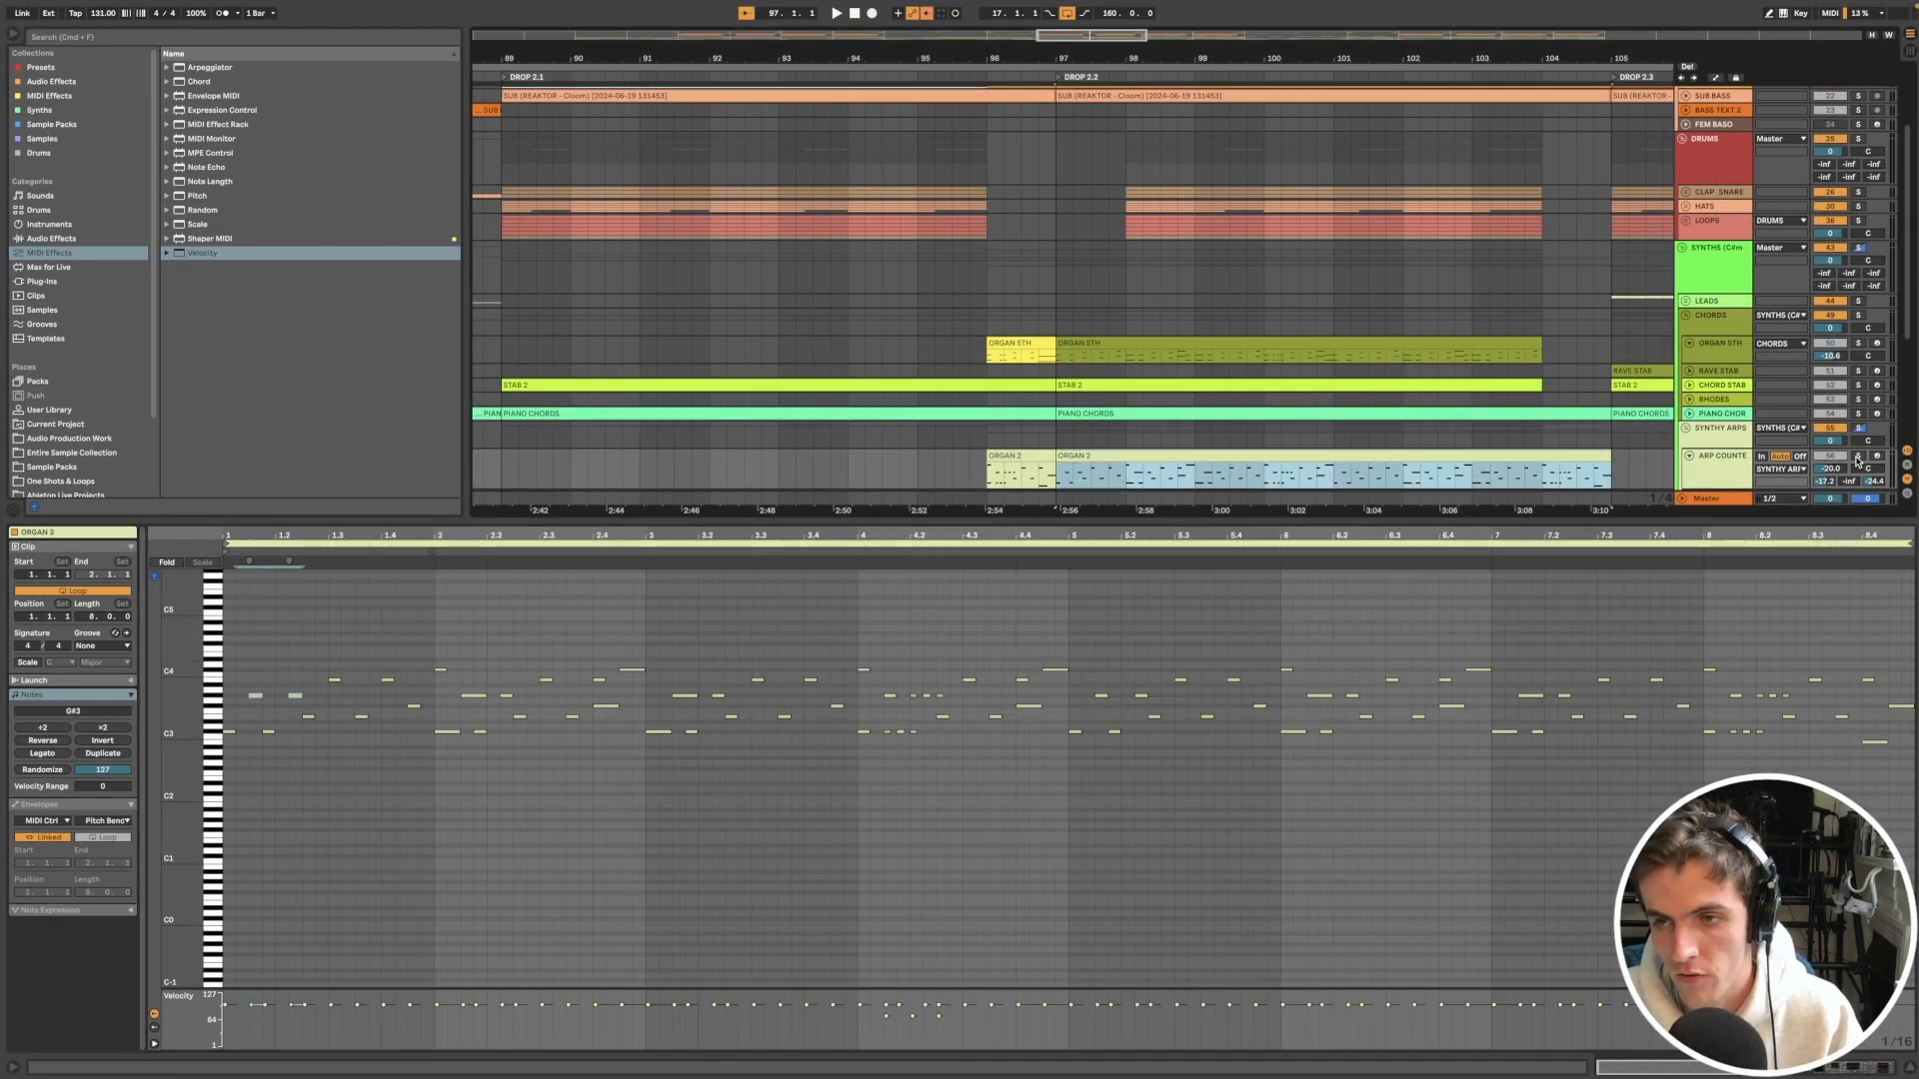
Step: Play the ORGAN 2 clip of DROP 2.2 with the ARP COUNTE track soloed
key("space")
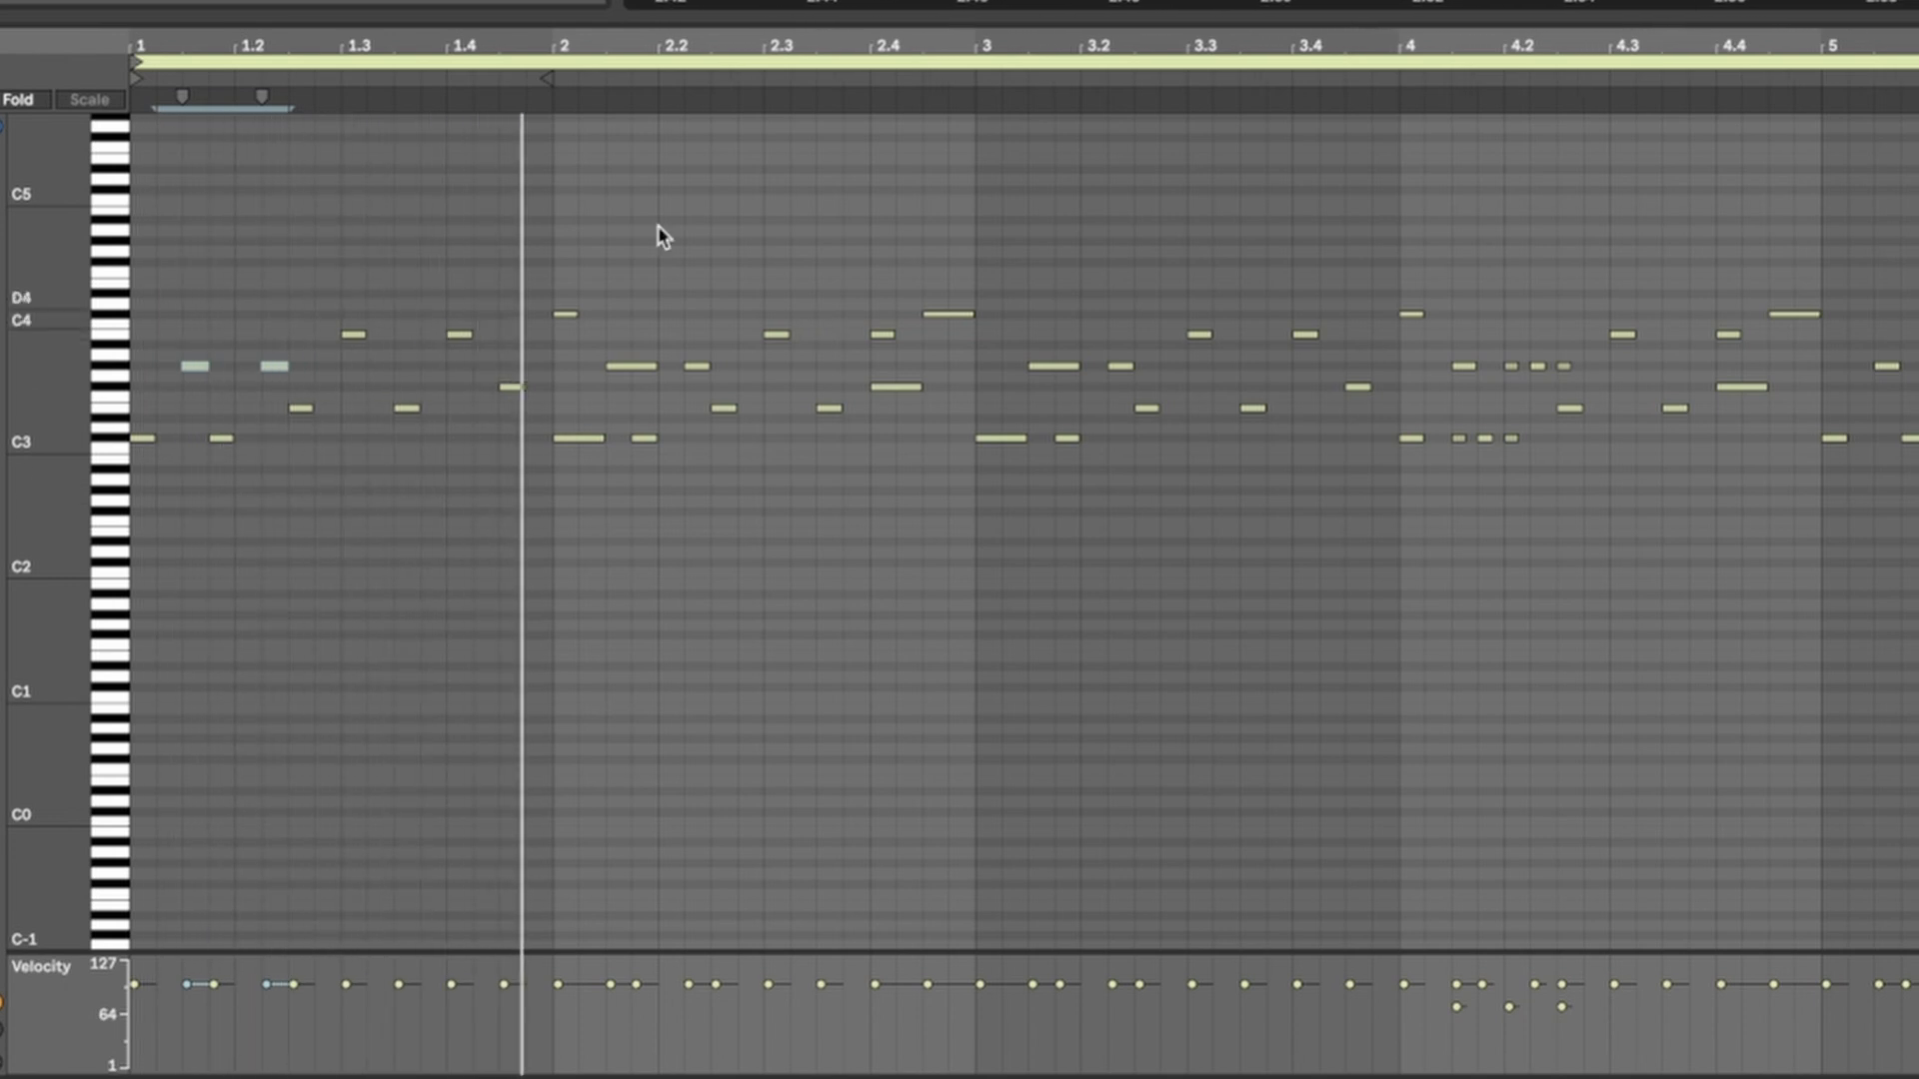
key("plus")
key("plus")
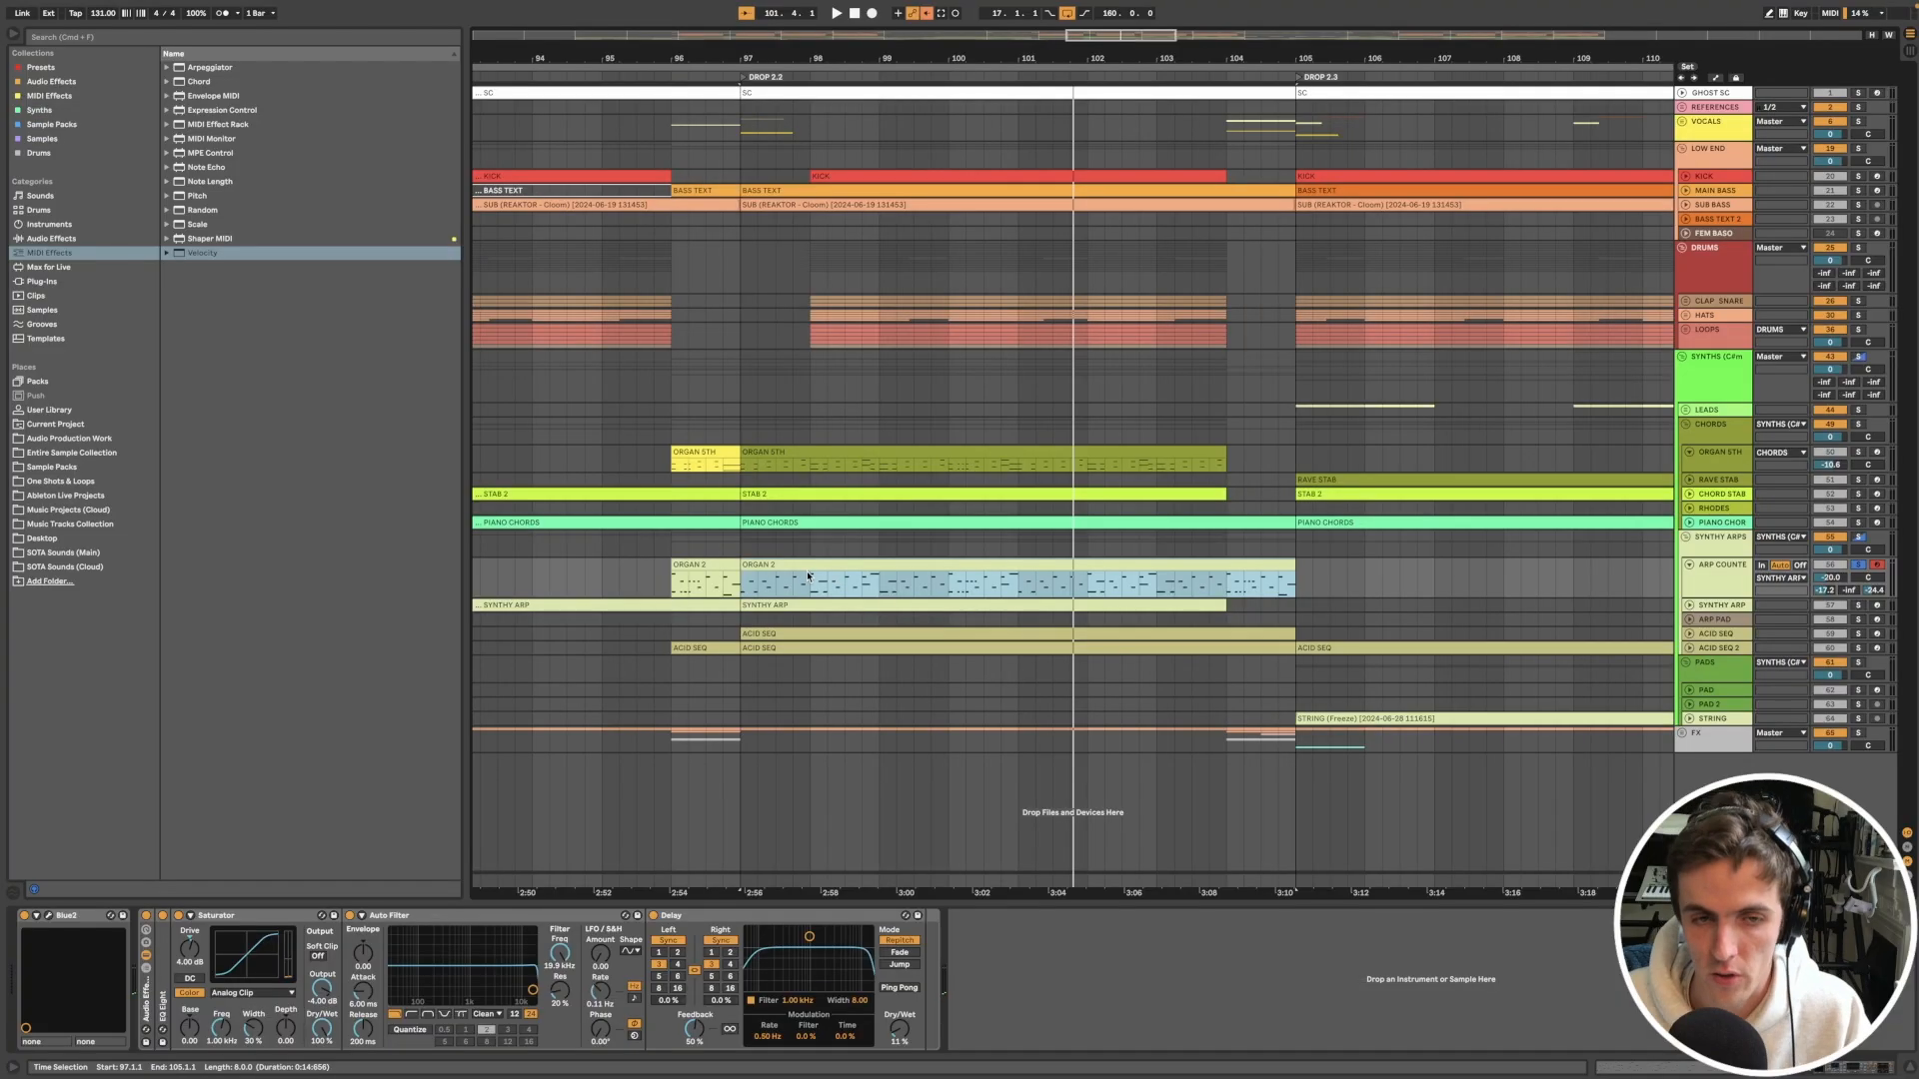
left_click(814, 568)
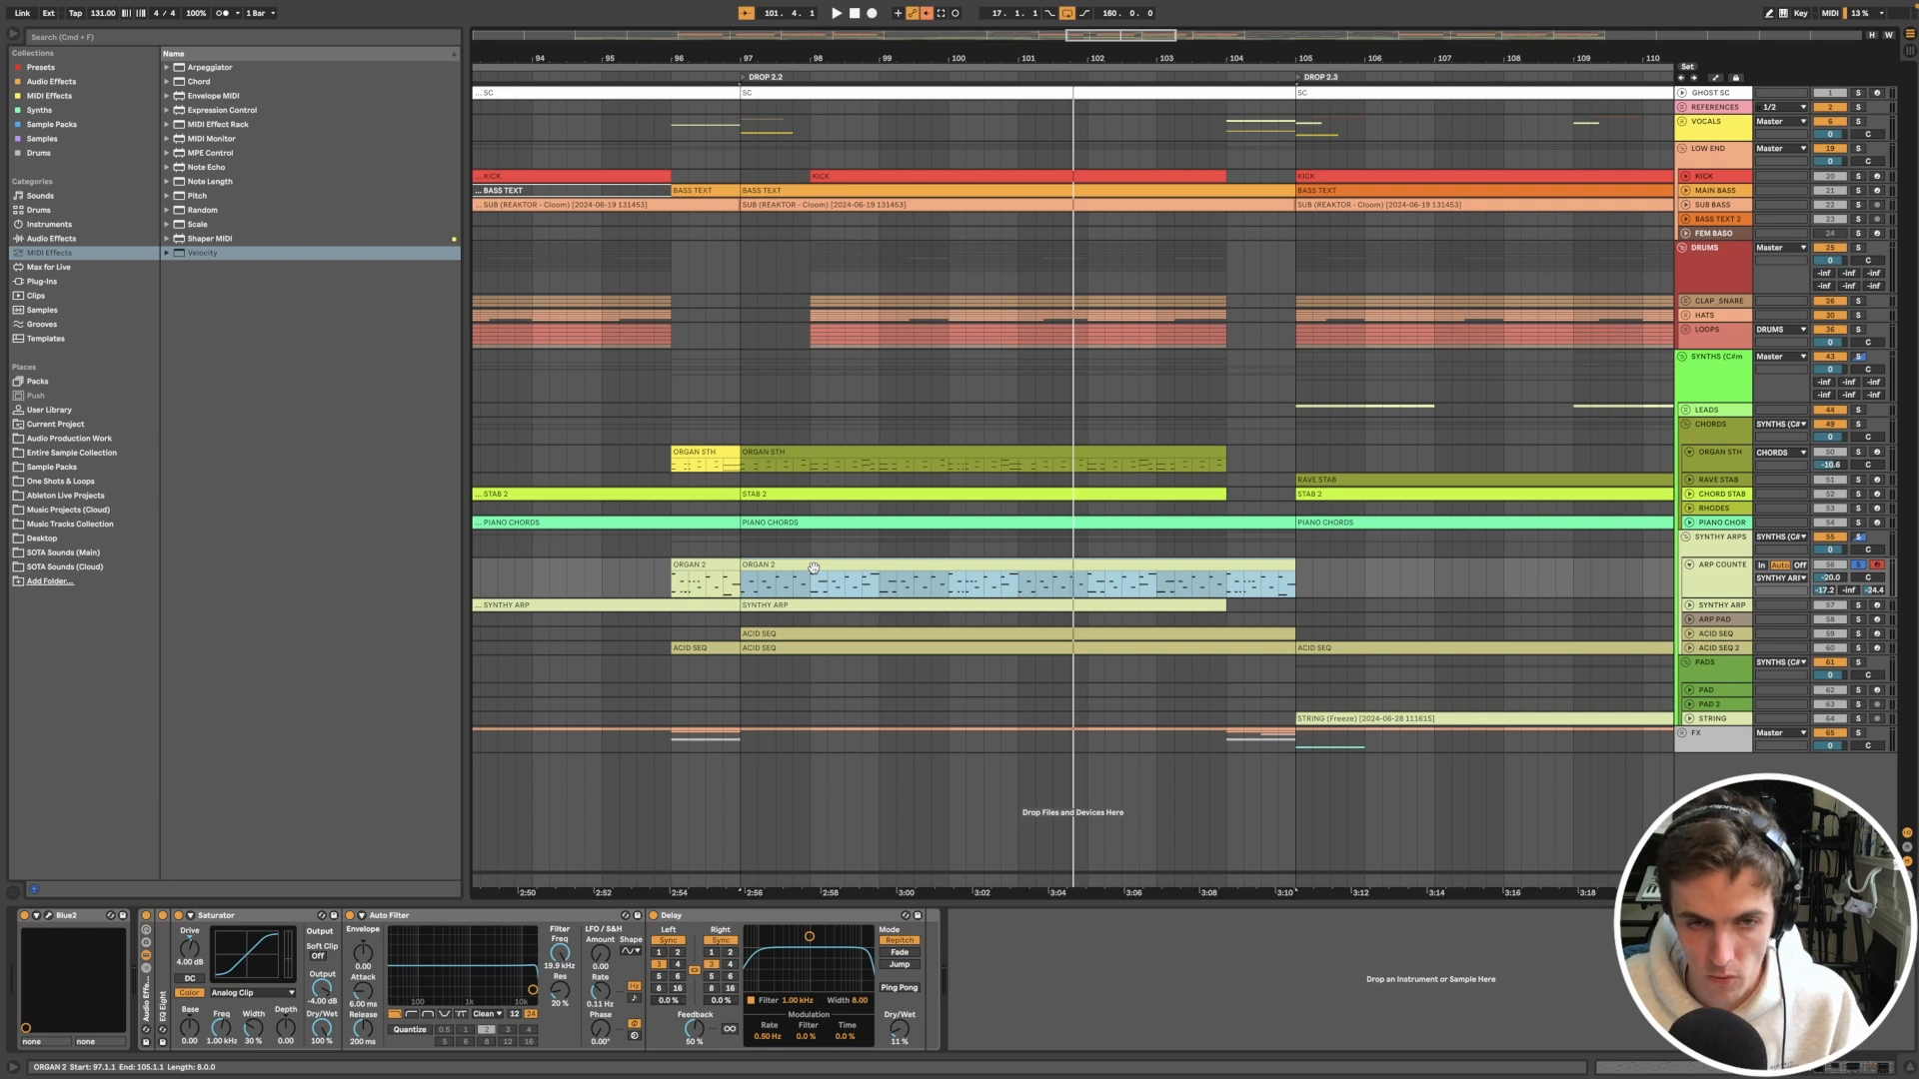
Step: Fold the ARP COUNTE track and look at the notes of the ACID SEQ clip in DROP 2.2
scroll(814, 570, "down", 3)
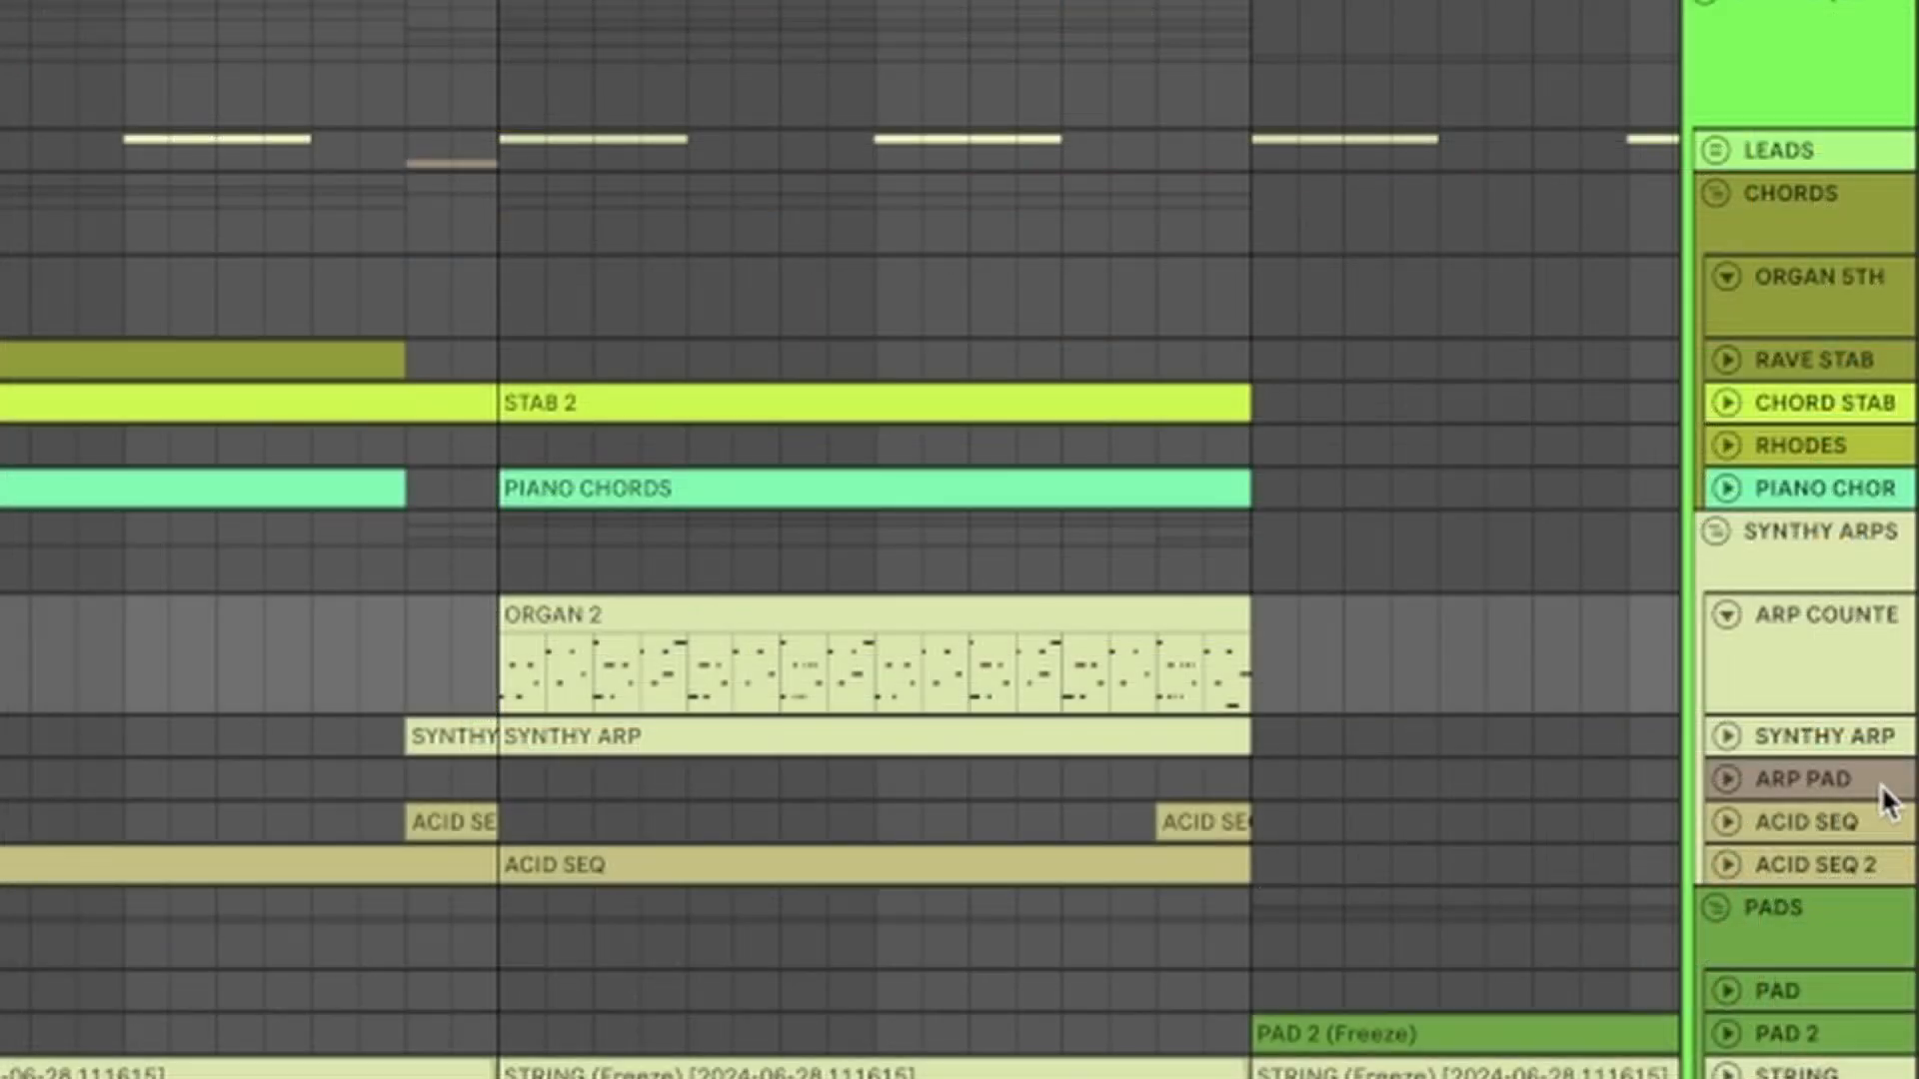
left_click(1744, 618)
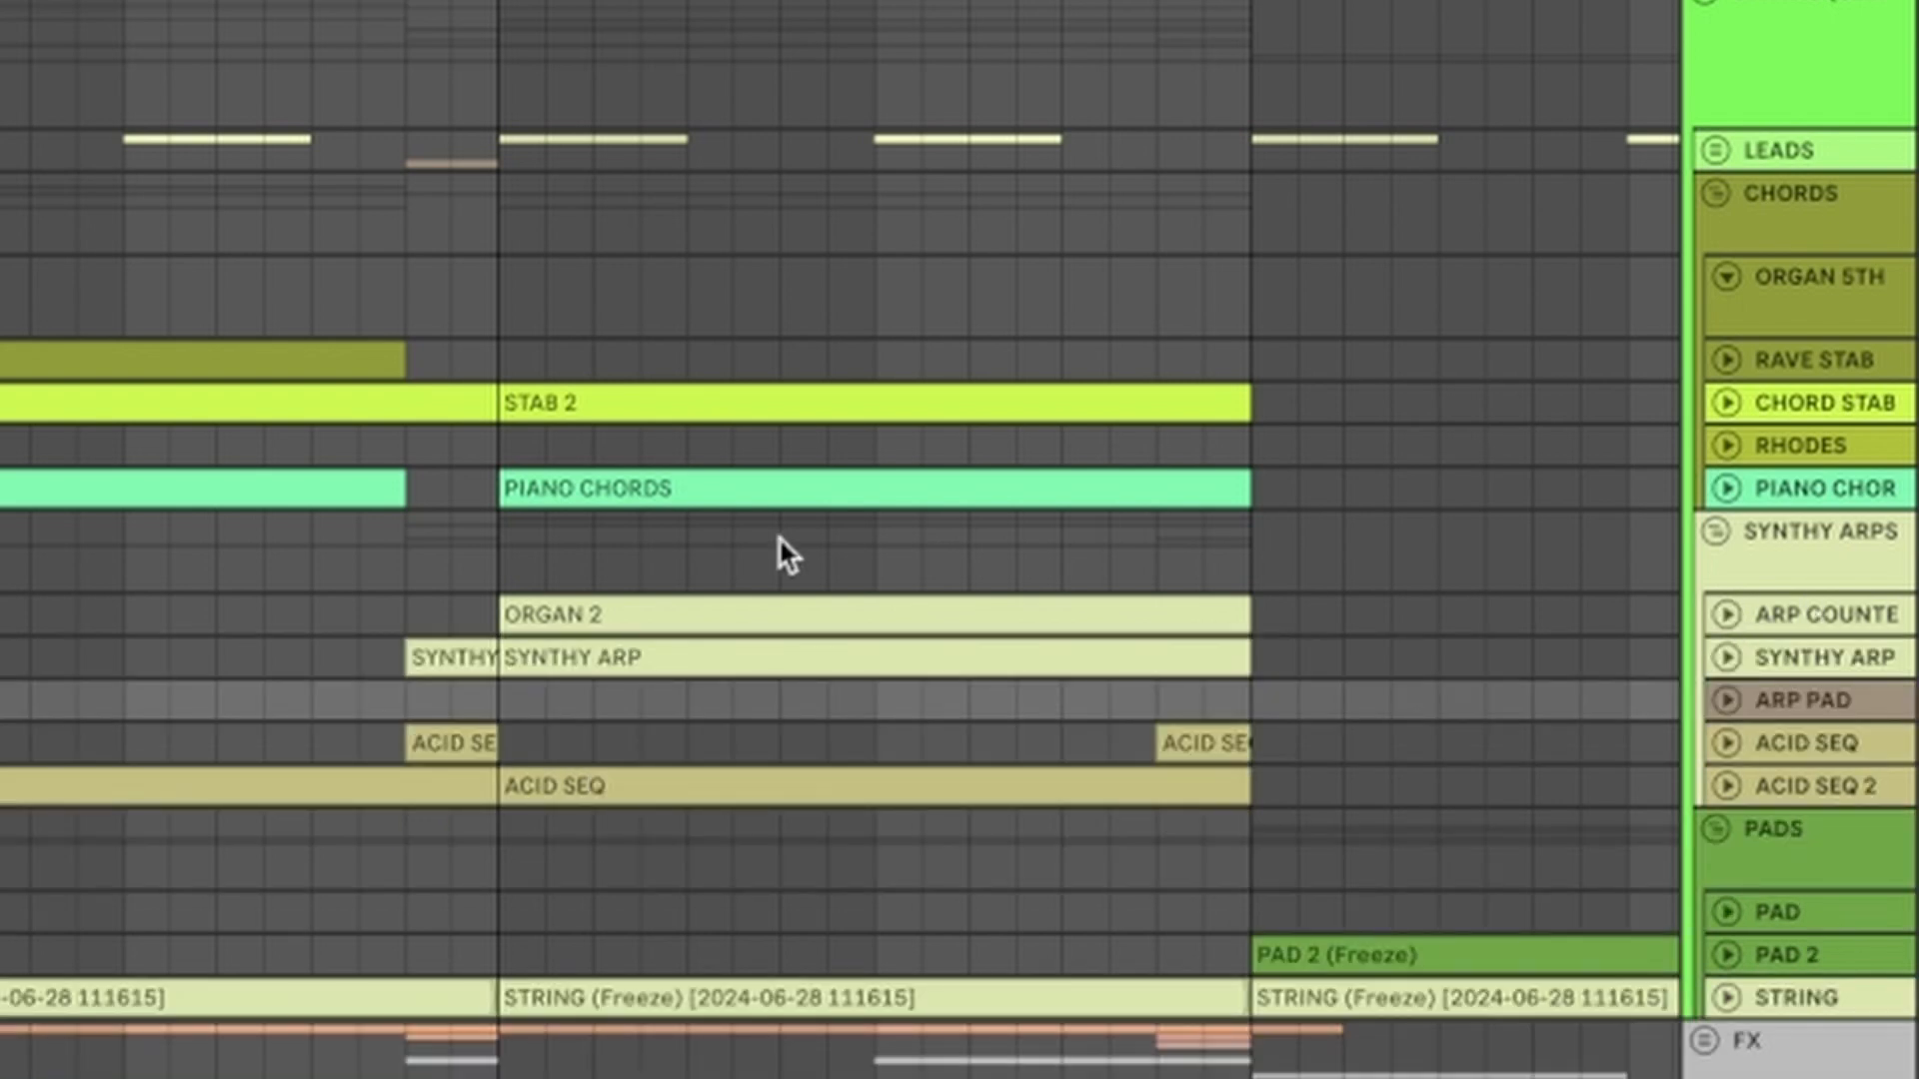
scroll(775, 535, "down", 2)
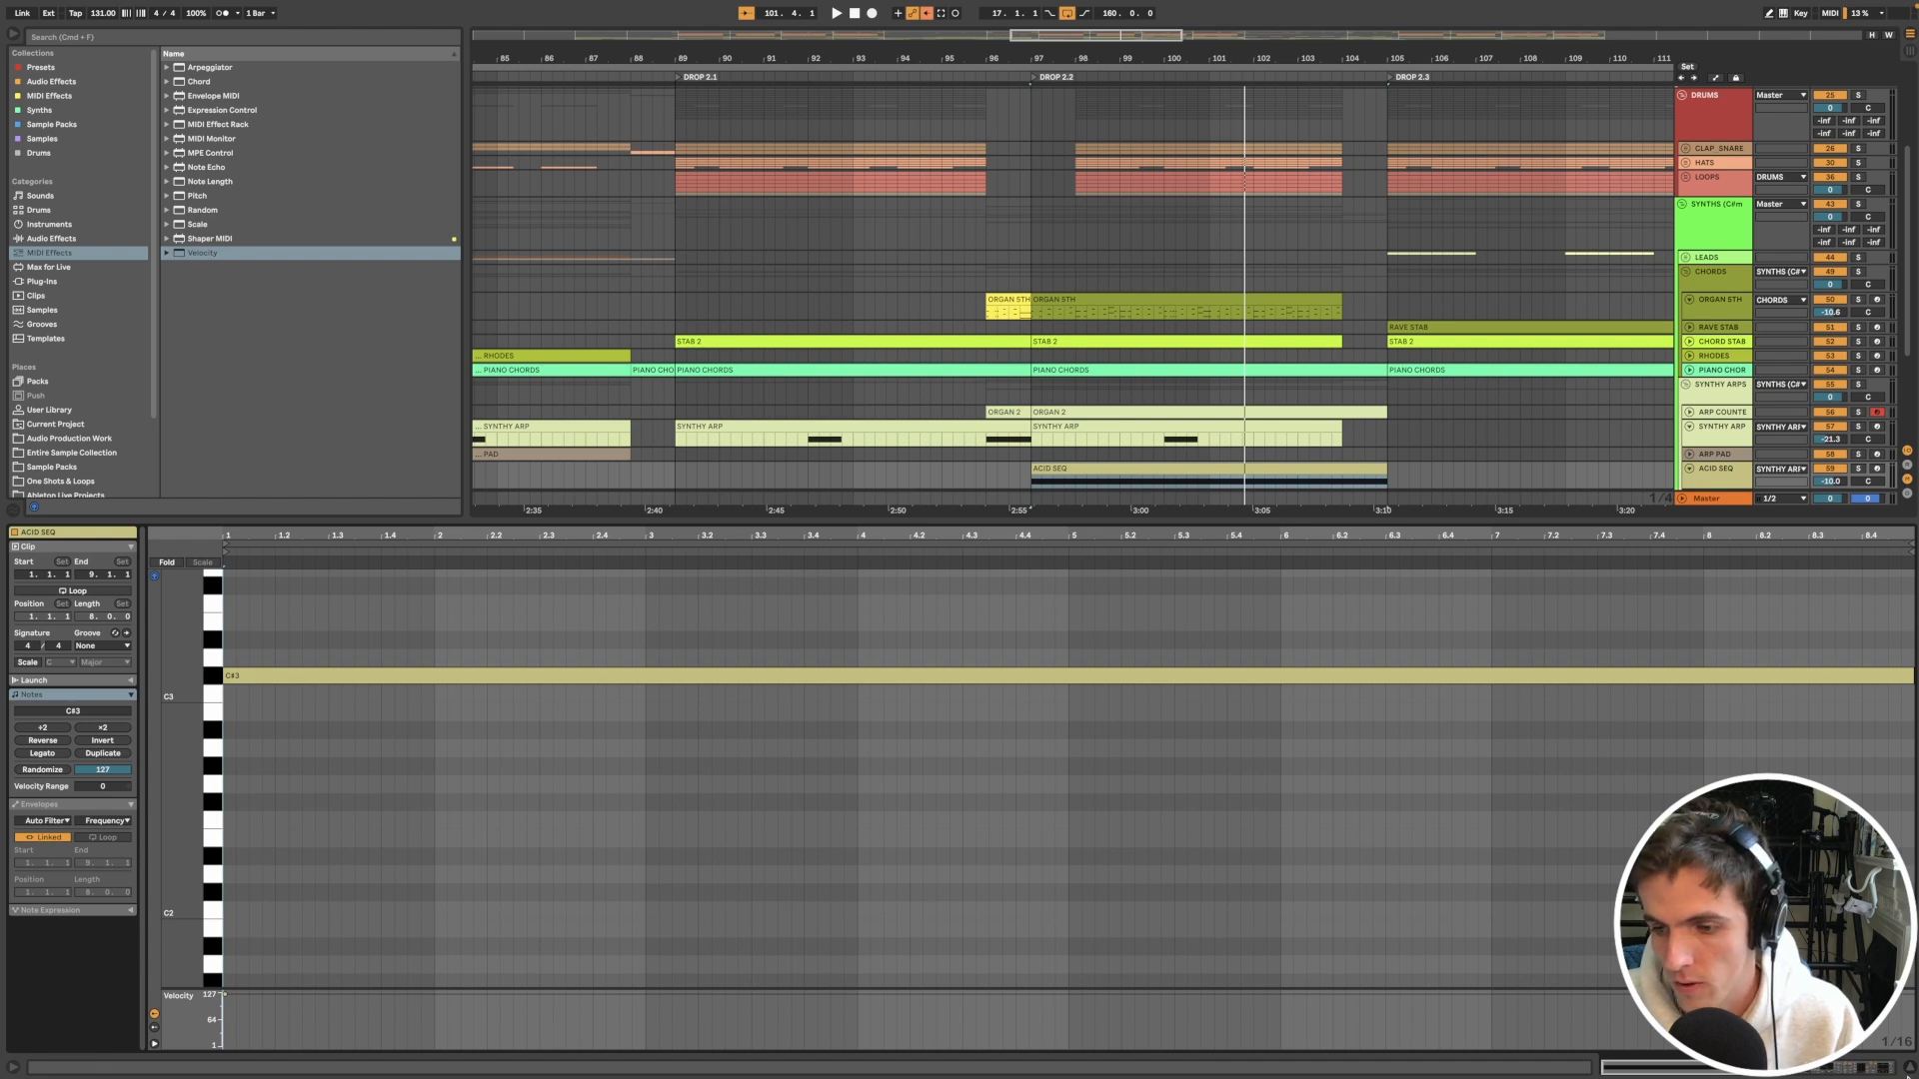
left_click(1909, 1069)
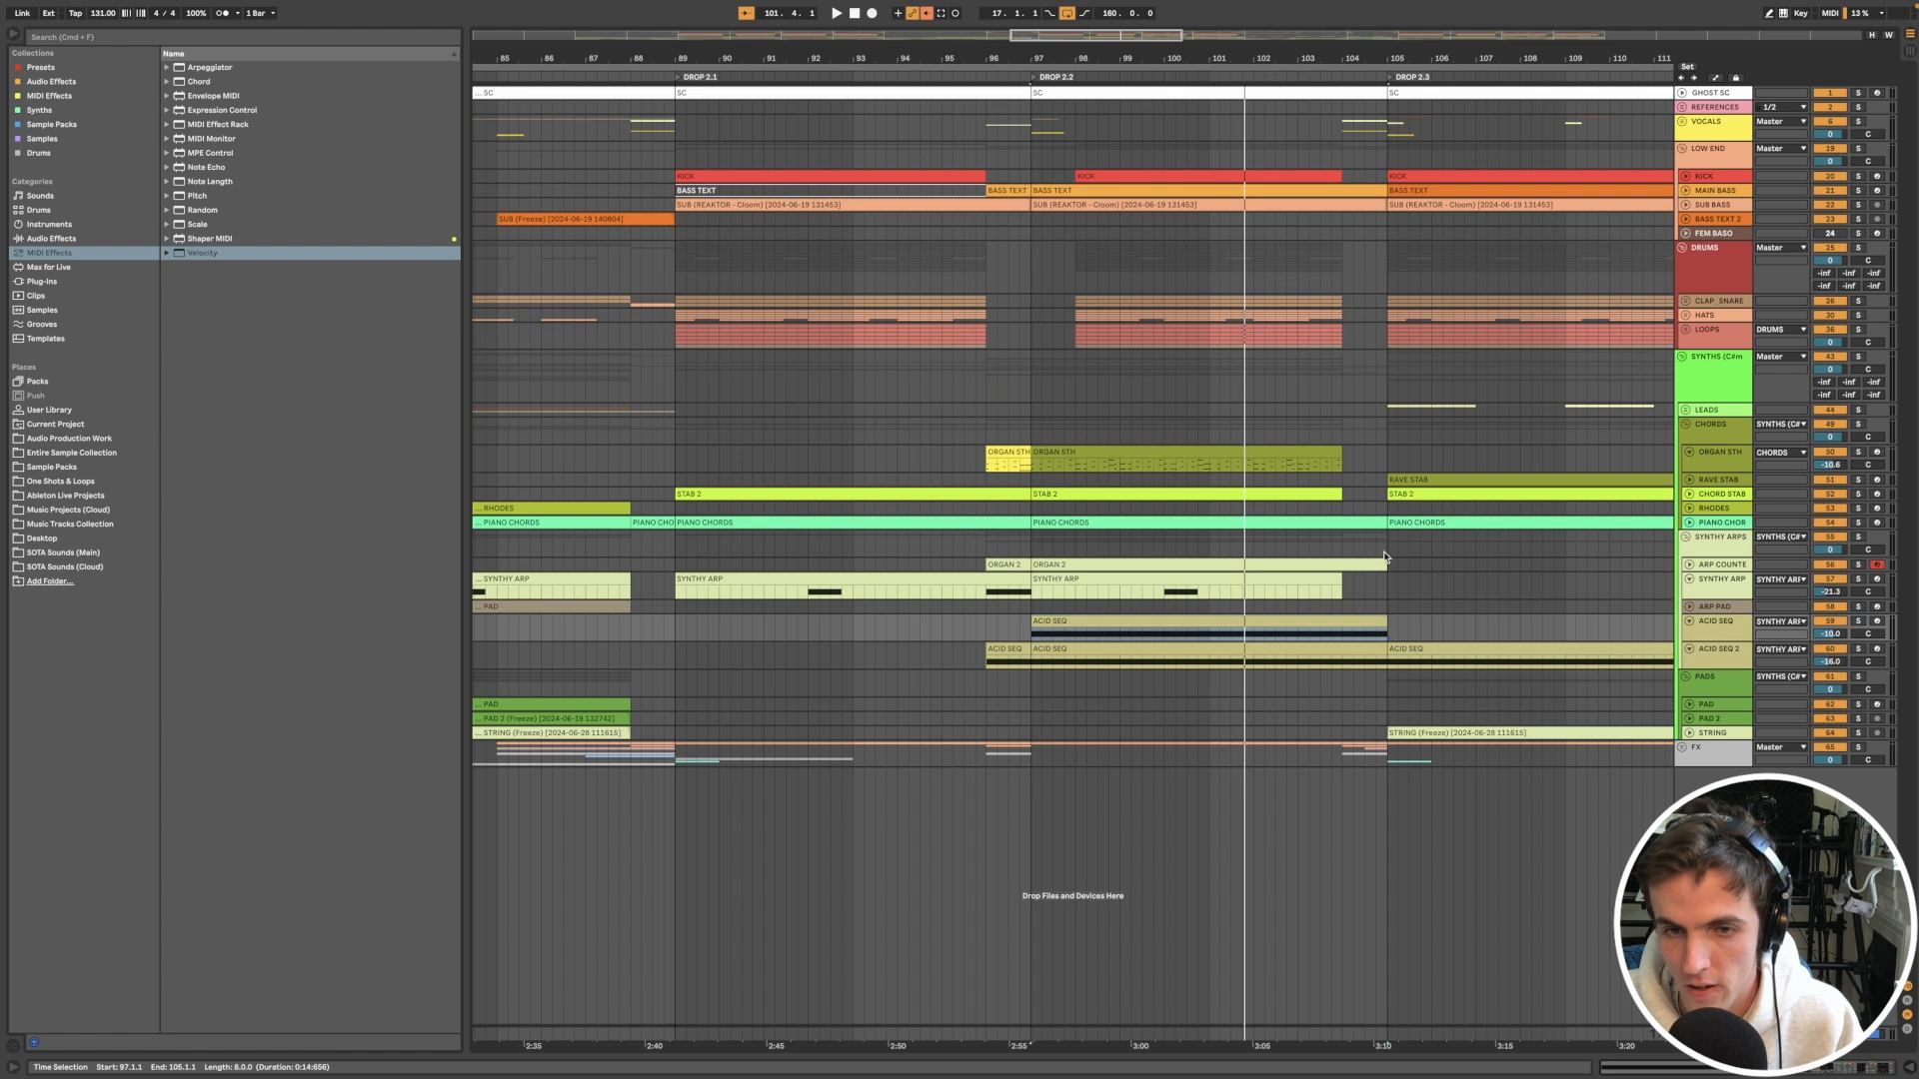
Step: Show the device chain of the ACID SEQ track and fold the SYNTHY ARP track
double_click(1711, 626)
left_click(1689, 580)
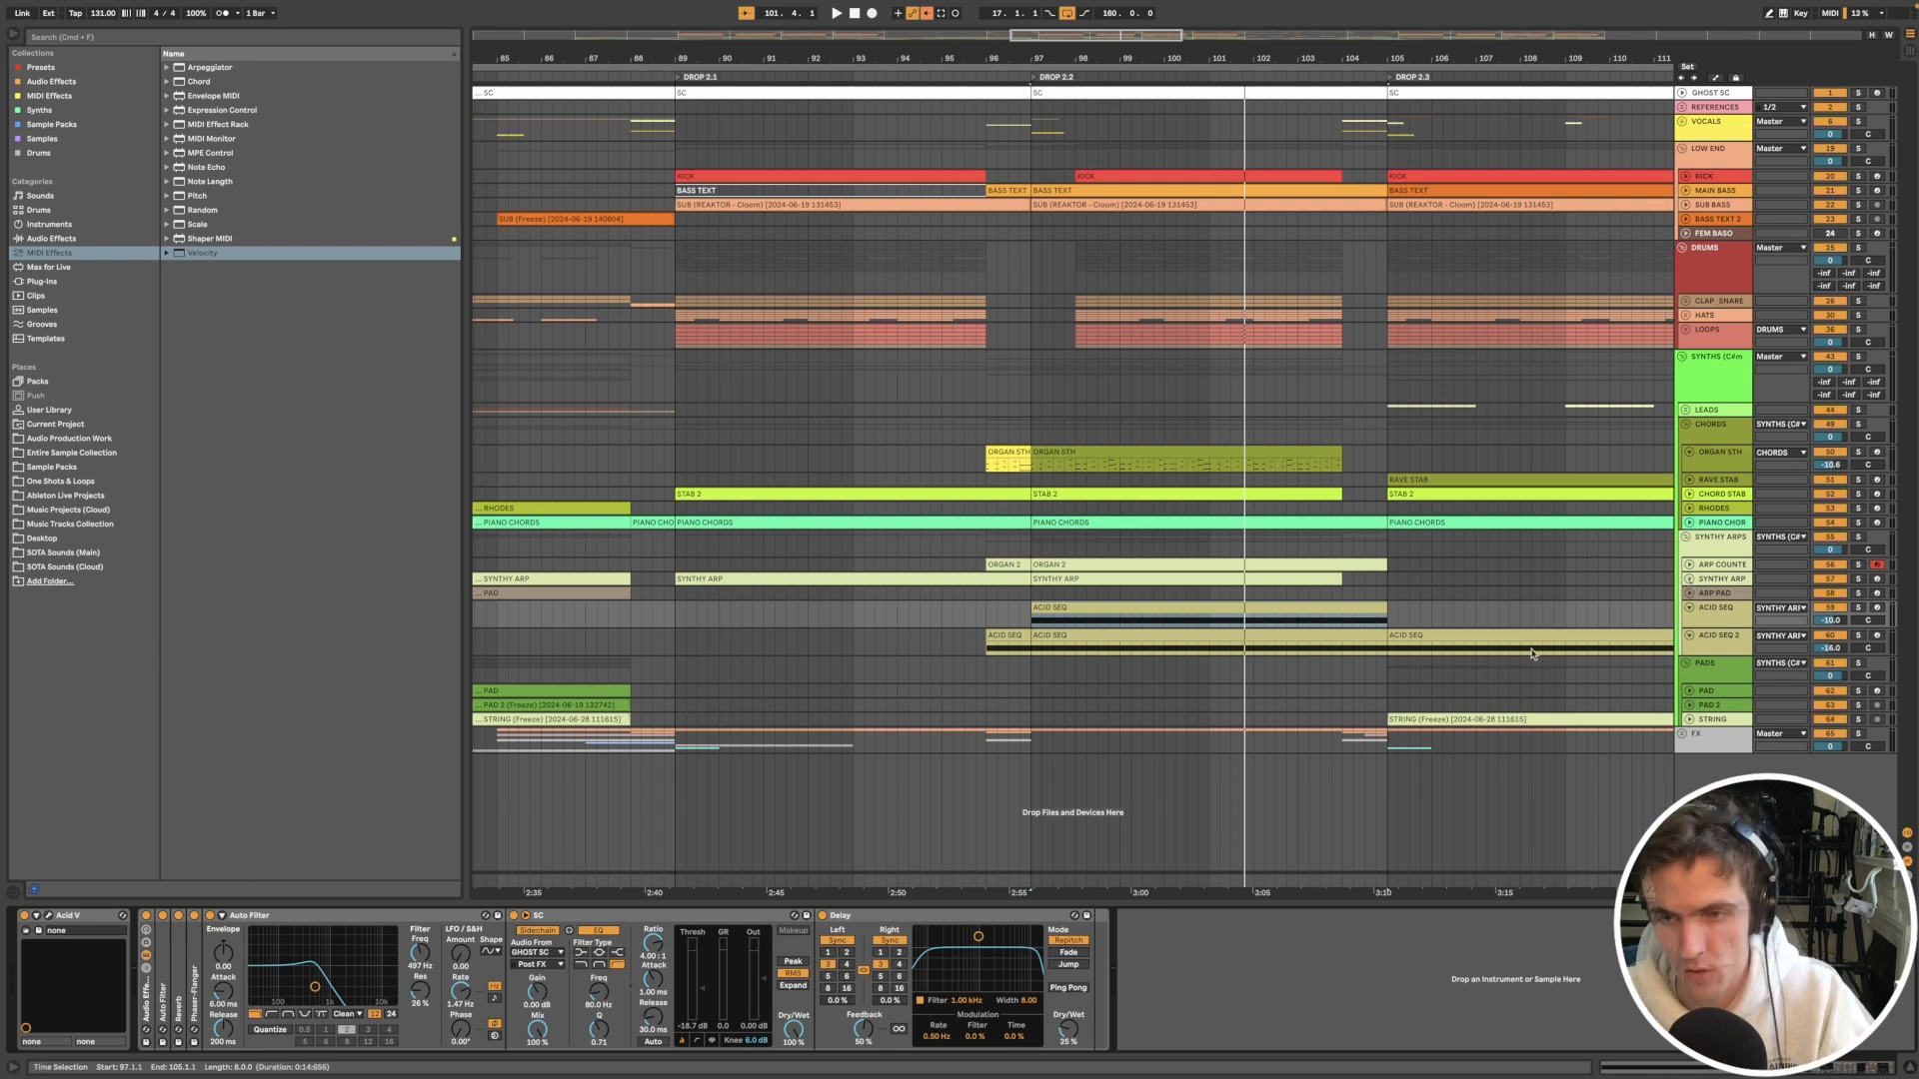
left_click(1713, 639)
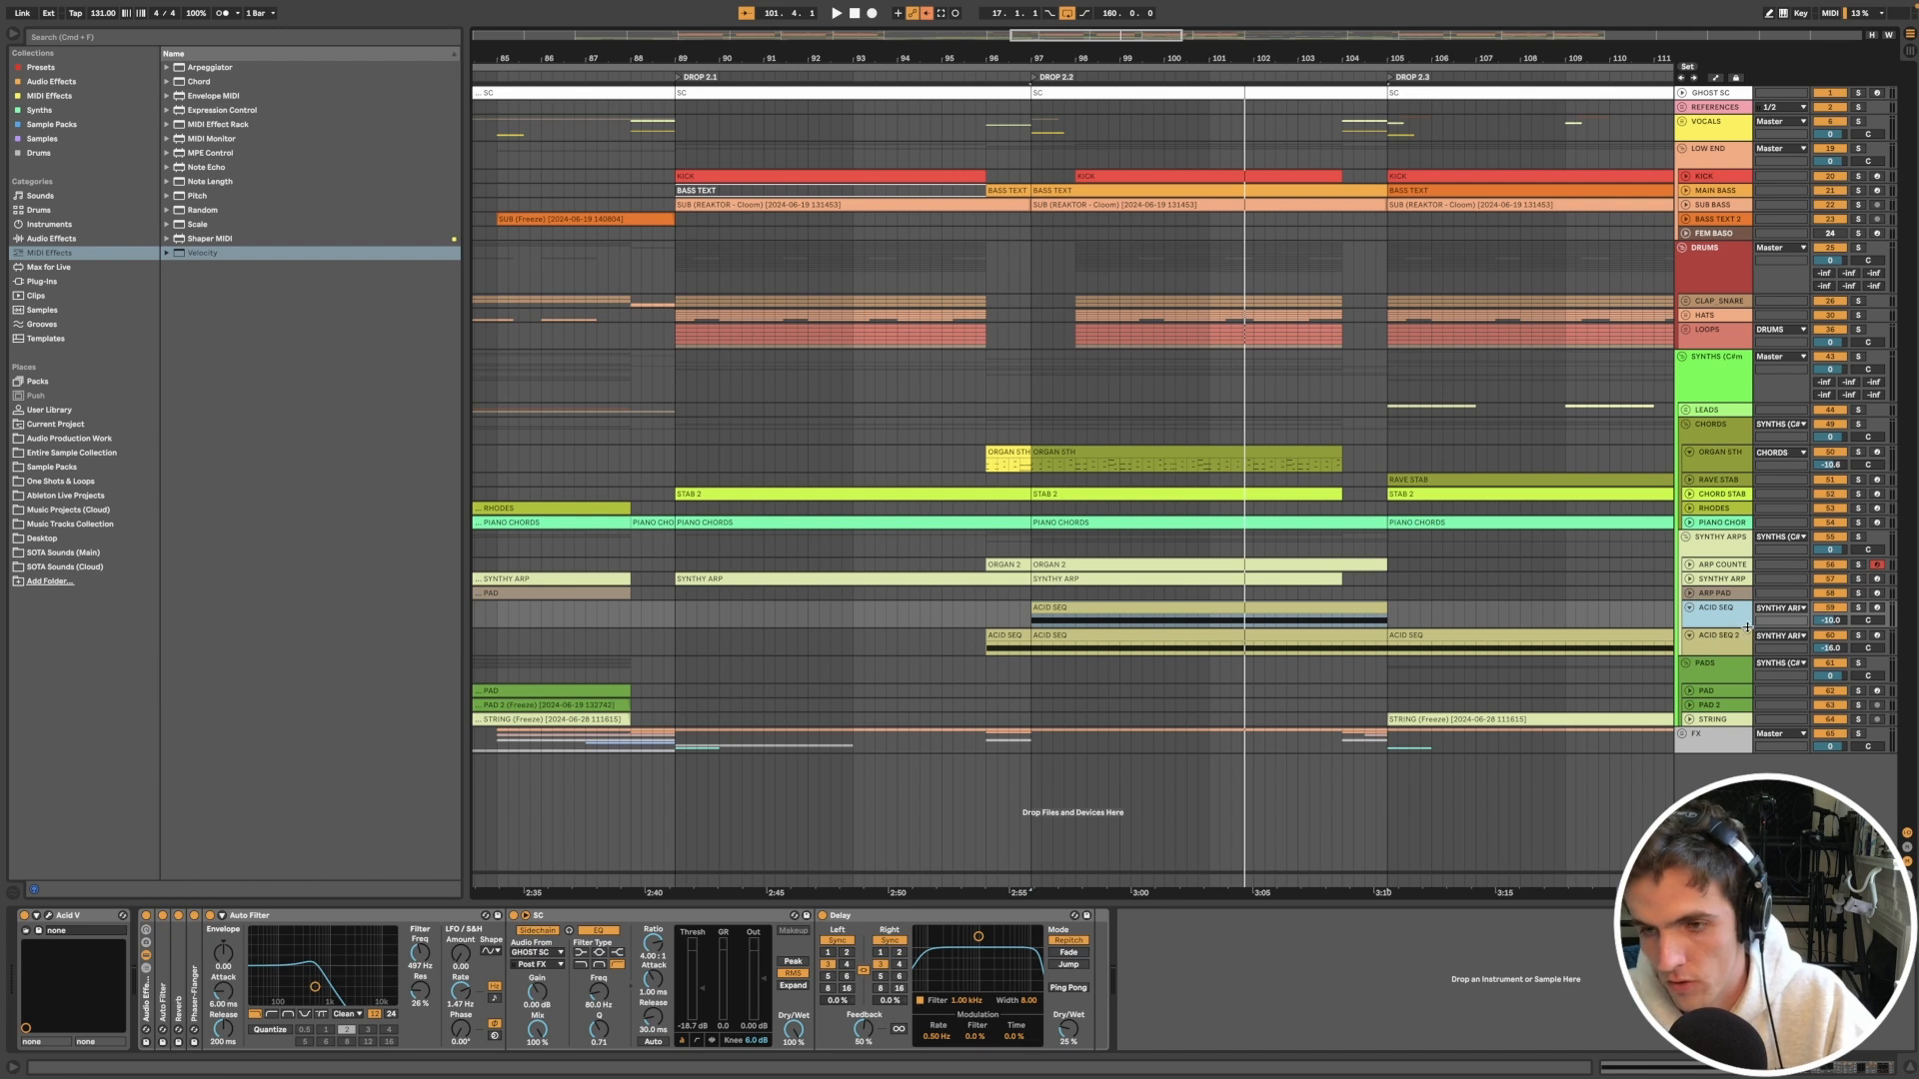
Step: Play the ACID SEQ clip in DROP 2.2 and toggle the audio effect rack in its device chain
left_click(1163, 603)
key("space")
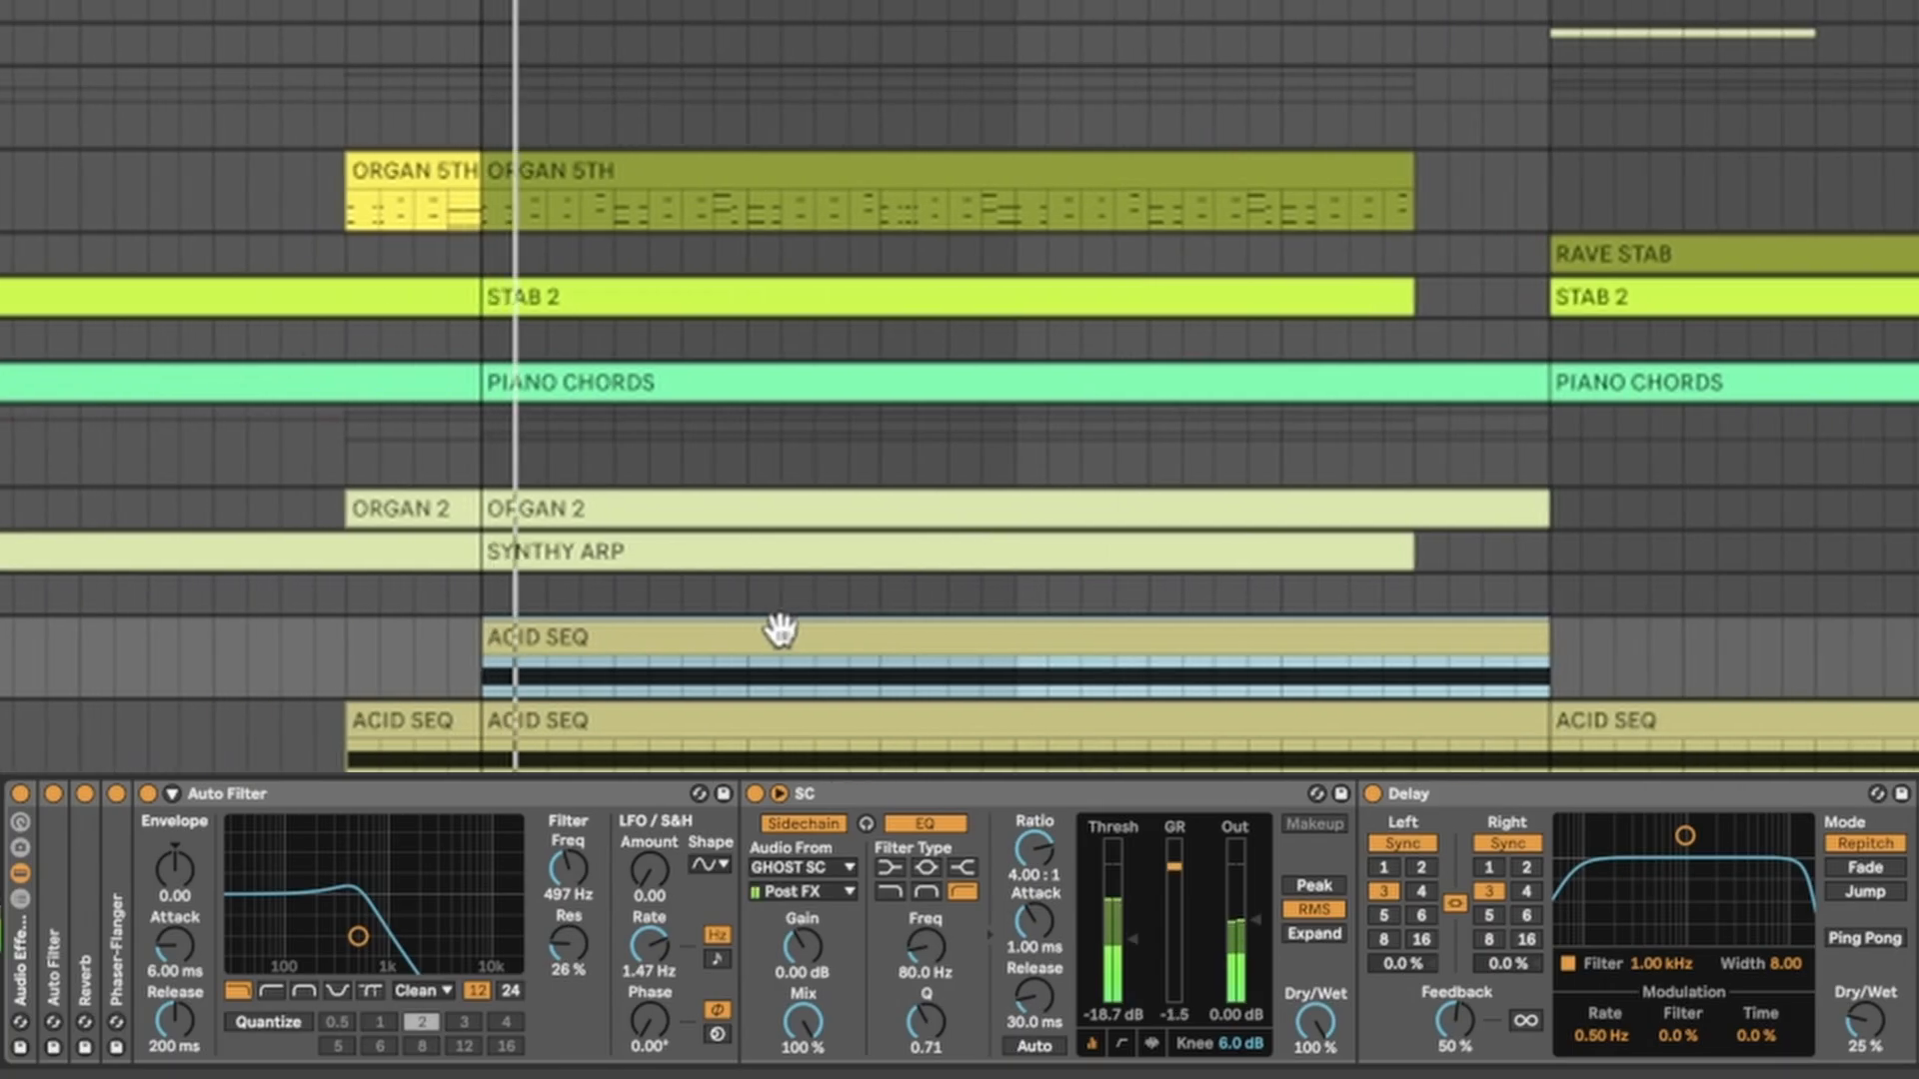
left_click(20, 794)
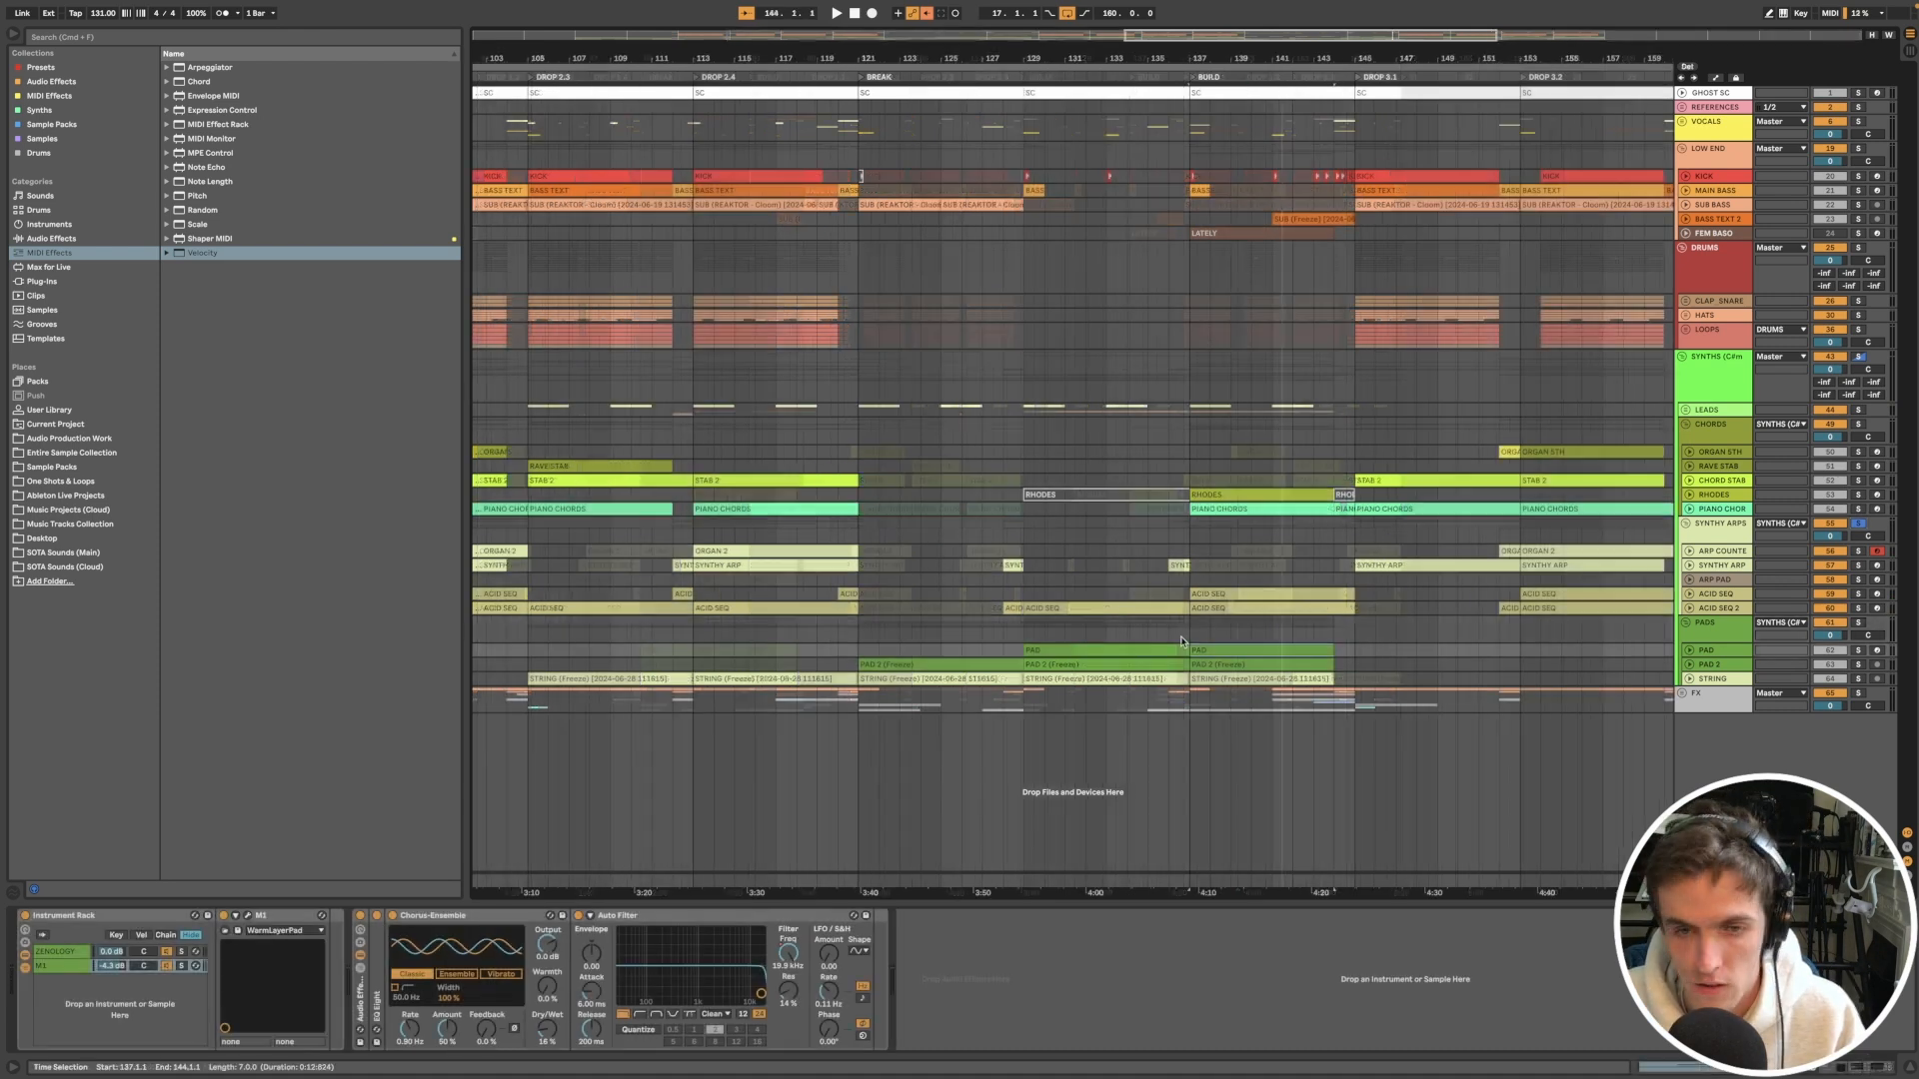
Step: Select the PAD, PAD 2 and STRING tracks in turn and play the pad clips of the second break with the pads soloed
left_click(1198, 624)
left_click(1706, 652)
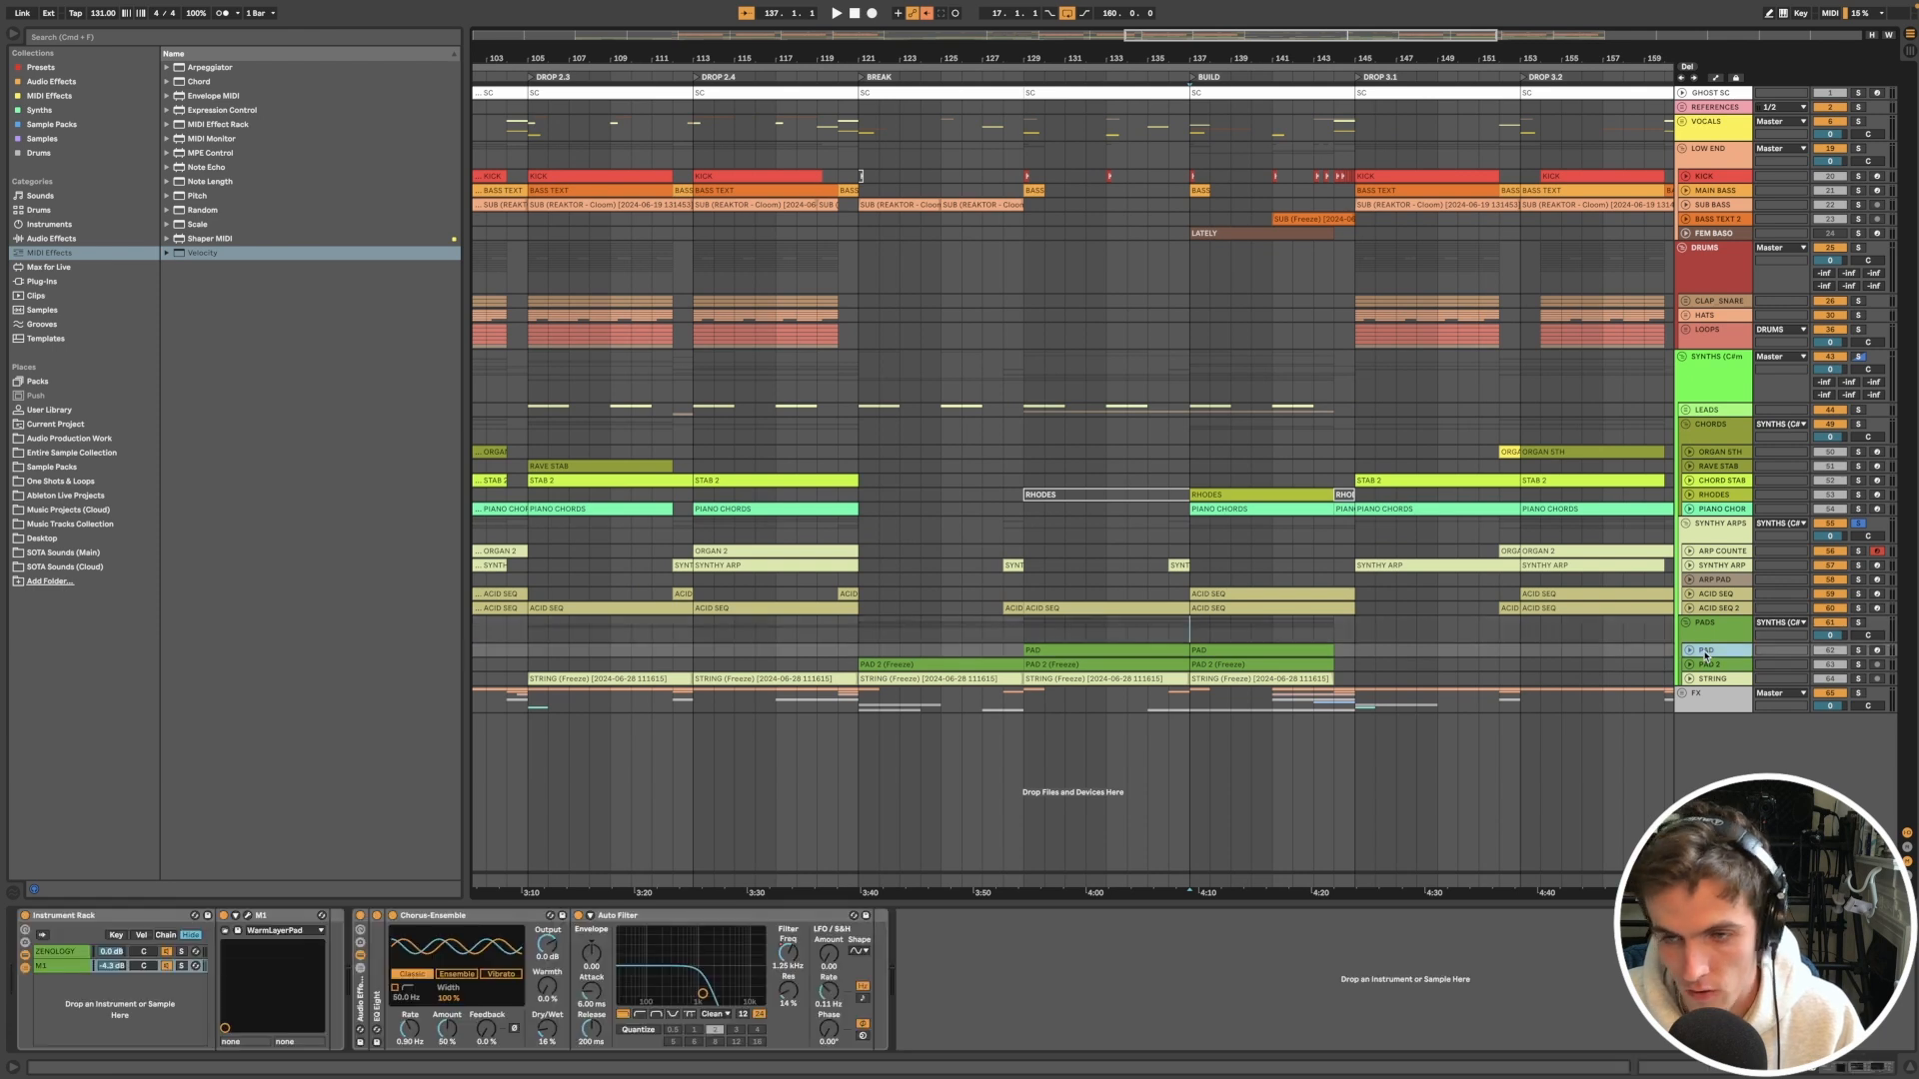
left_click(1705, 665)
left_click(1707, 678)
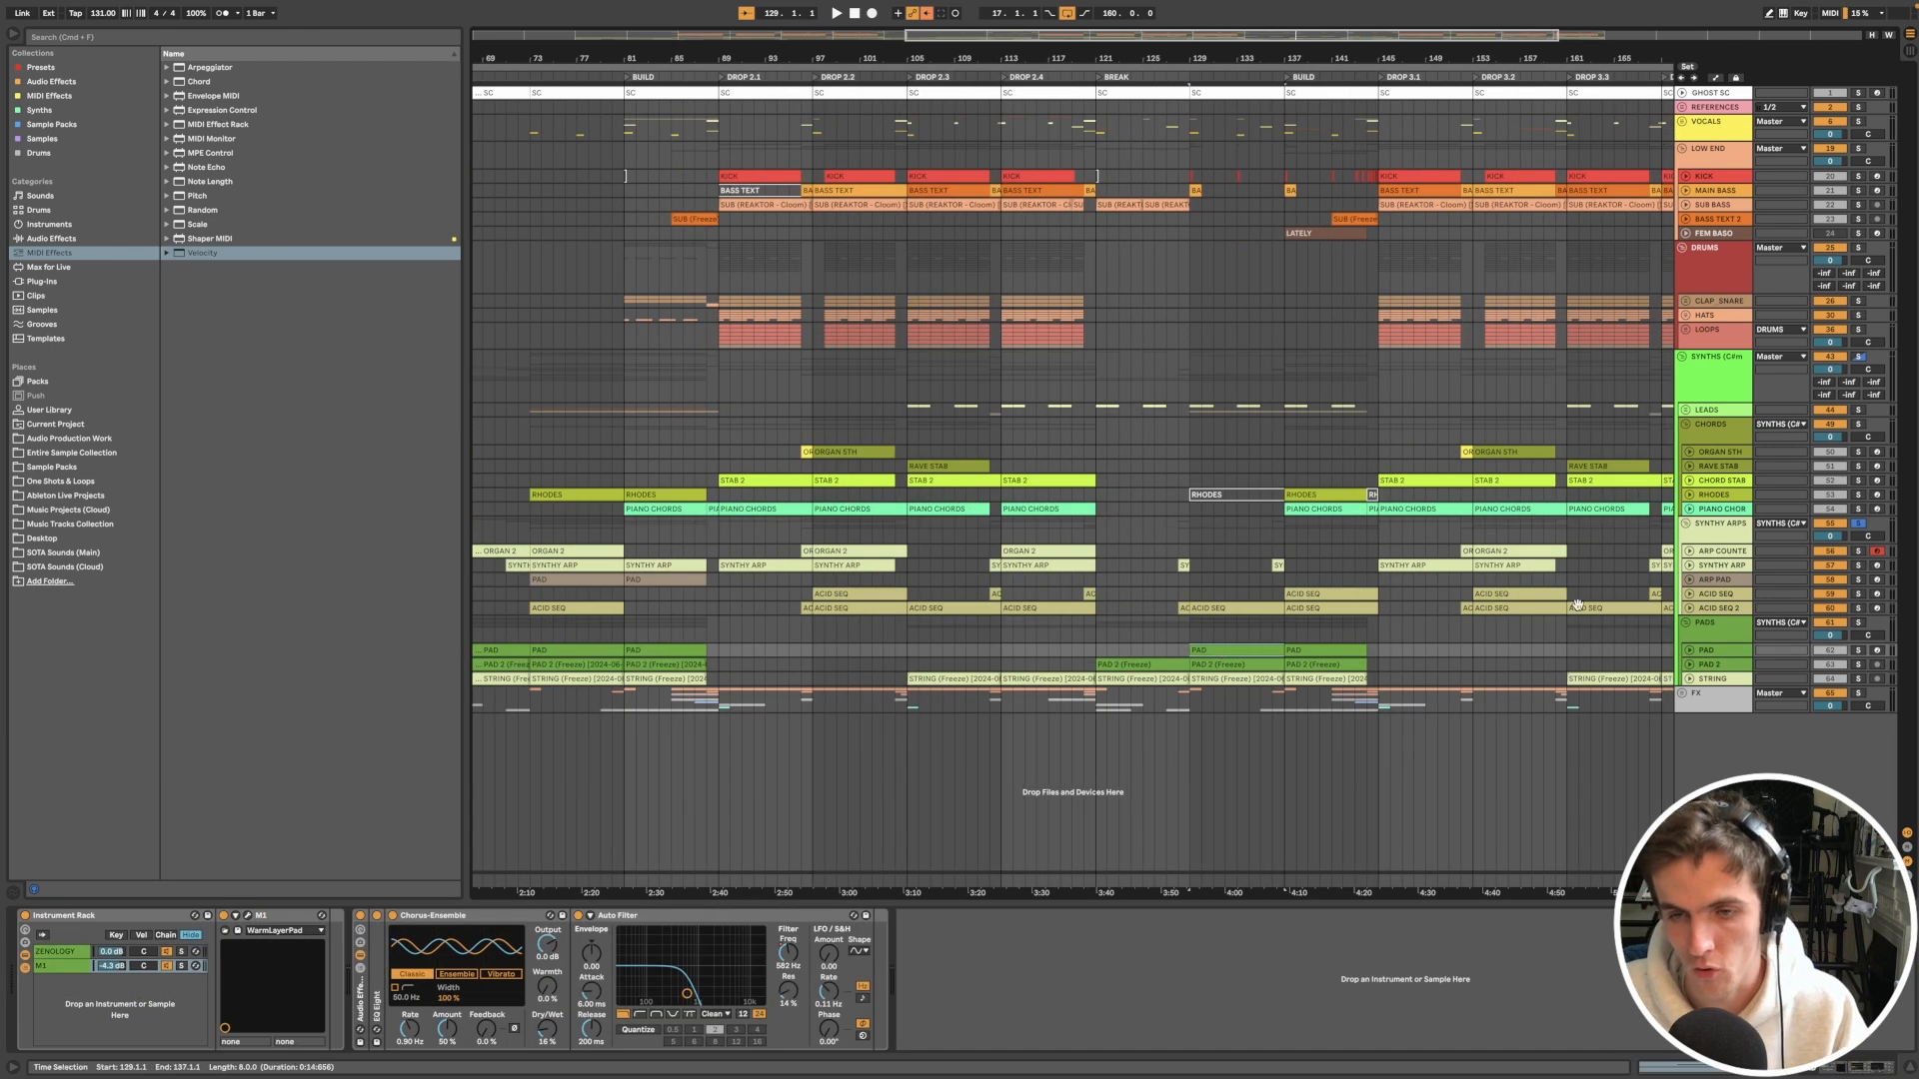
left_click(1858, 623)
key("space")
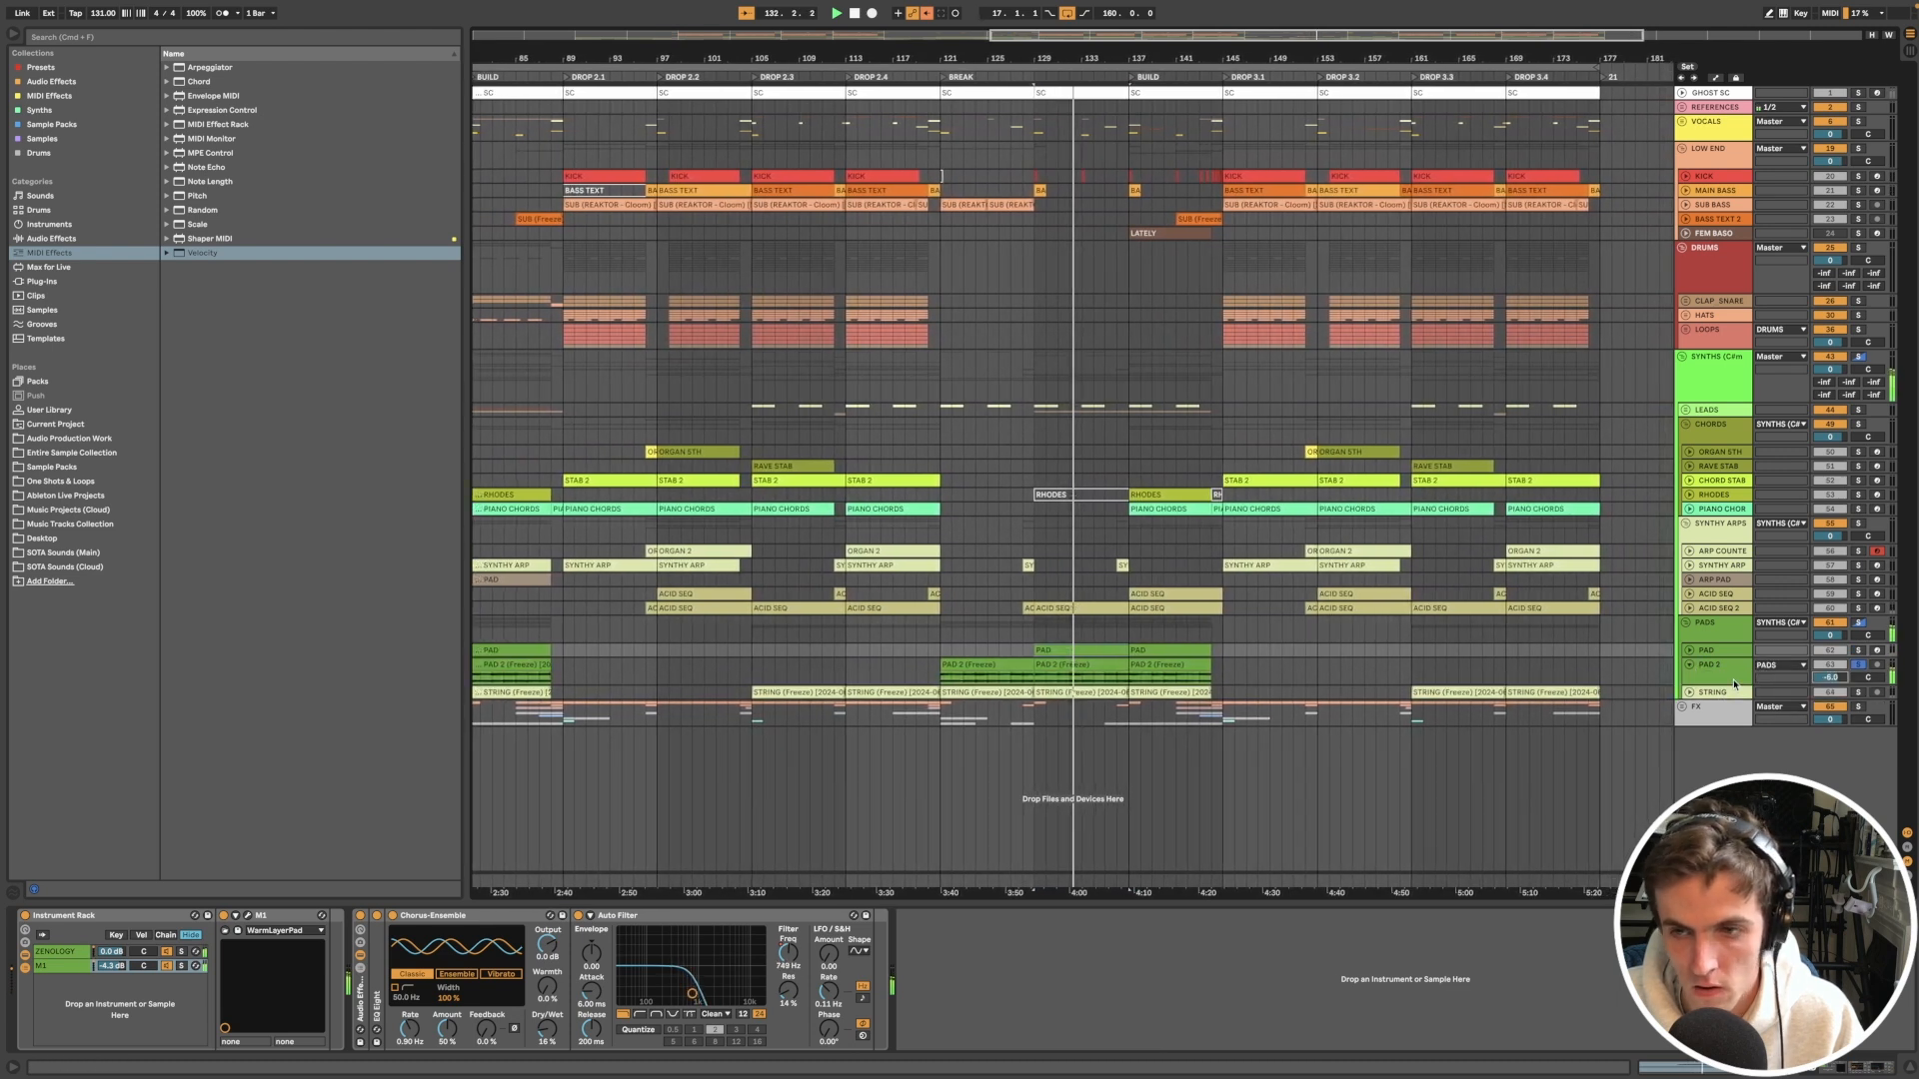
Step: Fold the PAD 2 track and look over the pad and string clips across the break and build
left_click(1732, 680)
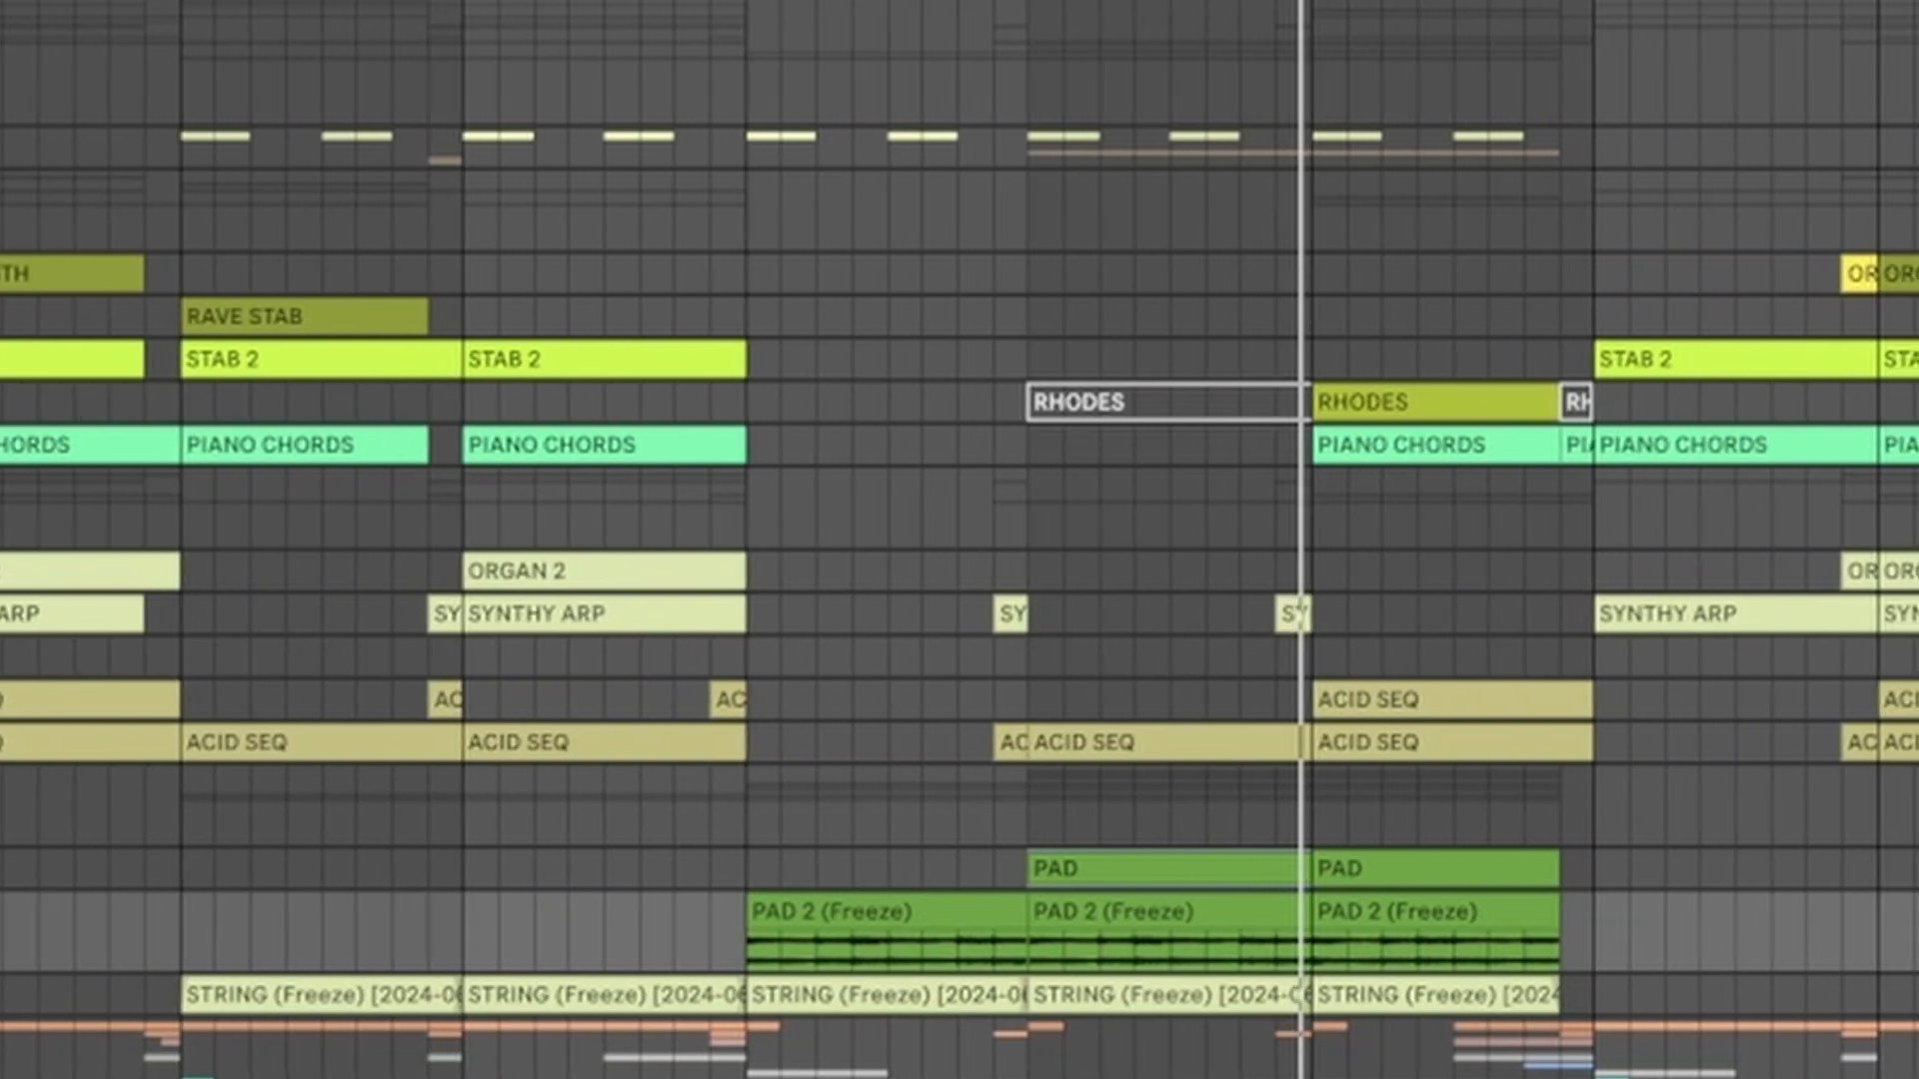
key("u")
key("minus")
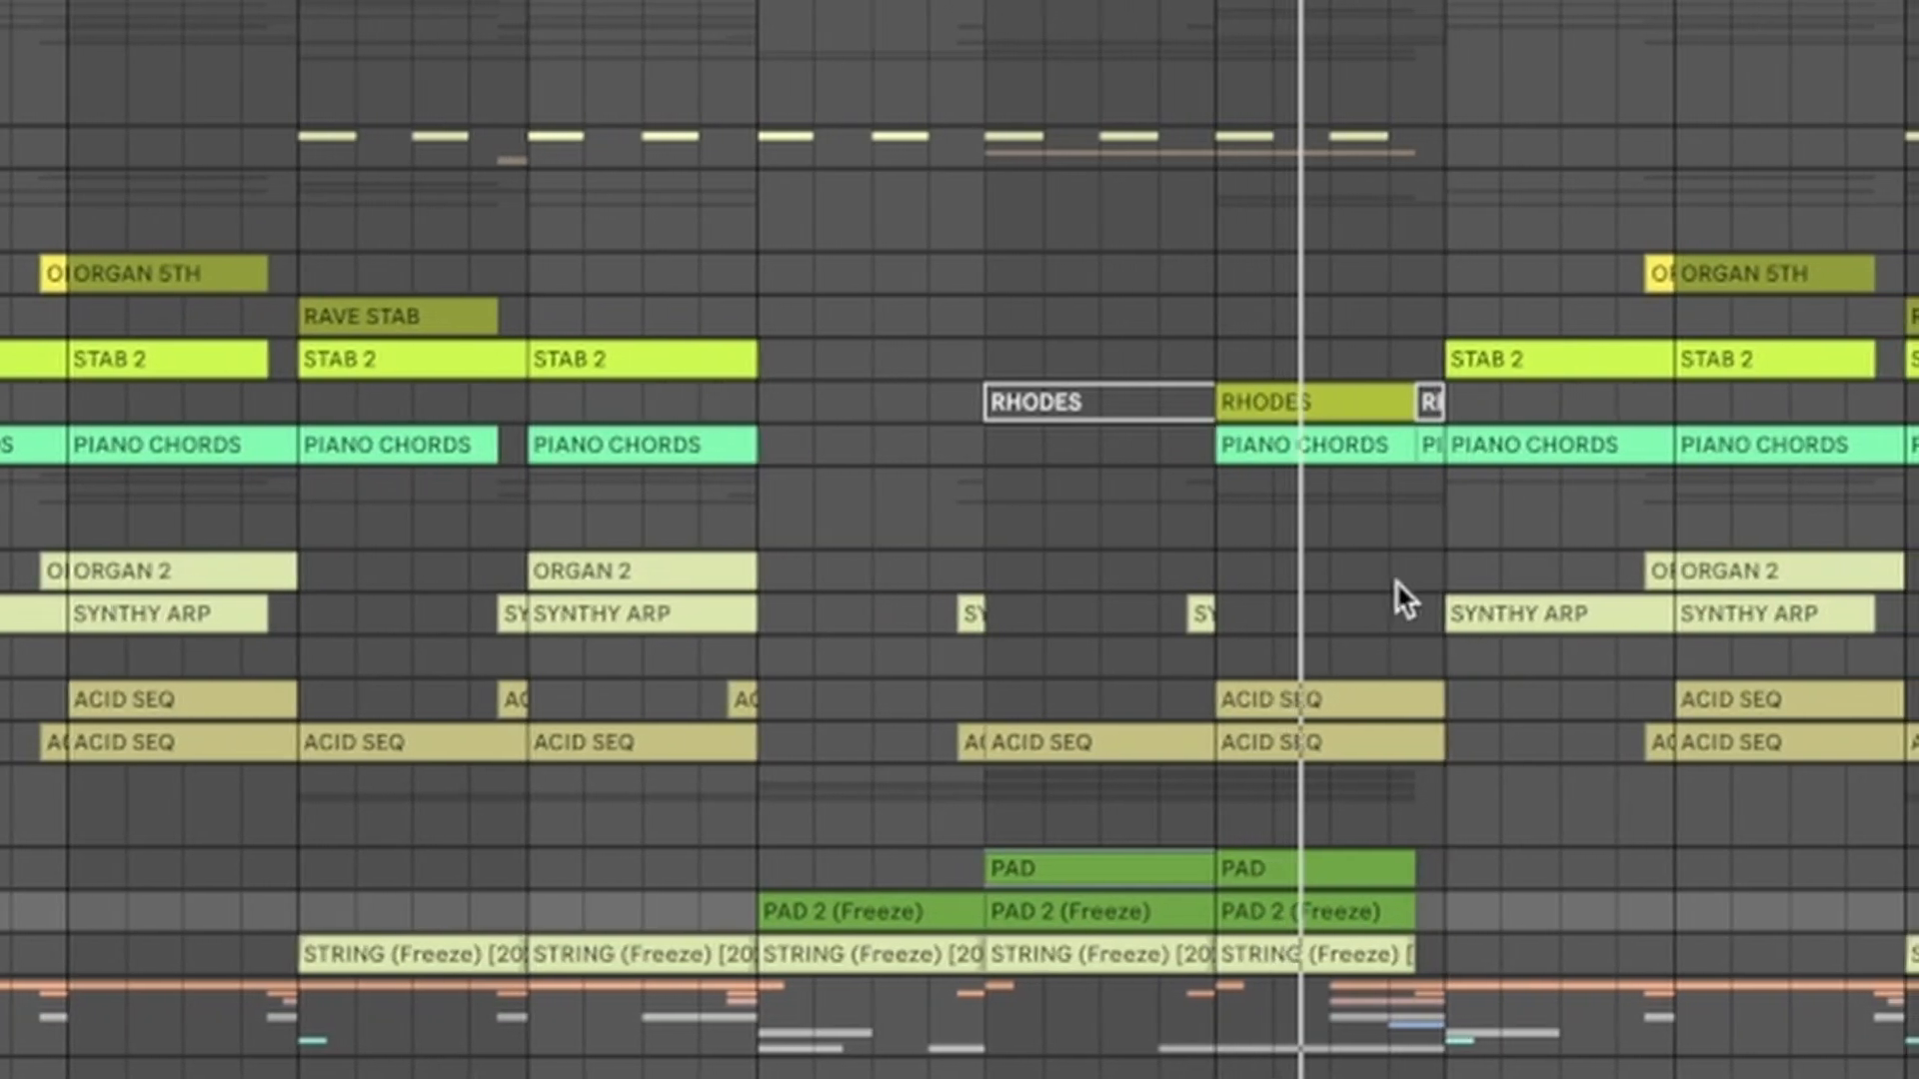
key("minus")
key("minus")
key("minus")
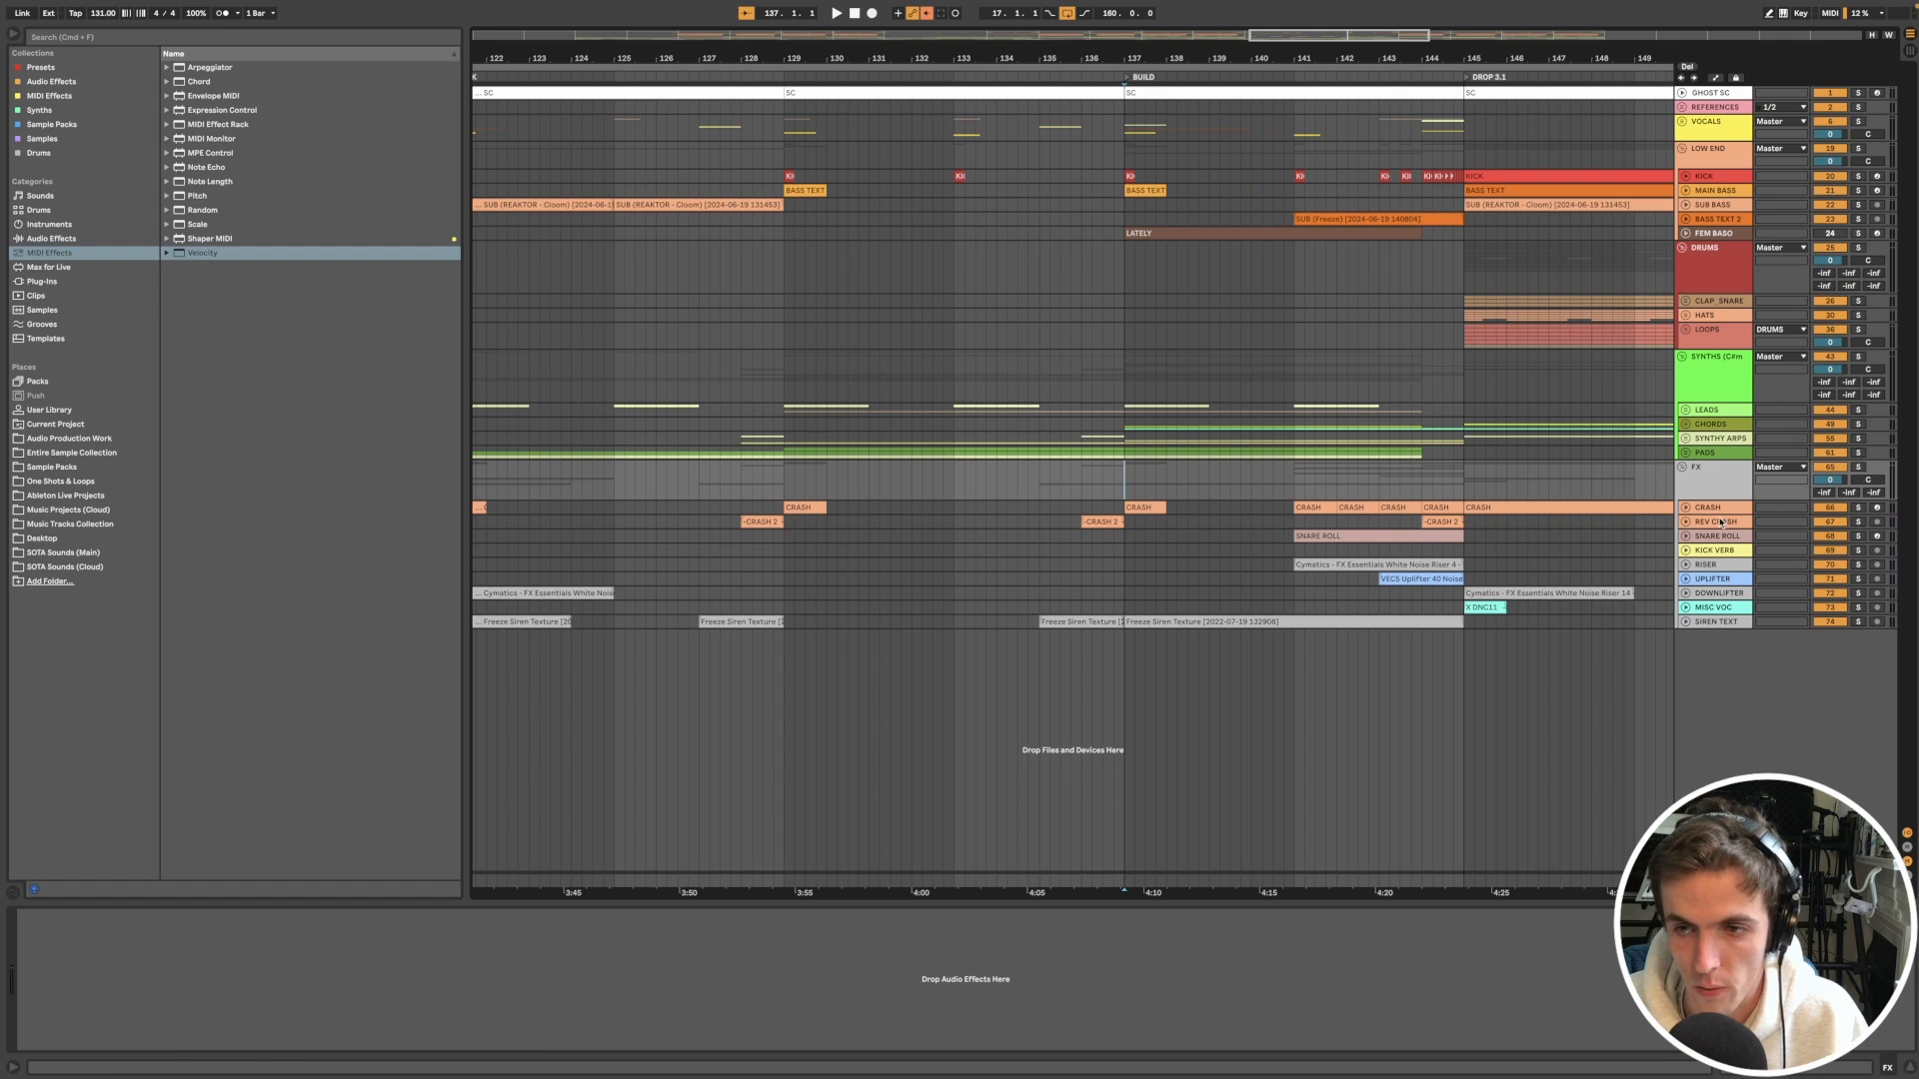
Step: Unfold the CRASH track in the FX group and play its clips through the build before DROP 3.1
left_click(1689, 507)
left_click(1689, 508)
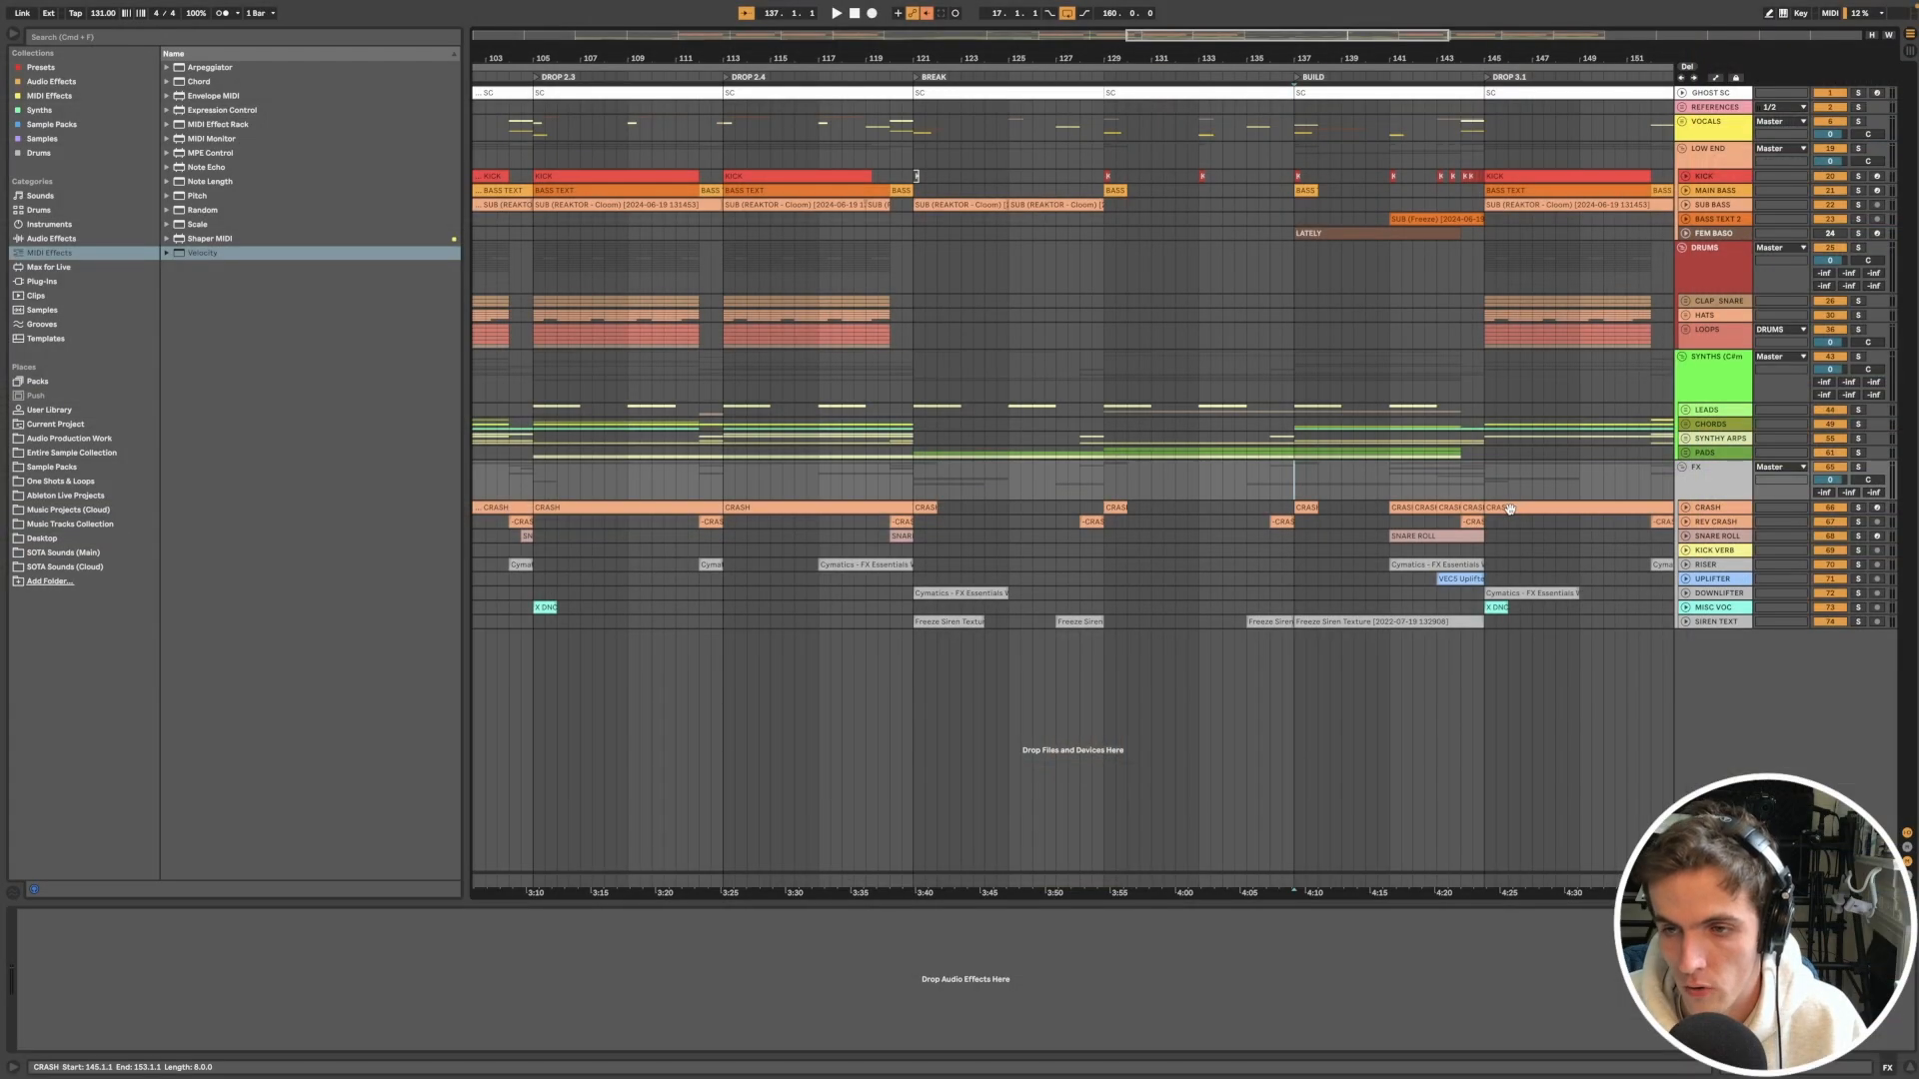
scroll(1510, 508, "up", 5)
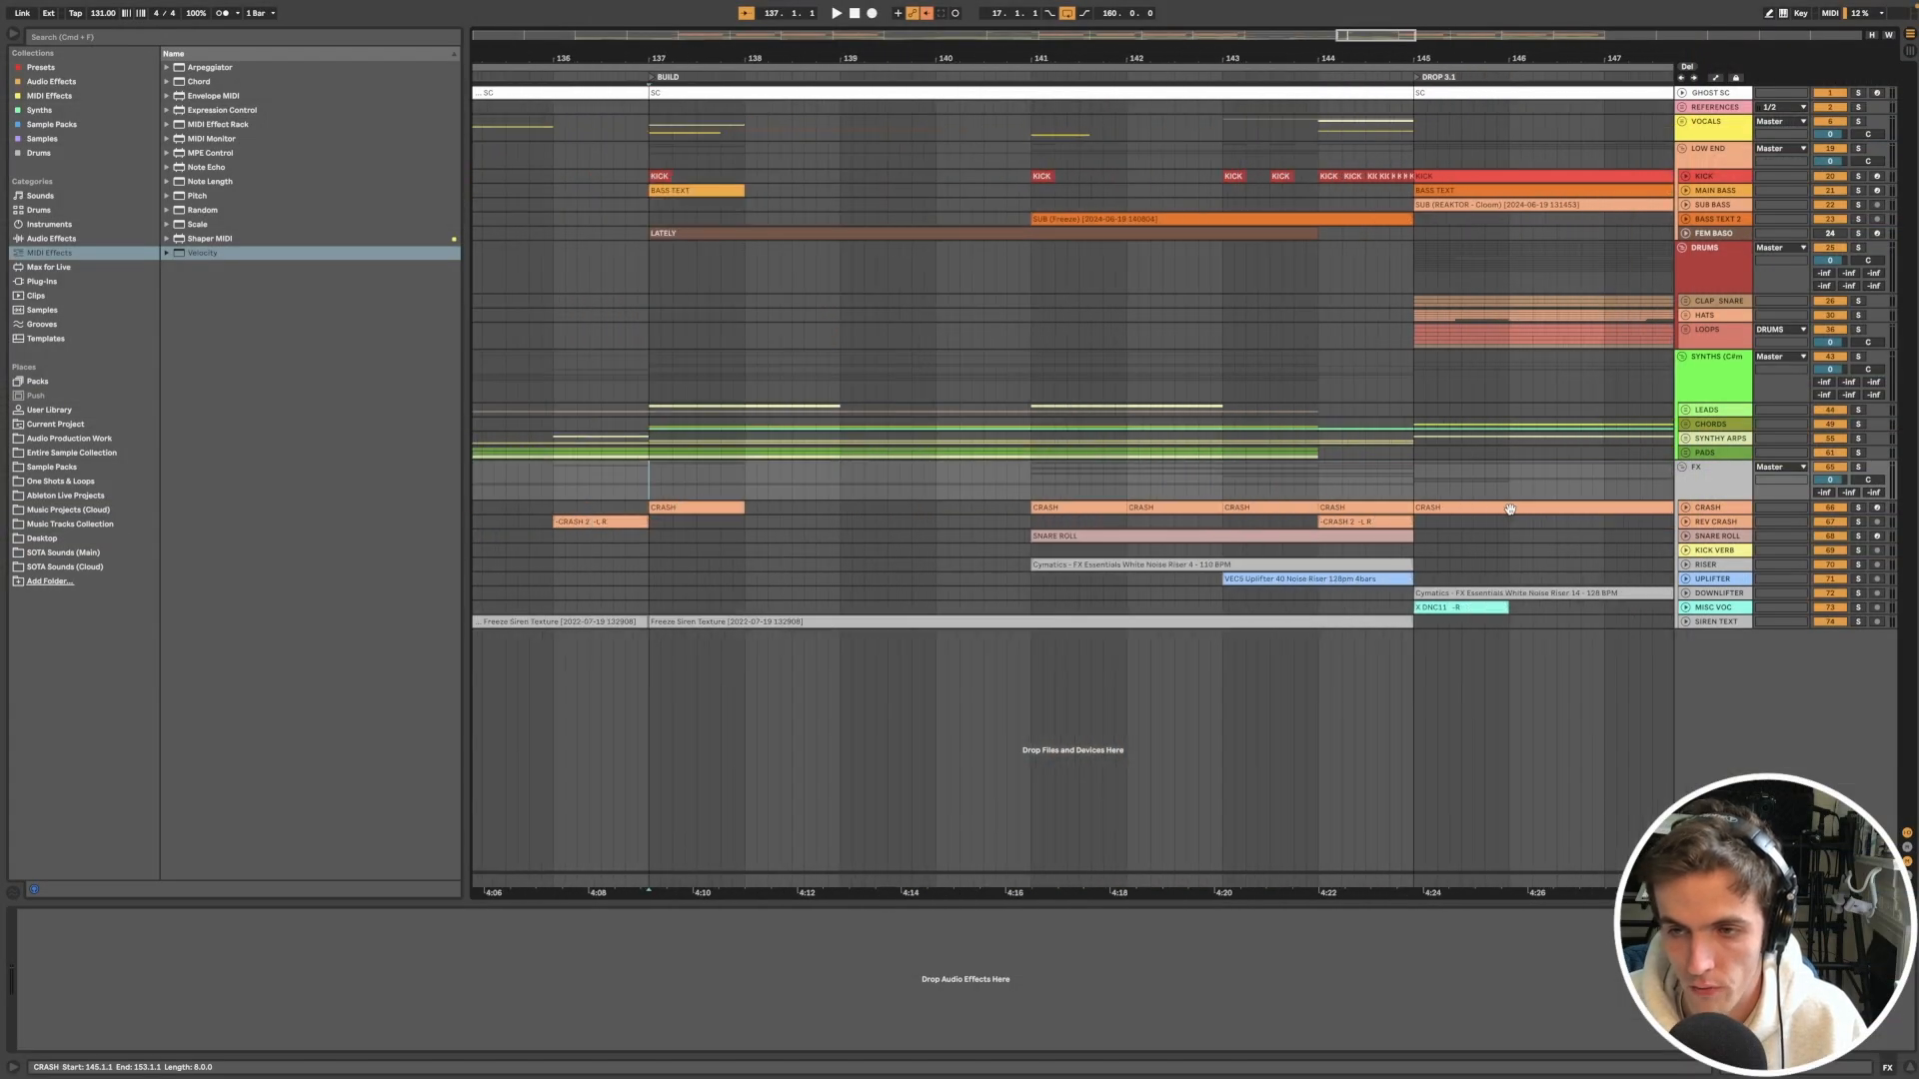
scroll(1266, 413, "down", 3)
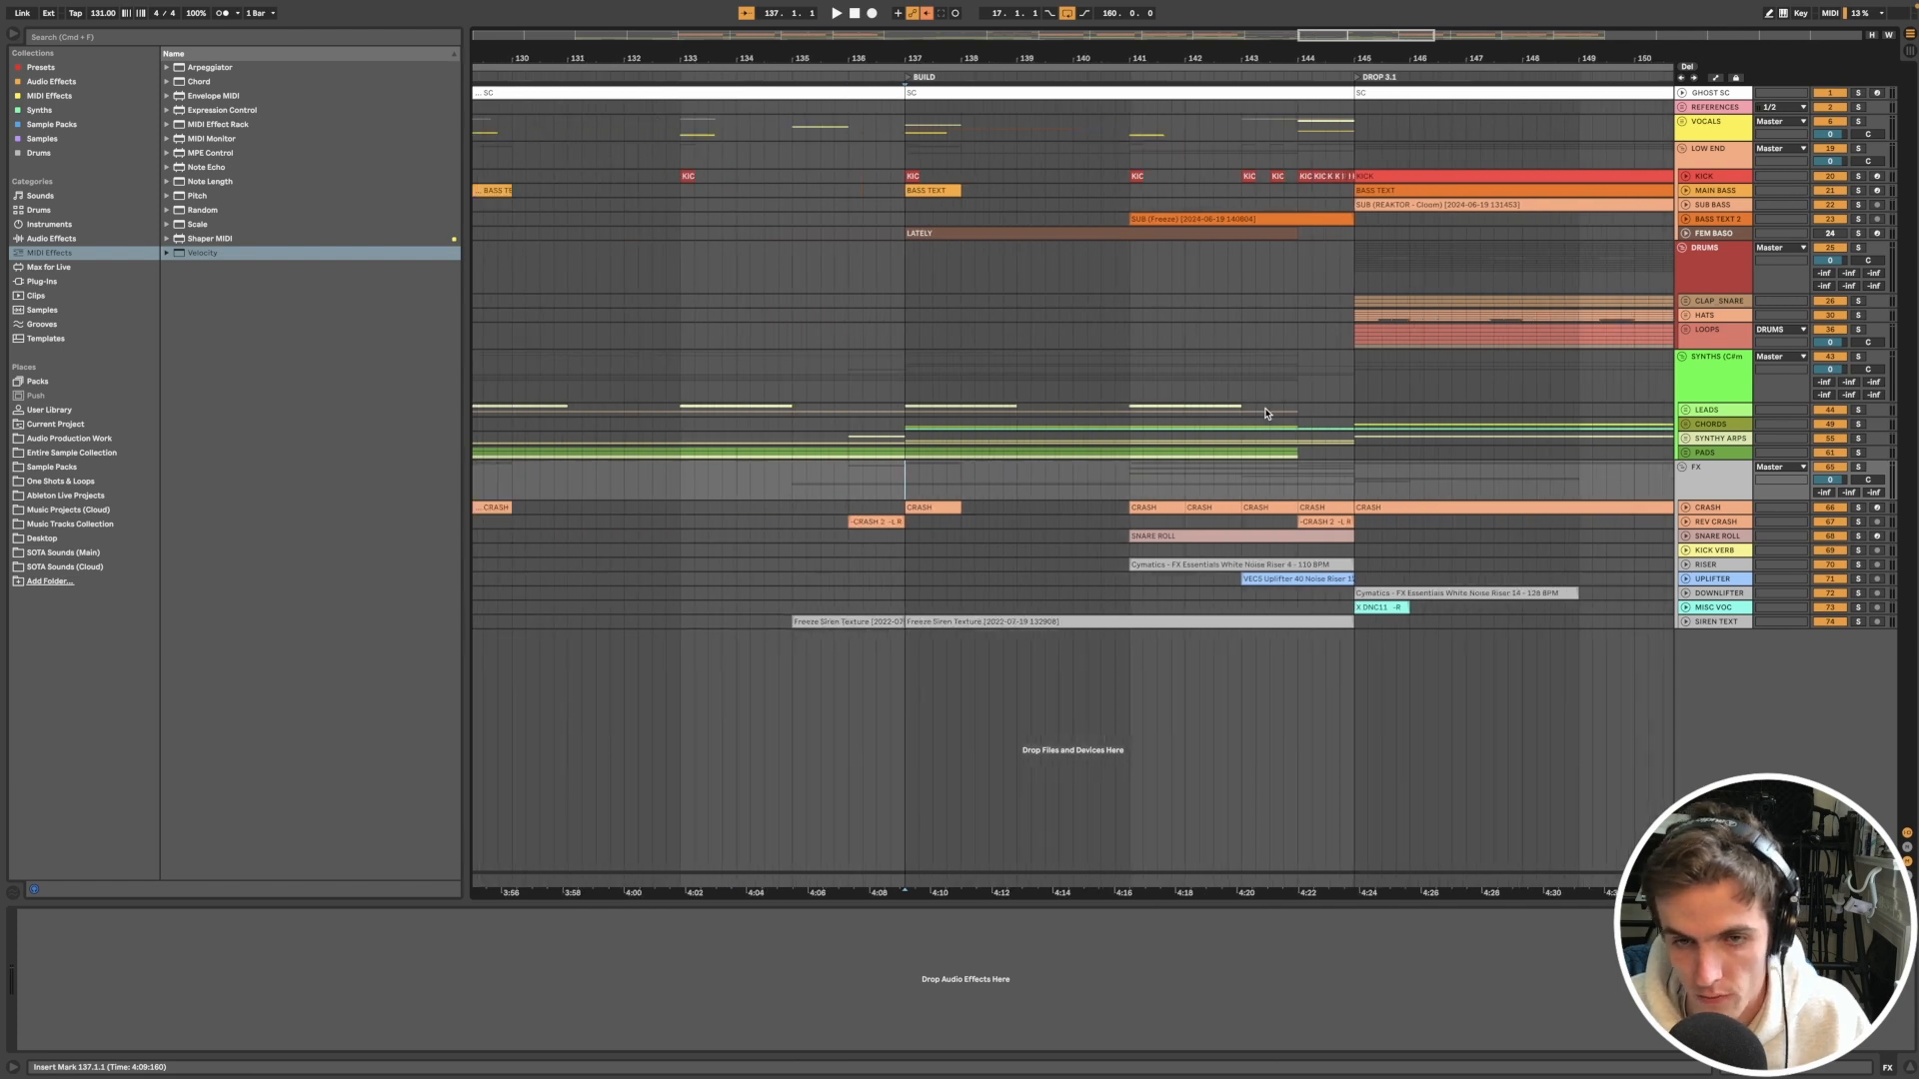
left_click(1740, 511)
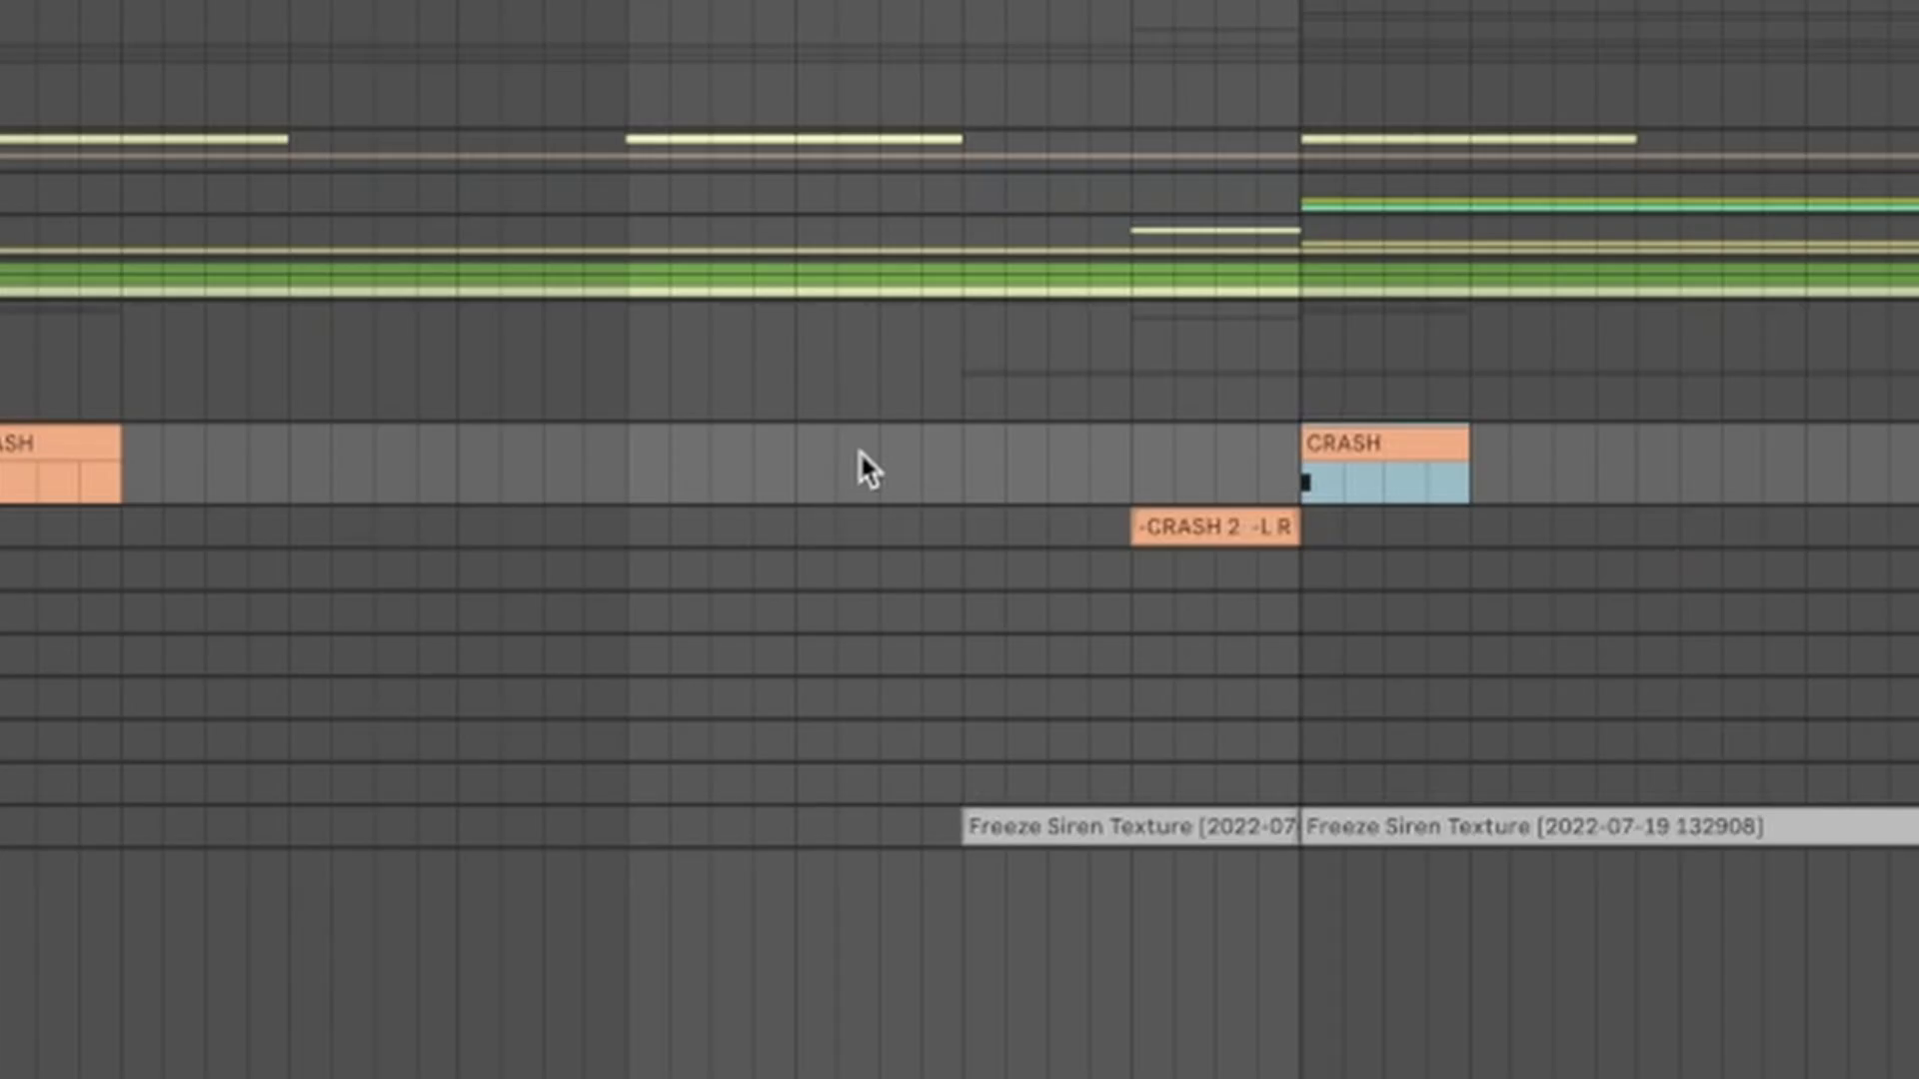
key("space")
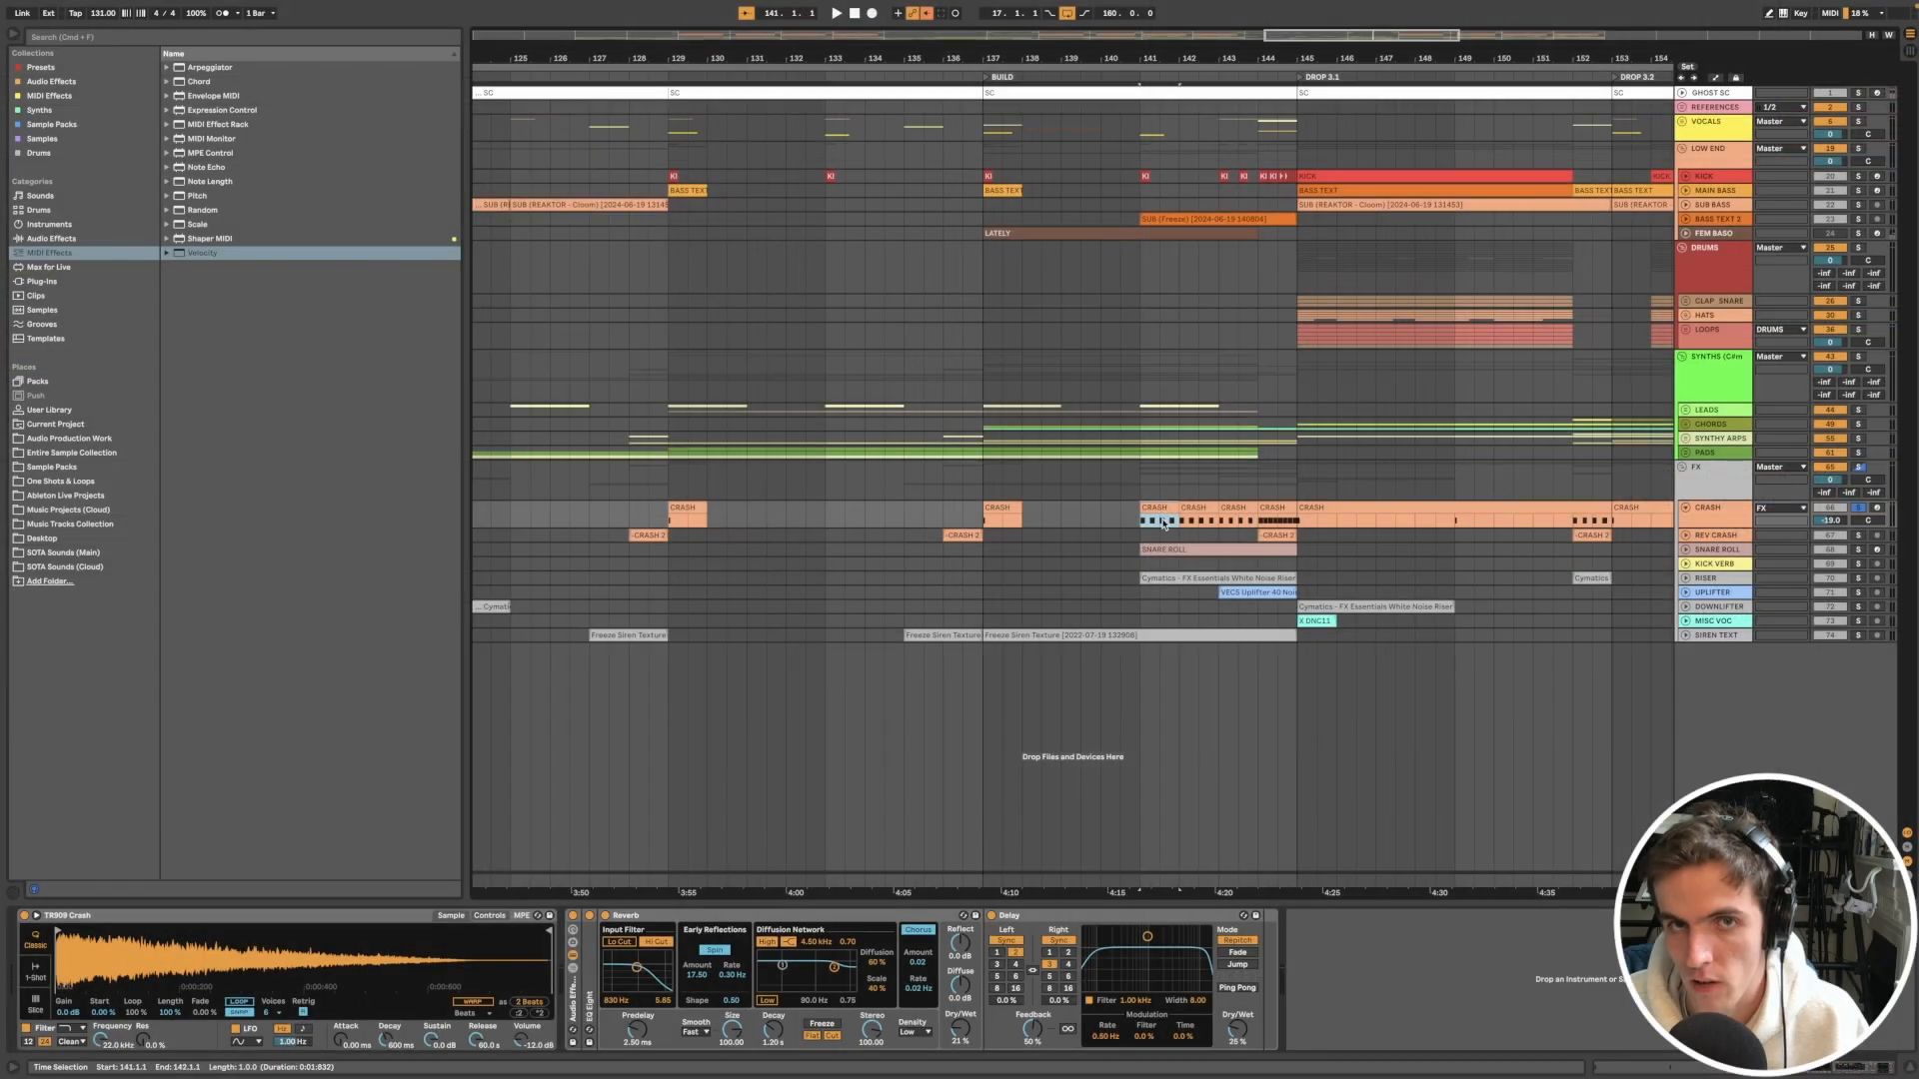
scroll(1169, 527, "up", 5)
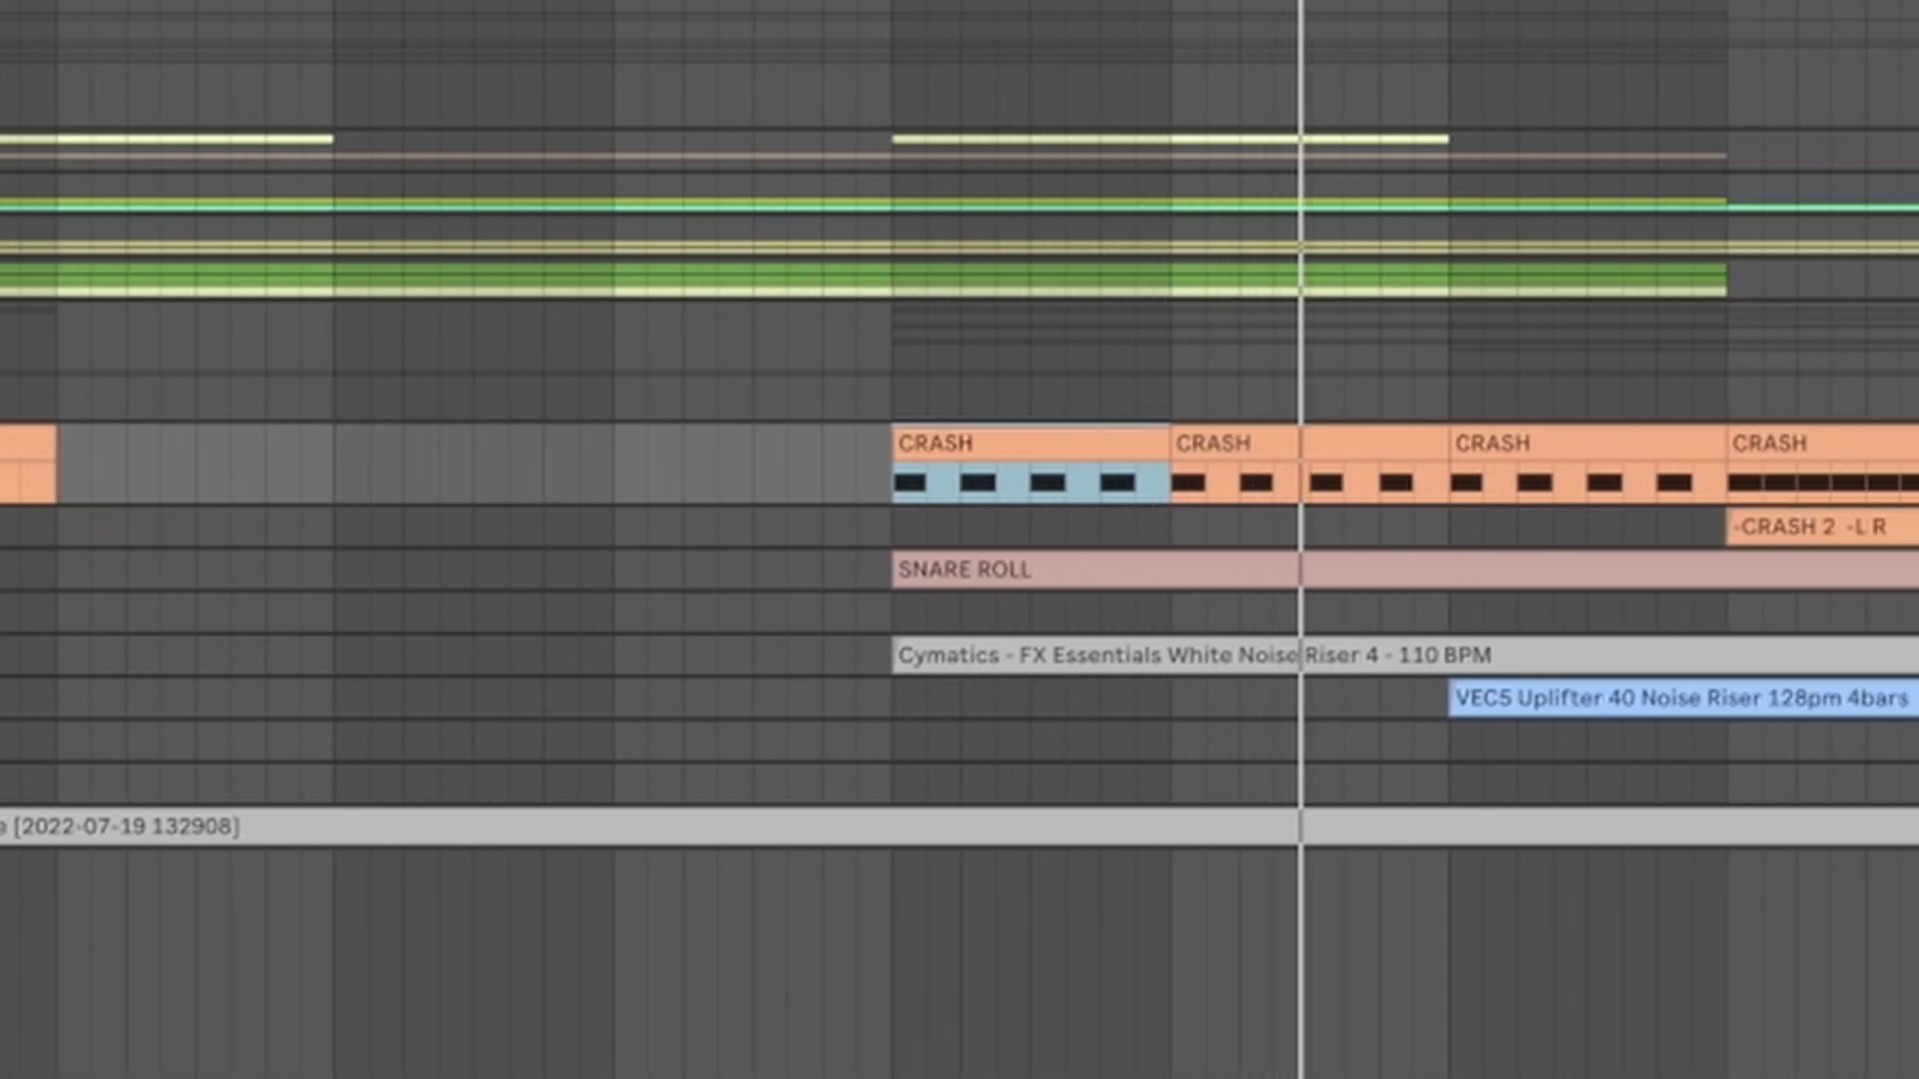
Step: Look at the reversed crash clips and select the white noise riser clip in the build before DROP 1.1
left_click(1917, 527)
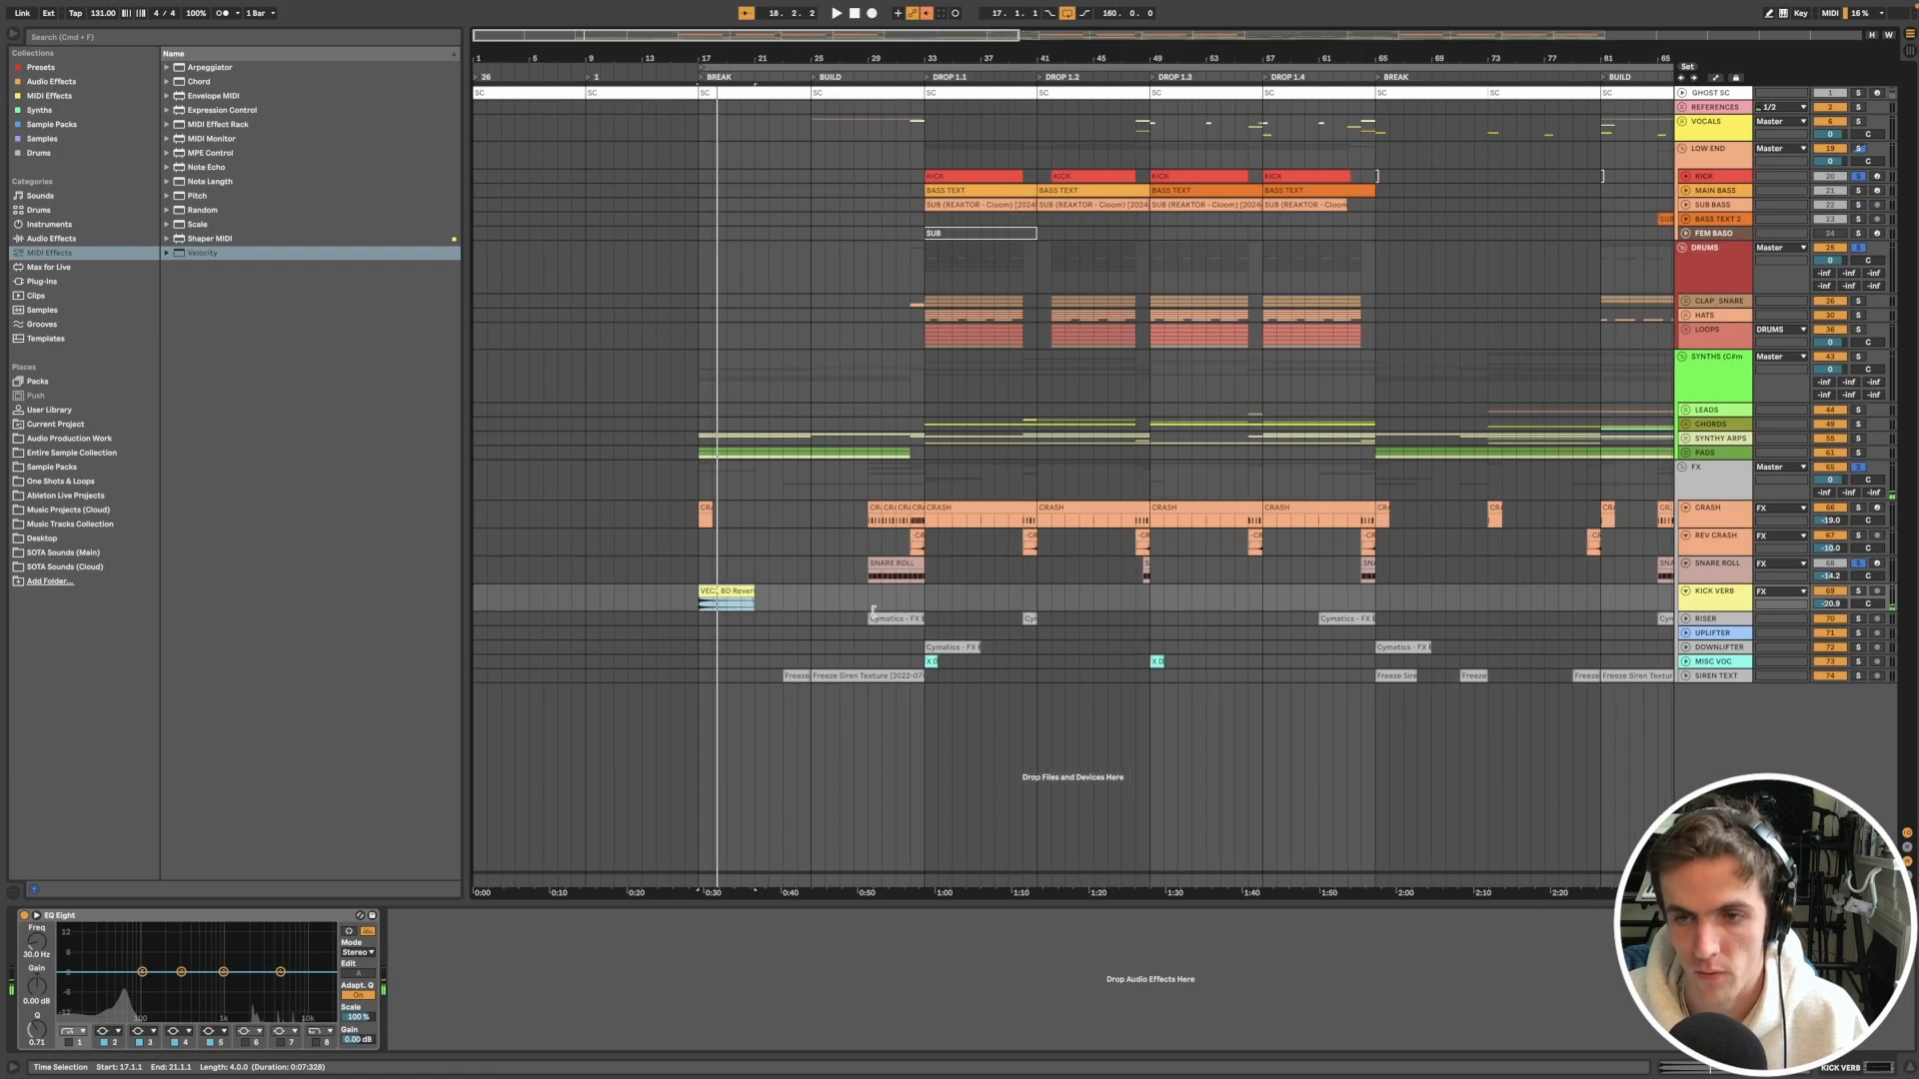
scroll(872, 611, "down", 1)
left_click(872, 617)
scroll(875, 608, "down", 3)
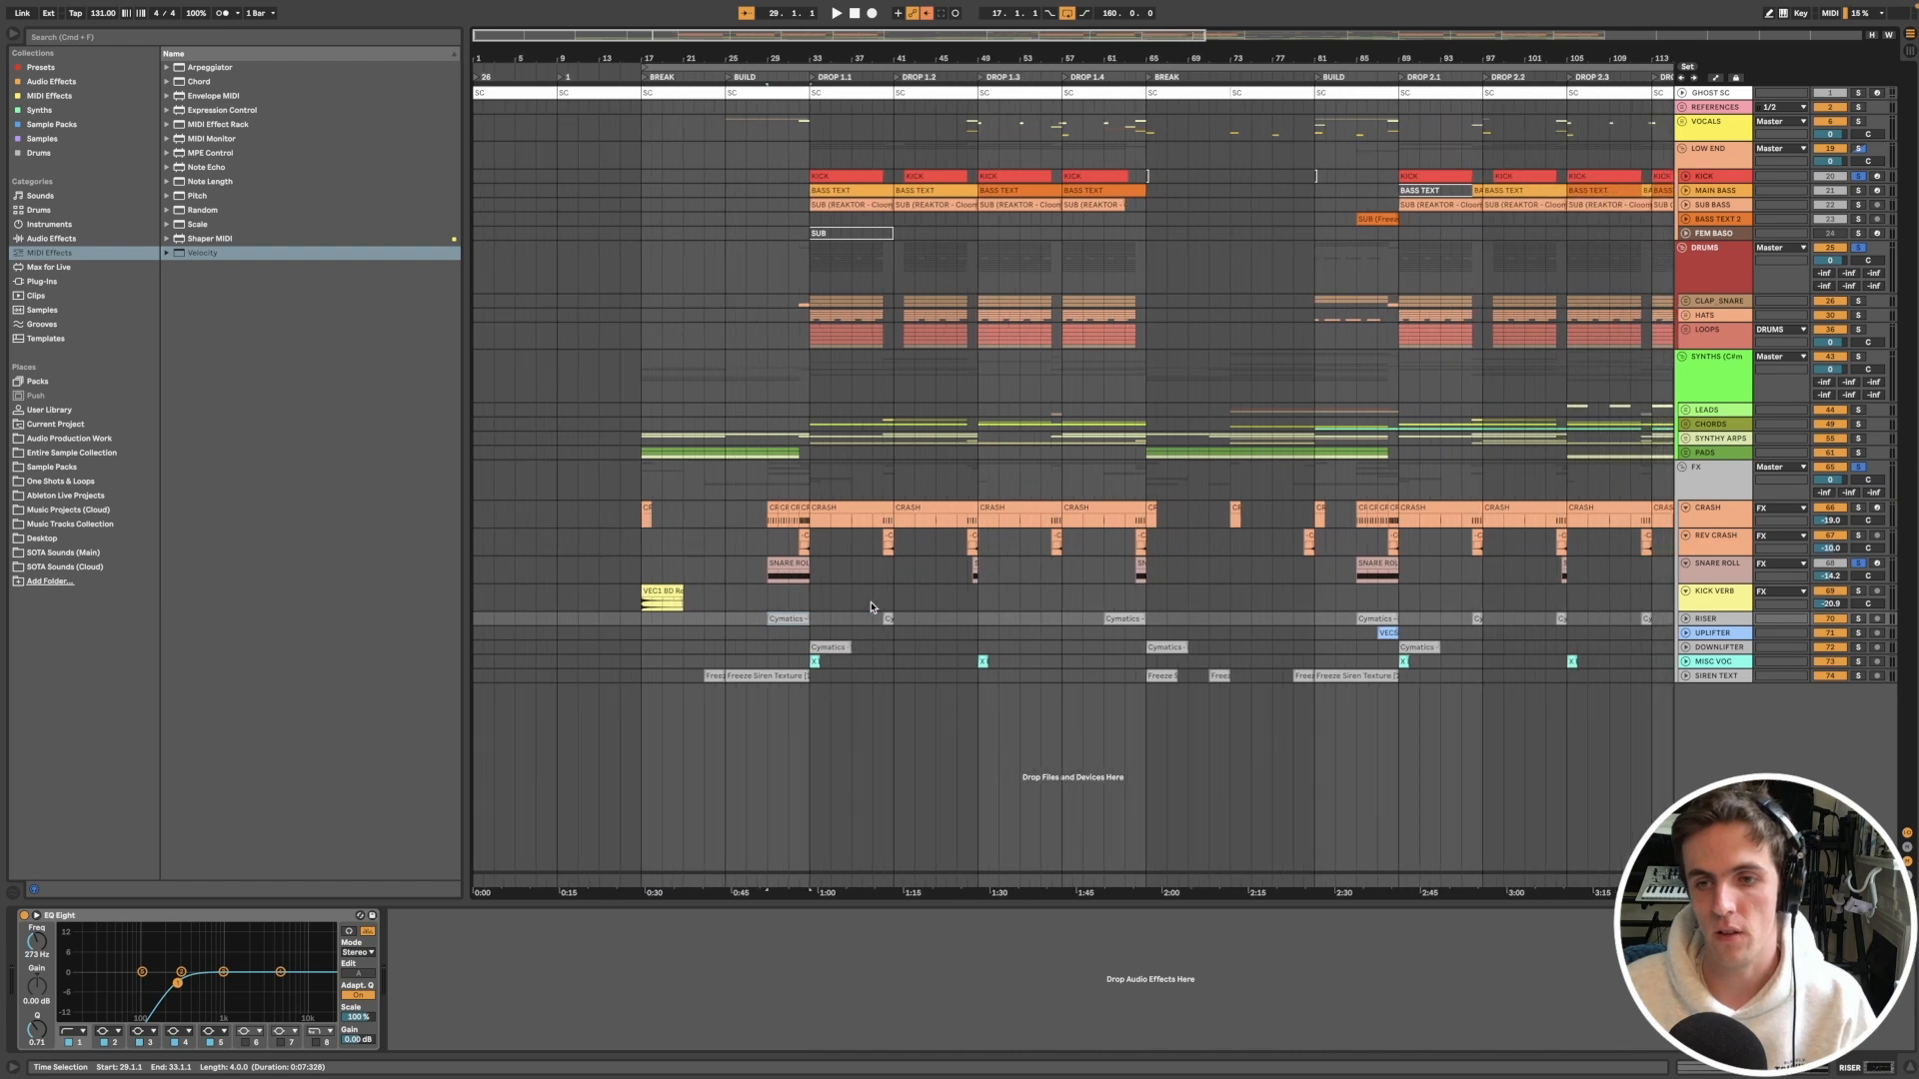
Step: Select the KICK VERB clip at the start of the first break and play the RISER clip leading into DROP 1.1
left_click(658, 592)
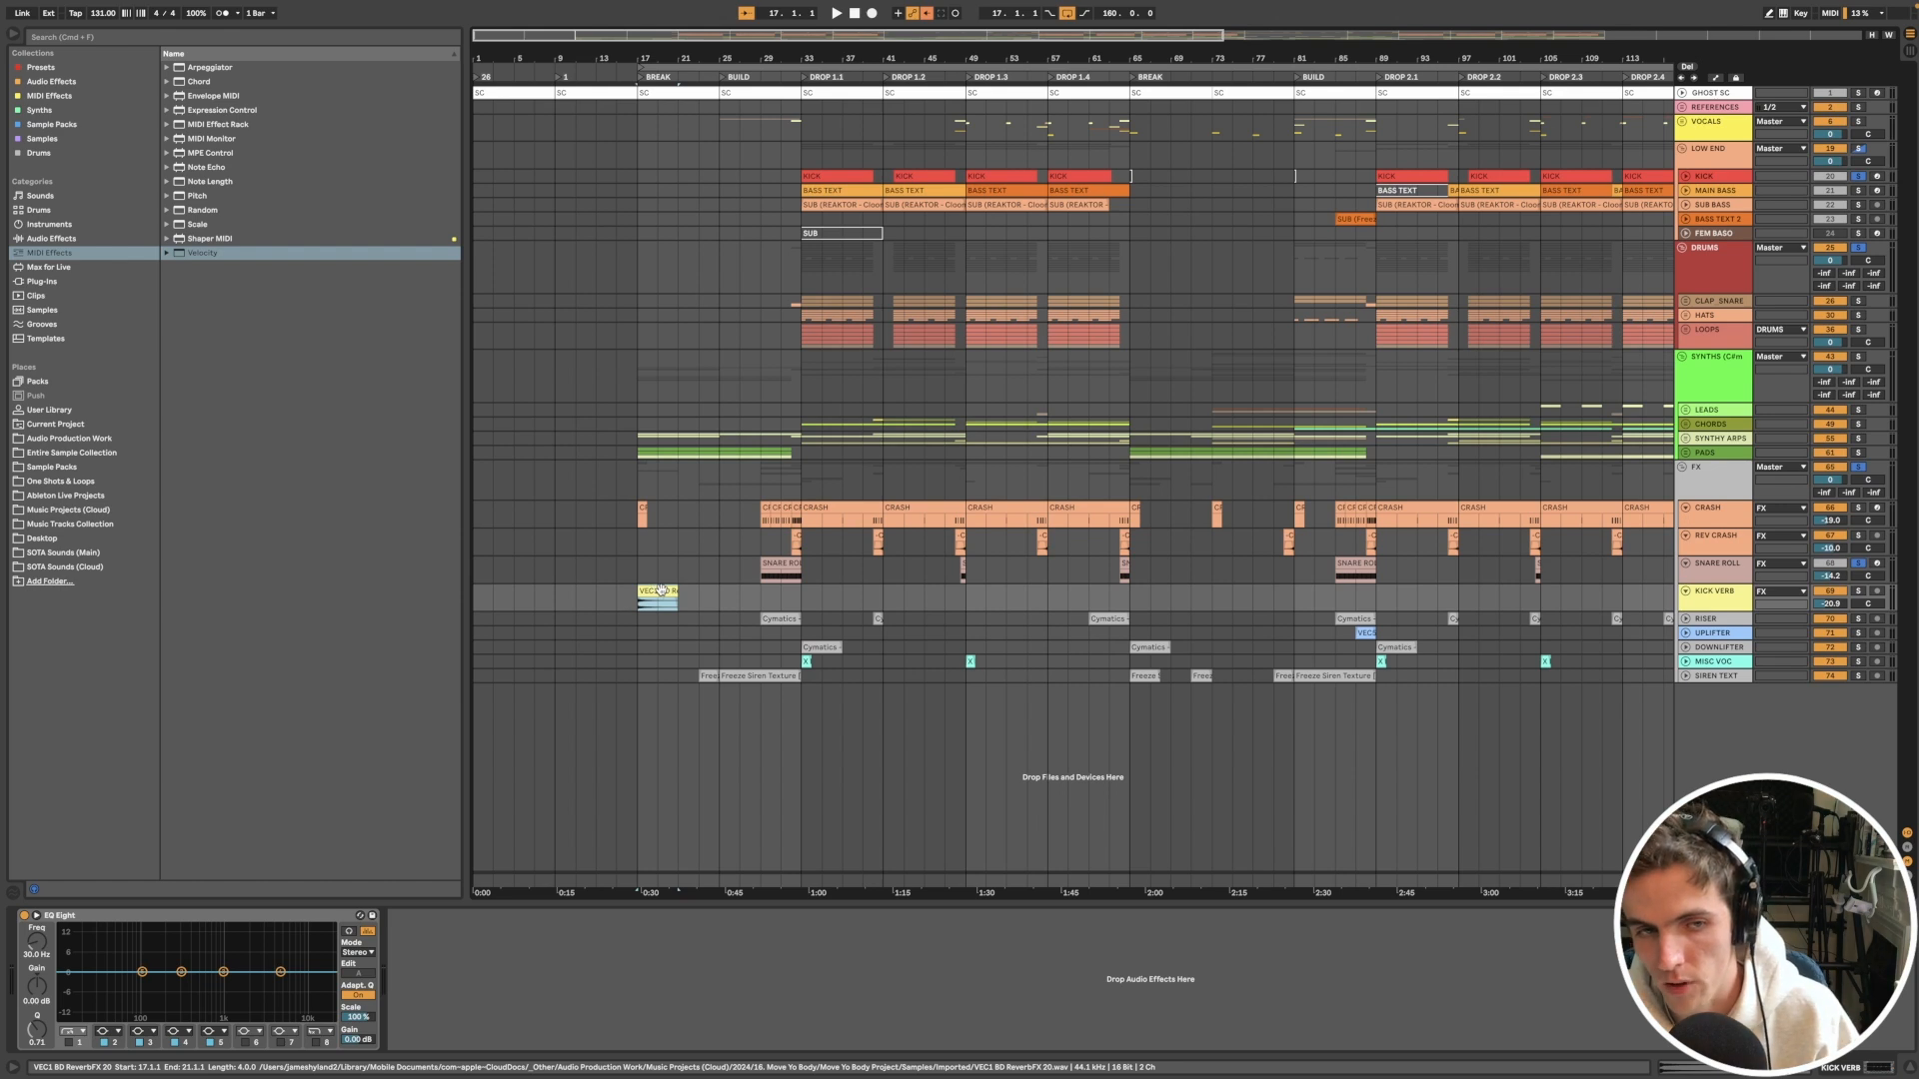
scroll(661, 589, "down", 1)
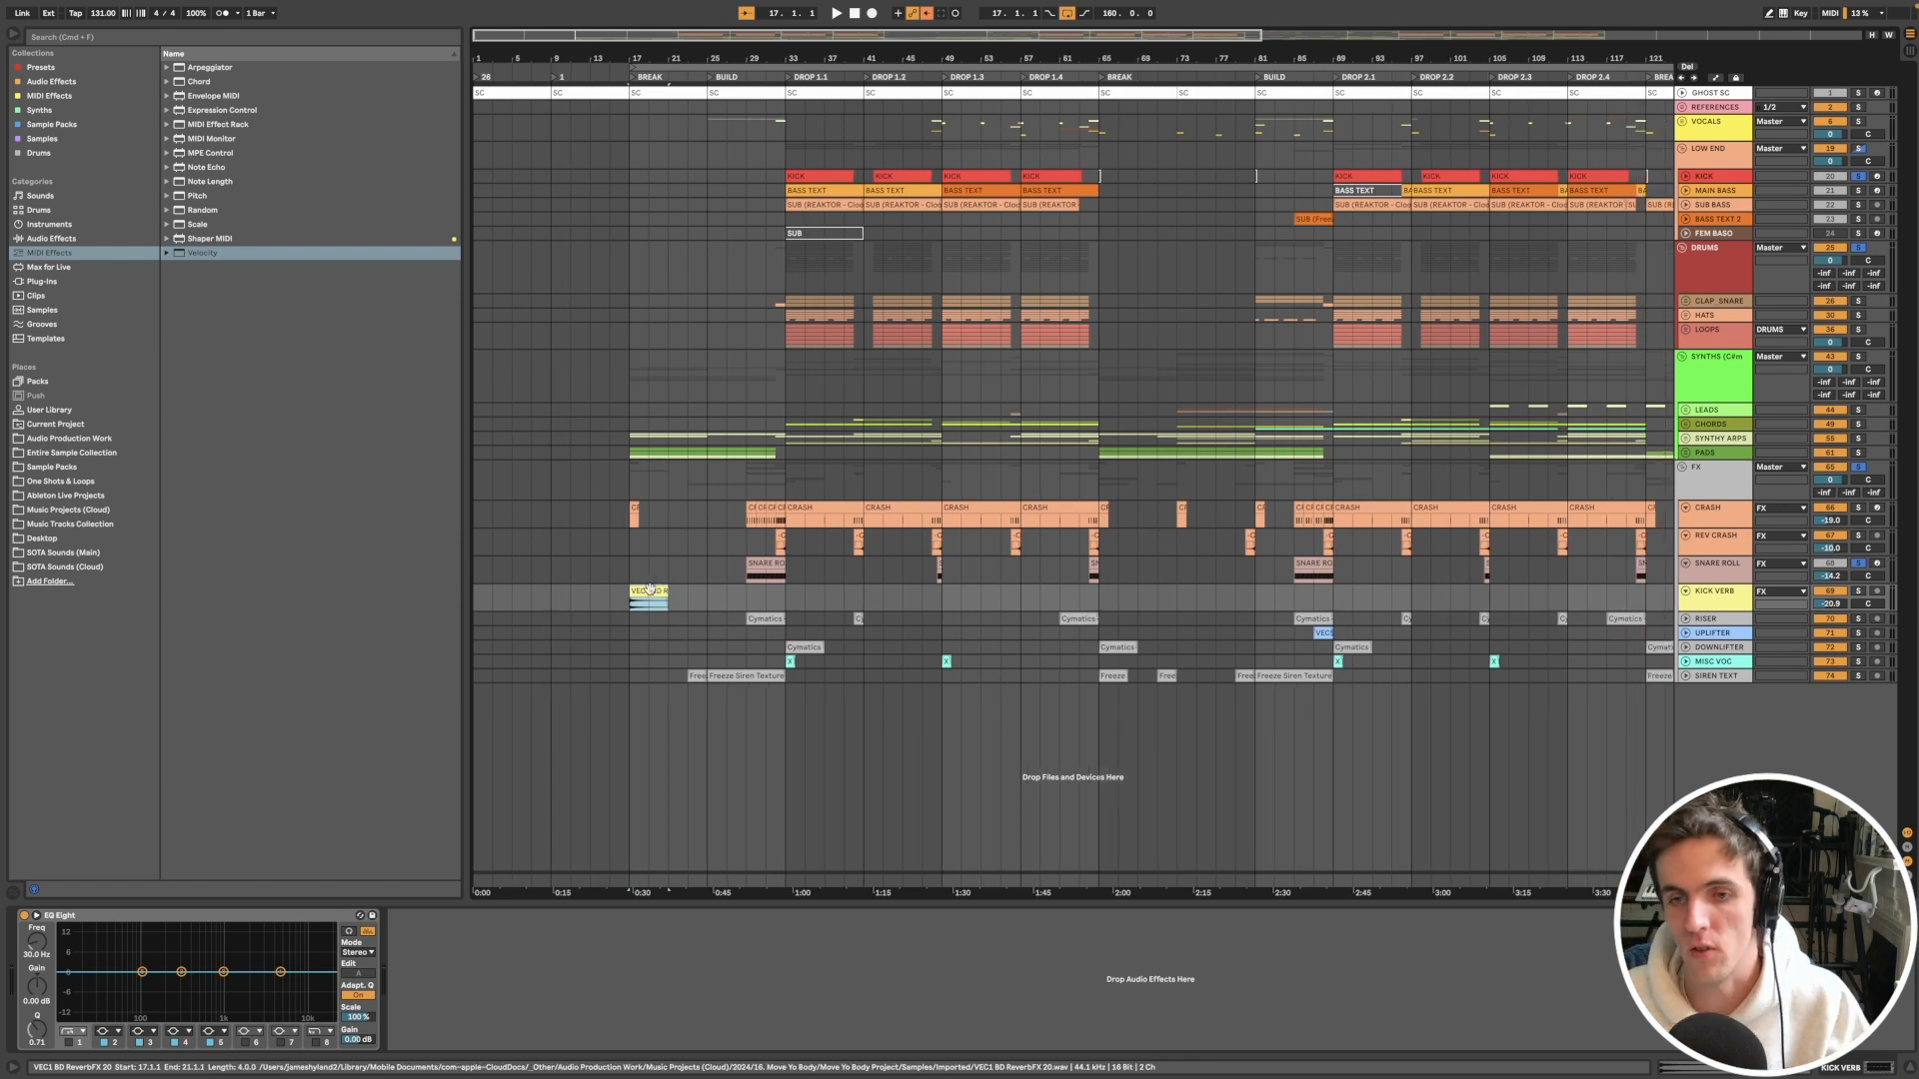
key("space")
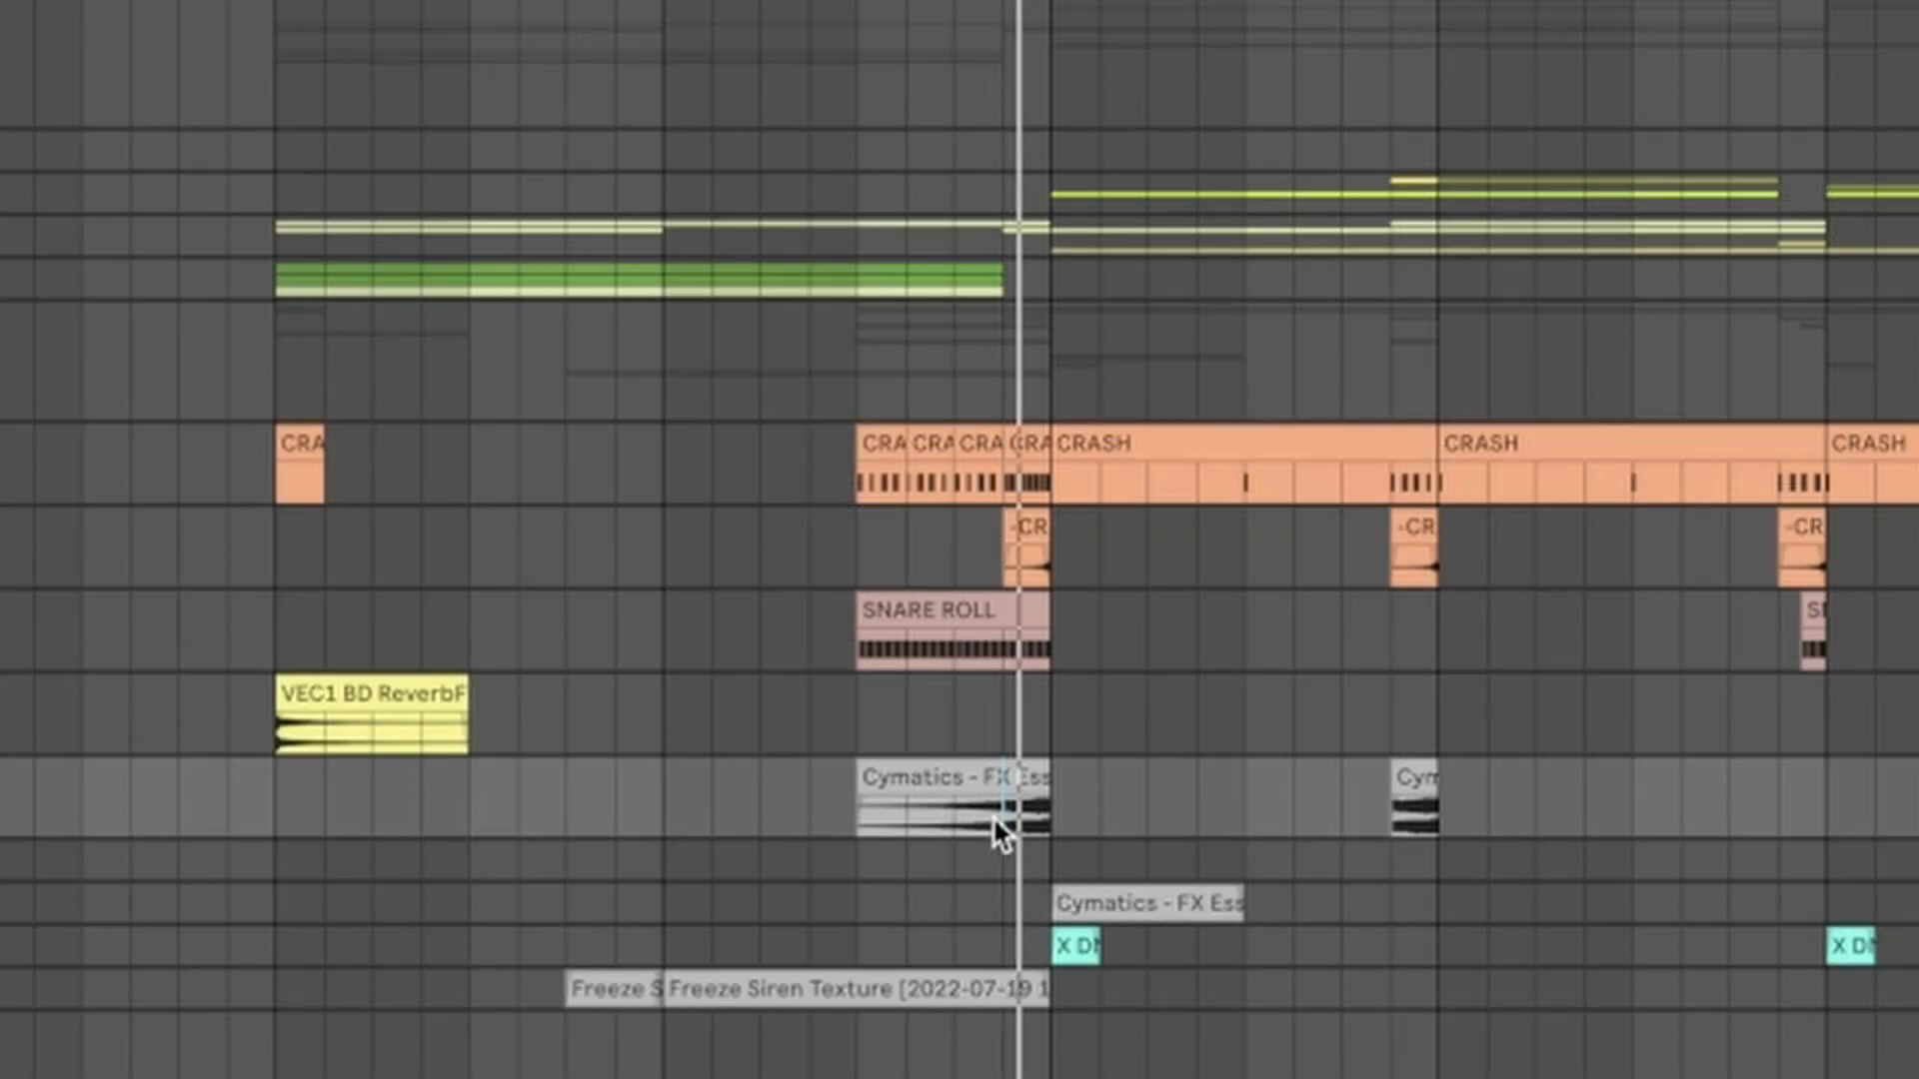
Step: Look at the white noise downlifter clip at DROP 2.1 and the crash clips in the build before it
scroll(1409, 684, "right", 5)
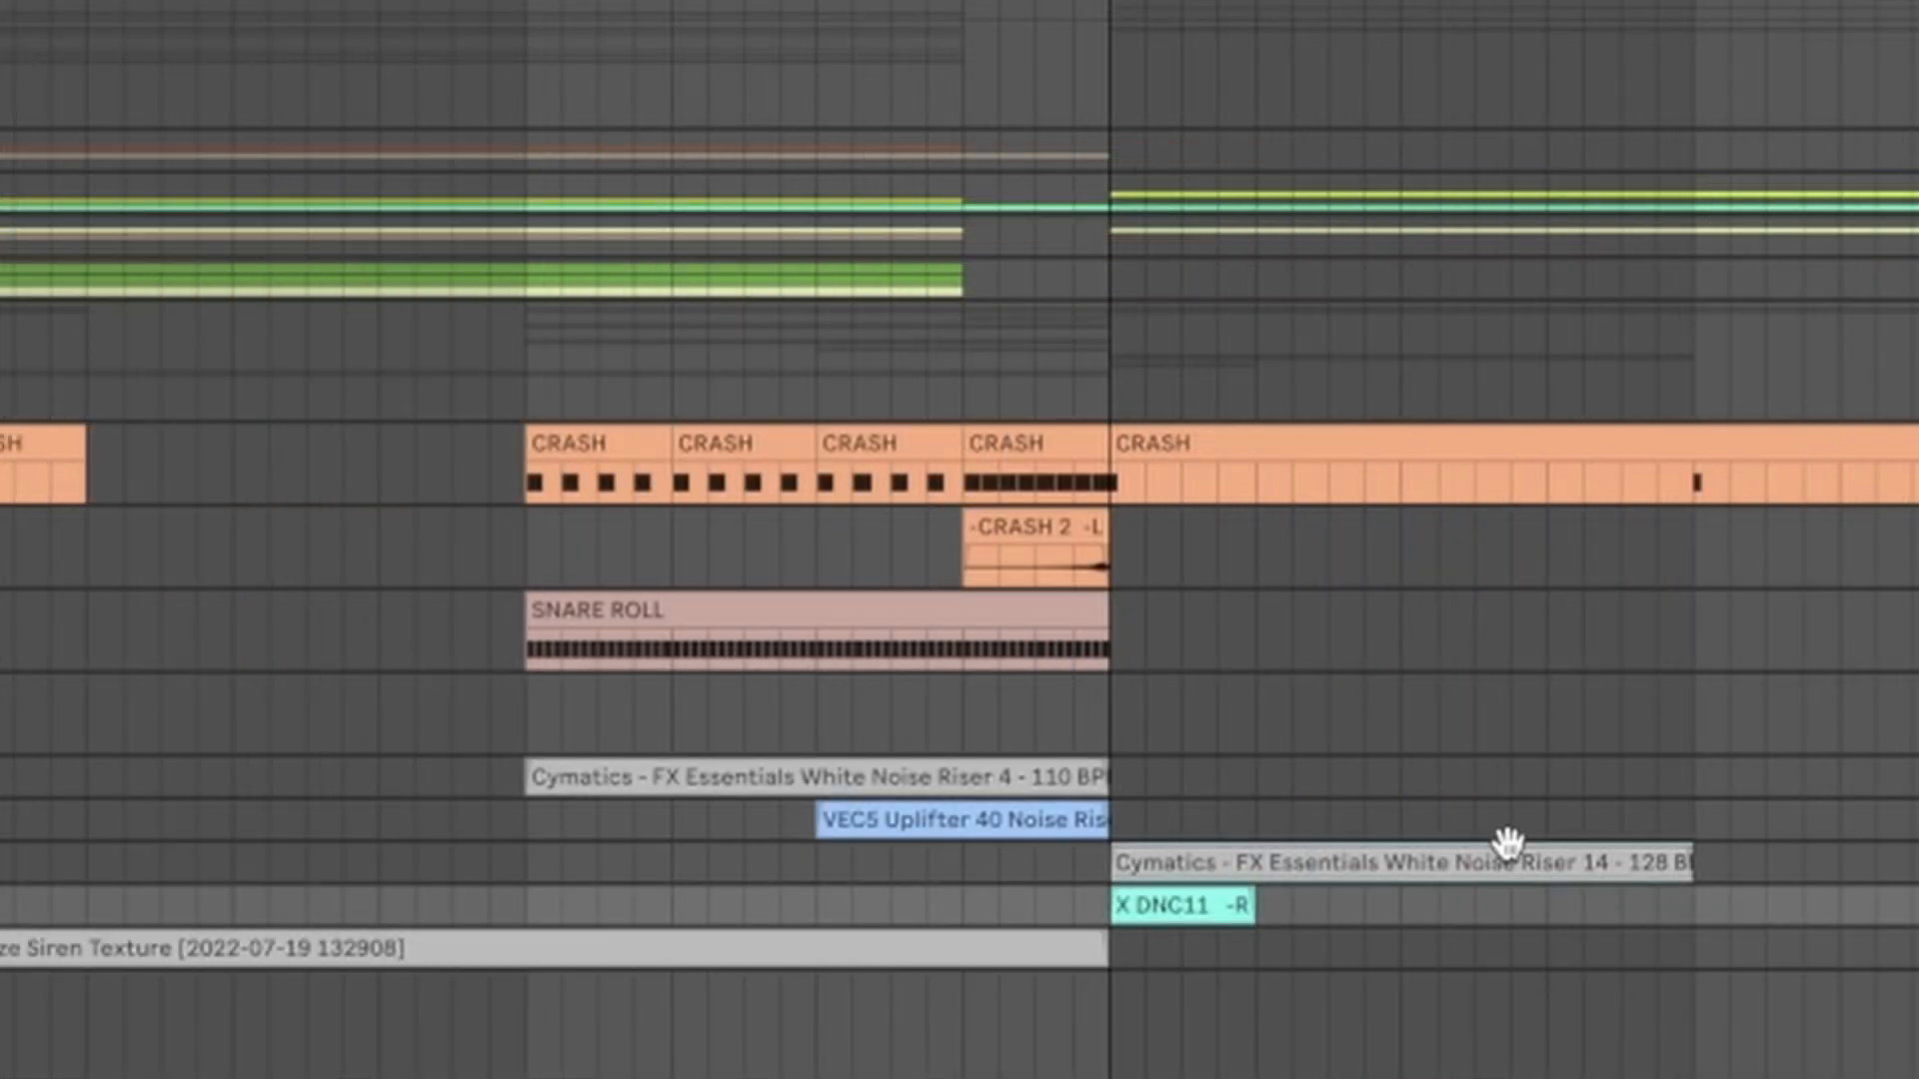
left_click(1507, 848)
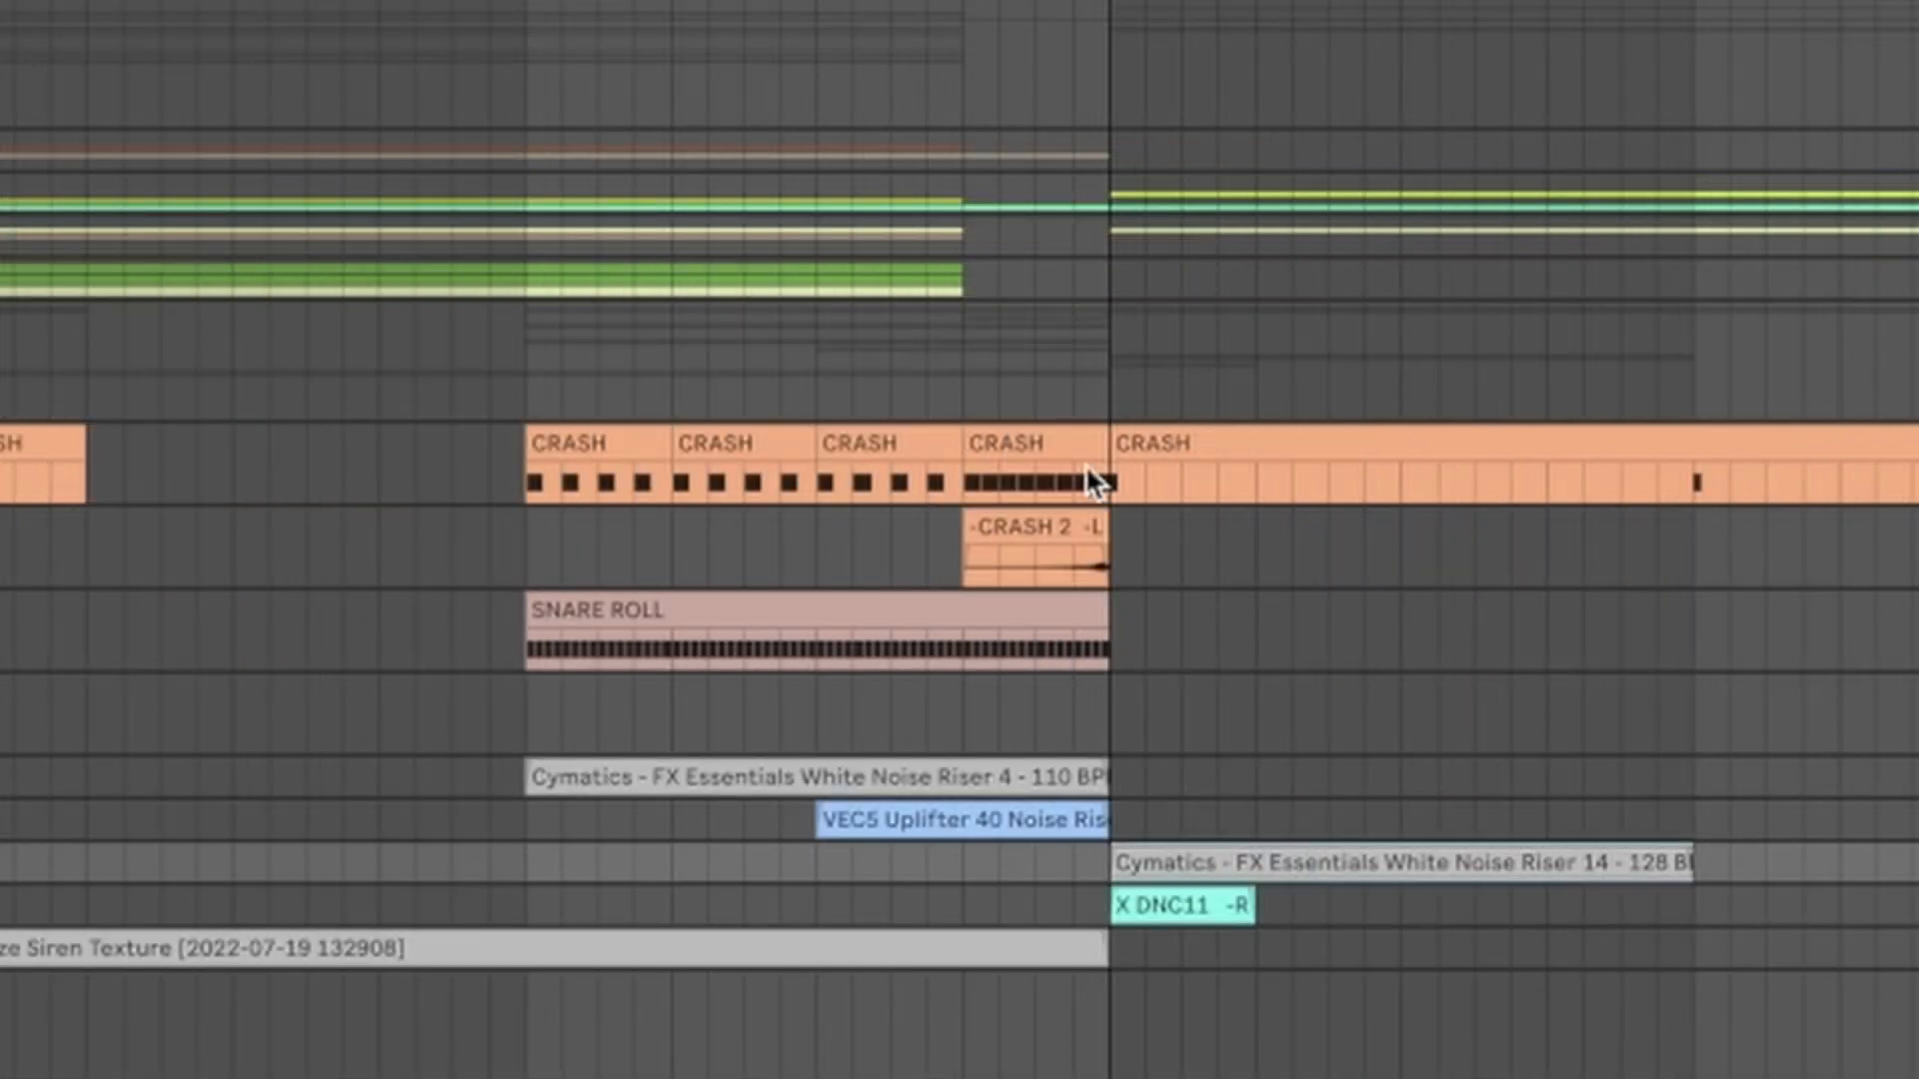
left_click(1055, 433, "shift")
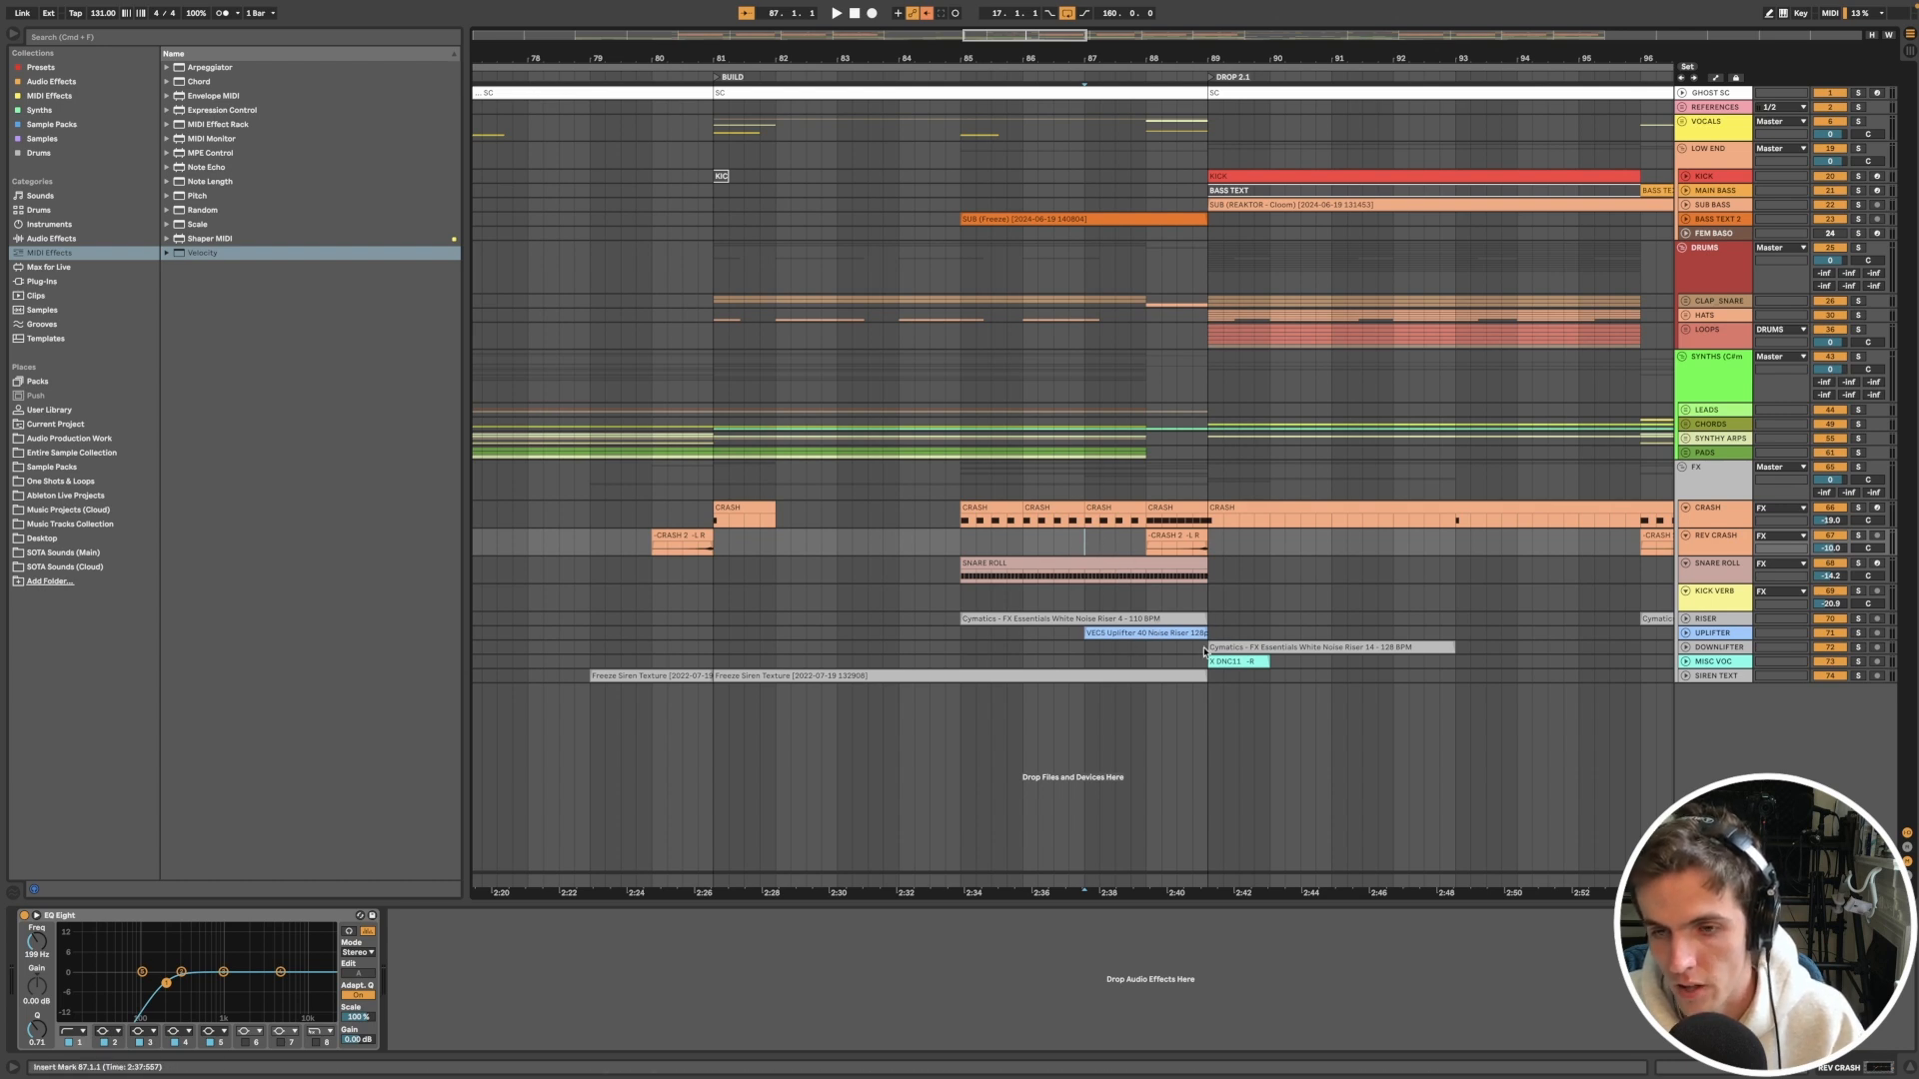
Step: Unfold the MISC VOC track and play its X DNC11 clip at DROP 2.1 in solo
left_click(1713, 661)
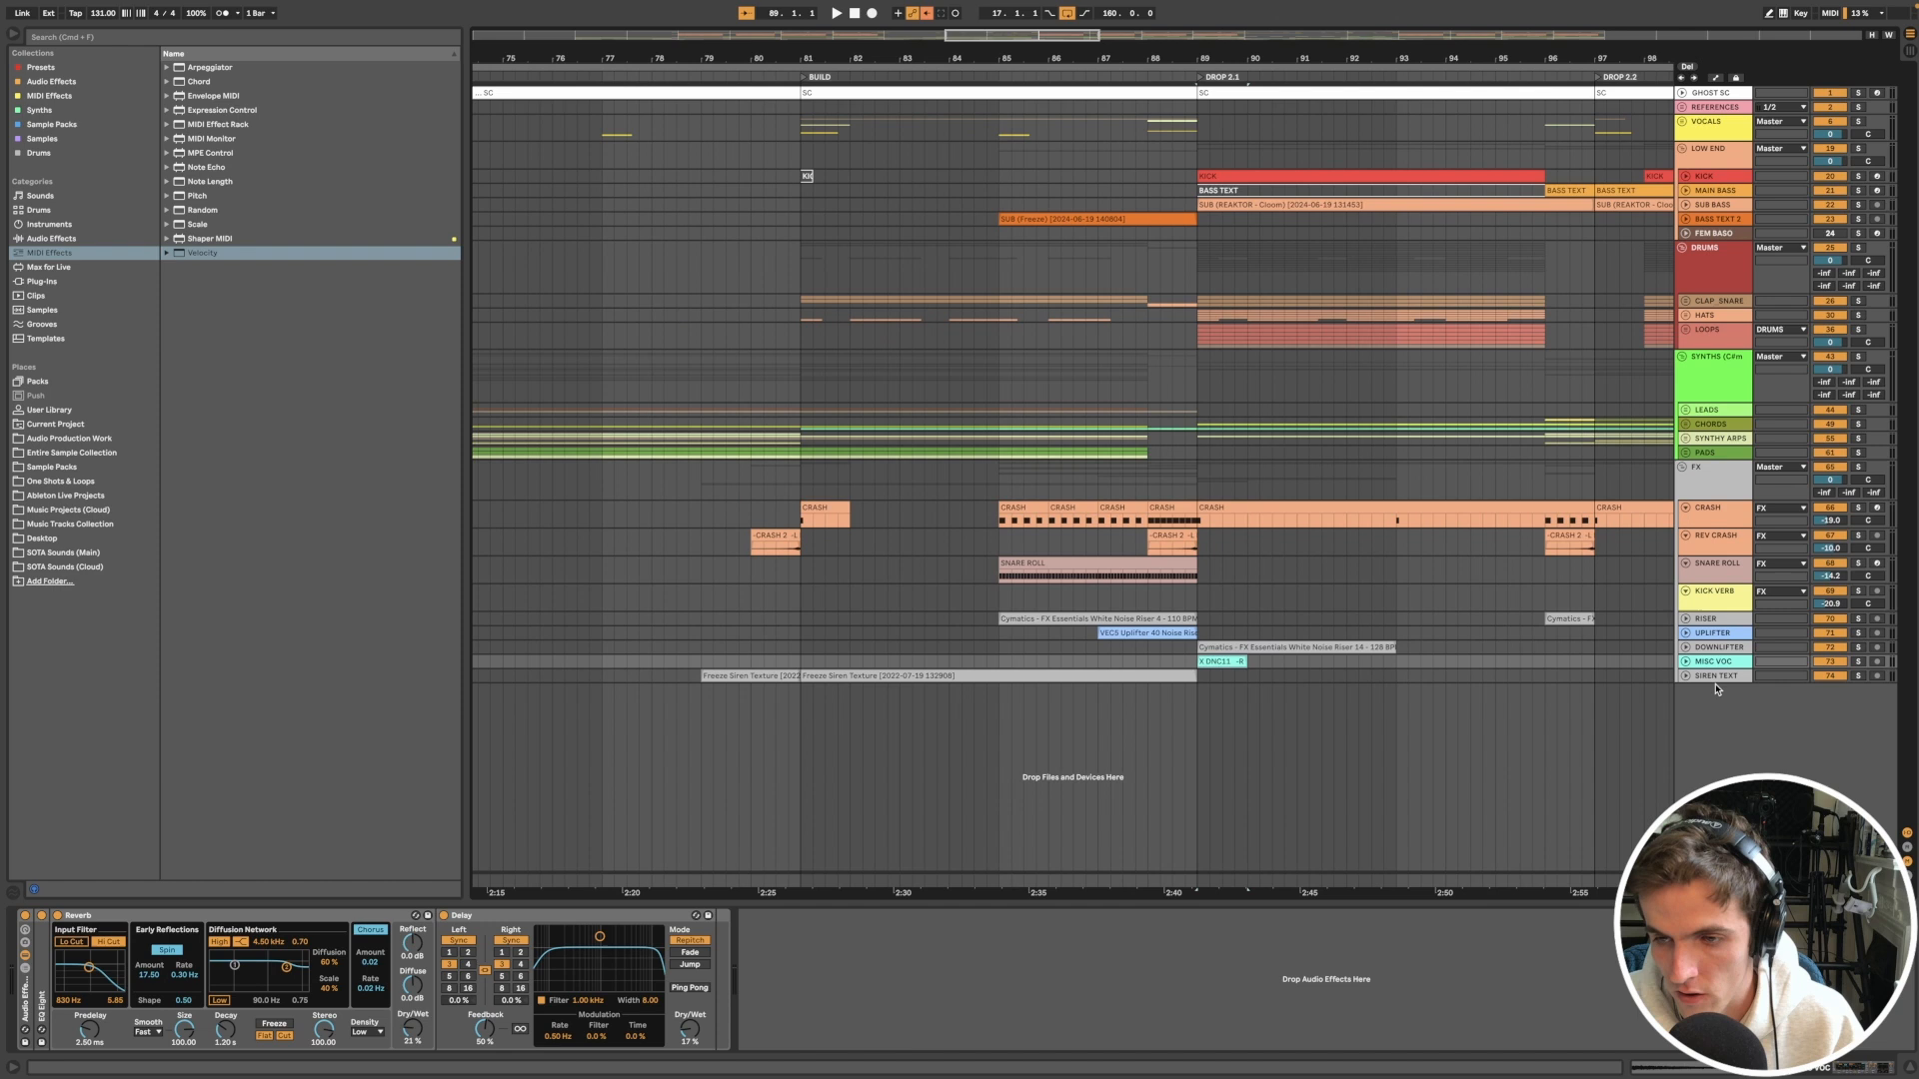
left_click(1685, 662)
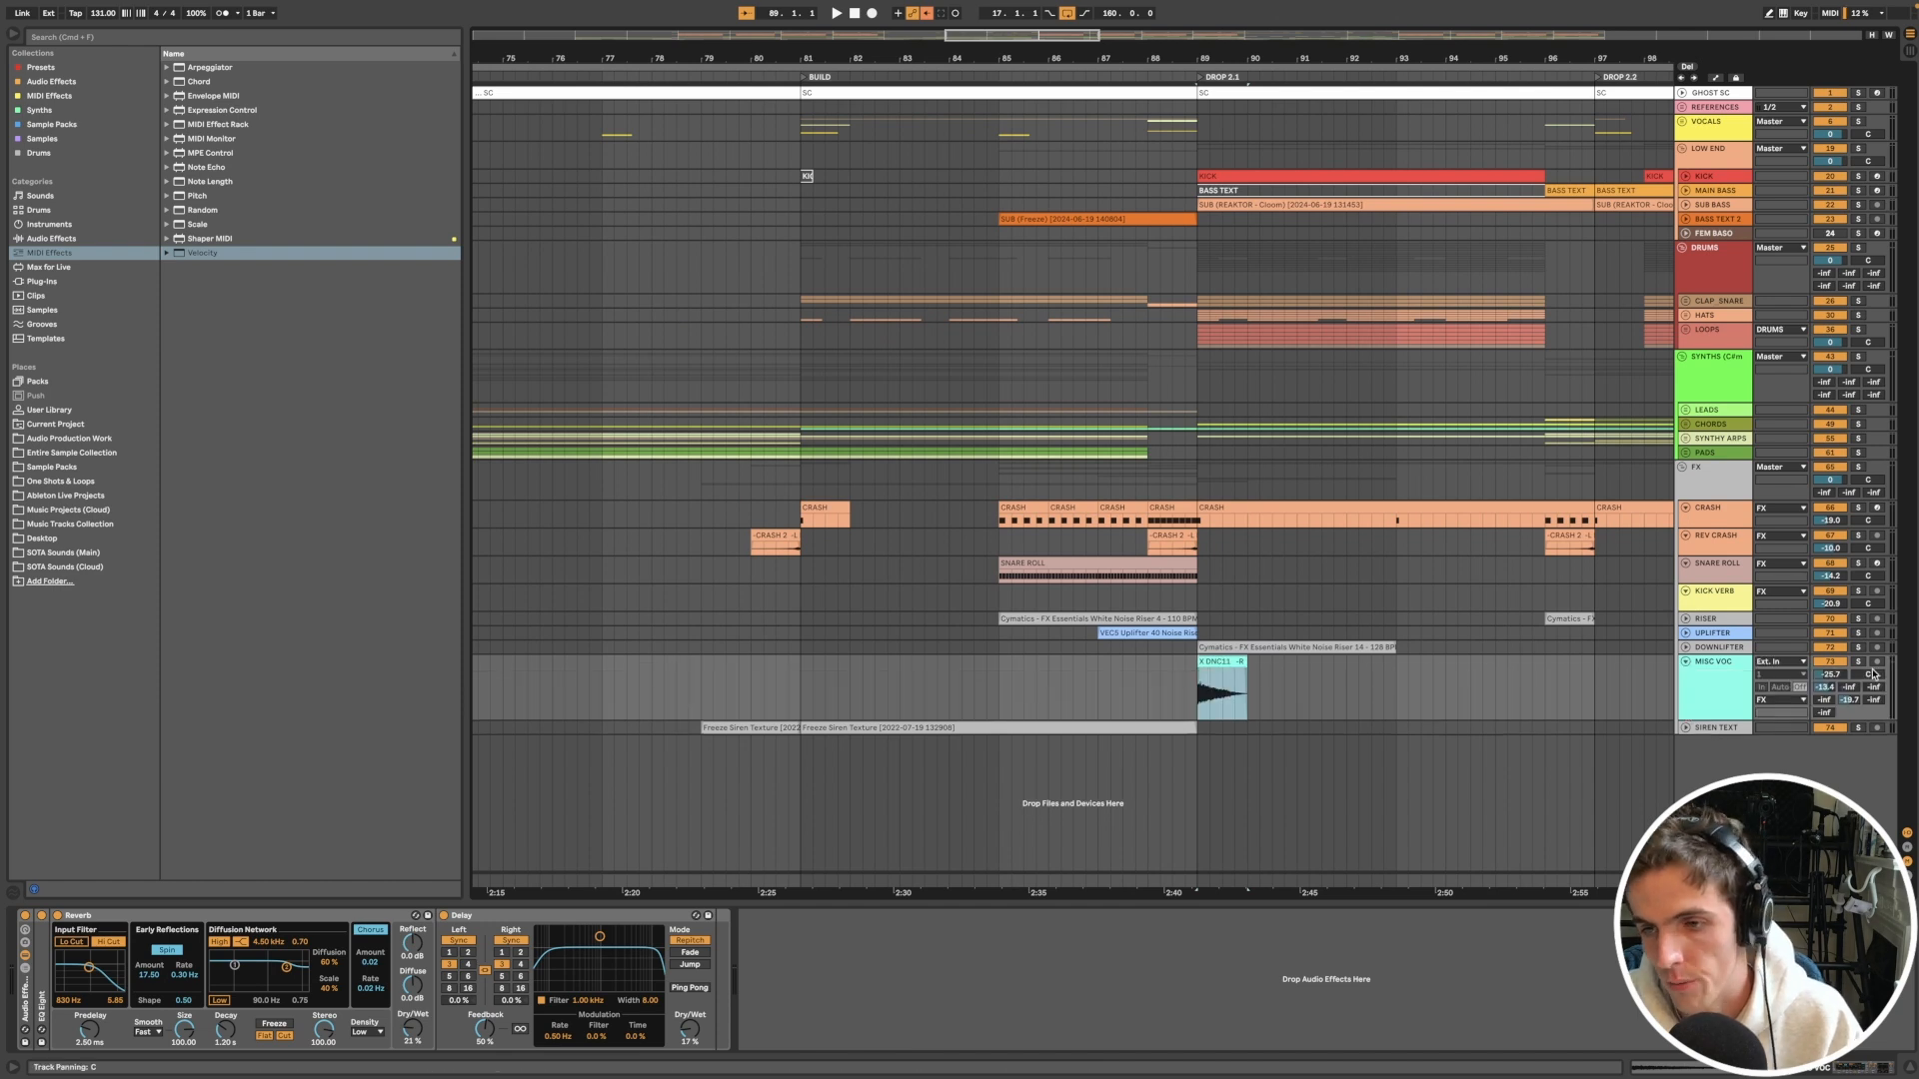
scroll(1243, 747, "up", 5)
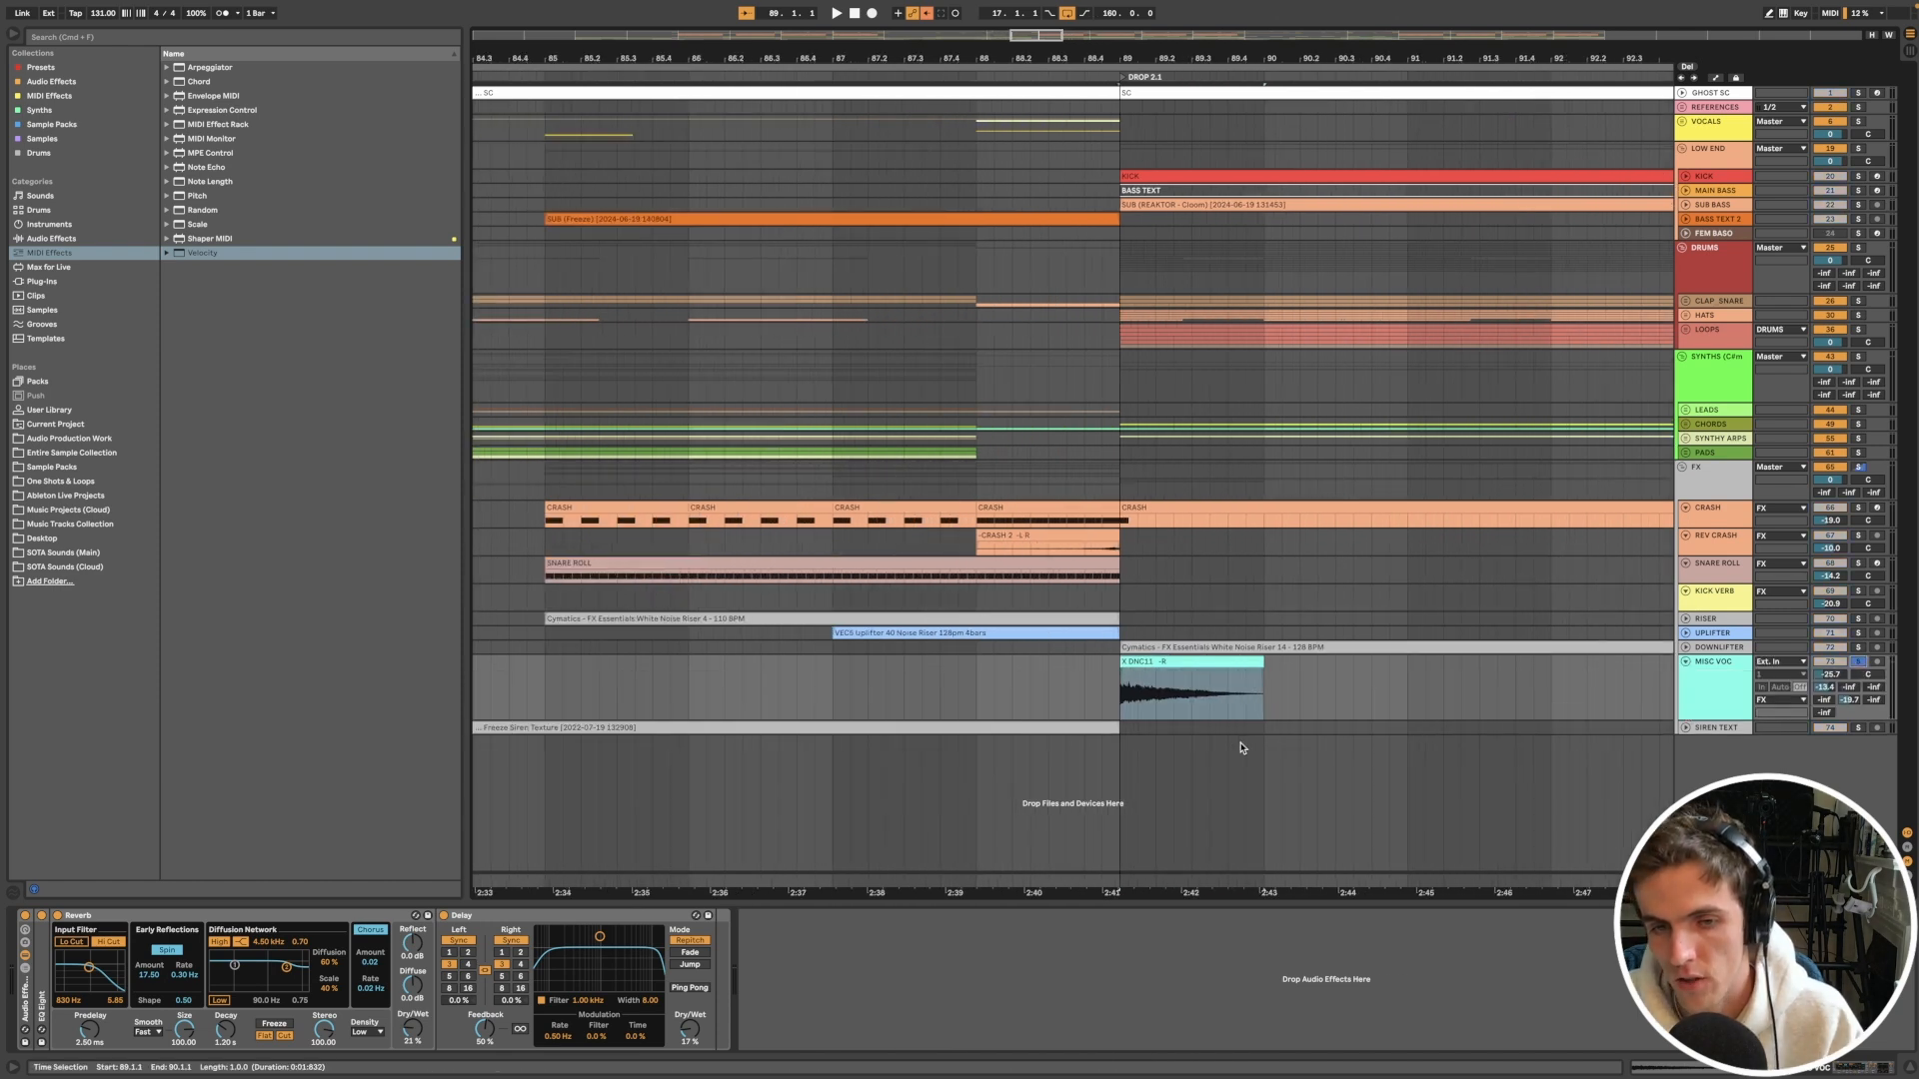
left_click(1178, 658)
key("space")
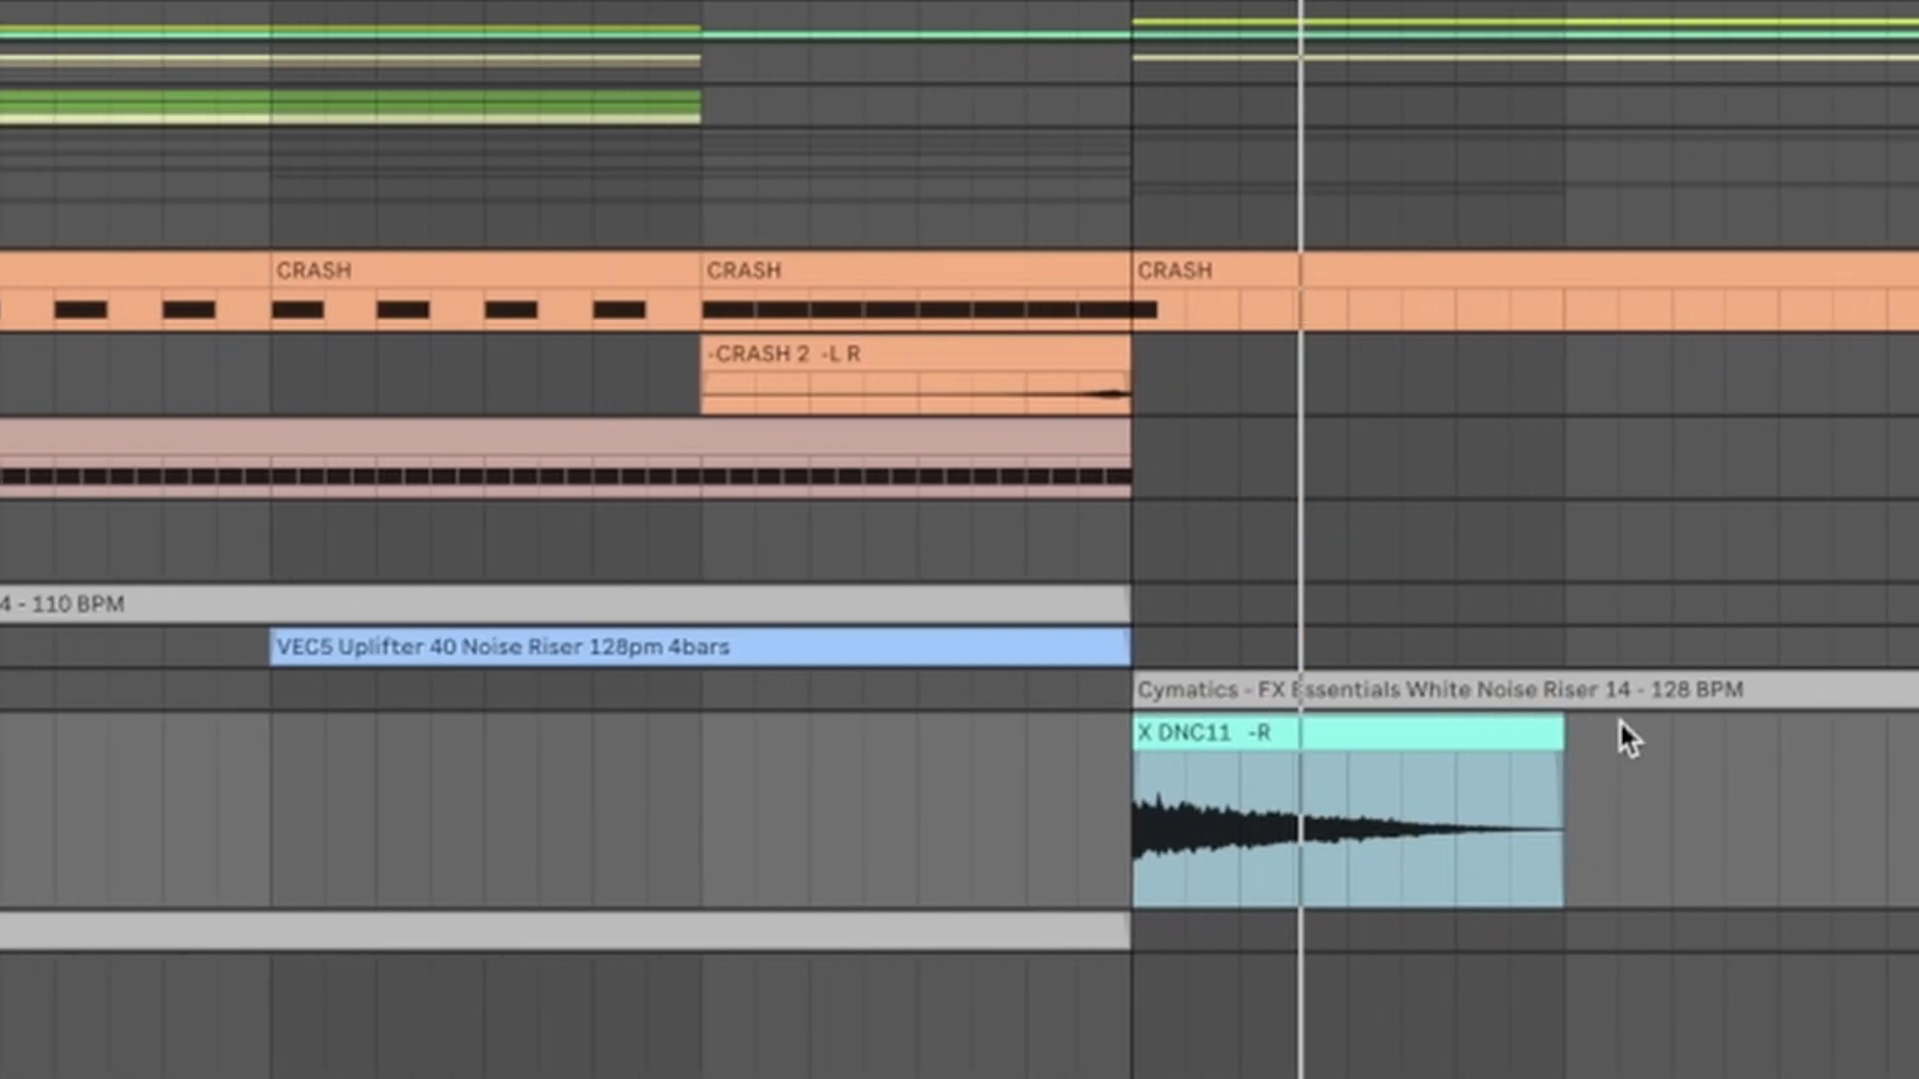
key("space")
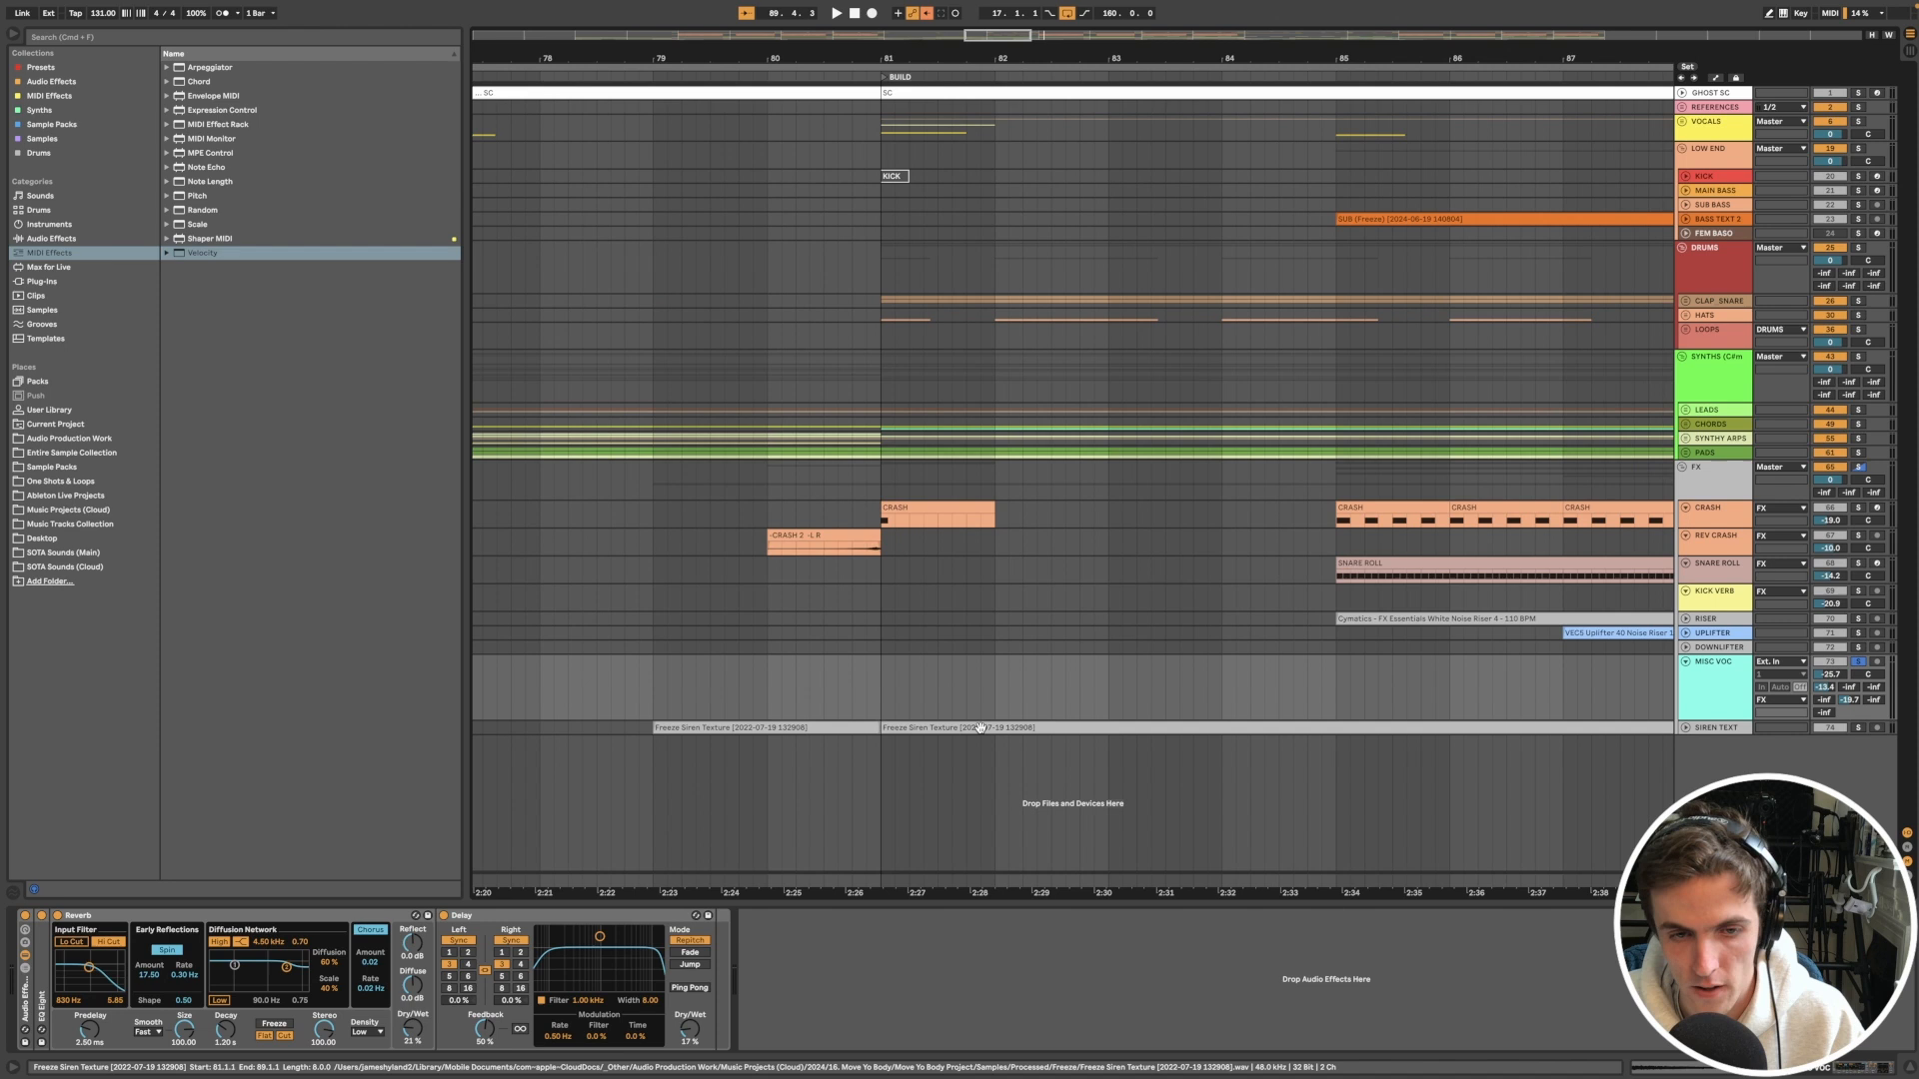
Step: Play the Freeze Siren Texture clip of the SIREN TEXT track in the build before DROP 2.1
left_click(980, 727)
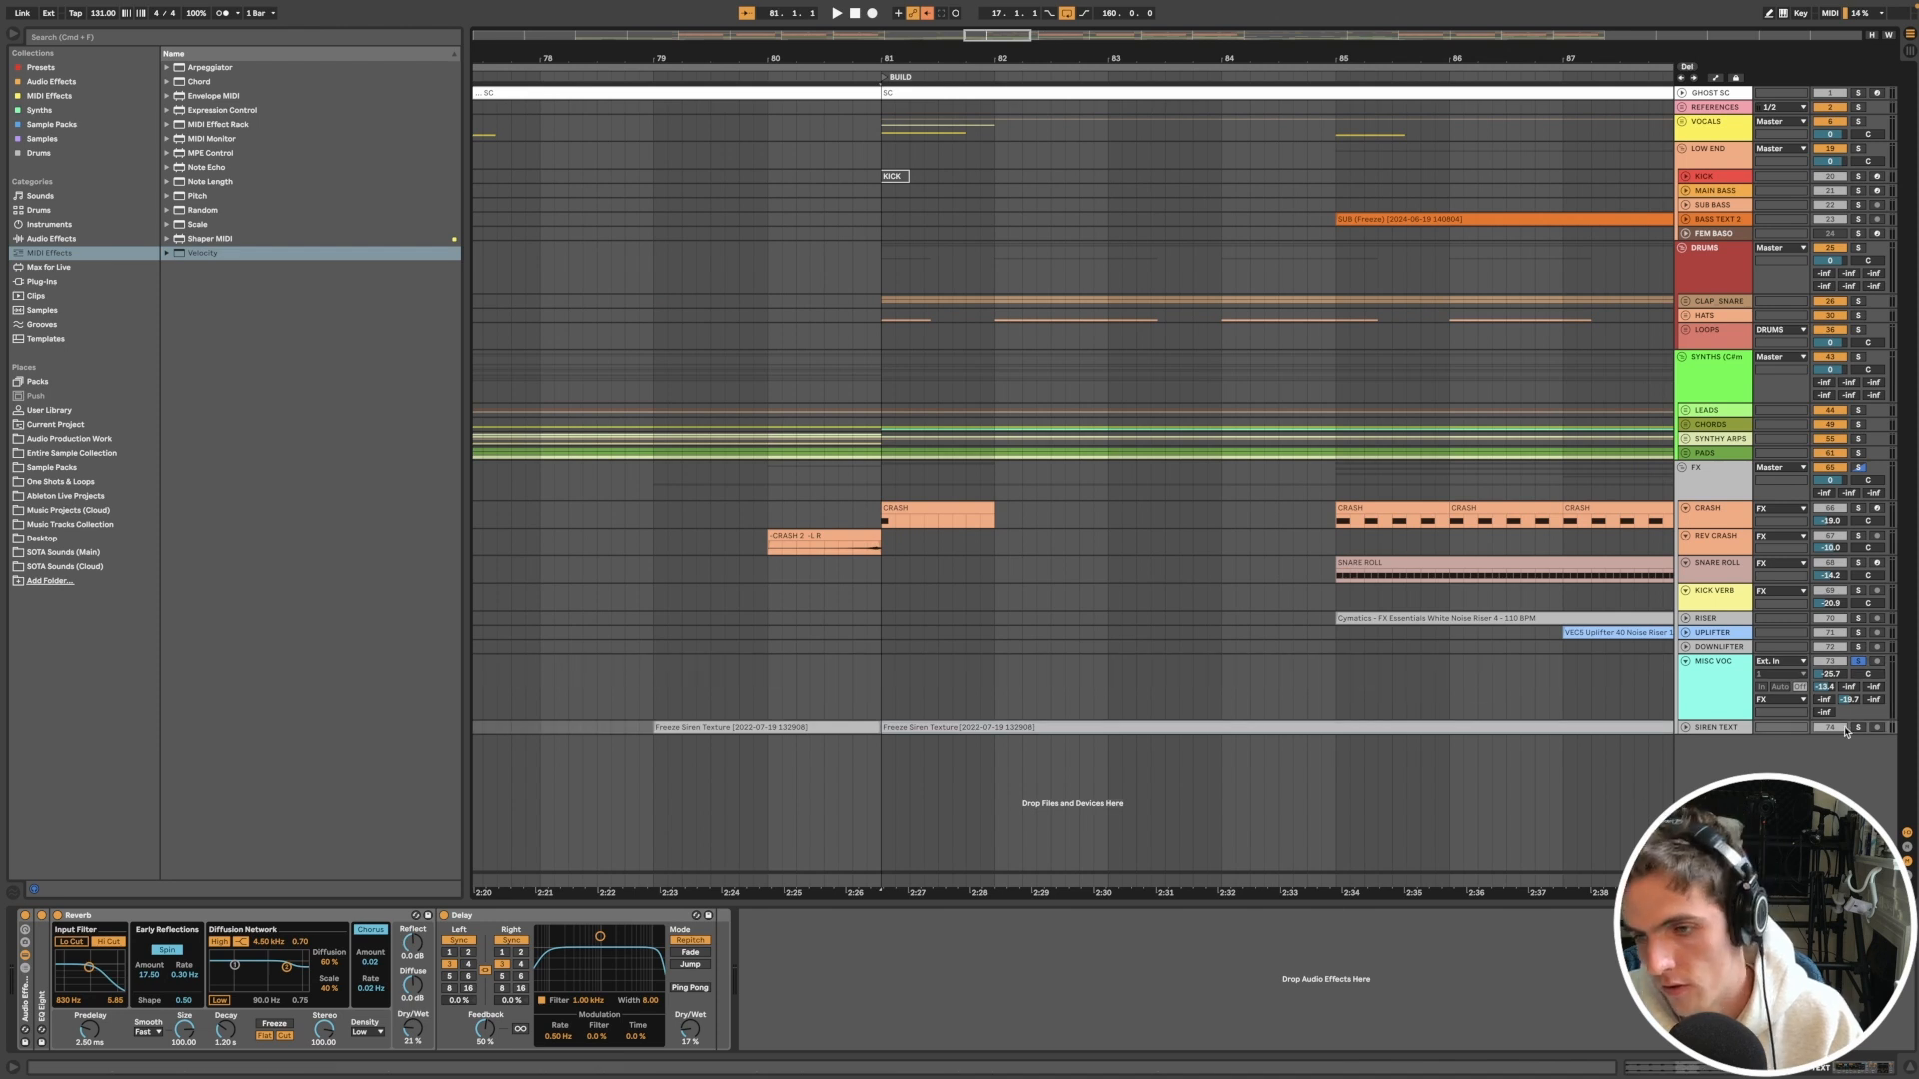
key("space")
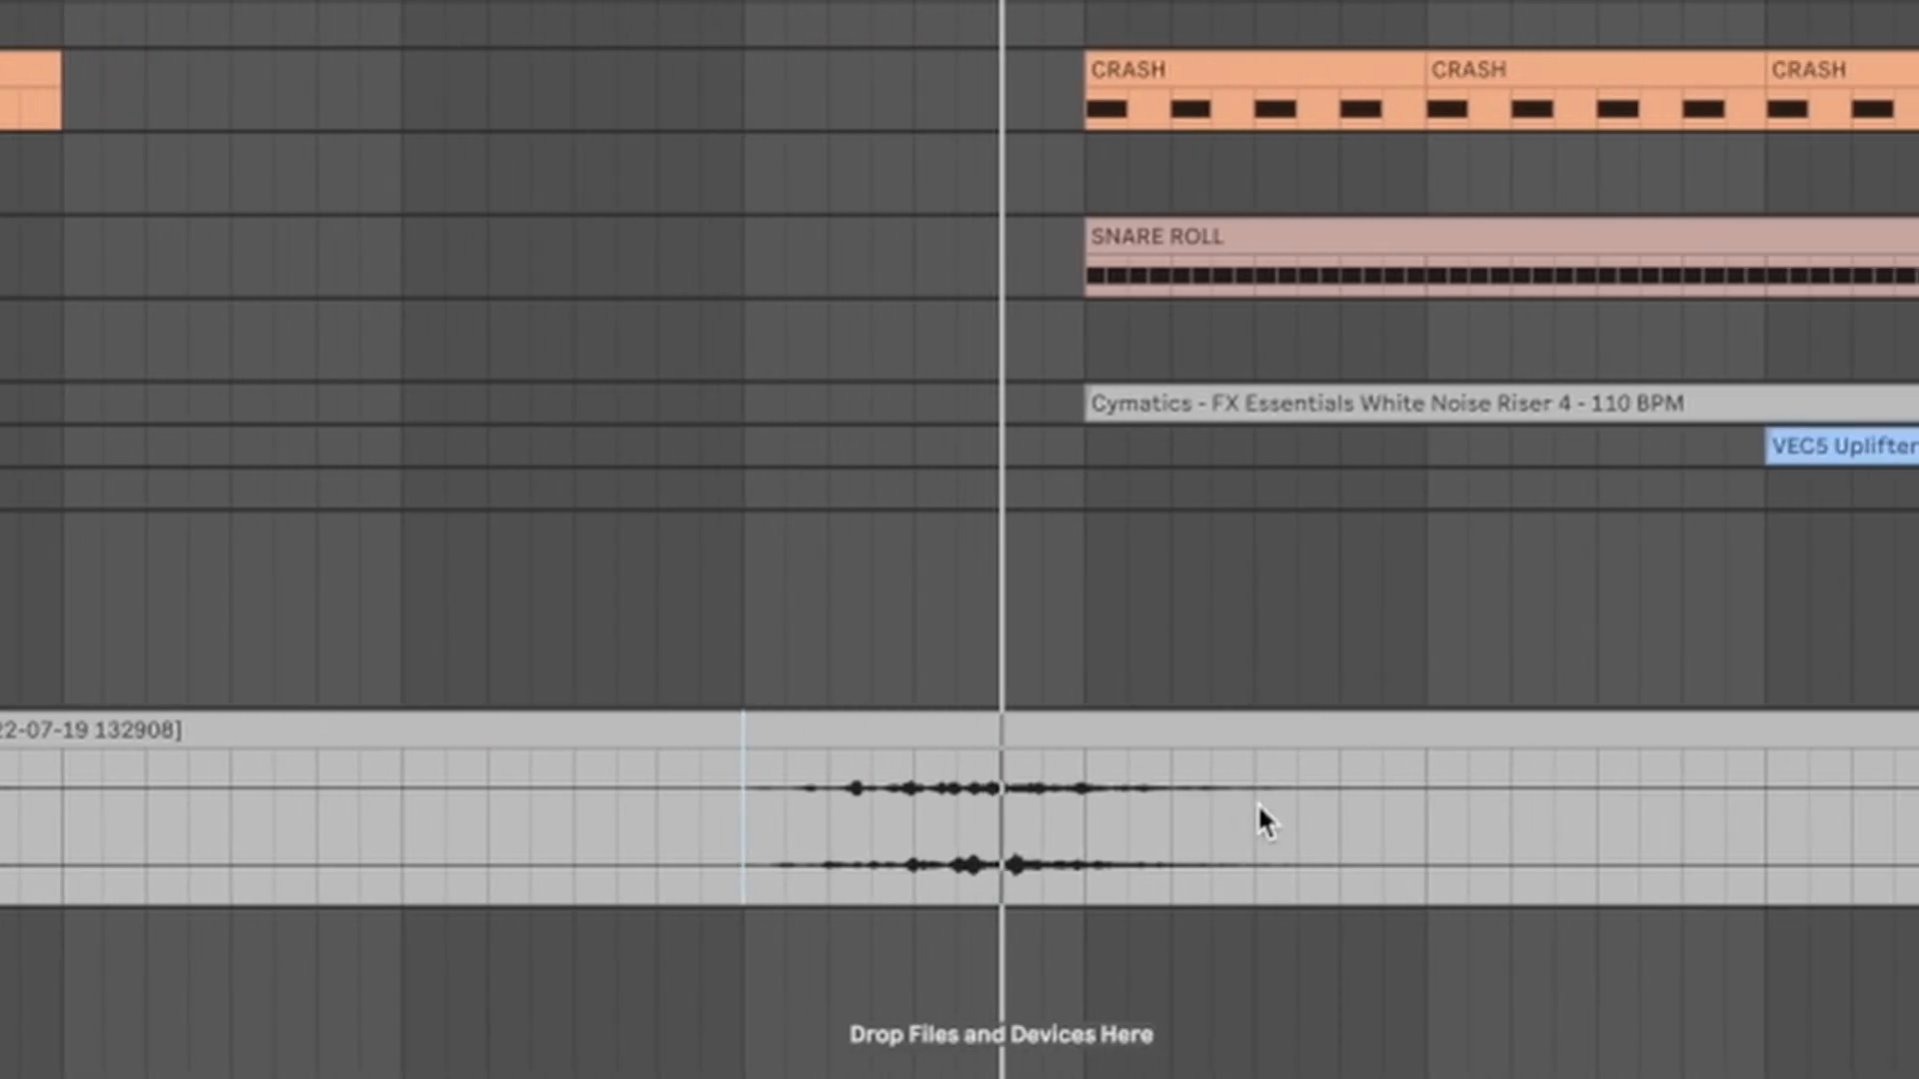
key("space")
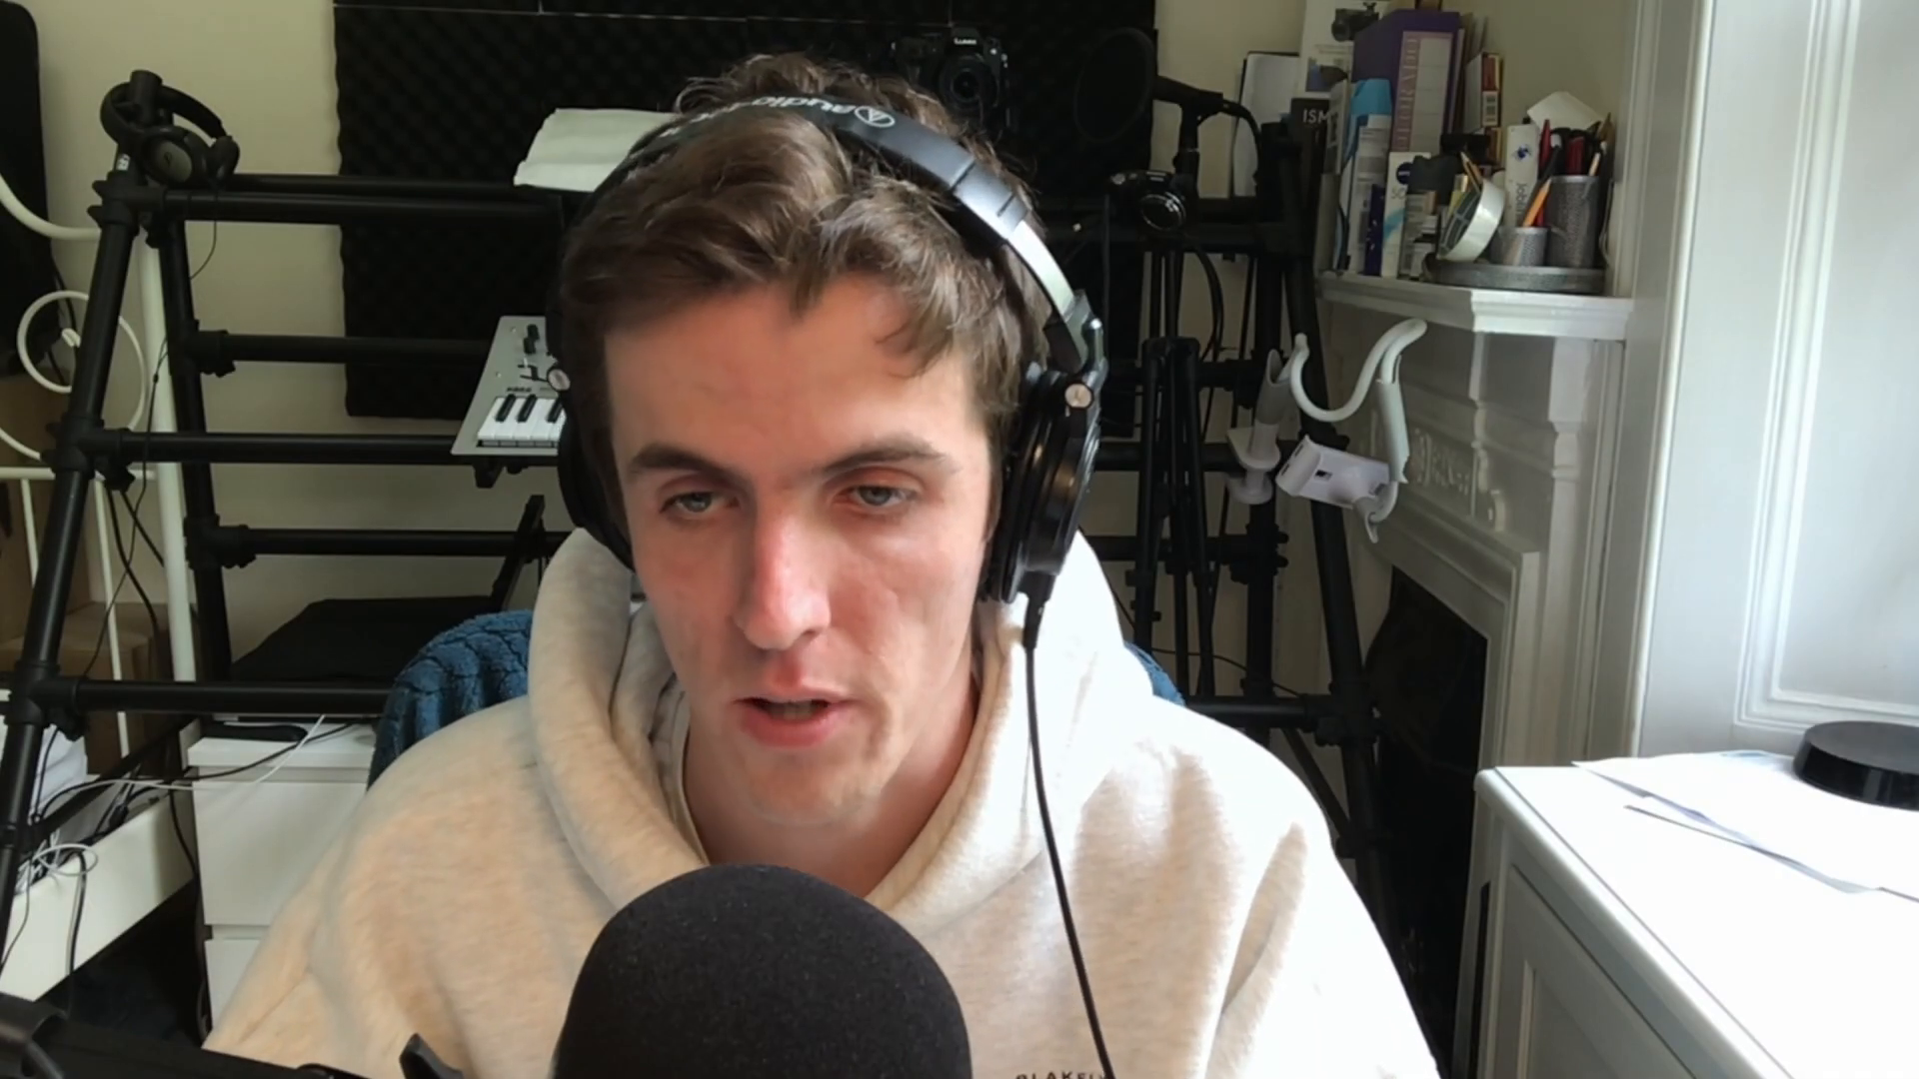